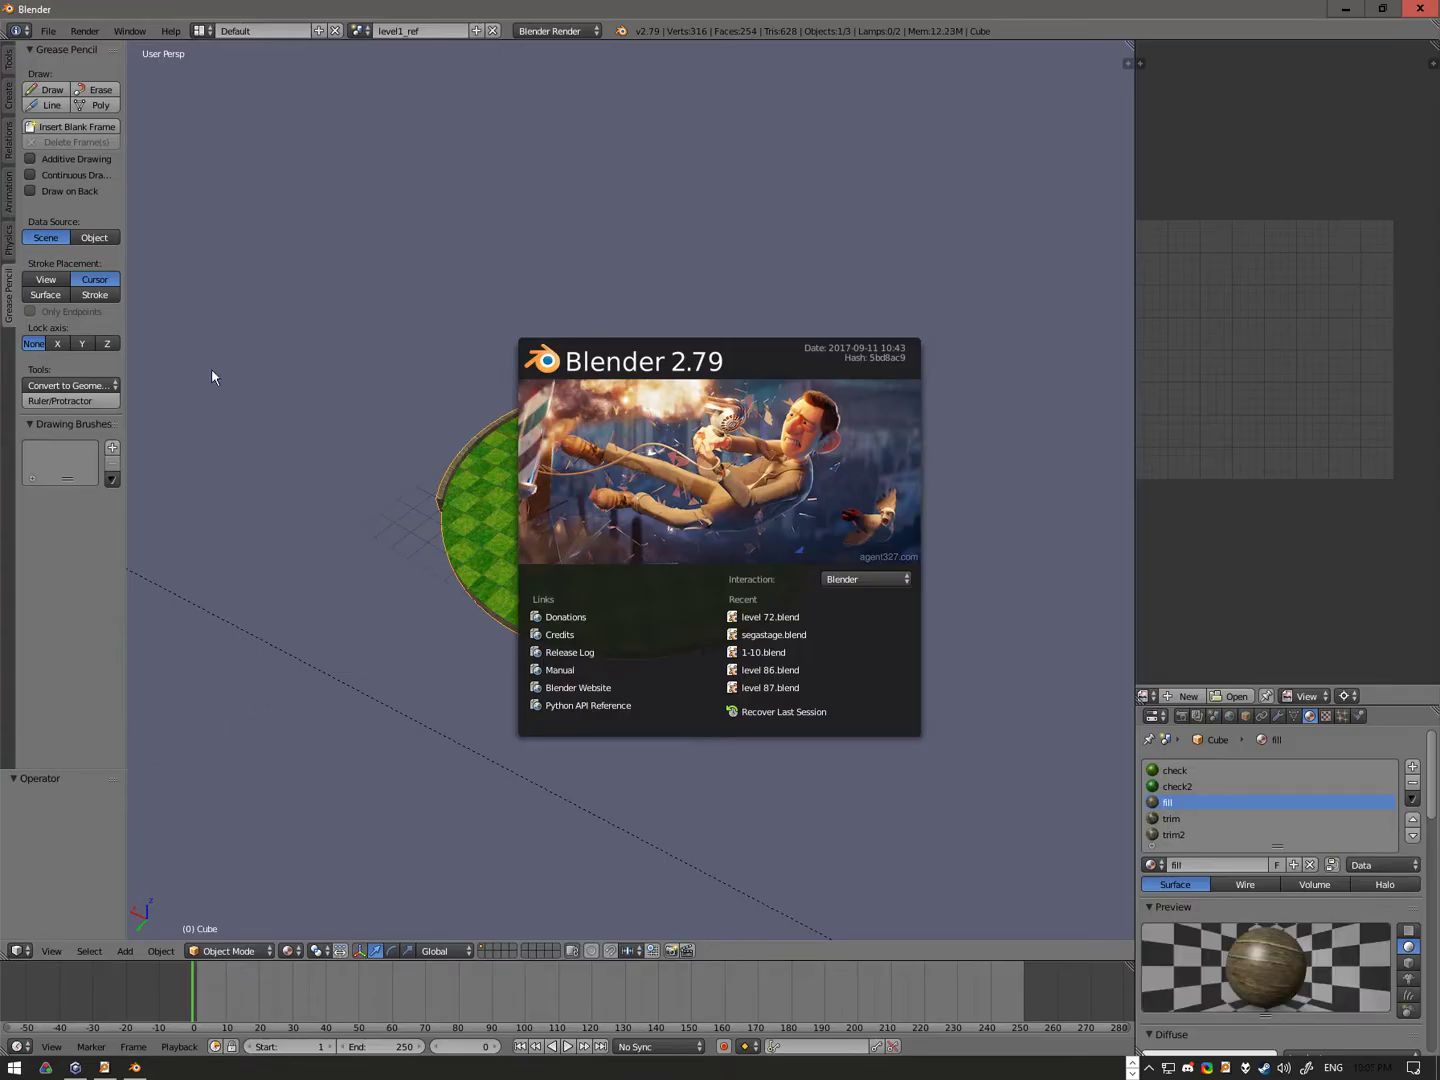
Step: Dismiss the Blender 2.79 splash screen to reveal the round green checkered platform
click(262, 403)
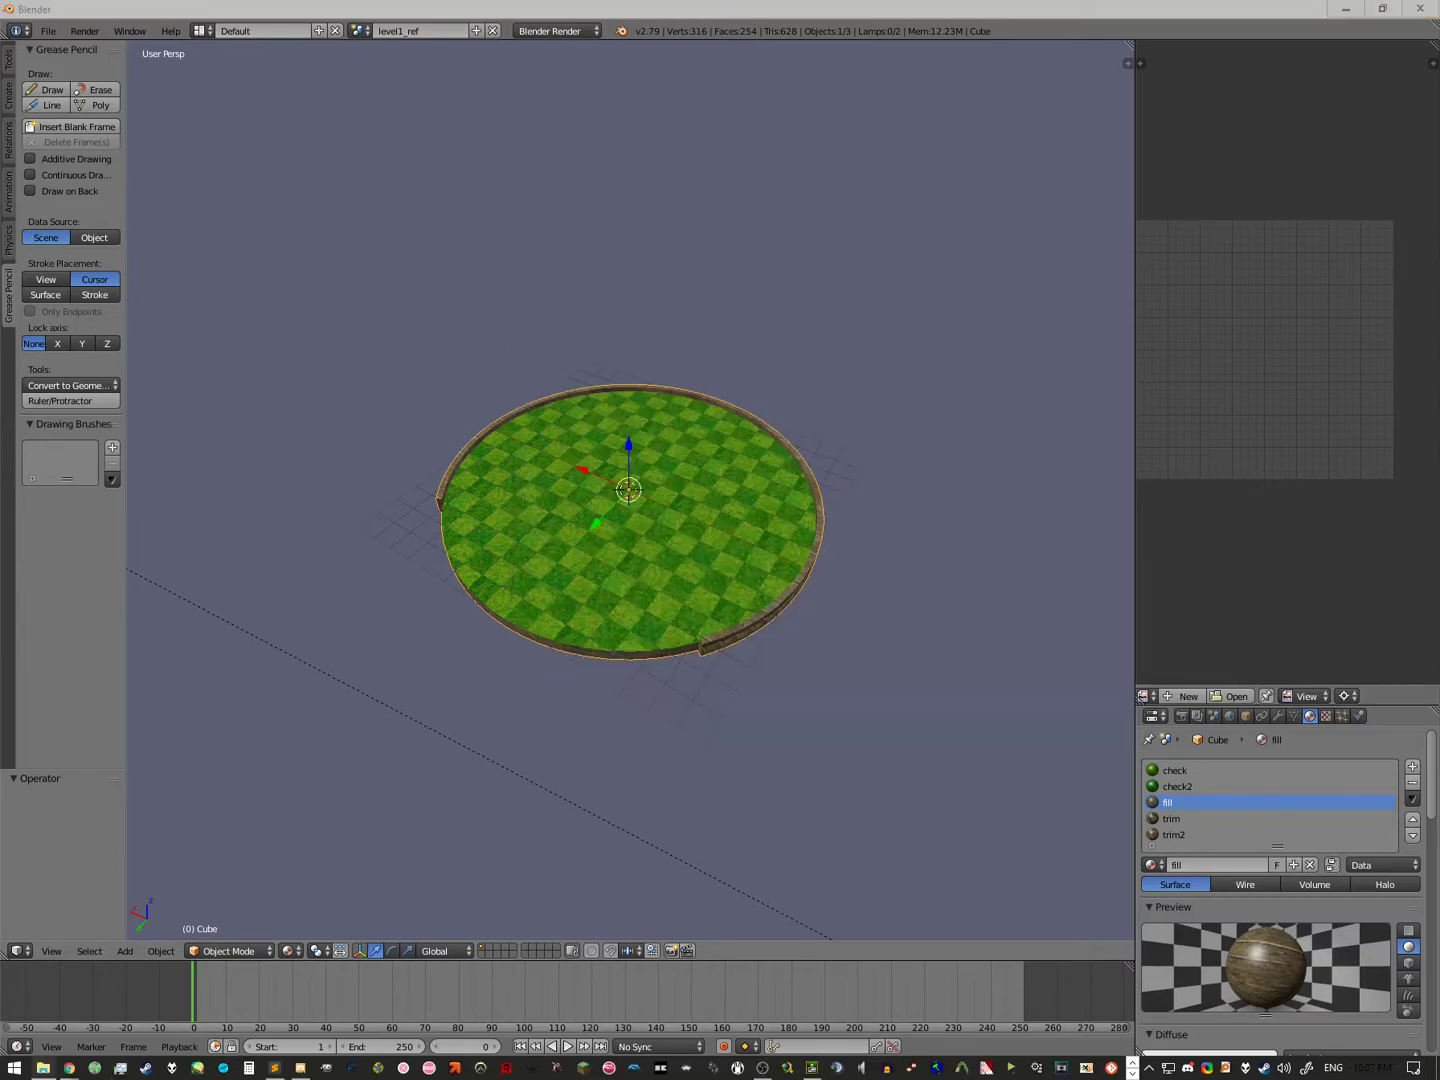
Step: Browse into modding\tools and look through the gcr and ws2 folders
scroll(703, 622, down, 4)
scroll(651, 651, up, 3)
scroll(605, 491, up, 2)
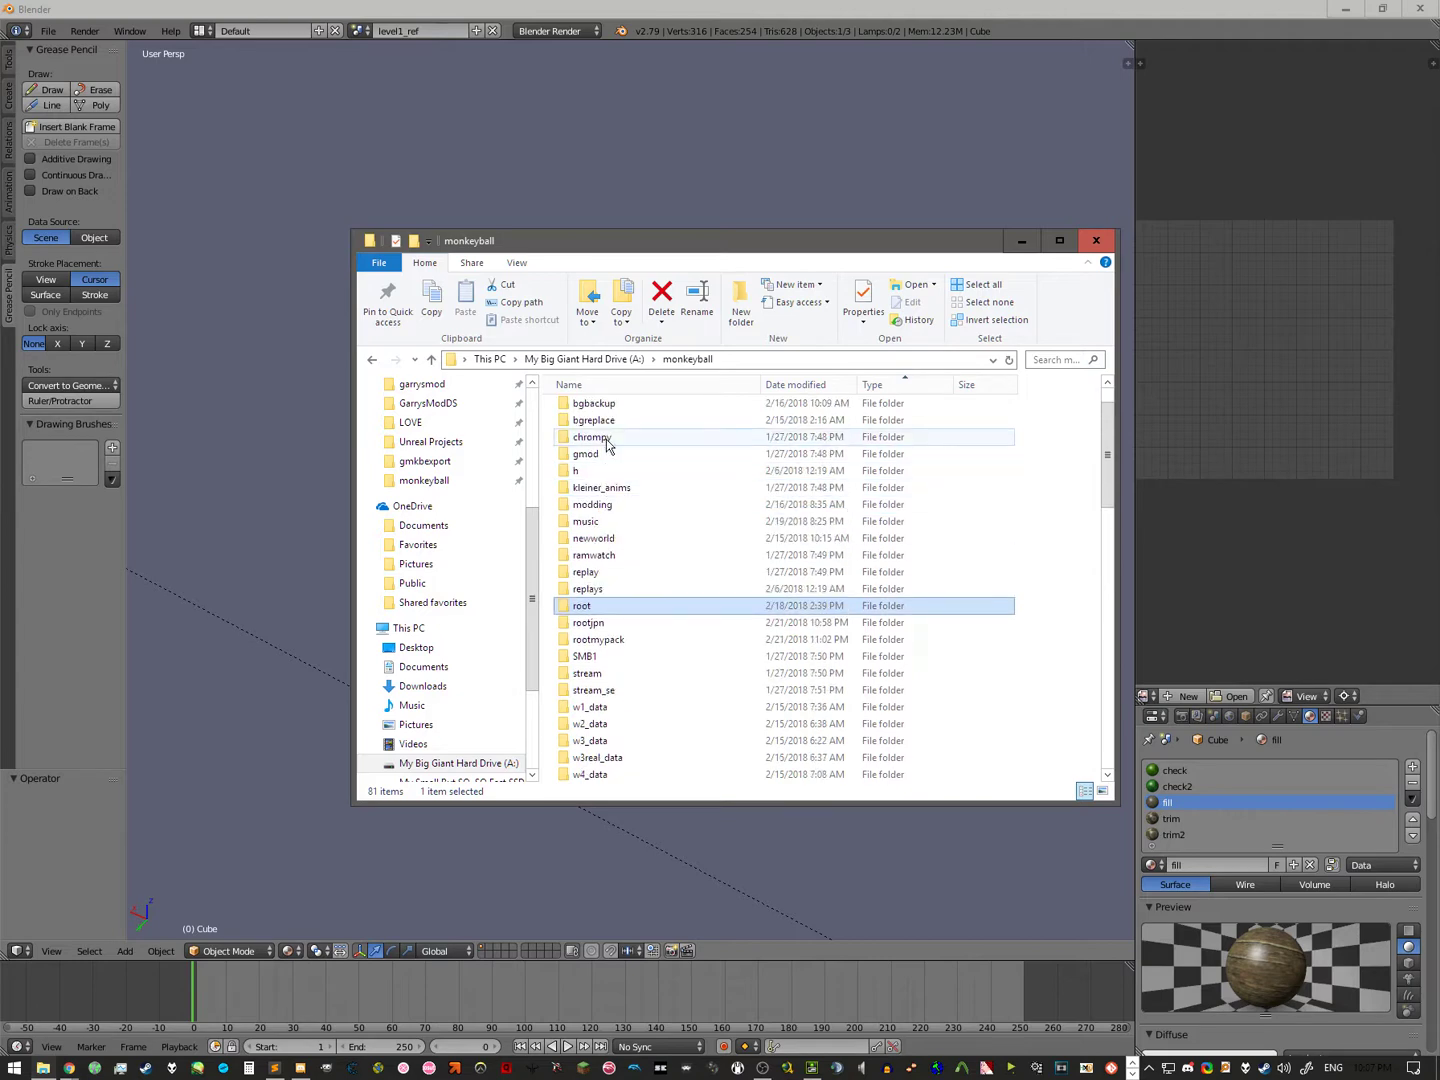
double_click(616, 509)
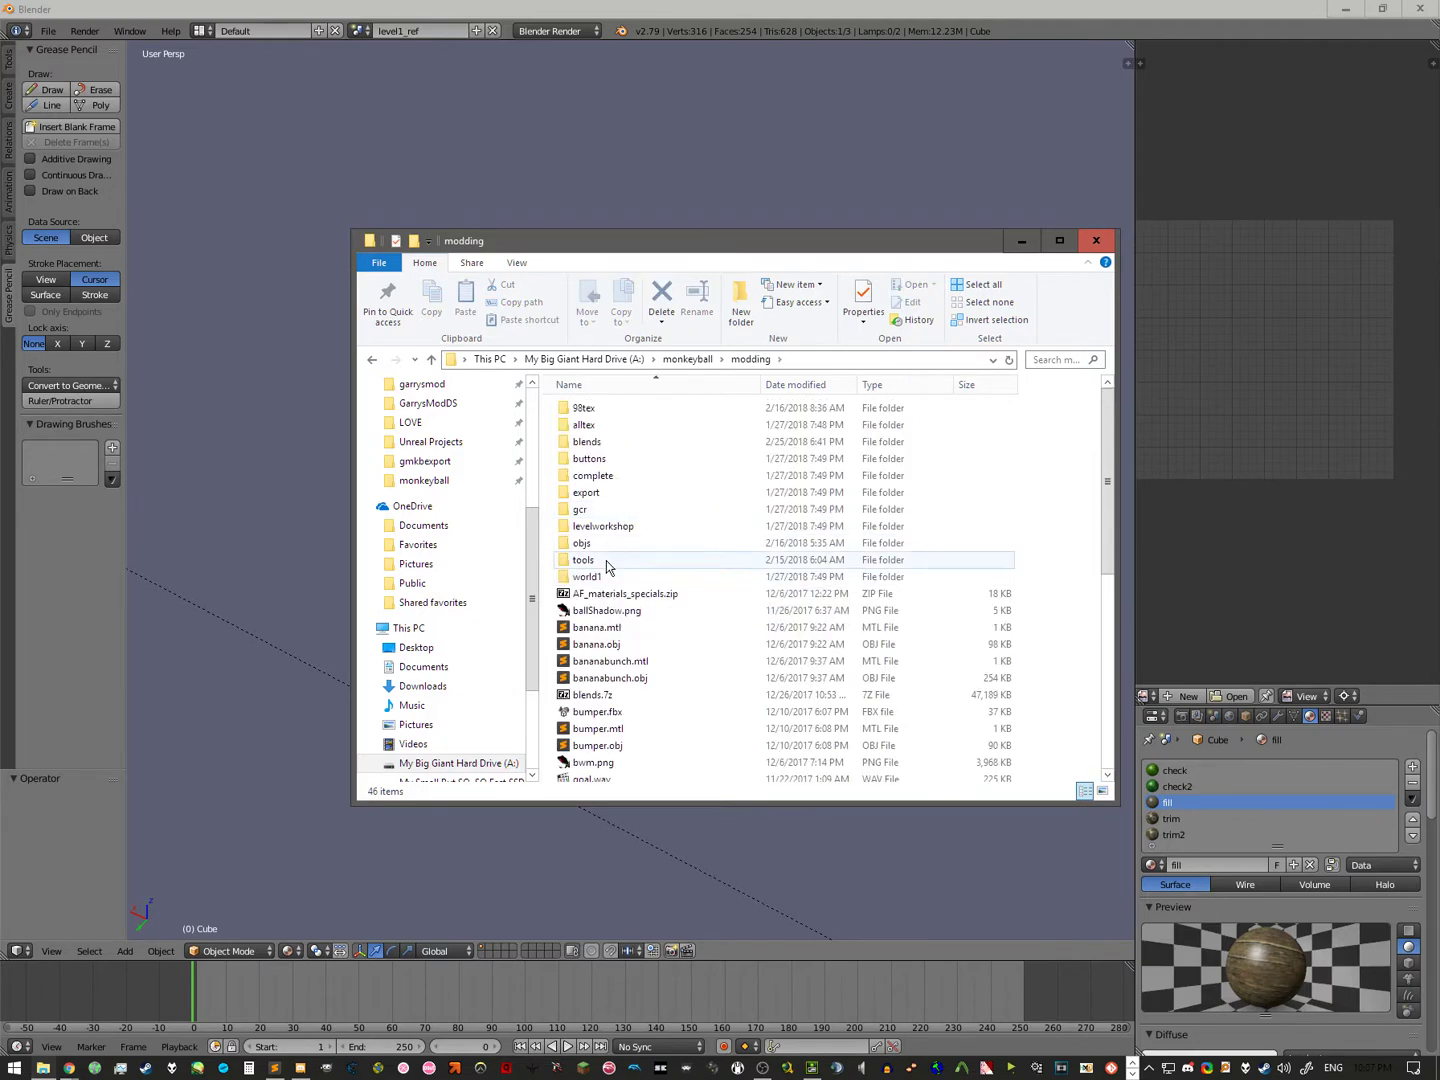
double_click(607, 562)
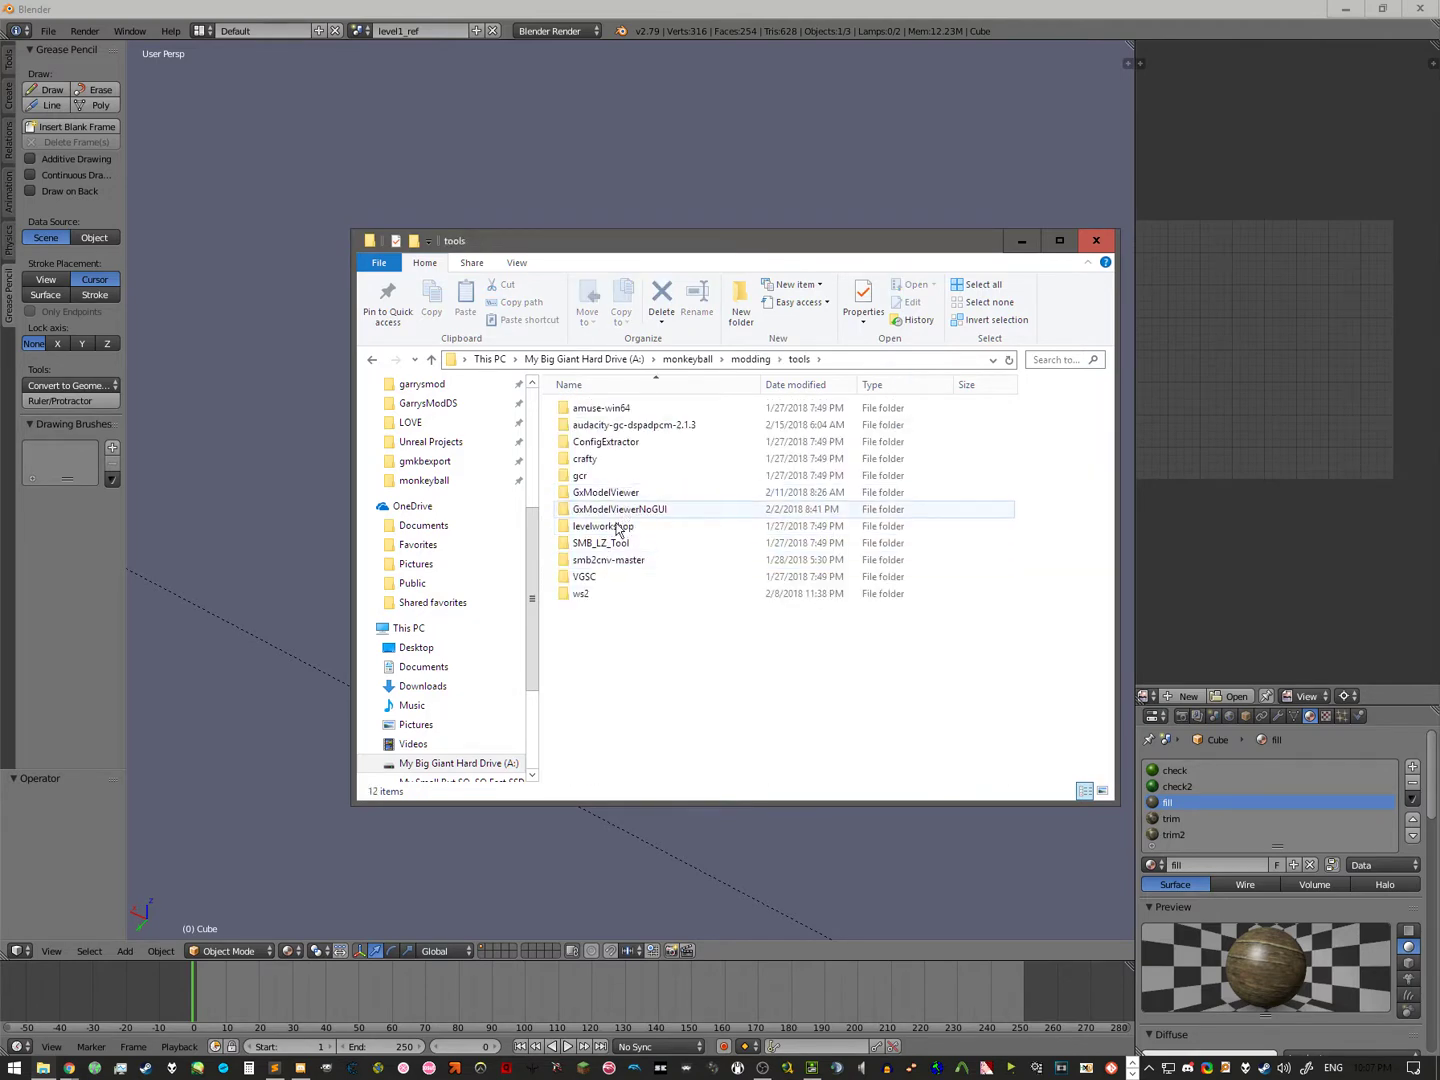
click(598, 479)
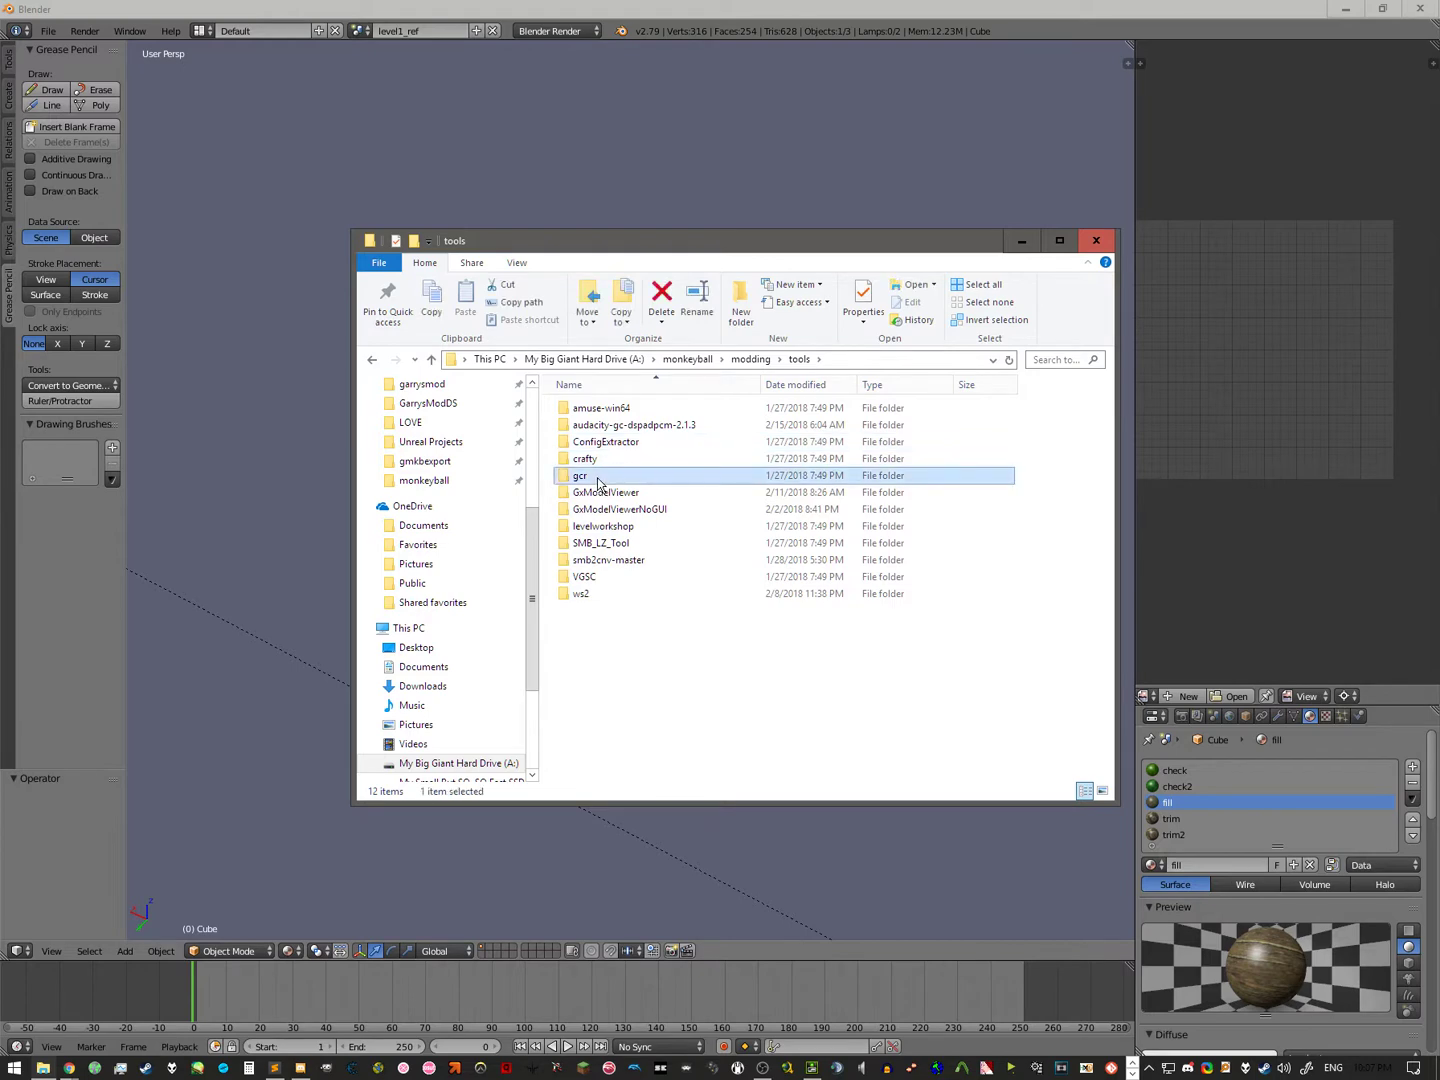
double_click(605, 596)
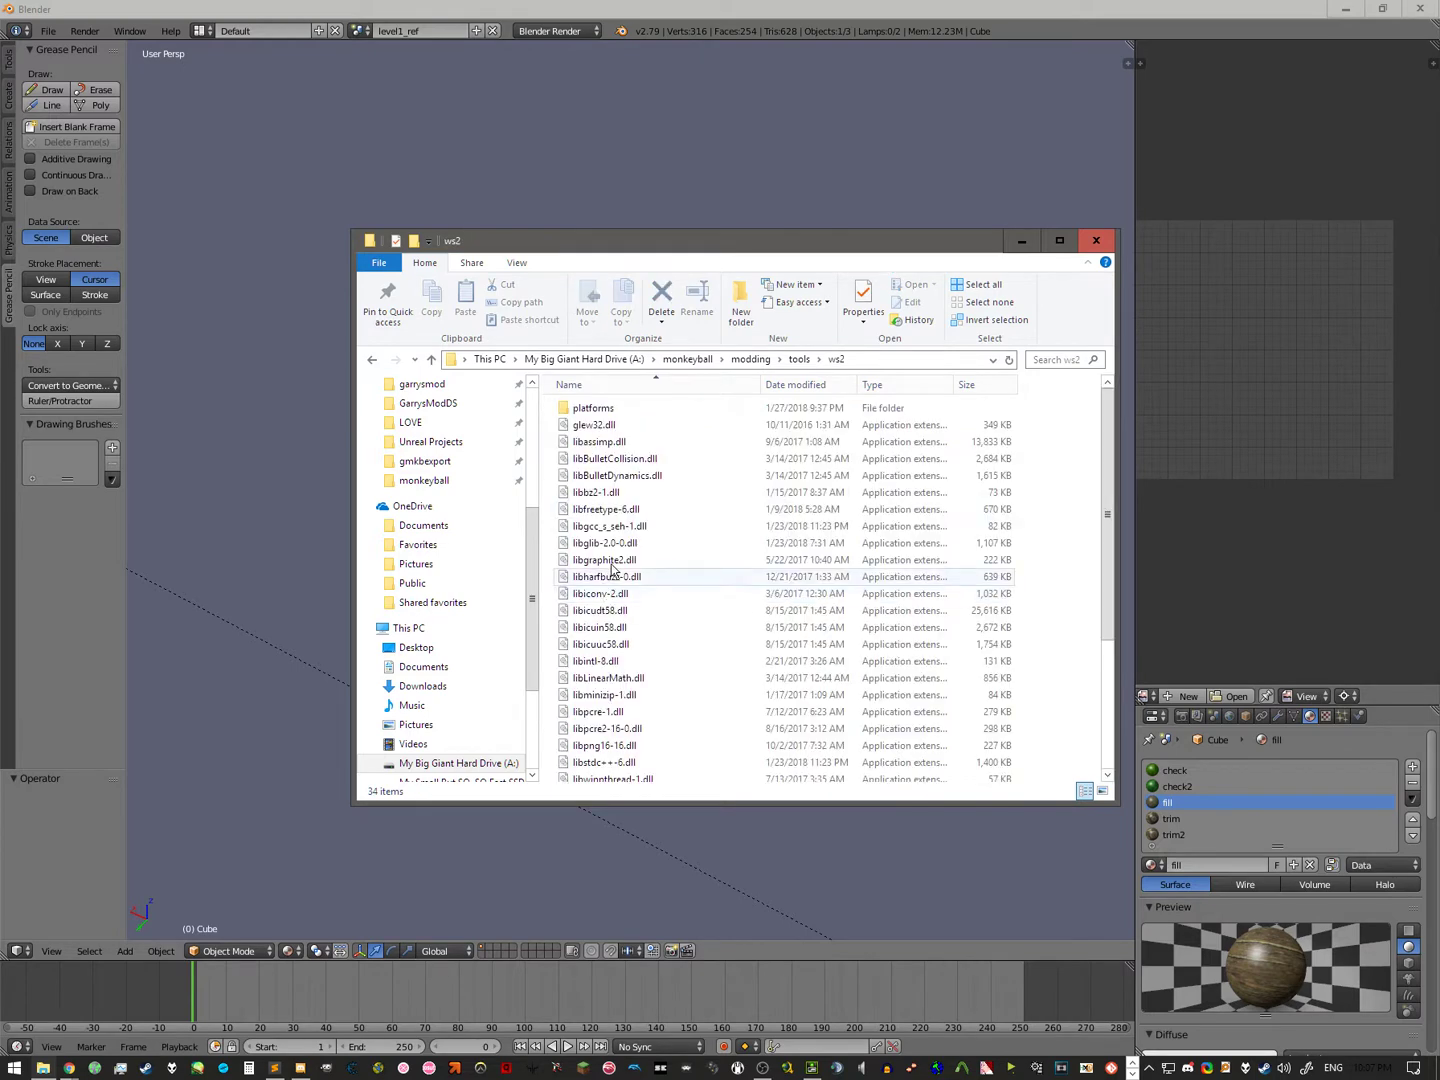
click(800, 359)
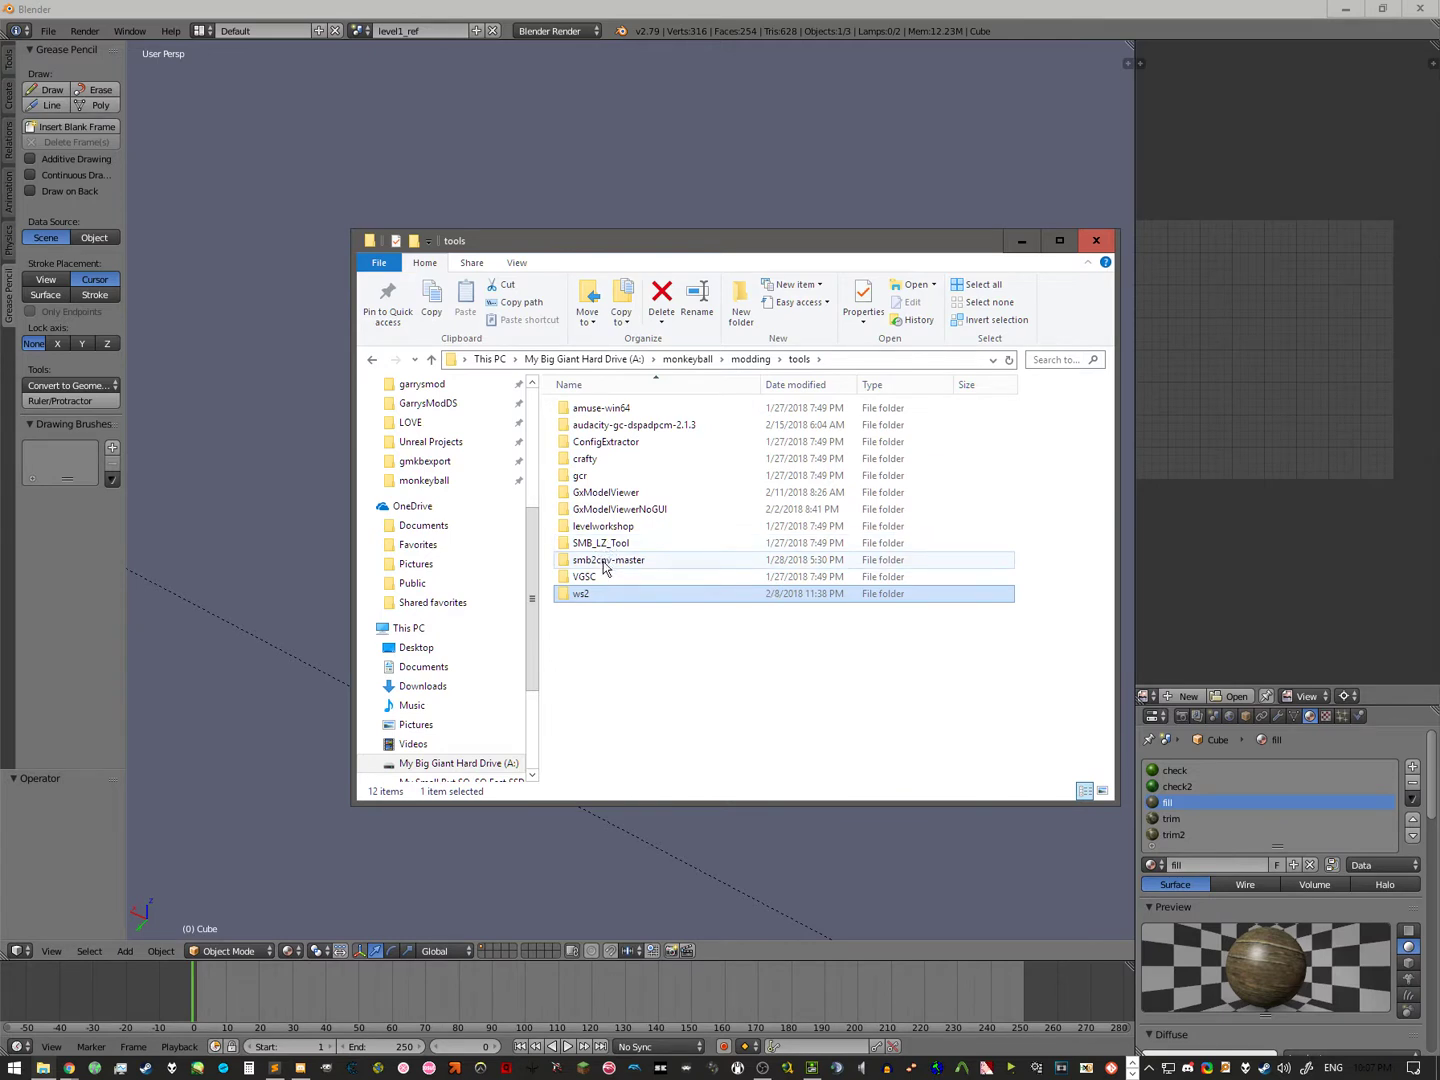
Step: Browse smb2cnv-master\win\lzdec and check GxModelViewer.exe and LZSCDec.exe
double_click(606, 562)
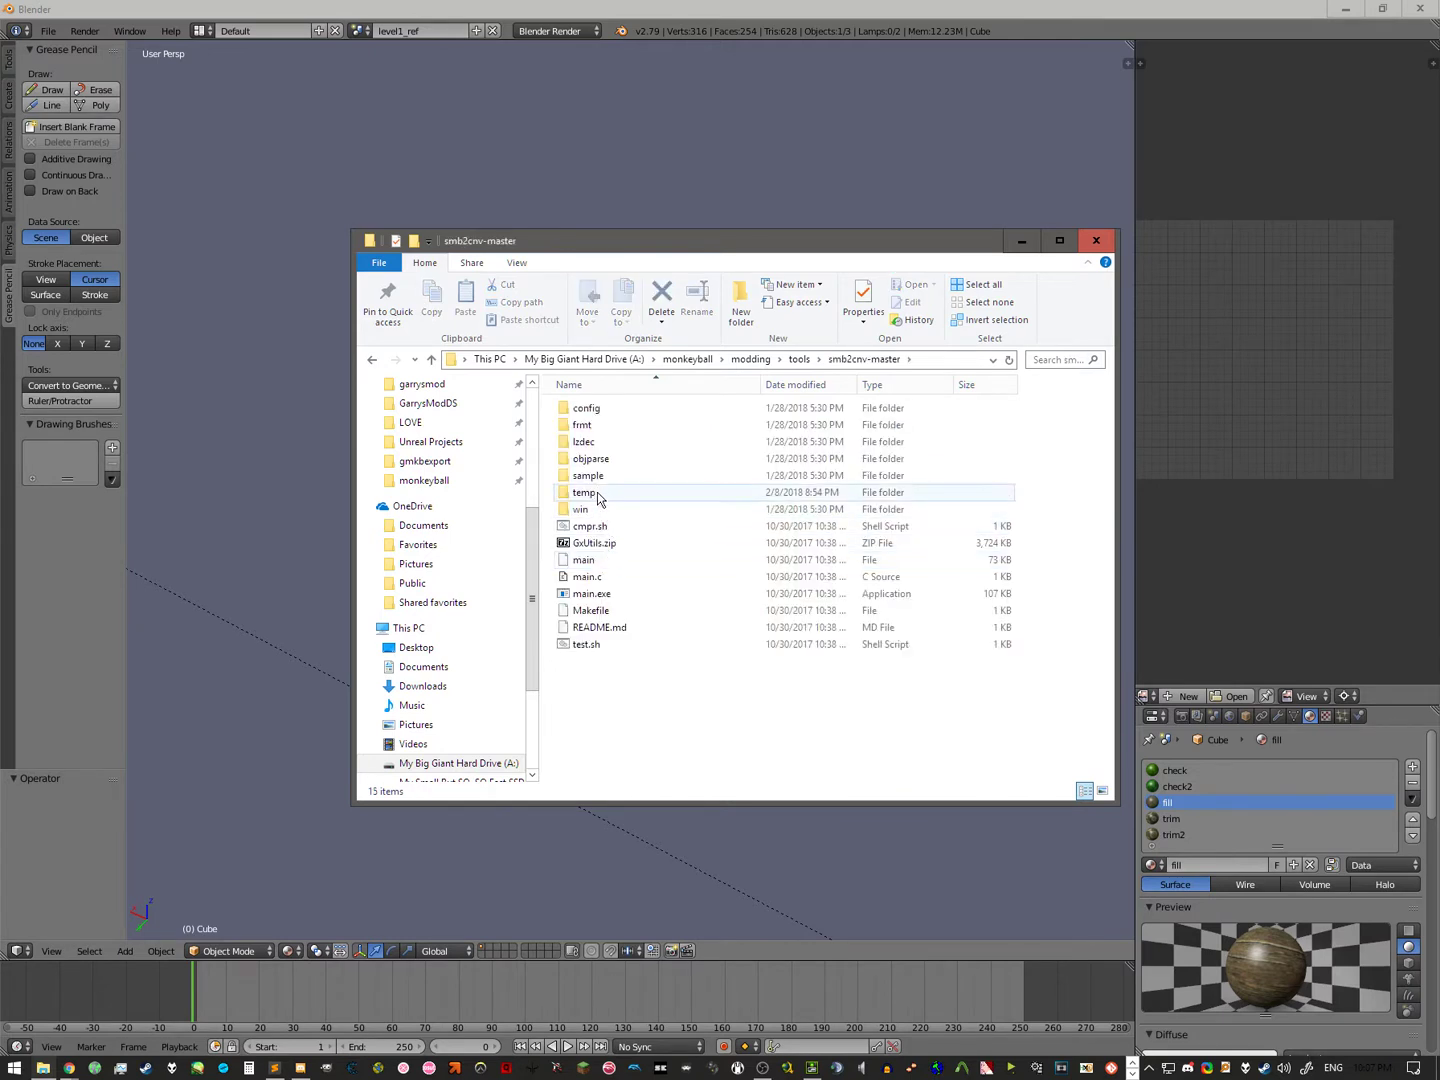
double_click(580, 509)
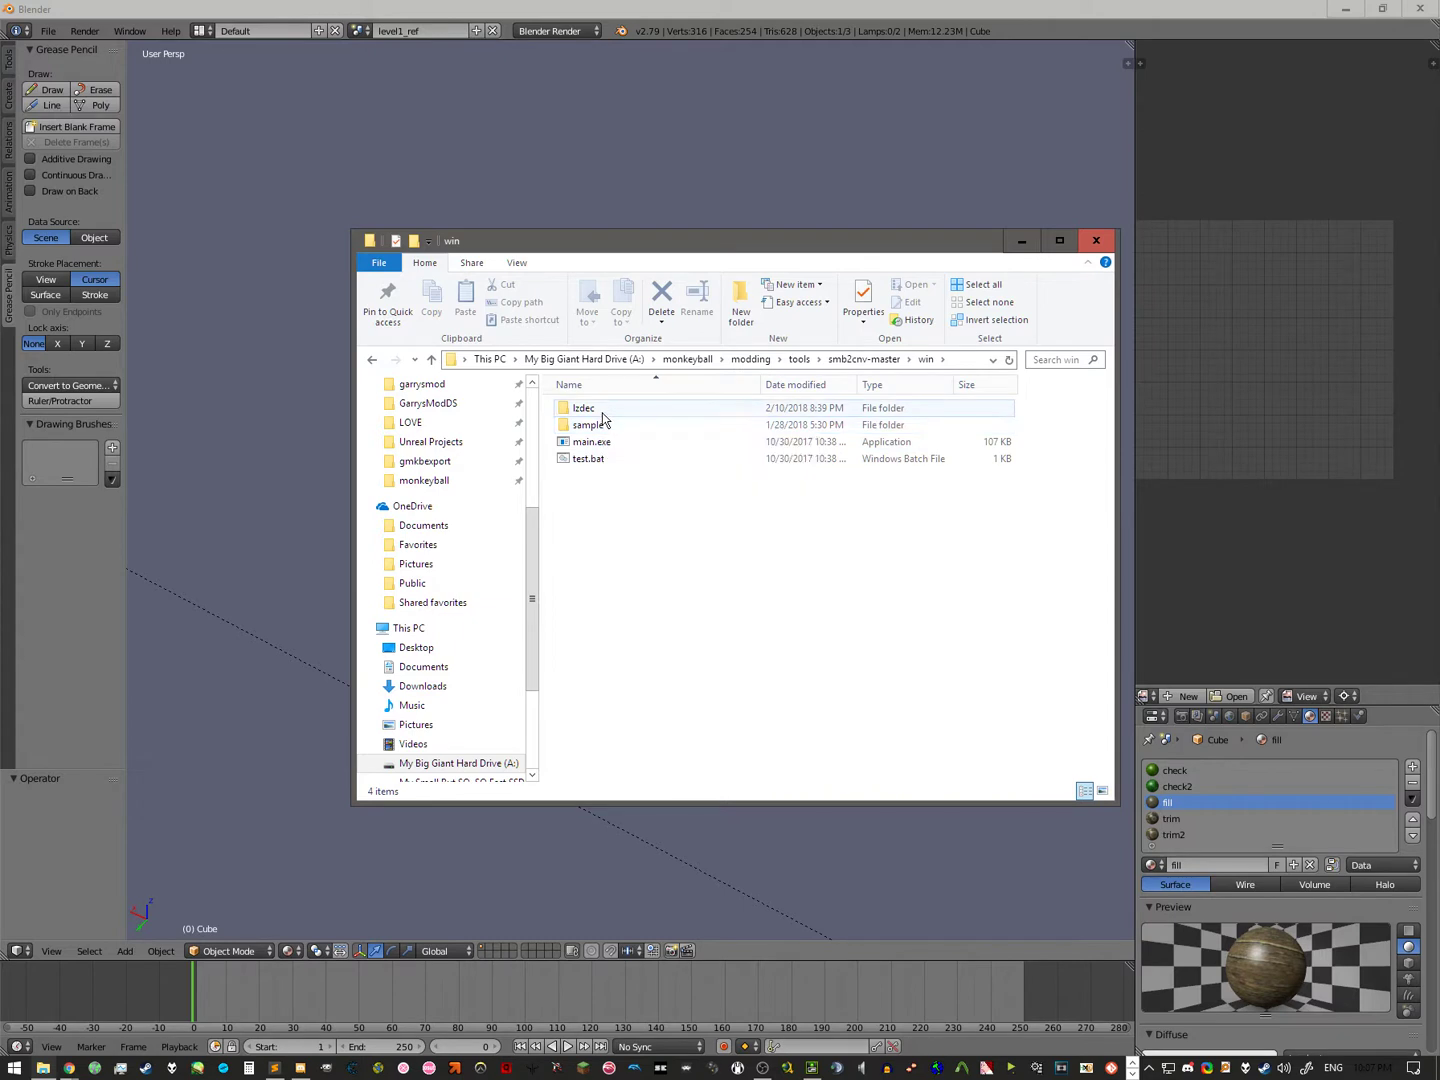
double_click(603, 412)
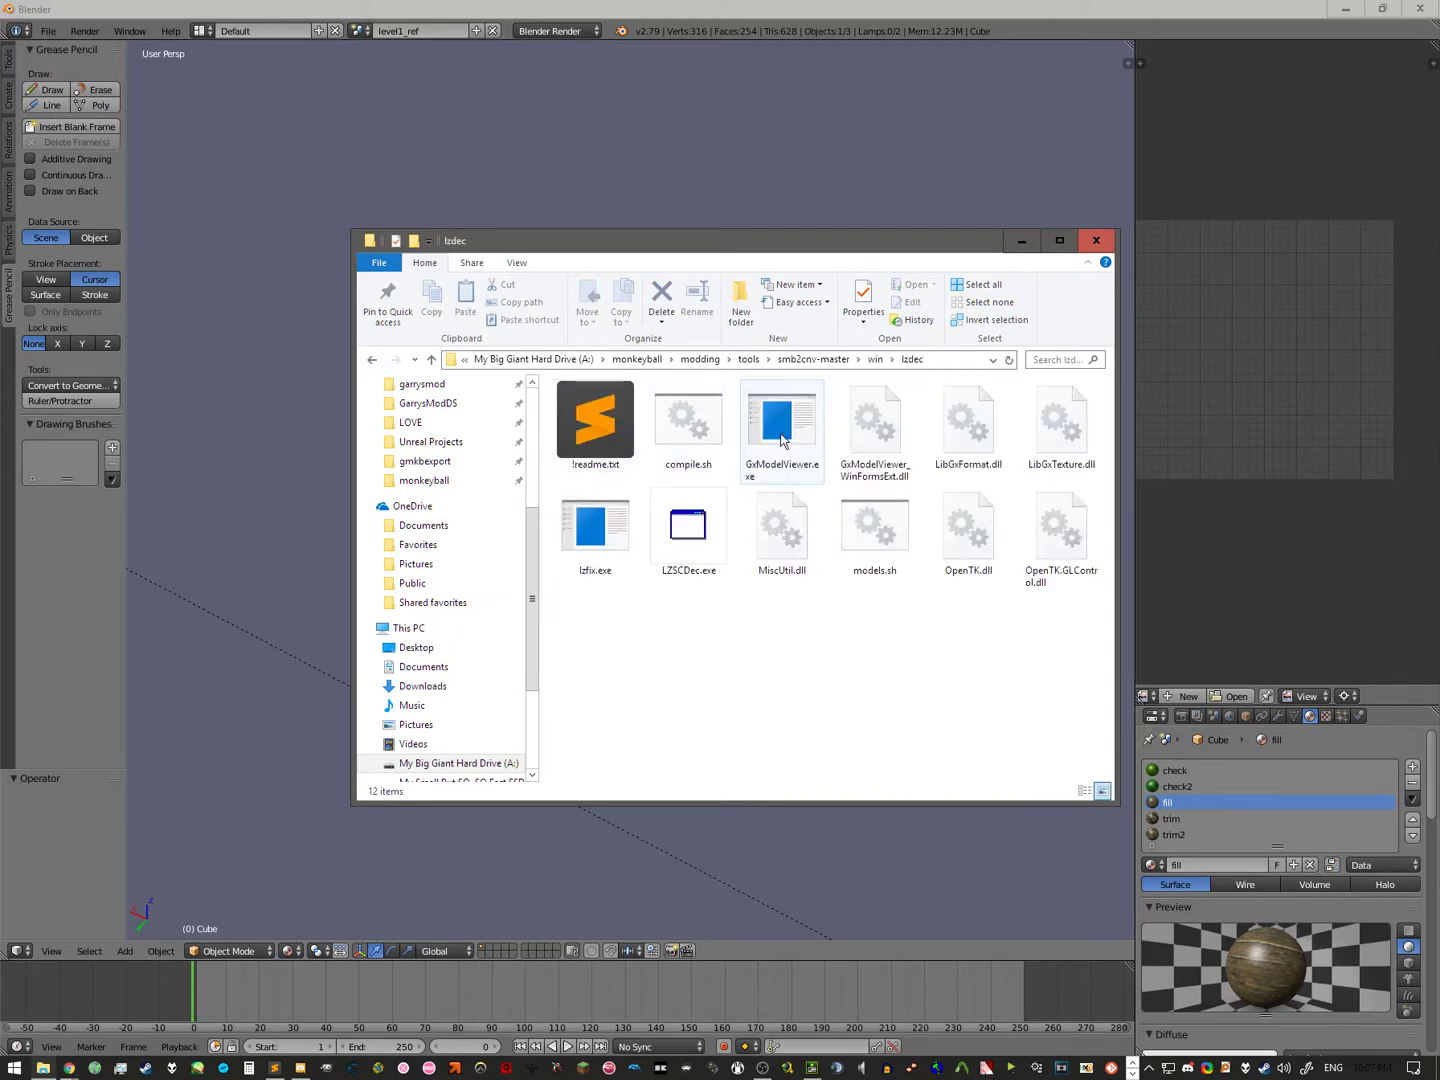
click(782, 439)
click(697, 540)
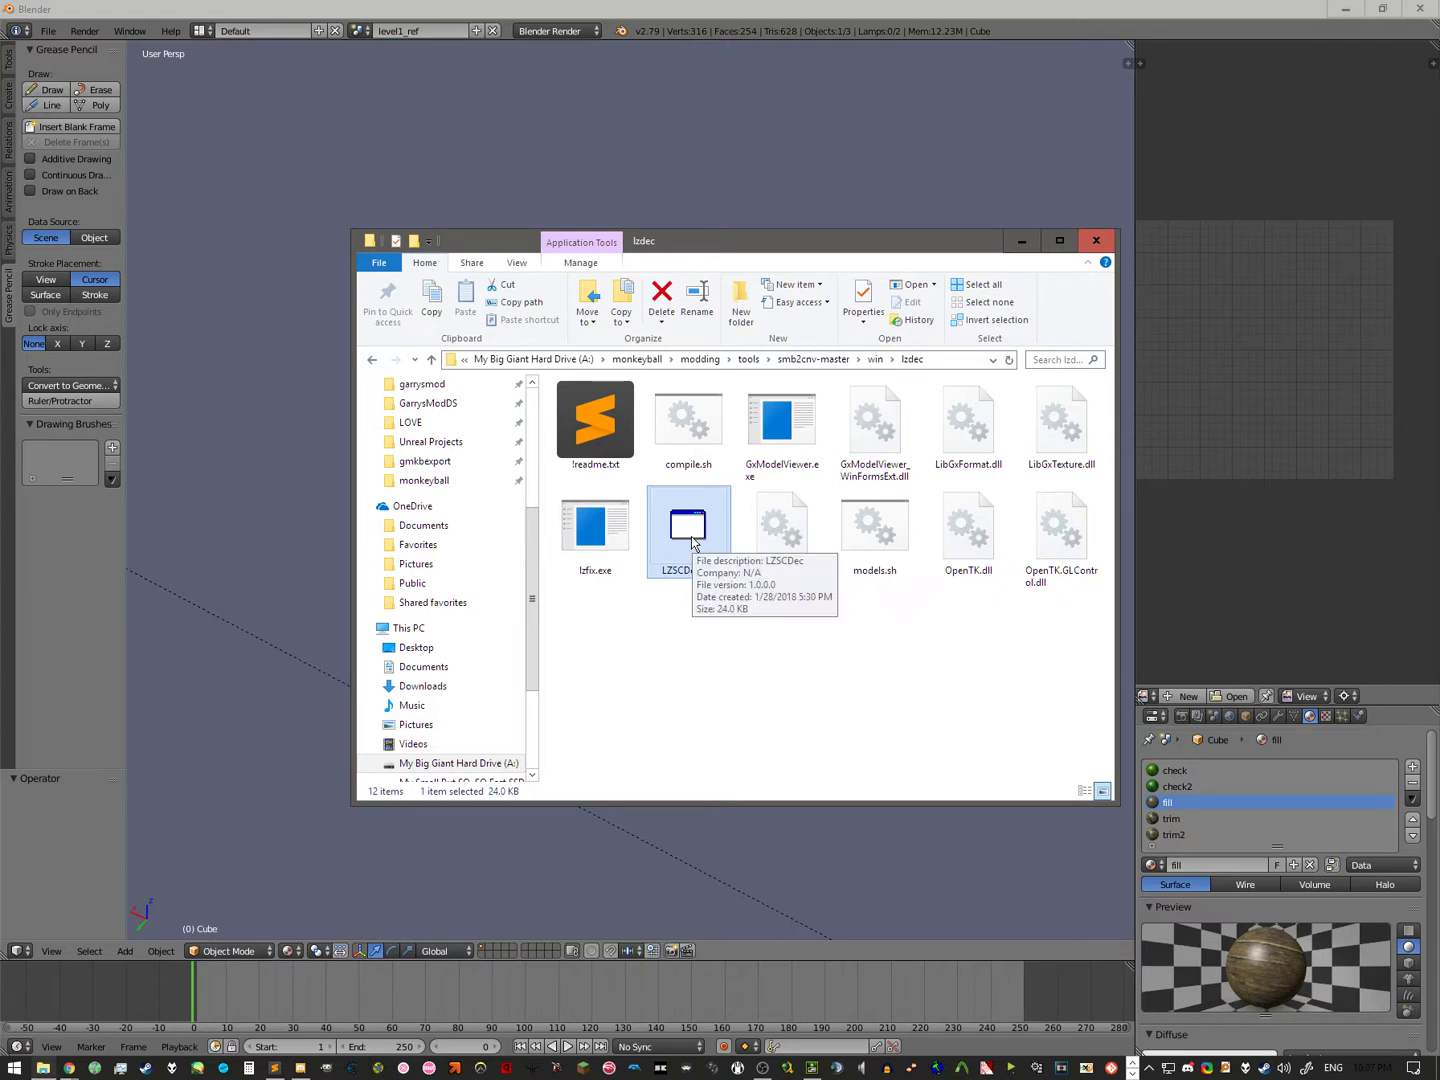
Step: Inspect the GxModelViewer folders, then move the Explorer window off-screen to the left
click(745, 359)
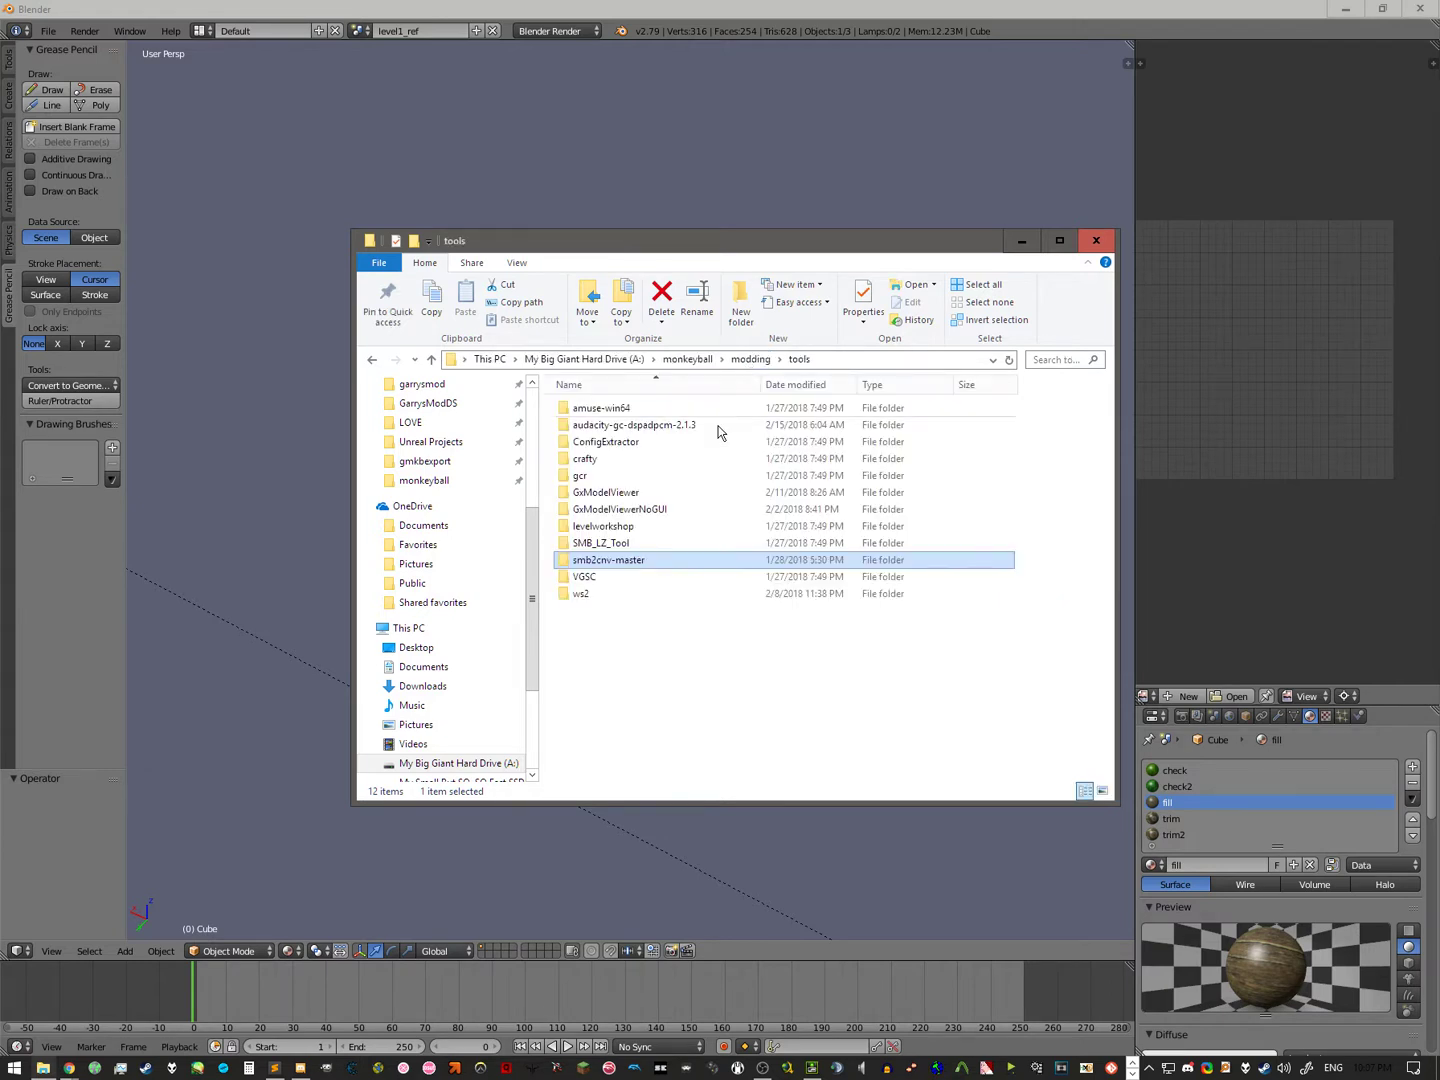
double_click(636, 492)
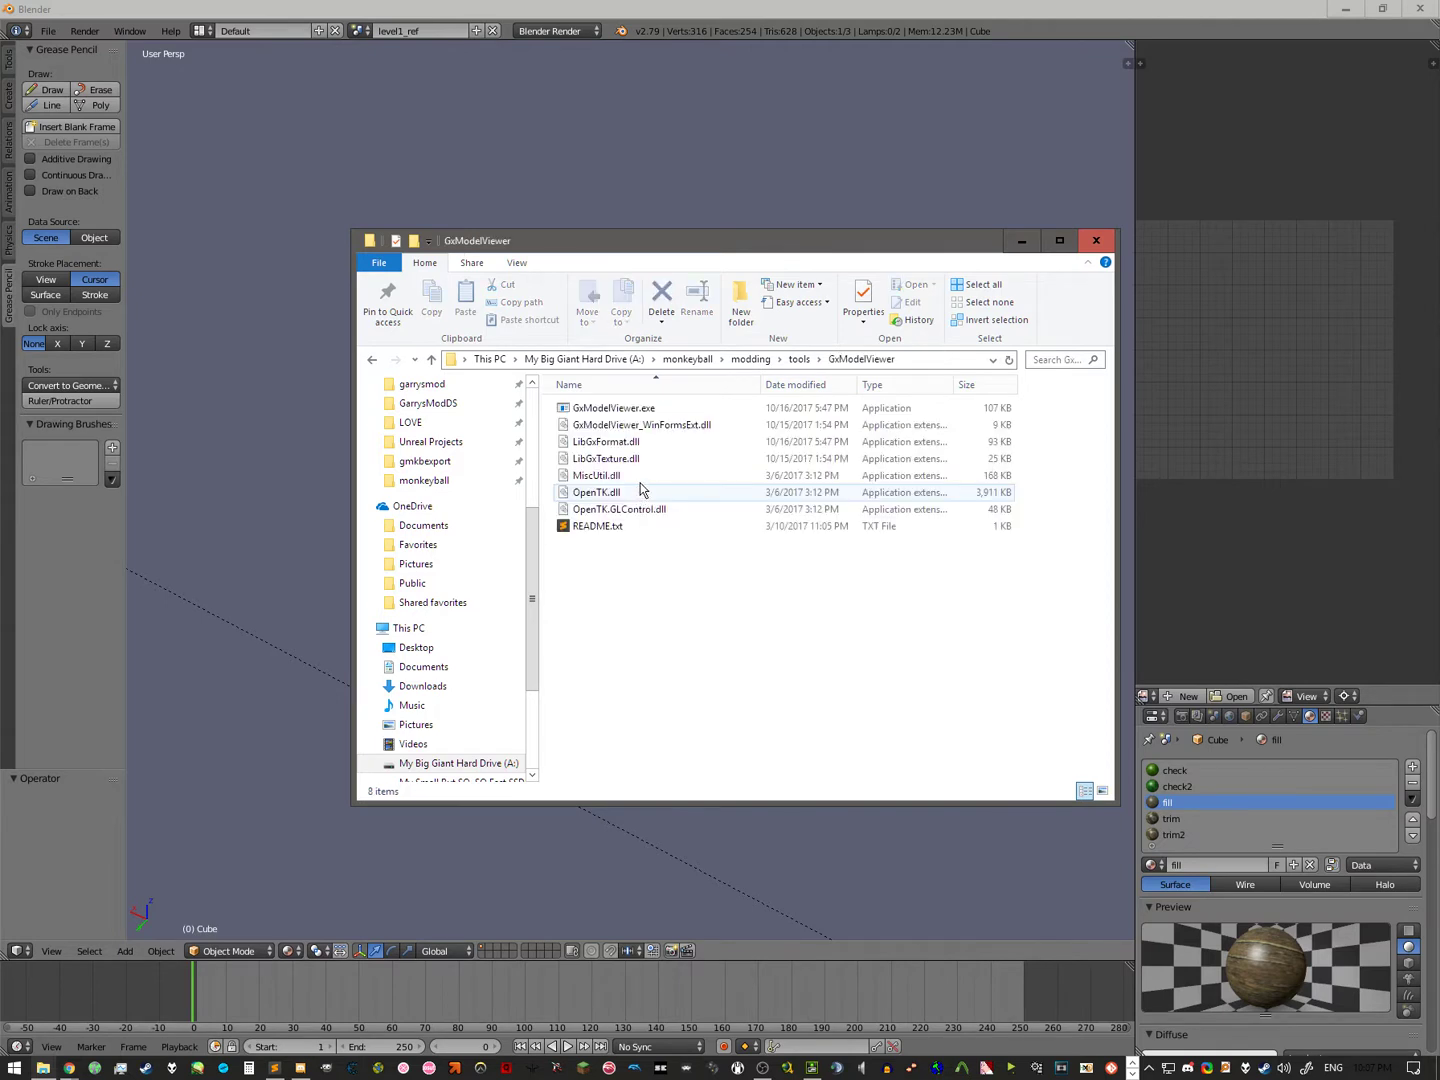
click(801, 359)
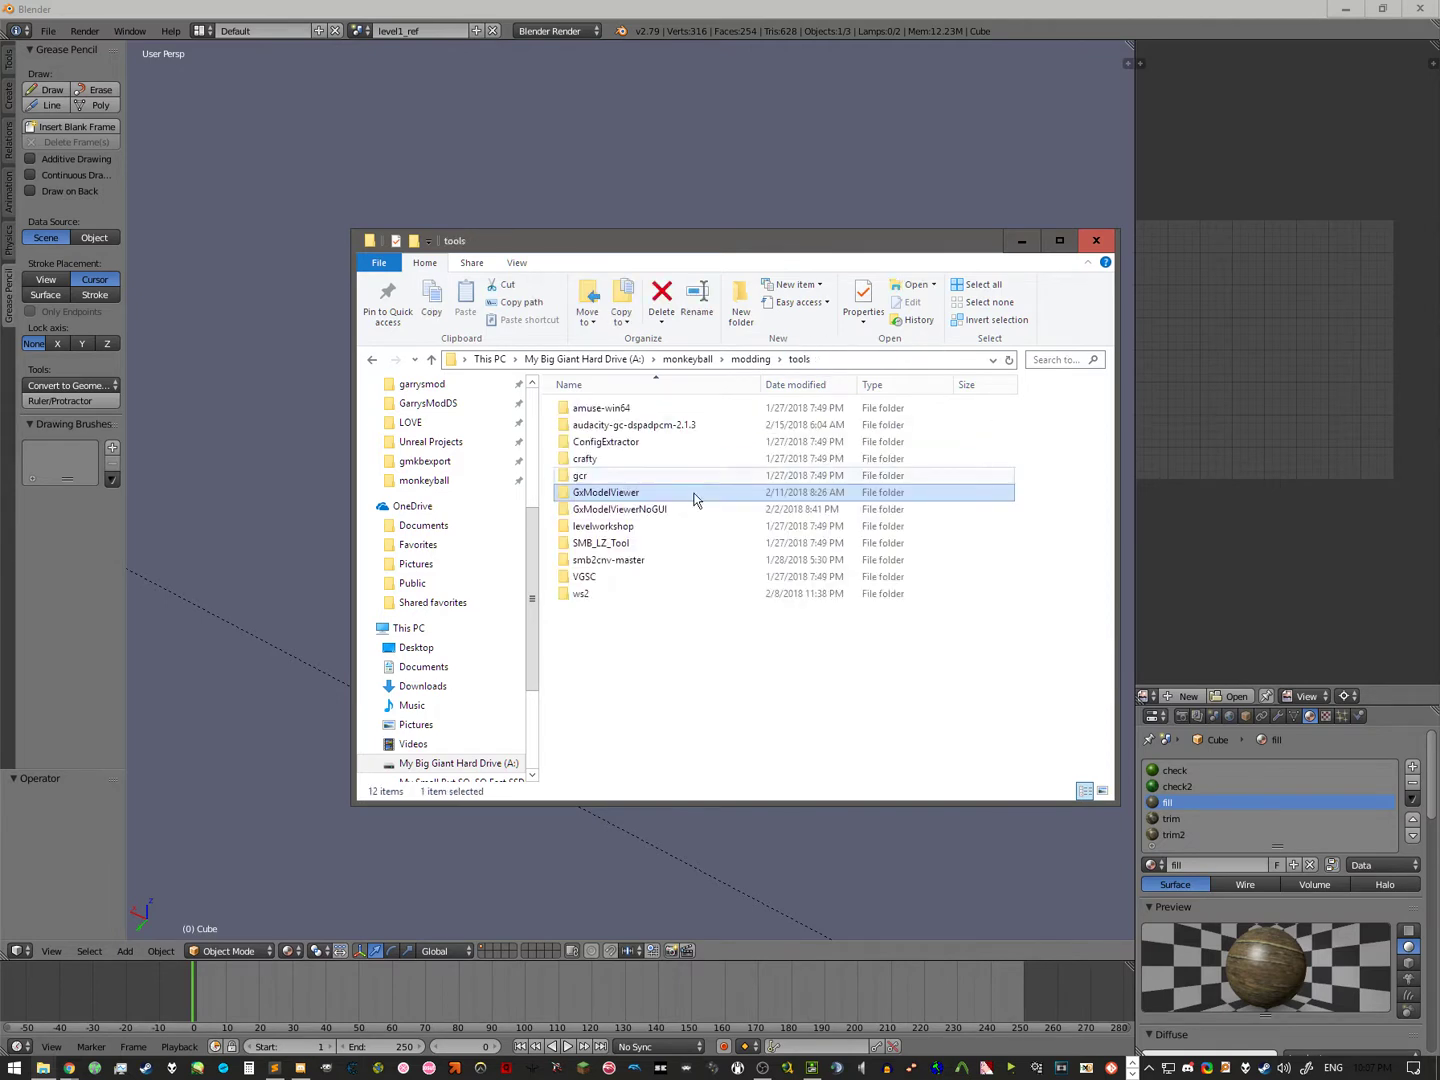
click(636, 512)
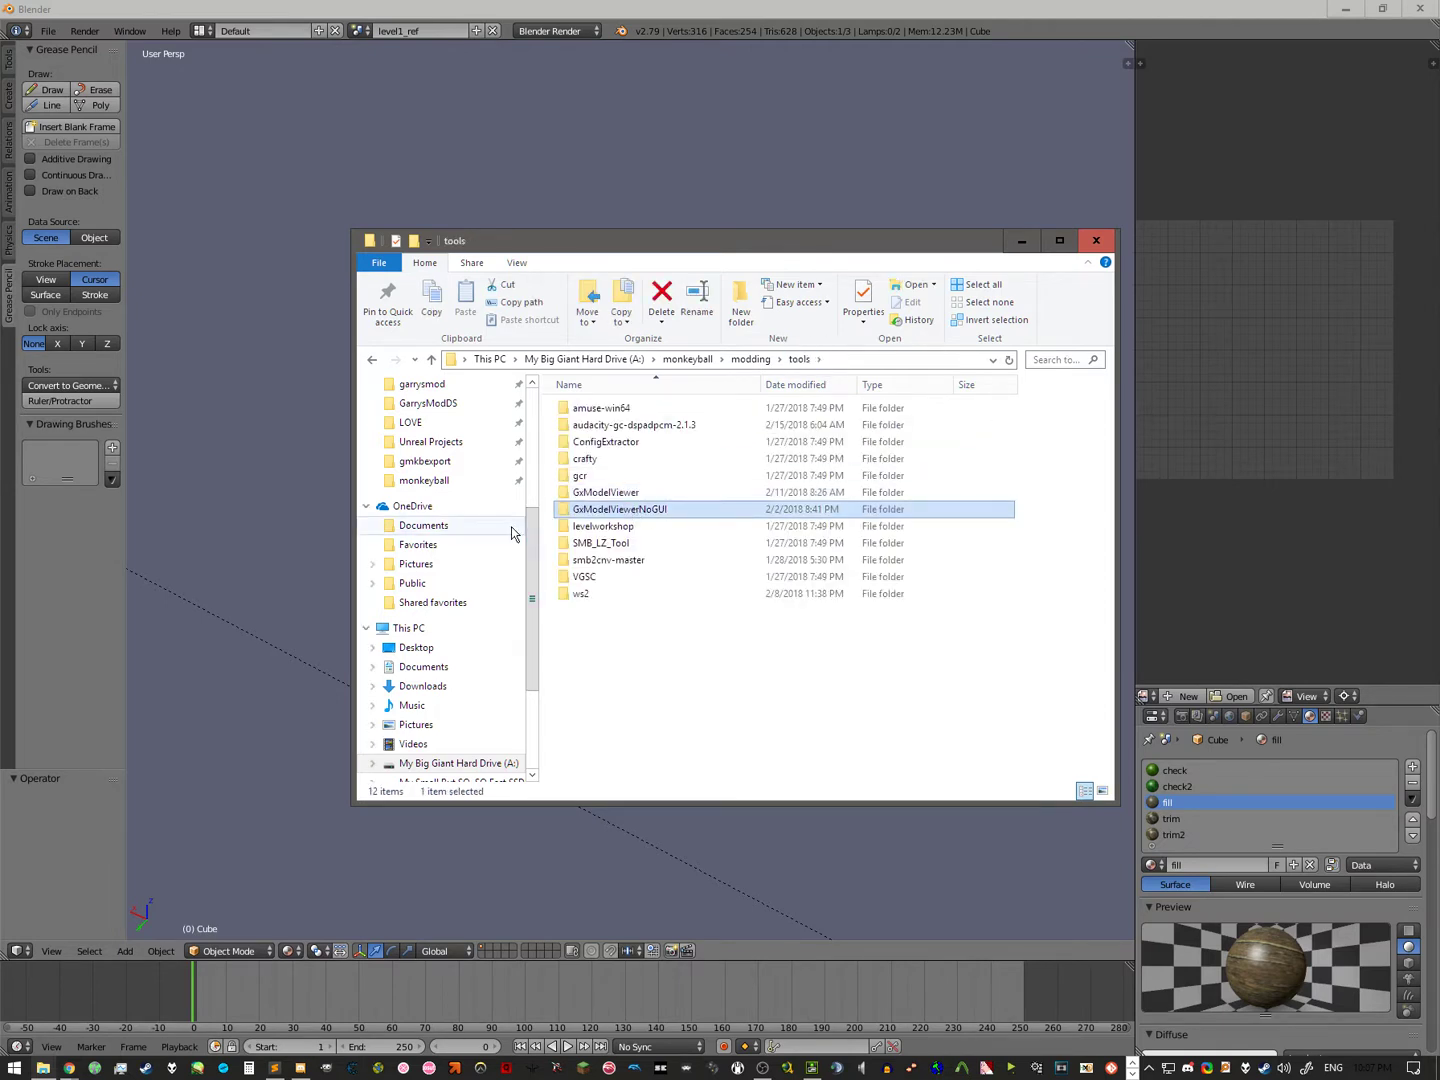
drag(586, 247, 0, 268)
Step: Switch to Chrome and go to the CraftedCart/BlendToSMBStage repository on GitHub
key(alt+Tab)
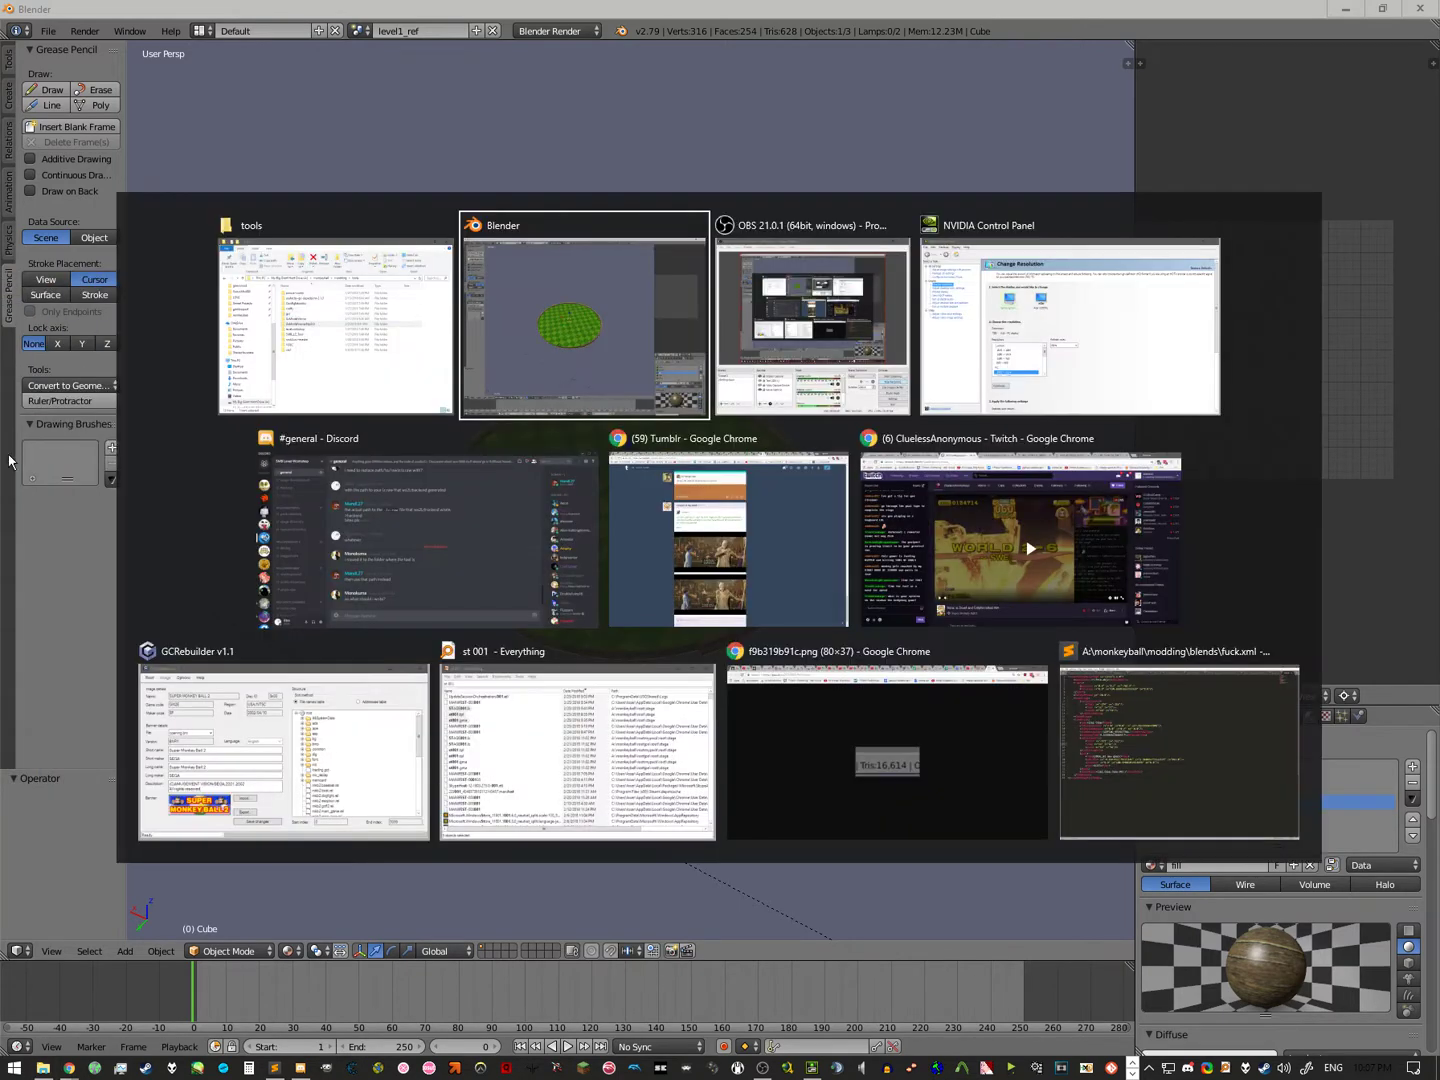
click(707, 521)
key(ctrl+t)
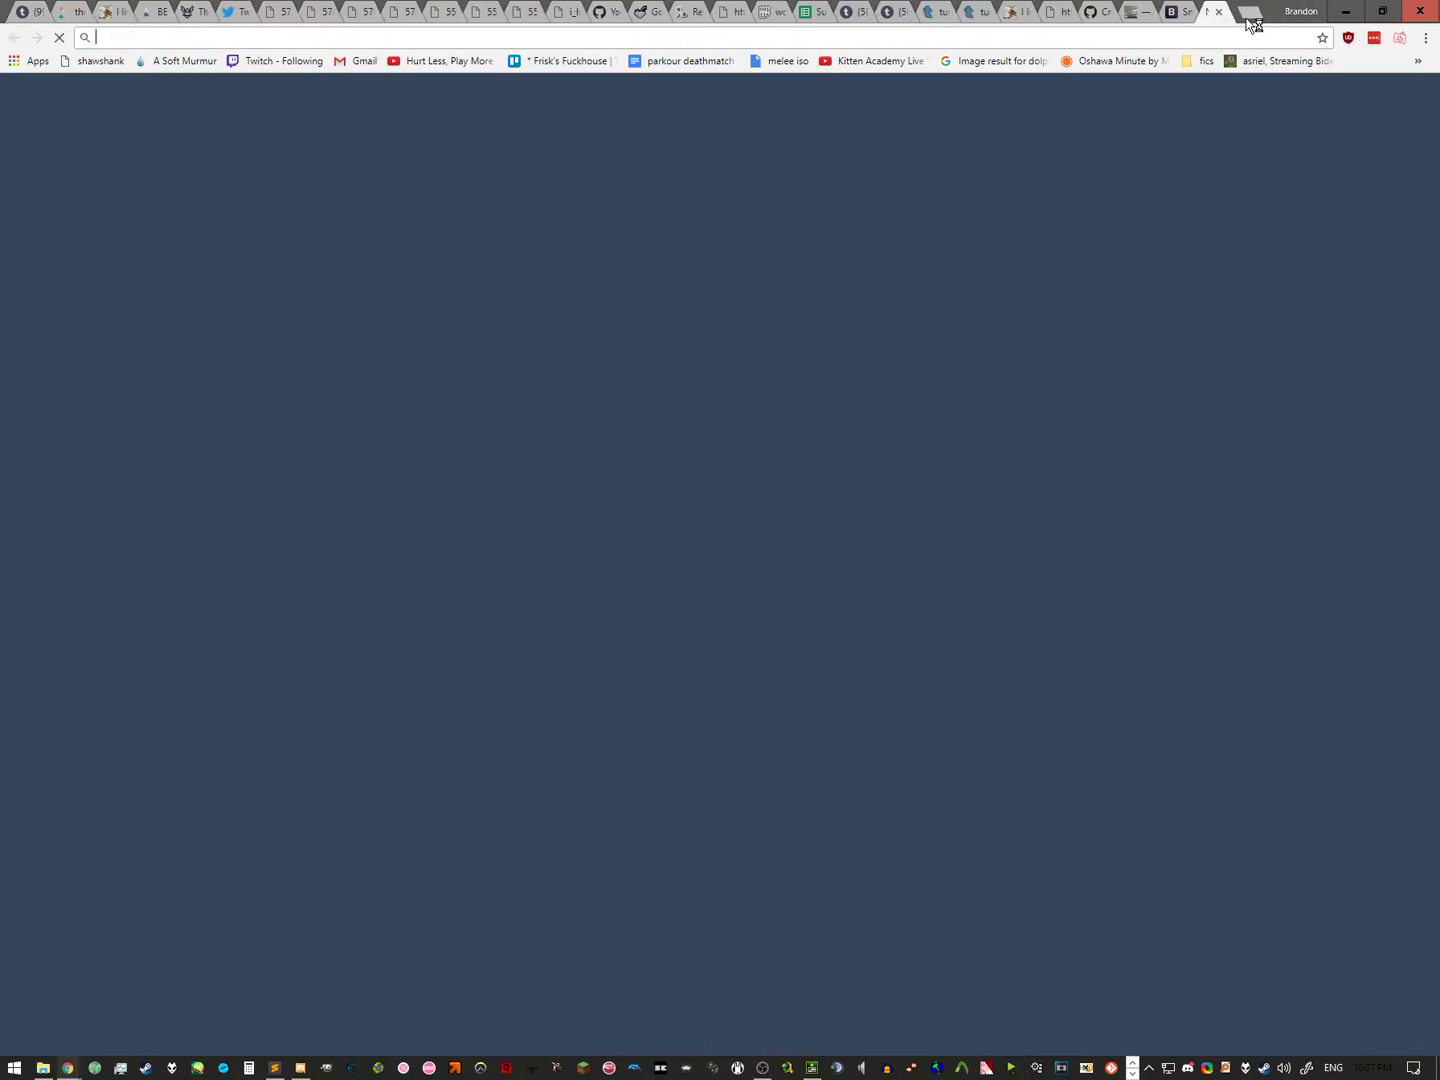
text(gith)
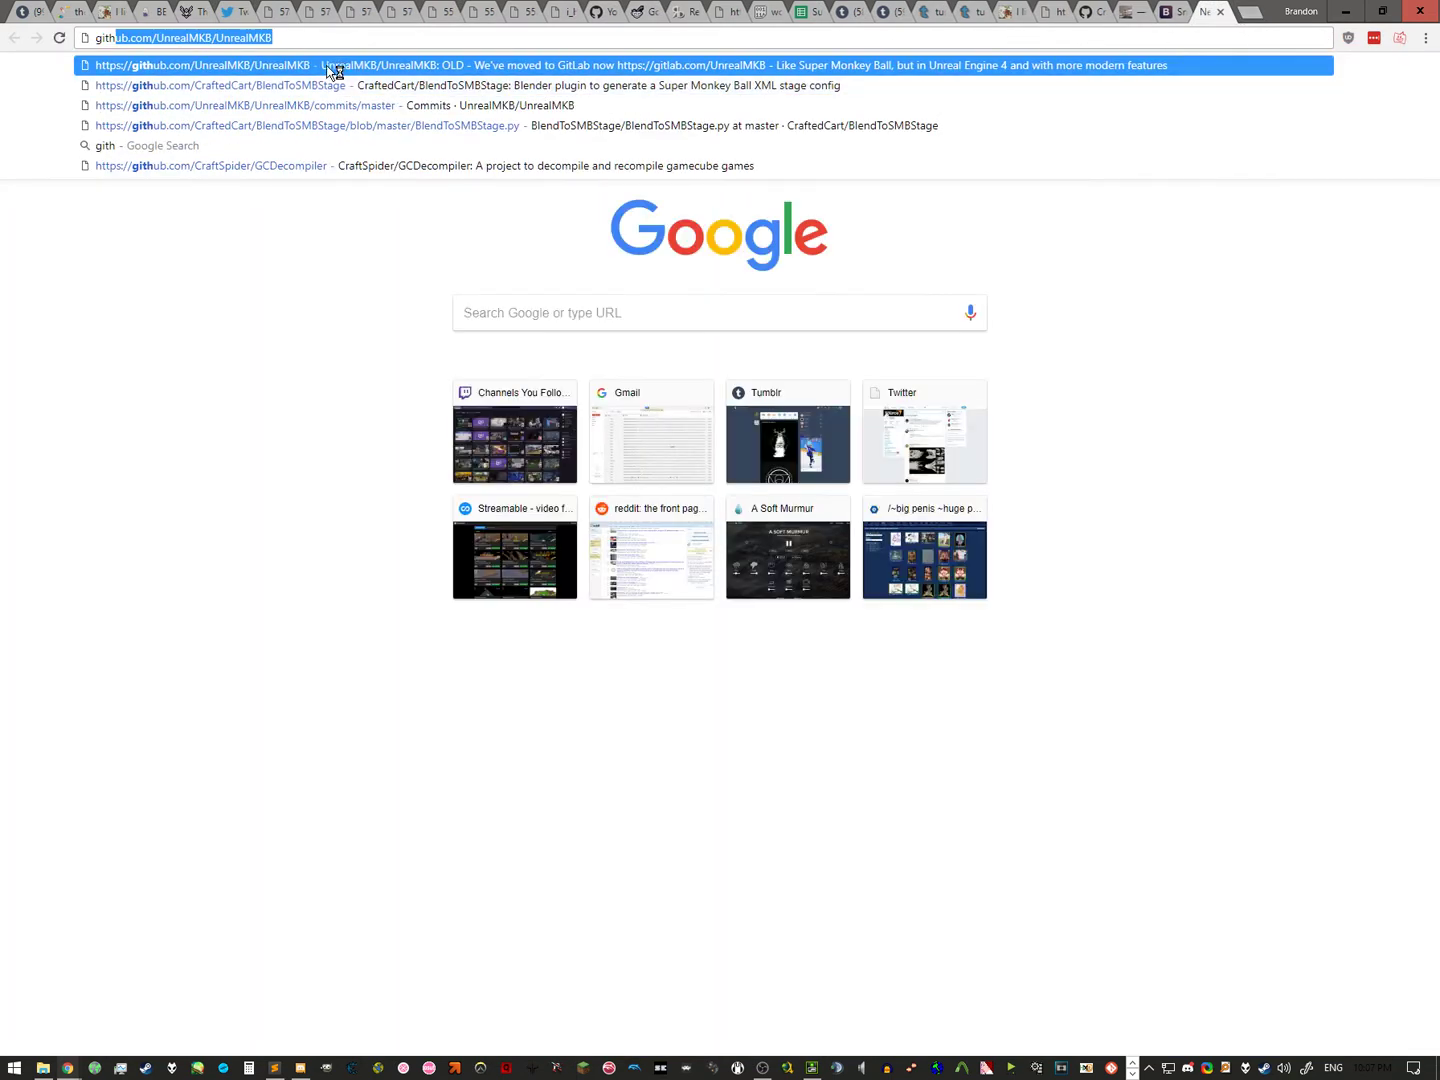
click(327, 88)
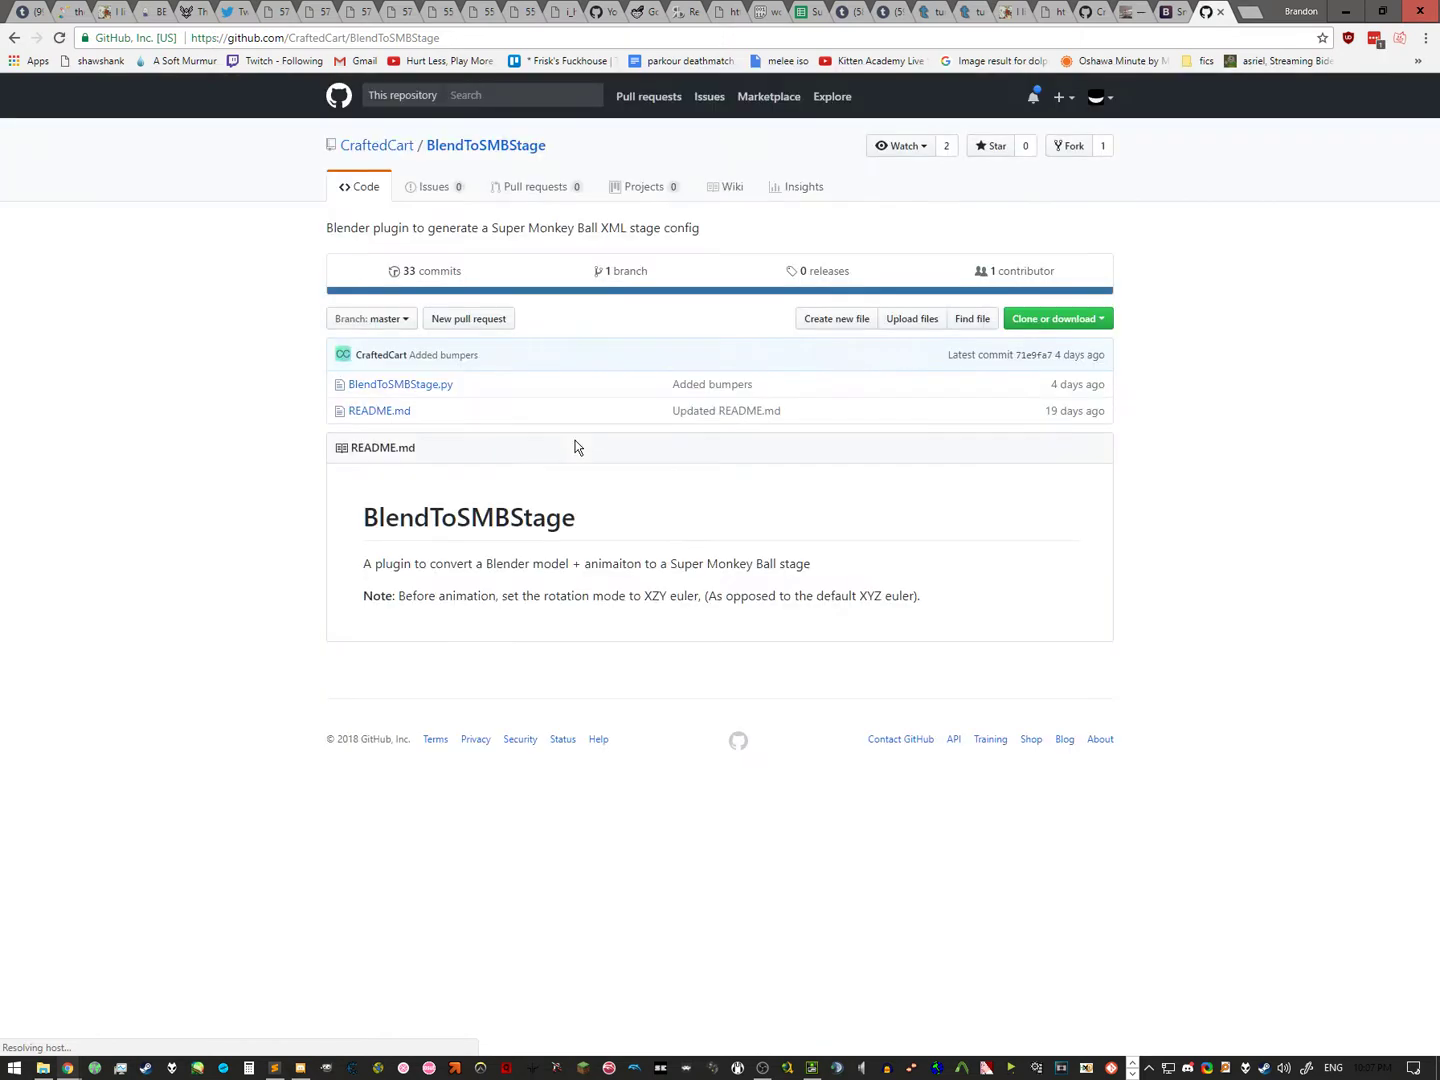
Step: Open BlendToSMBStage.py as raw text, select all of it, and minimise Chrome
click(406, 384)
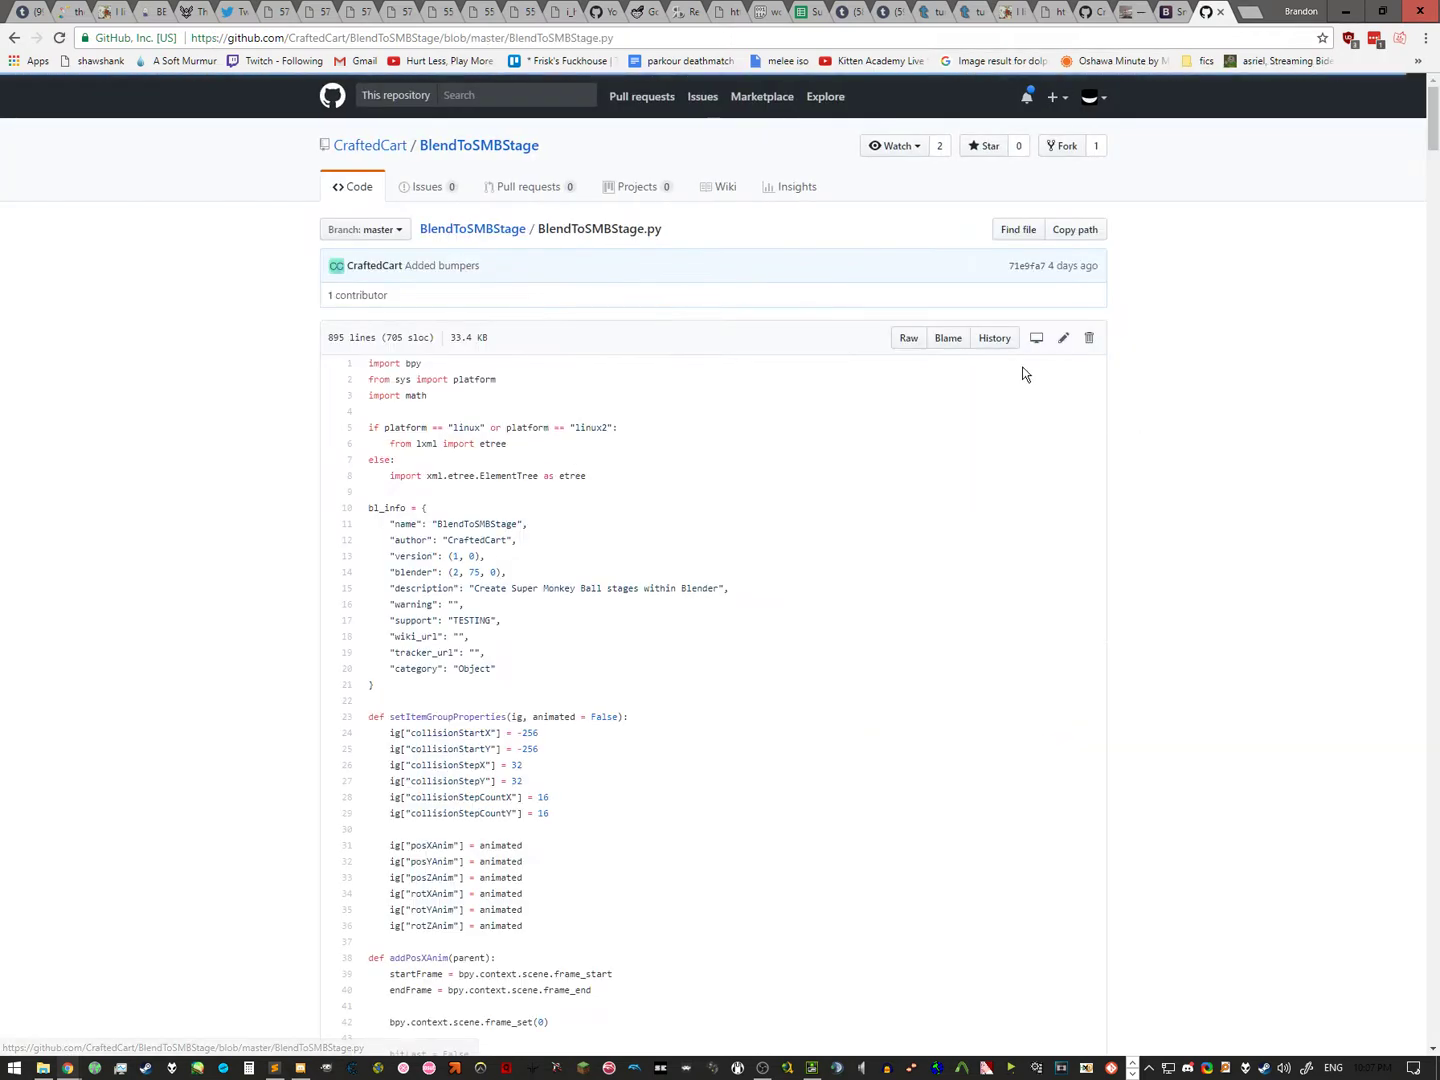
click(912, 341)
key(ctrl+a)
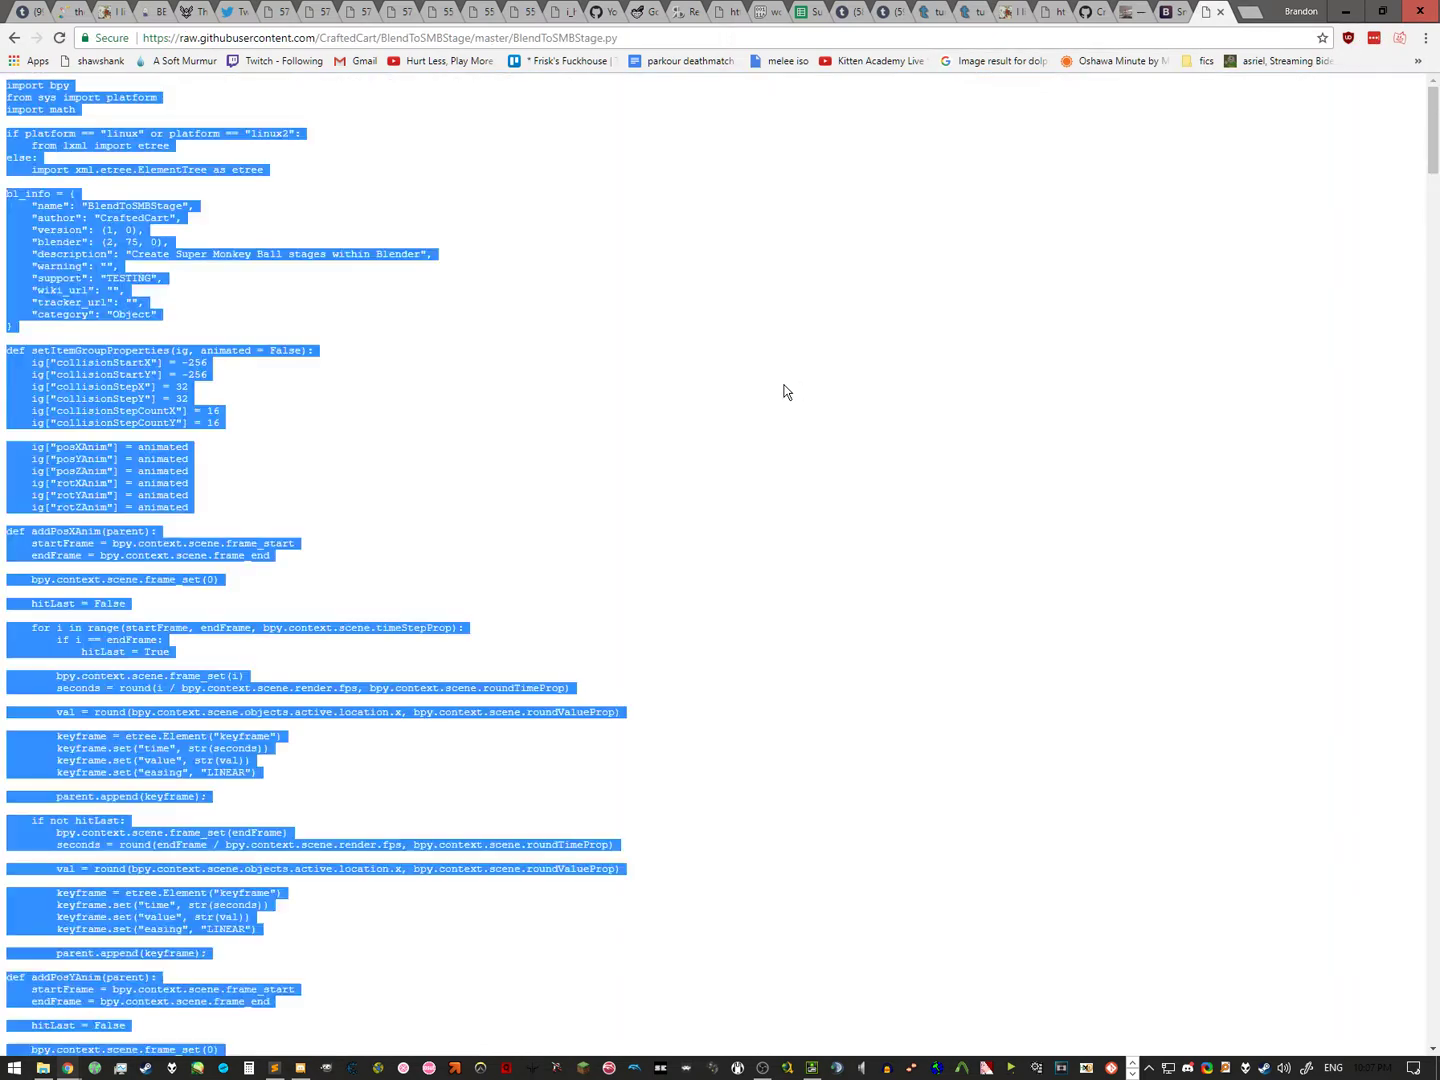
click(1345, 11)
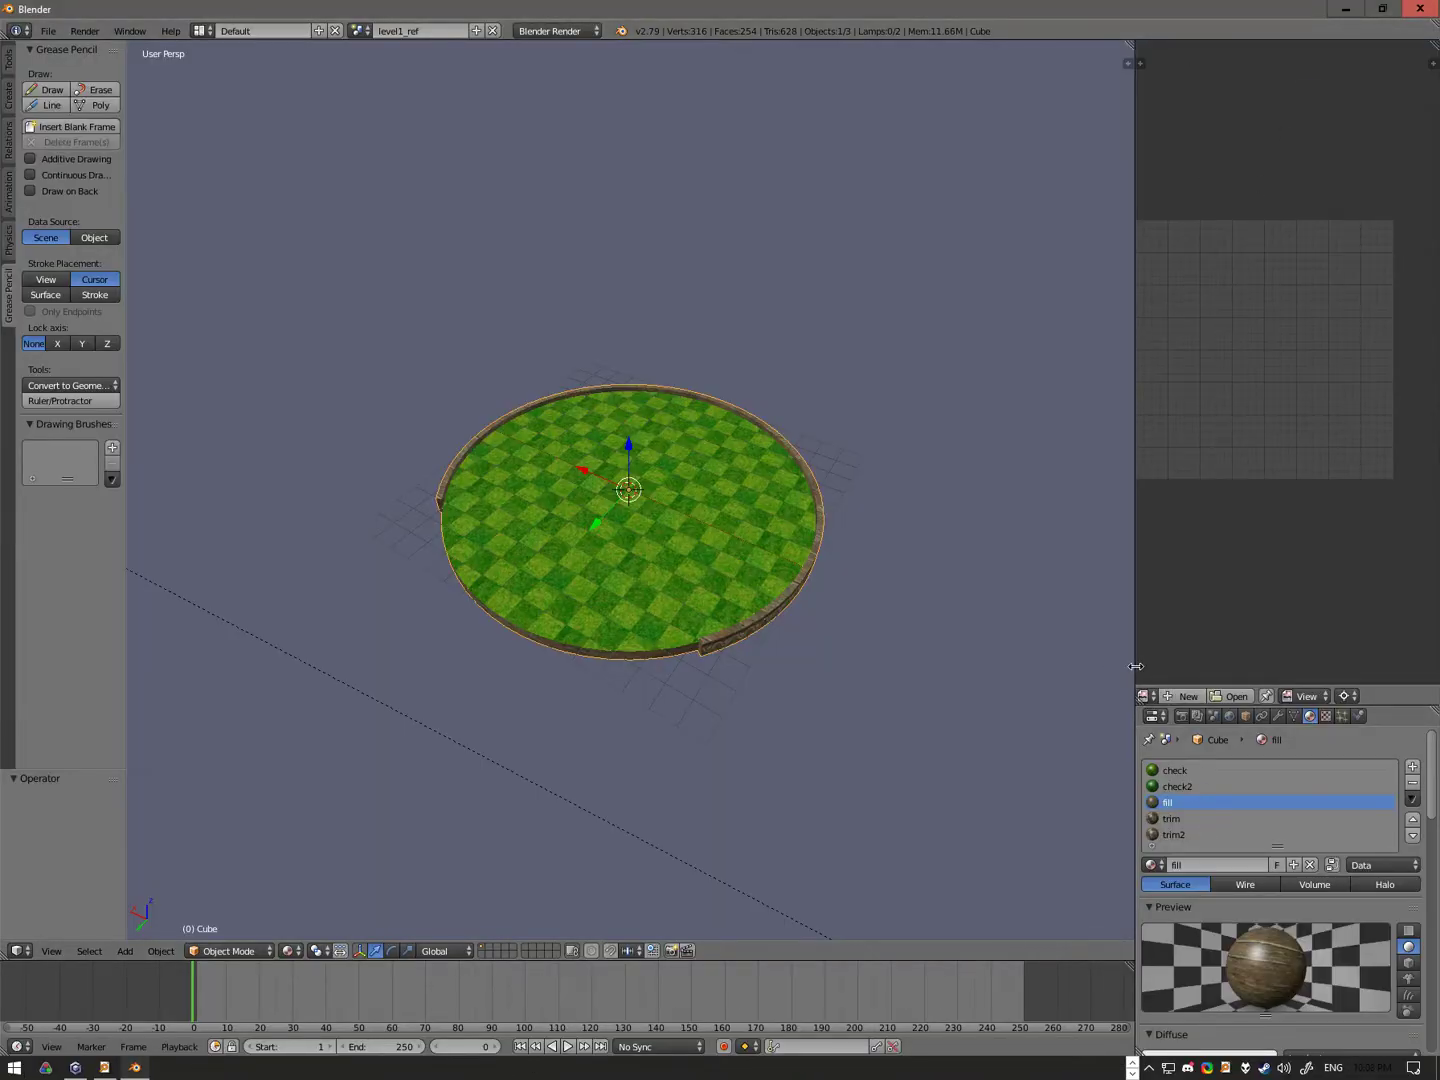
Step: Paste the BlendToSMBStage script into a new text block and run it
drag(1137, 674, 1059, 679)
click(1078, 696)
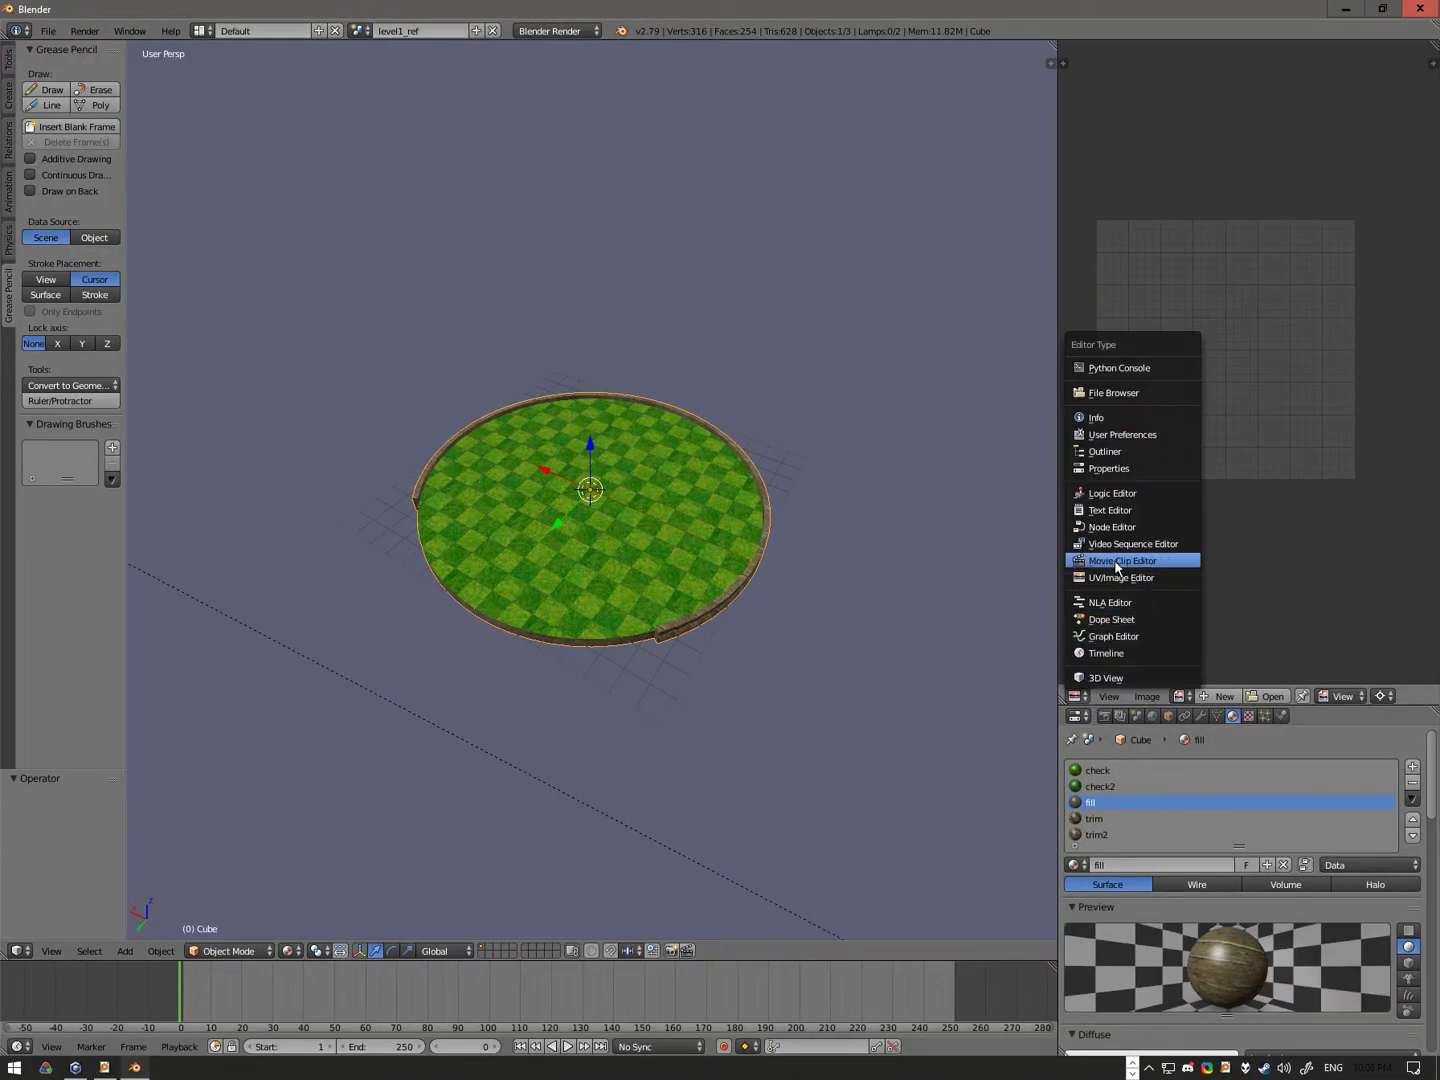
click(1109, 510)
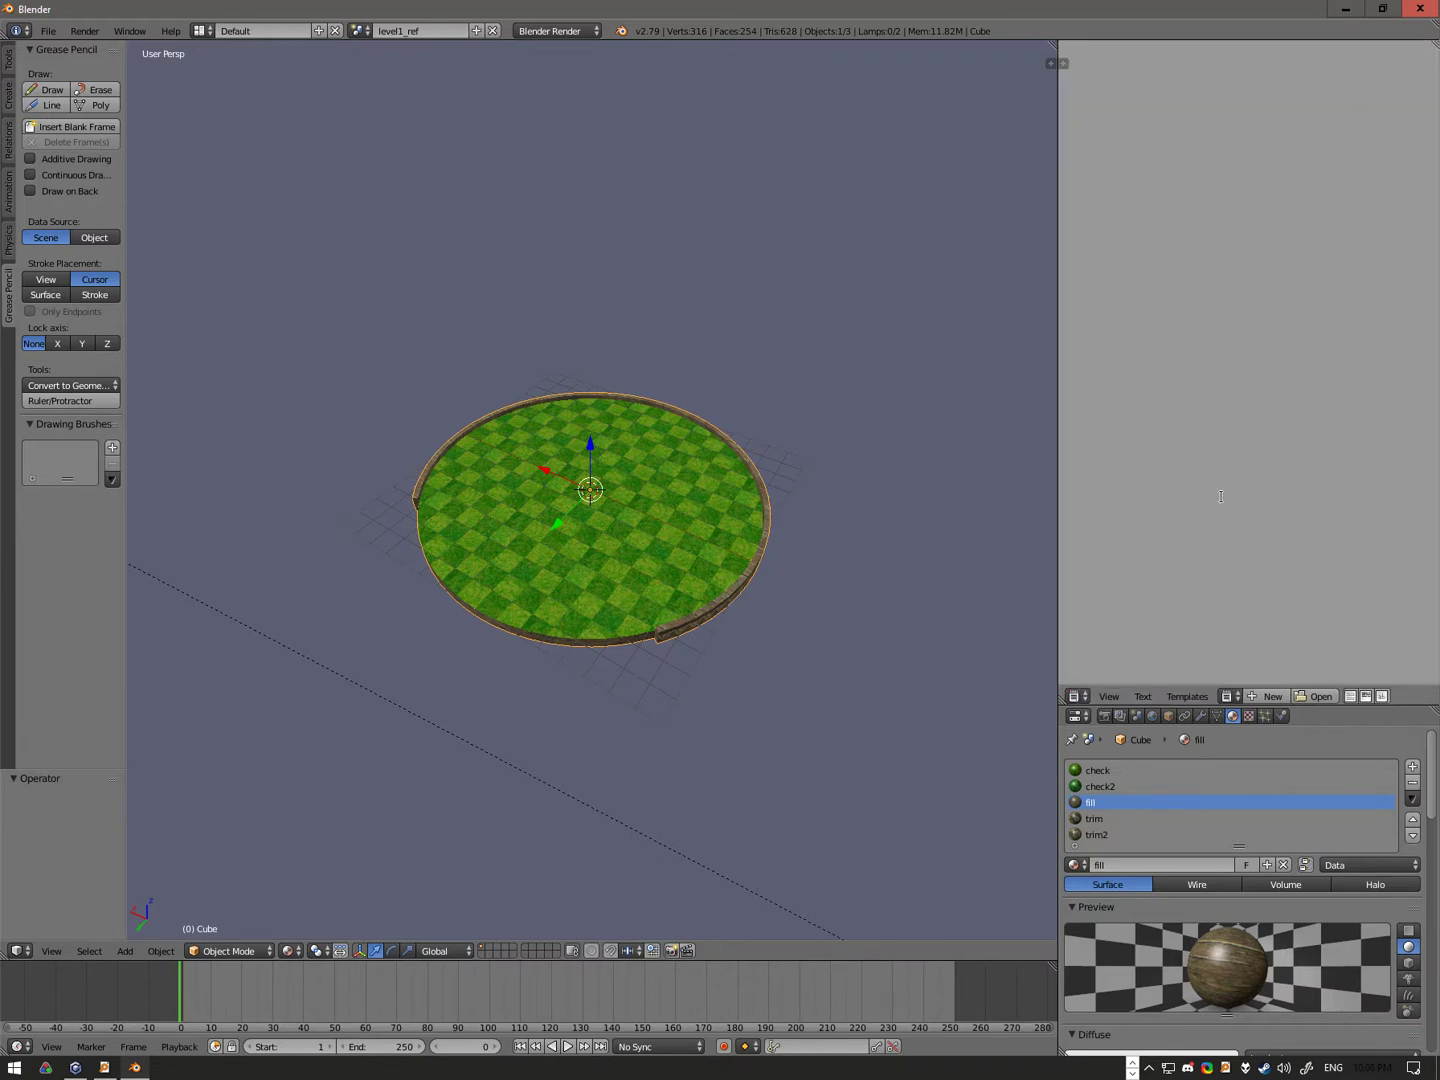
click(1270, 697)
key(ctrl+v)
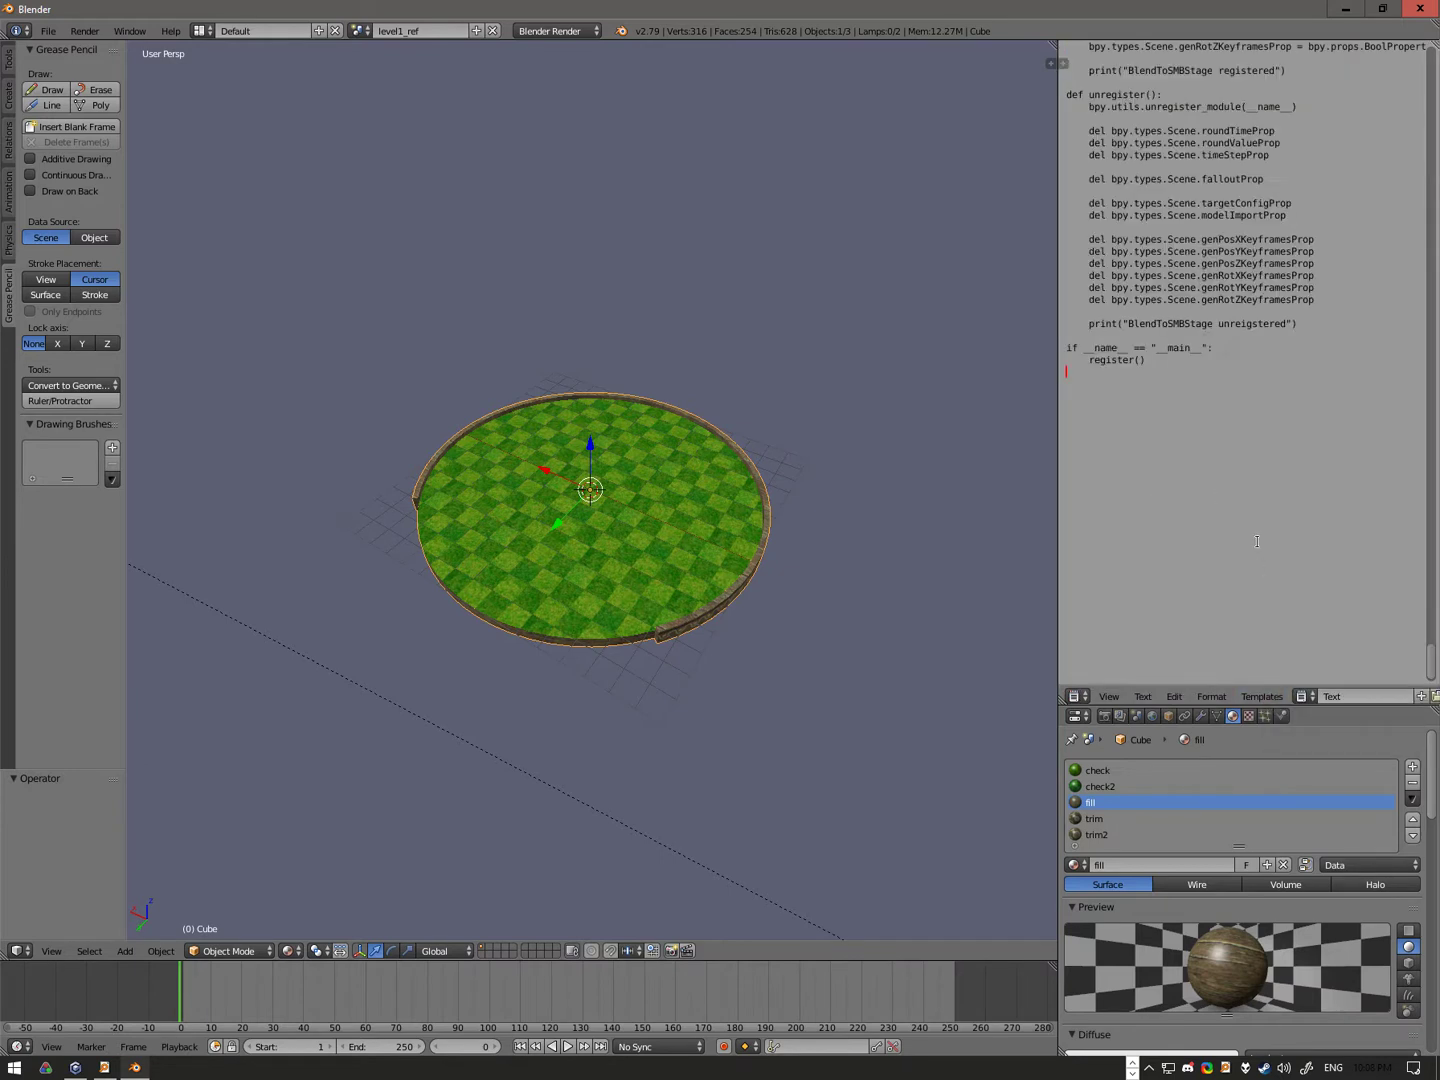
scroll(1340, 690, down, 5)
click(1230, 696)
Step: Show and widen the BlendToSMBStage tool panel, then narrow the script editor to widen the 3D view
click(11, 400)
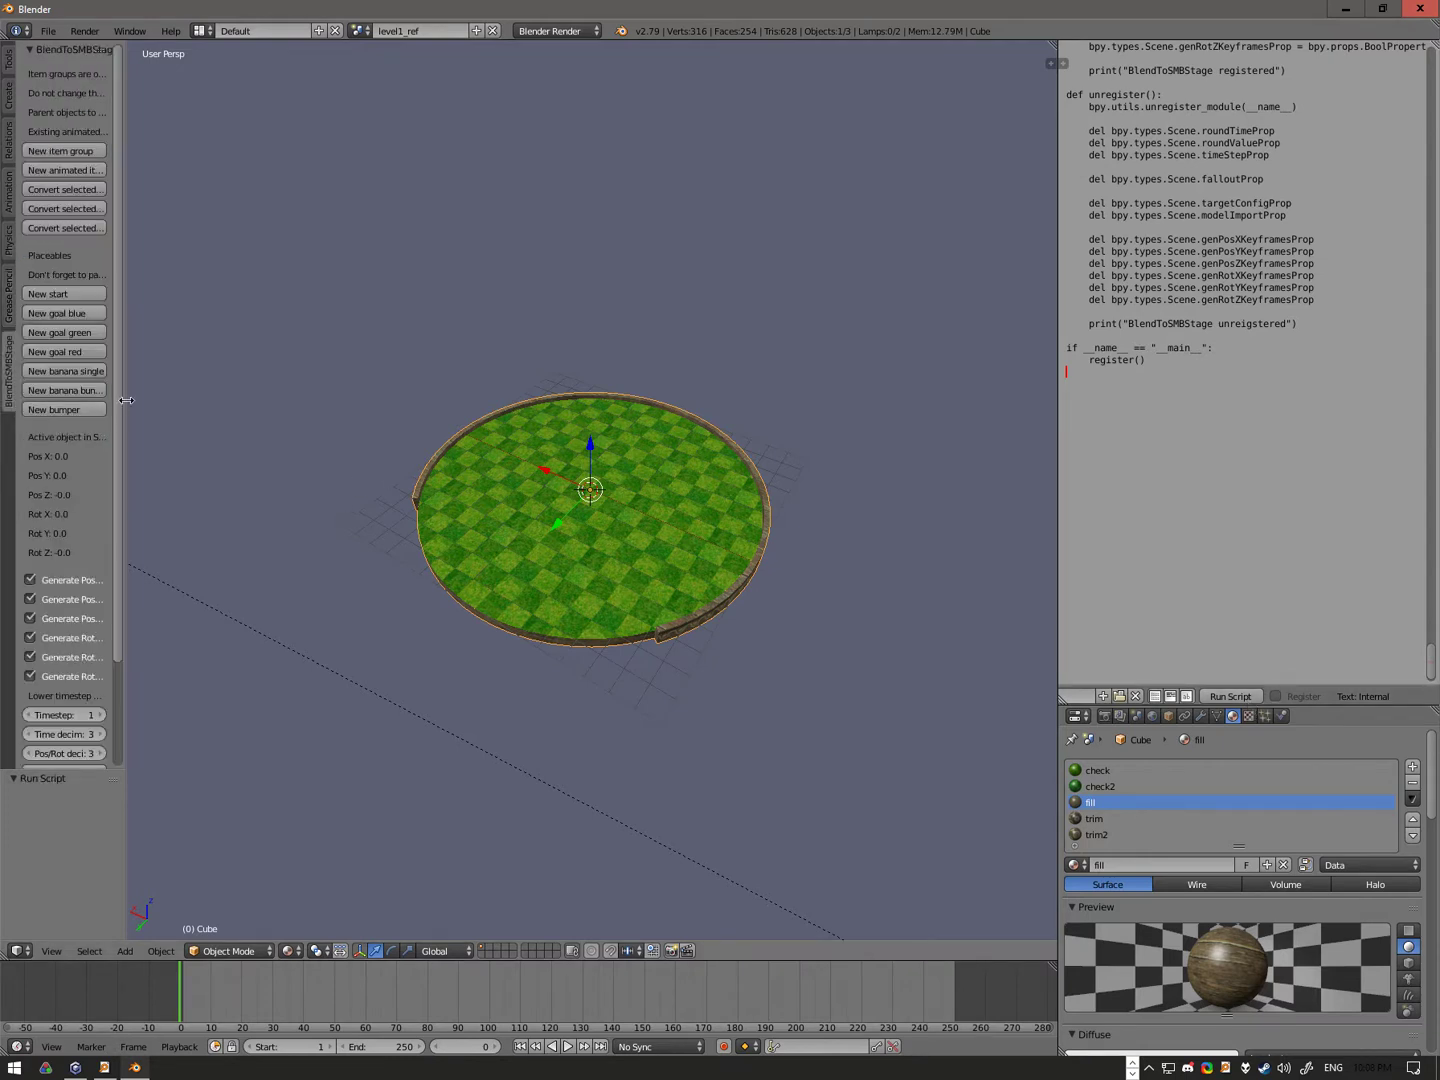
drag(115, 404, 329, 402)
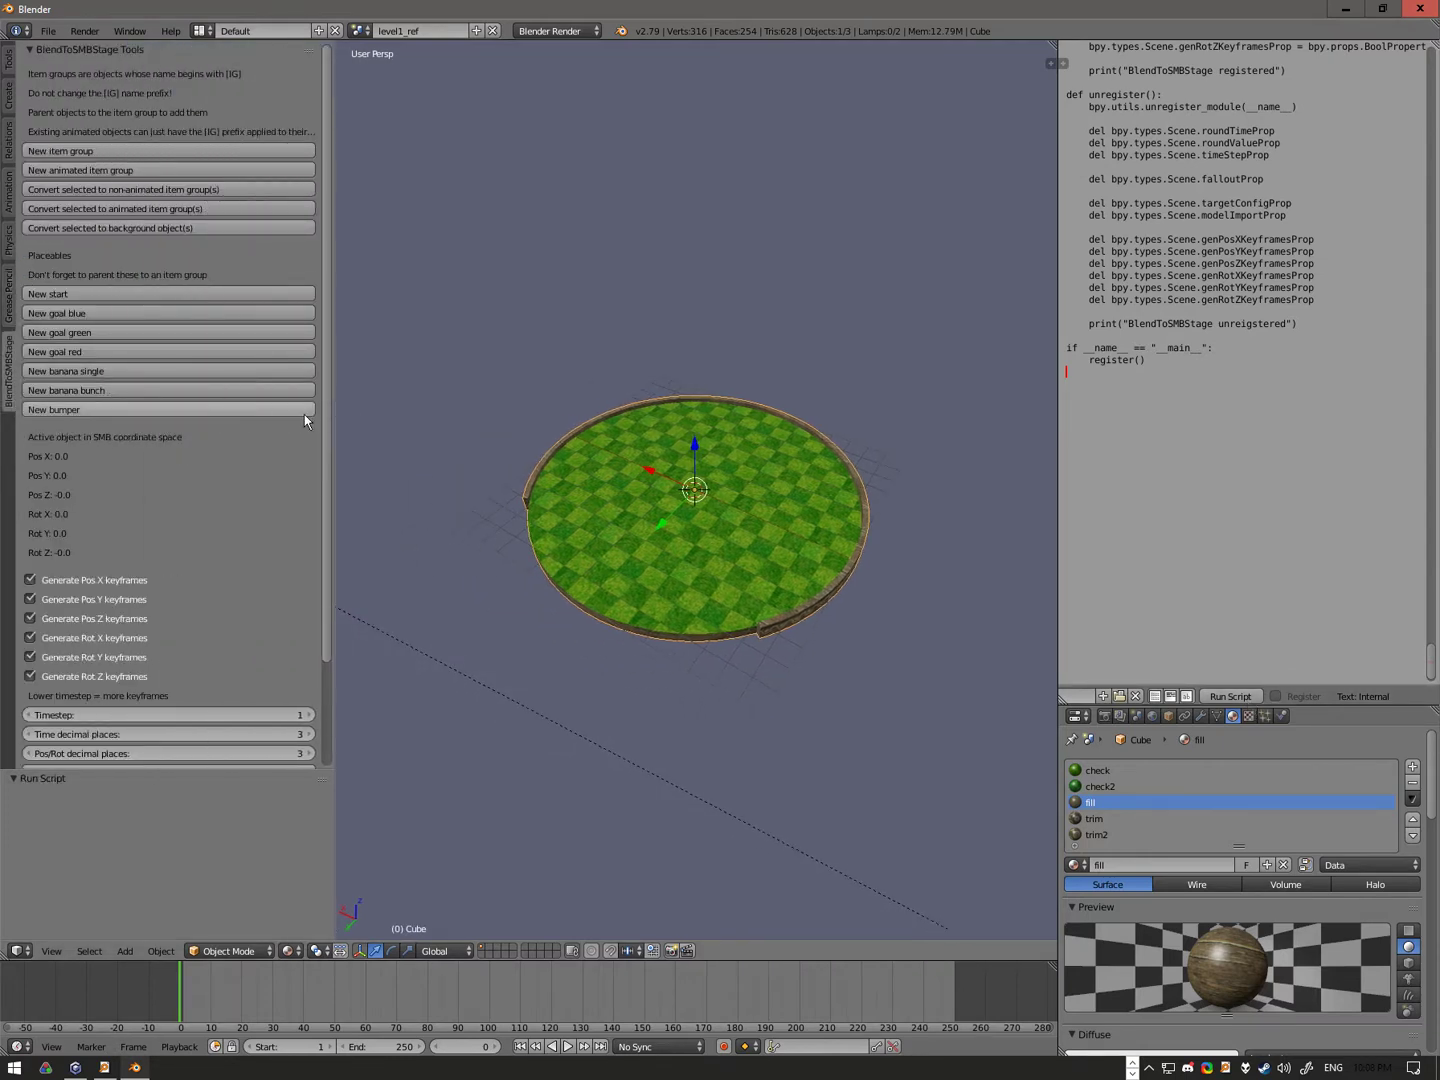
key(t)
key(t)
key(t)
key(t)
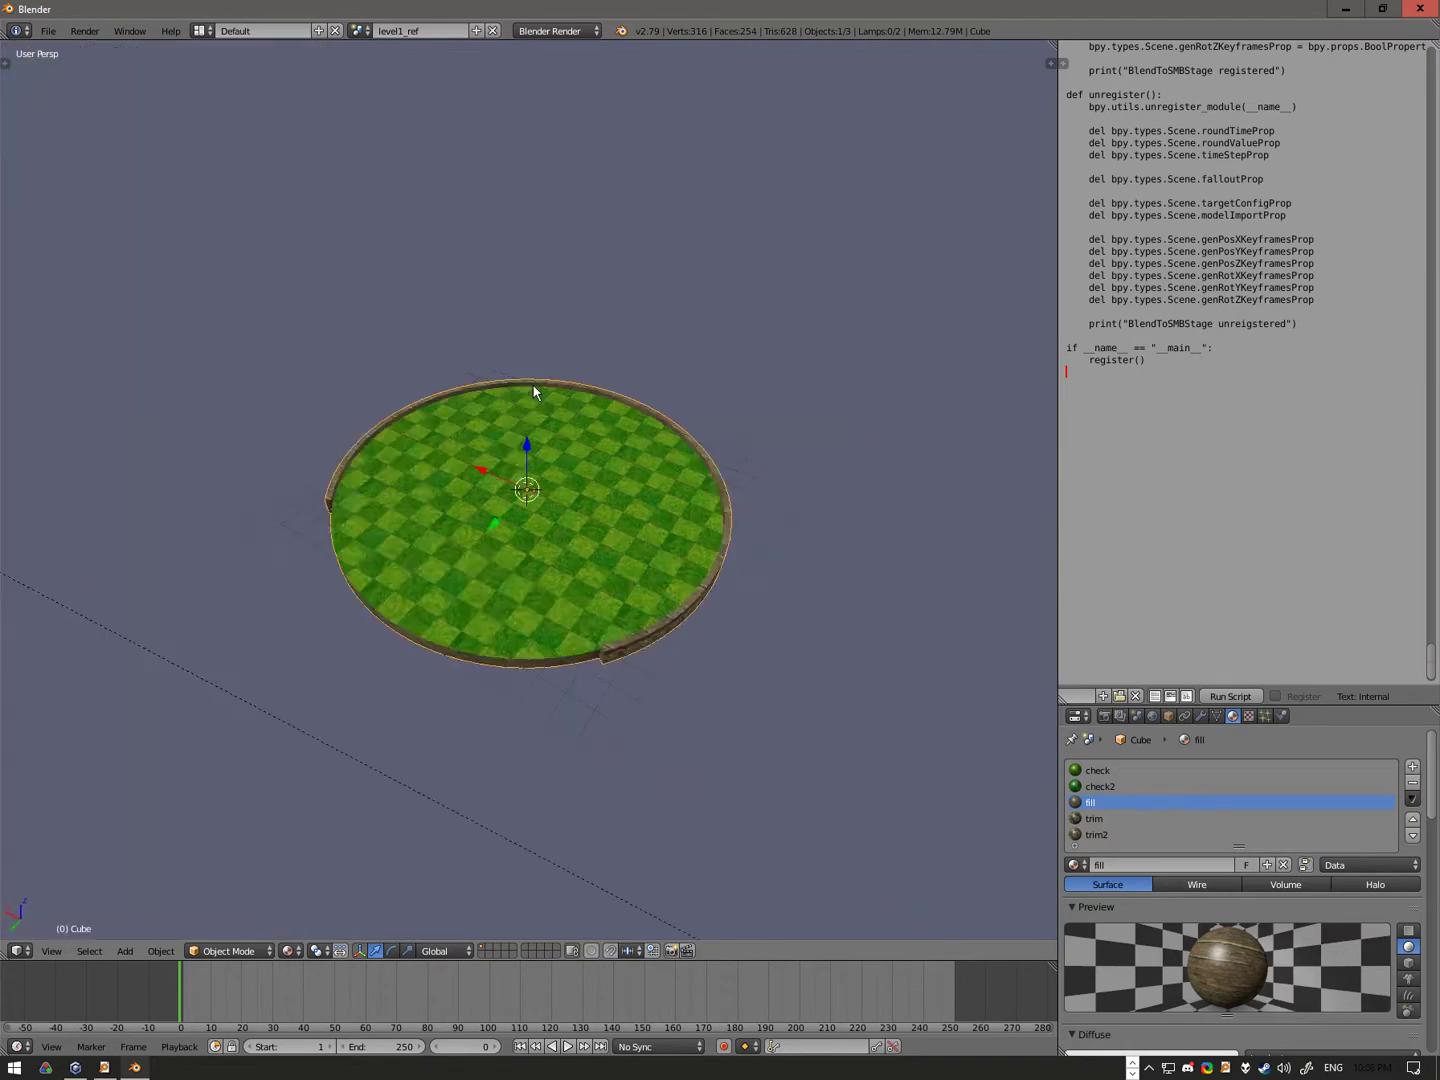
key(t)
key(t)
key(t)
key(t)
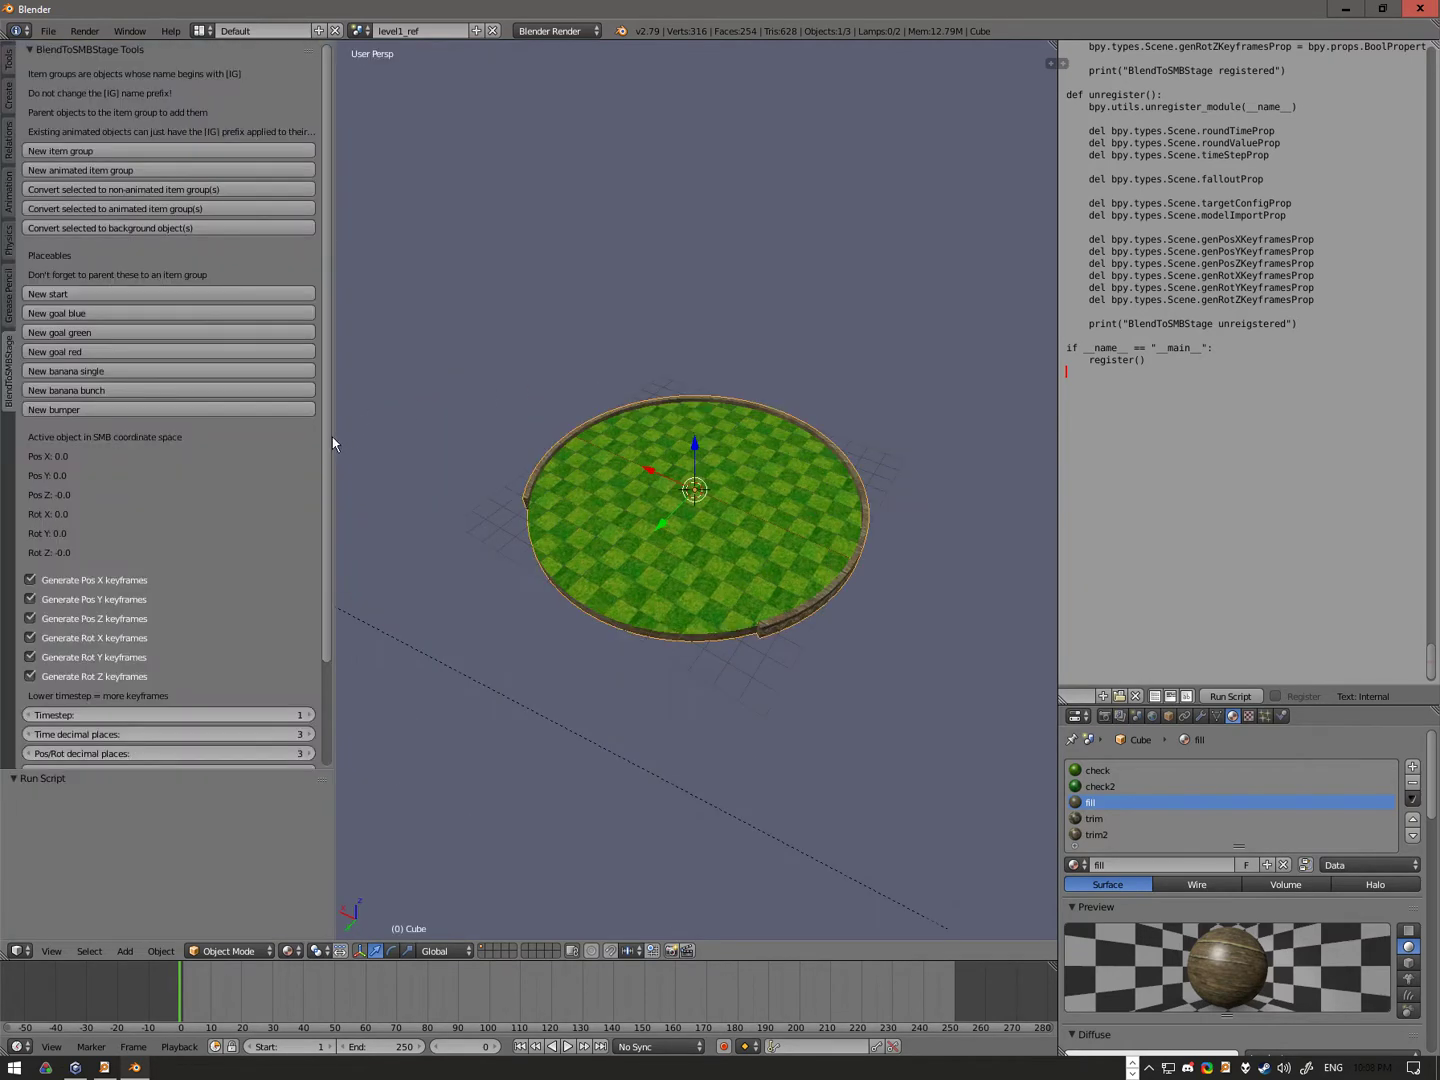
scroll(237, 516, down, 3)
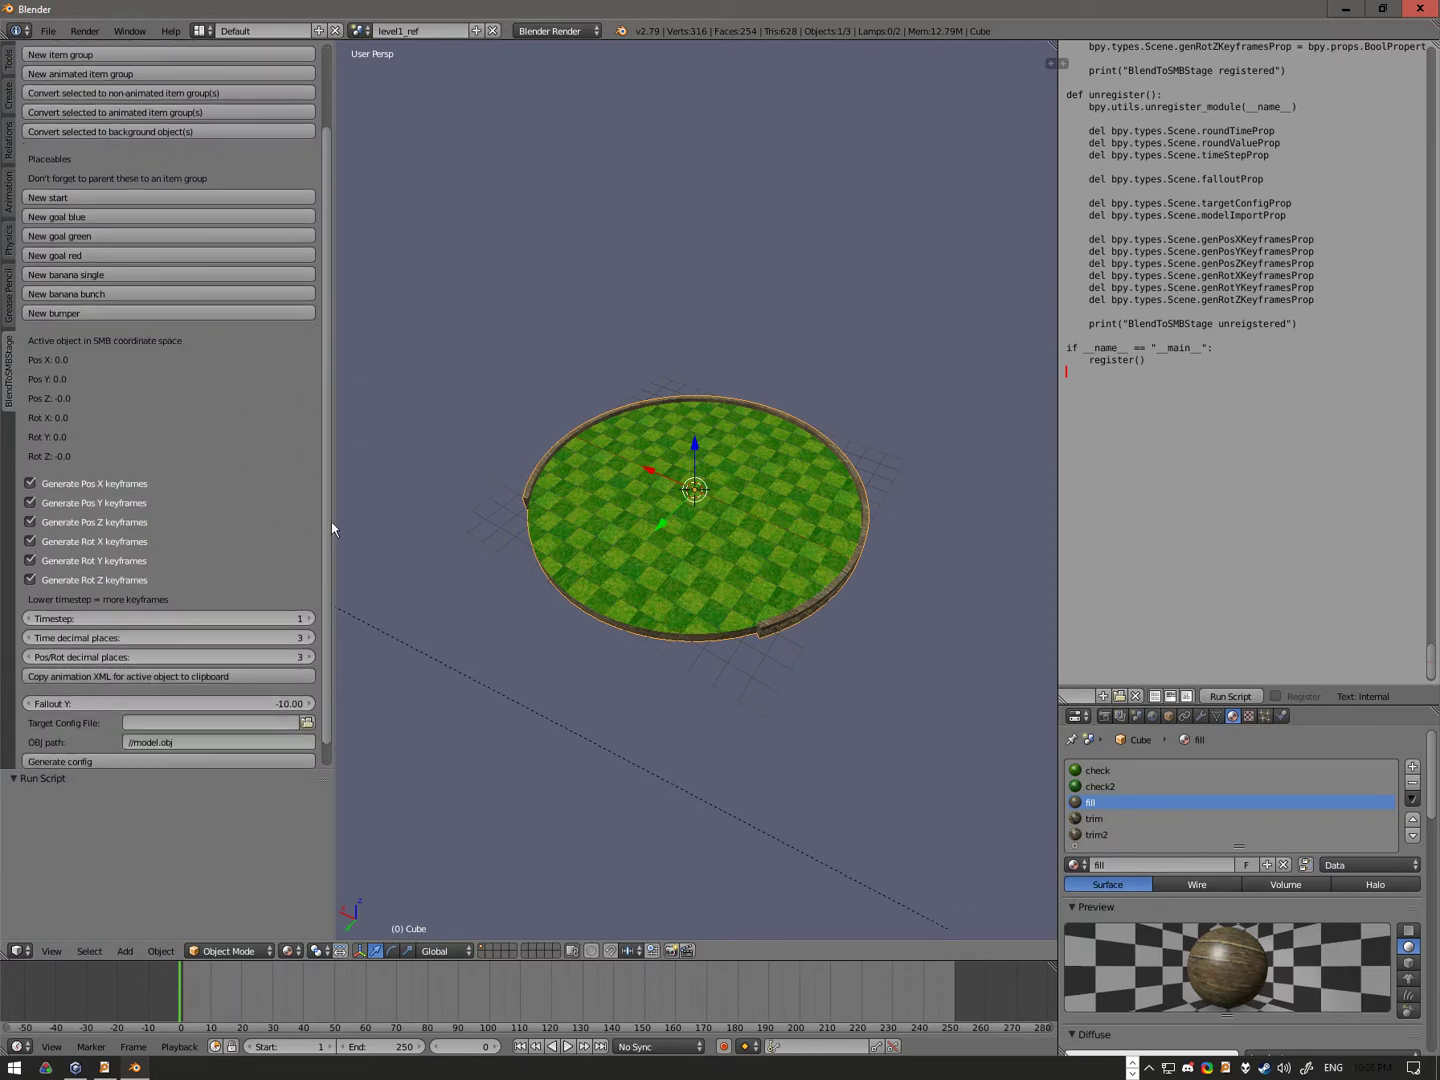
scroll(329, 482, up, 4)
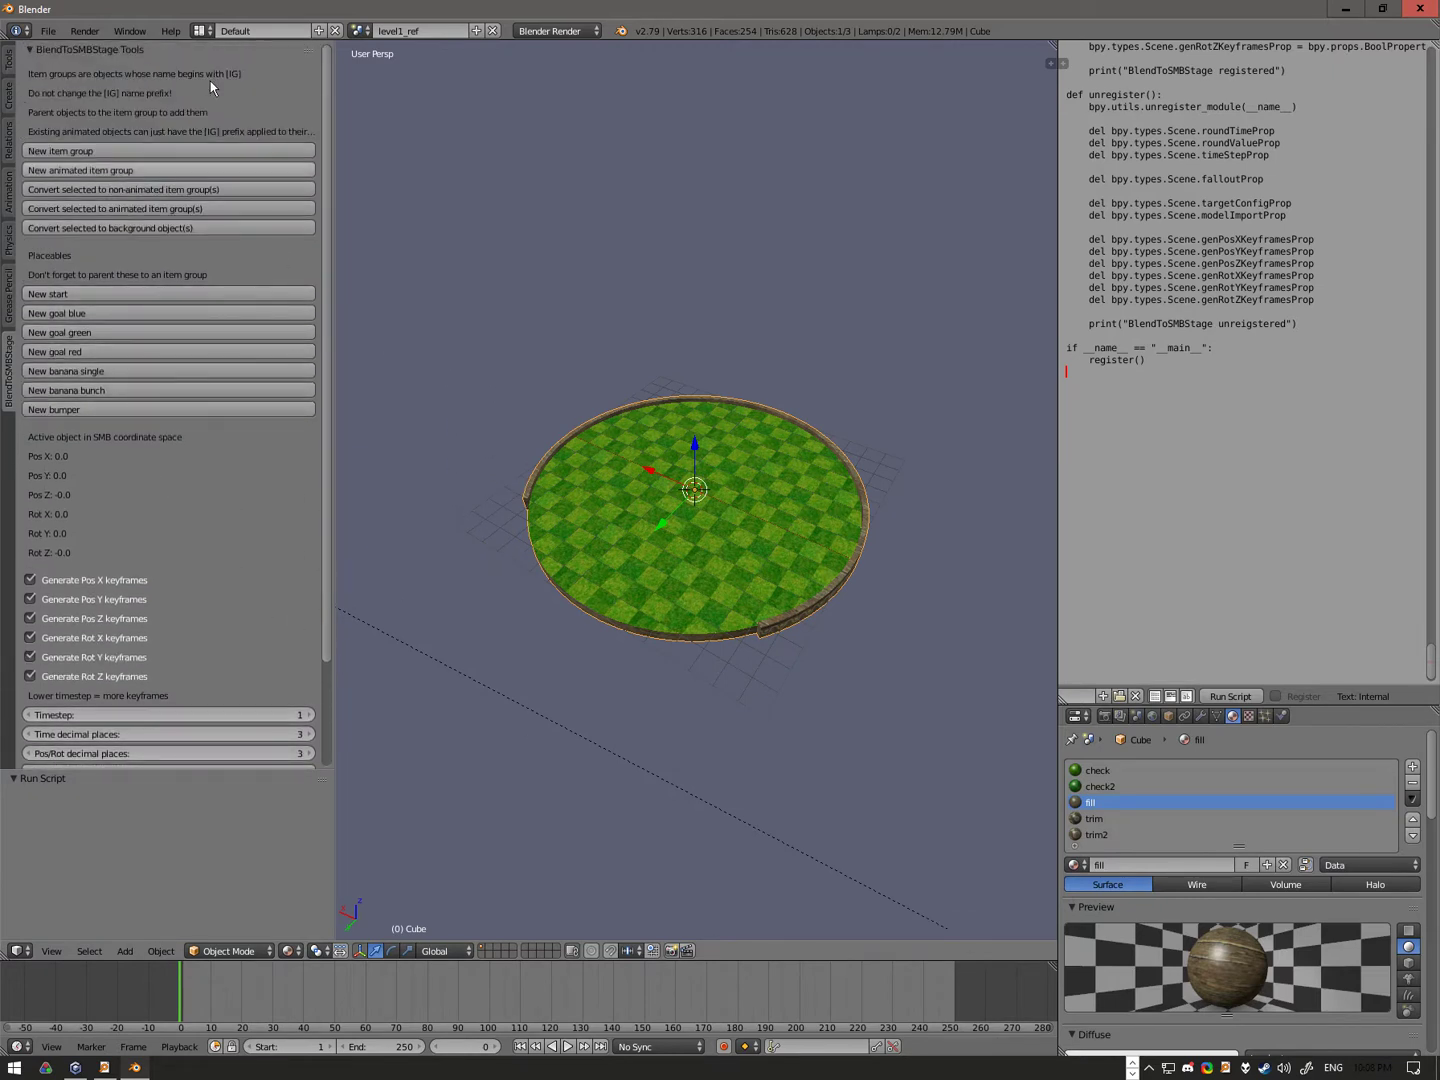
scroll(257, 632, down, 3)
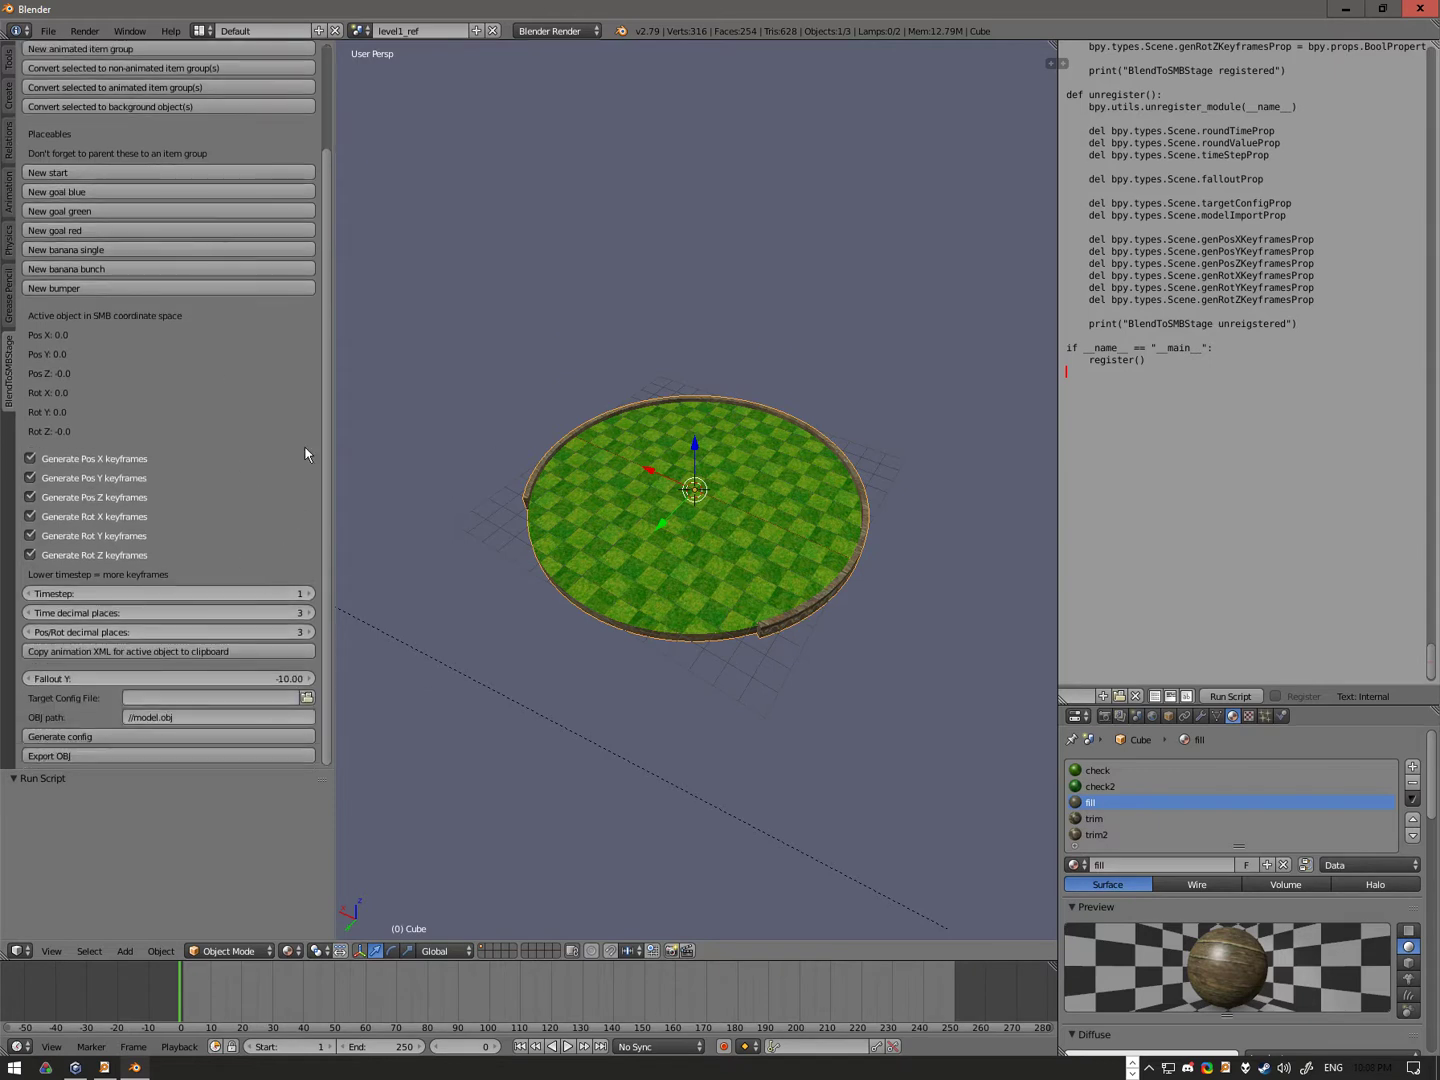
scroll(288, 457, up, 3)
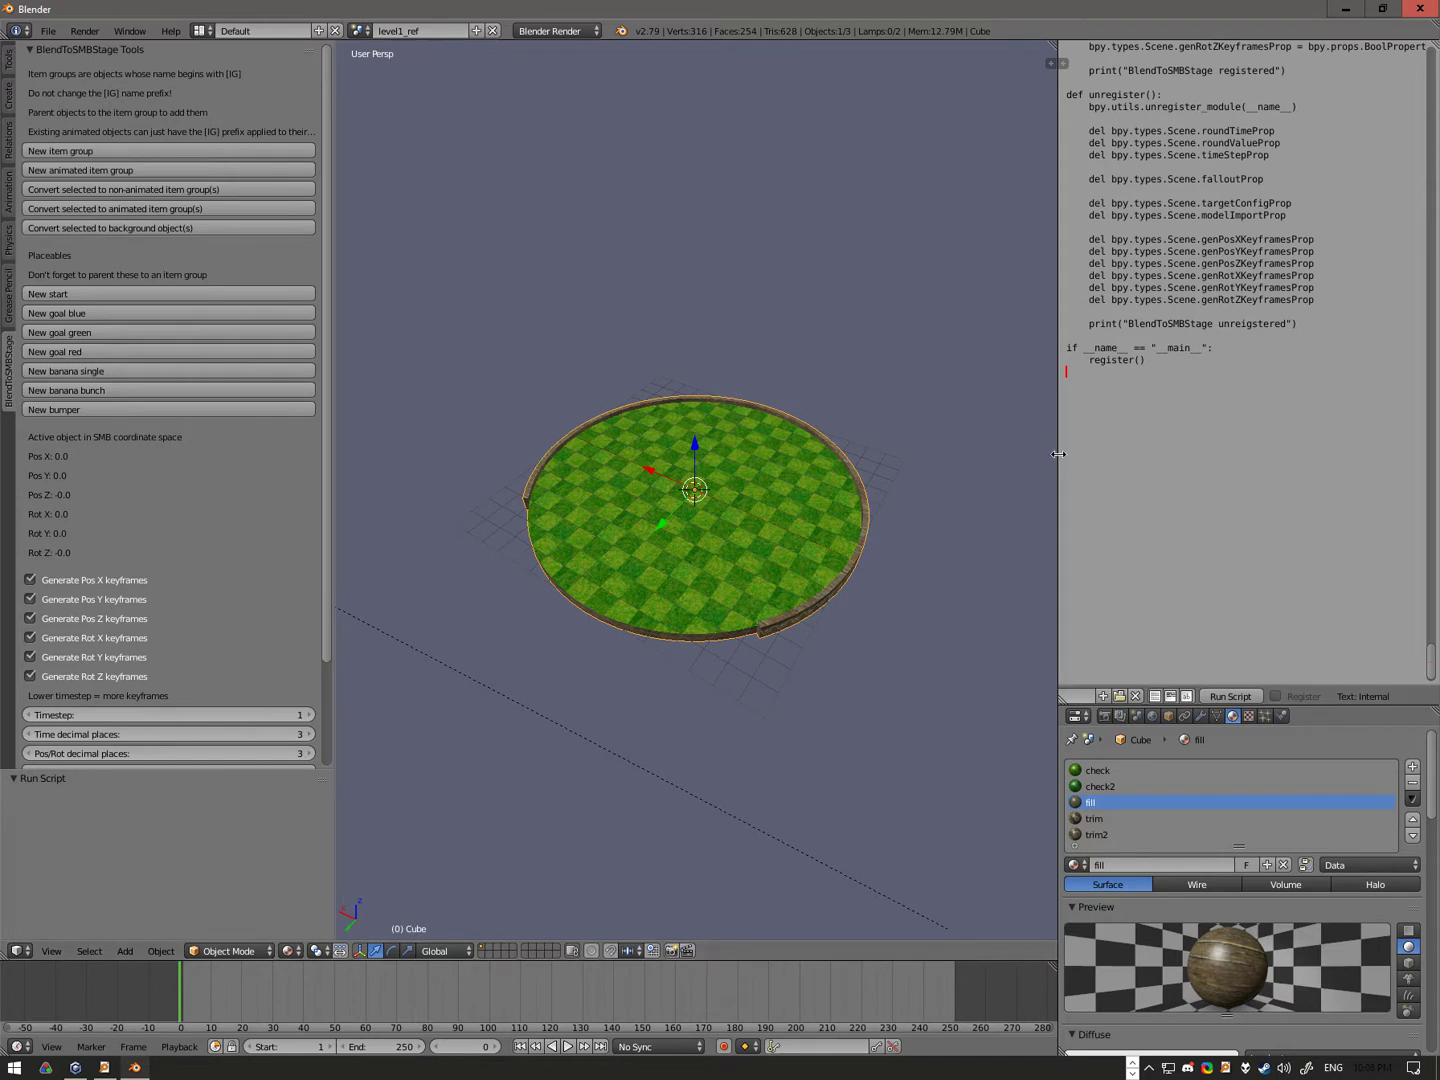
drag(1060, 451, 1090, 452)
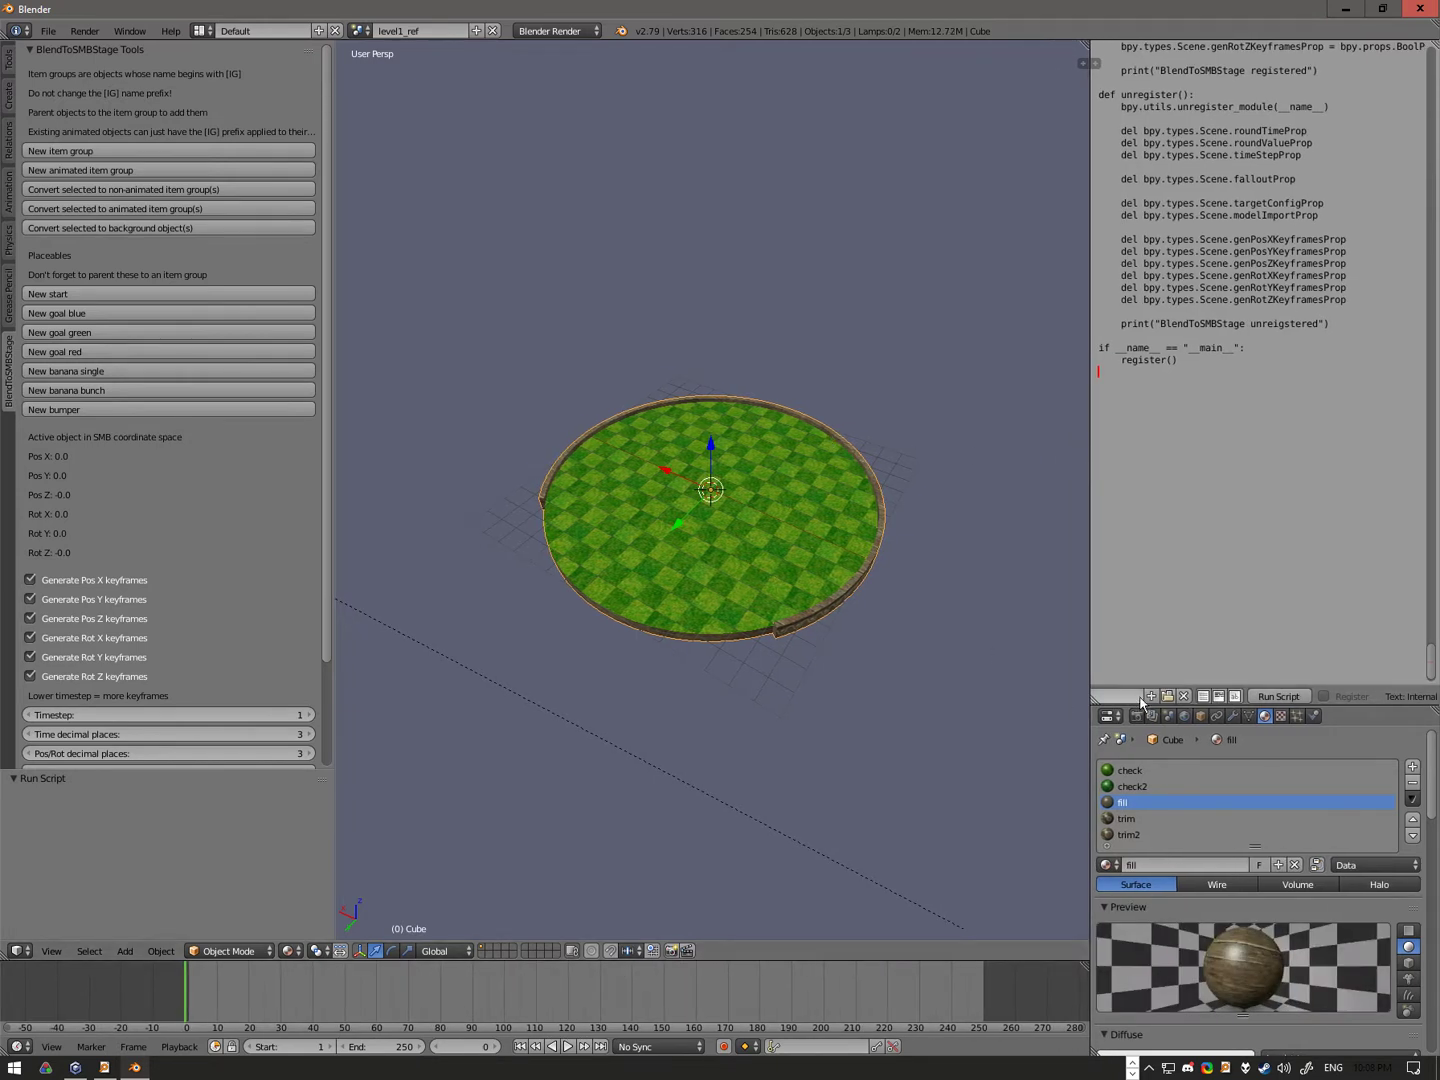
scroll(1107, 705, up, 5)
Step: Switch the script area to the UV/Image Editor and pan the view so the disc shifts up-right
click(1107, 700)
click(1155, 581)
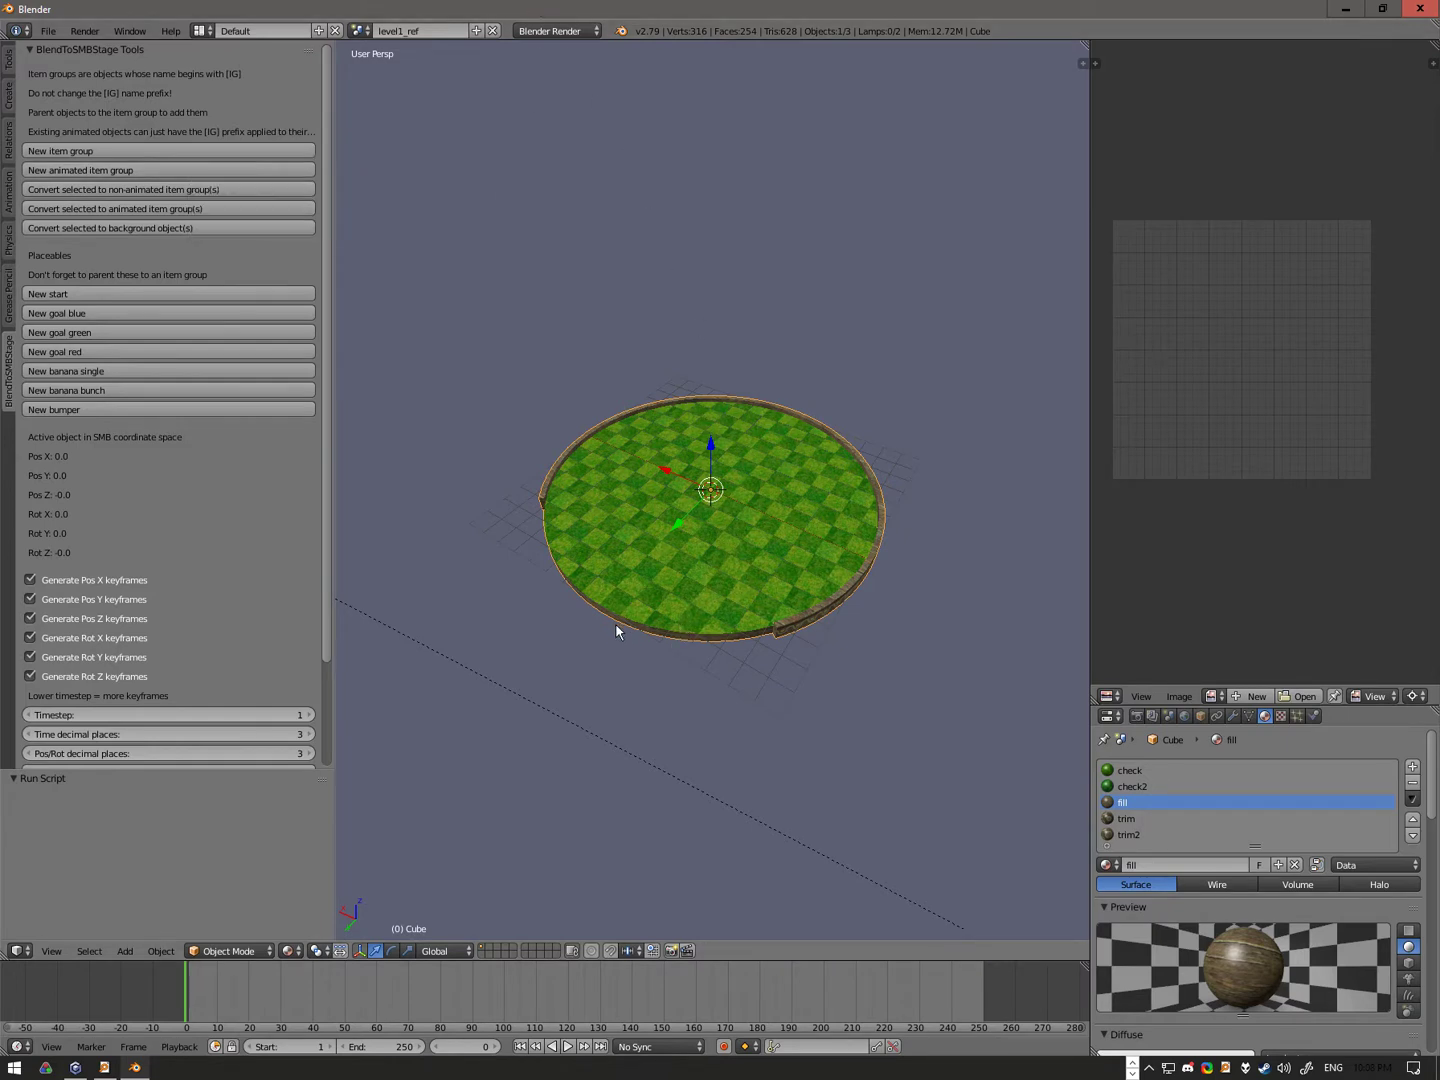
shift+middle_drag(572, 693, 679, 601)
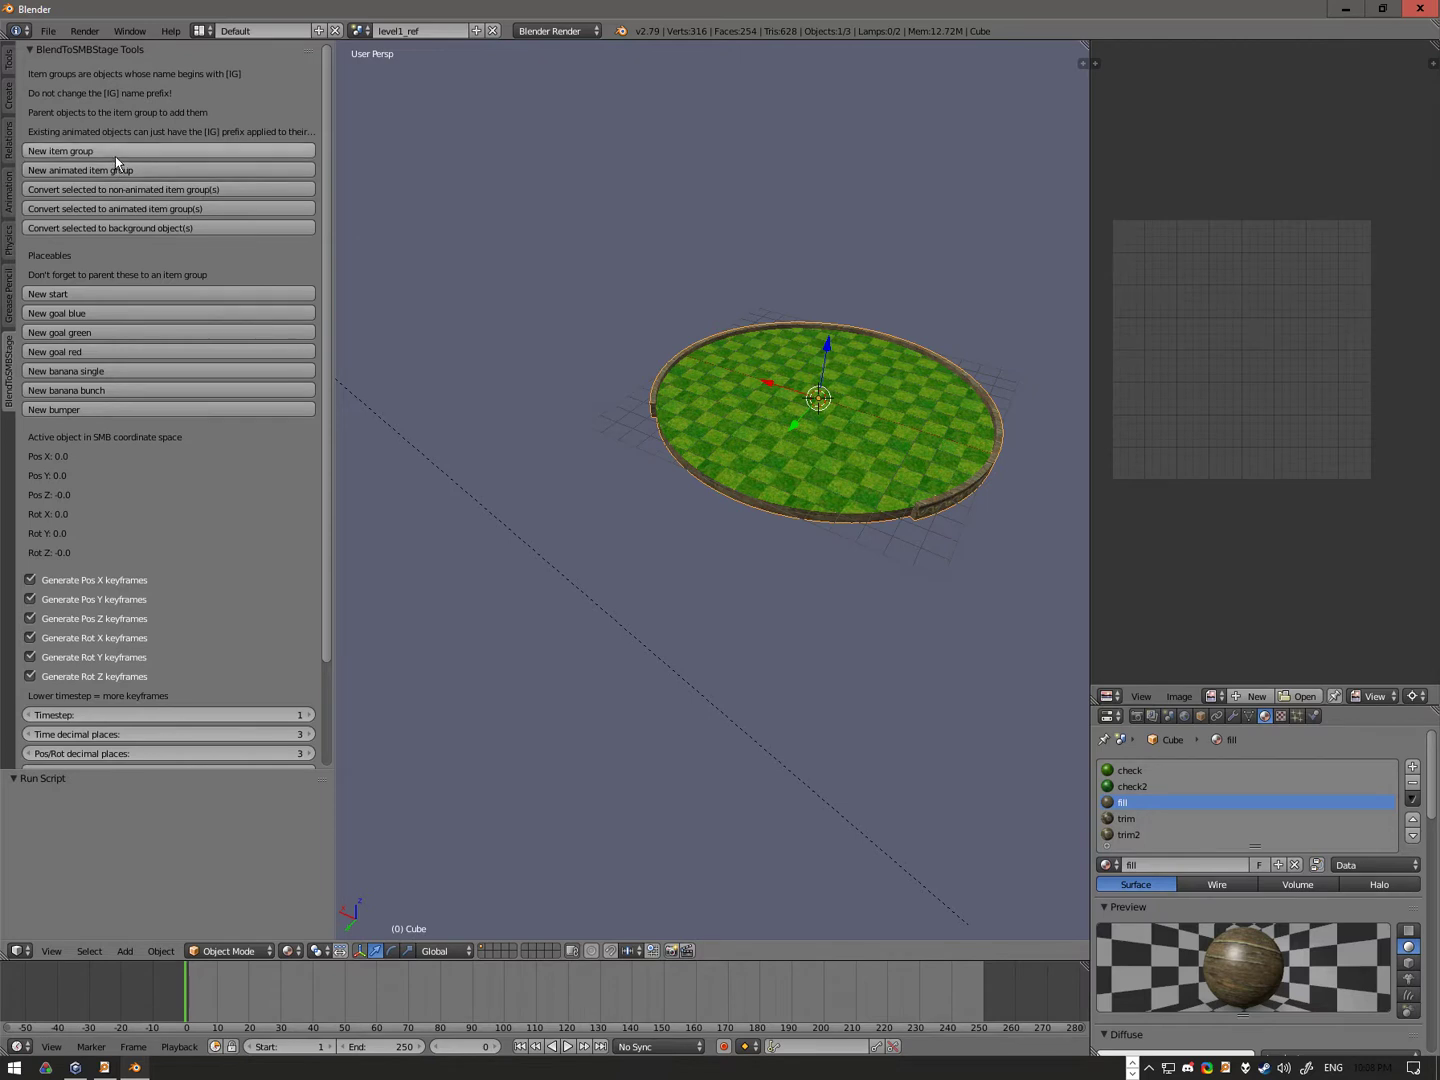
click(114, 156)
key(KP_Decimal)
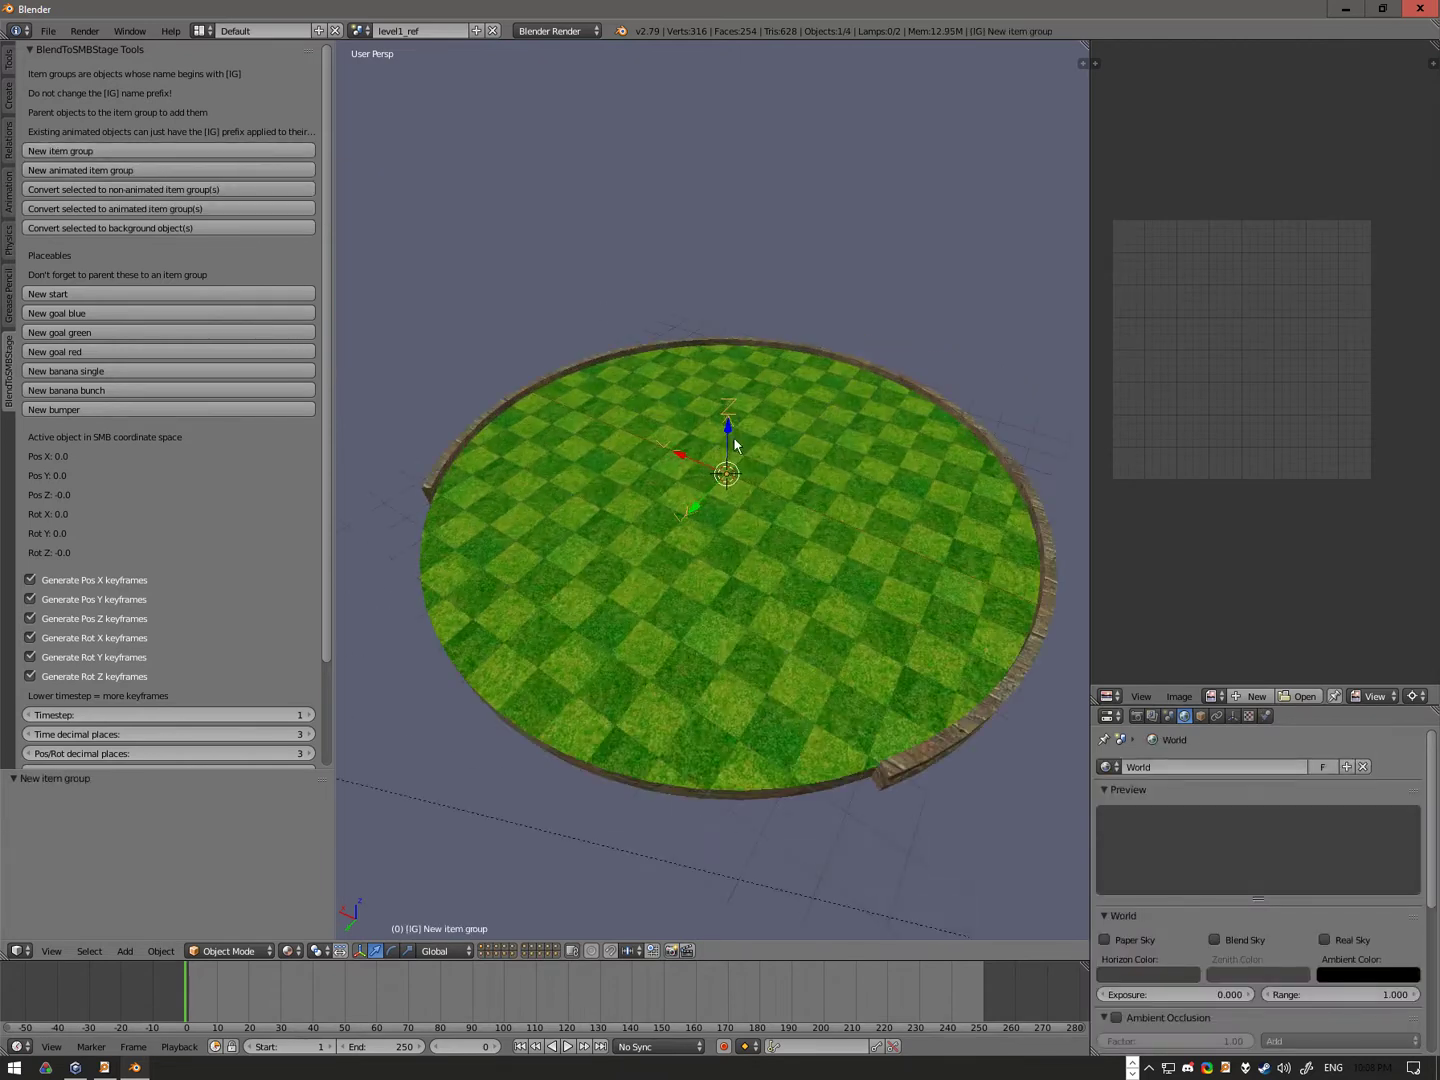
key(g)
key(z)
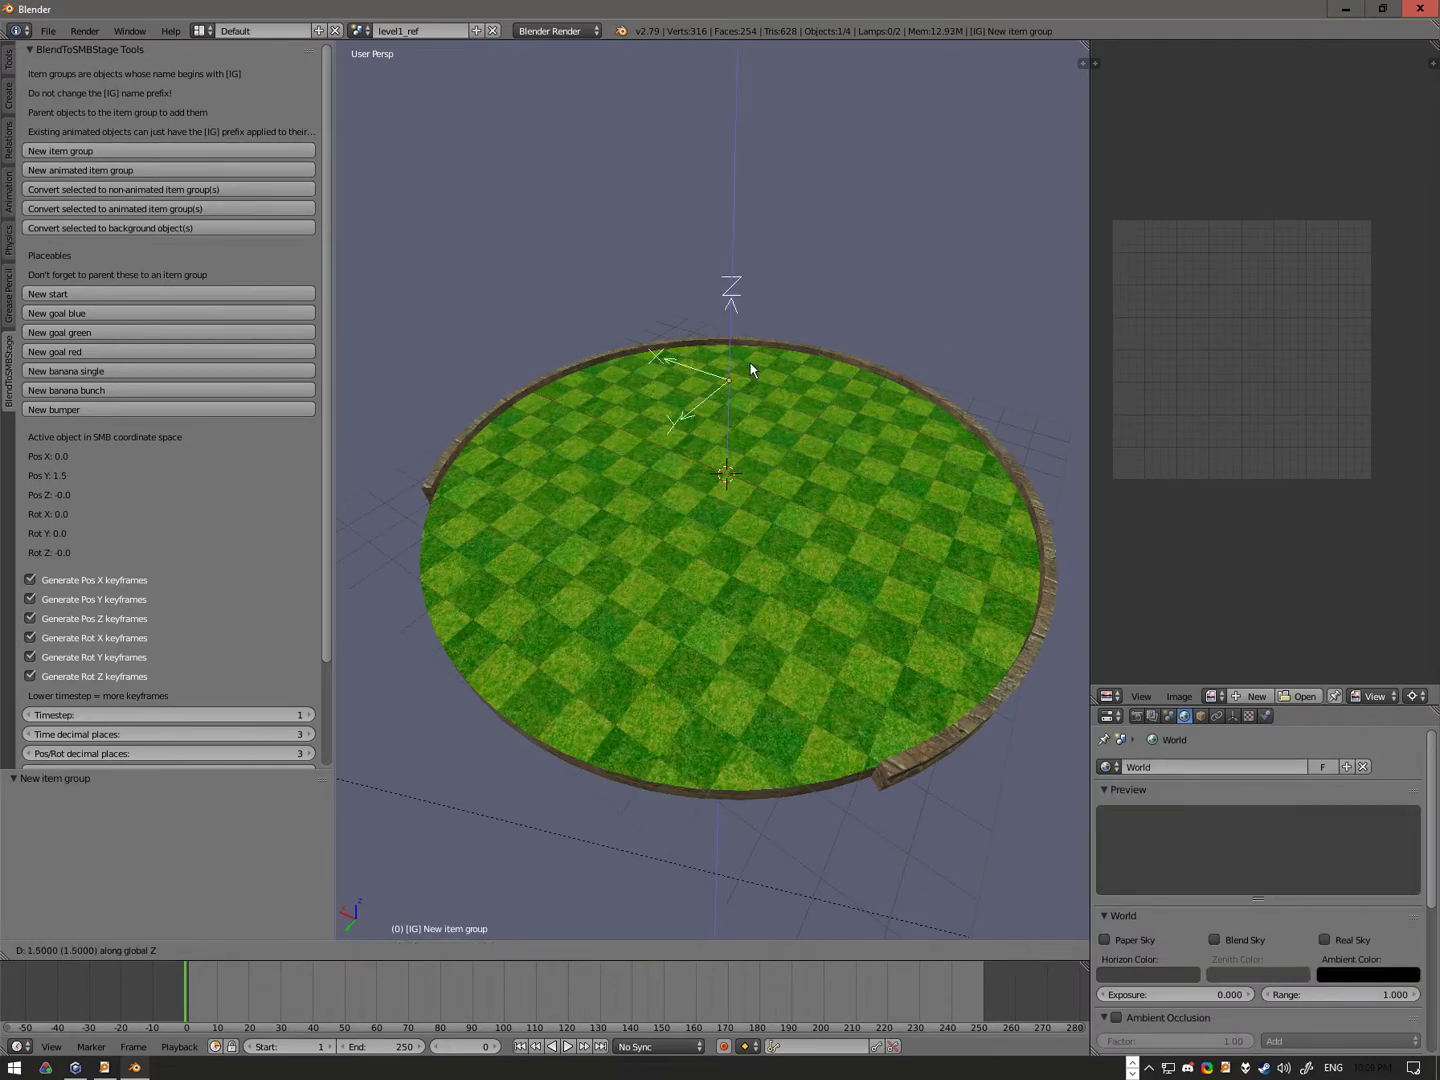
click(751, 366)
key(Delete)
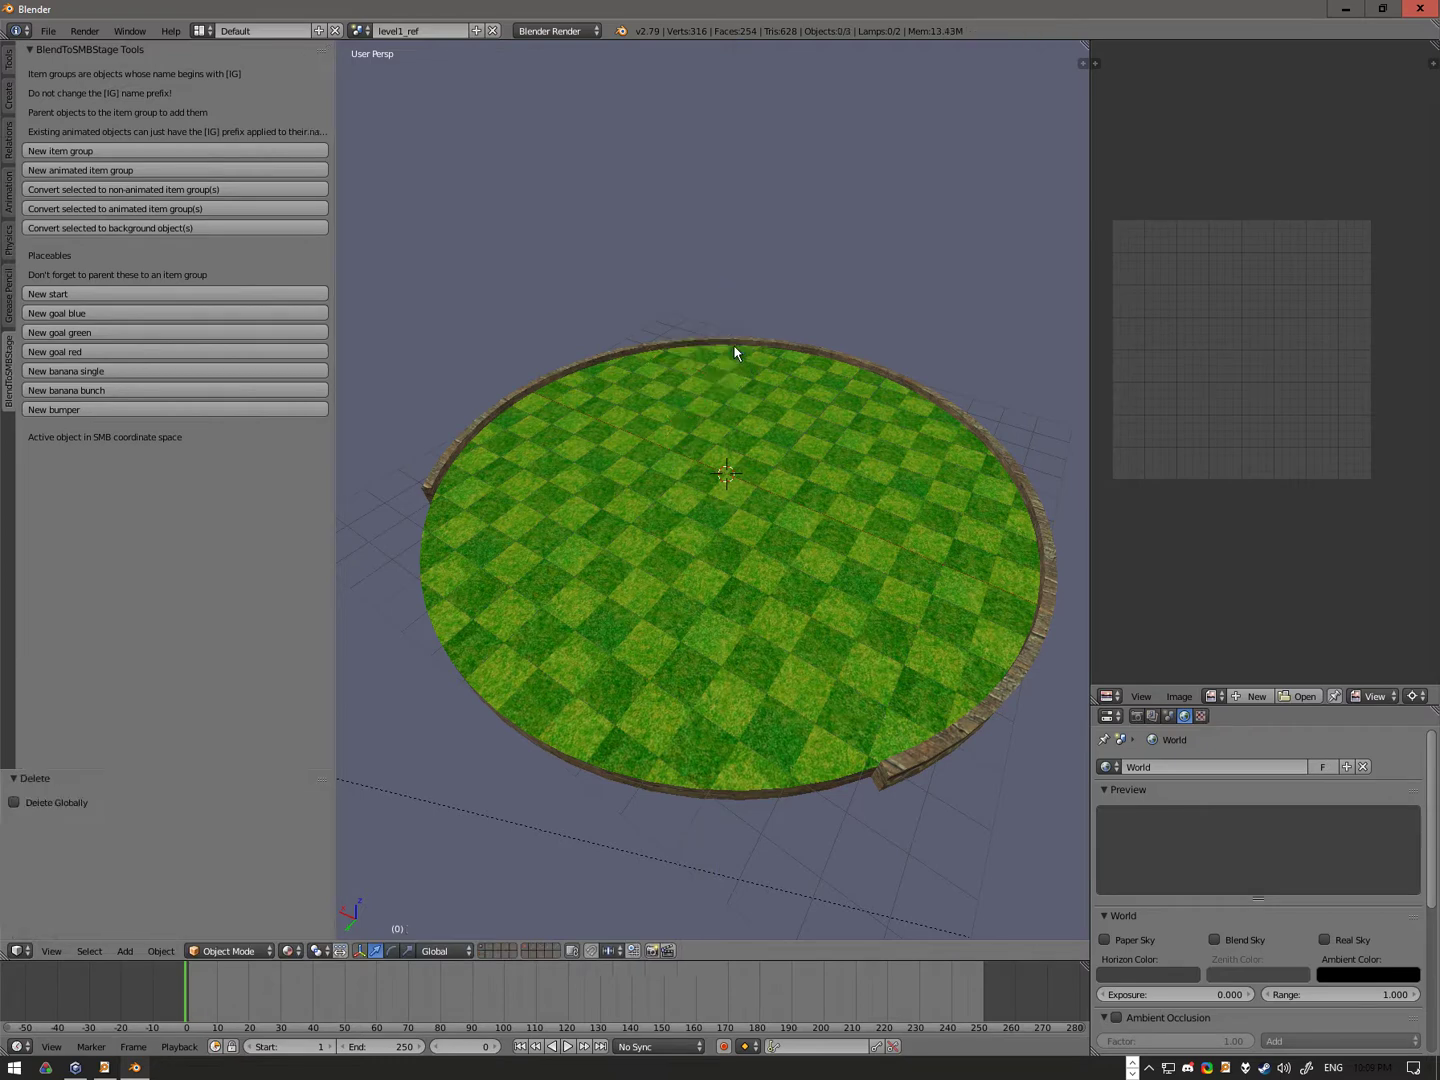
click(86, 169)
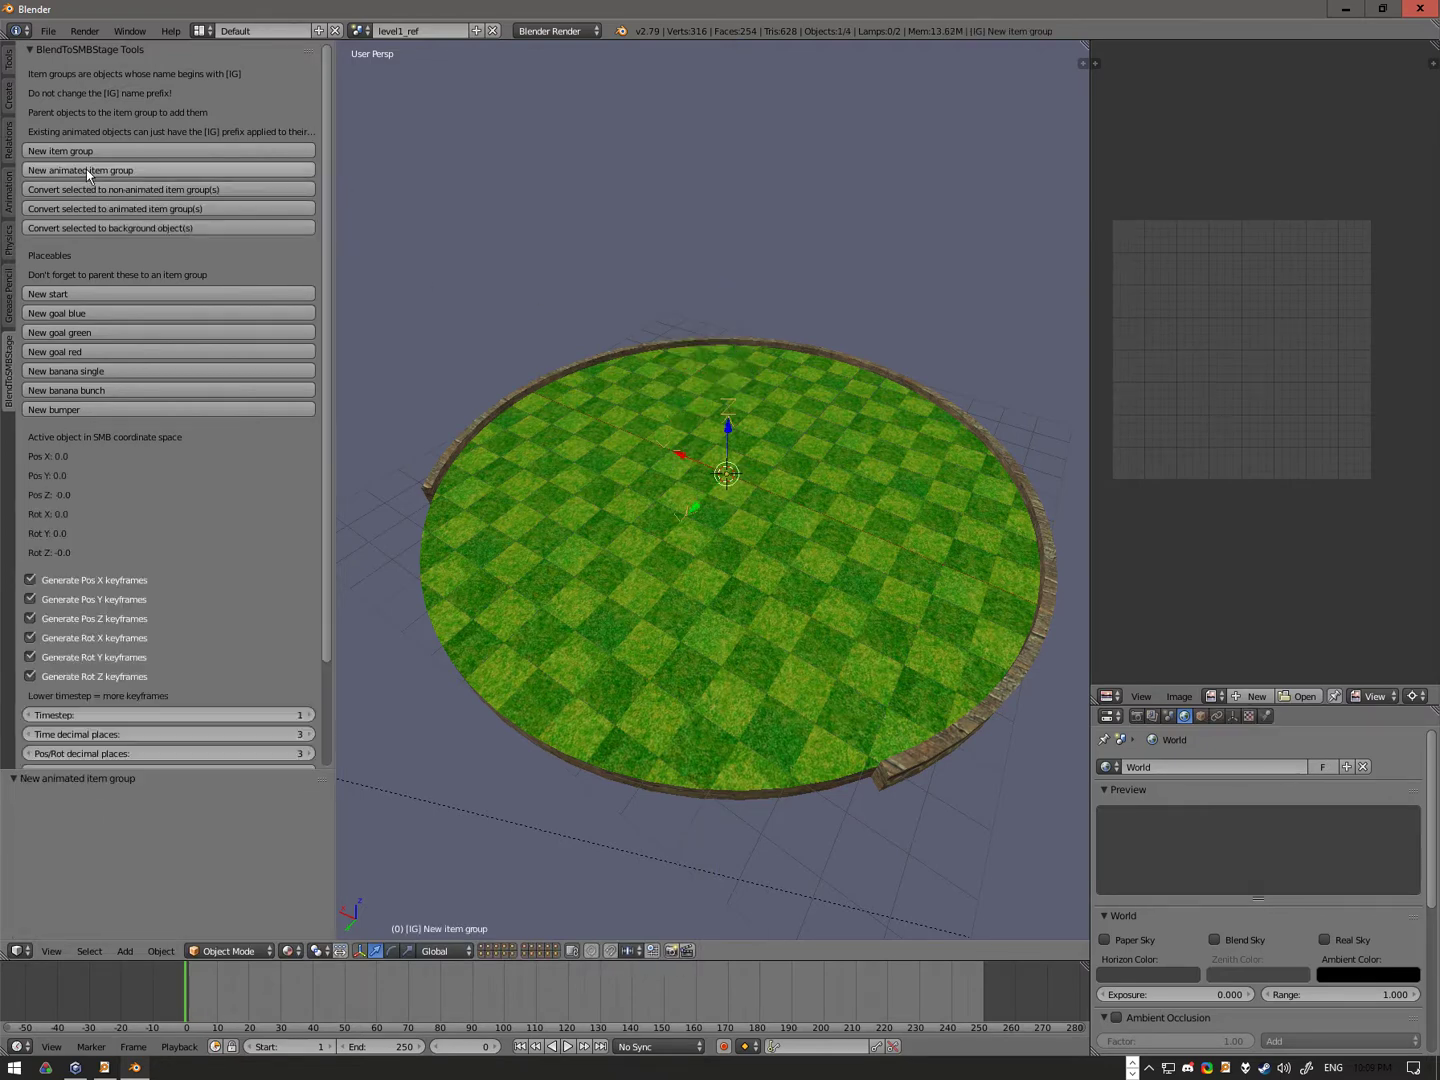
key(g)
key(z)
click(742, 396)
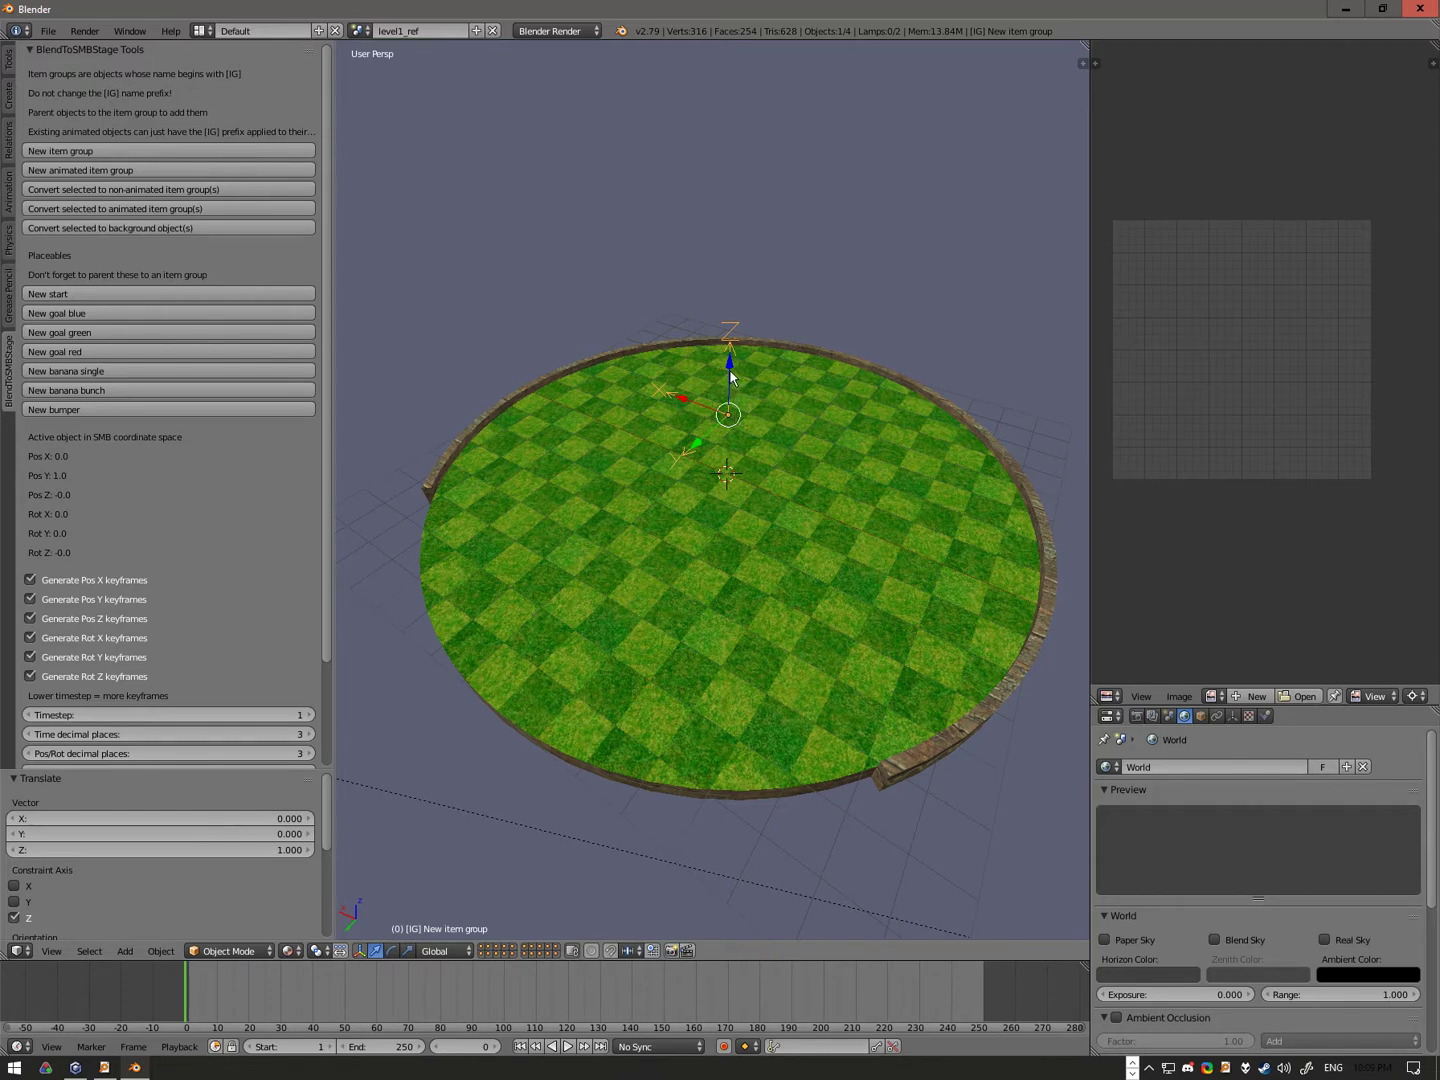
key(x)
click(730, 372)
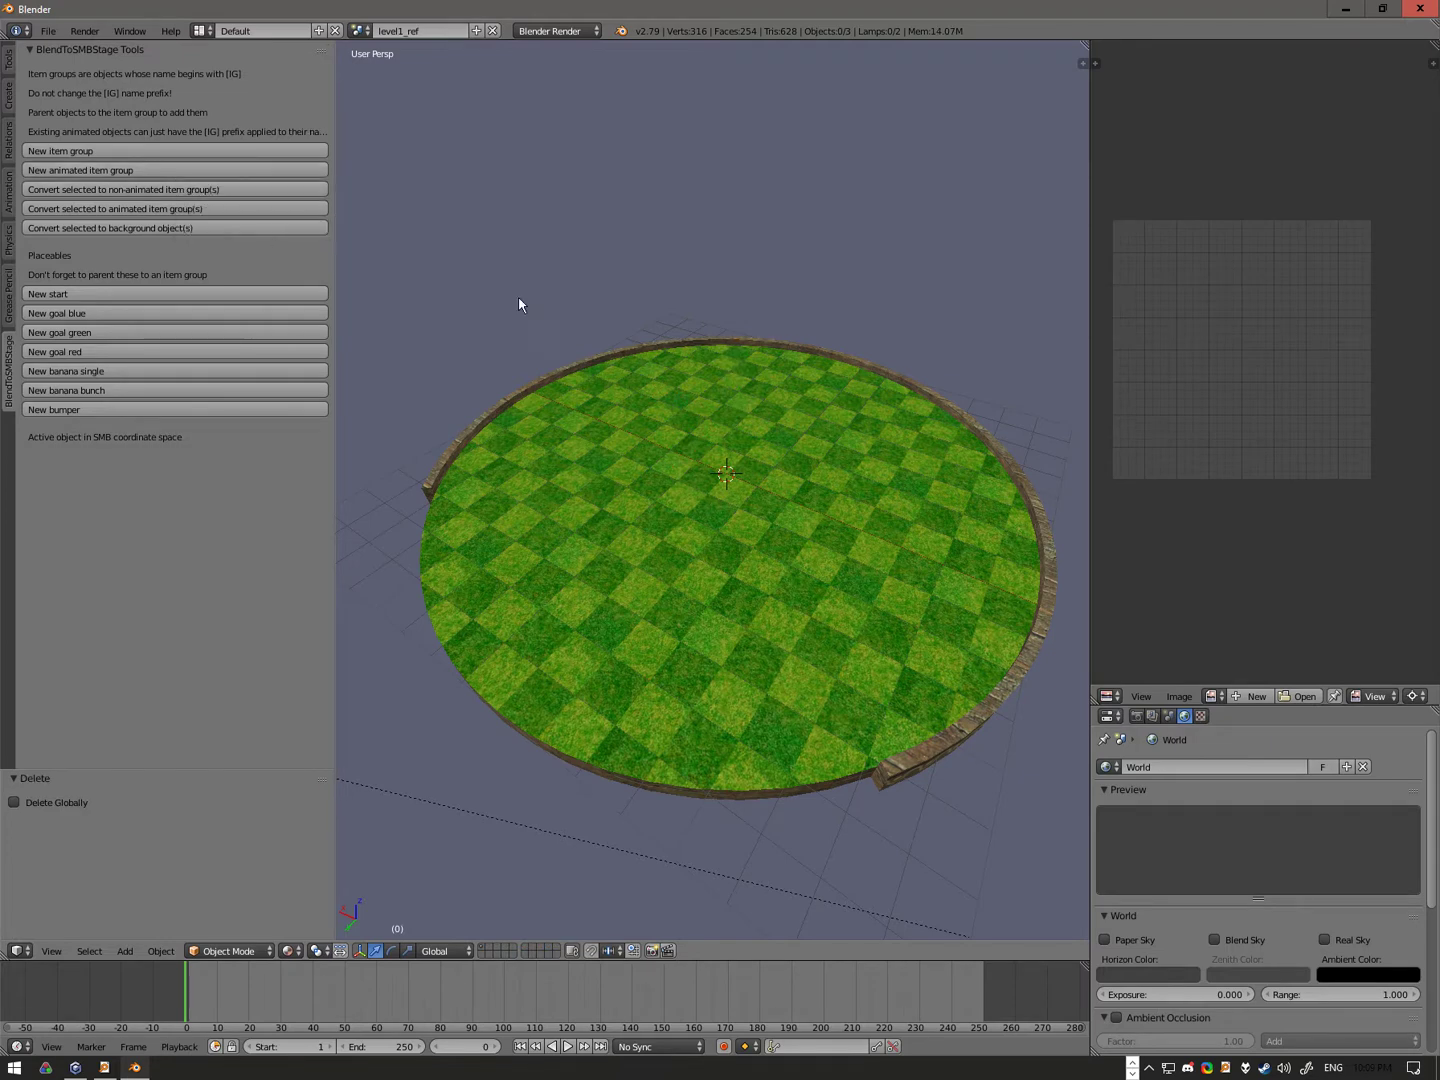
right_click(666, 427)
scroll(635, 472, down, 3)
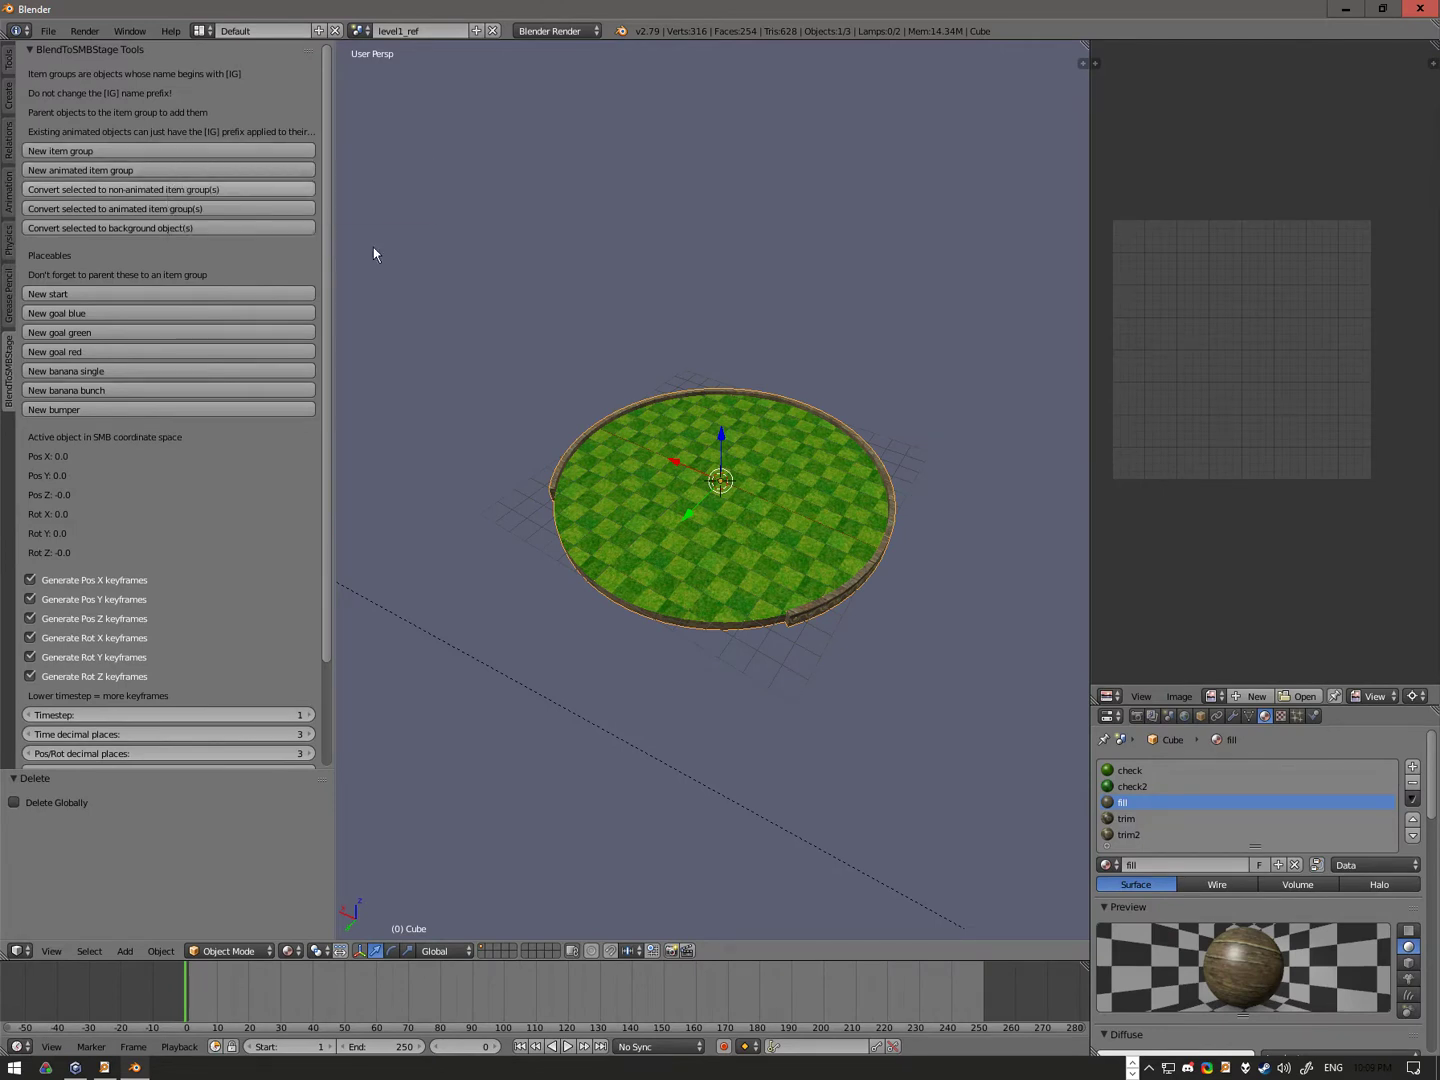
scroll(733, 490, up, 3)
middle_drag(733, 490, 849, 469)
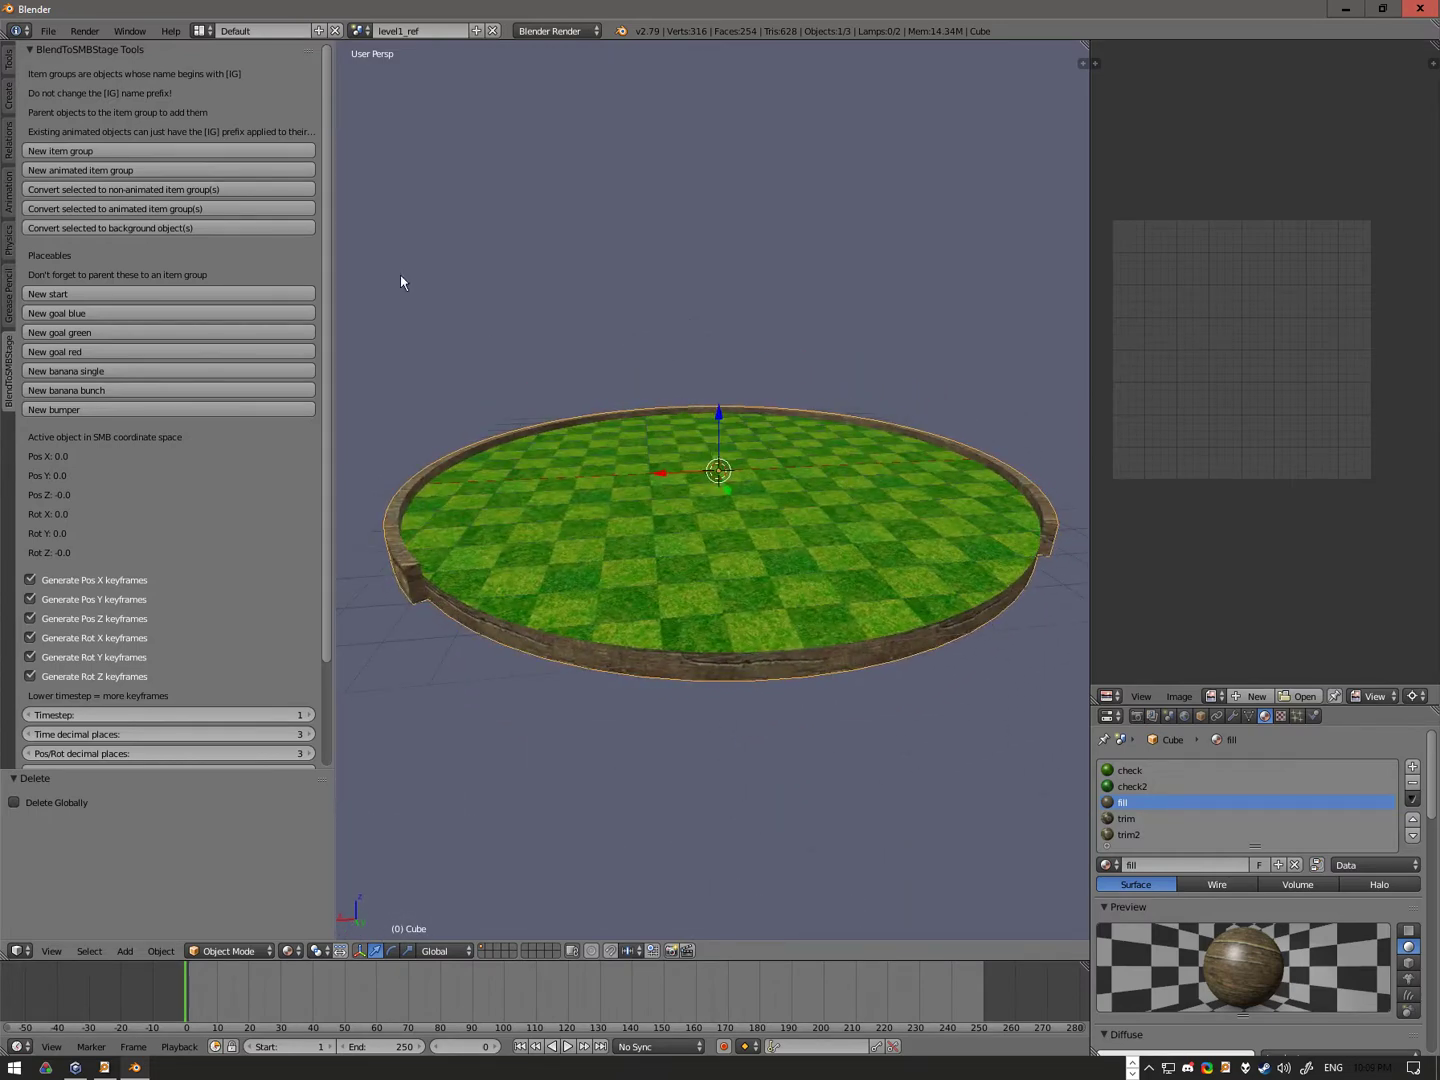
Step: Convert the floor to item group [IG] Cube, discarding a trial blue goal via undo and redo
click(201, 189)
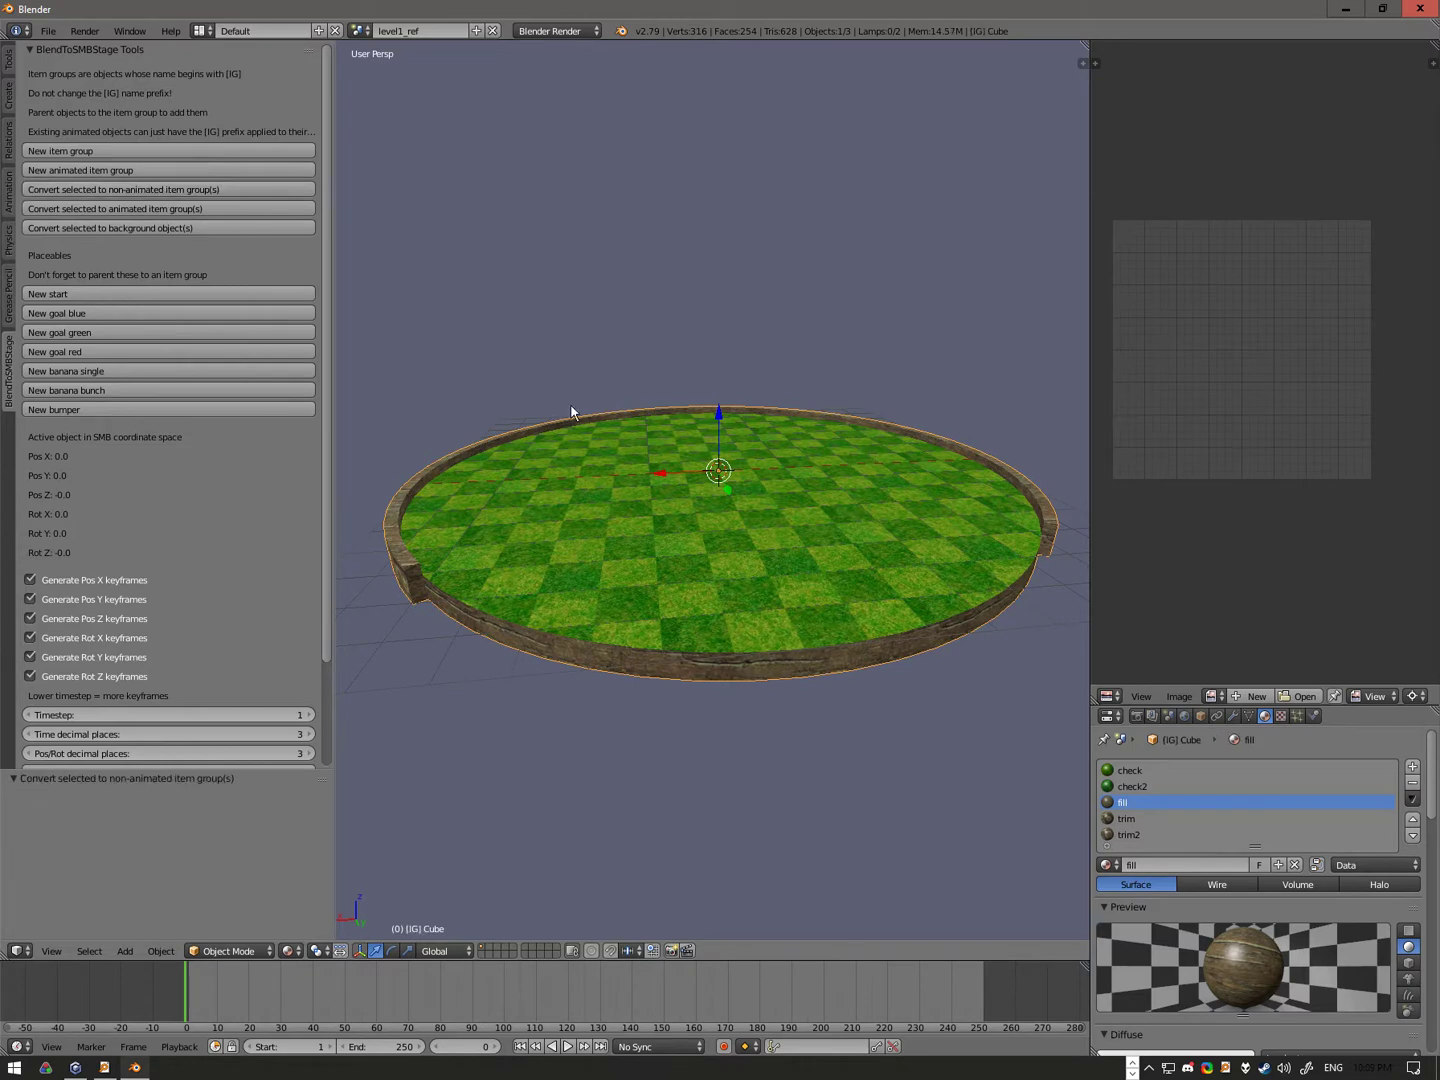
click(83, 313)
key(g)
key(z)
key(Return)
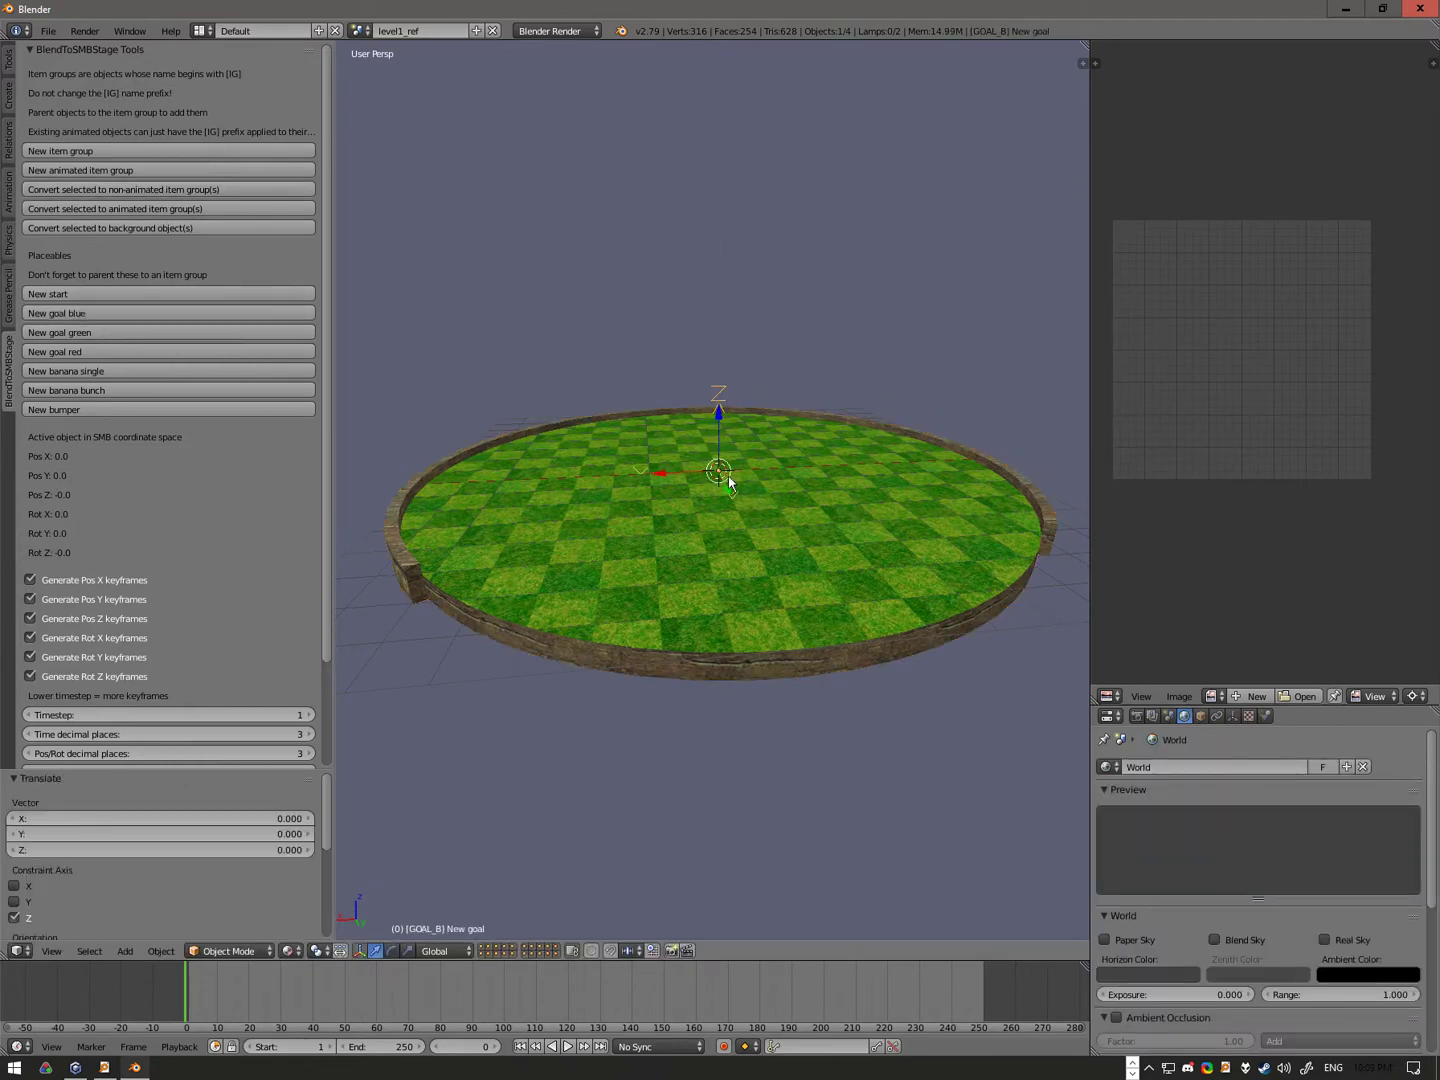
key(ctrl+z)
key(ctrl+z)
key(ctrl+z)
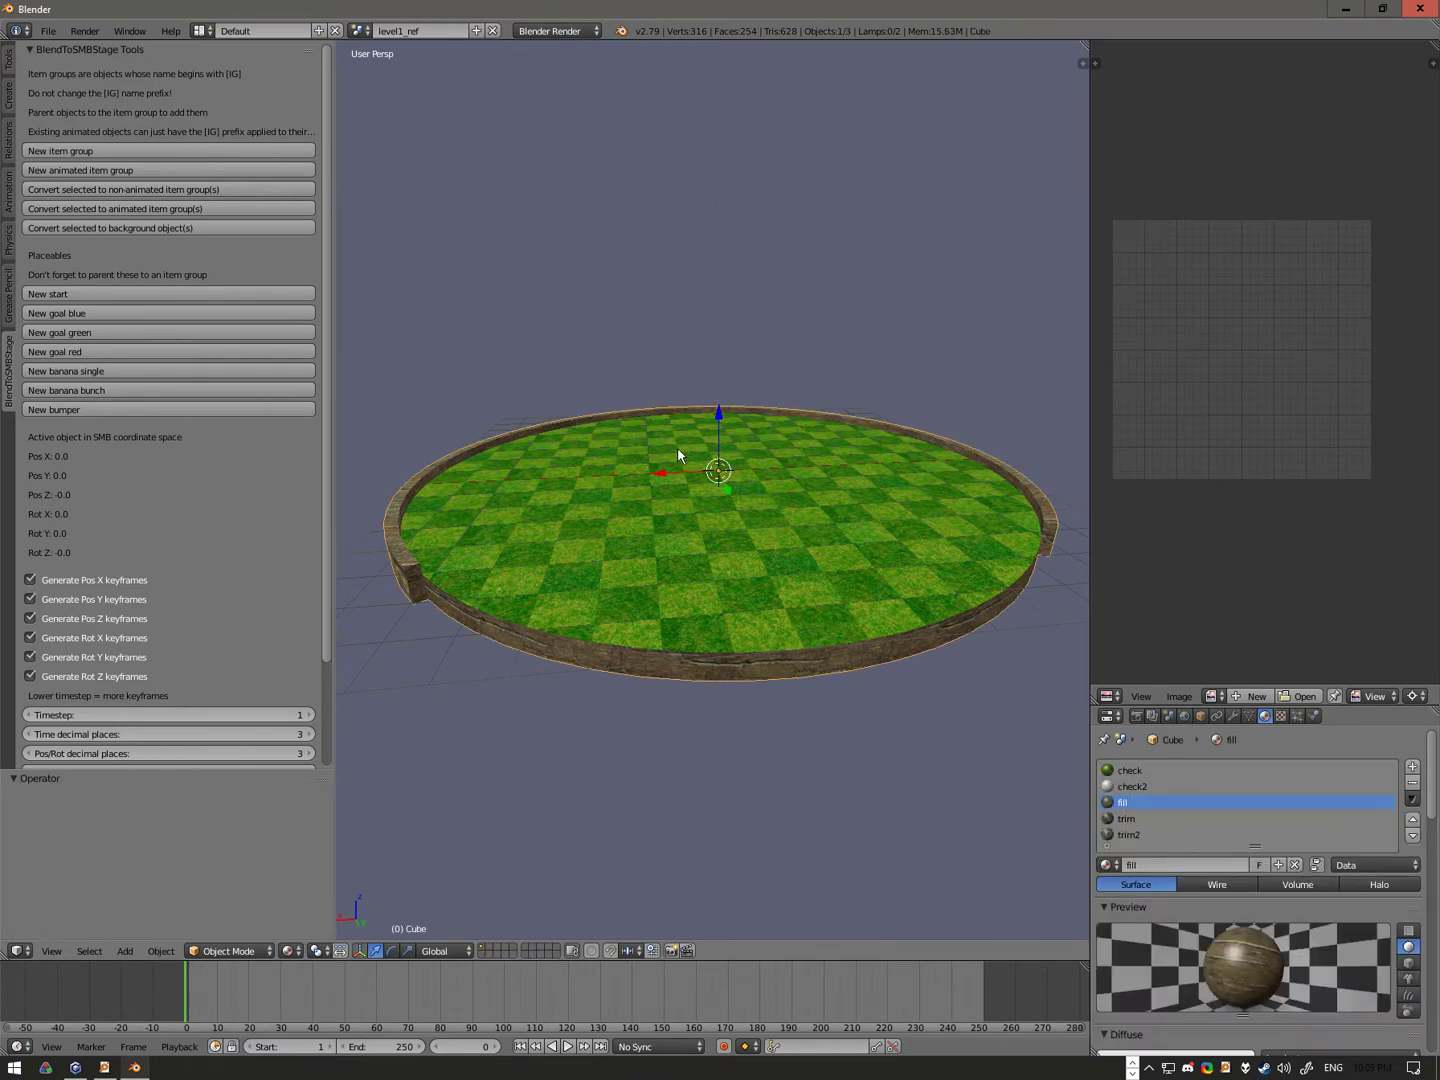
key(ctrl+shift+z)
Step: Add a cube at X -7.5 and scale its mesh by 4 in Y and Z into a wall
scroll(687, 446, down, 4)
key(space)
text(add cube)
key(Return)
drag(669, 476, 946, 459)
ctrl+scroll(829, 495, down, 3)
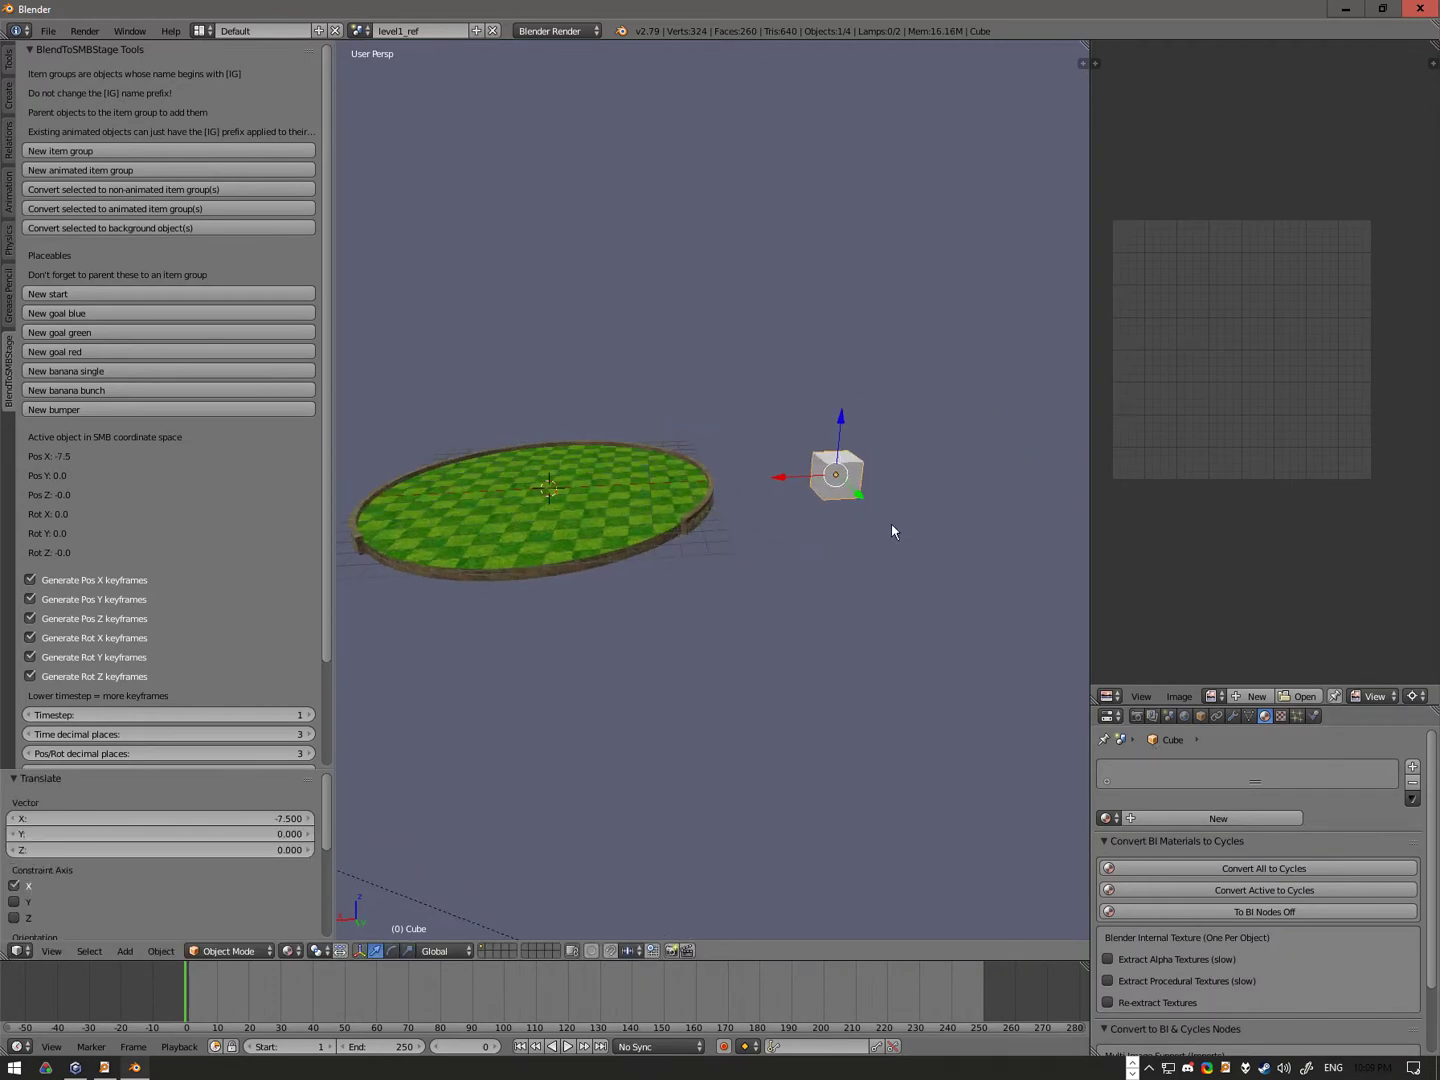
key(Tab)
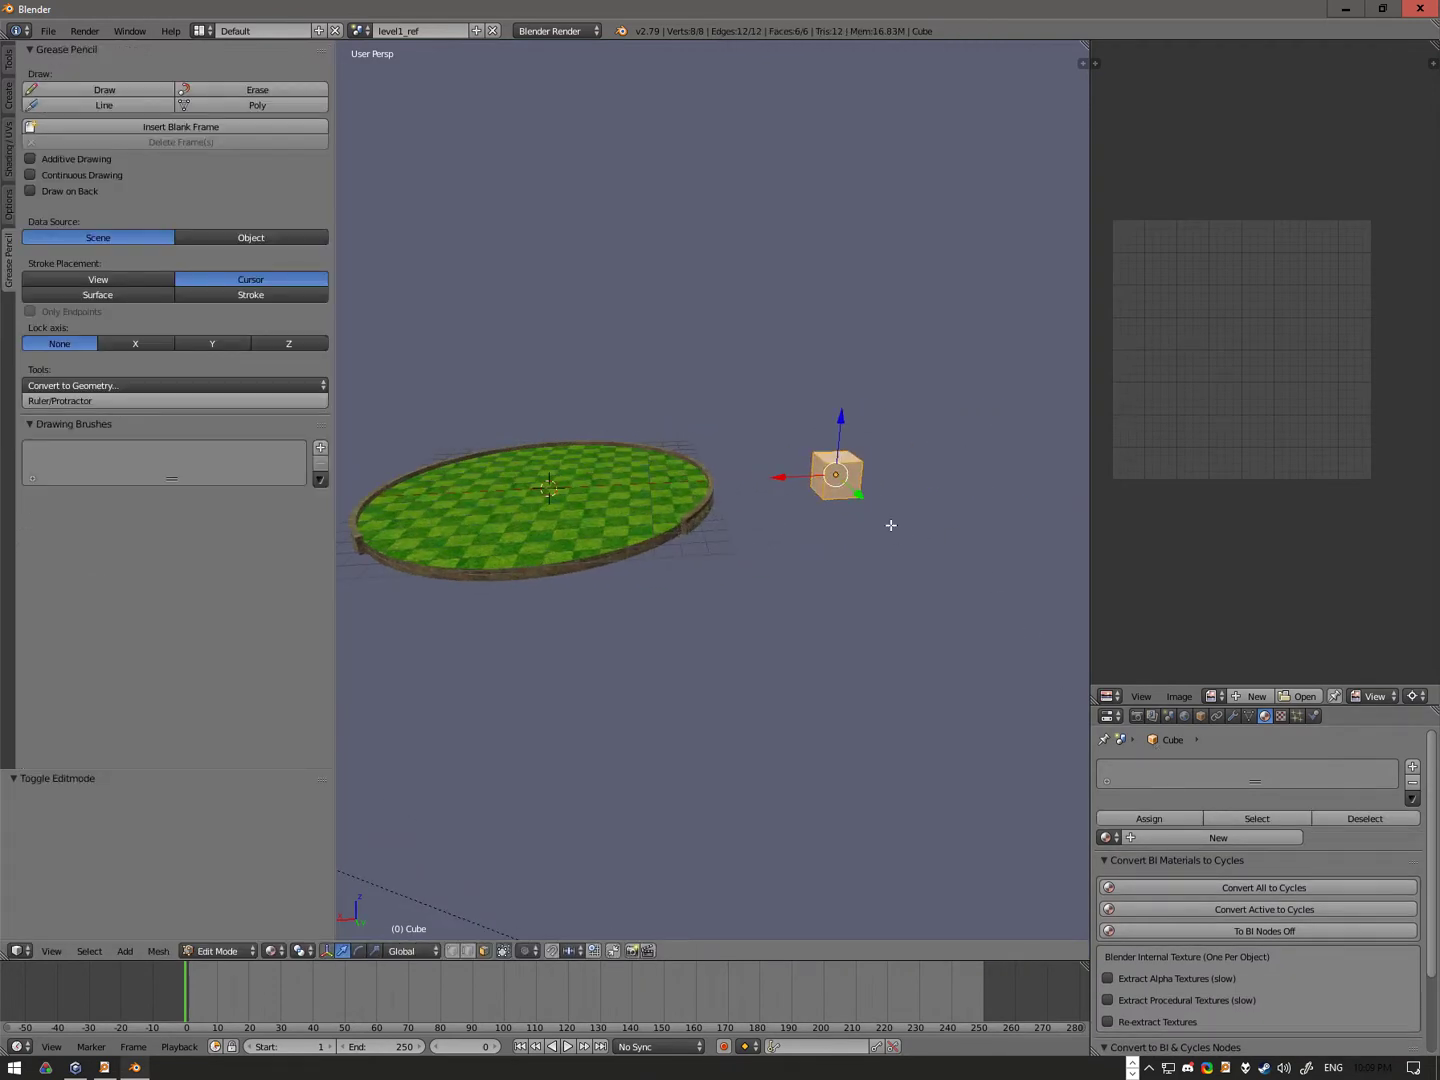
key(s)
key(x)
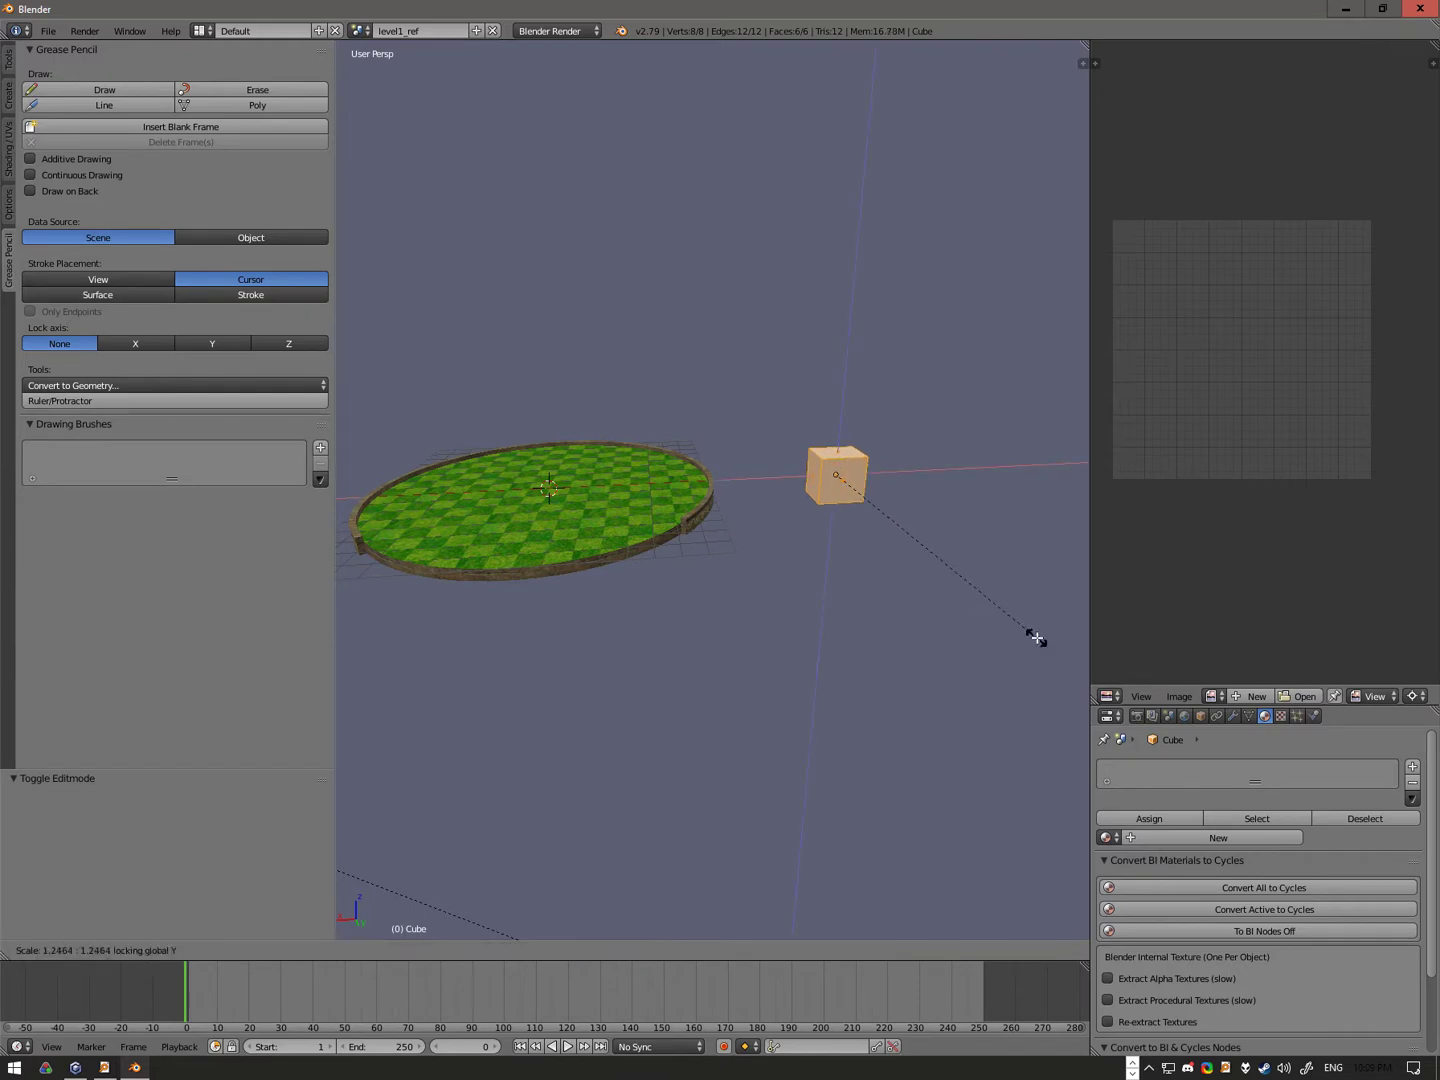
key(shift+x)
key(4)
key(Return)
key(Tab)
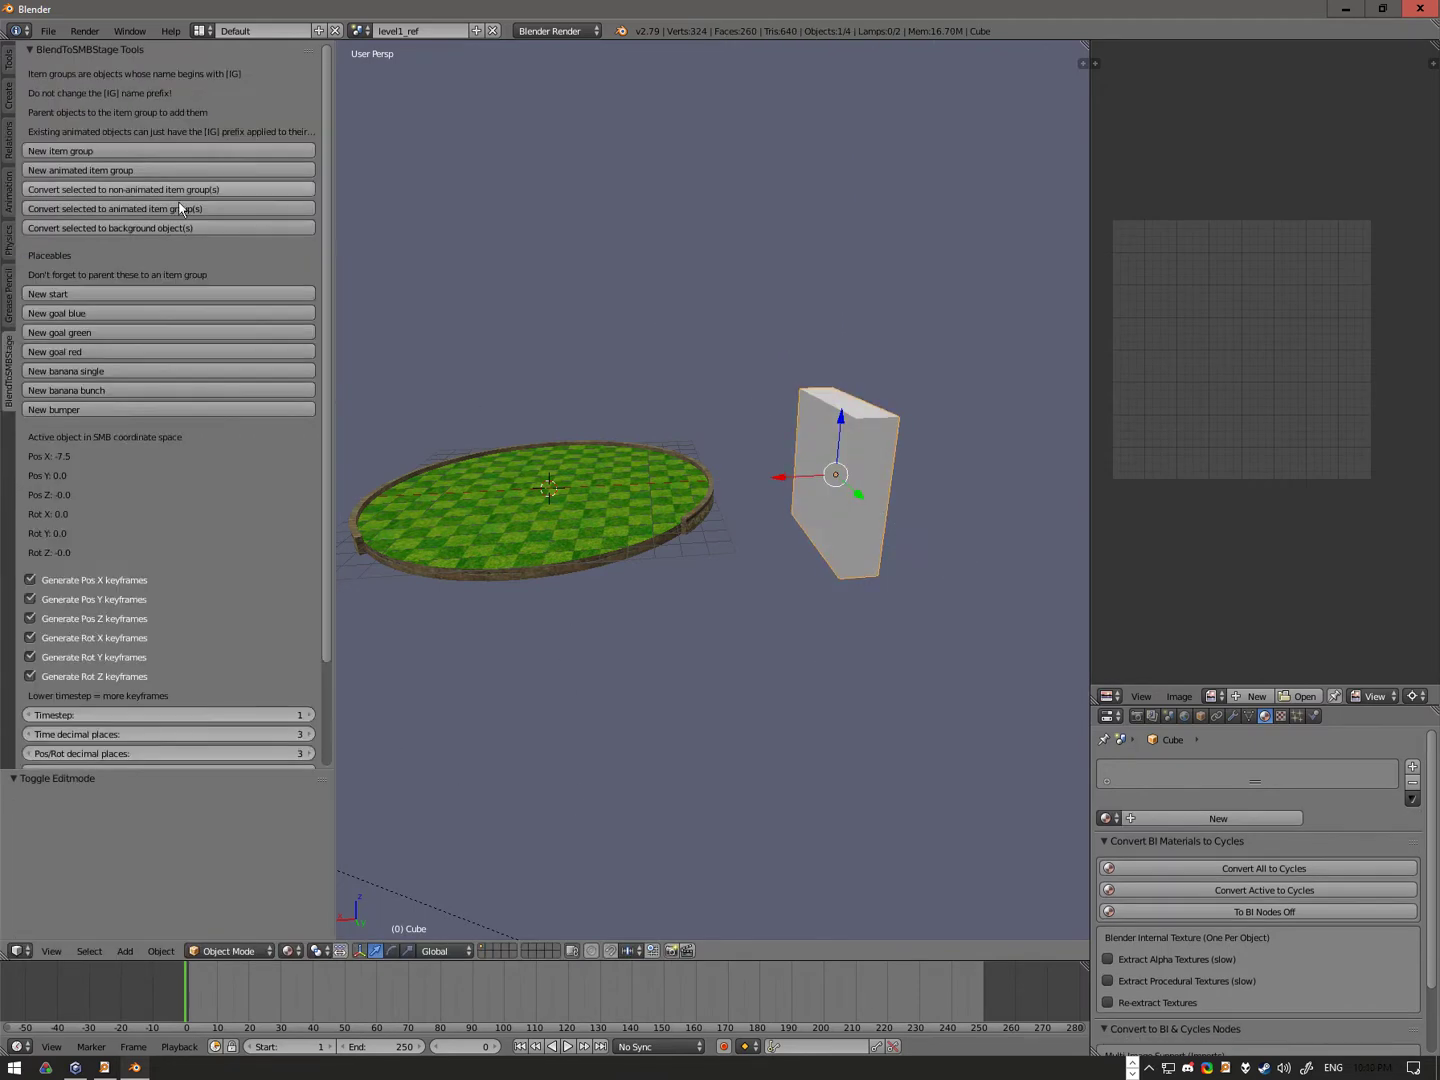
Step: Convert the cube to the [BG] Cube background object and assign it the fill material
click(155, 231)
right_click(565, 574)
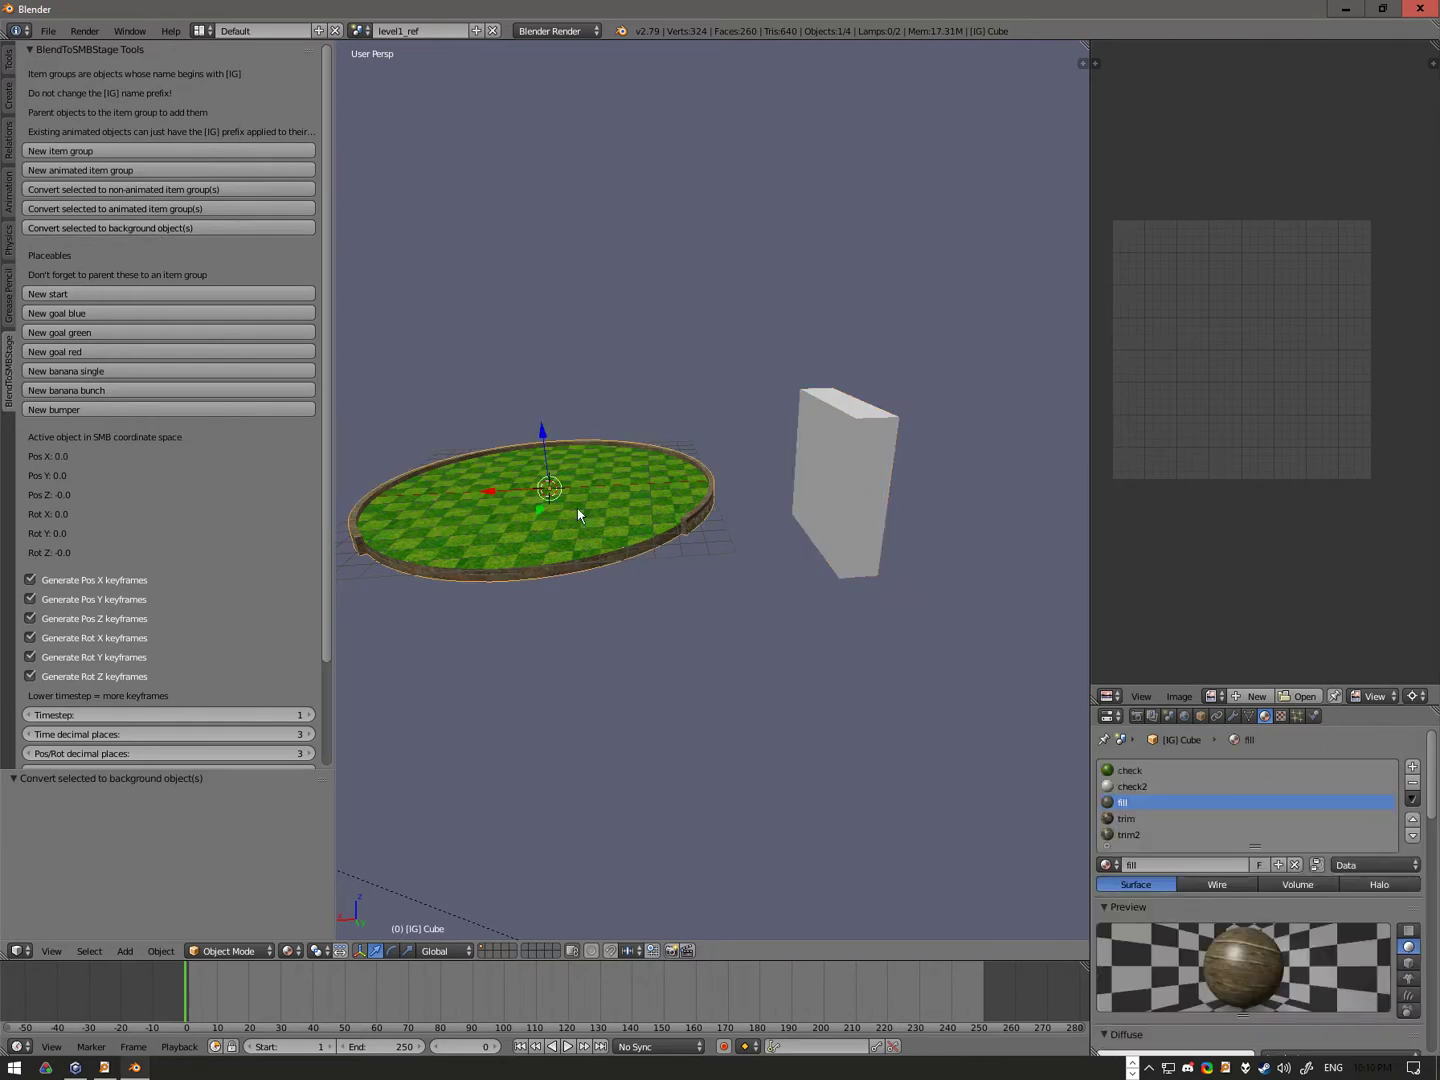
right_click(864, 469)
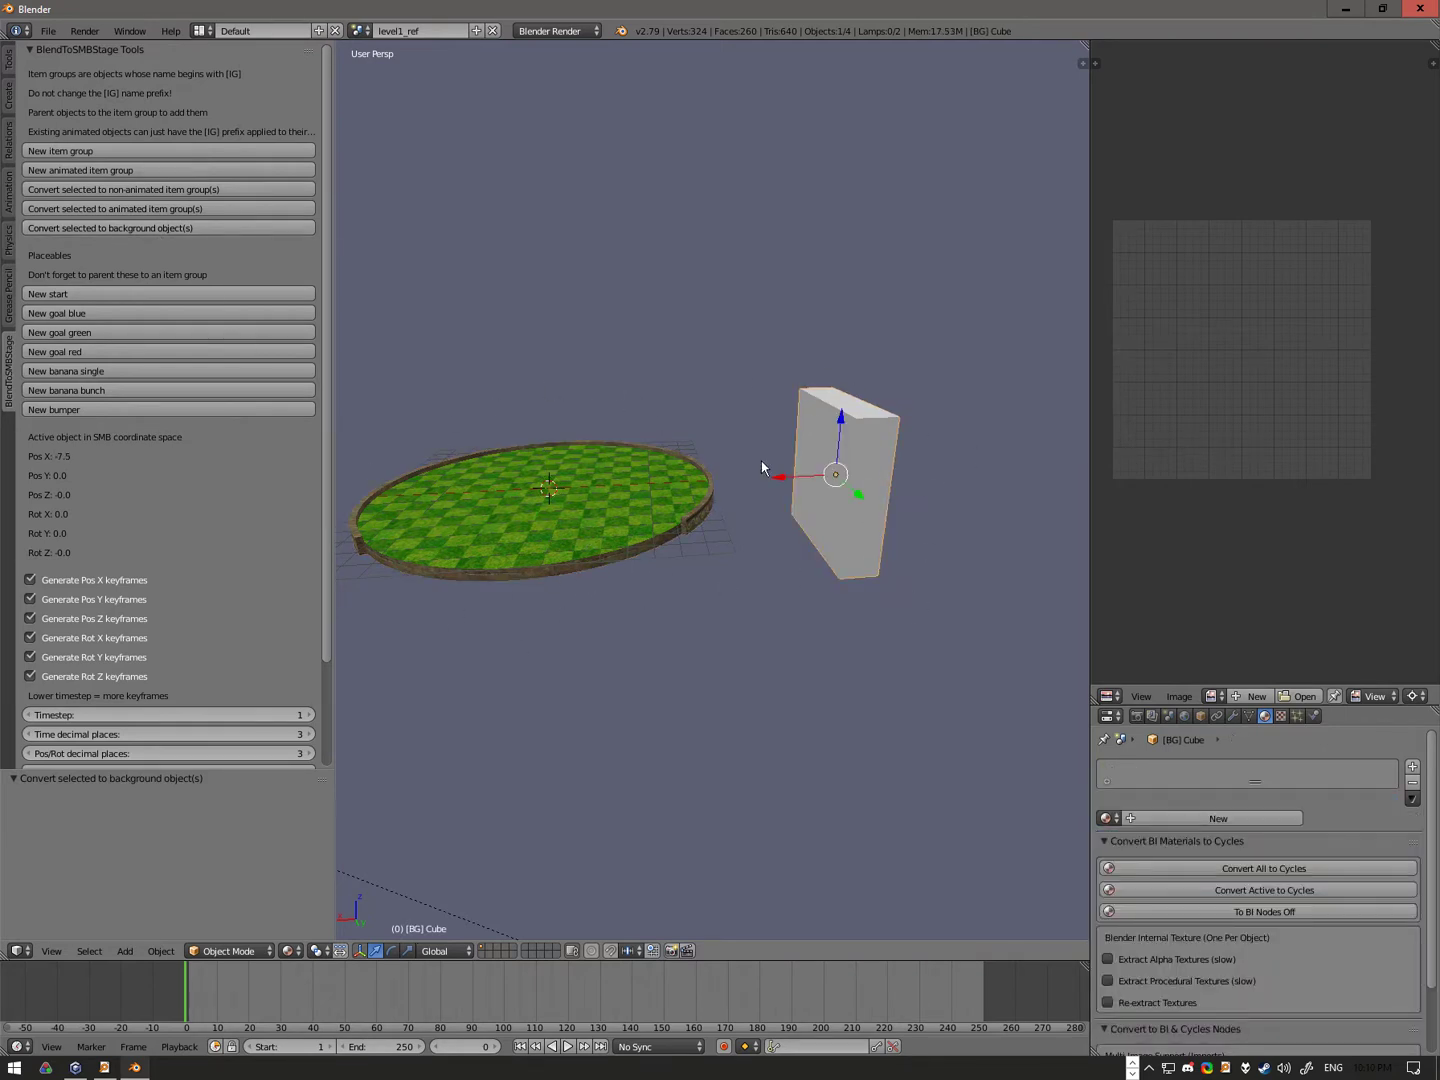
click(1105, 818)
click(1134, 872)
Step: UV unwrap the [BG] Cube with Cube Projection
key(Tab)
key(a)
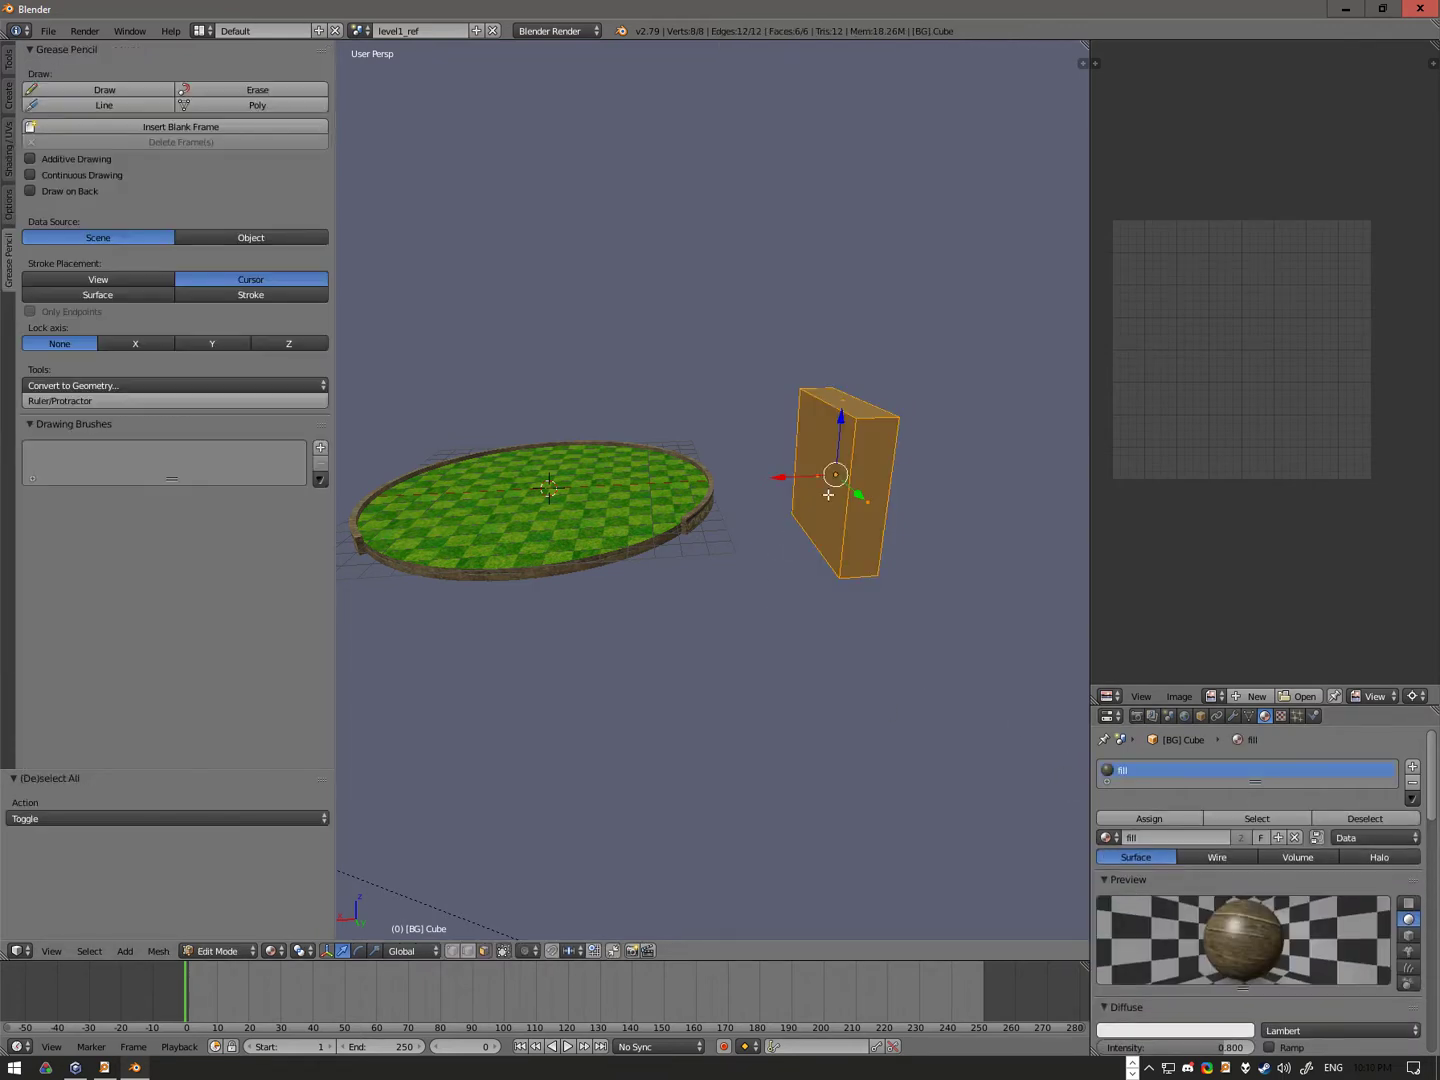
key(u)
click(817, 563)
key(Tab)
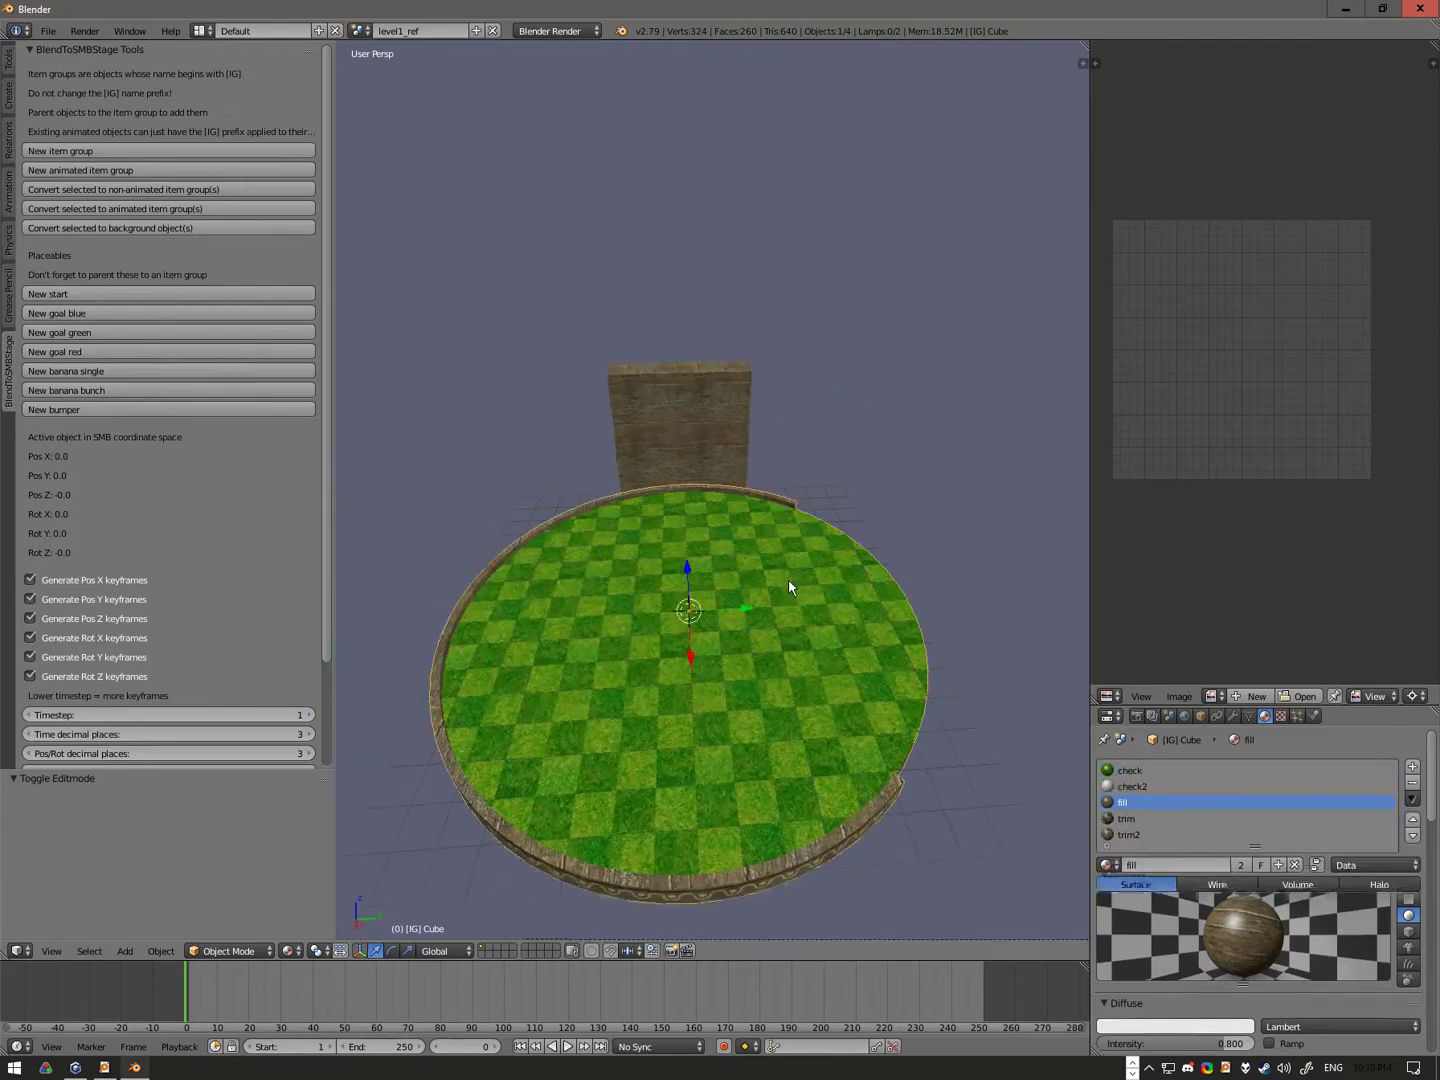
scroll(788, 580, down, 4)
mouse_move(730, 633)
middle_down()
mouse_move(715, 570)
mouse_move(718, 653)
middle_up()
Step: Add a new cube and move it 7.5 along Y
key(Tab)
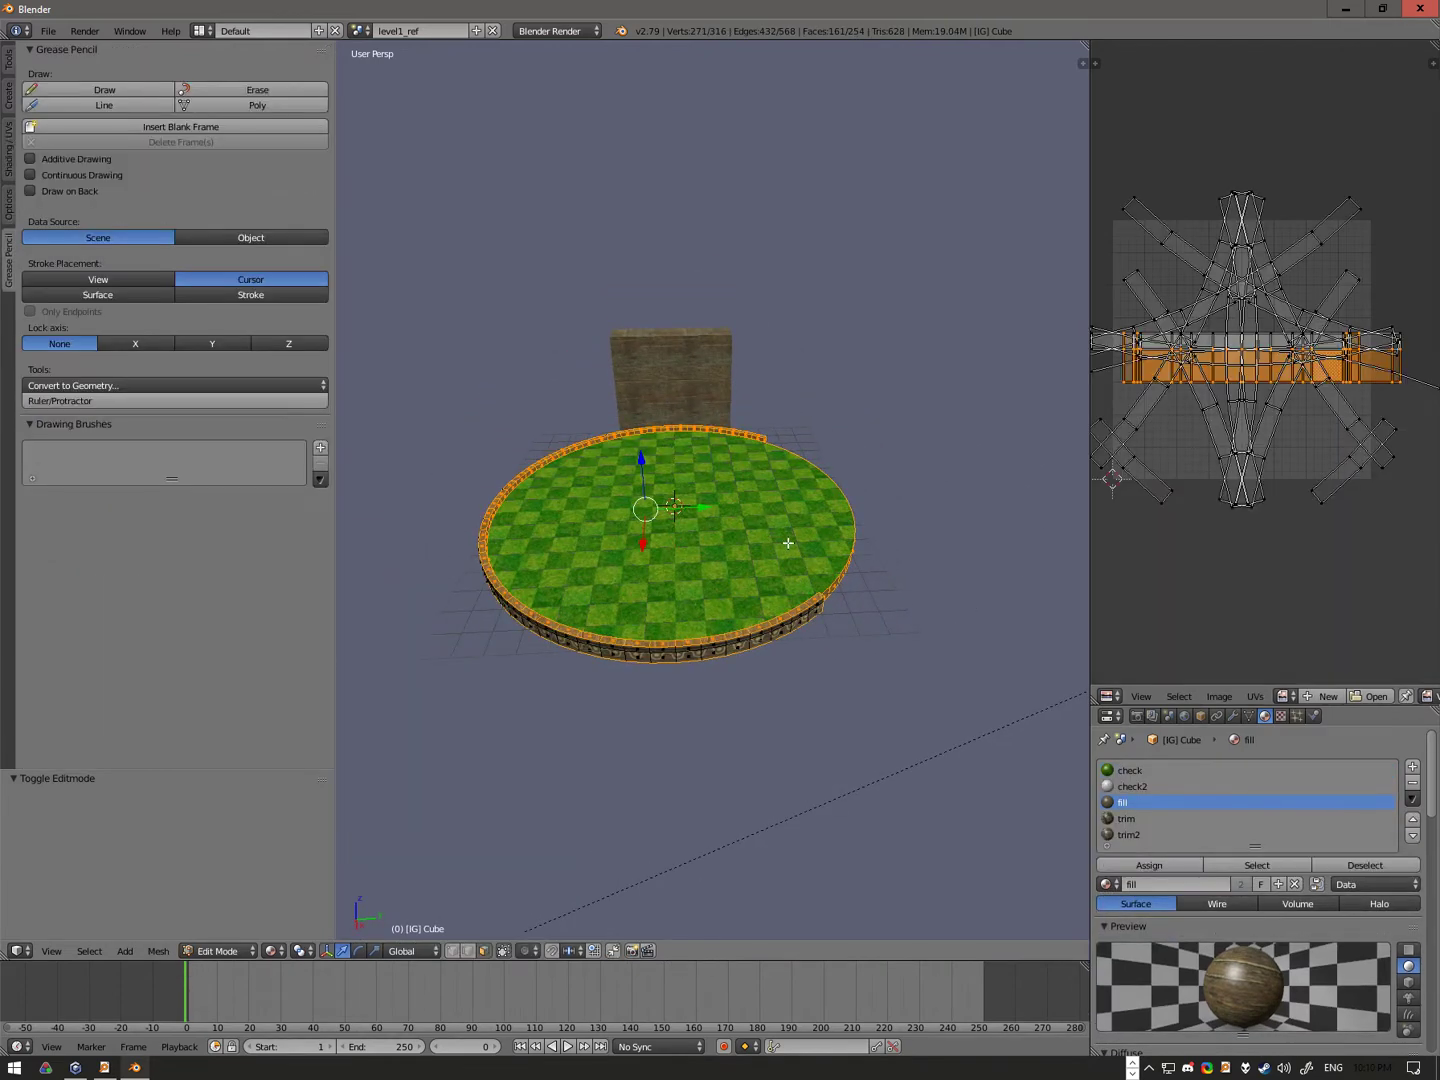
key(Tab)
key(space)
text(add cub)
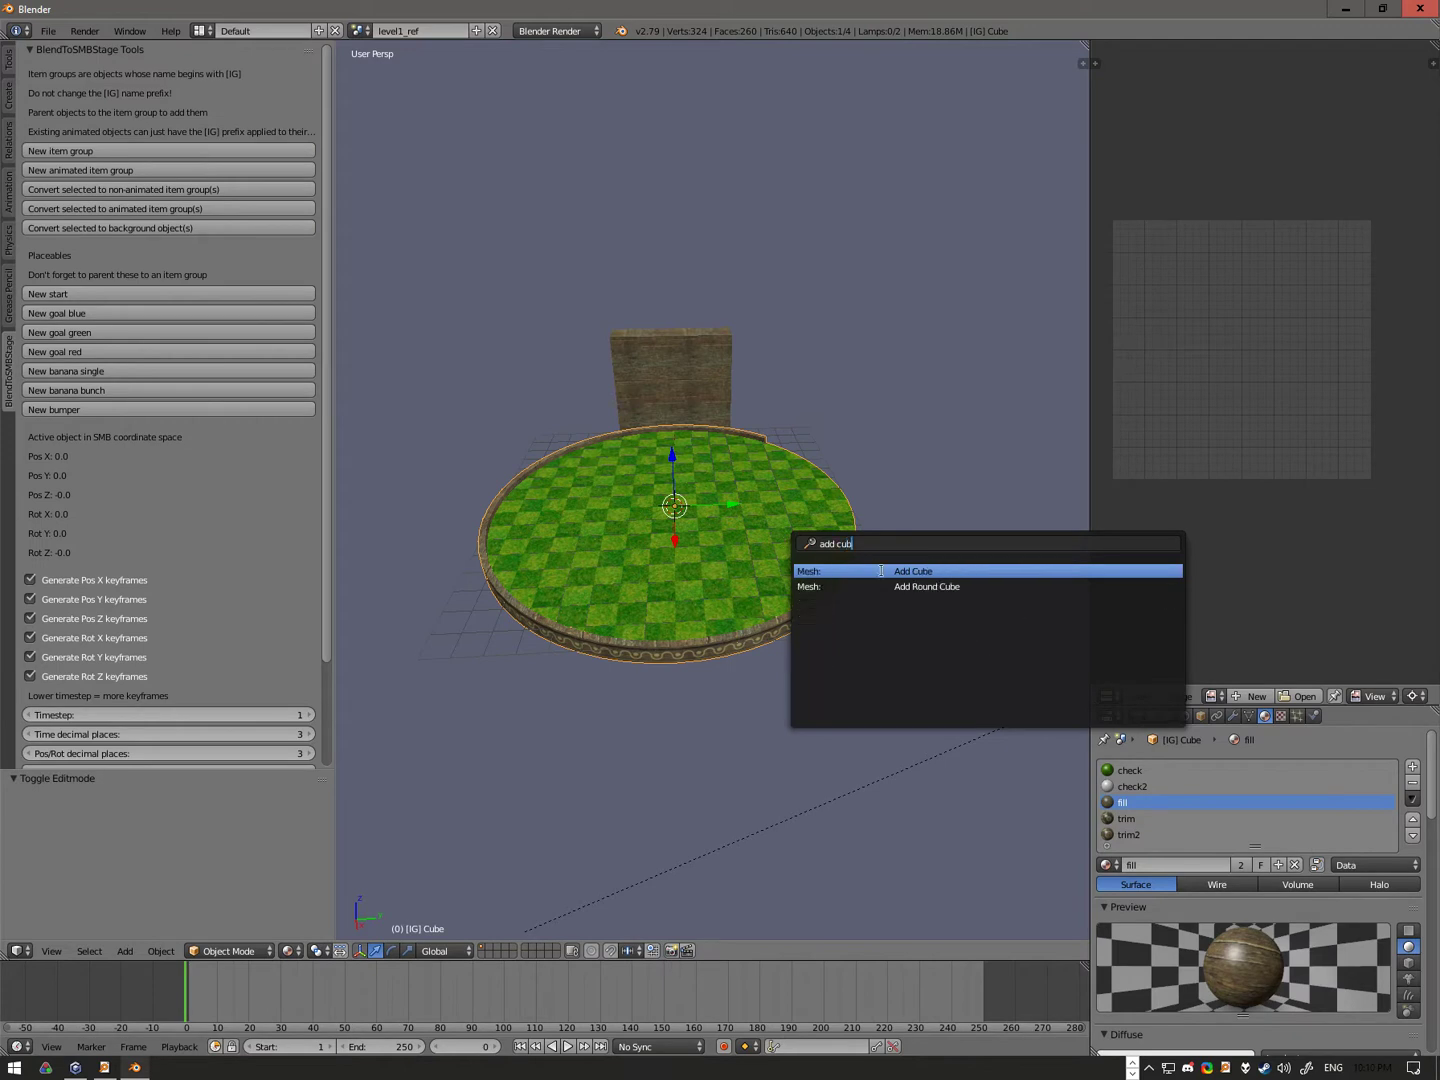
key(Return)
key(g)
key(y)
click(996, 536)
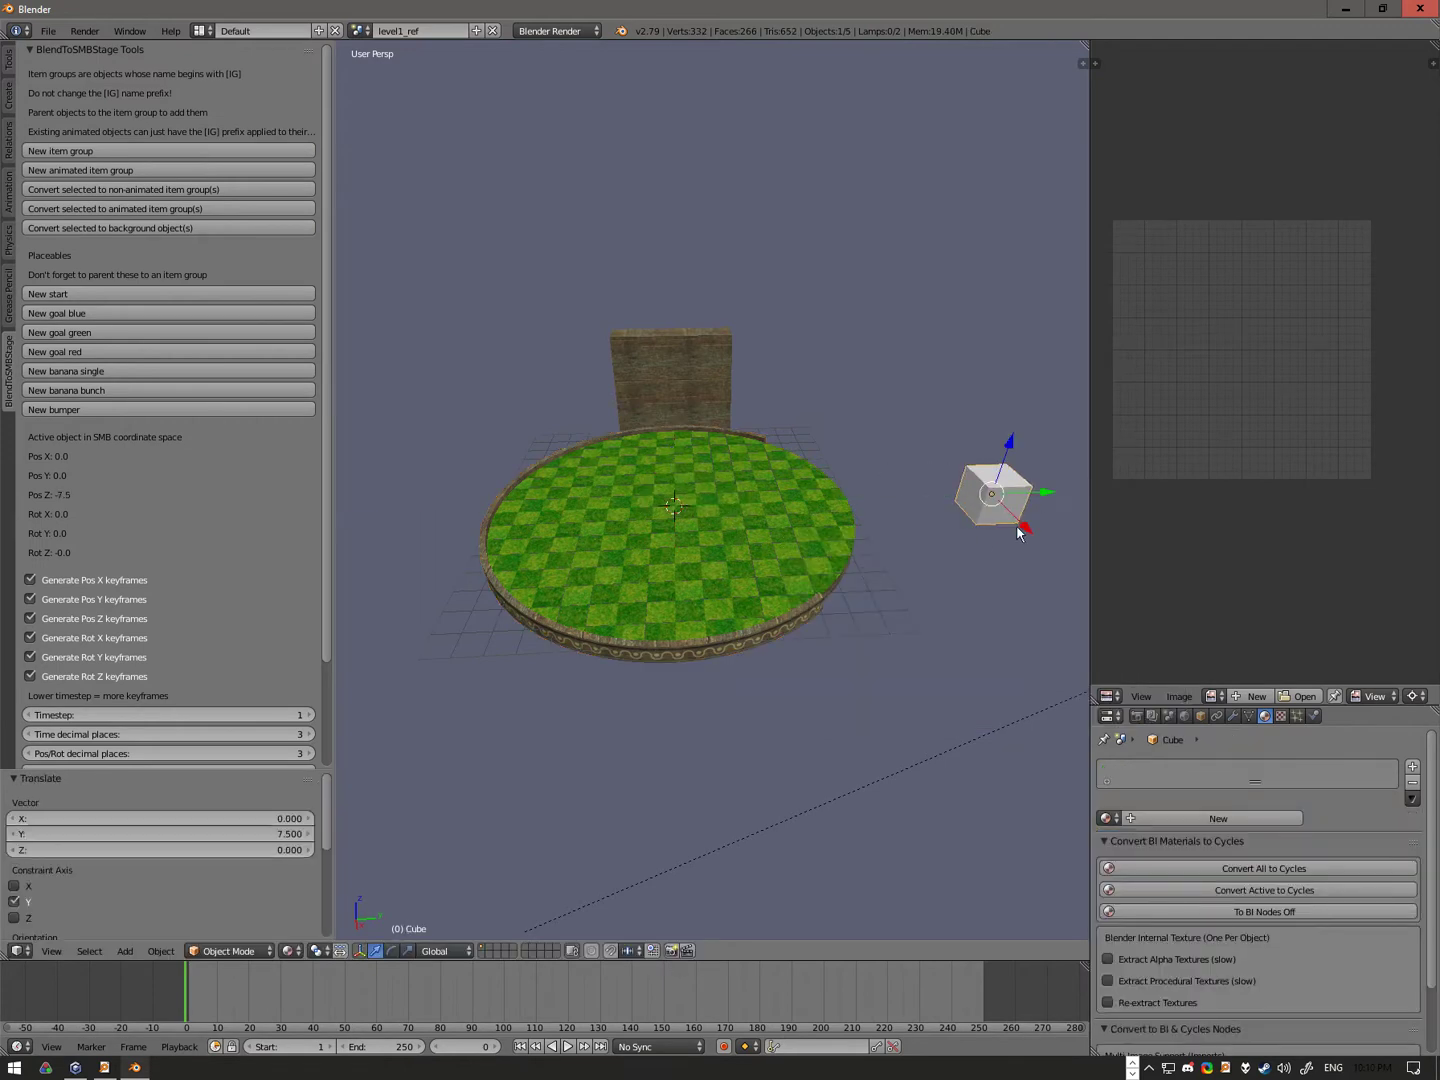
middle_drag(995, 536, 901, 592)
Step: Change the image area into a wider Graph Editor
click(1108, 697)
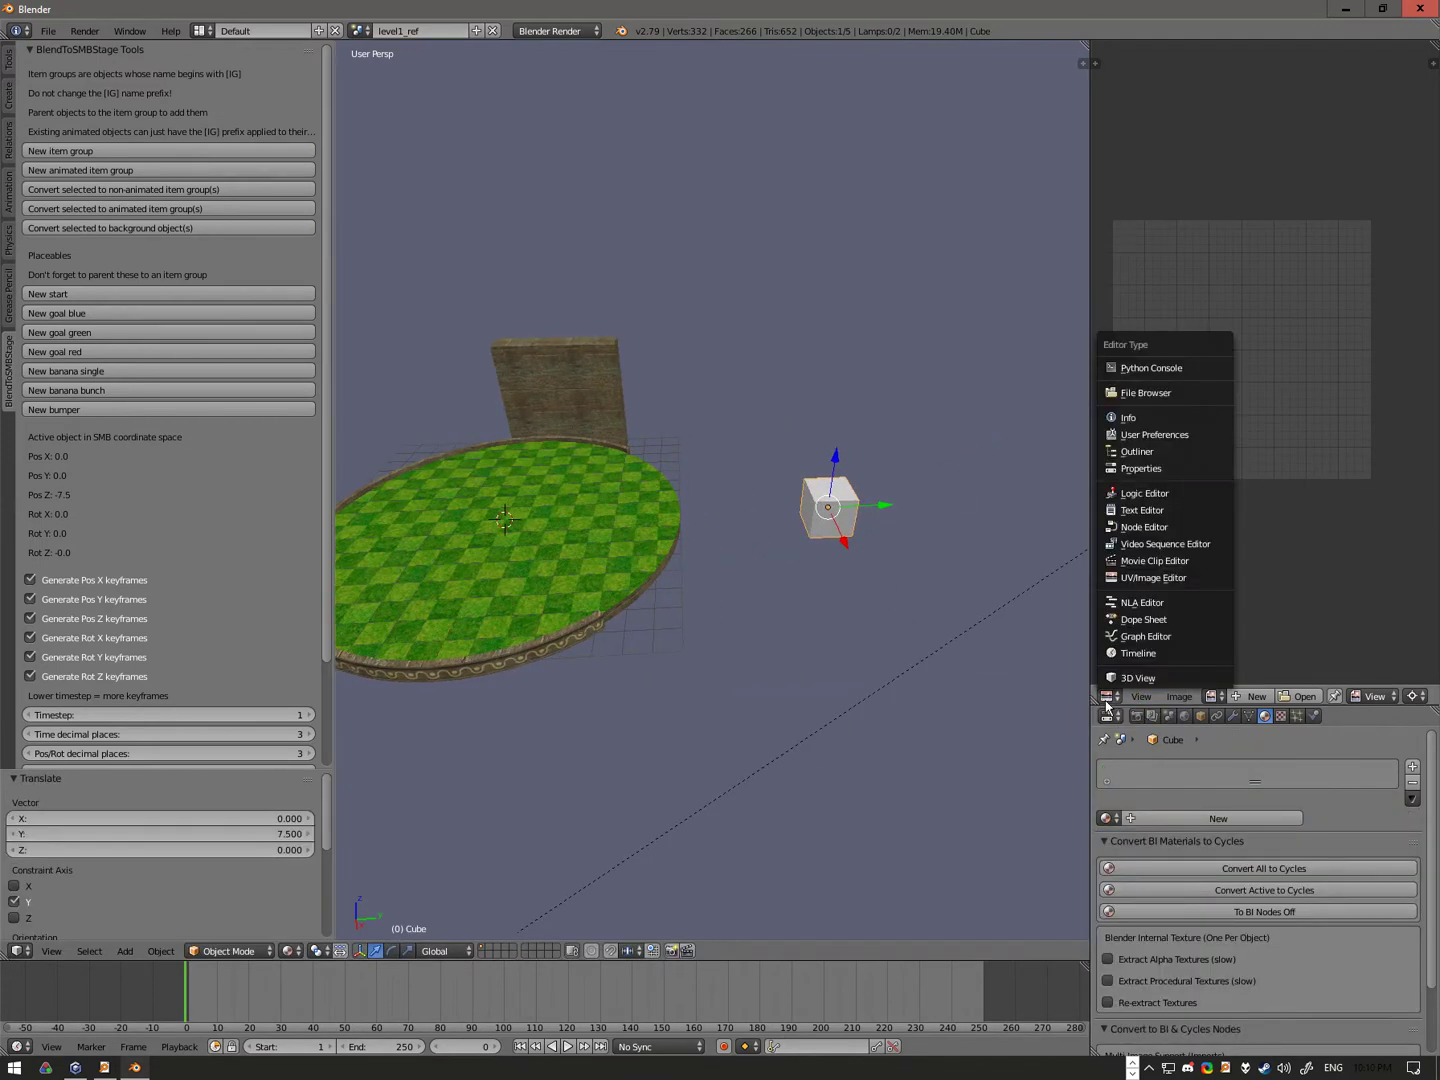
click(1144, 635)
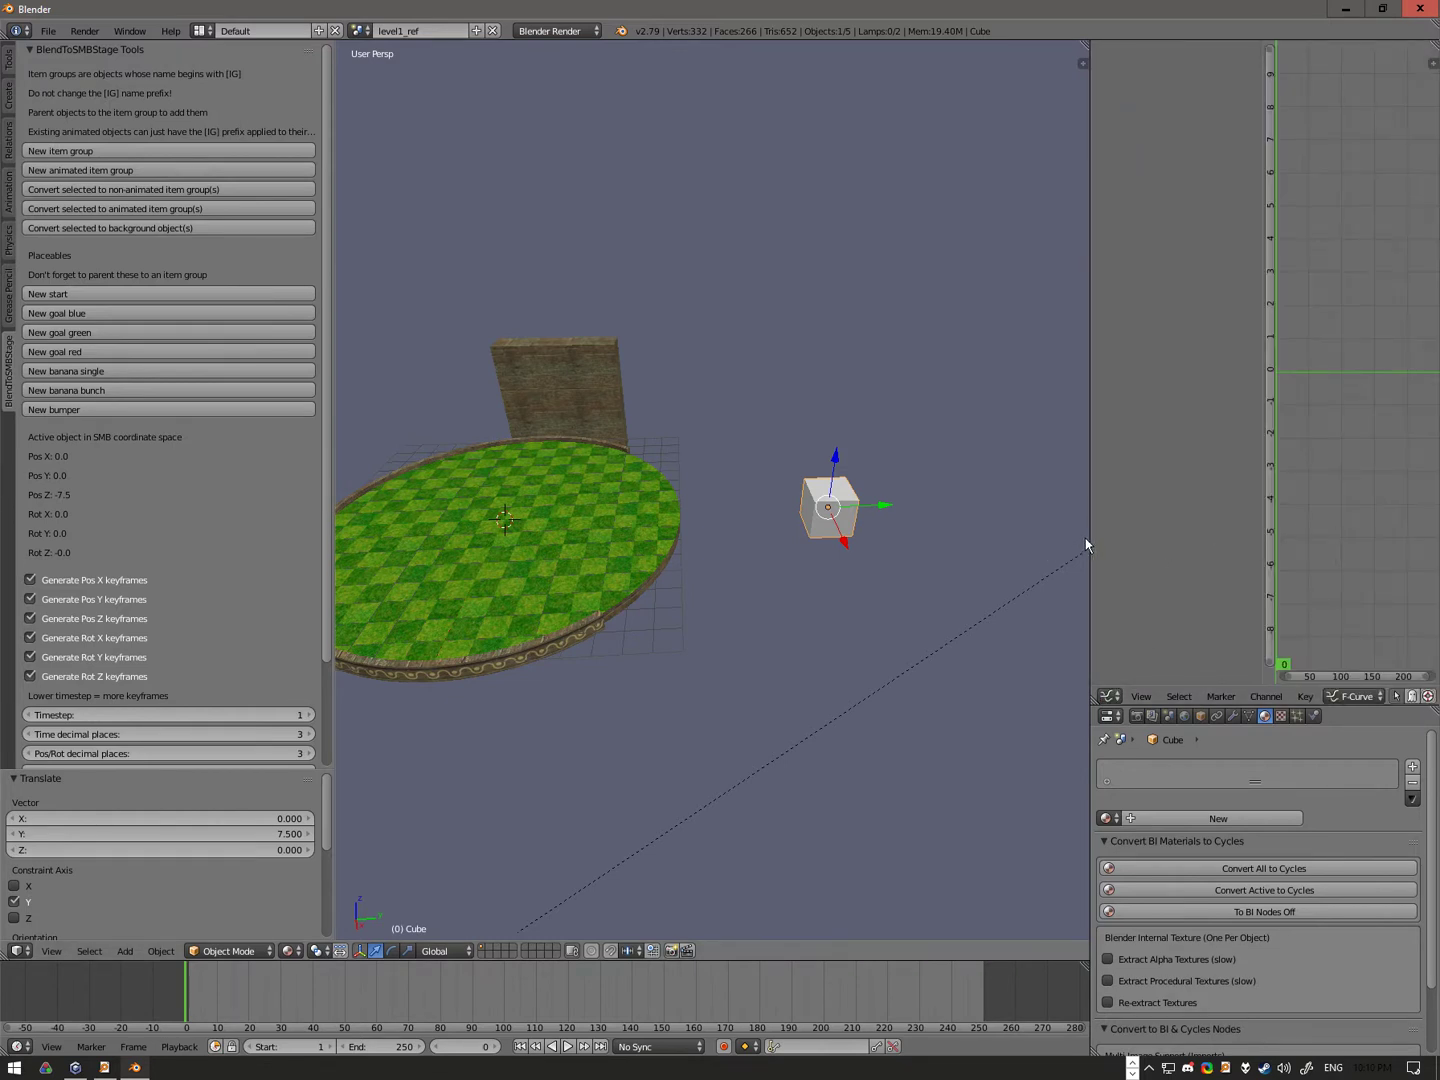
drag(1087, 545, 976, 540)
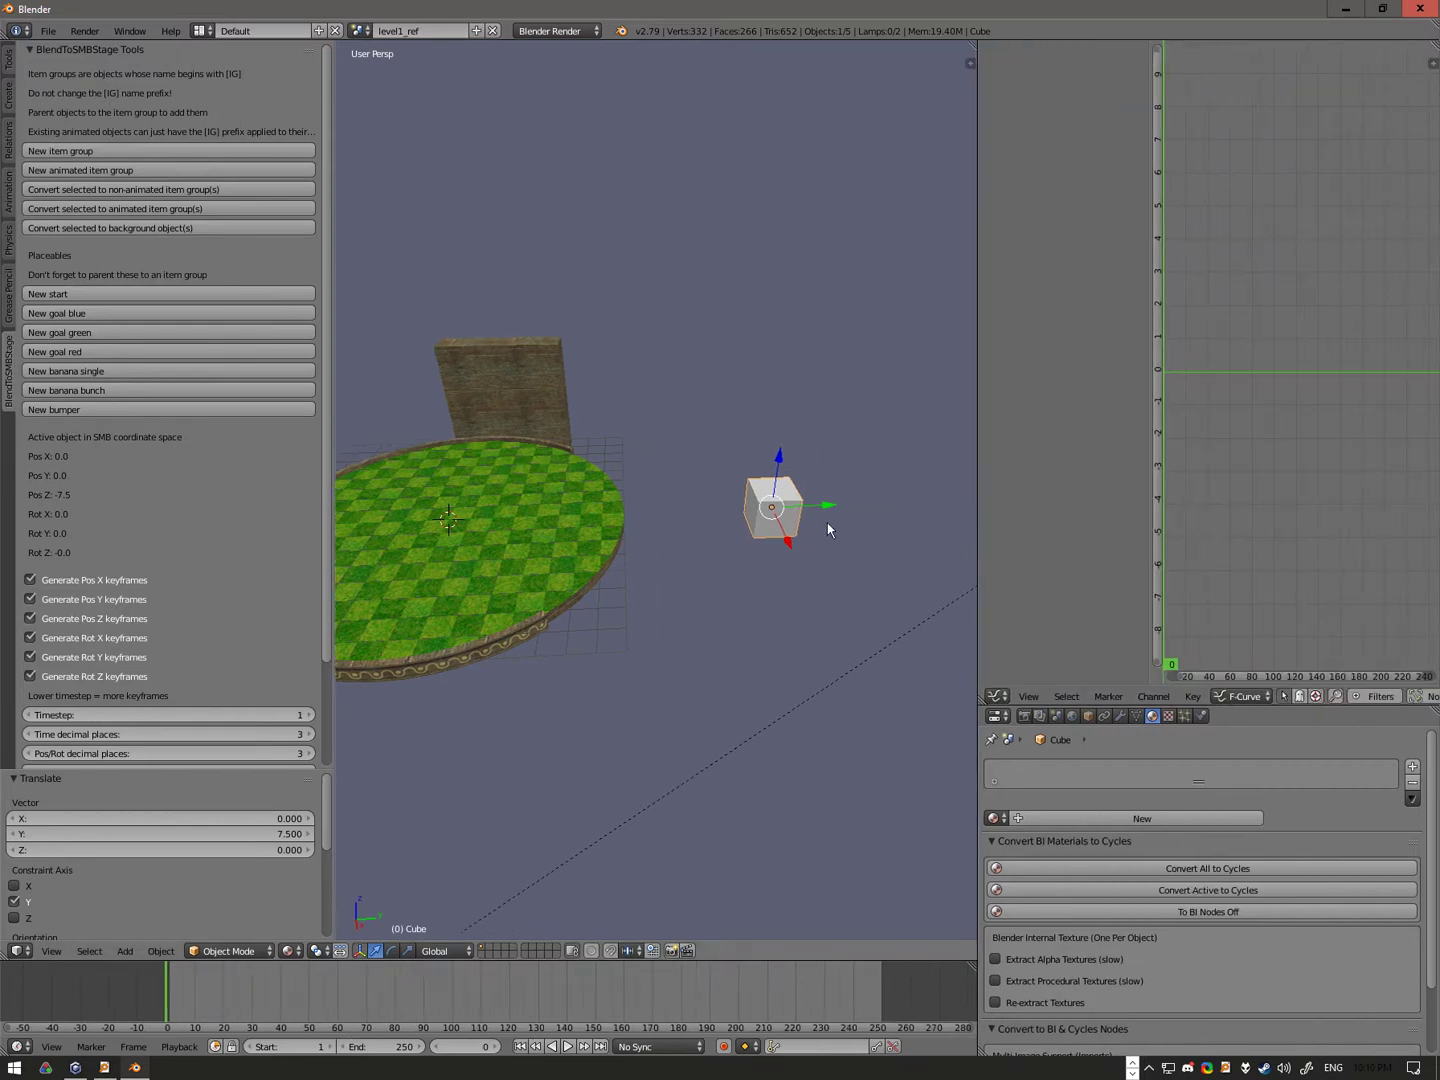
Step: Flatten the cube's mesh into a wide slab, keeping height fixed, and shift it 3 along Y
middle_drag(828, 529, 779, 541)
key(Tab)
key(s)
key(shift+z)
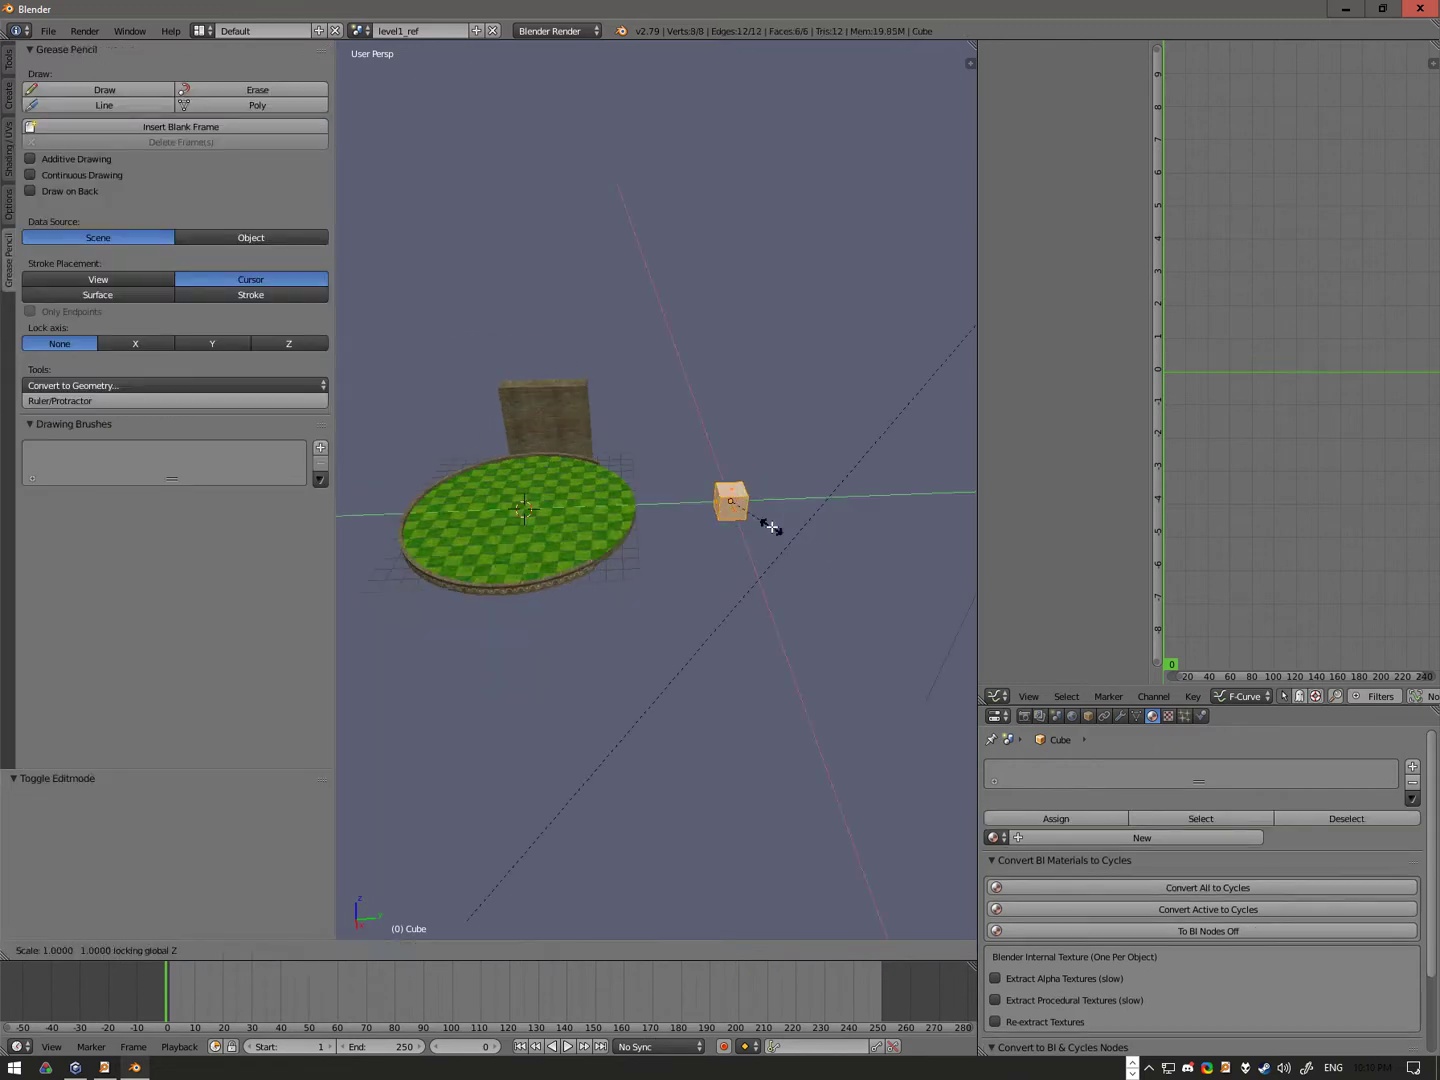
click(765, 510)
key(g)
key(y)
key(3)
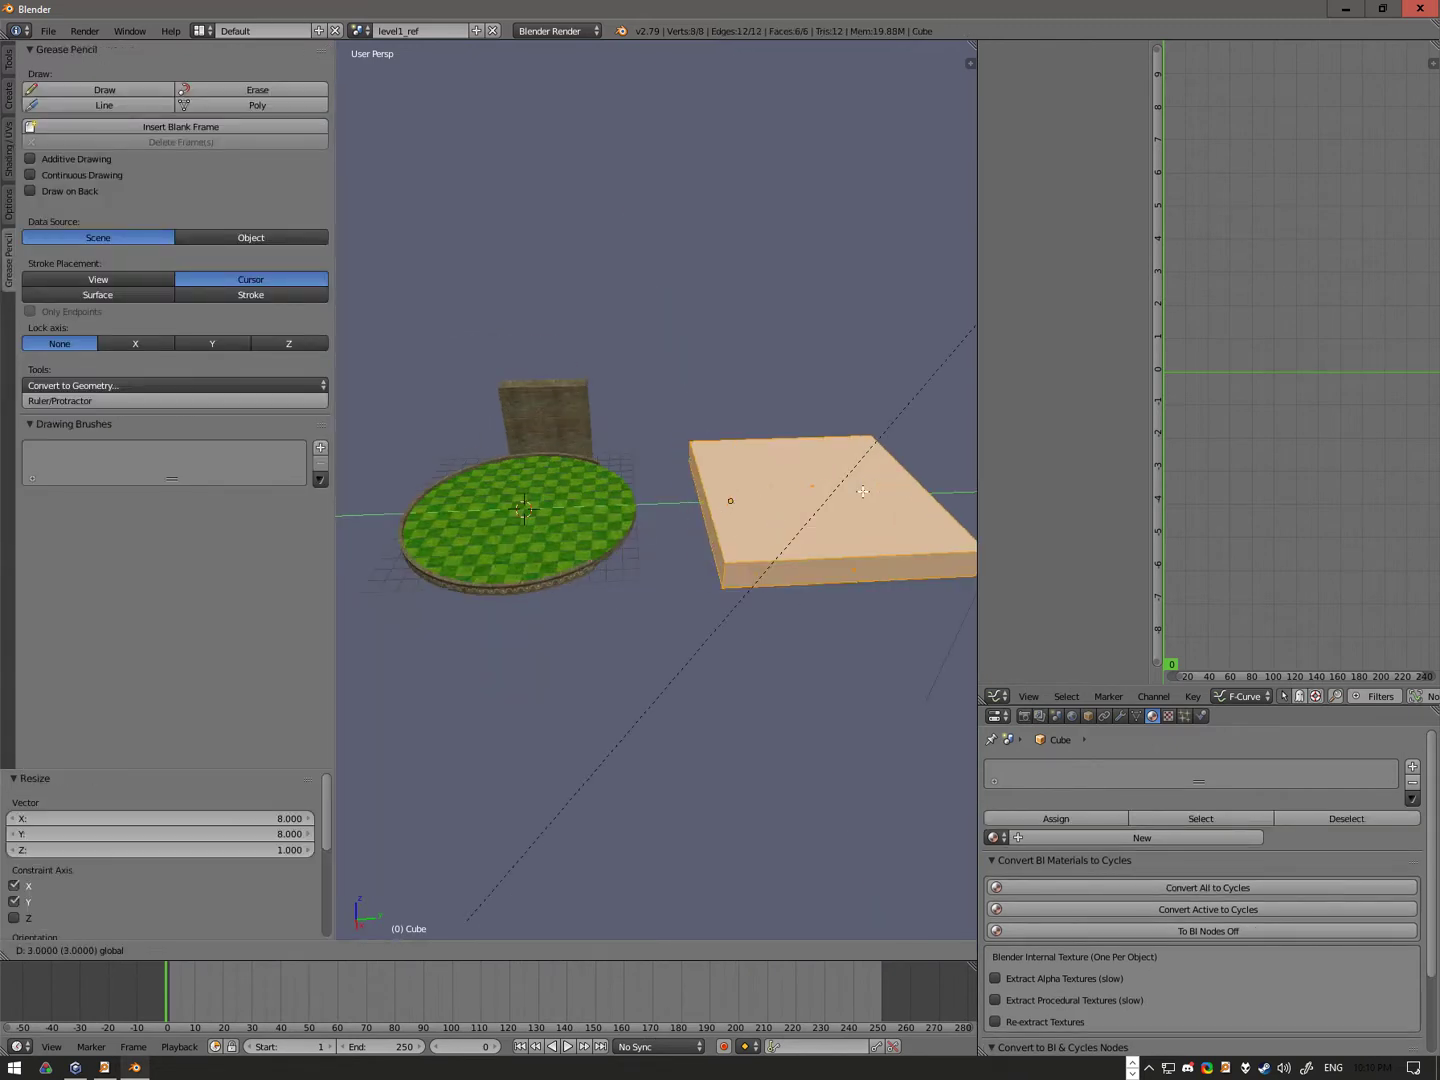
key(Return)
Step: Lower the slab and unwrap its UVs with Cube Projection
key(g)
click(815, 480)
key(u)
click(749, 506)
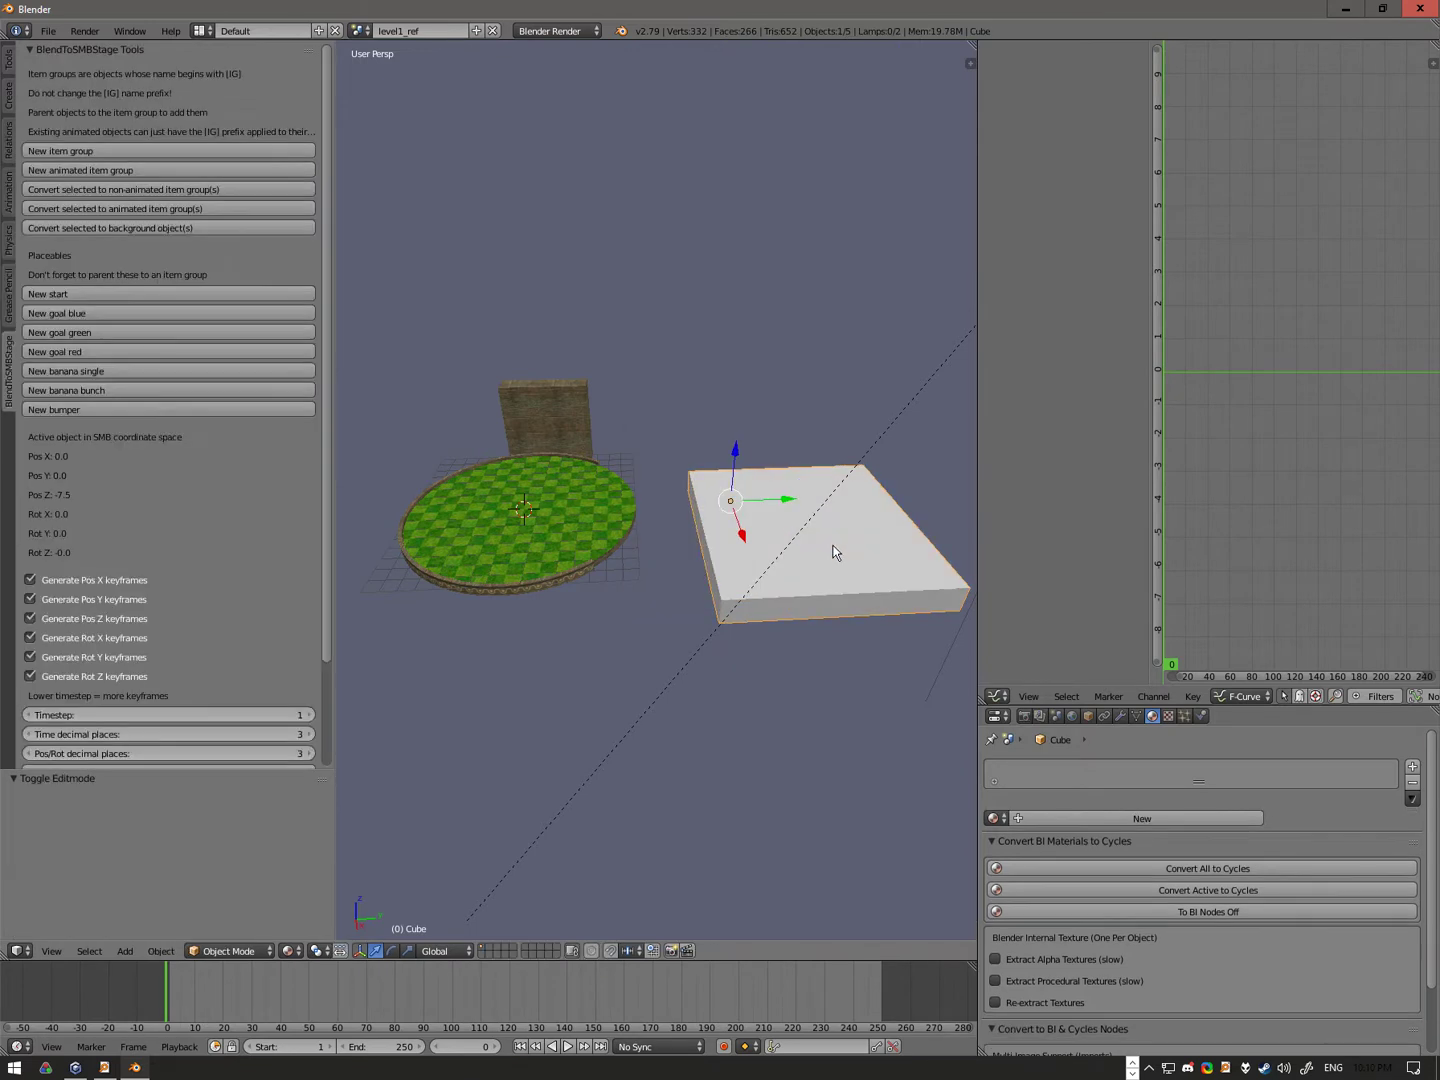
shift+middle_drag(835, 554, 441, 495)
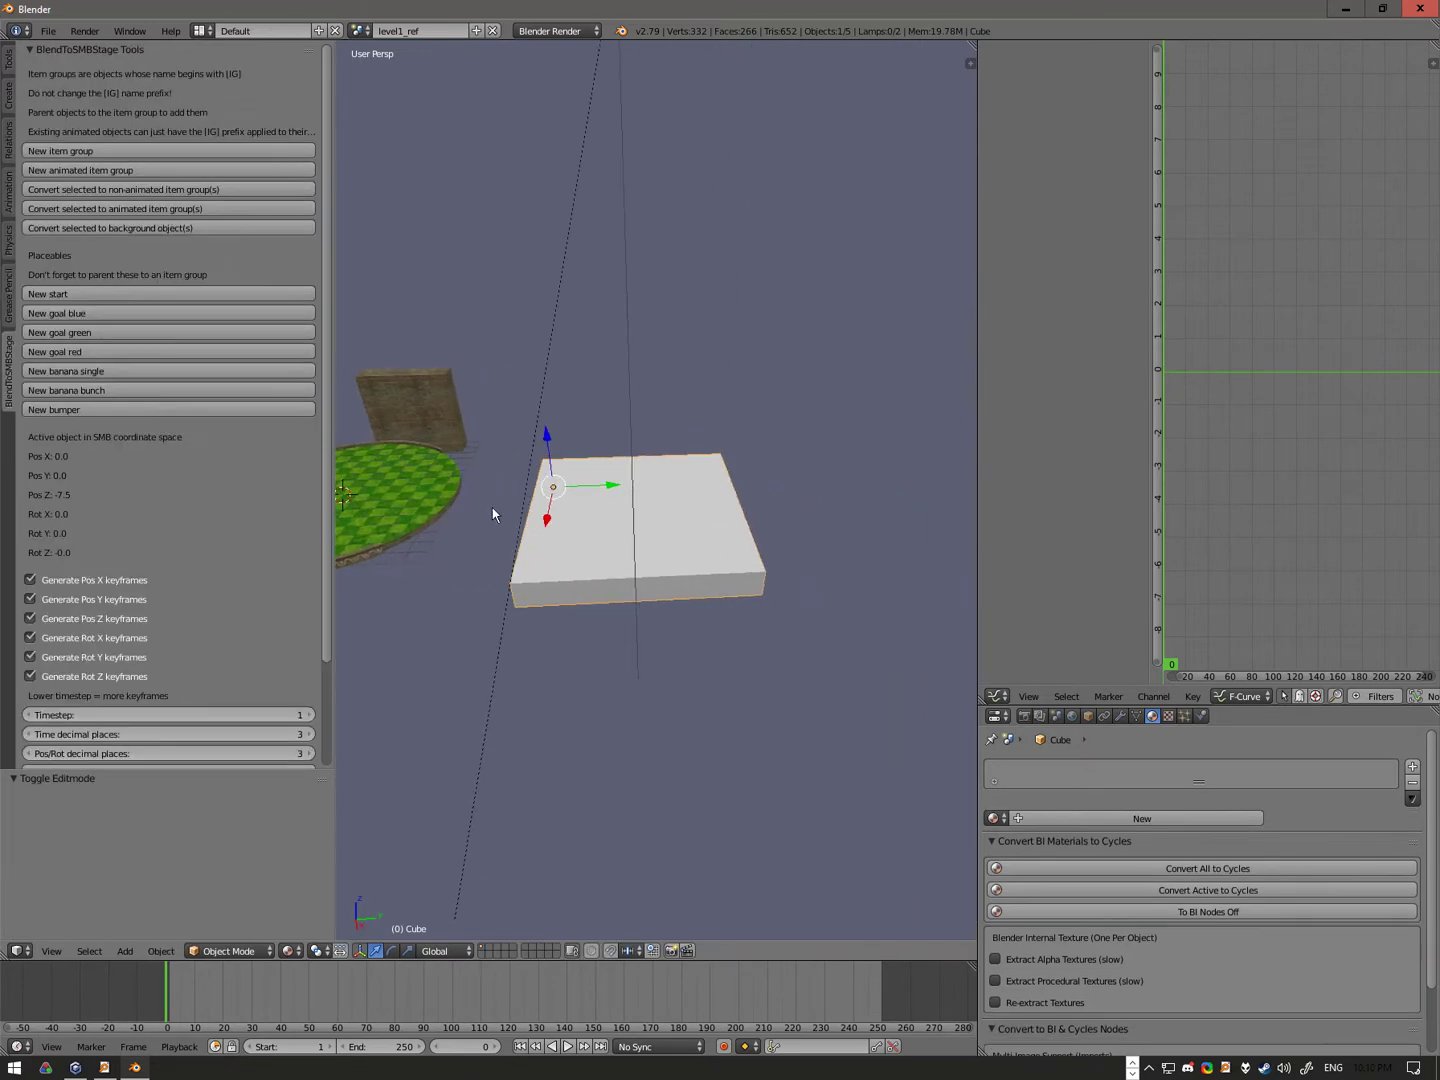
key(a)
Step: Add another cube and move it 20 along Y
key(space)
text(add cub)
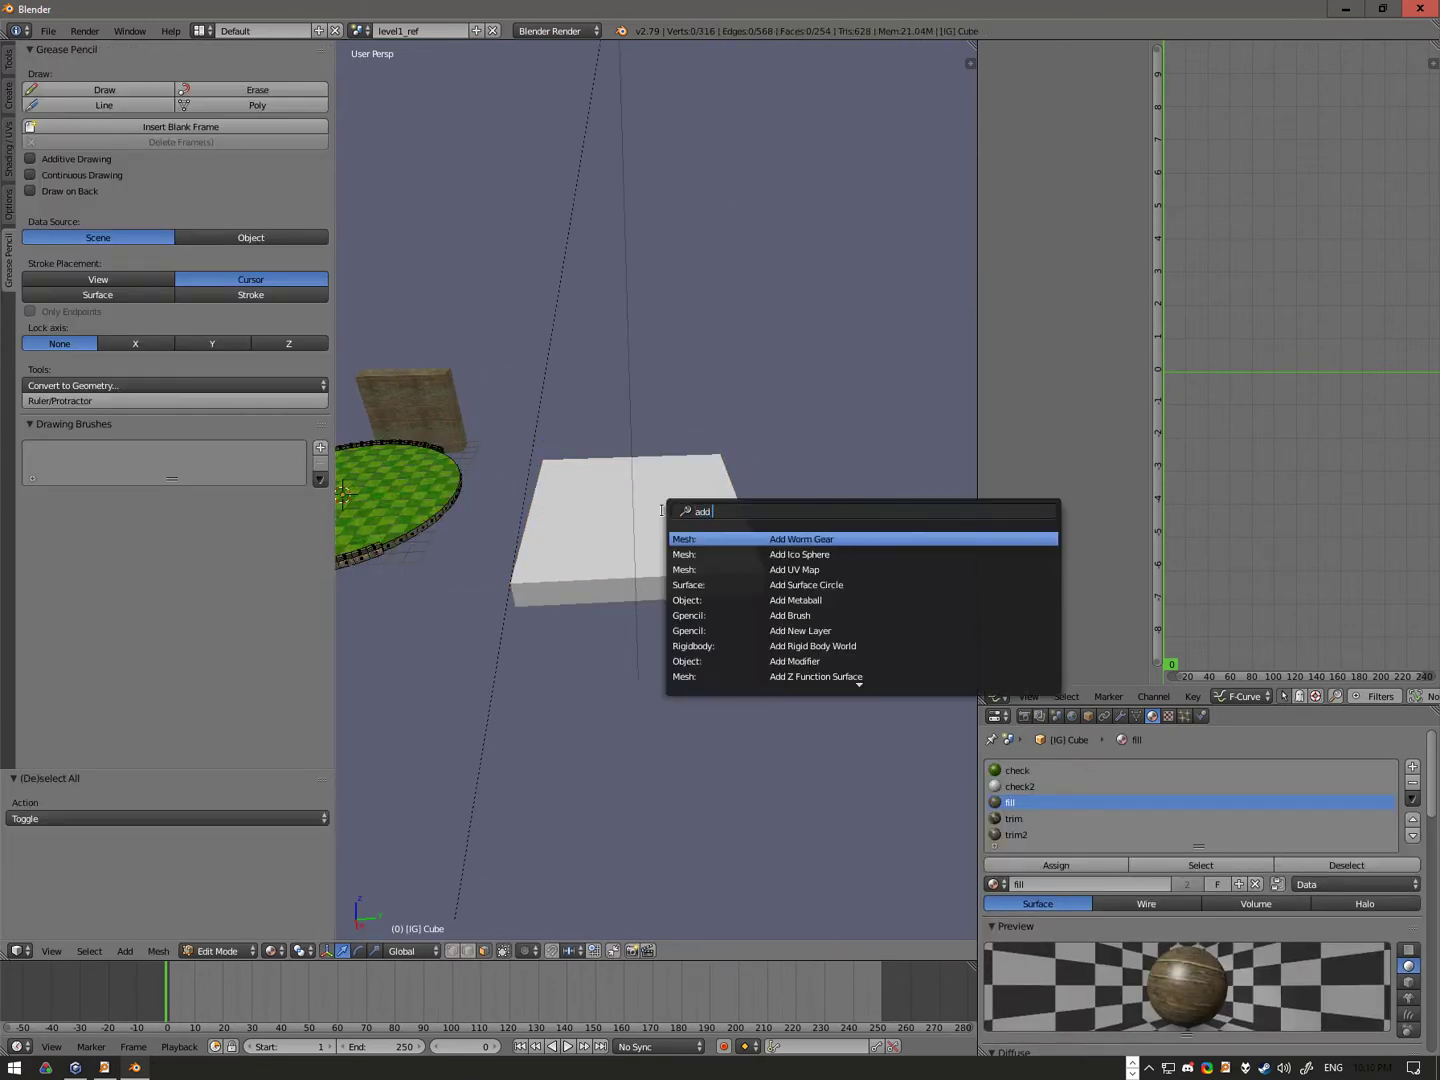
click(805, 541)
scroll(806, 541, down, 2)
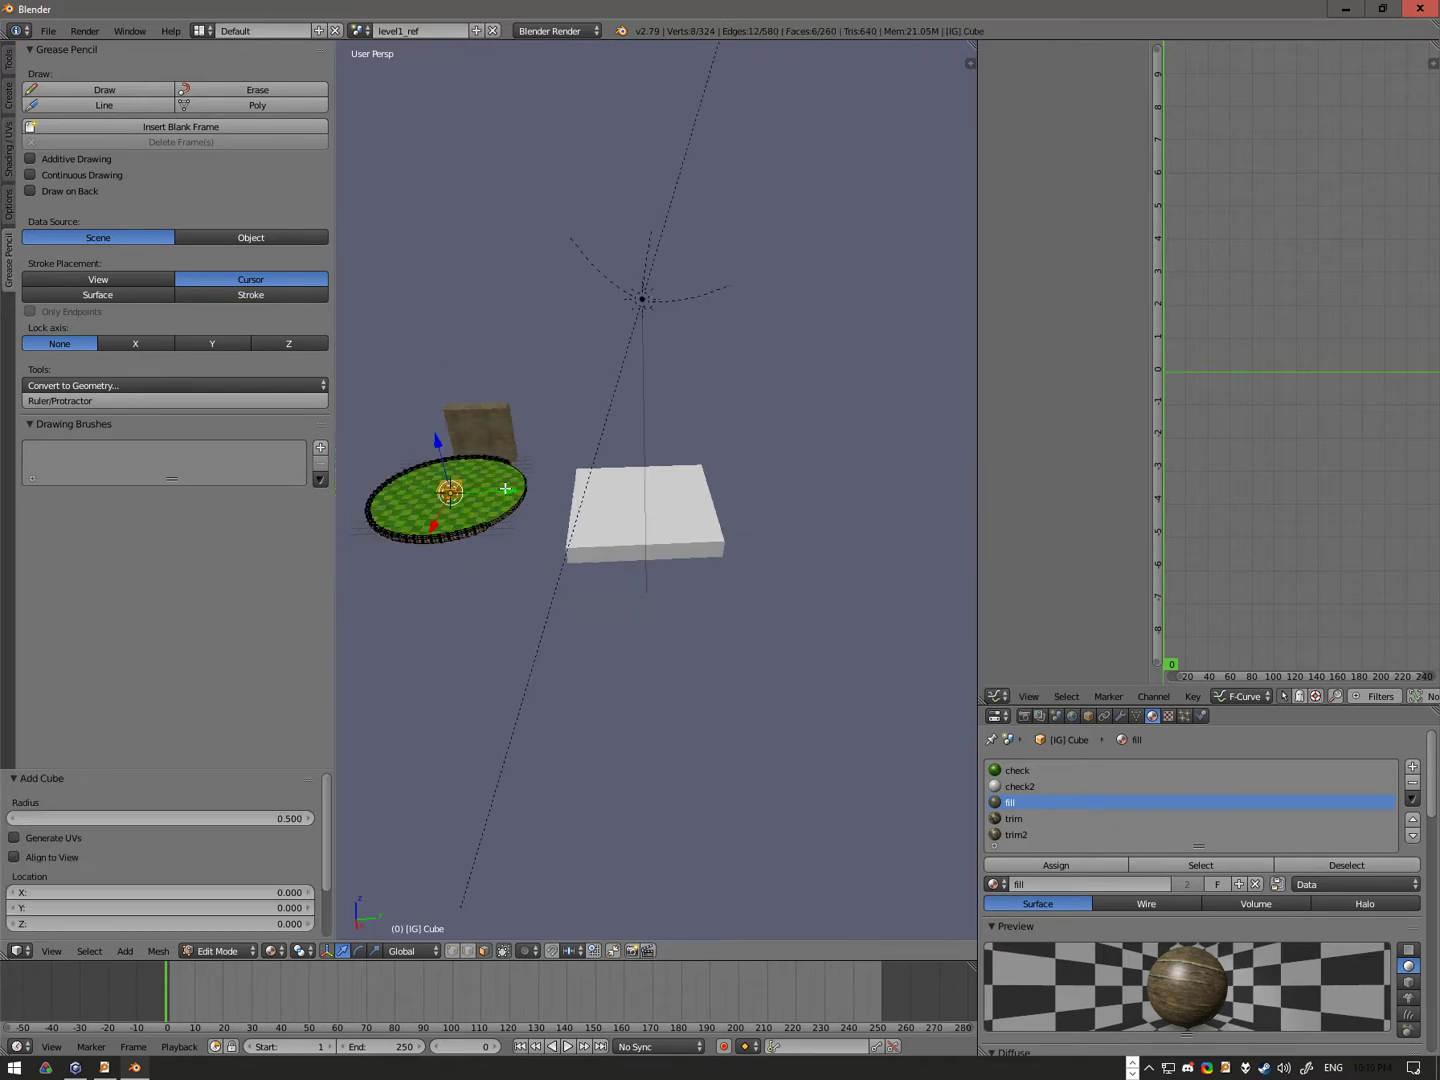
text(gy20)
key(Return)
Step: Flatten the new cube into an 8×8 slab with fixed height and unwrap its UVs
text(s4)
key(shift+z)
key(BackSpace)
text(8)
key(Return)
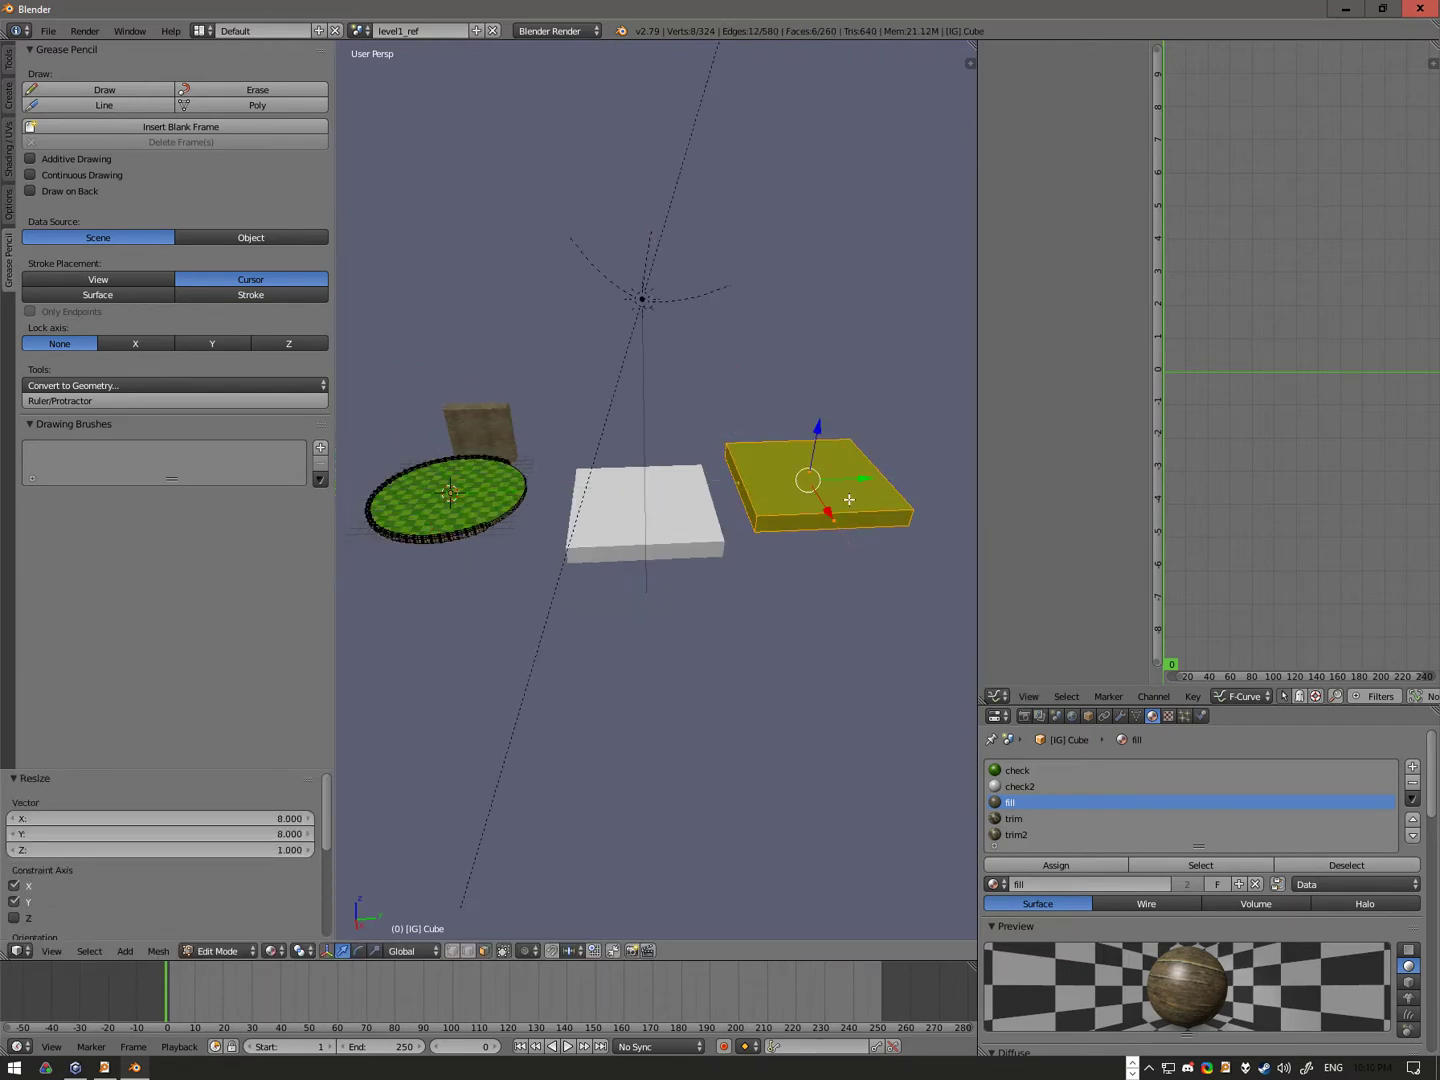
key(u)
click(761, 440)
key(Tab)
middle_drag(760, 440, 678, 515)
Step: Raise the white cube along Z, double its mesh in X and Y, then select the green slab
right_click(702, 501)
scroll(702, 502, up, 3)
key(g)
key(z)
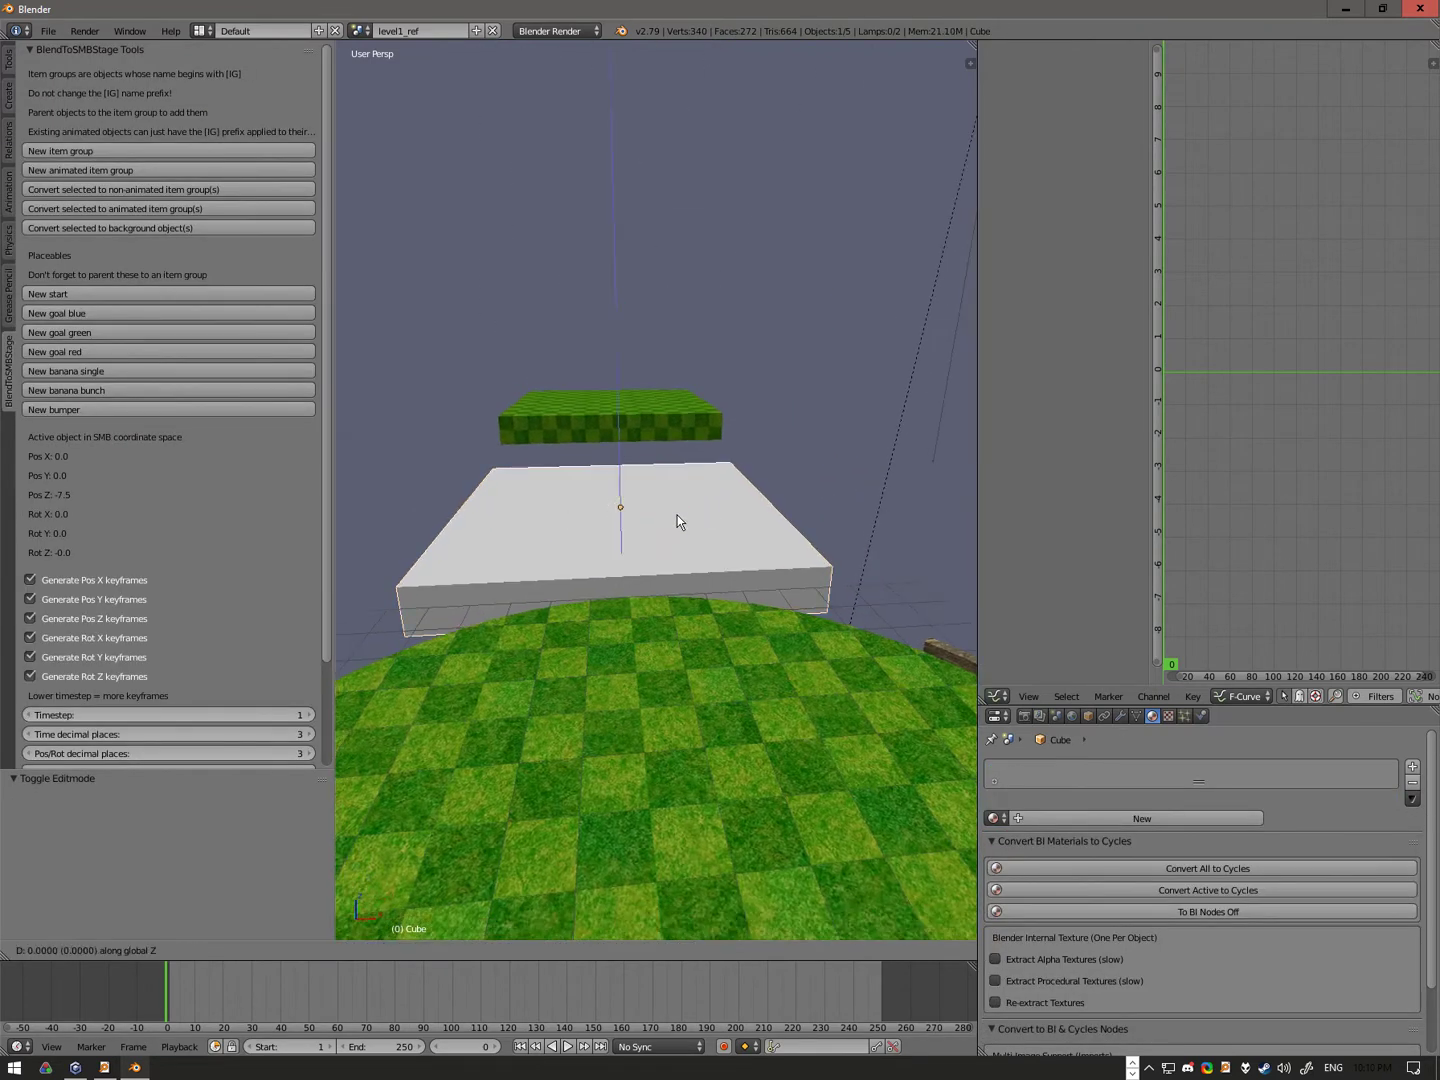
click(679, 465)
key(Tab)
key(s)
key(shift+z)
key(2)
key(Return)
key(Tab)
scroll(789, 524, down, 3)
middle_drag(789, 524, 603, 567)
right_click(768, 549)
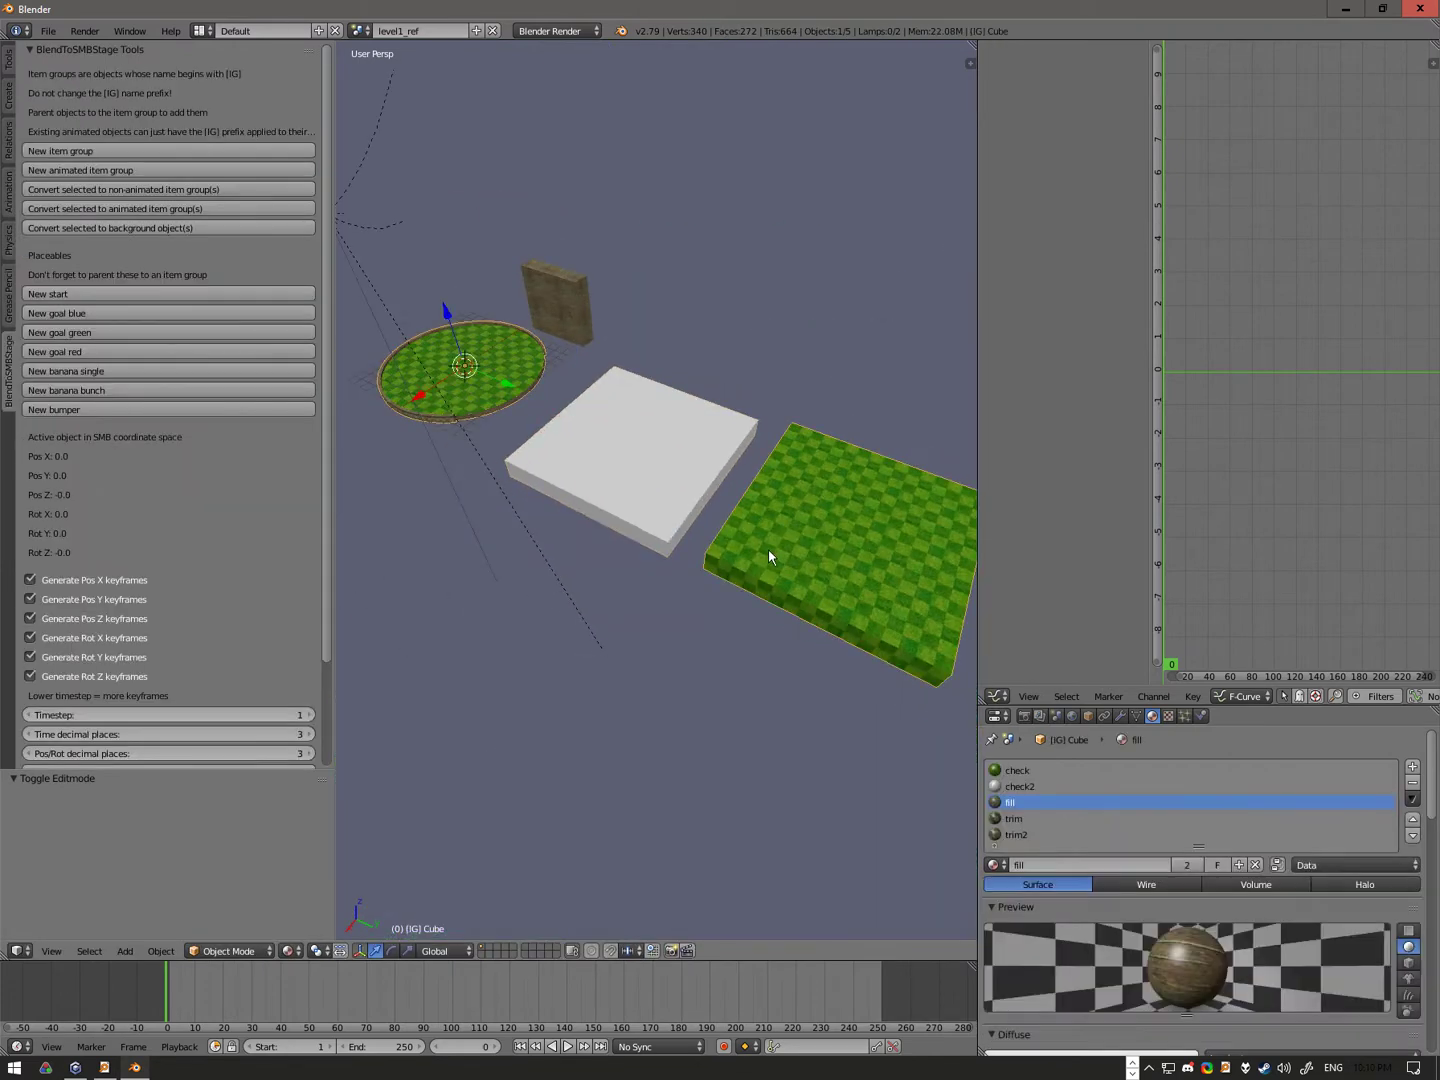
Step: Move the white cube 2 along Y, down 1 along Z, then 1.5 and 1.0 along X
middle_drag(769, 549, 659, 472)
right_click(648, 463)
ctrl+drag(599, 434, 543, 445)
ctrl+drag(481, 385, 481, 401)
middle_drag(481, 402, 679, 453)
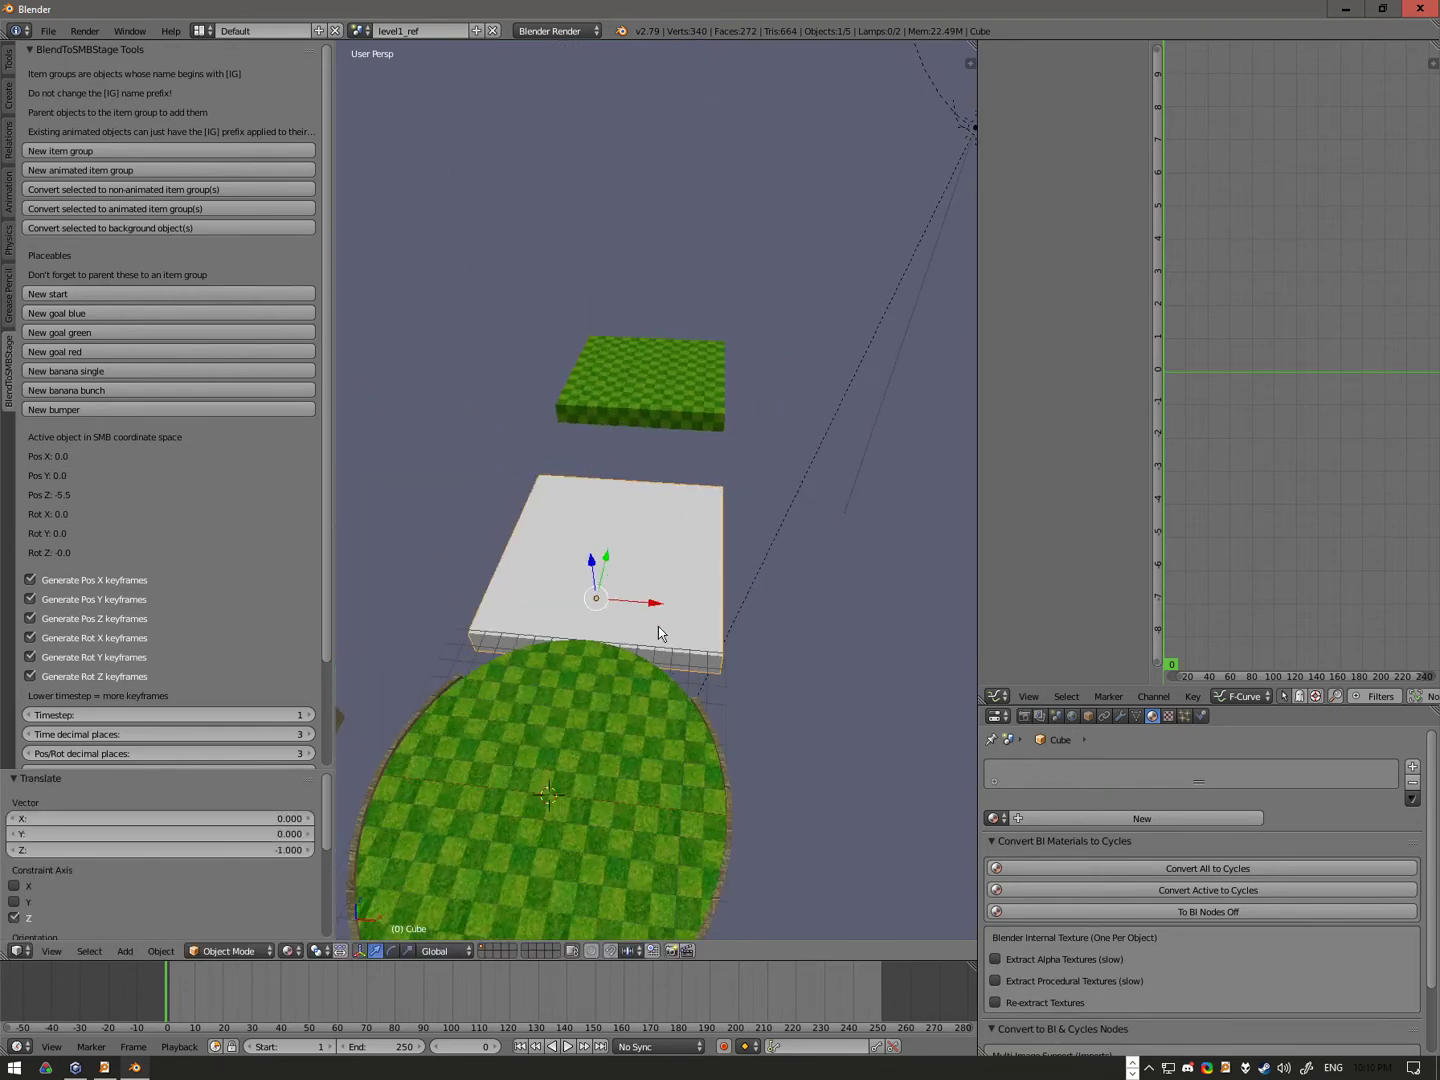
key(g)
key(x)
click(705, 613)
key(g)
key(x)
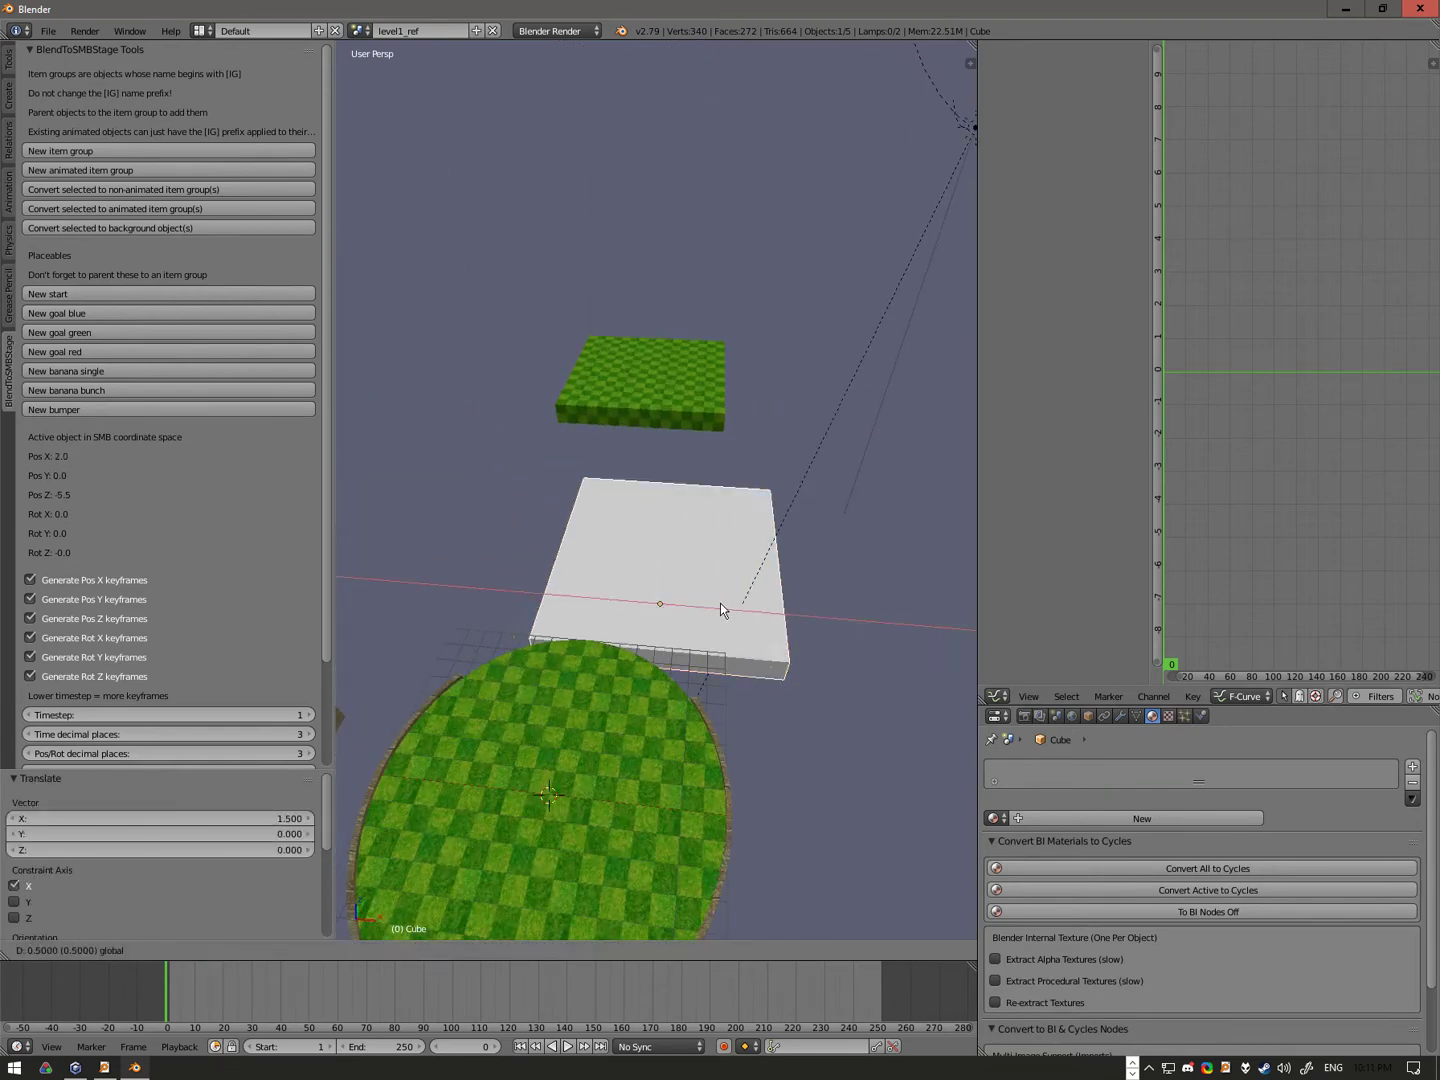
click(733, 609)
Step: Set the scene frame rate to 60 fps and the end frame to 240
click(1023, 715)
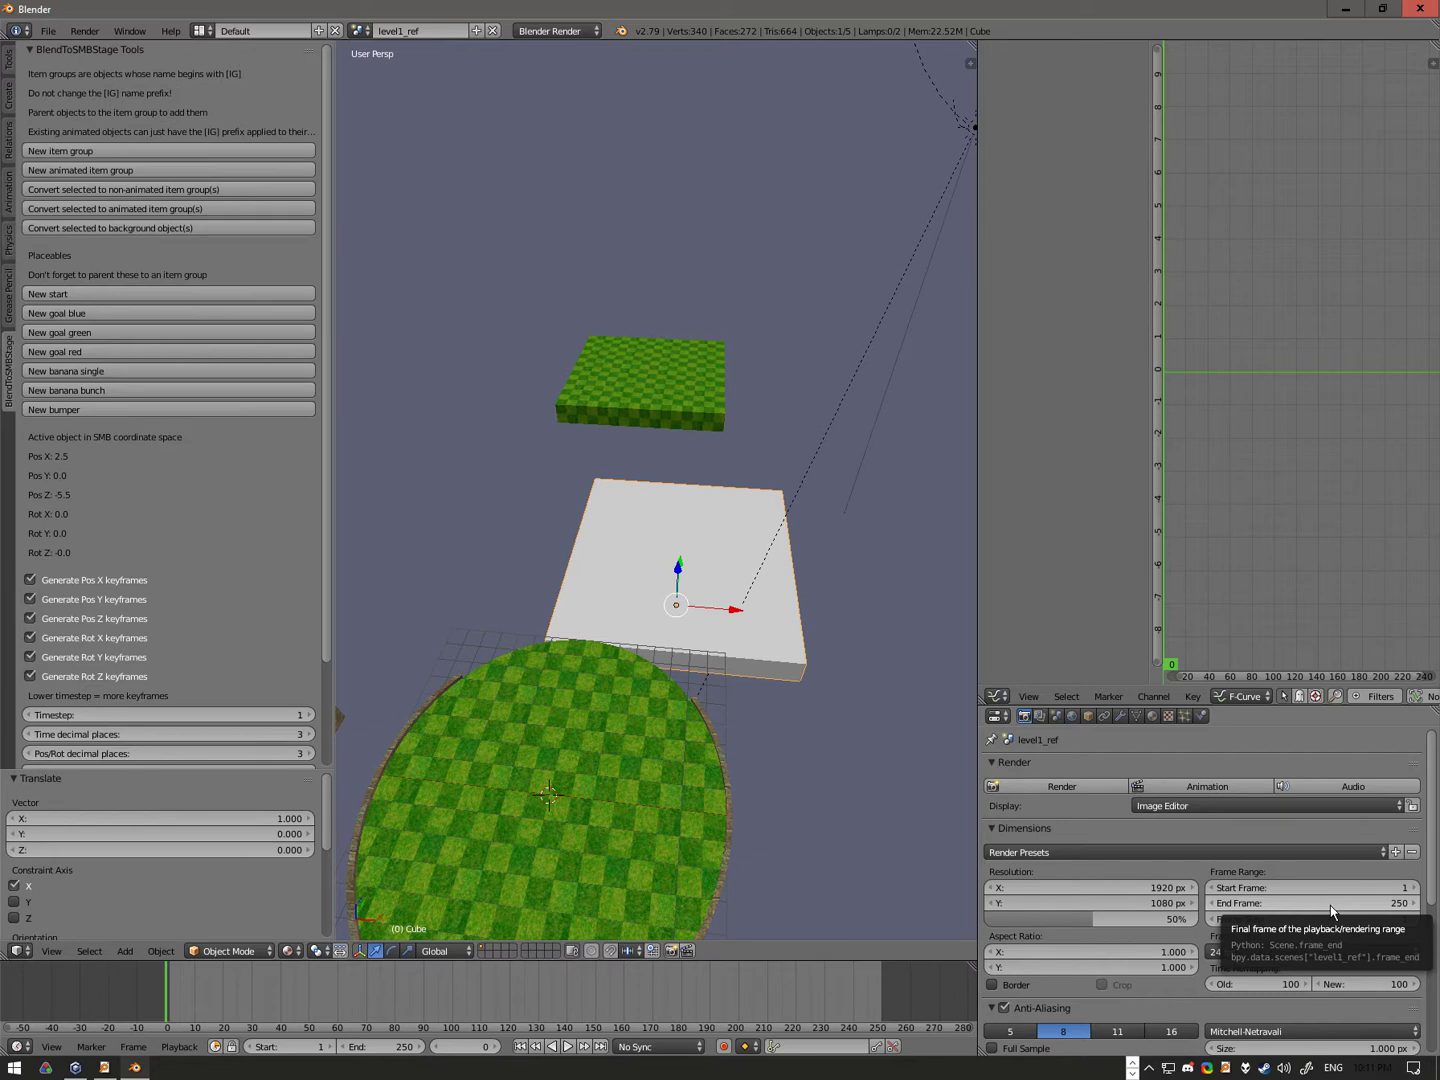
click(1265, 951)
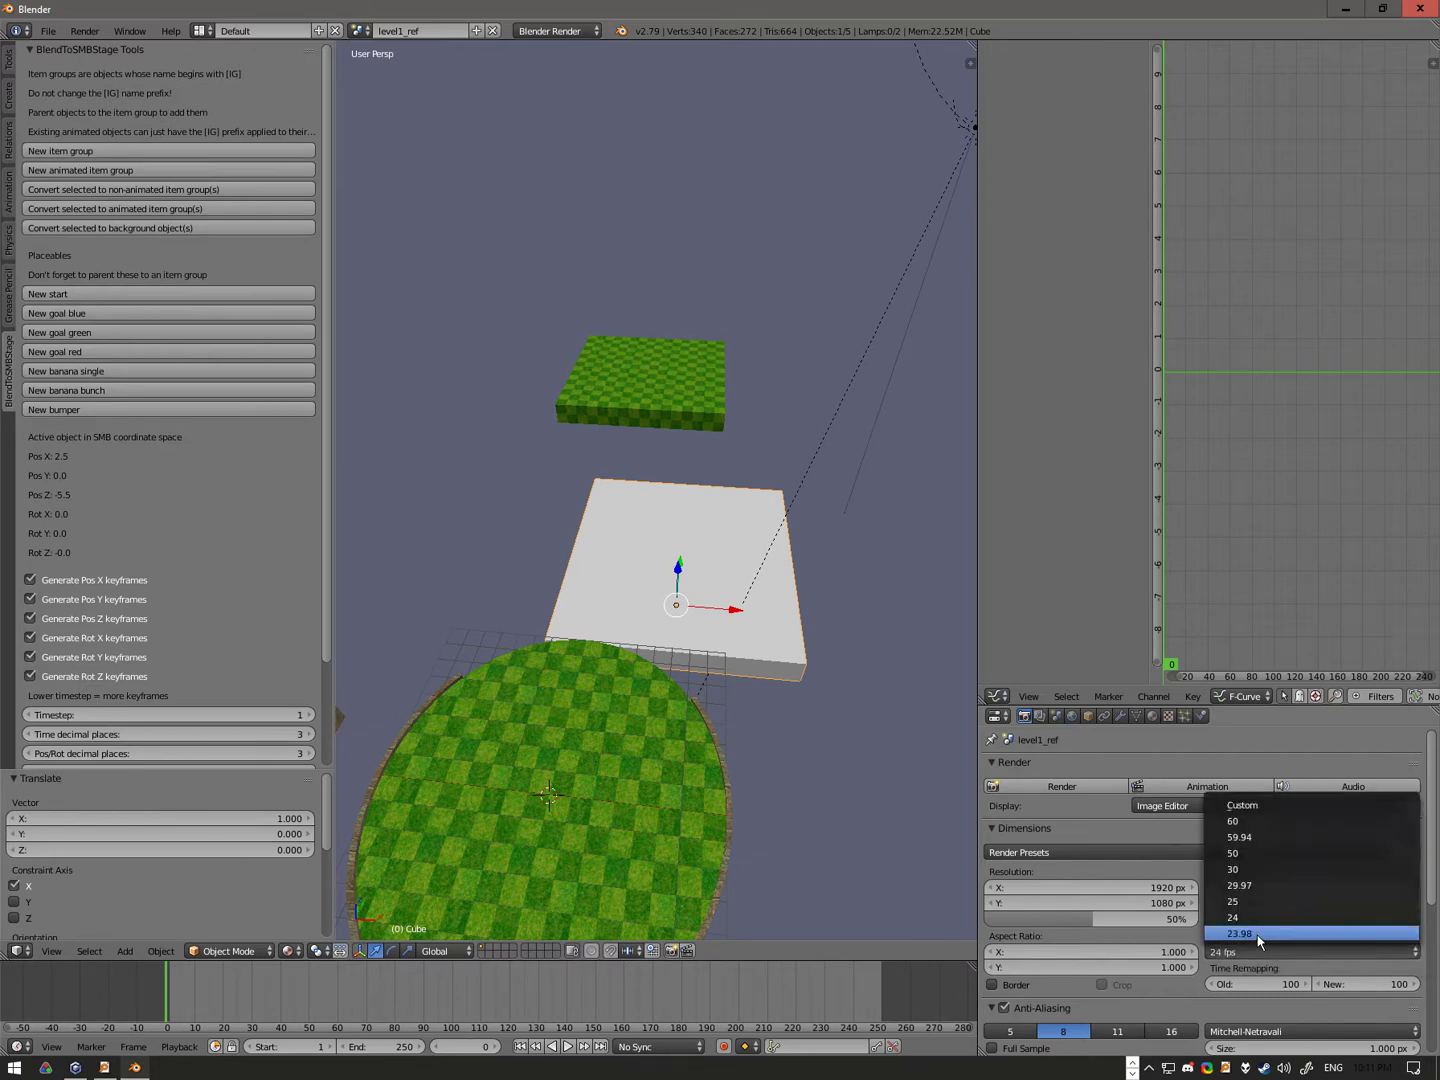
click(1263, 823)
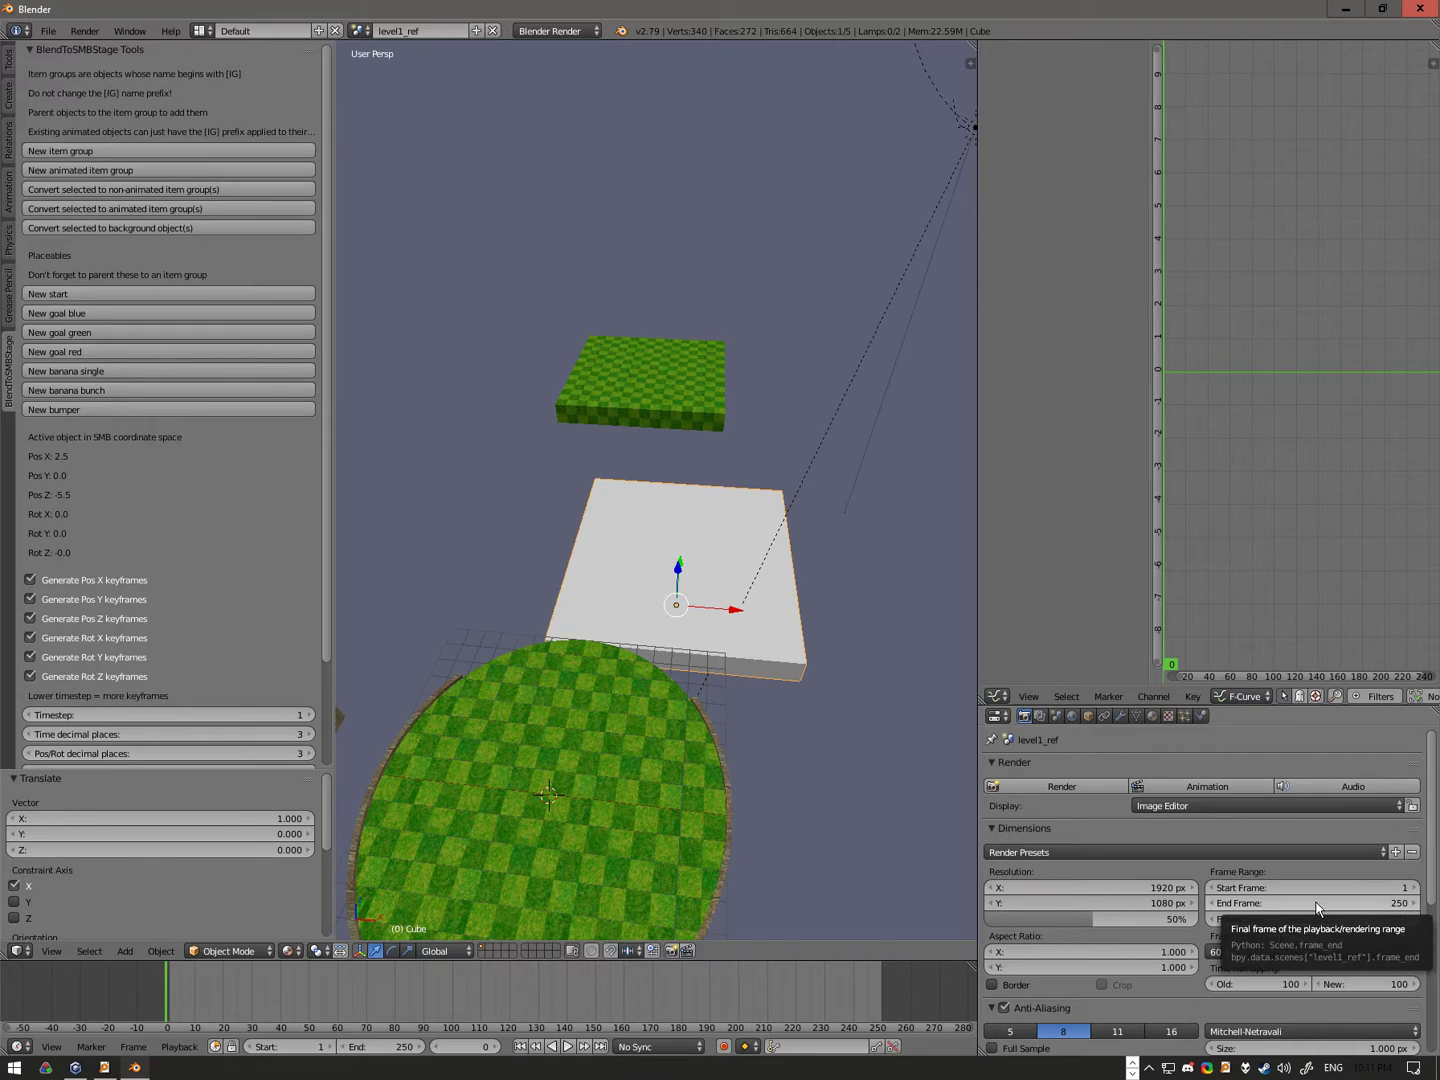
click(1315, 905)
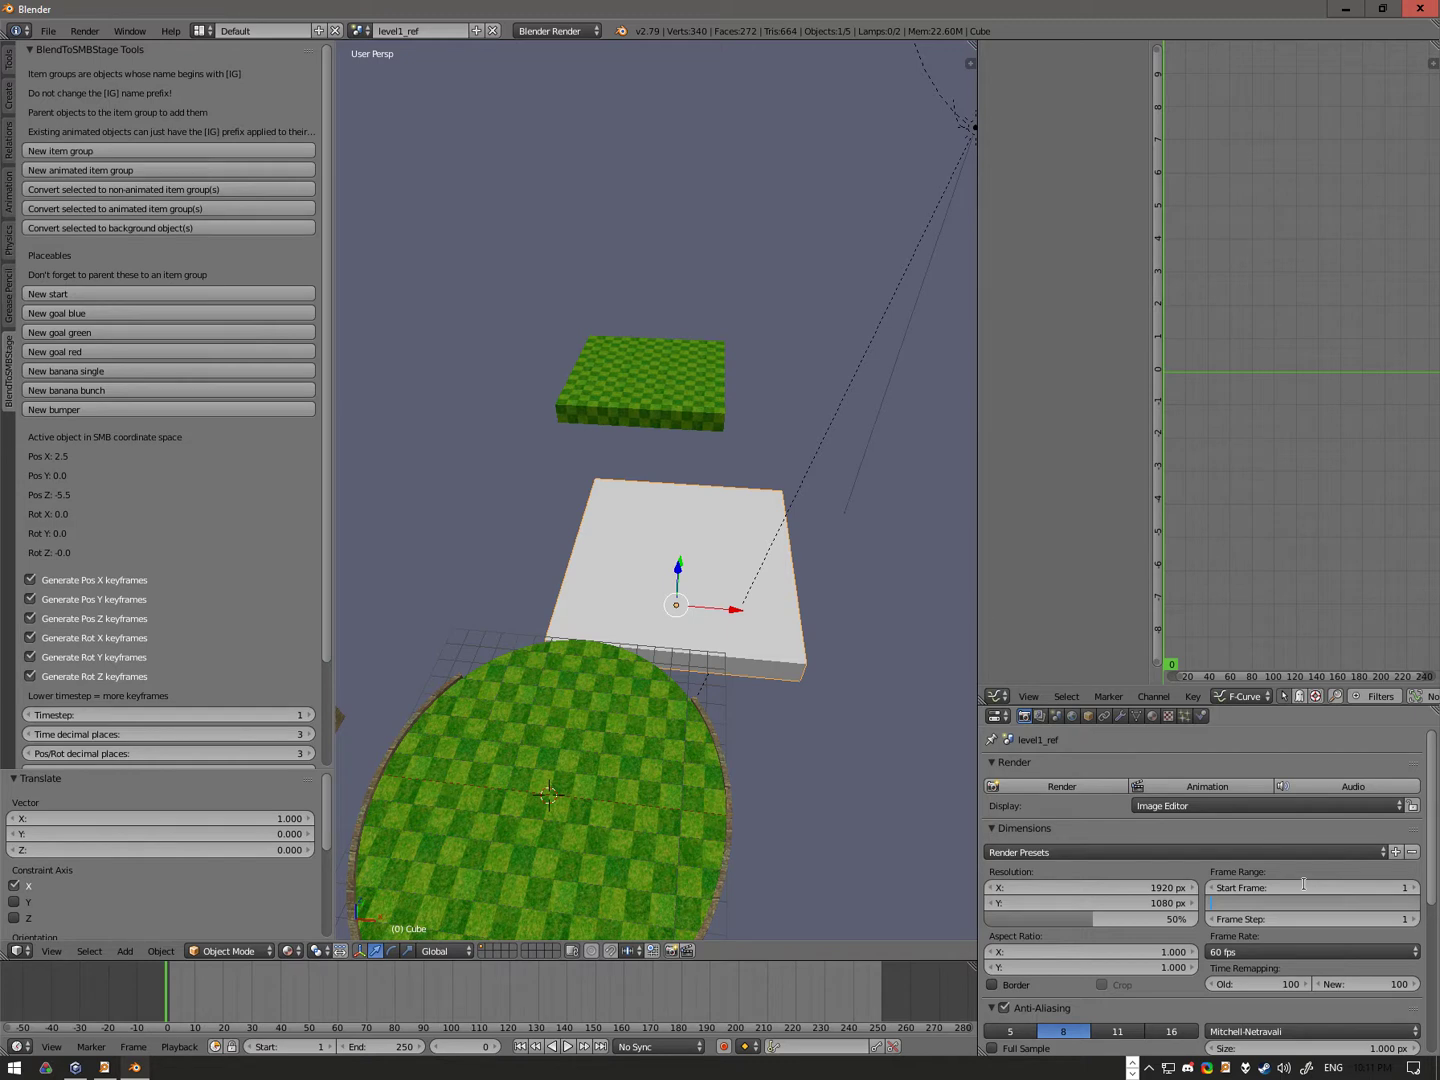
text(40)
key(Return)
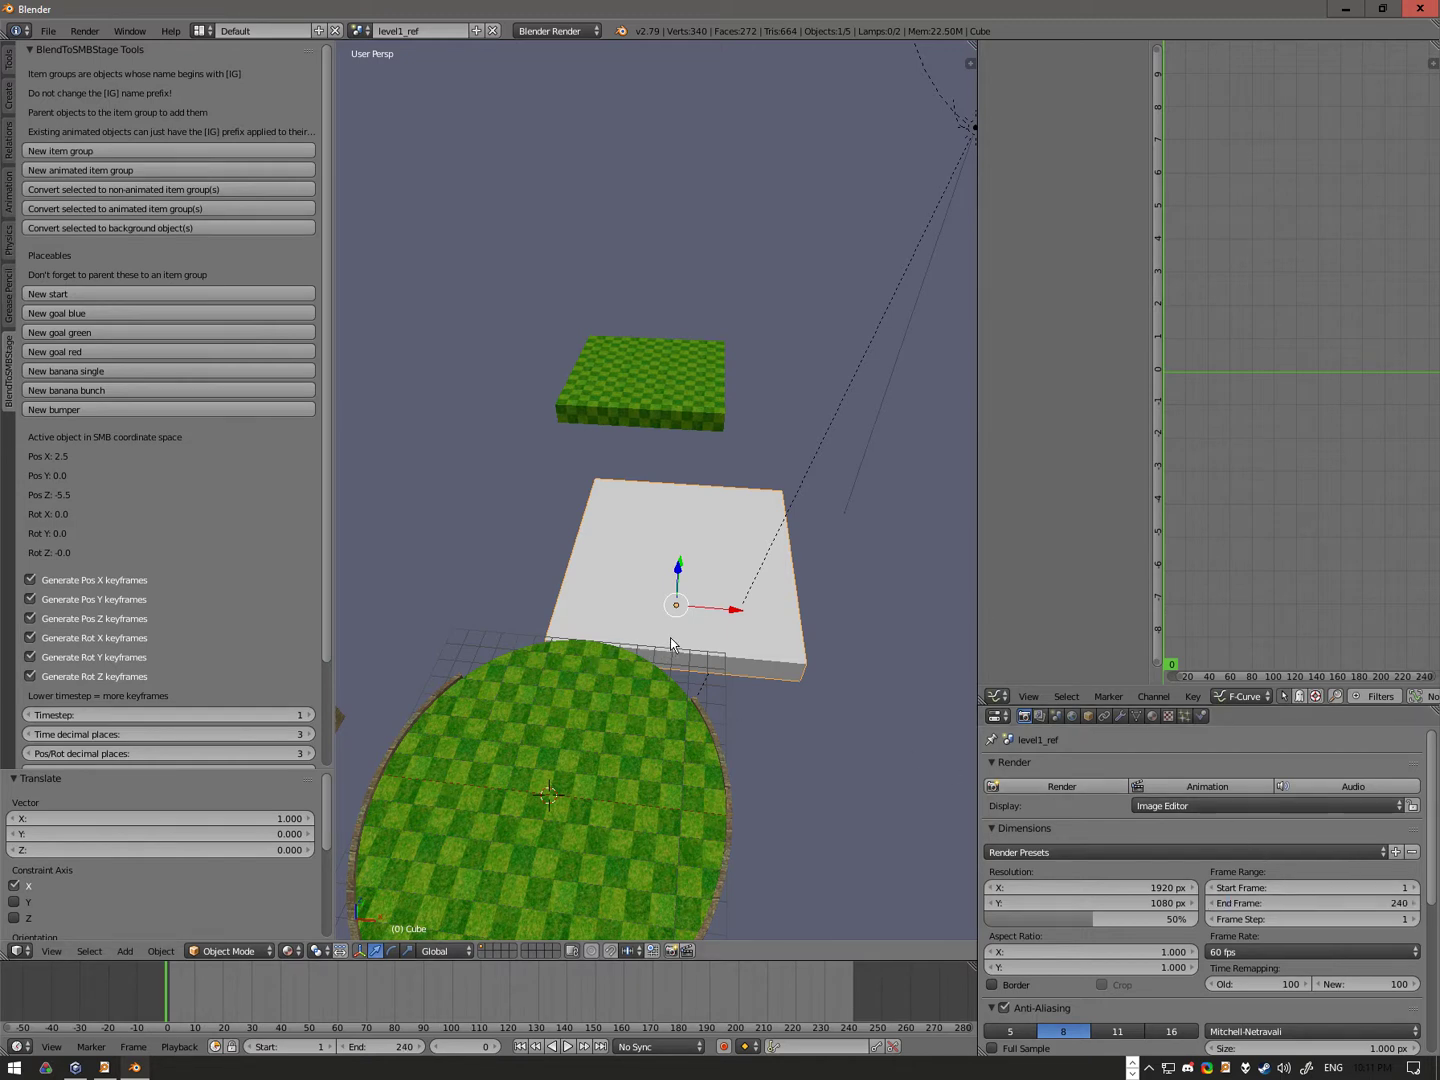
middle_drag(671, 634, 687, 642)
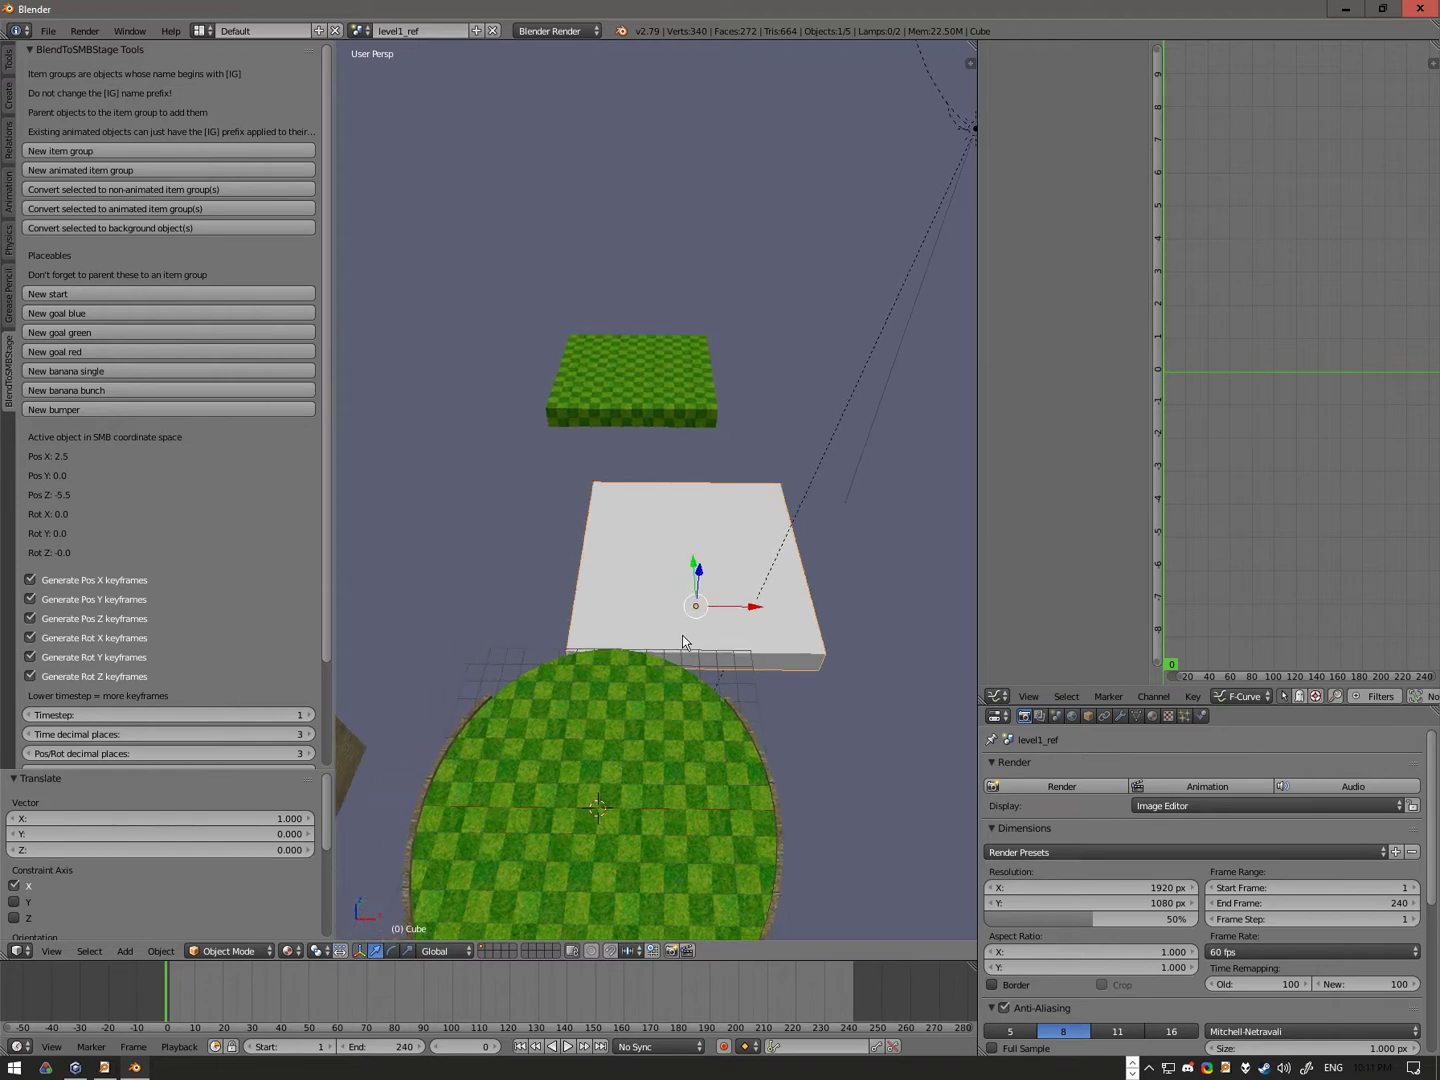
Step: Insert LocRot keyframes on the cube at the start and at frame 240
key(i)
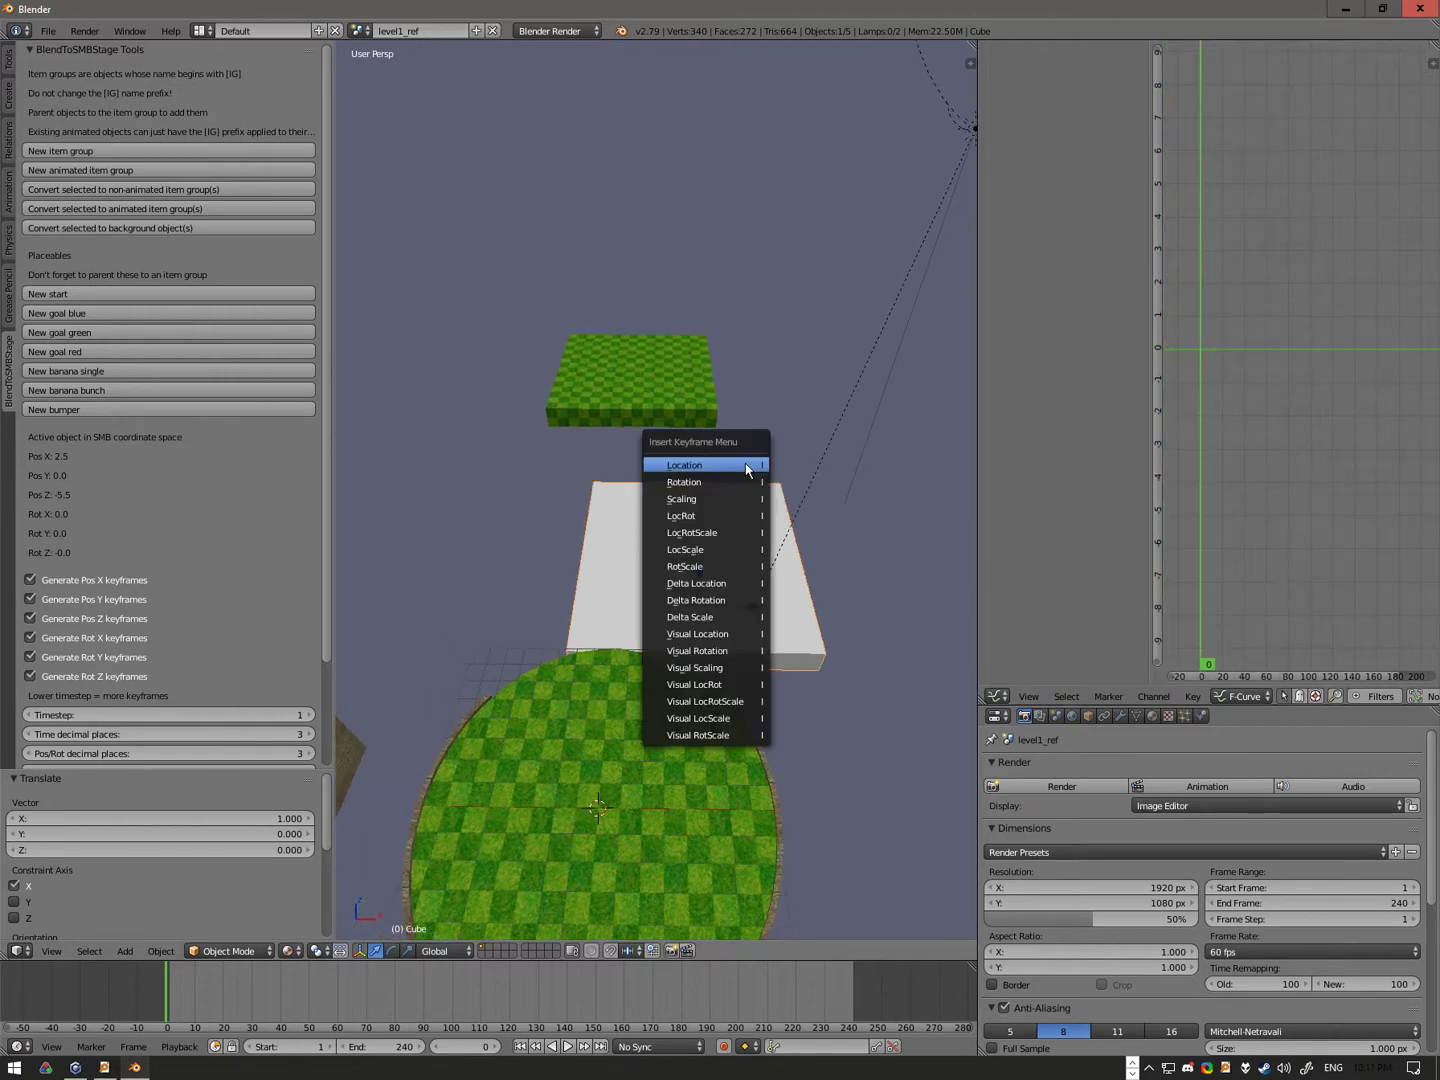
click(711, 518)
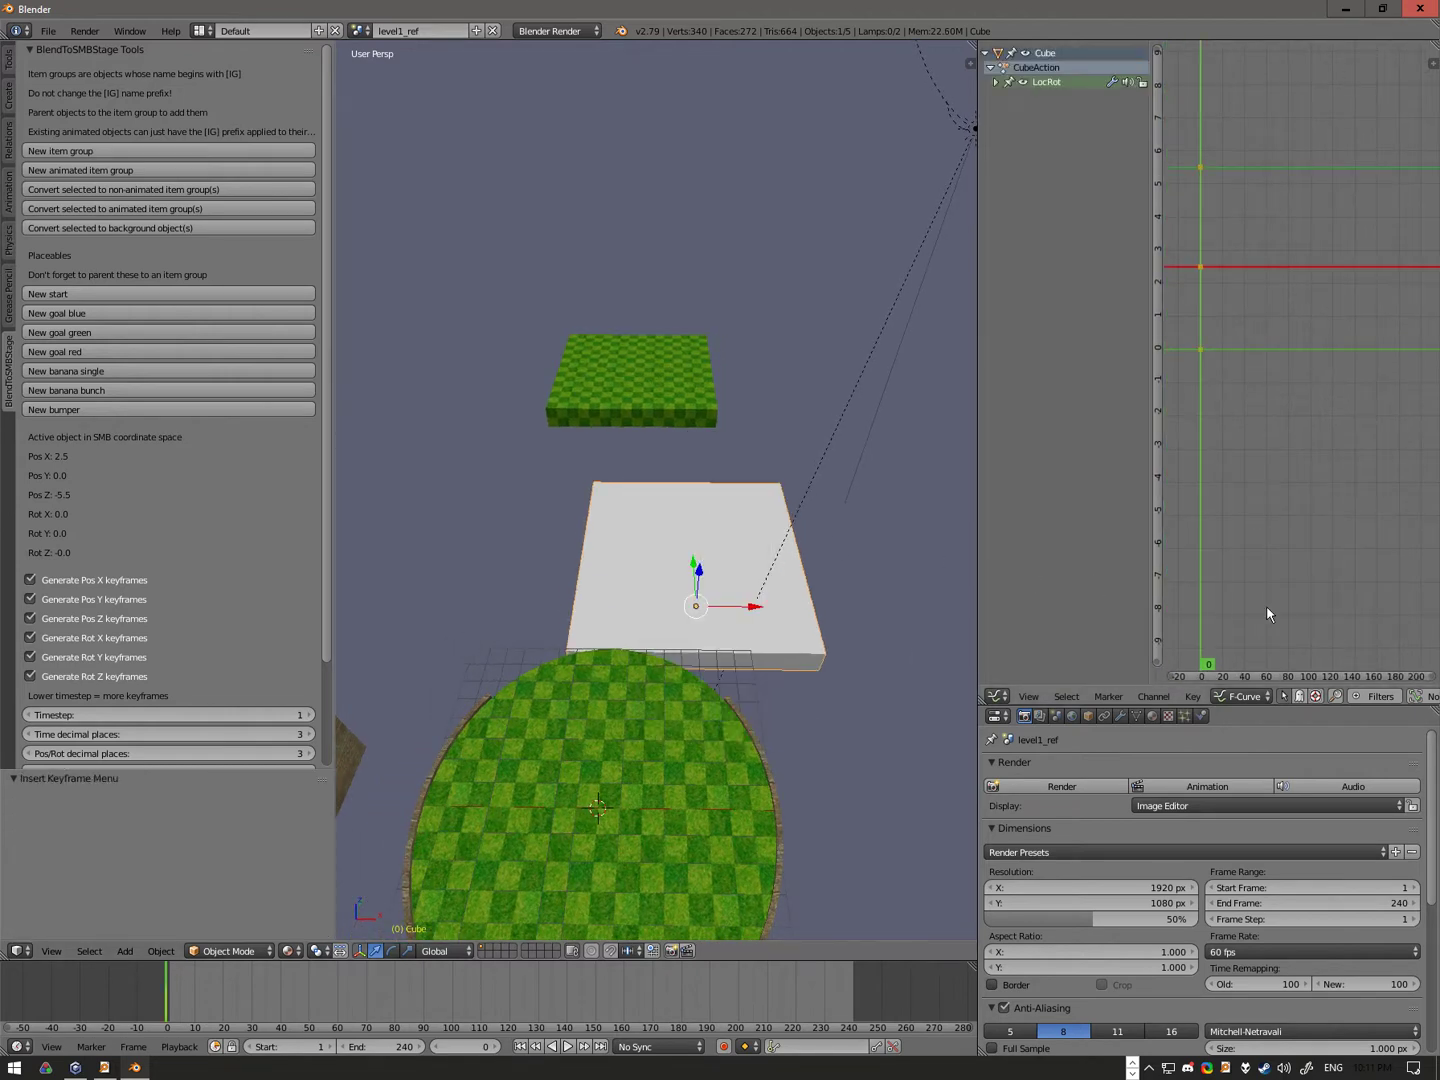
drag(1222, 595, 1351, 620)
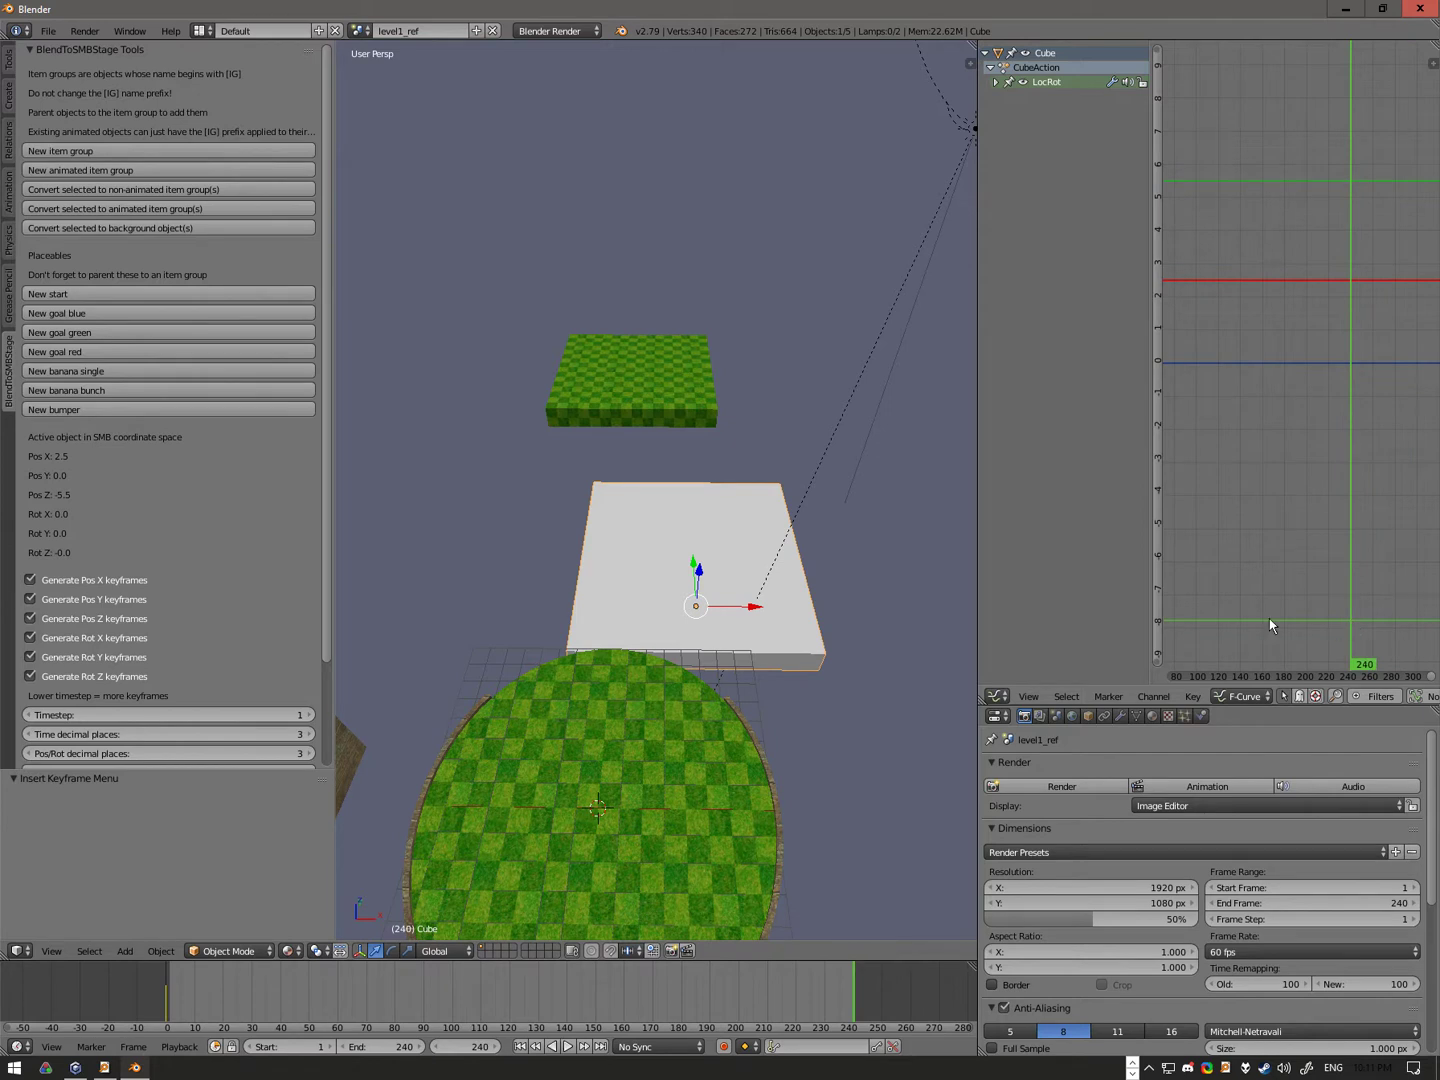
key(i)
click(640, 420)
key(Home)
Step: At frame 120, move the cube left along X and insert a LocRot keyframe
click(1294, 451)
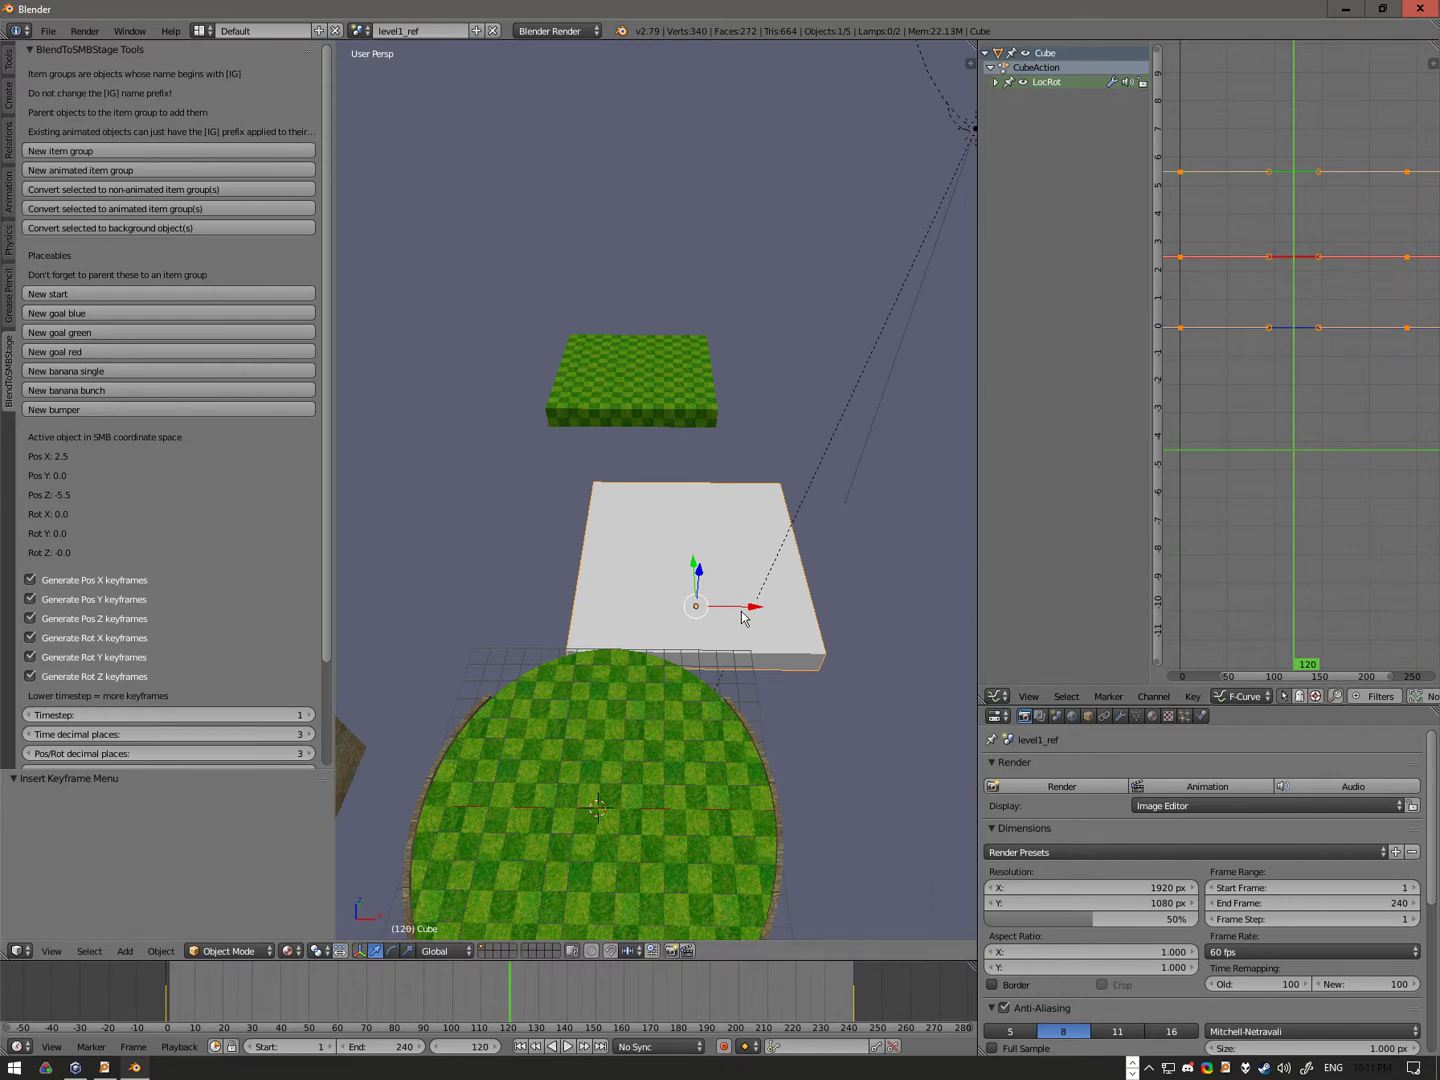
key(KP_7)
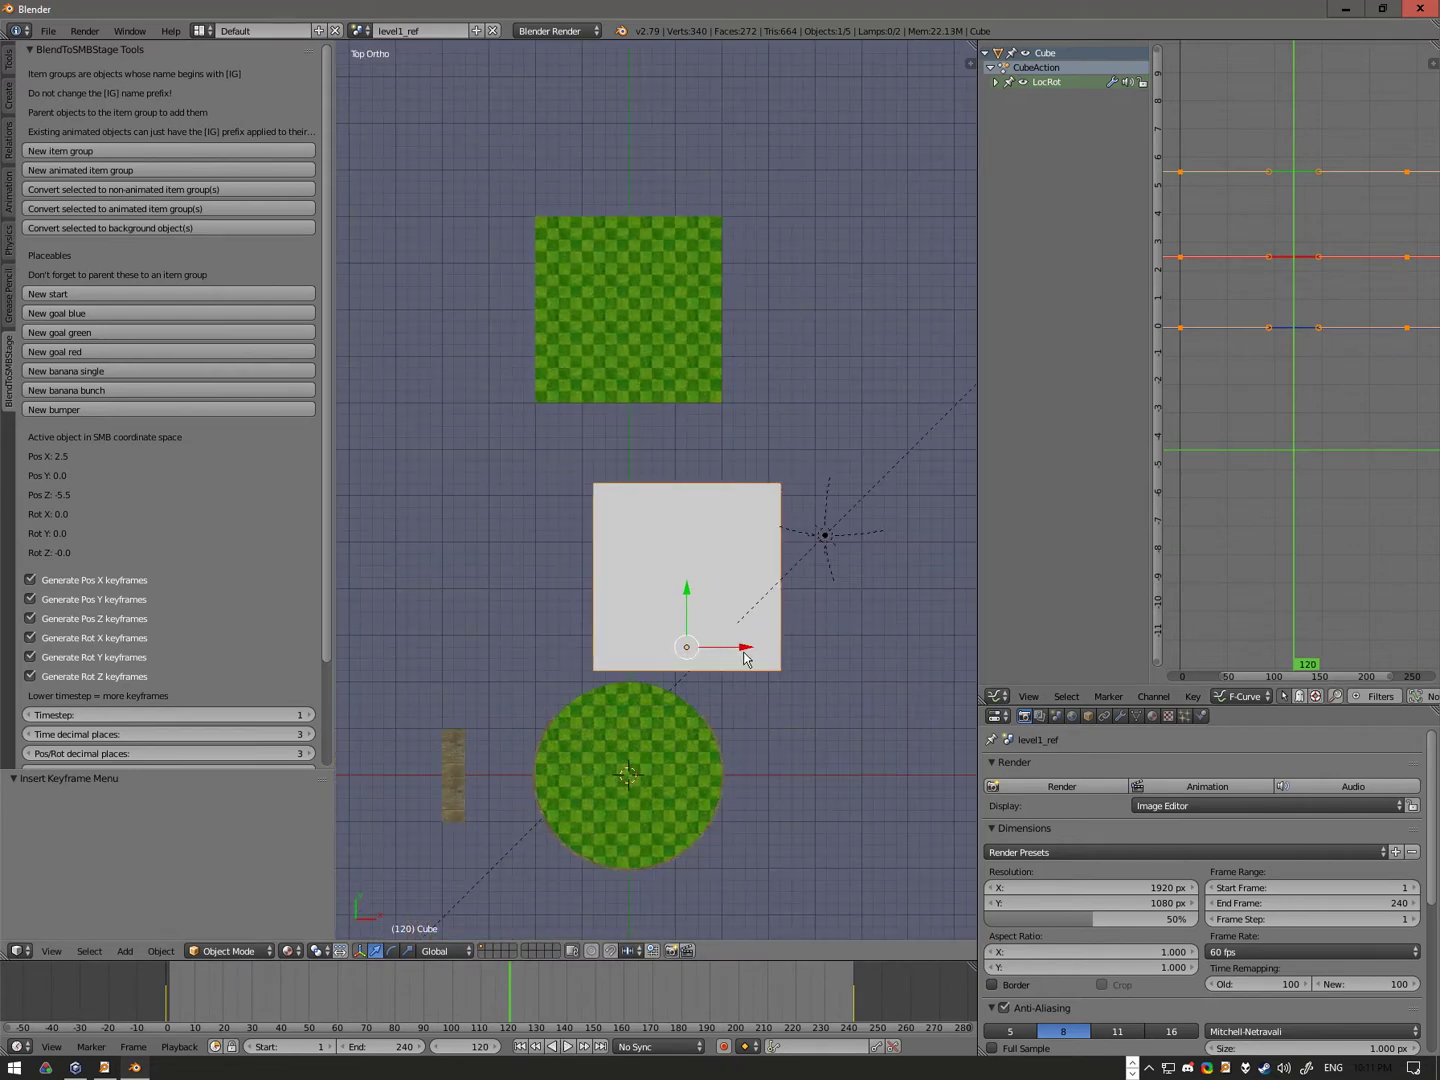
scroll(737, 661, up, 1)
scroll(734, 661, up, 1)
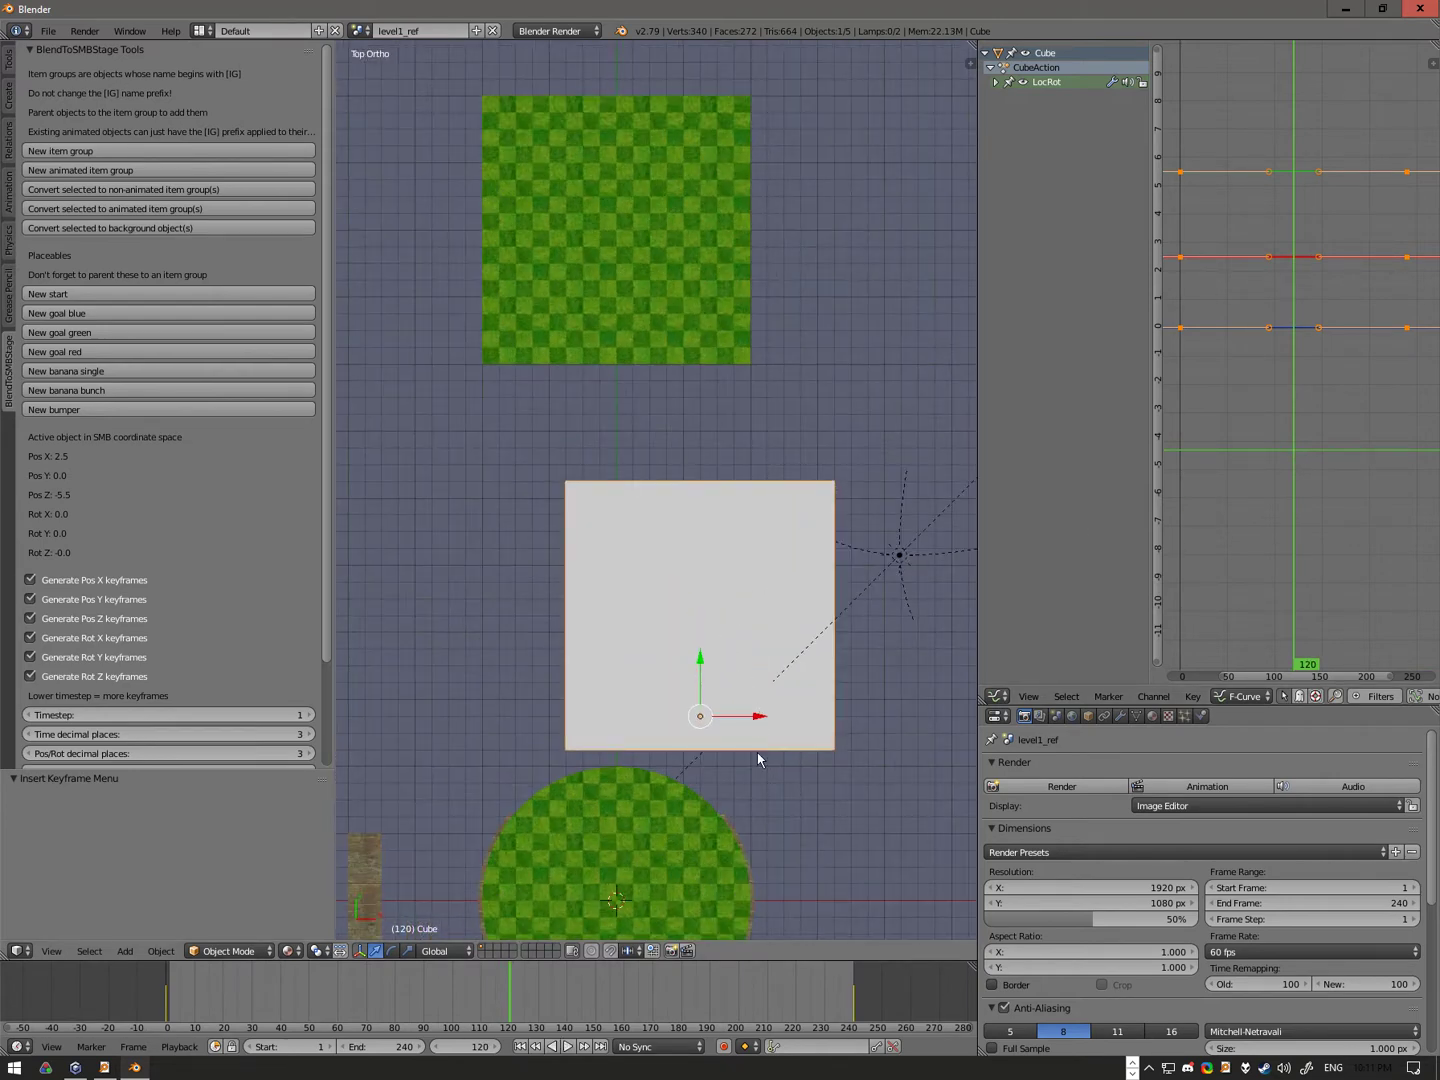
key(g)
key(x)
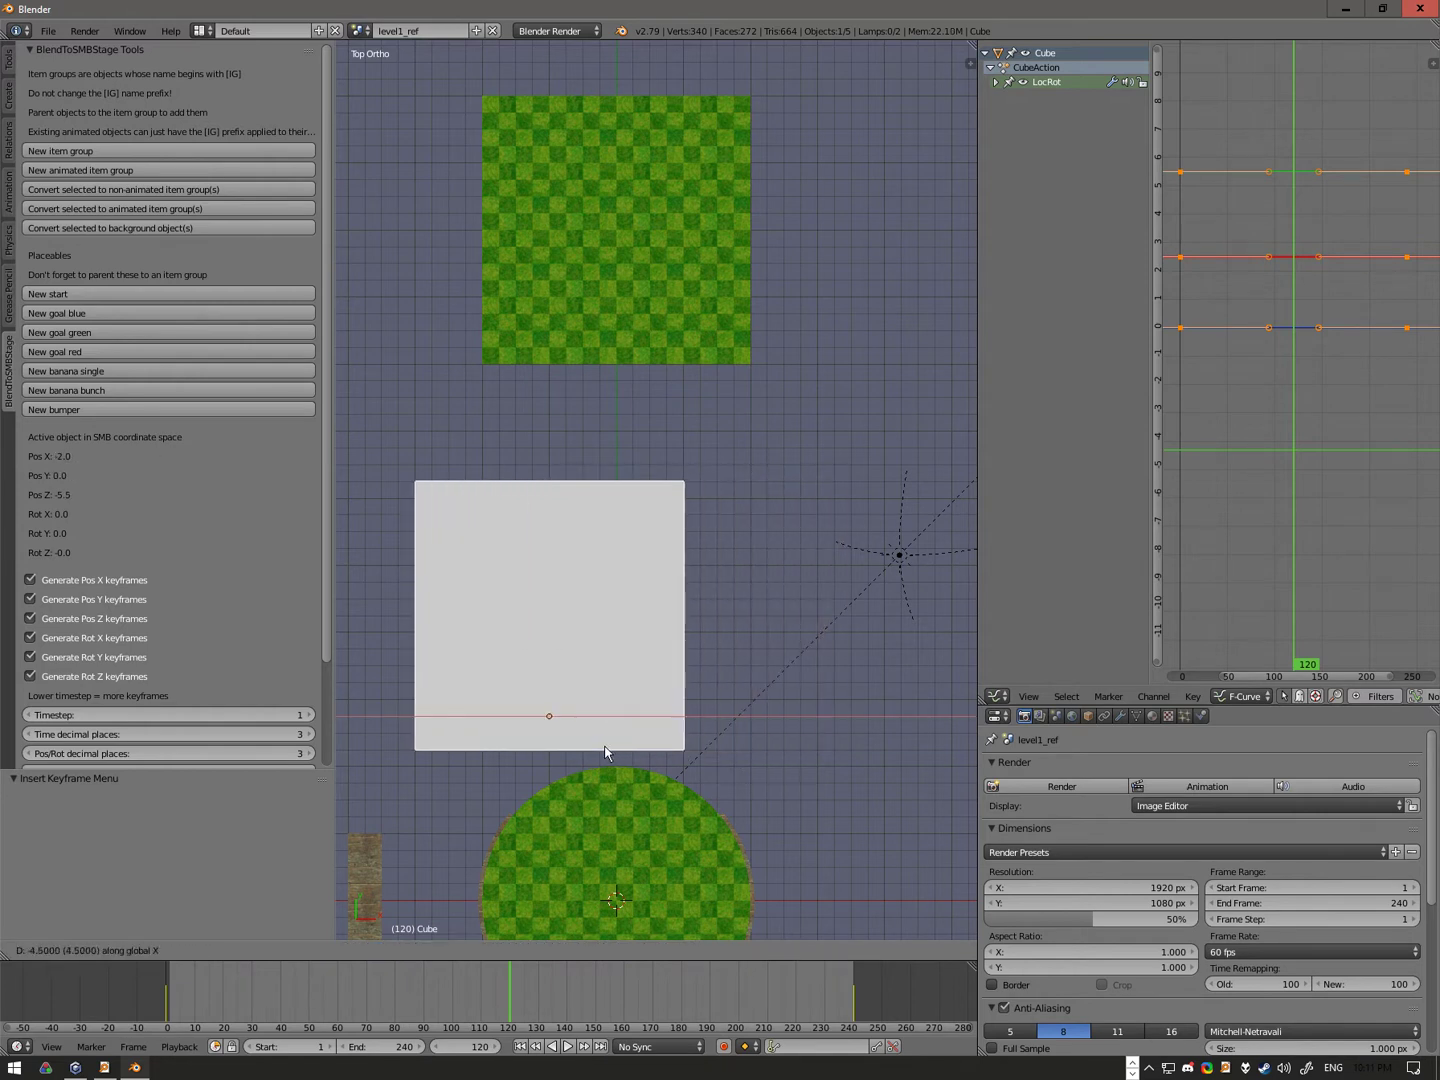
click(595, 752)
key(i)
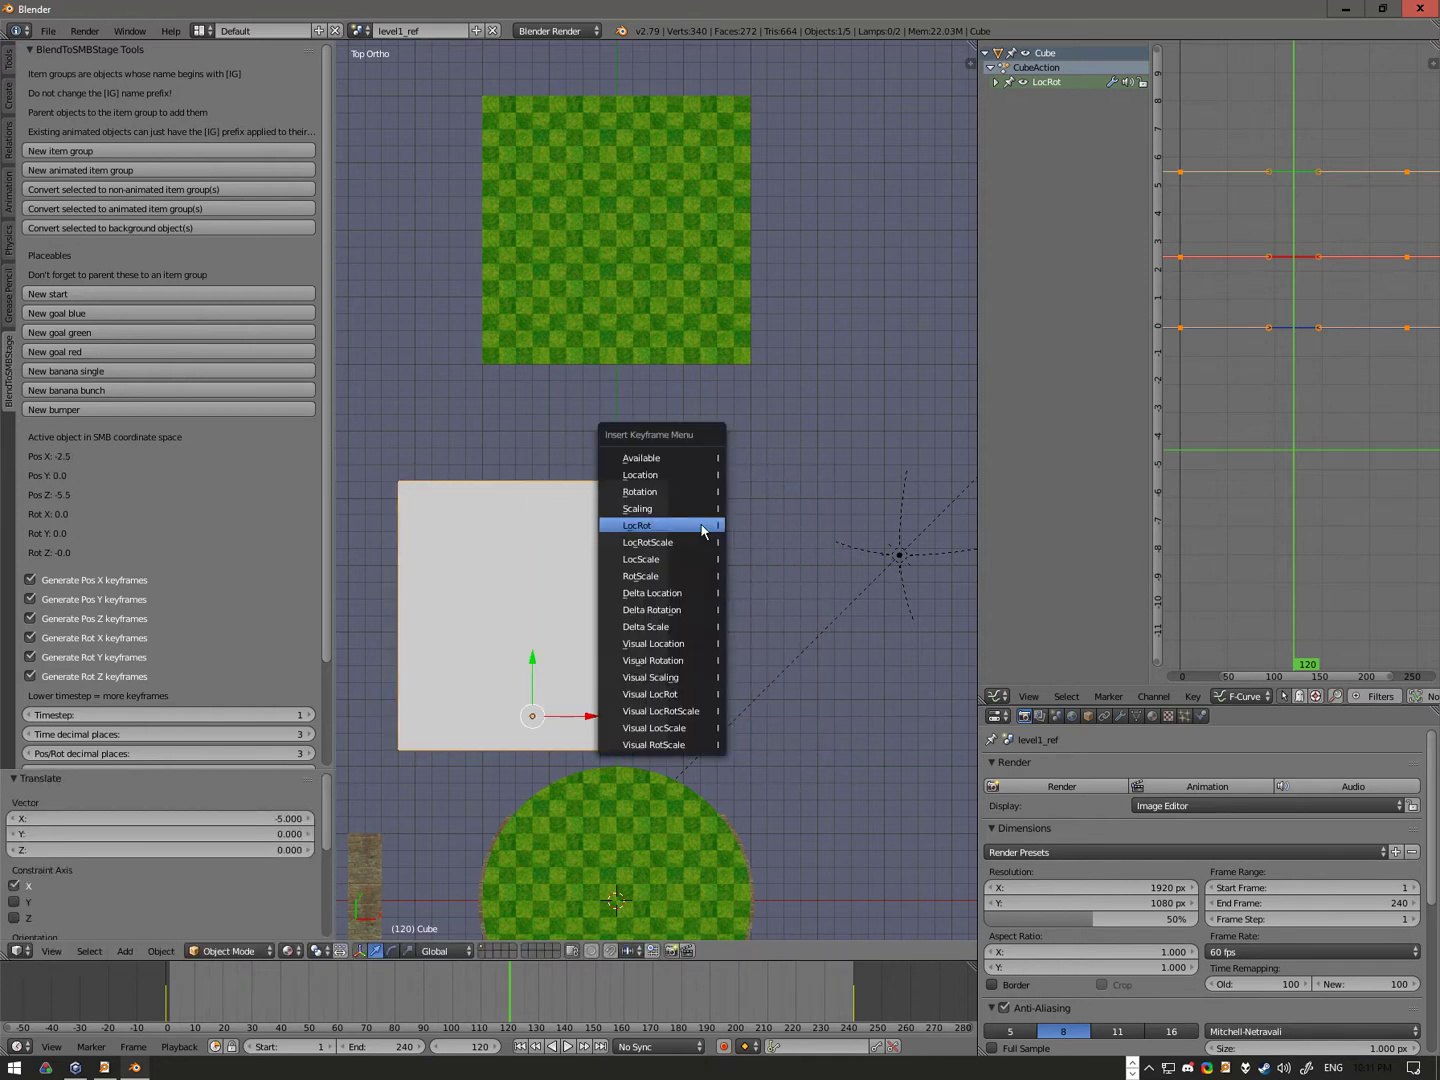
click(700, 522)
key(a)
Step: Back at frame 0, undo the LocScale keyframe and key LocRot instead
middle_drag(482, 581, 638, 533)
mouse_move(1095, 442)
mouse_down()
mouse_move(1180, 461)
mouse_move(1417, 450)
mouse_move(1099, 421)
mouse_up()
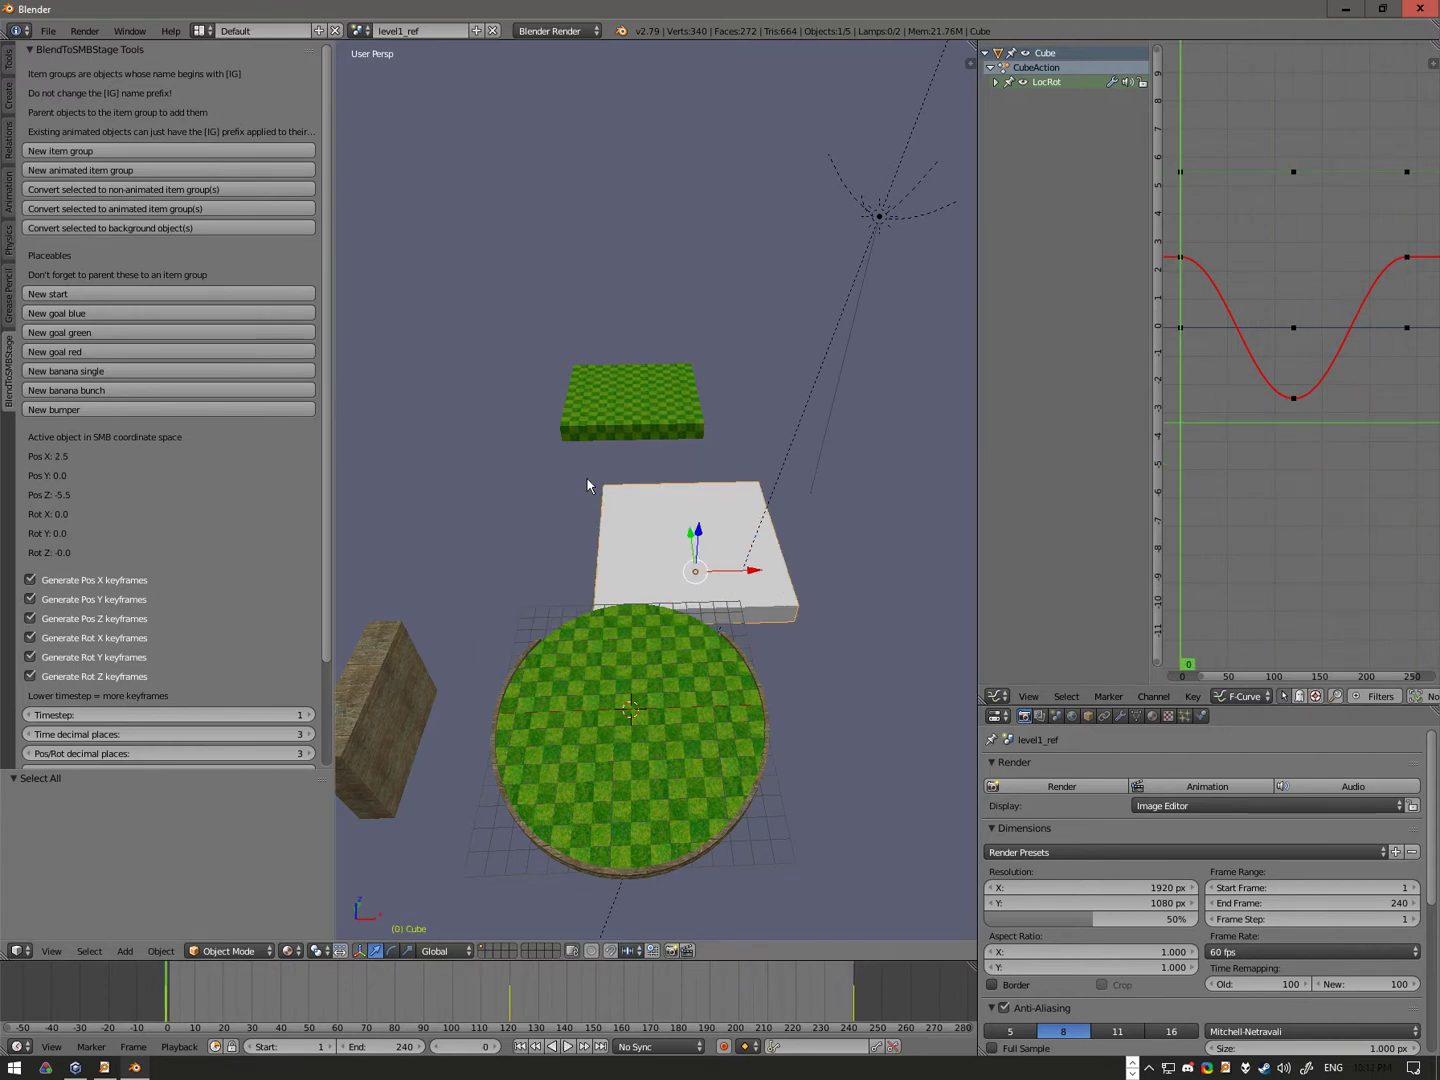
key(i)
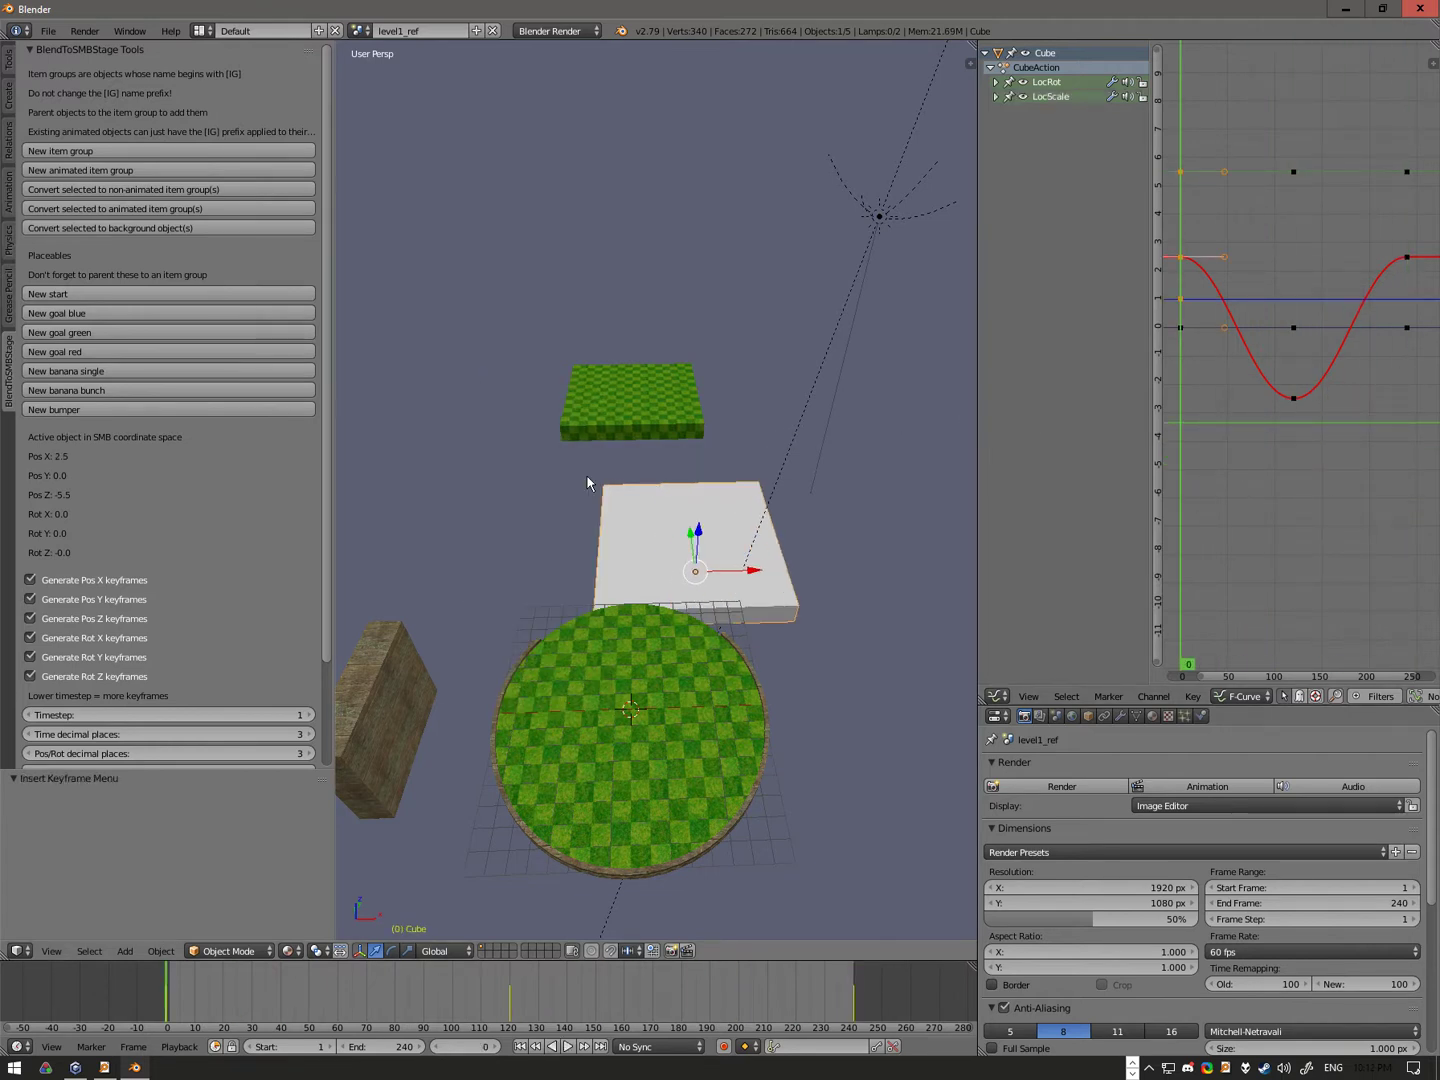
key(ctrl+z)
key(i)
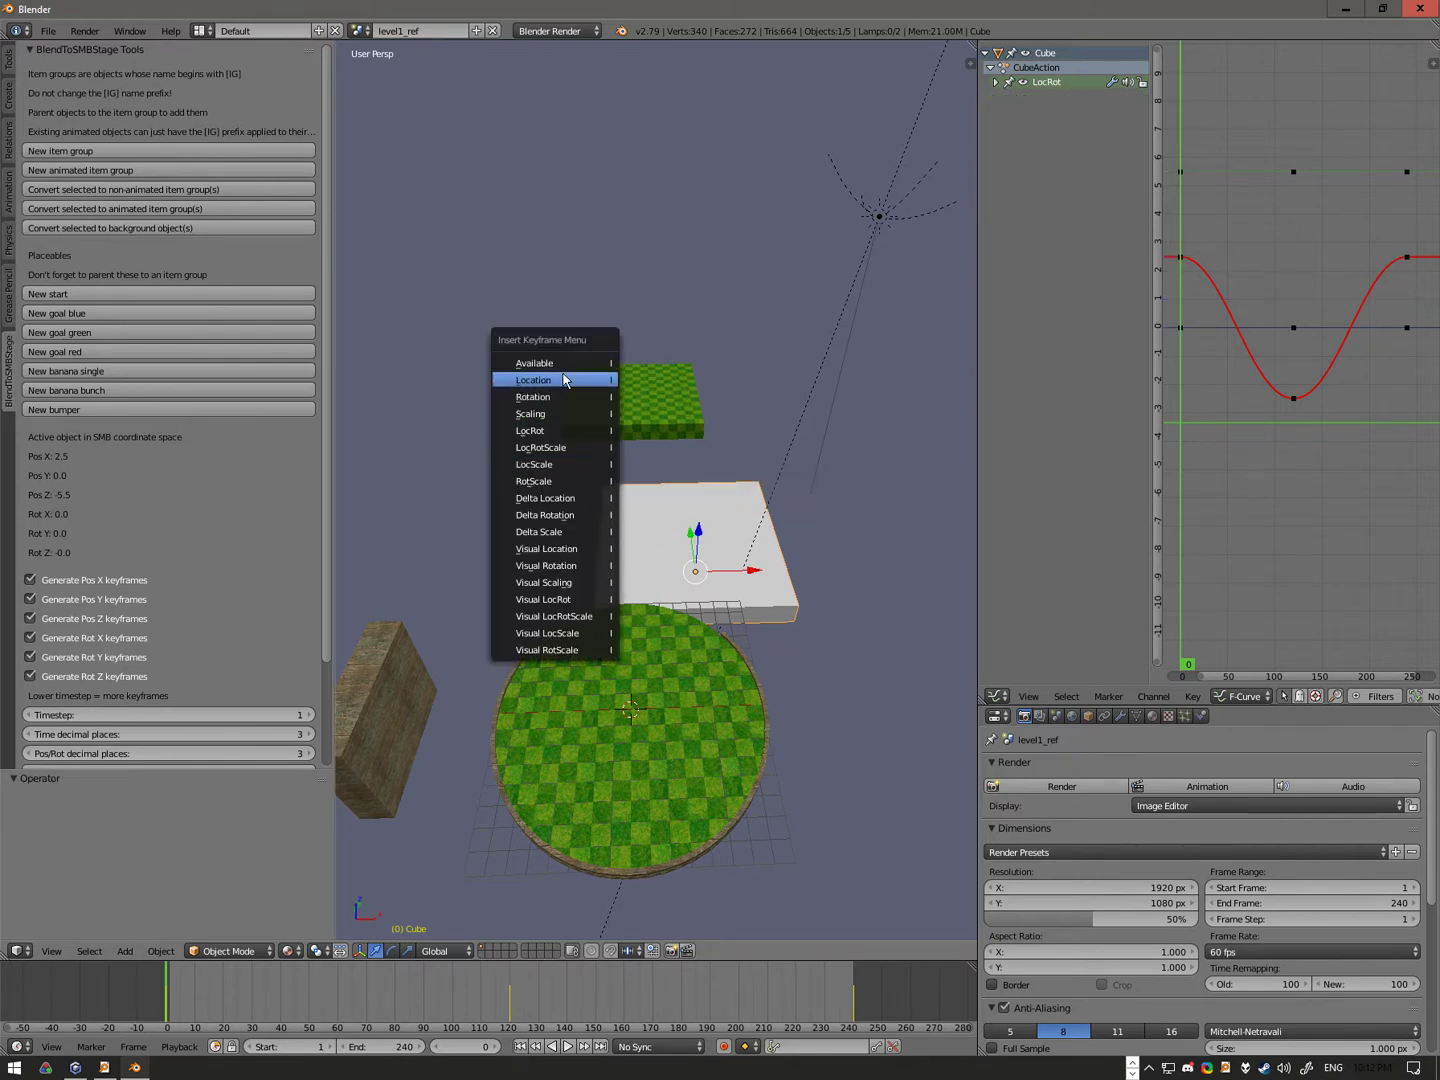
click(539, 431)
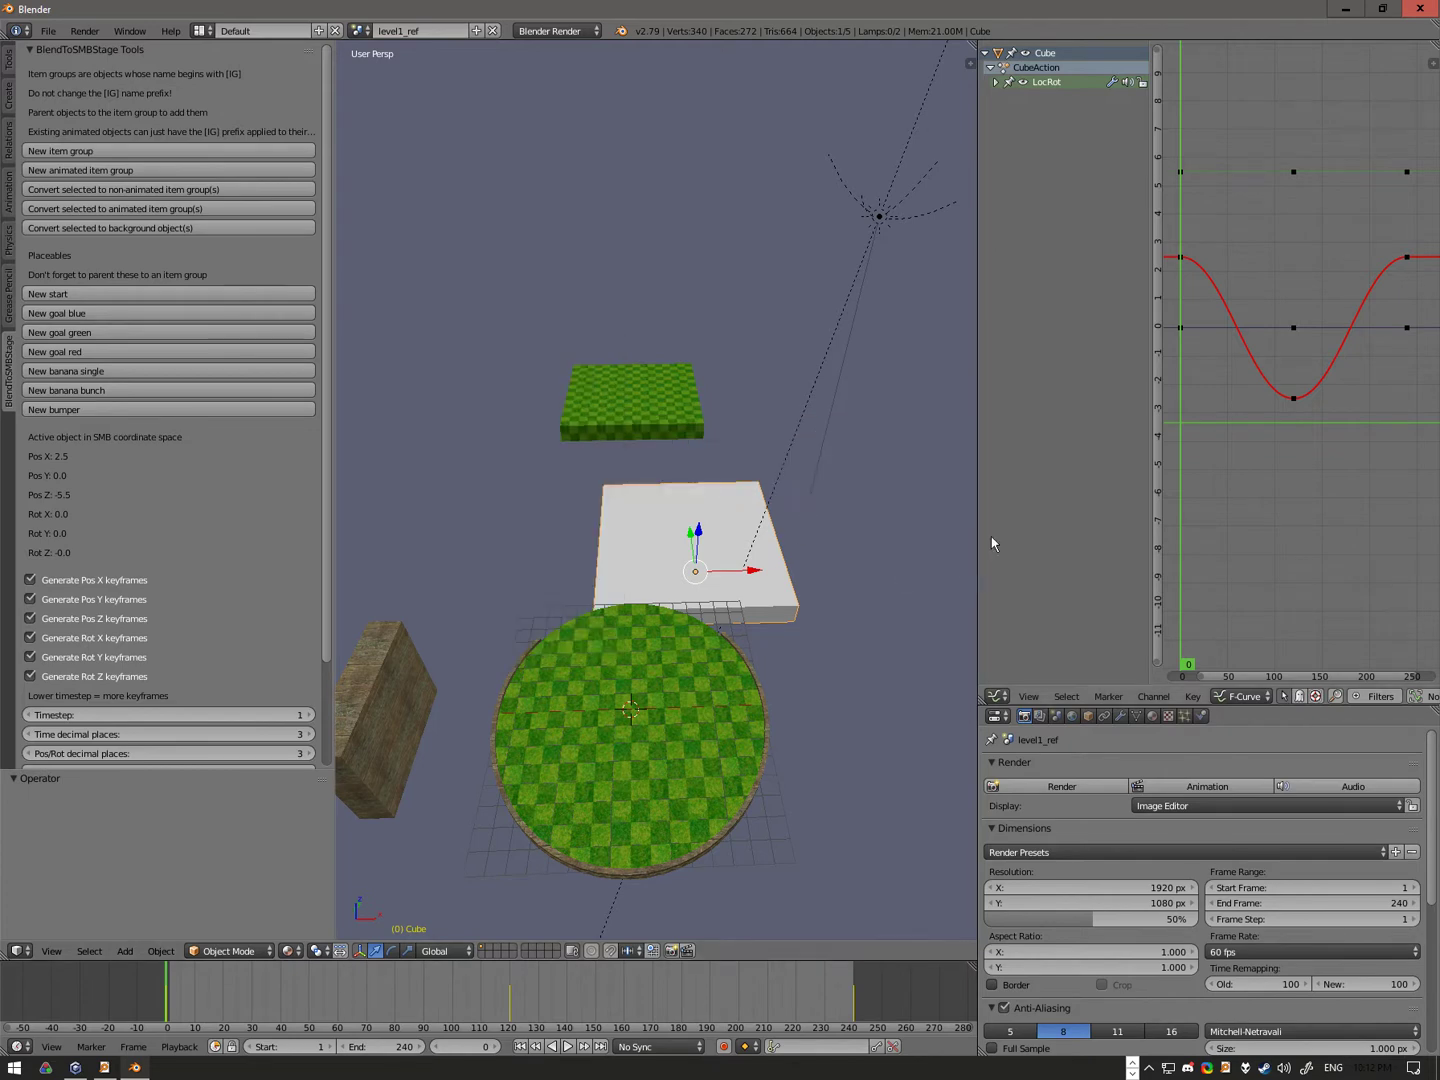
middle_drag(541, 437, 898, 527)
Step: Give the moving cube the 'check' material and preview its animation with Alt+A
click(1152, 716)
click(995, 818)
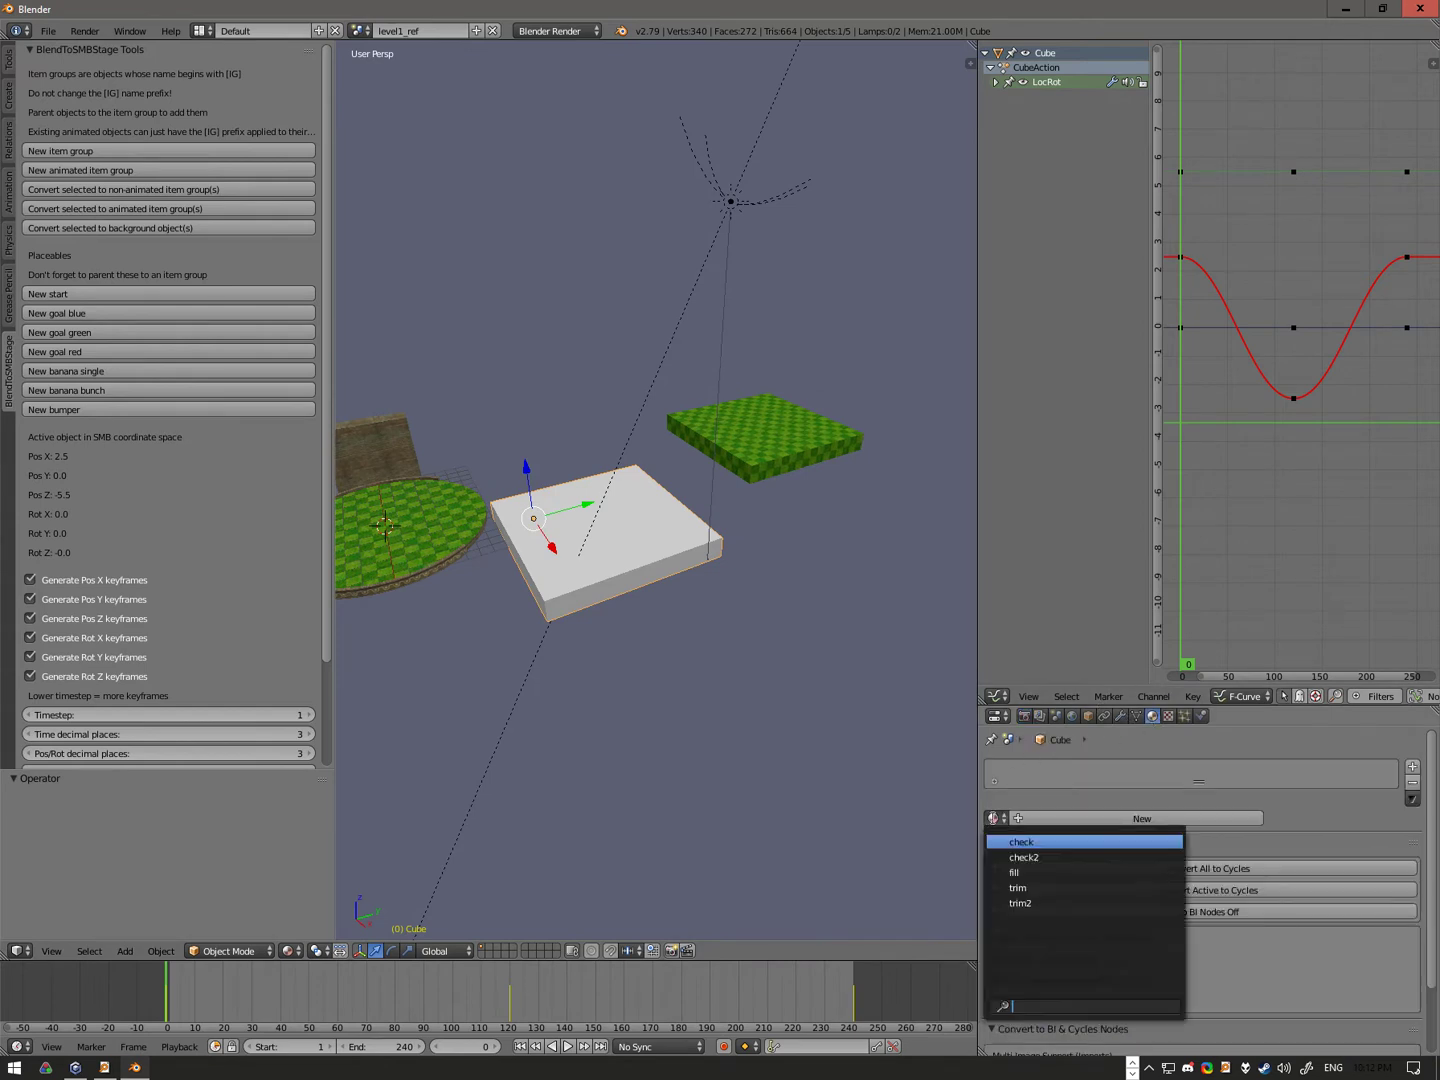
click(1013, 842)
scroll(651, 518, up, 3)
key(alt+a)
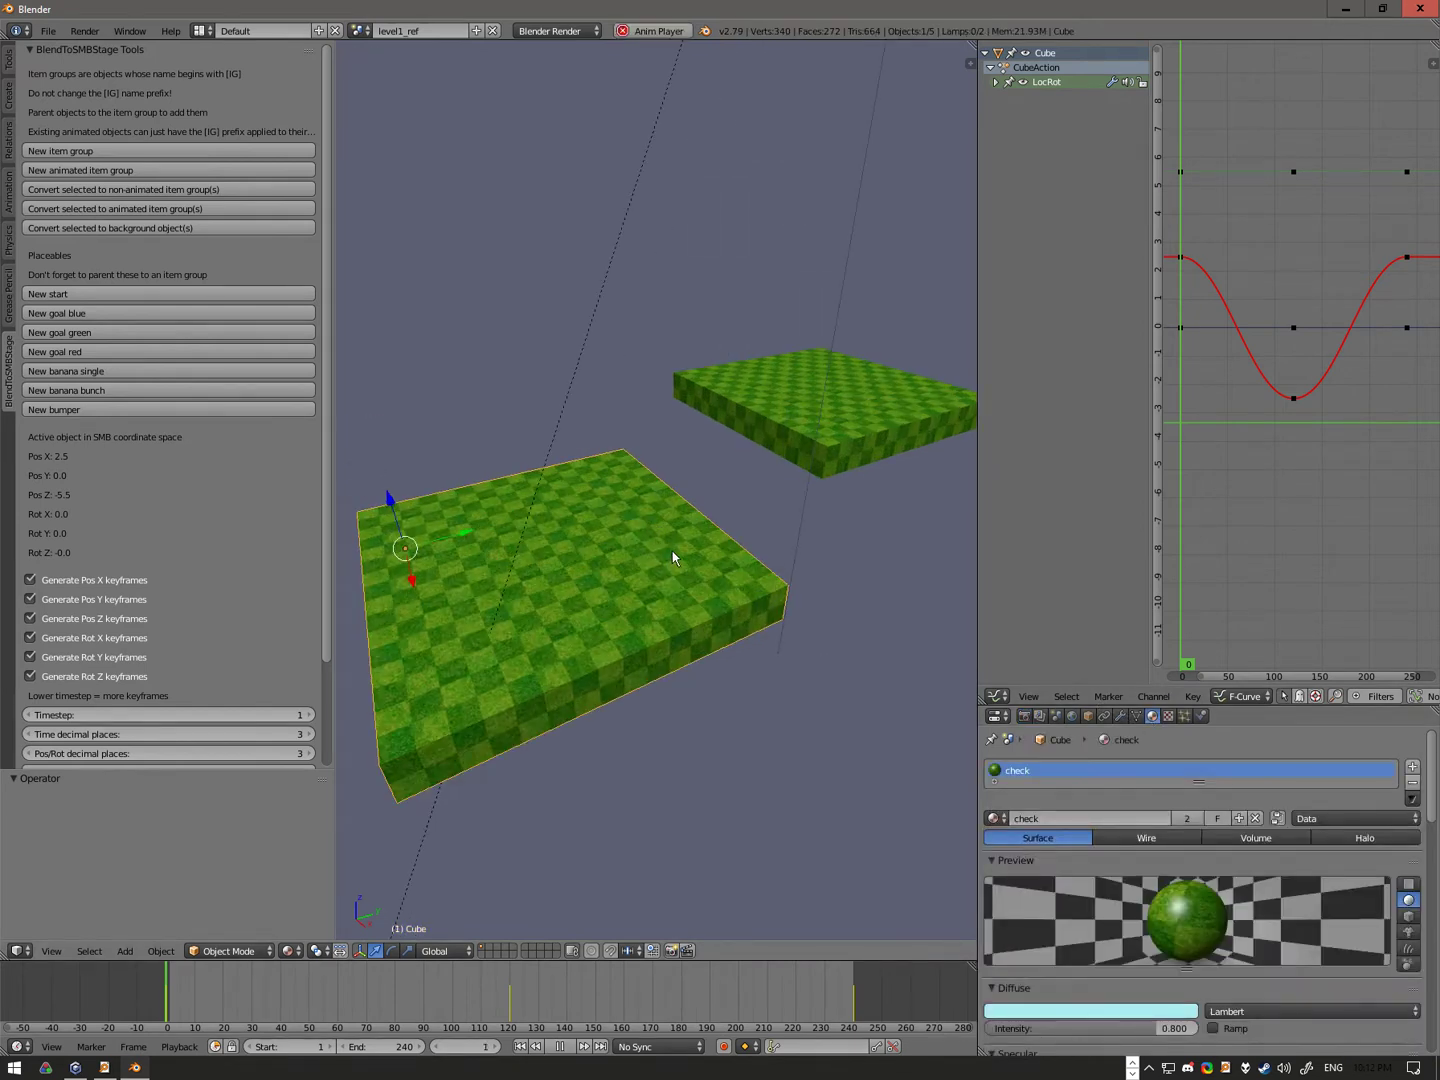
key(Escape)
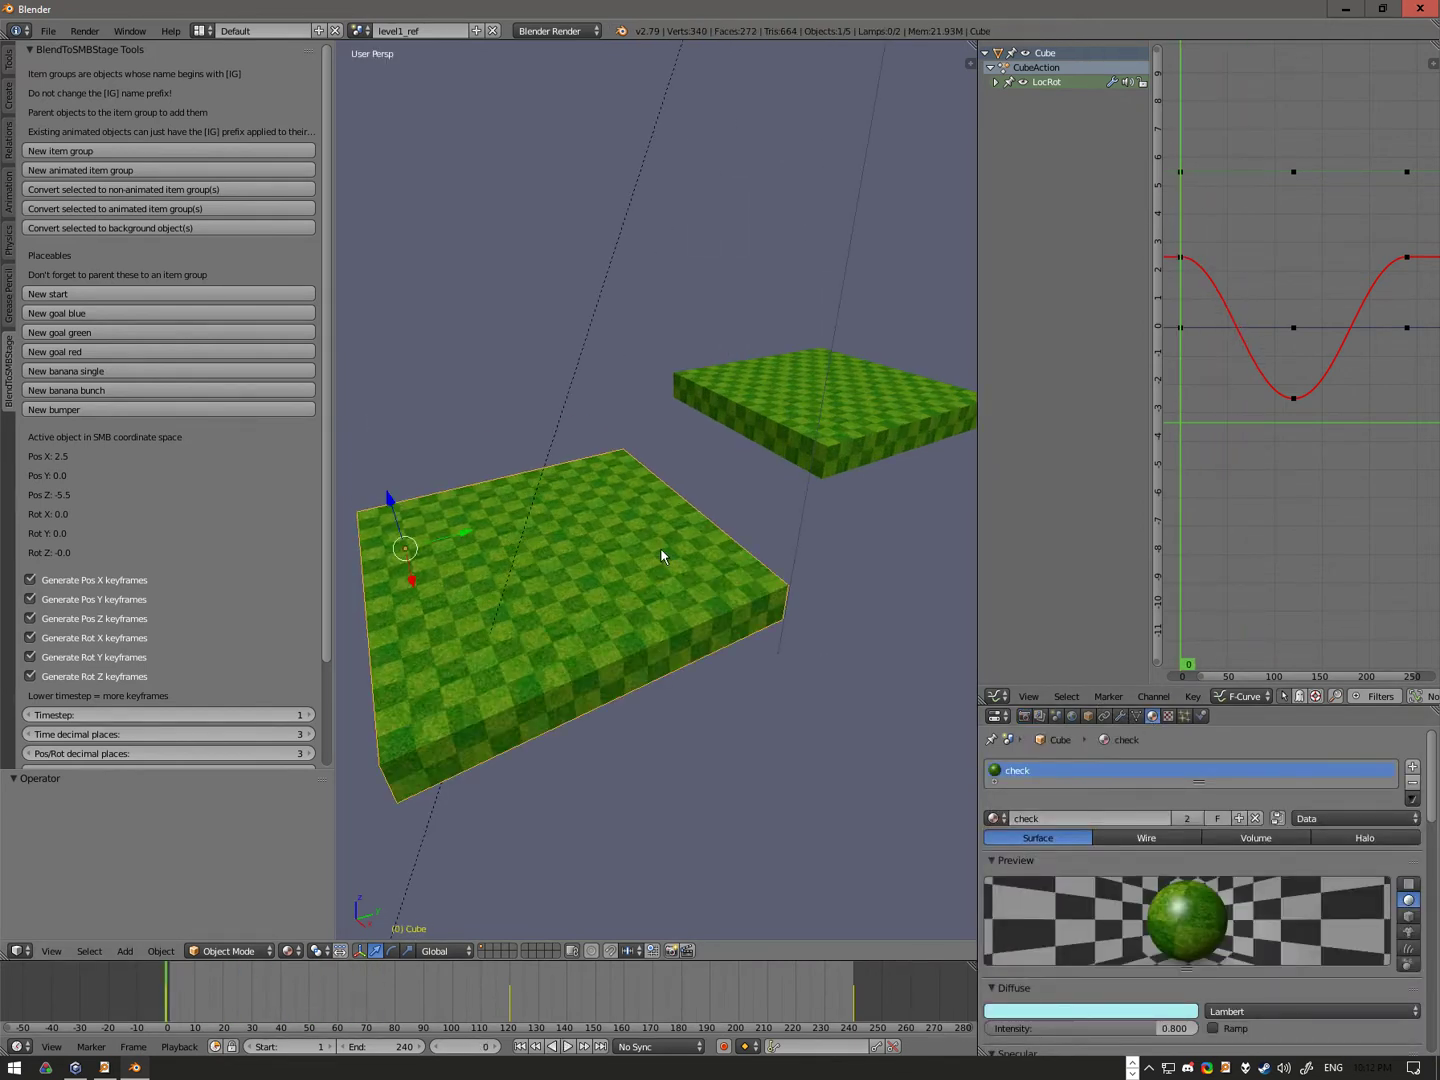
Step: Convert the cube into an animated item group, [IG] Cube
click(180, 209)
scroll(675, 517, down, 4)
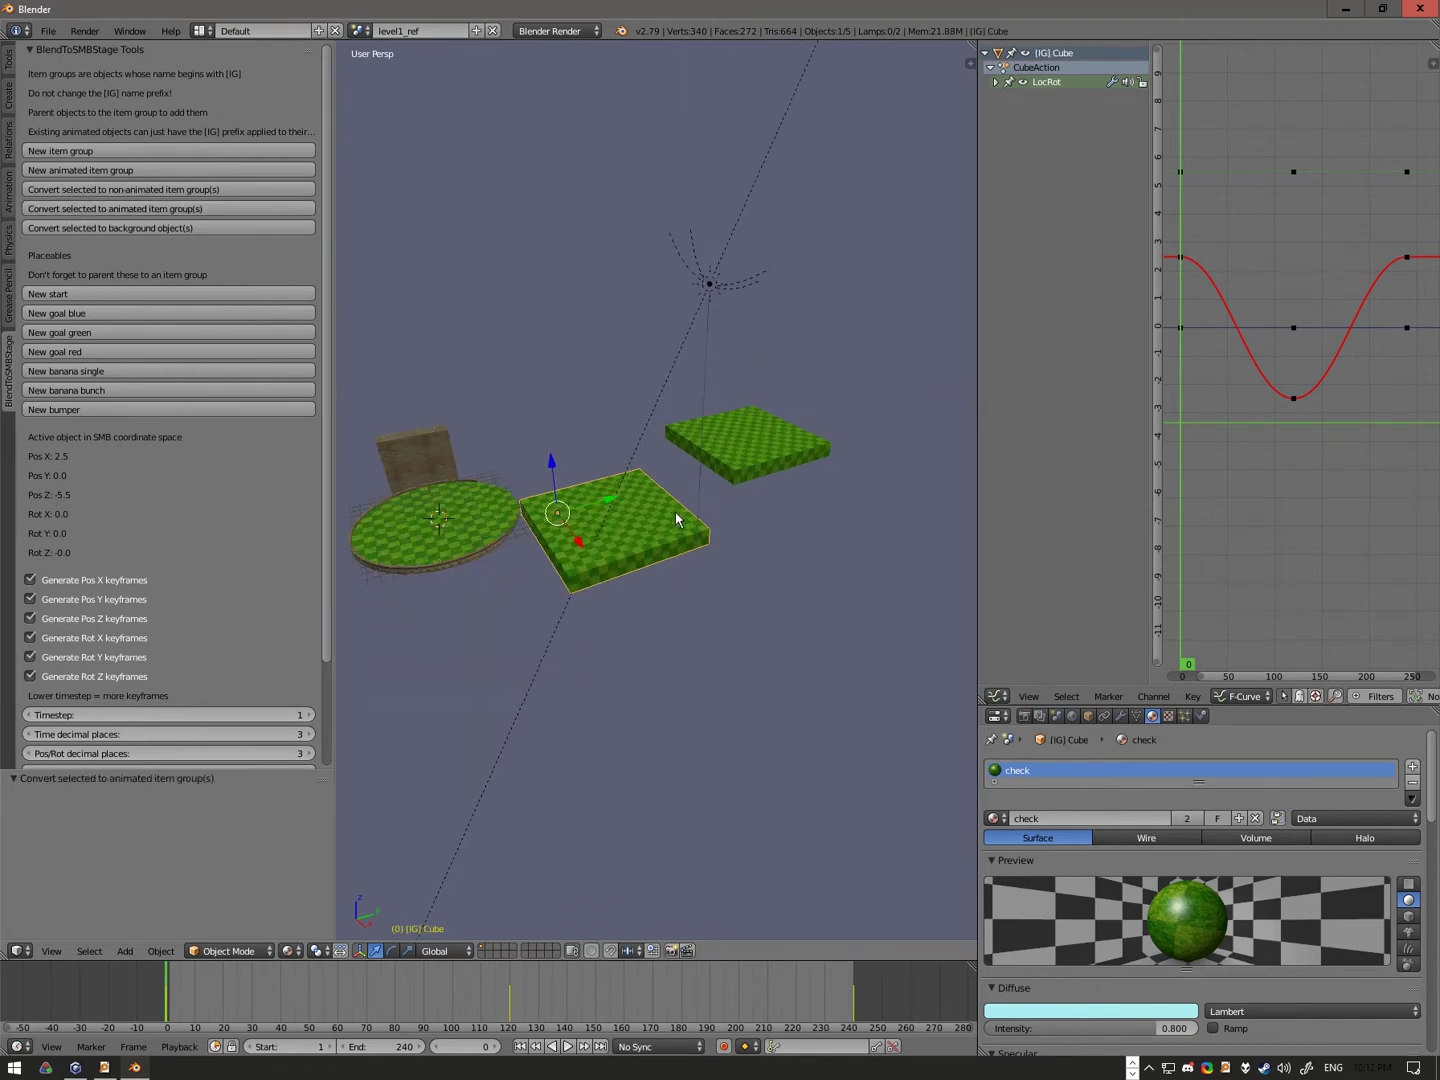
mouse_move(619, 539)
middle_down()
mouse_move(739, 600)
mouse_move(731, 532)
mouse_move(805, 442)
mouse_move(734, 446)
middle_up()
scroll(734, 602, up, 4)
Step: In Edit Mode, shift the [IG] Cube.001 mesh -3.5 along Y and -1.5 along Z
right_click(803, 466)
key(Tab)
key(KP_7)
key(g)
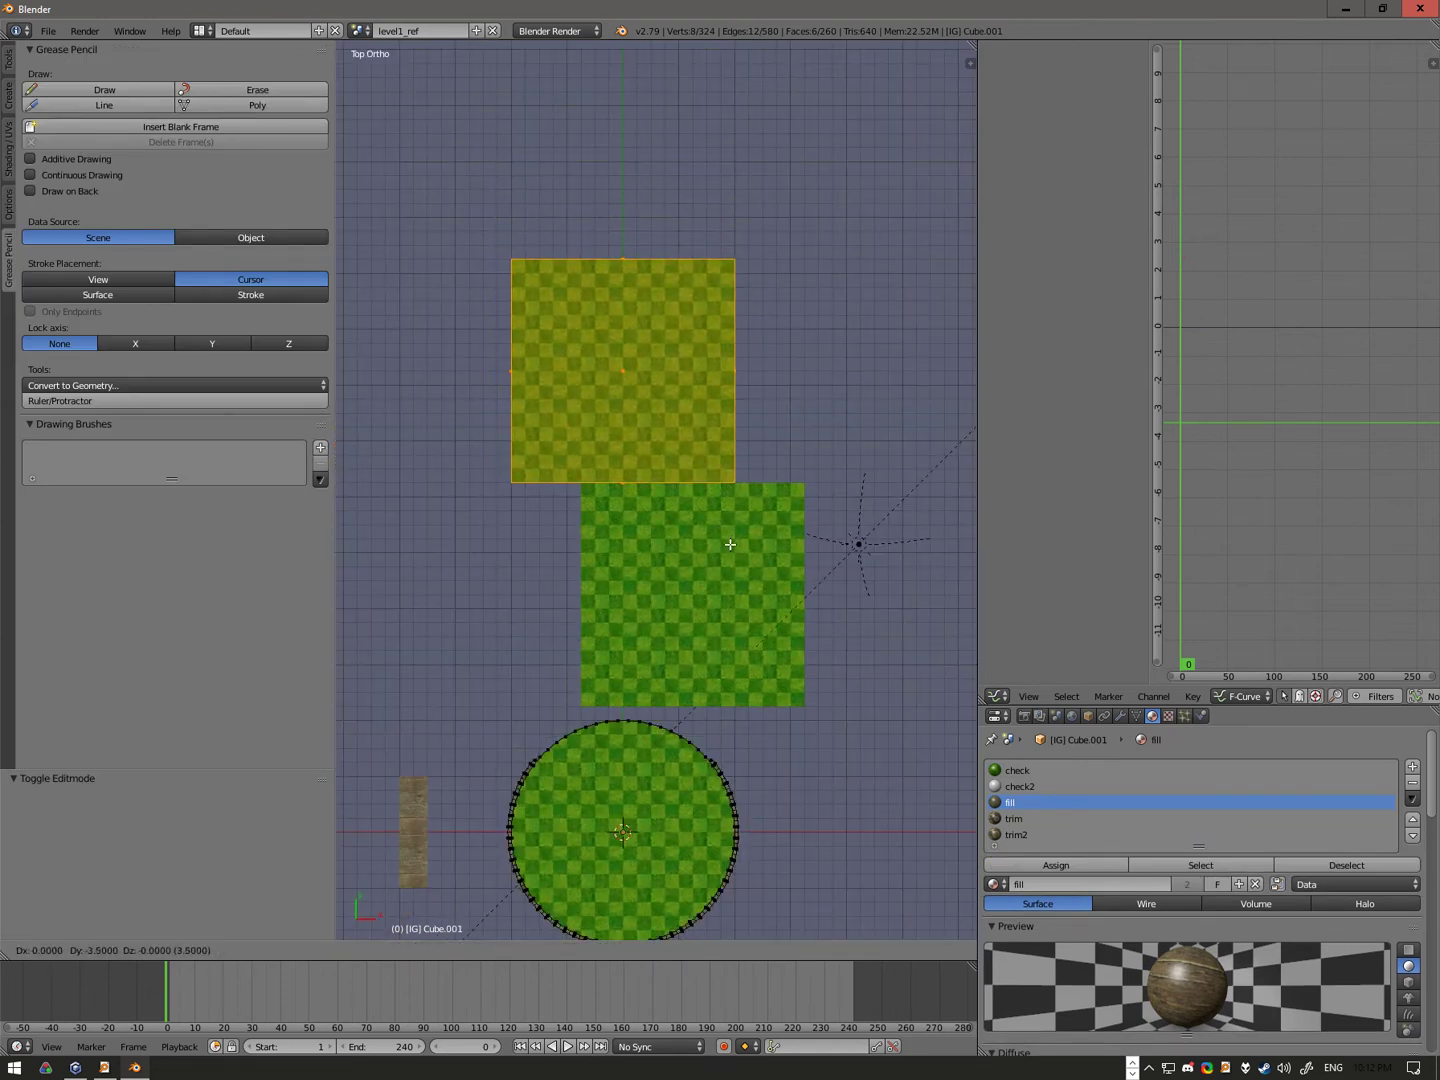
click(734, 543)
key(KP_3)
key(g)
key(z)
click(725, 452)
key(KP_5)
middle_drag(725, 452, 698, 537)
key(Tab)
Step: Play the animation to check the platforms, then add a new START object
key(alt+a)
middle_drag(556, 509, 721, 516)
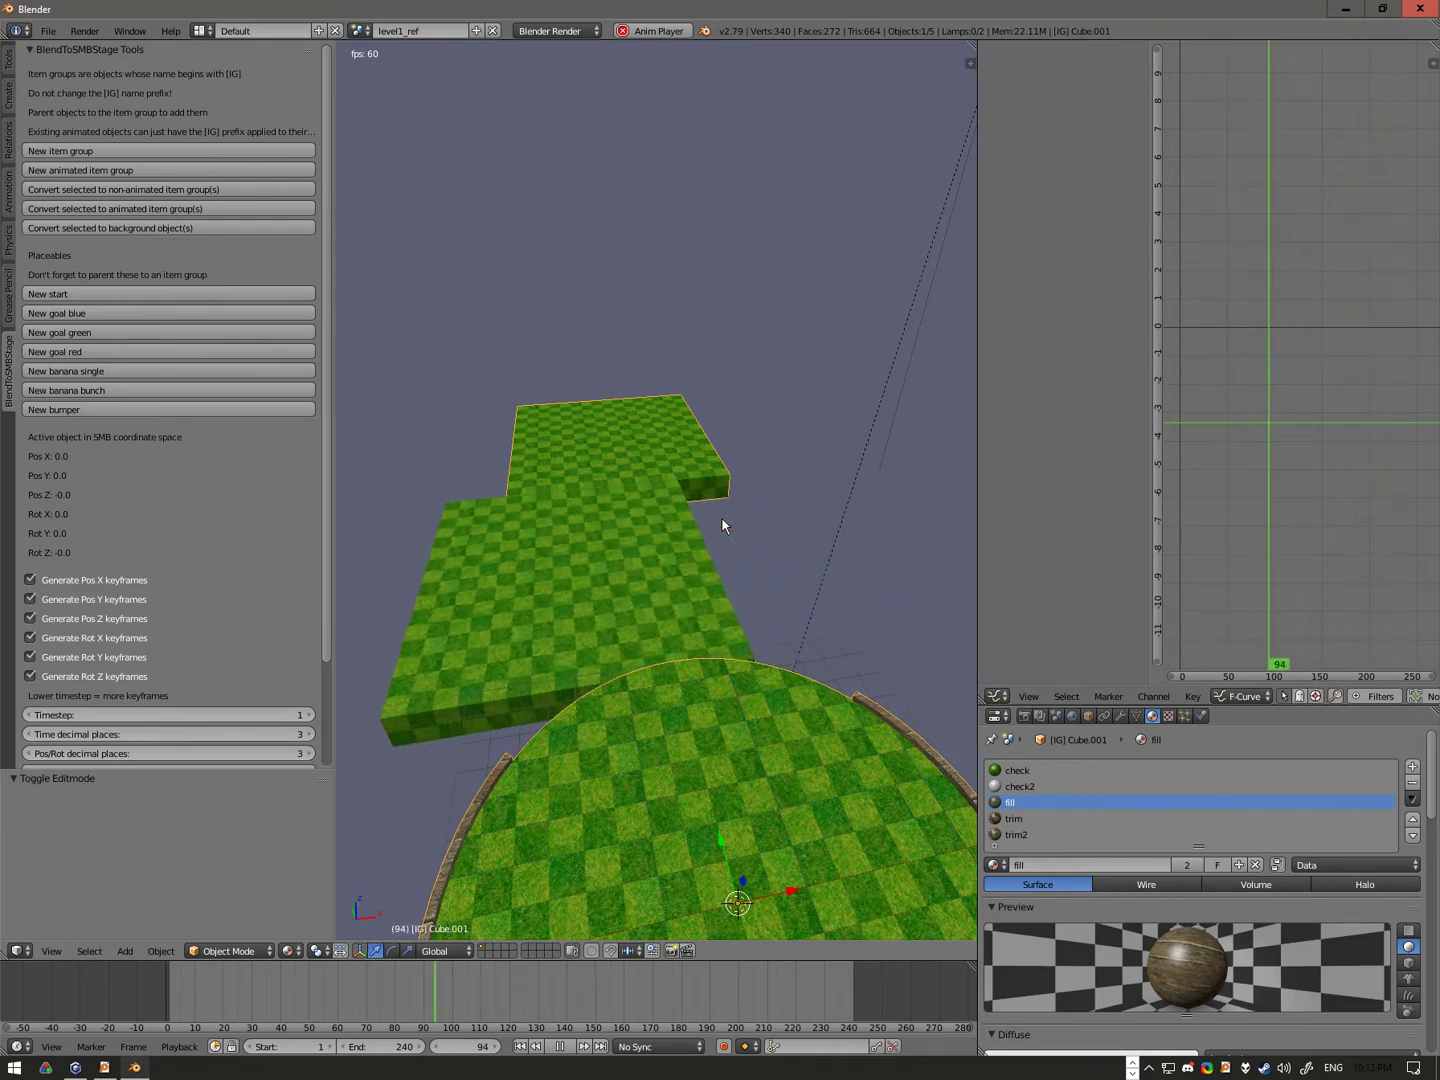
key(Escape)
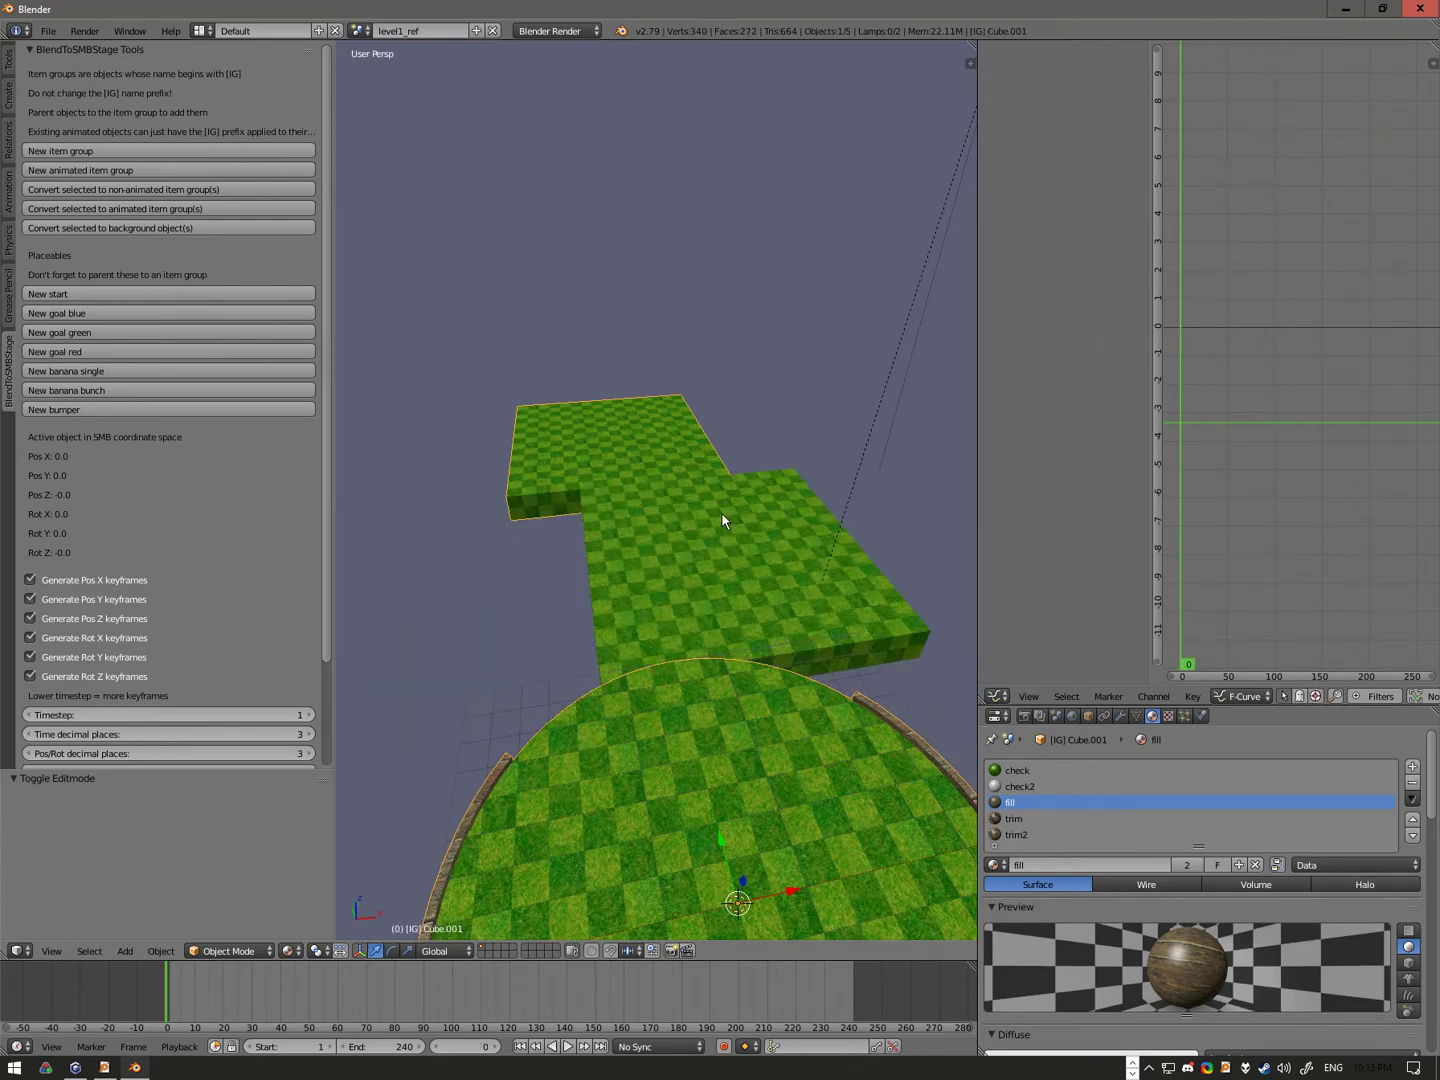
mouse_move(721, 515)
middle_down()
mouse_move(562, 525)
mouse_move(708, 532)
middle_up()
scroll(627, 513, up, 2)
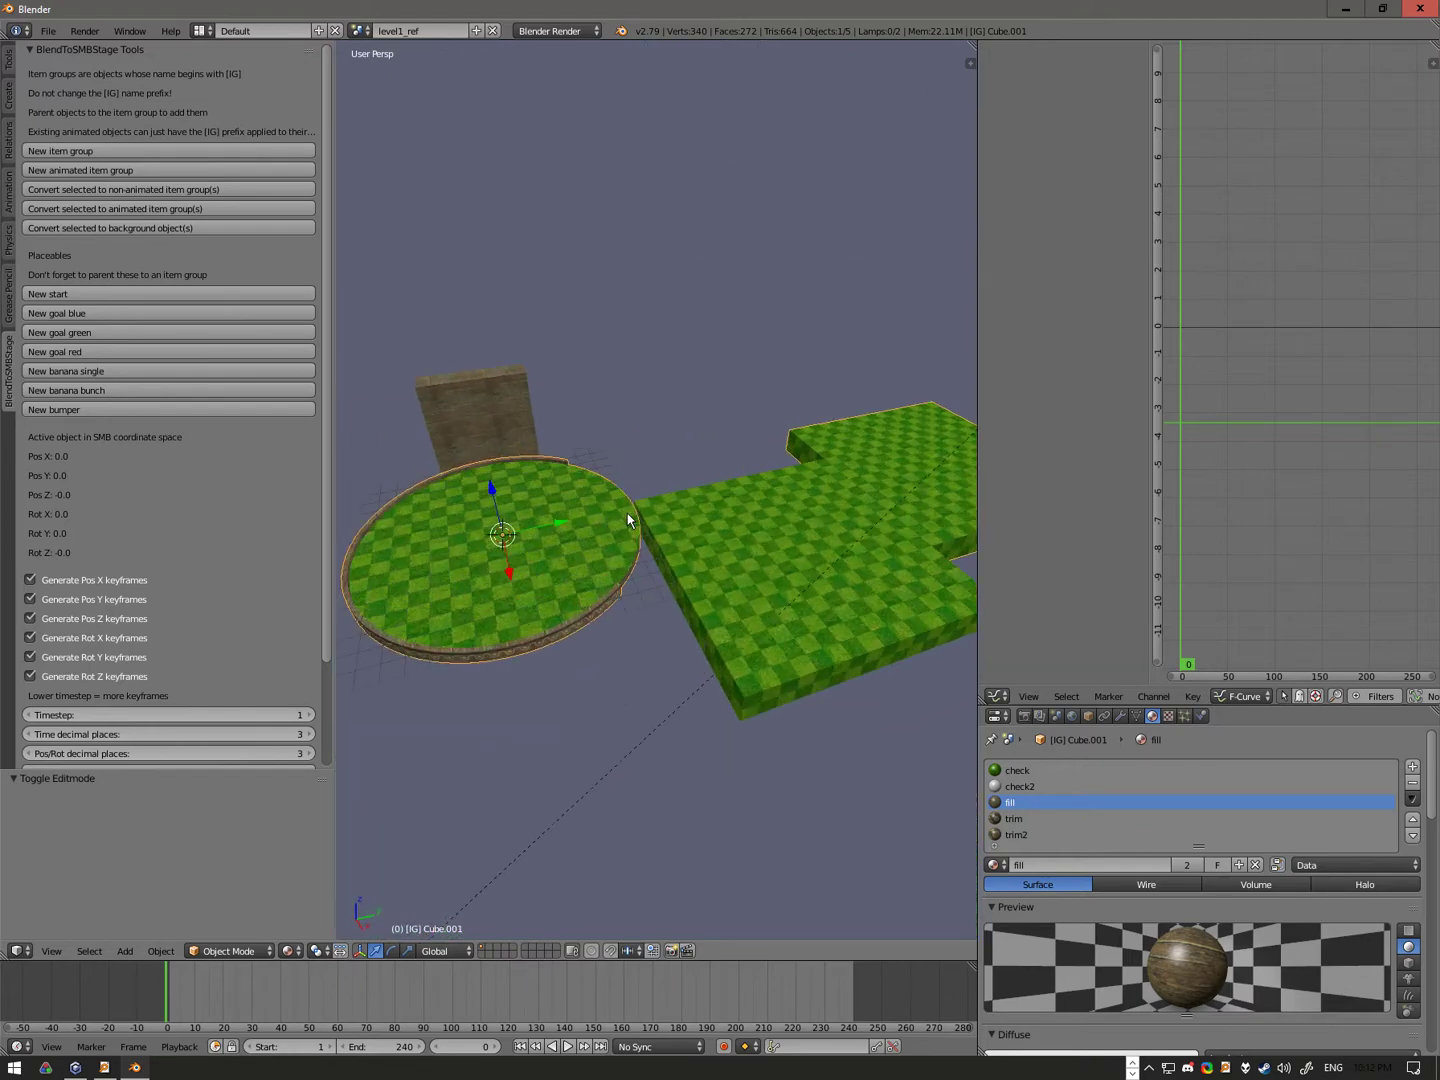
middle_drag(580, 459, 715, 464)
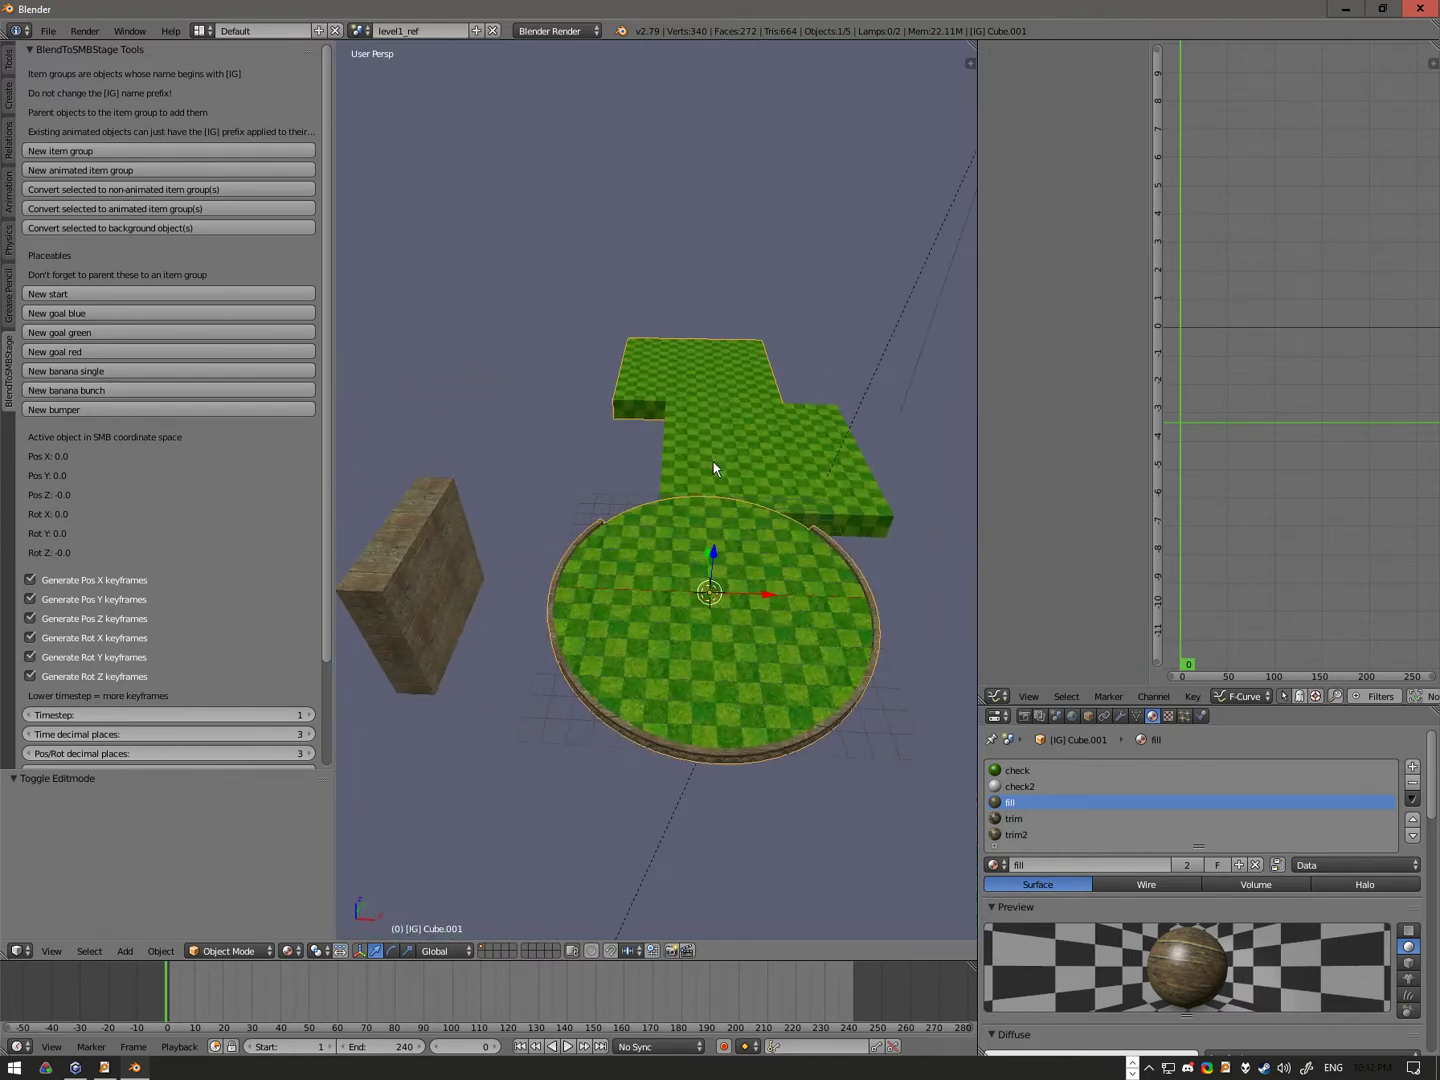
middle_drag(676, 403, 628, 452)
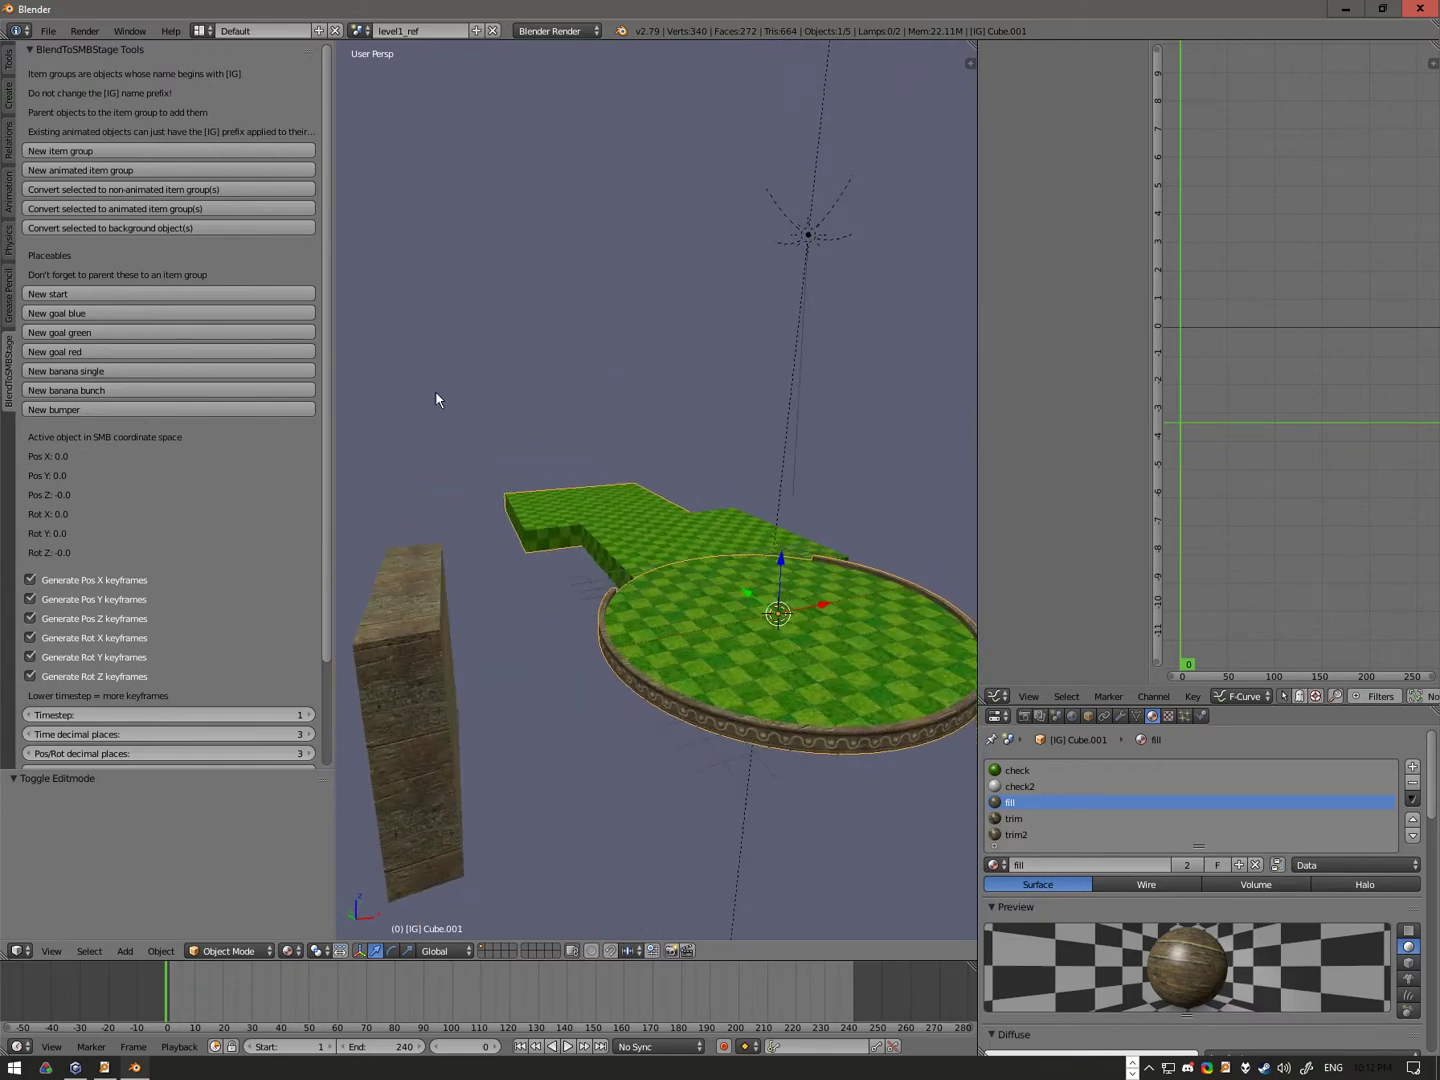
click(200, 293)
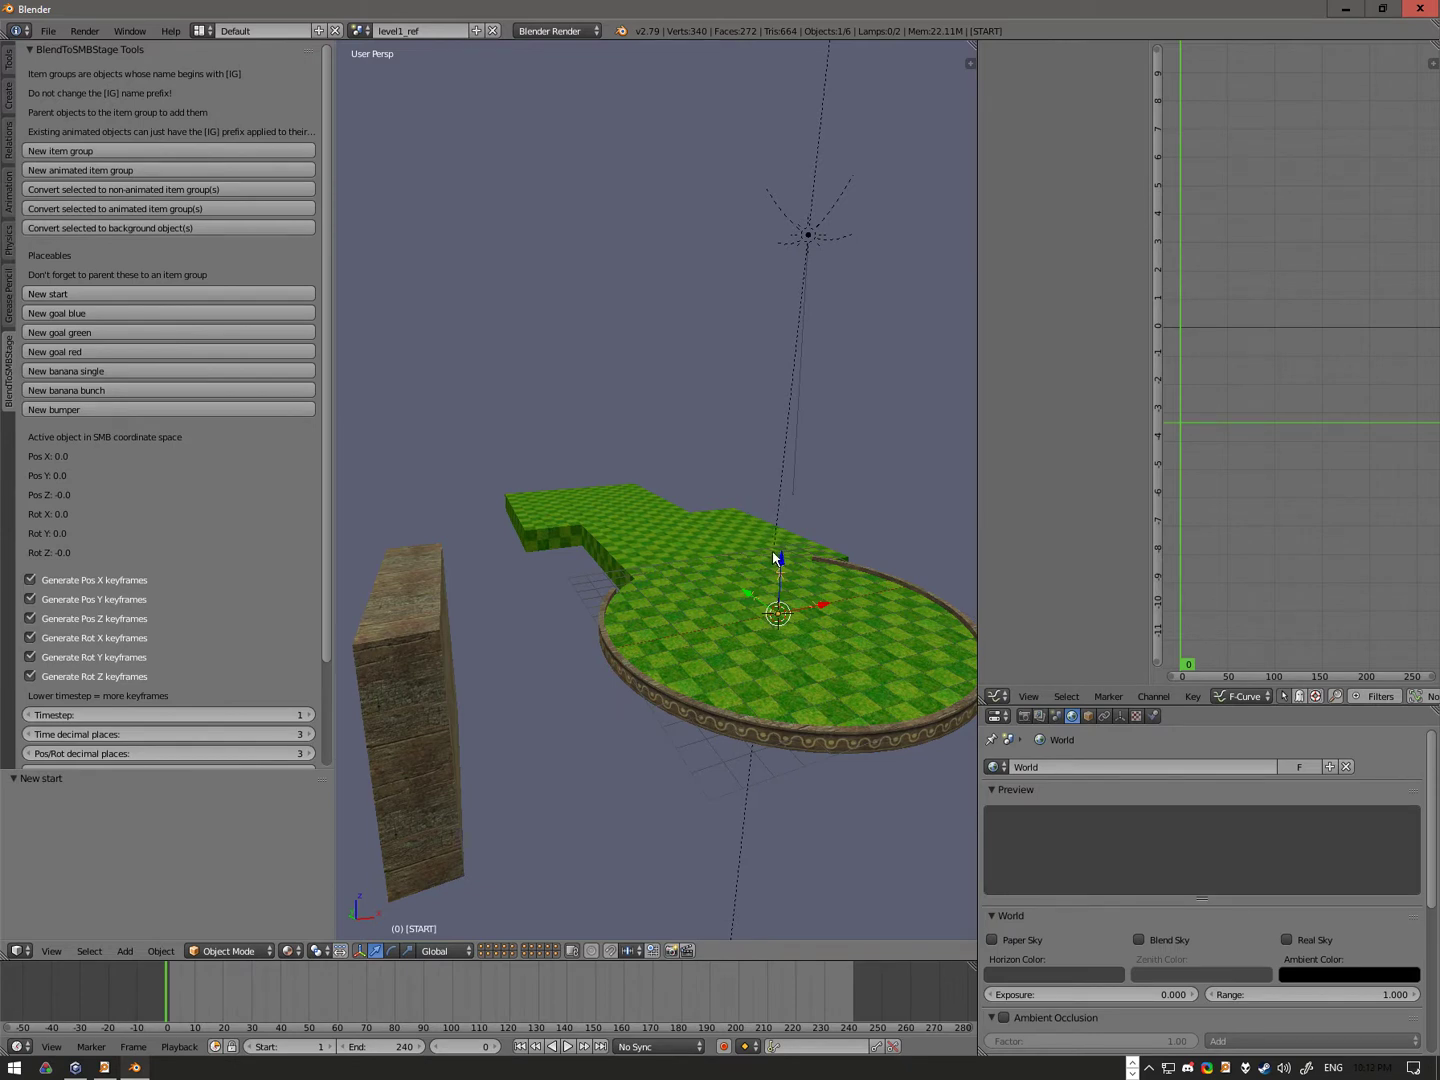
Step: Undo the [START] object just placed on the round platform
key(ctrl+z)
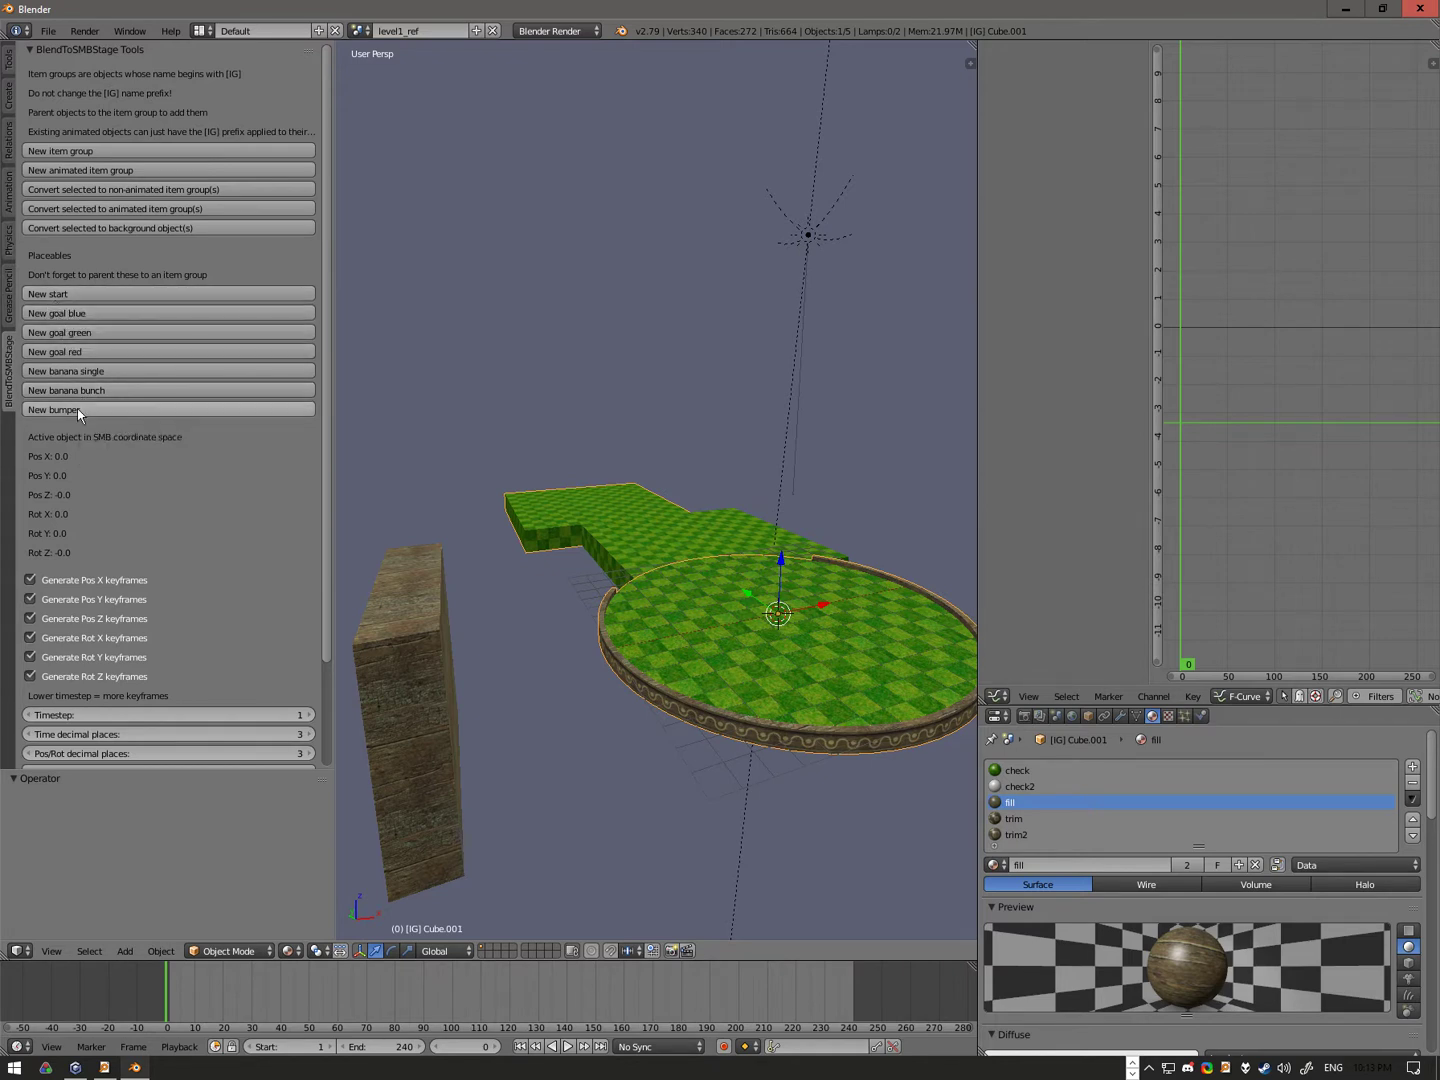
Step: Add a blue goal and slide it along Y to the far end of the checkered floor
click(76, 313)
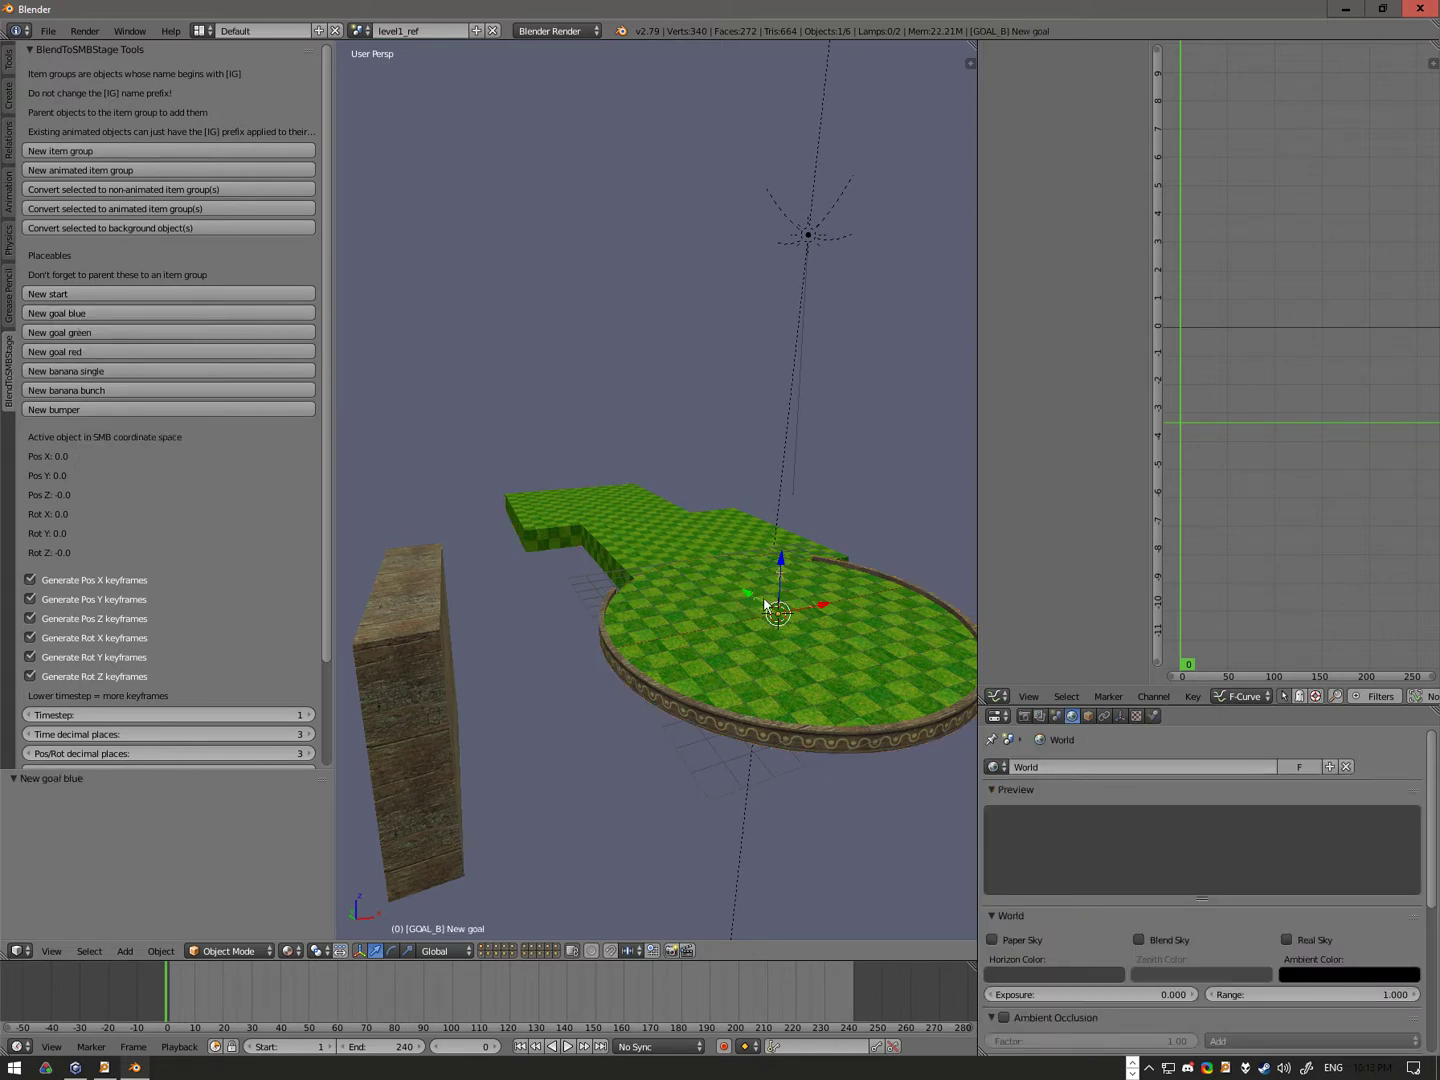
scroll(763, 605, up, 10)
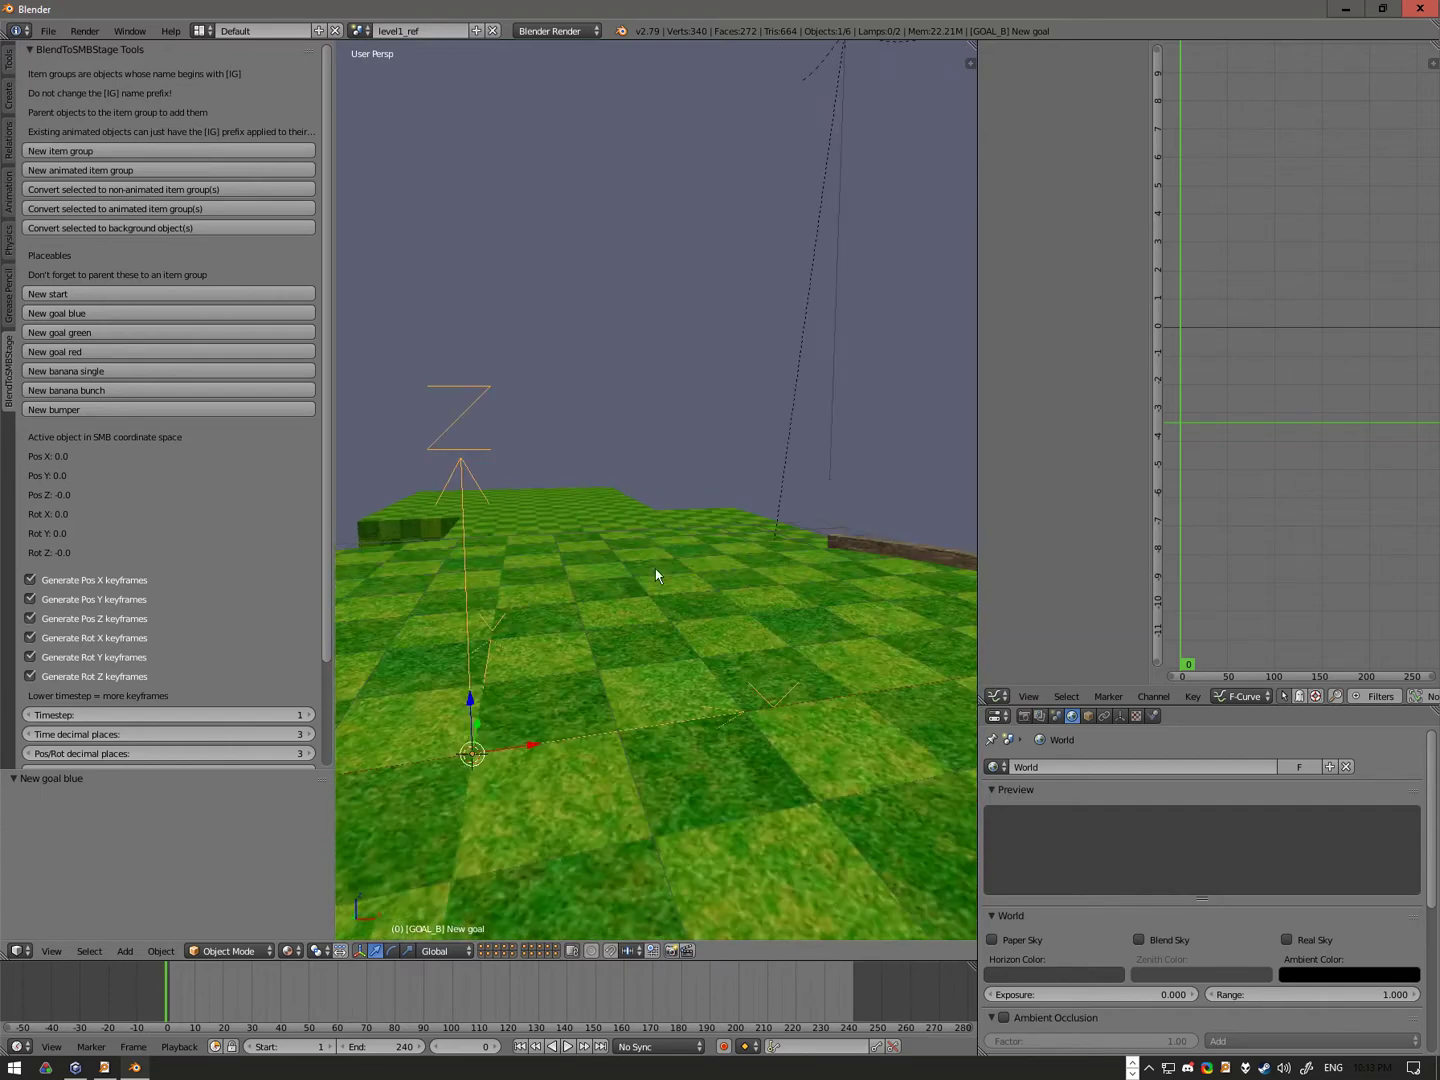
middle_drag(671, 549, 652, 554)
drag(652, 545, 664, 381)
middle_drag(691, 465, 717, 420)
middle_drag(825, 461, 814, 536)
drag(873, 526, 481, 540)
middle_drag(480, 540, 687, 530)
drag(688, 530, 670, 531)
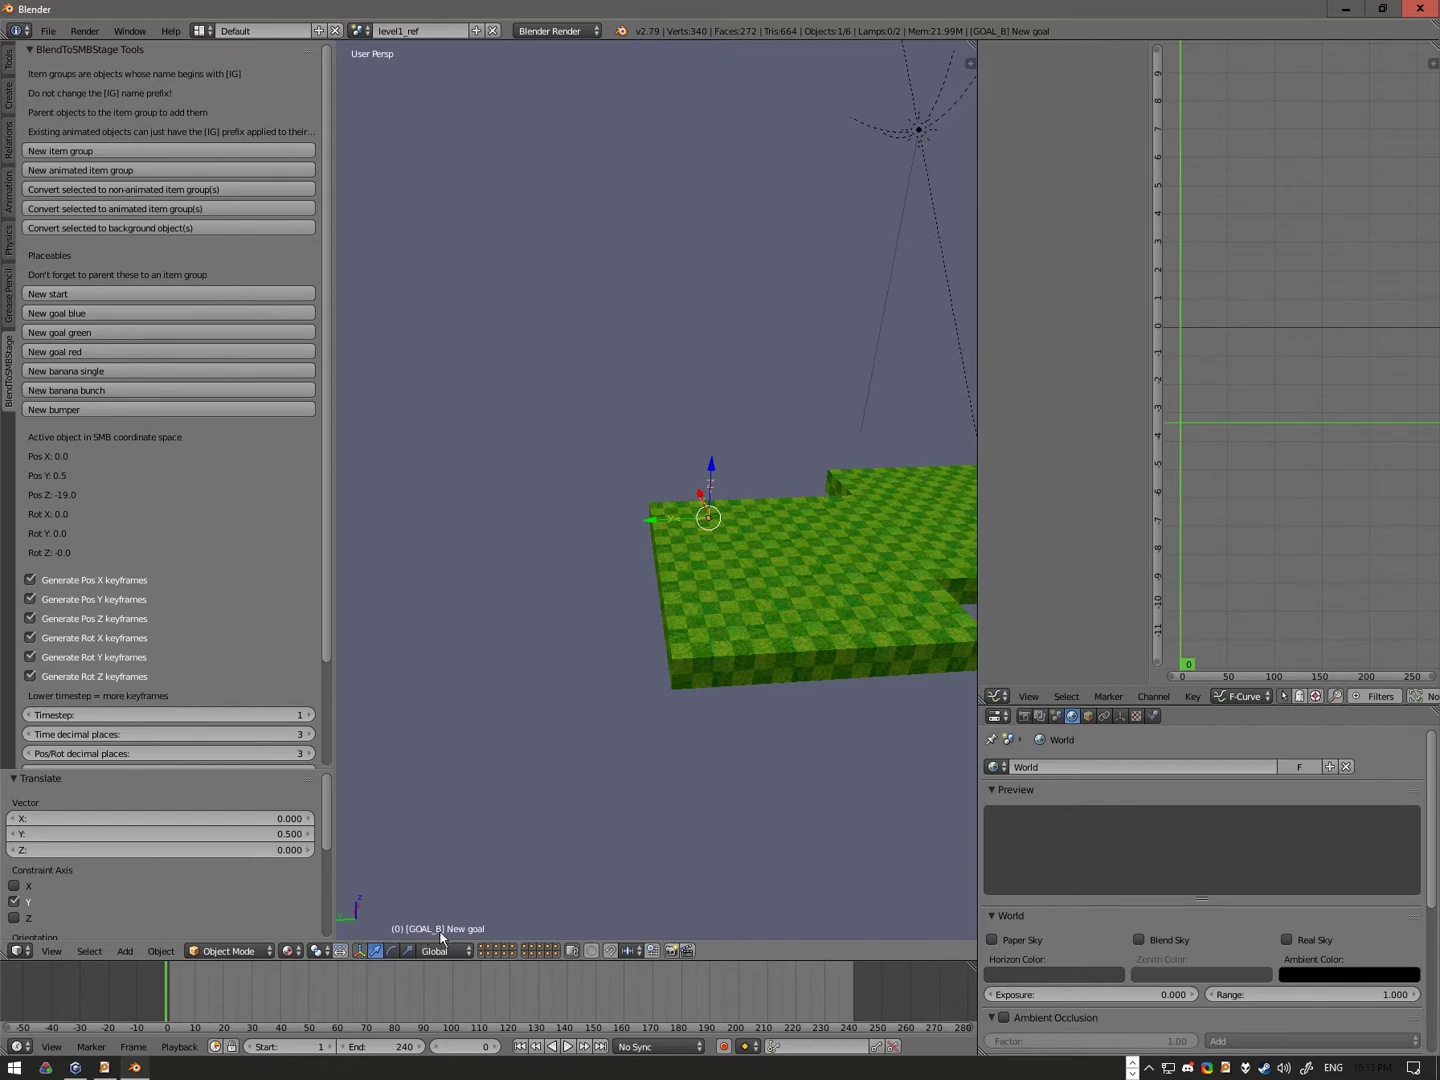
Step: Lower the blue goal 1.5 onto the floor surface and inspect its placement
scroll(650, 565, up, 6)
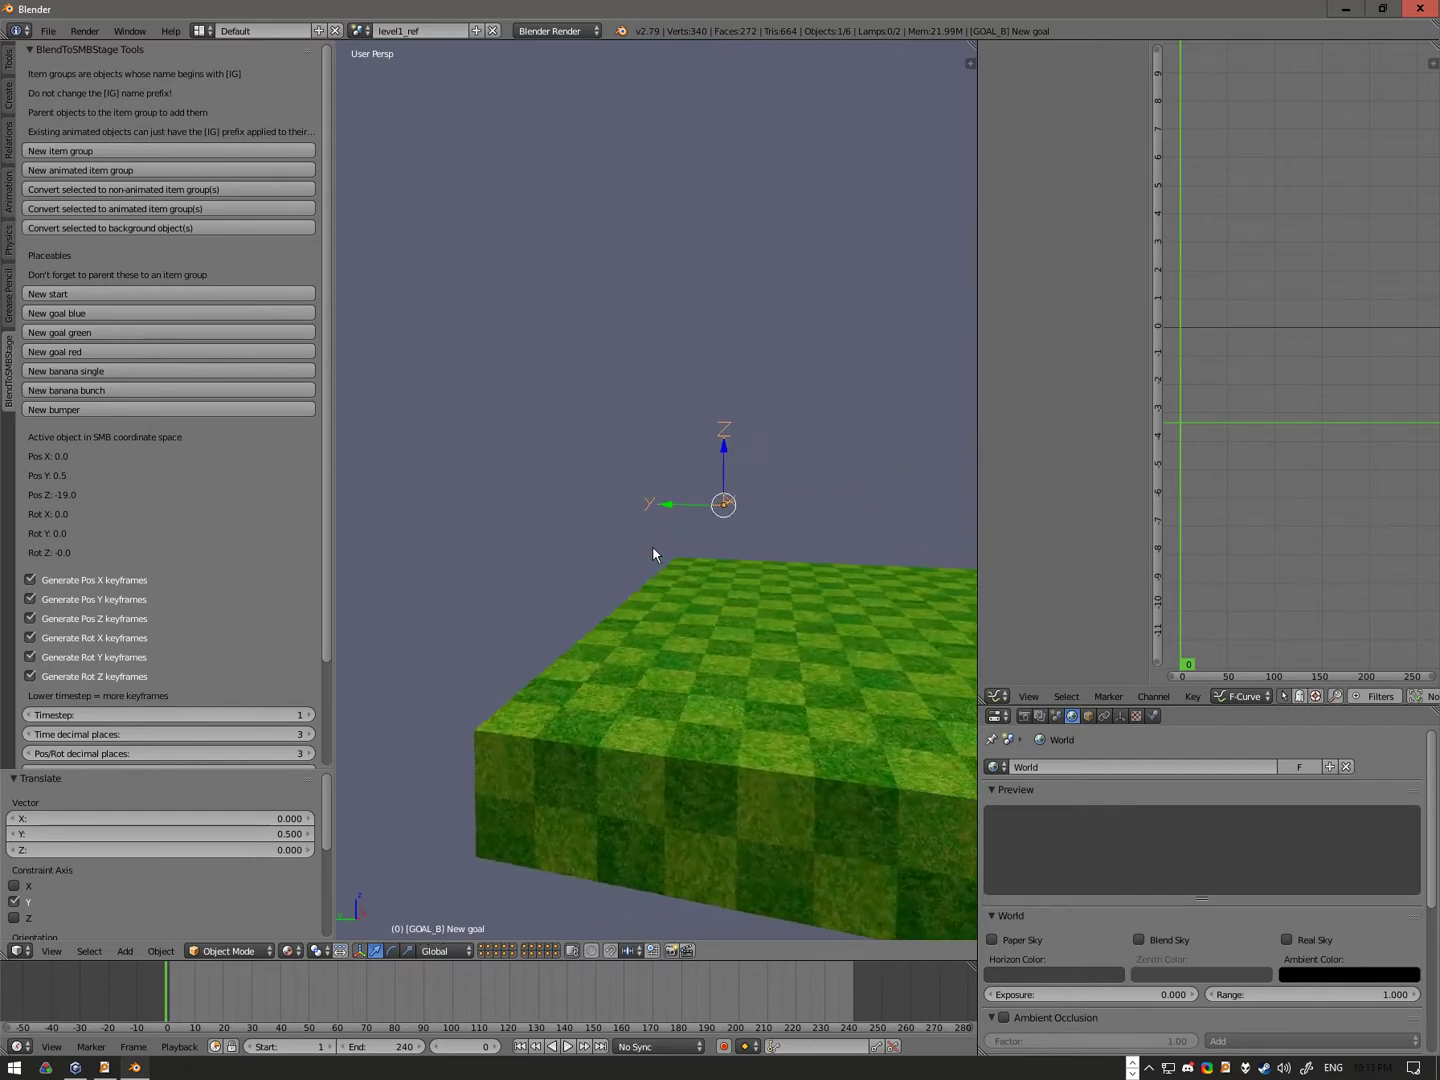
key(g)
key(z)
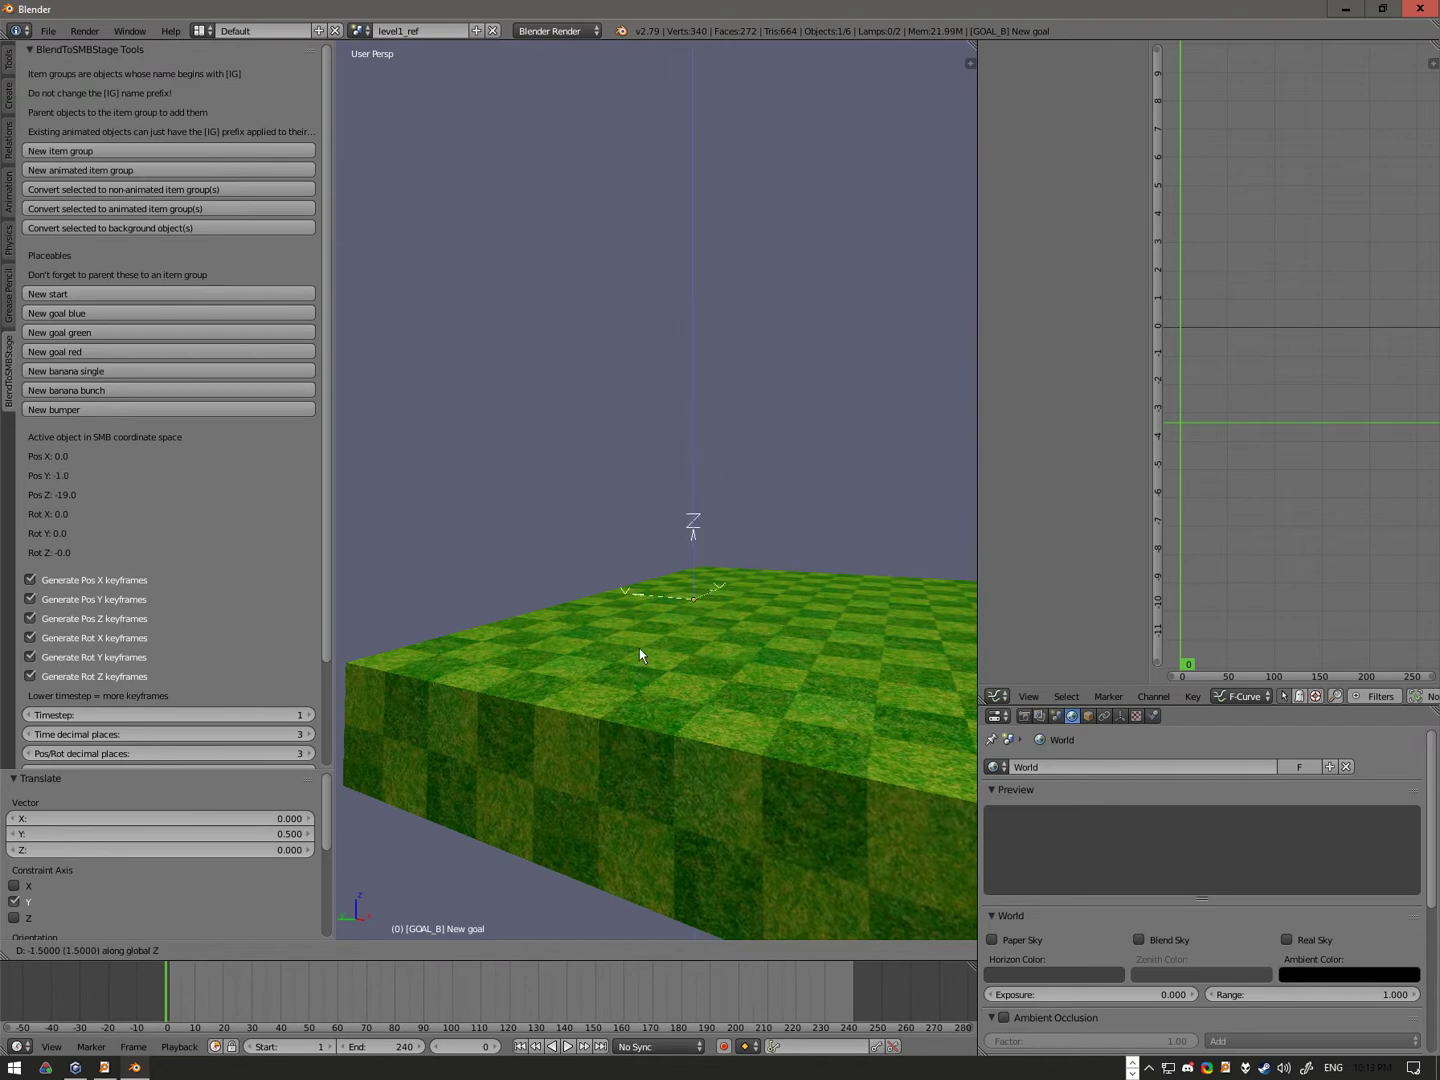
click(639, 648)
scroll(689, 647, up, 3)
middle_drag(689, 646, 630, 554)
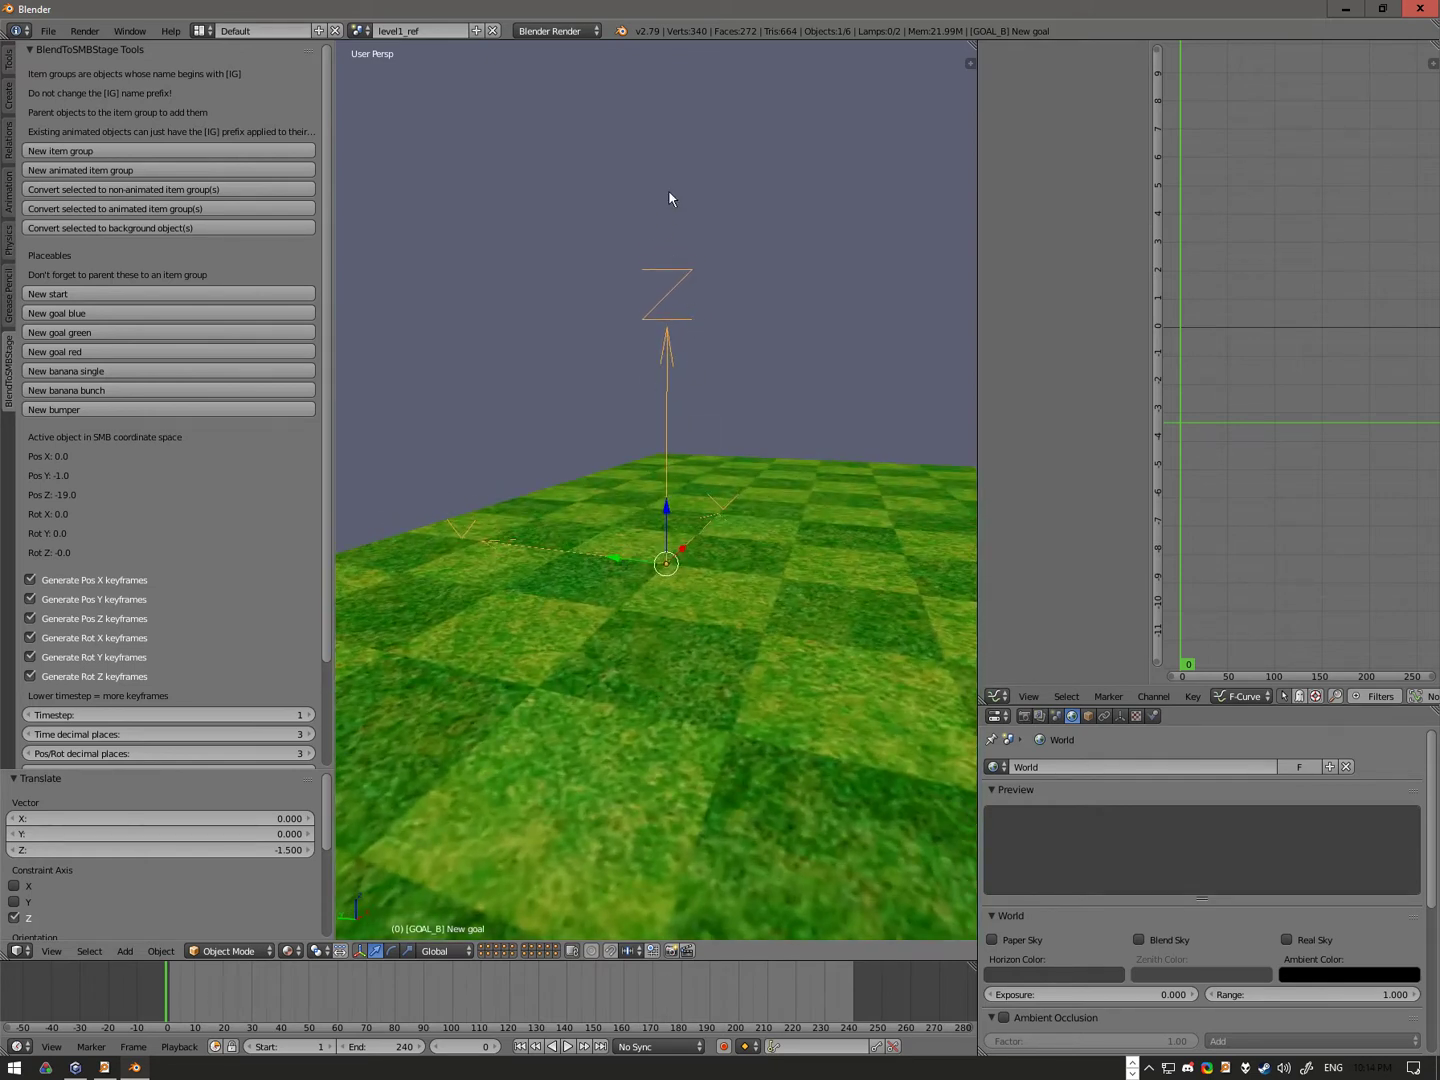
scroll(579, 504, down, 5)
middle_drag(585, 505, 730, 592)
scroll(624, 657, up, 3)
middle_drag(623, 657, 740, 565)
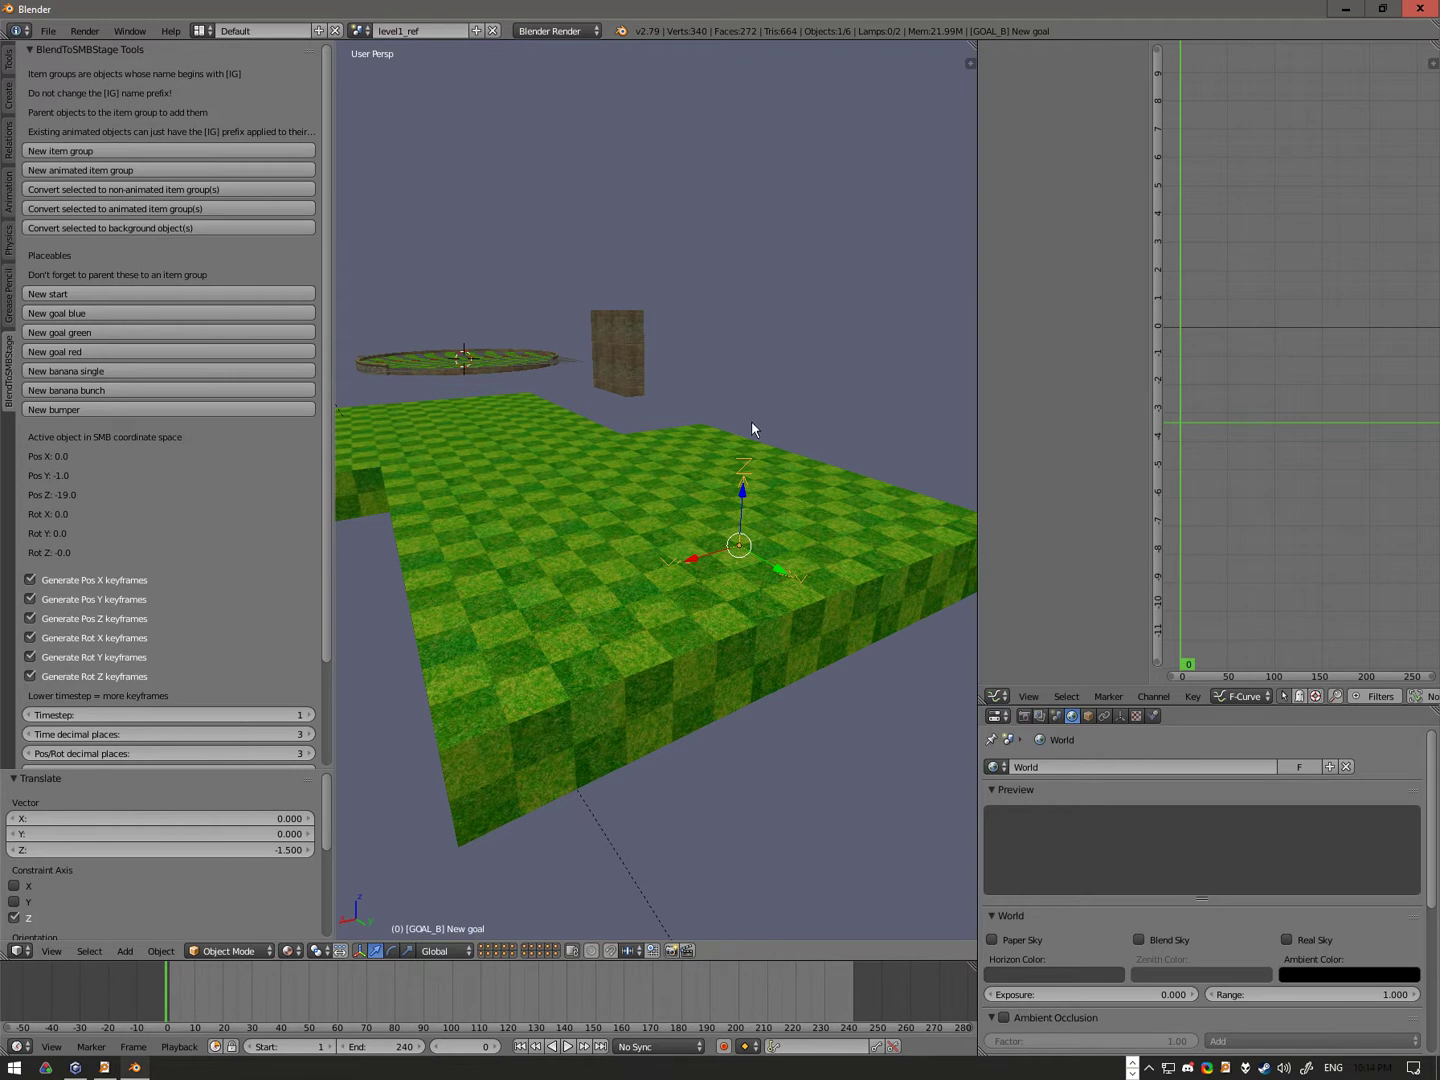
Step: Cancel the stray grab and parent the blue goal to [IG] Cube.001 via Ctrl+P > Object
key(g)
key(z)
key(Escape)
right_click(803, 505)
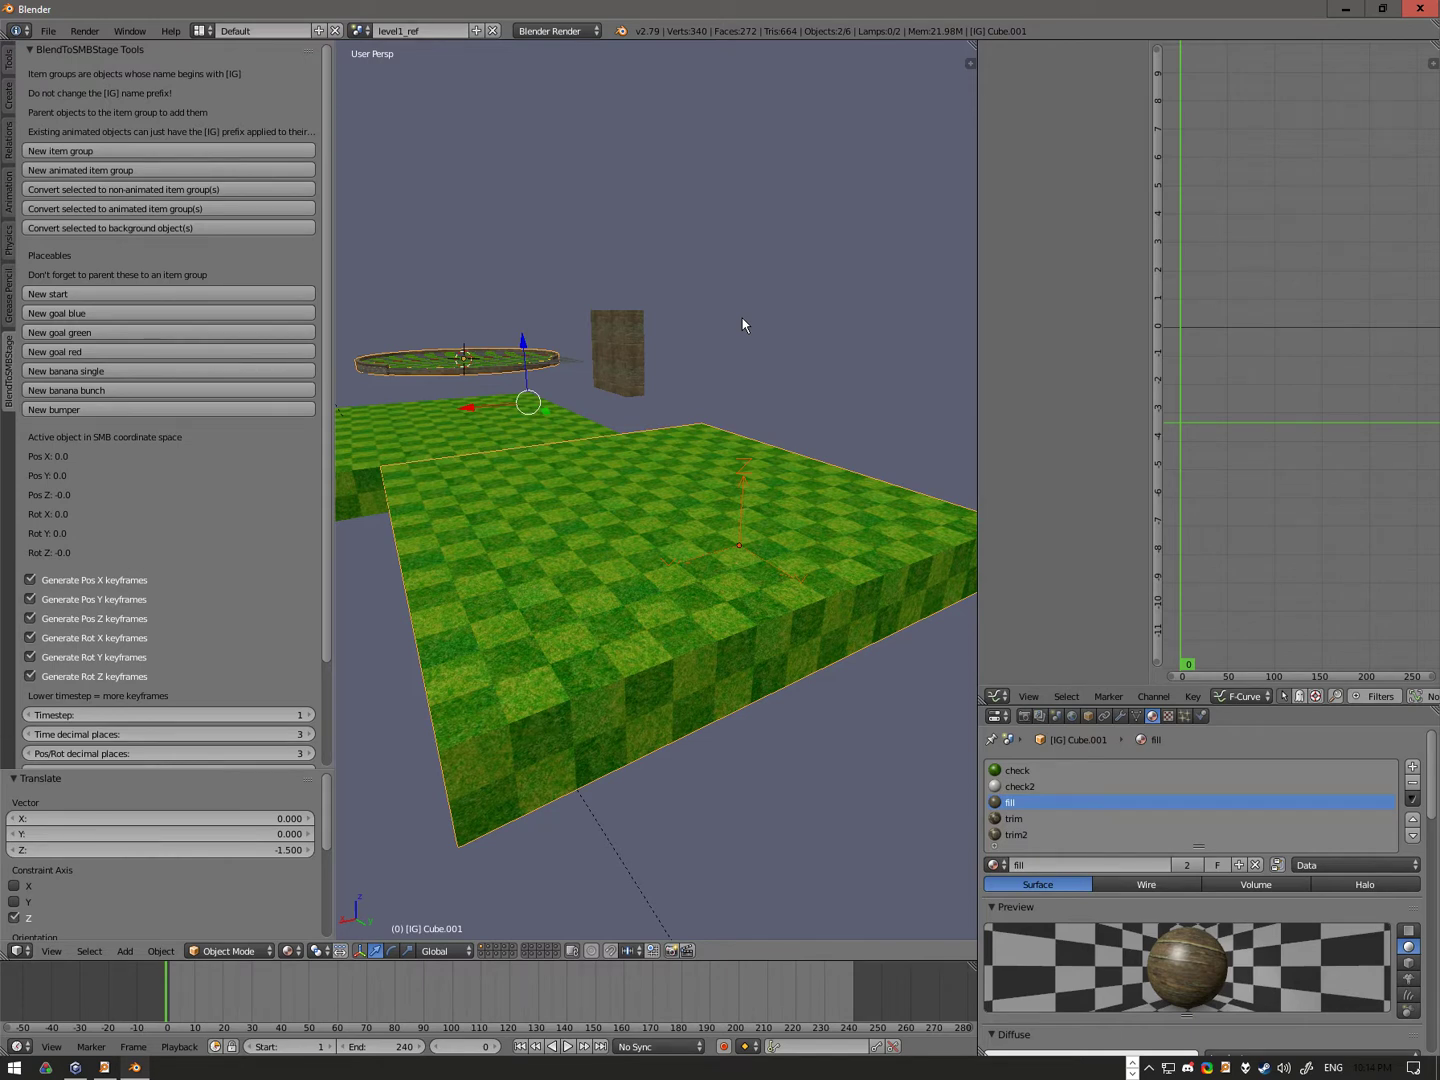
key(ctrl+p)
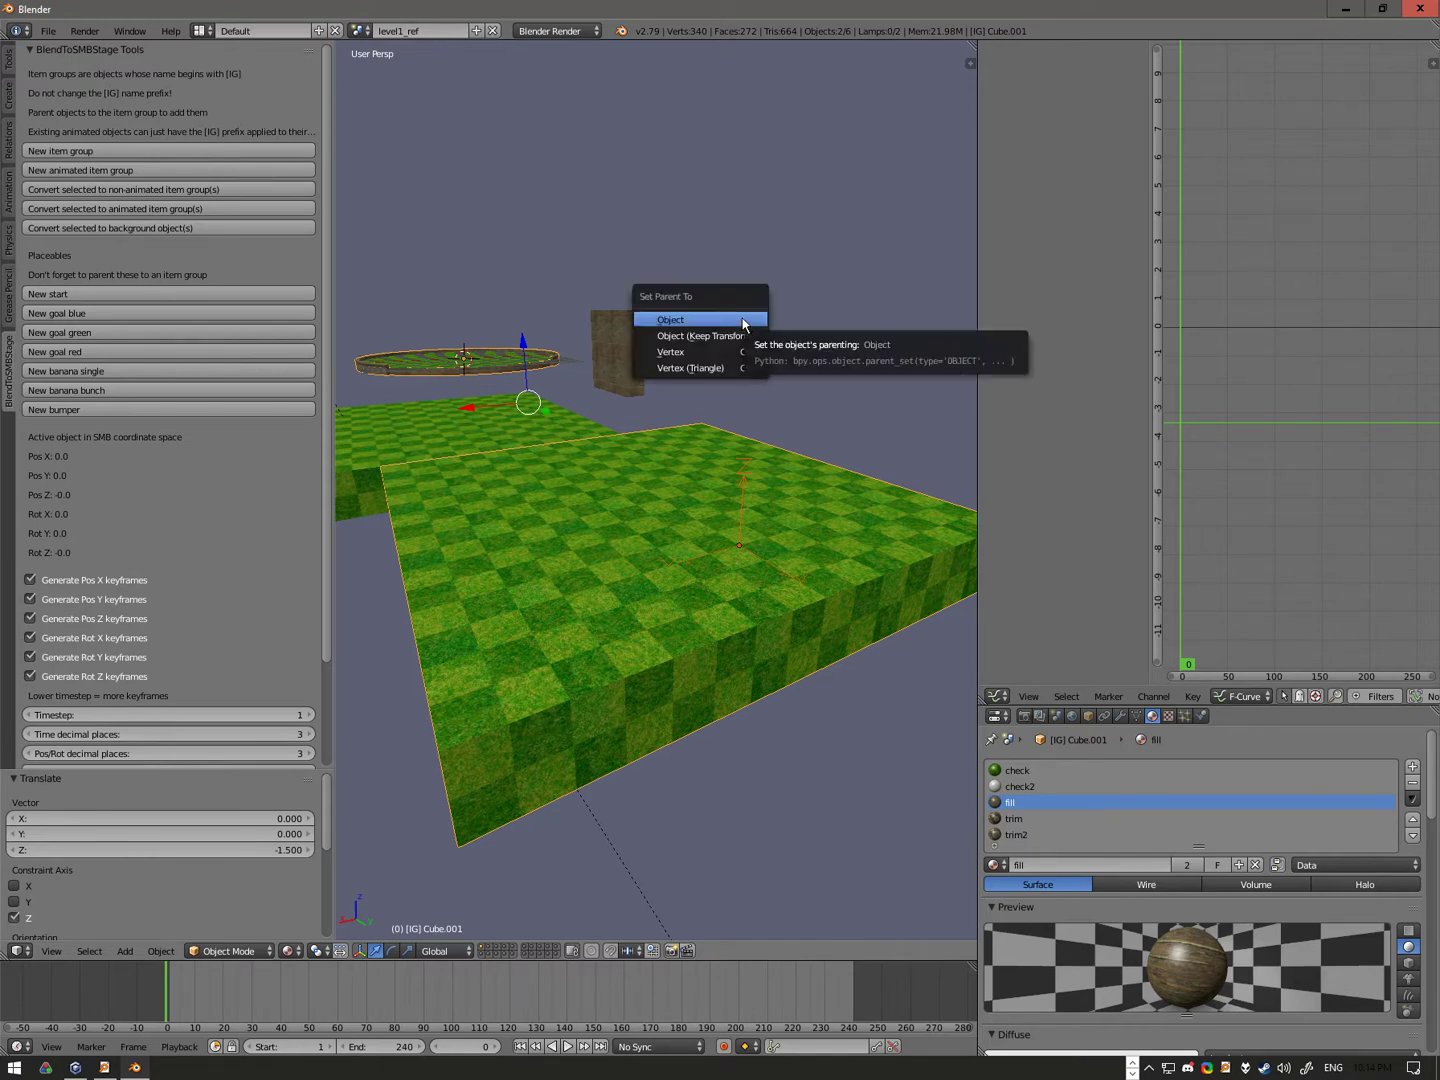
click(743, 320)
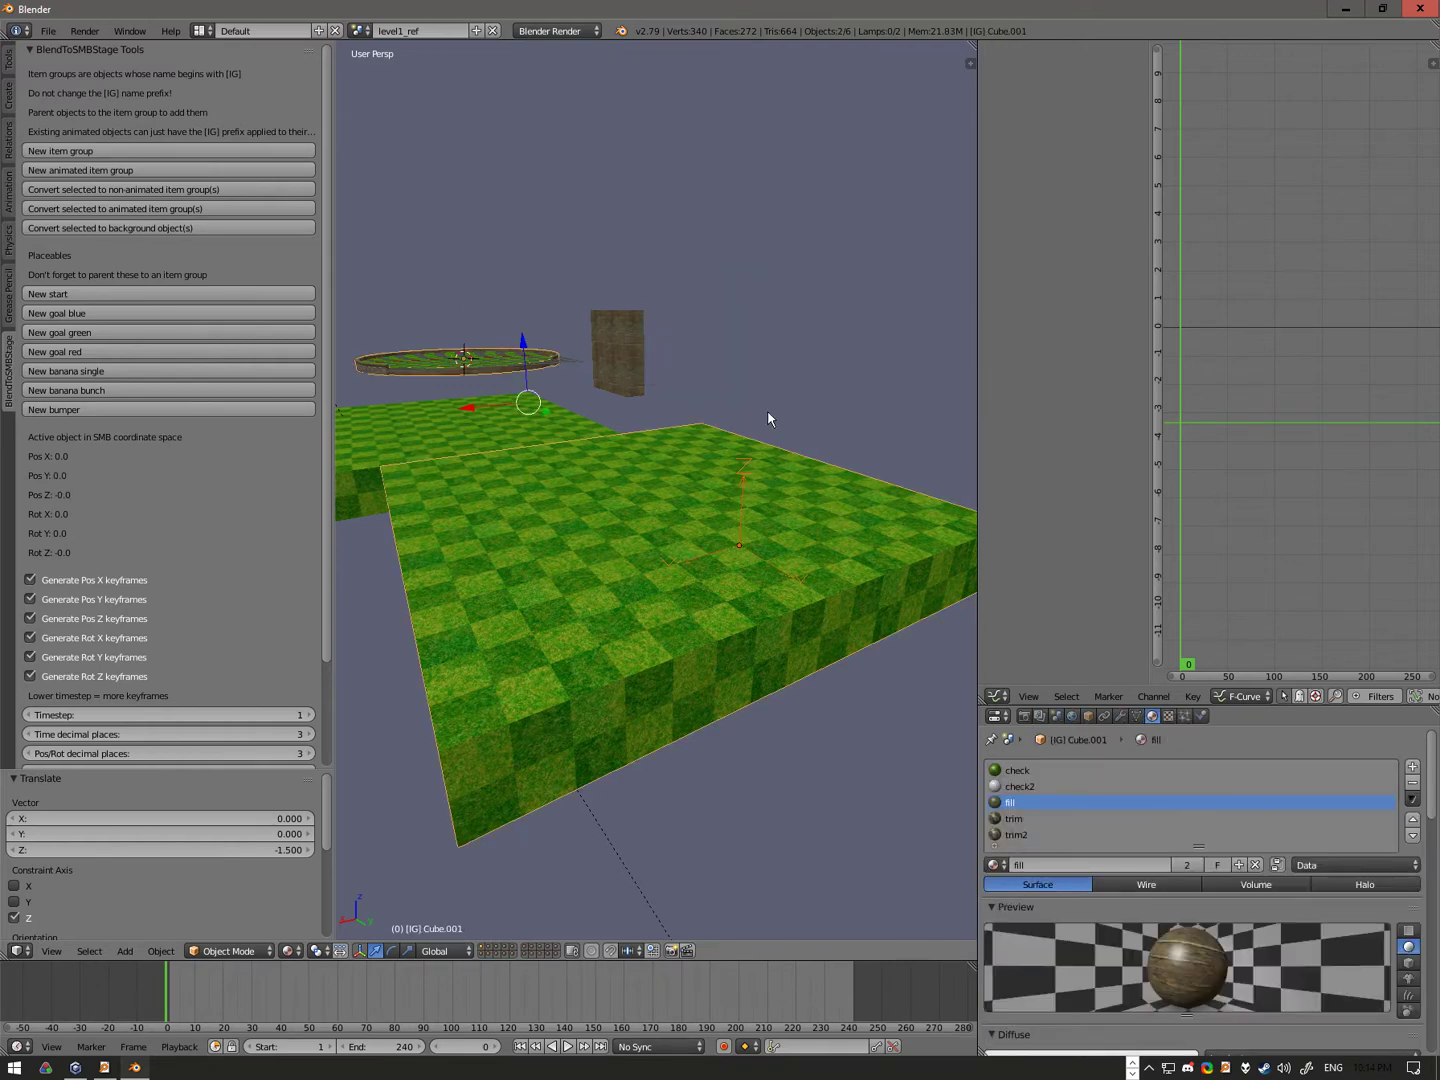
key(ctrl+p)
click(754, 410)
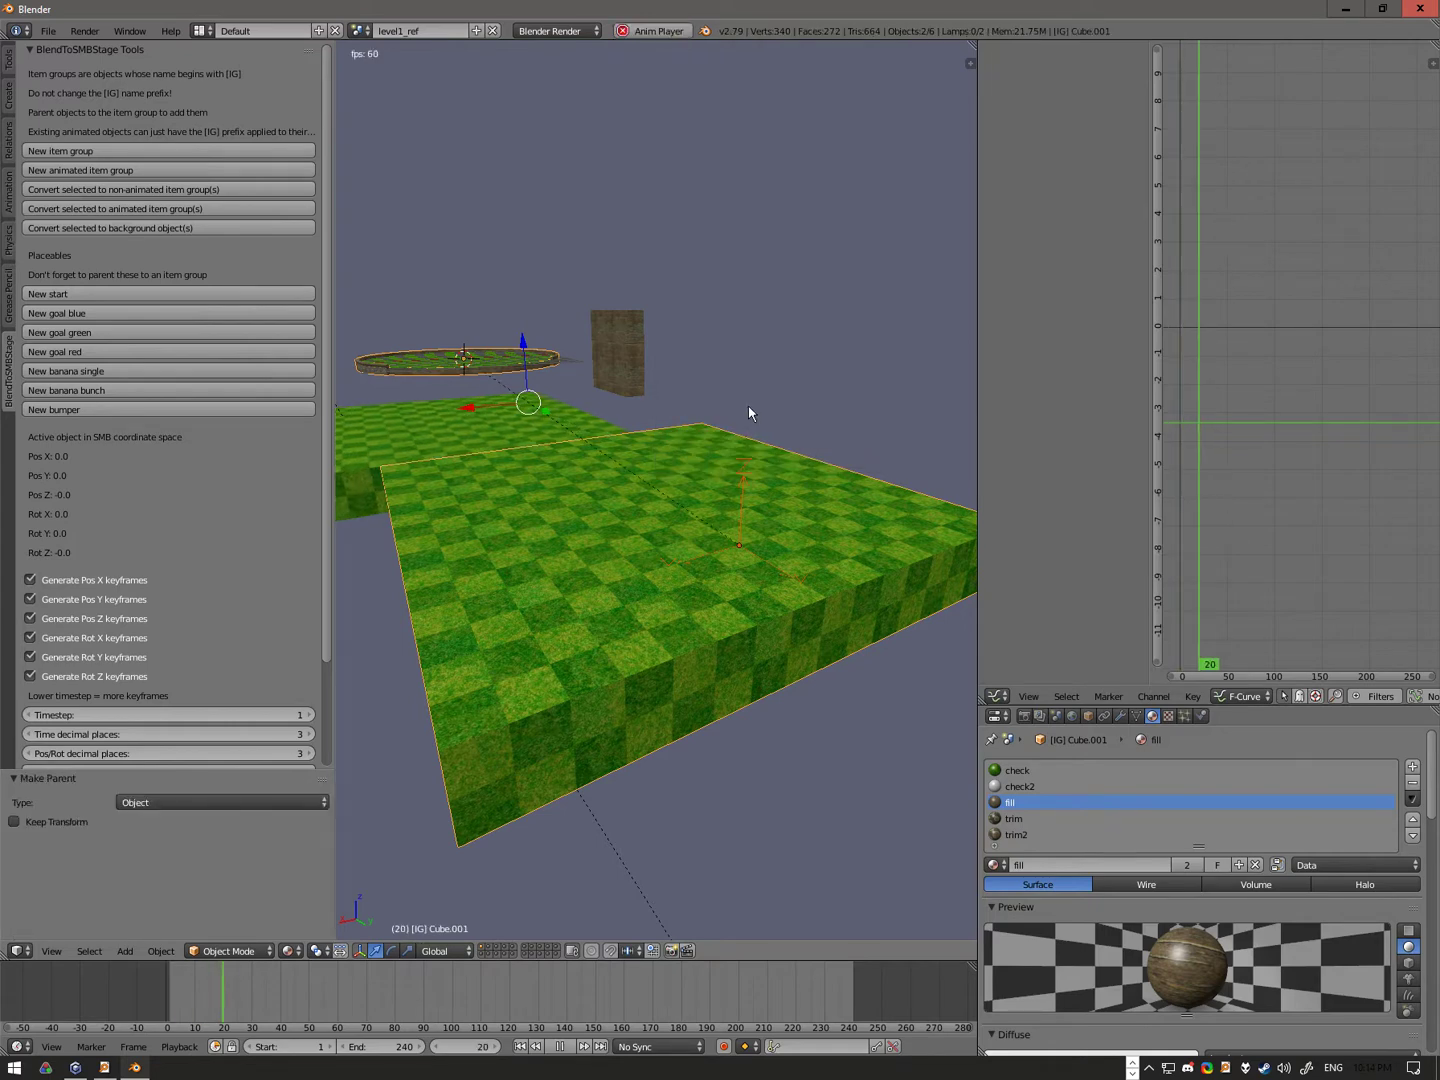
right_click(593, 469)
right_click(593, 469)
scroll(593, 475, down, 3)
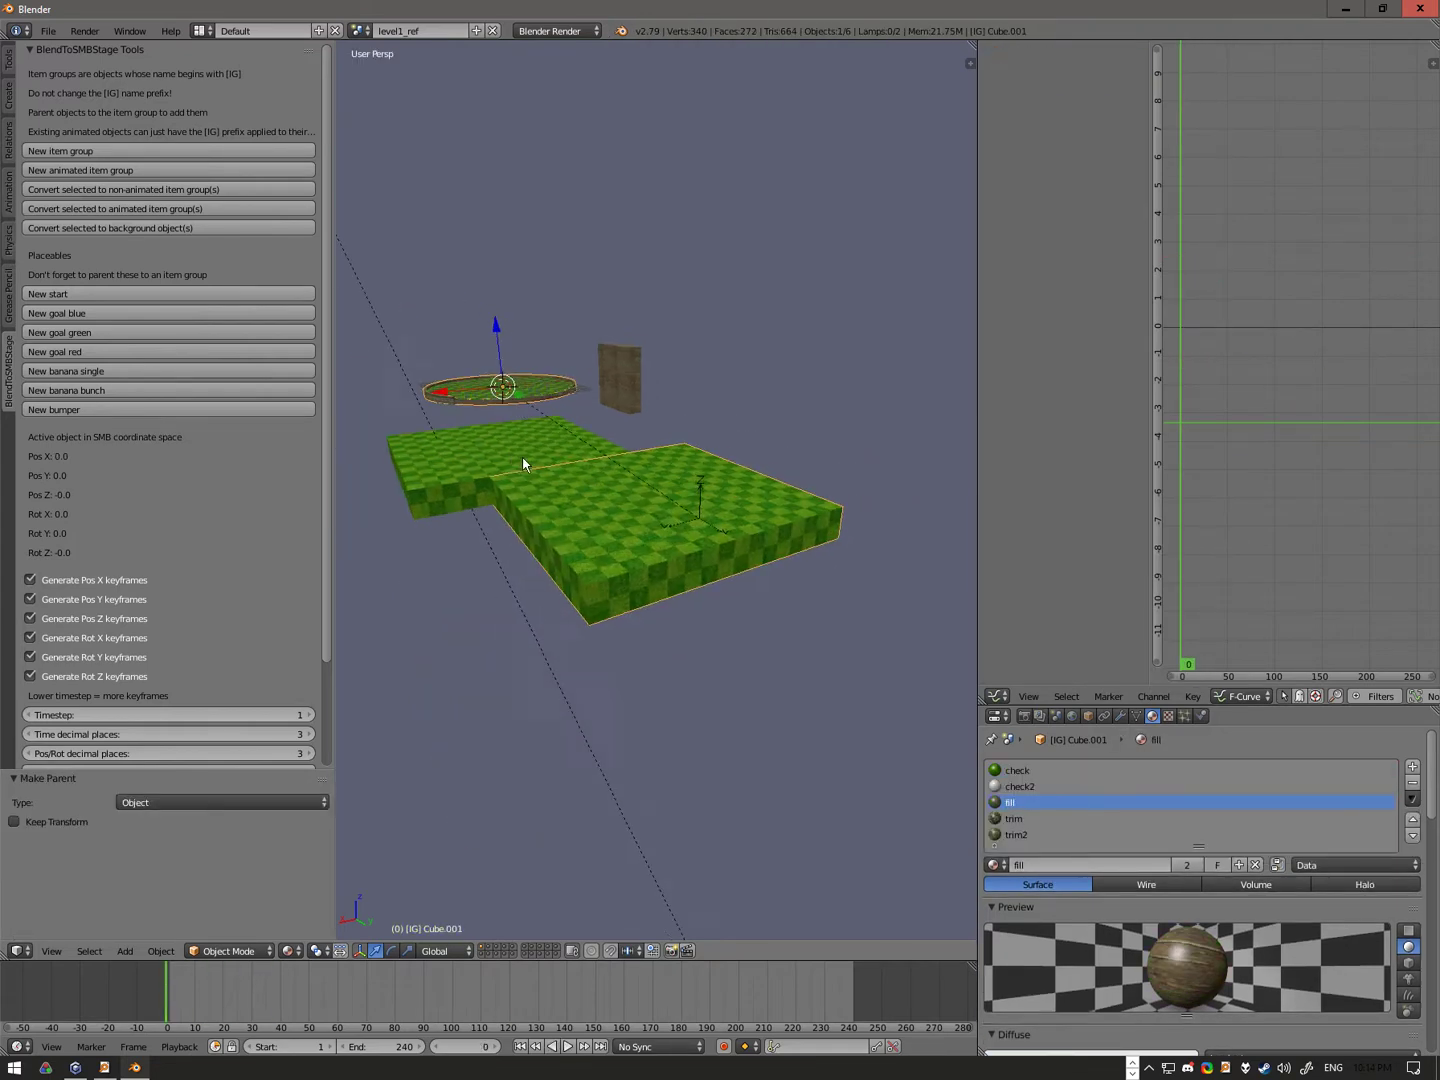
middle_drag(545, 469, 726, 488)
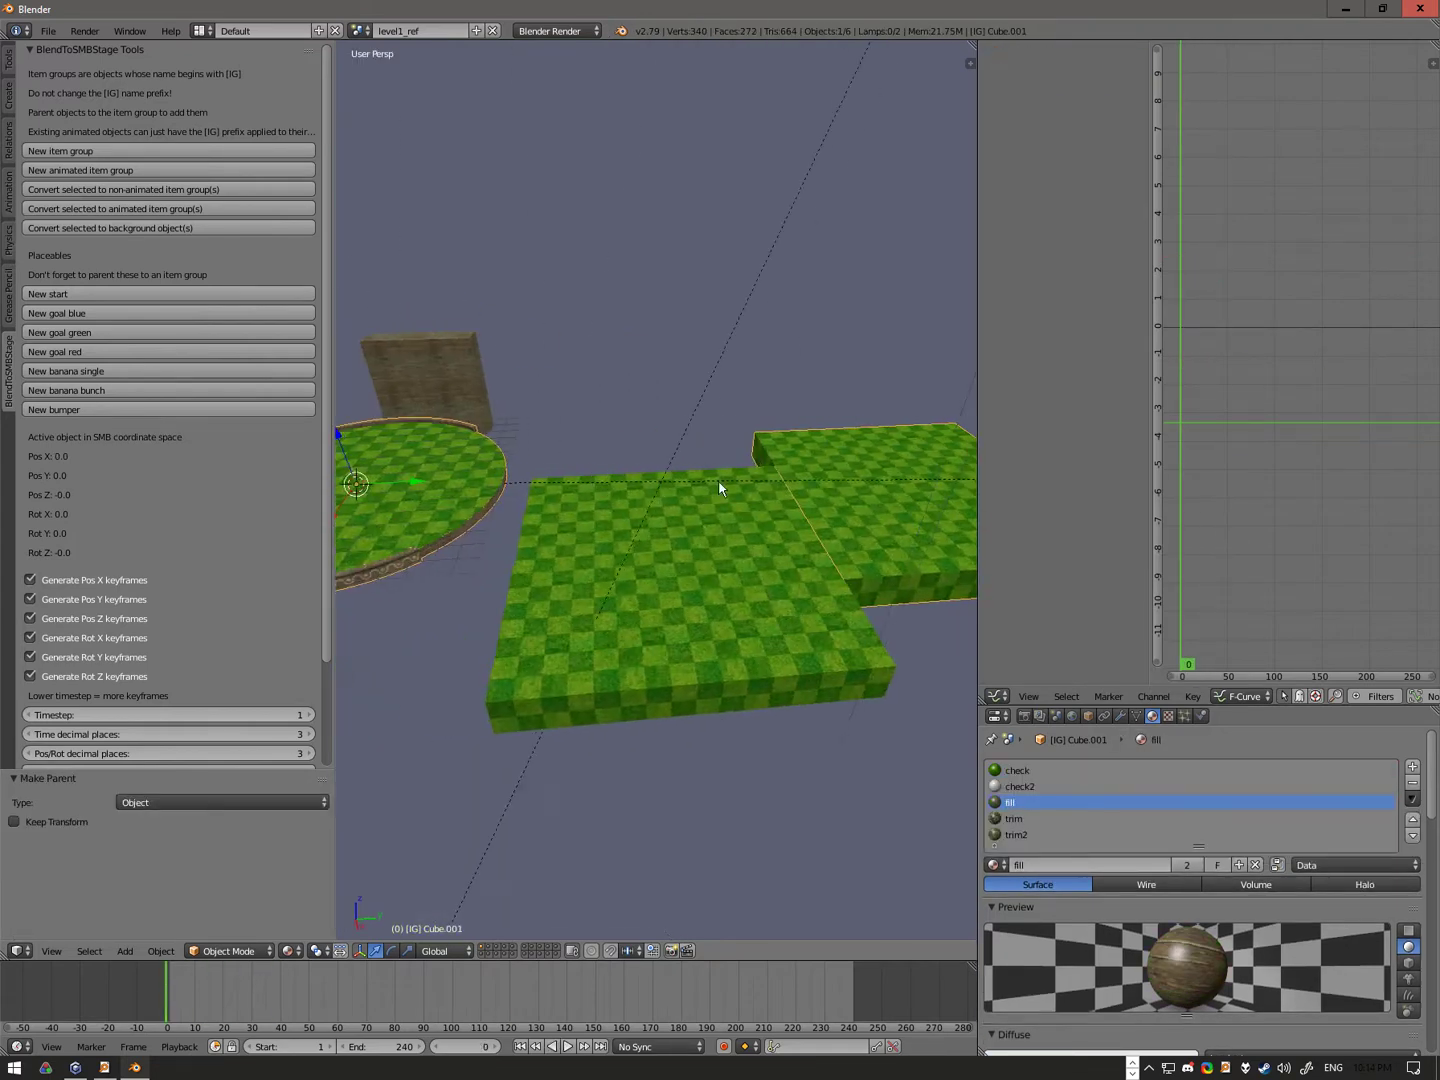
Step: Add a single banana and move it from the disc onto the green platform
click(88, 373)
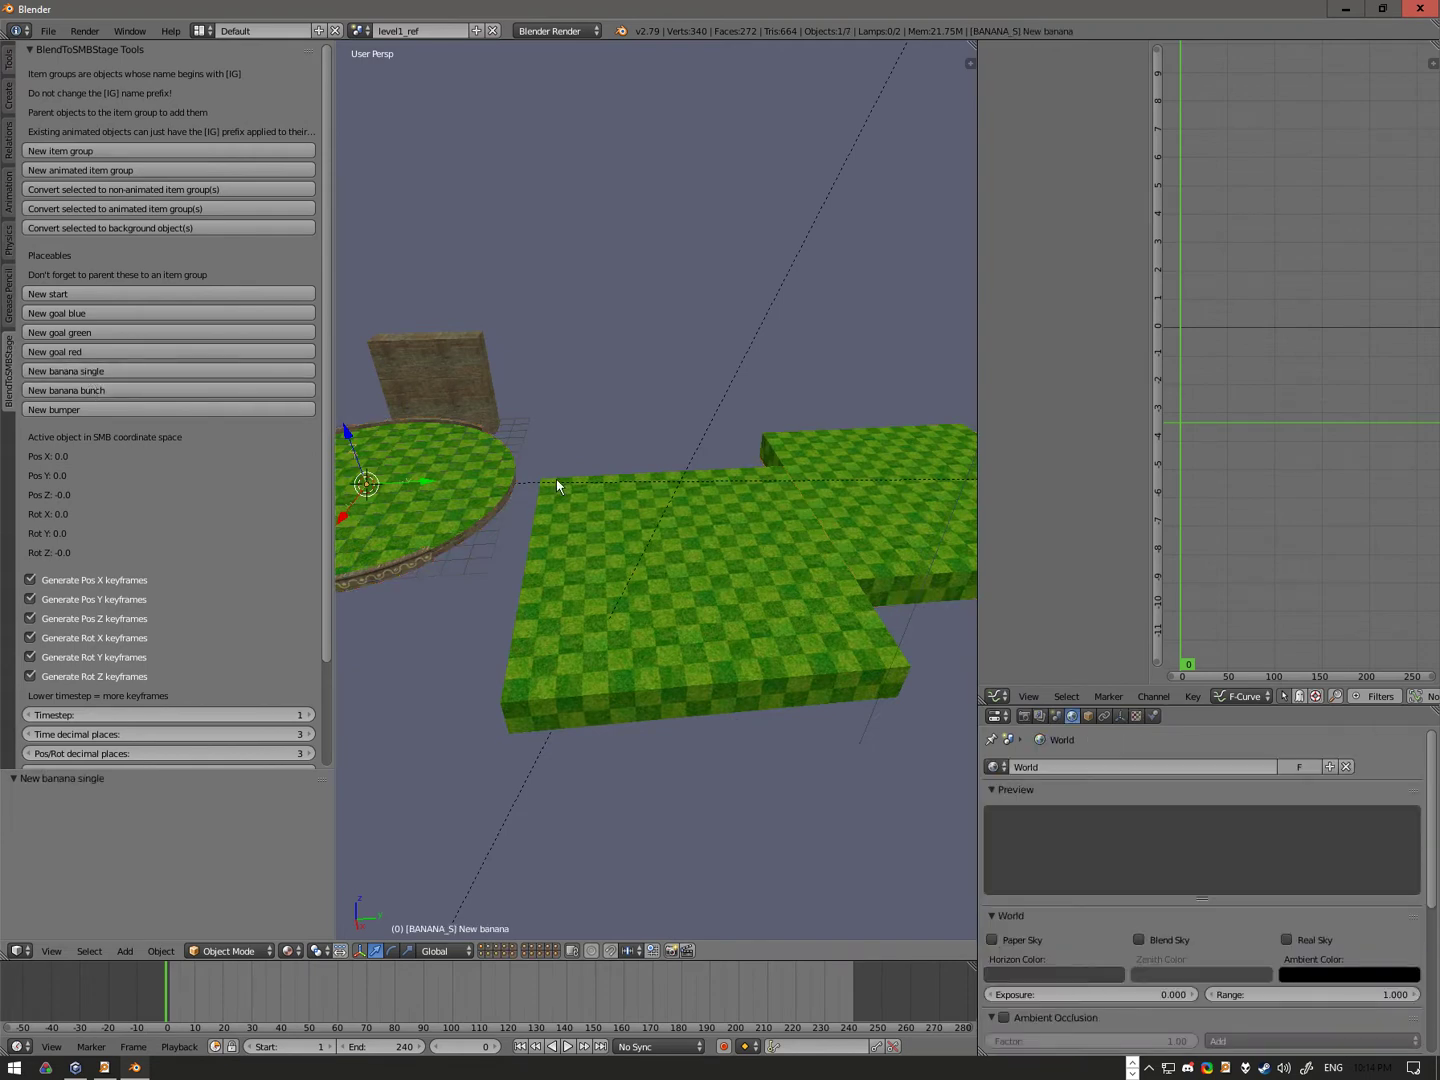
middle_drag(556, 479, 526, 467)
key(KP_7)
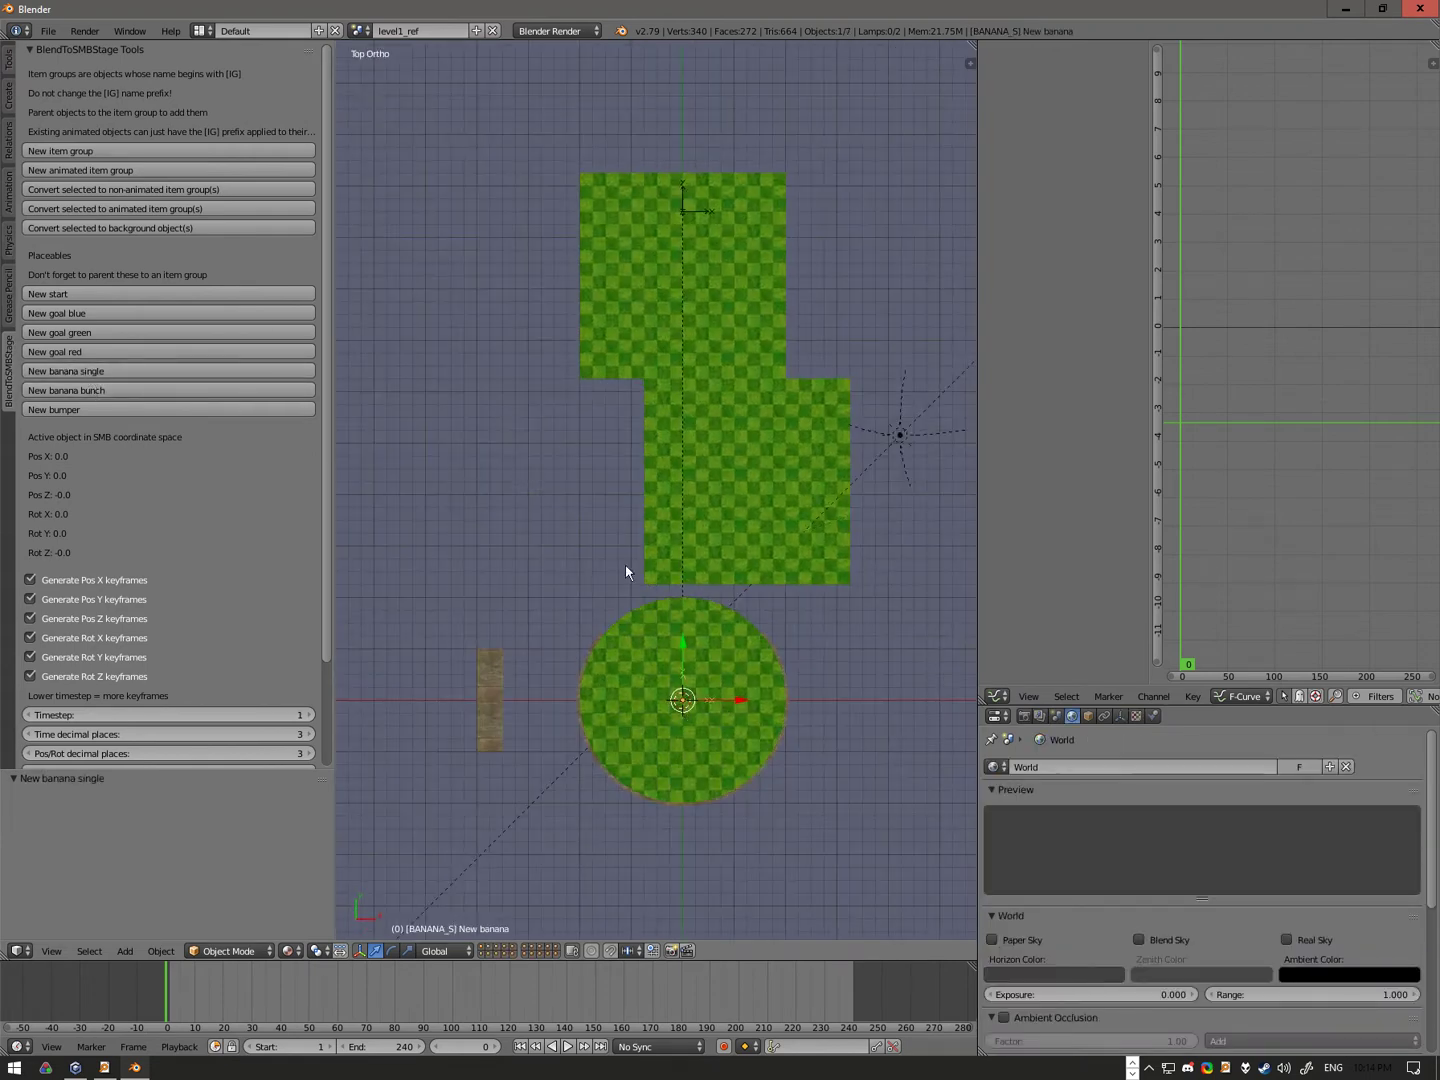
key(g)
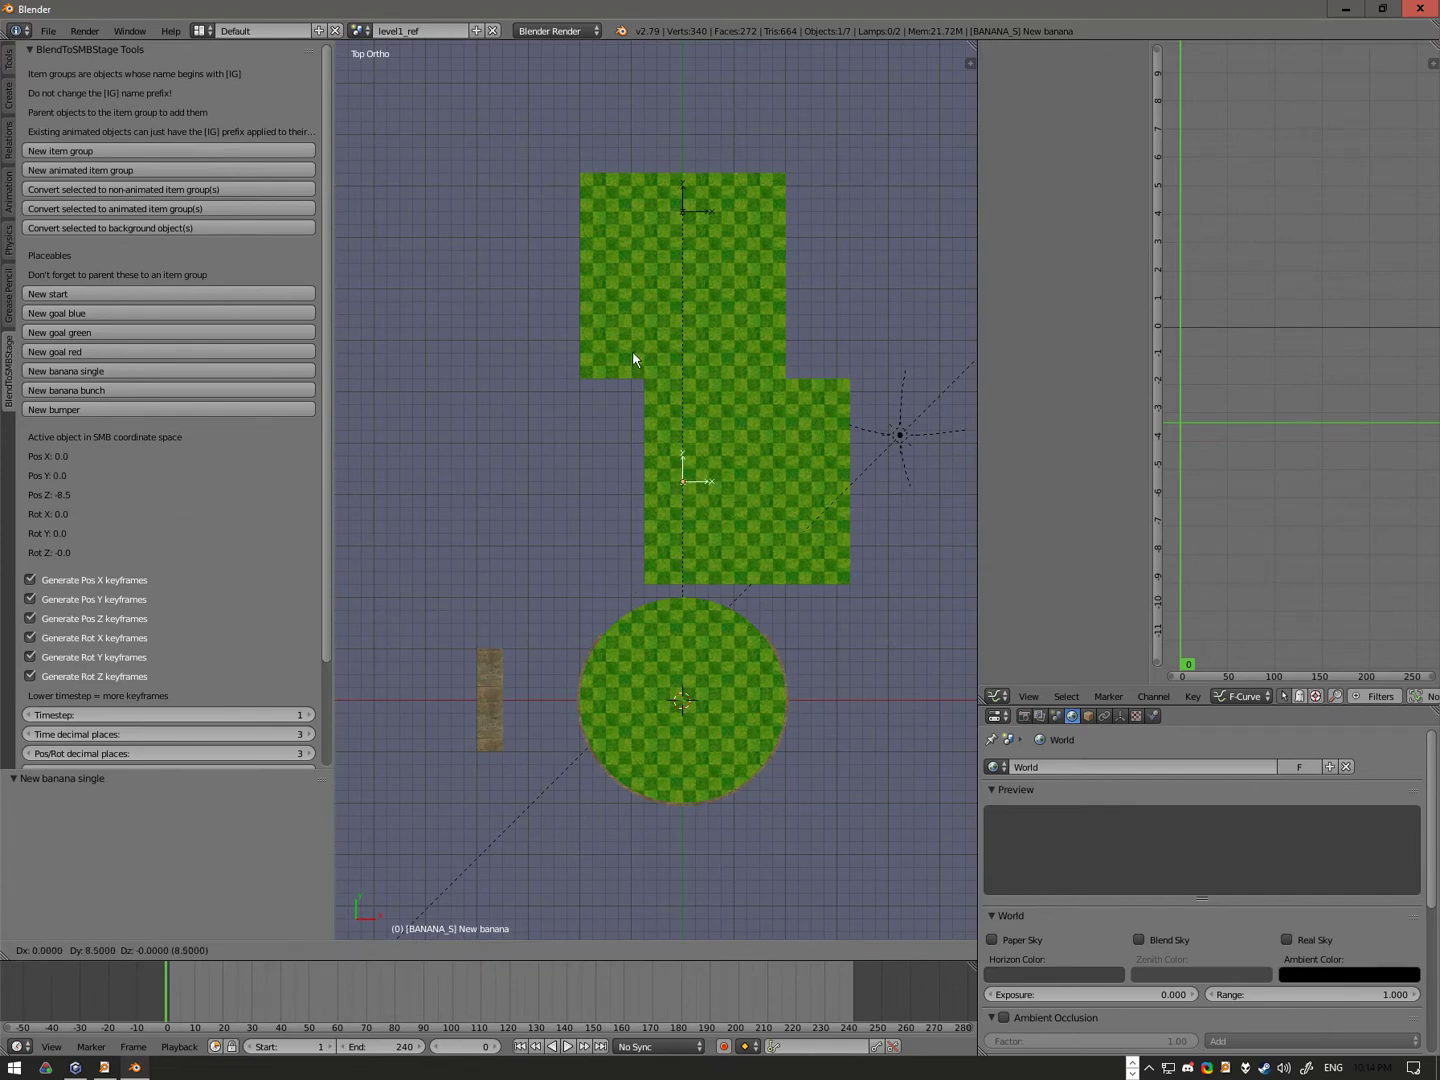
click(632, 350)
Step: Lower the banana 0.5 in Right Ortho view and shift it 2.5 along X
key(KP_3)
scroll(698, 396, up, 4)
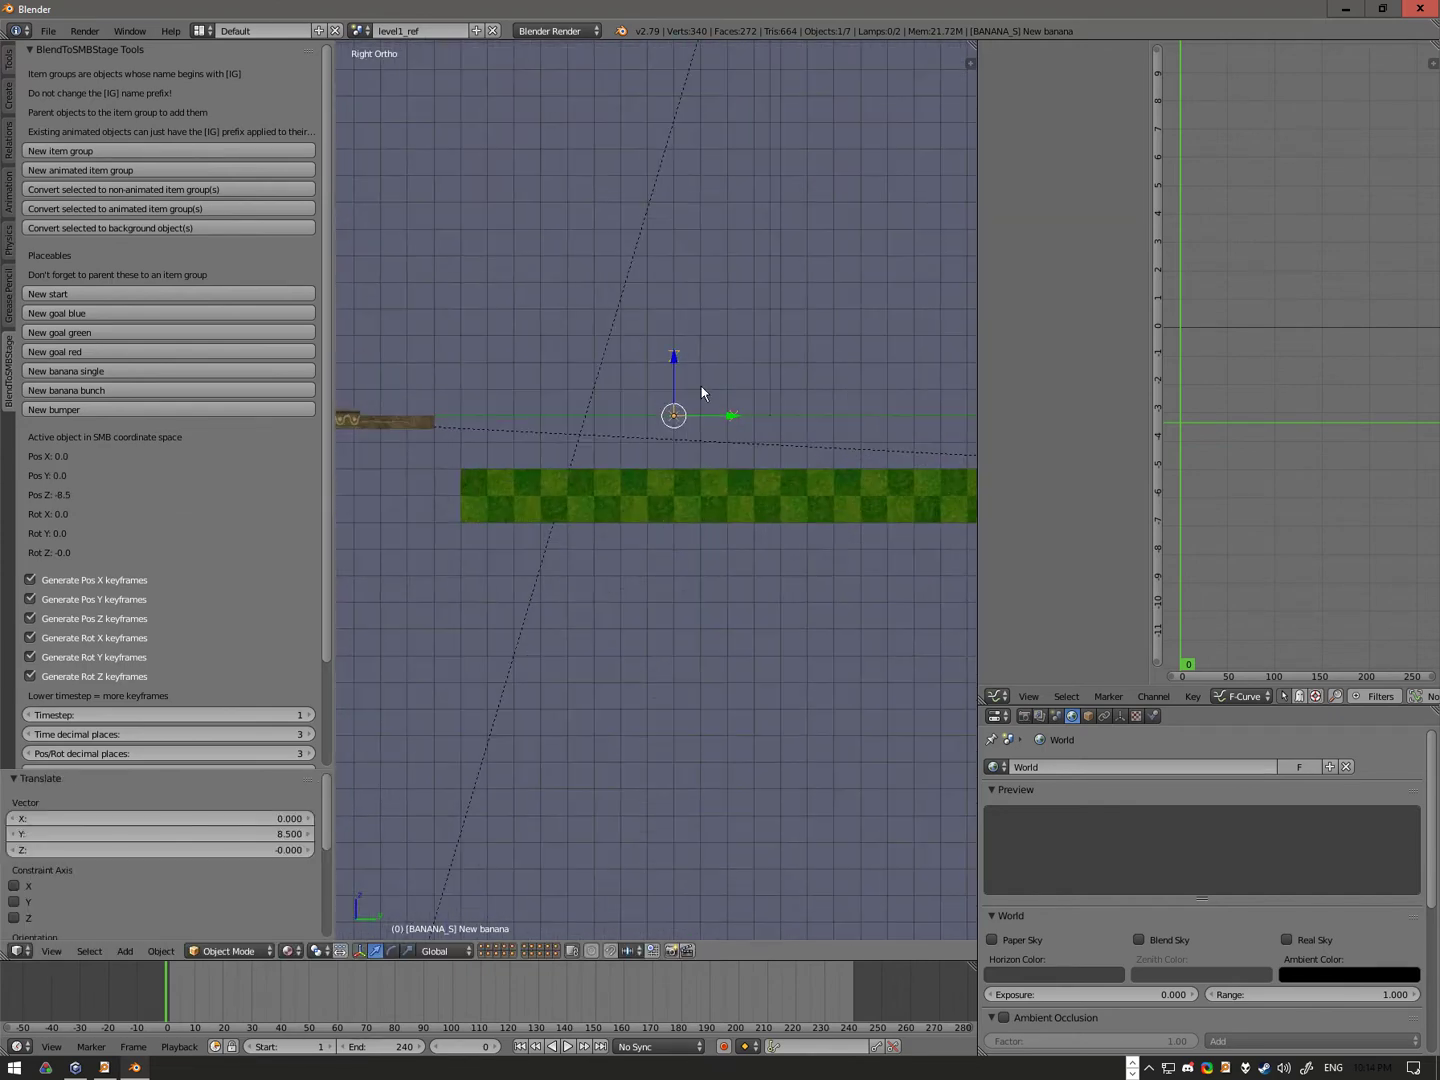
key(g)
key(z)
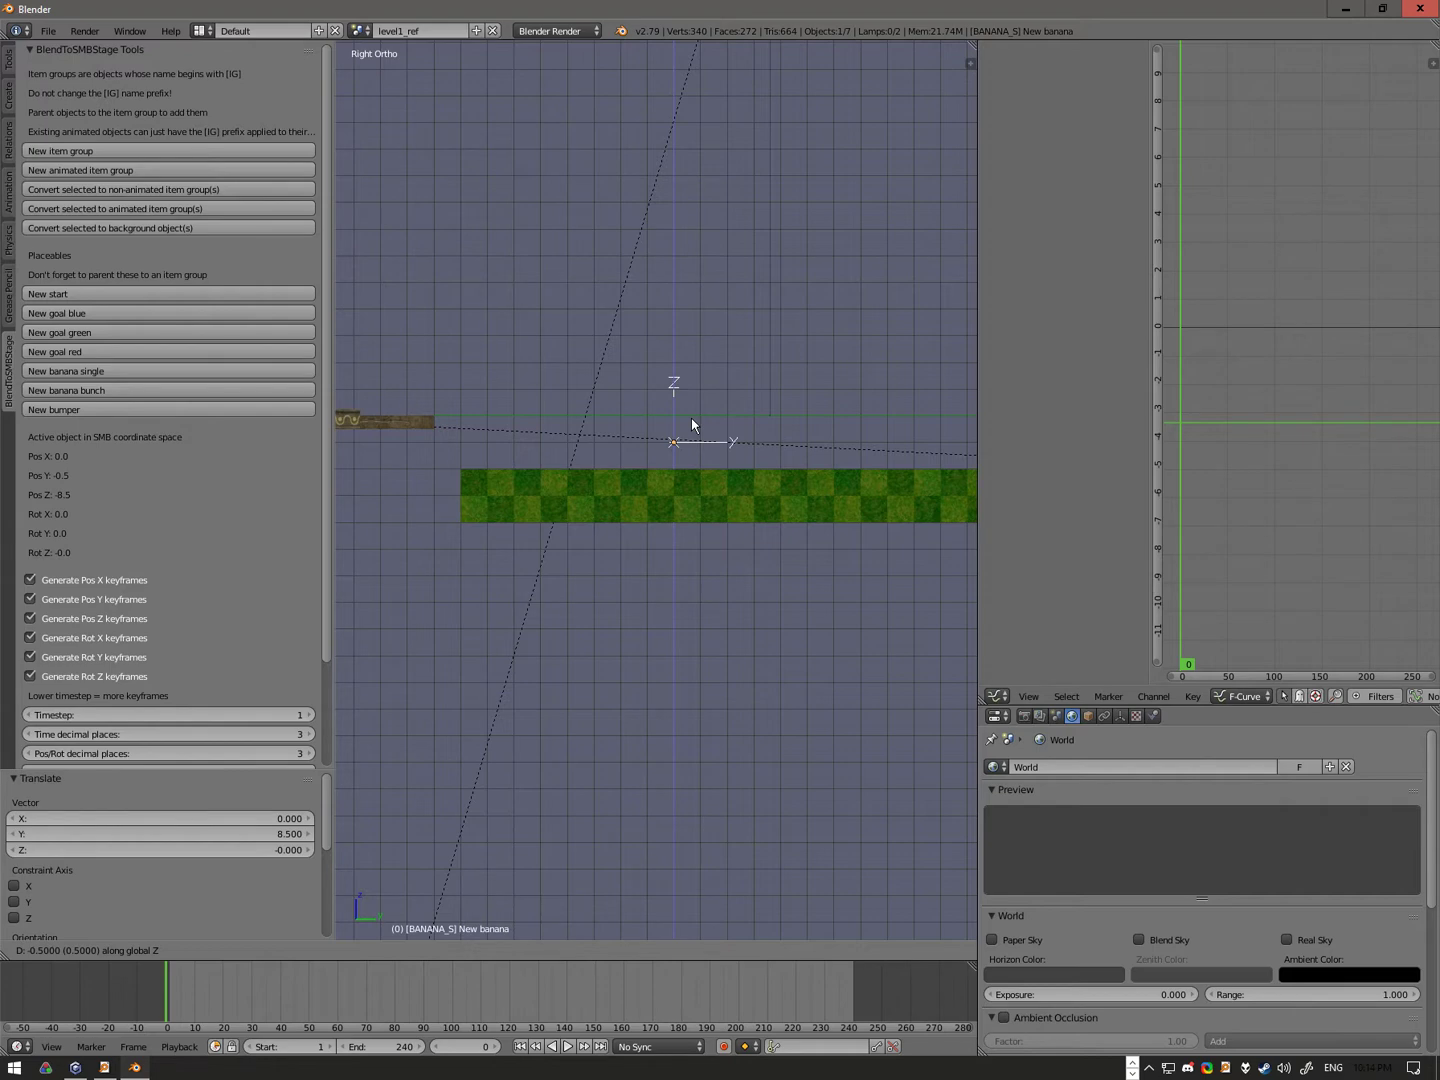
click(692, 424)
middle_drag(691, 421, 590, 566)
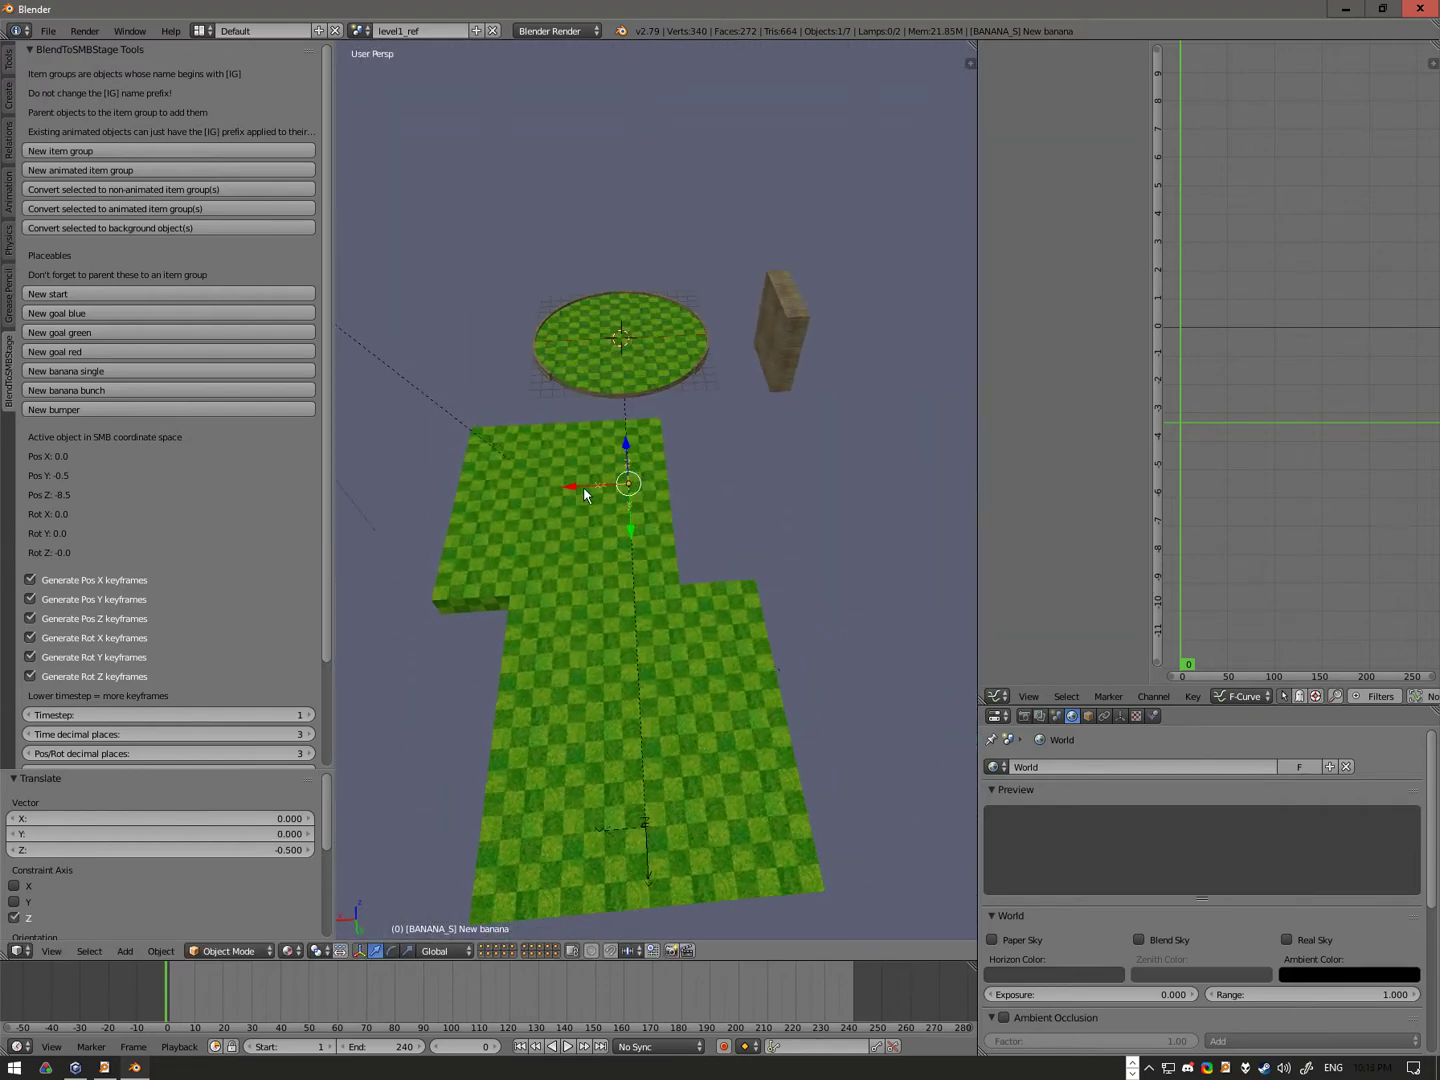
key(g)
key(x)
click(518, 498)
middle_drag(532, 505, 614, 480)
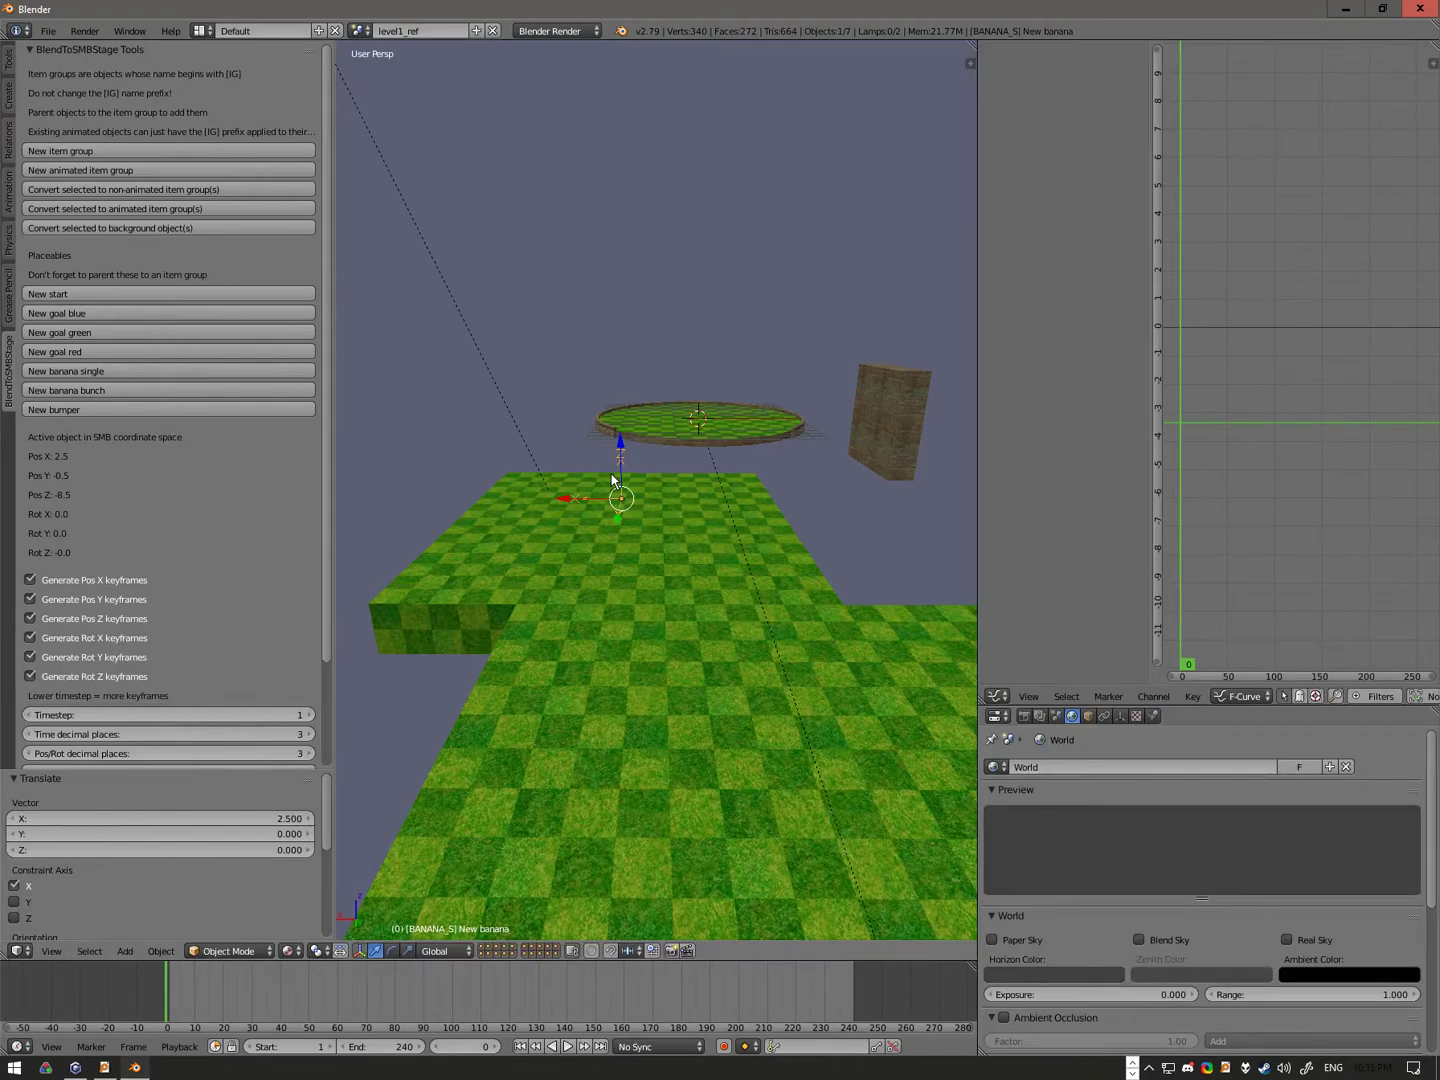
Step: Parent the banana to [IG] Cube with Ctrl+P > Object and play the animation to verify
shift+right_click(677, 505)
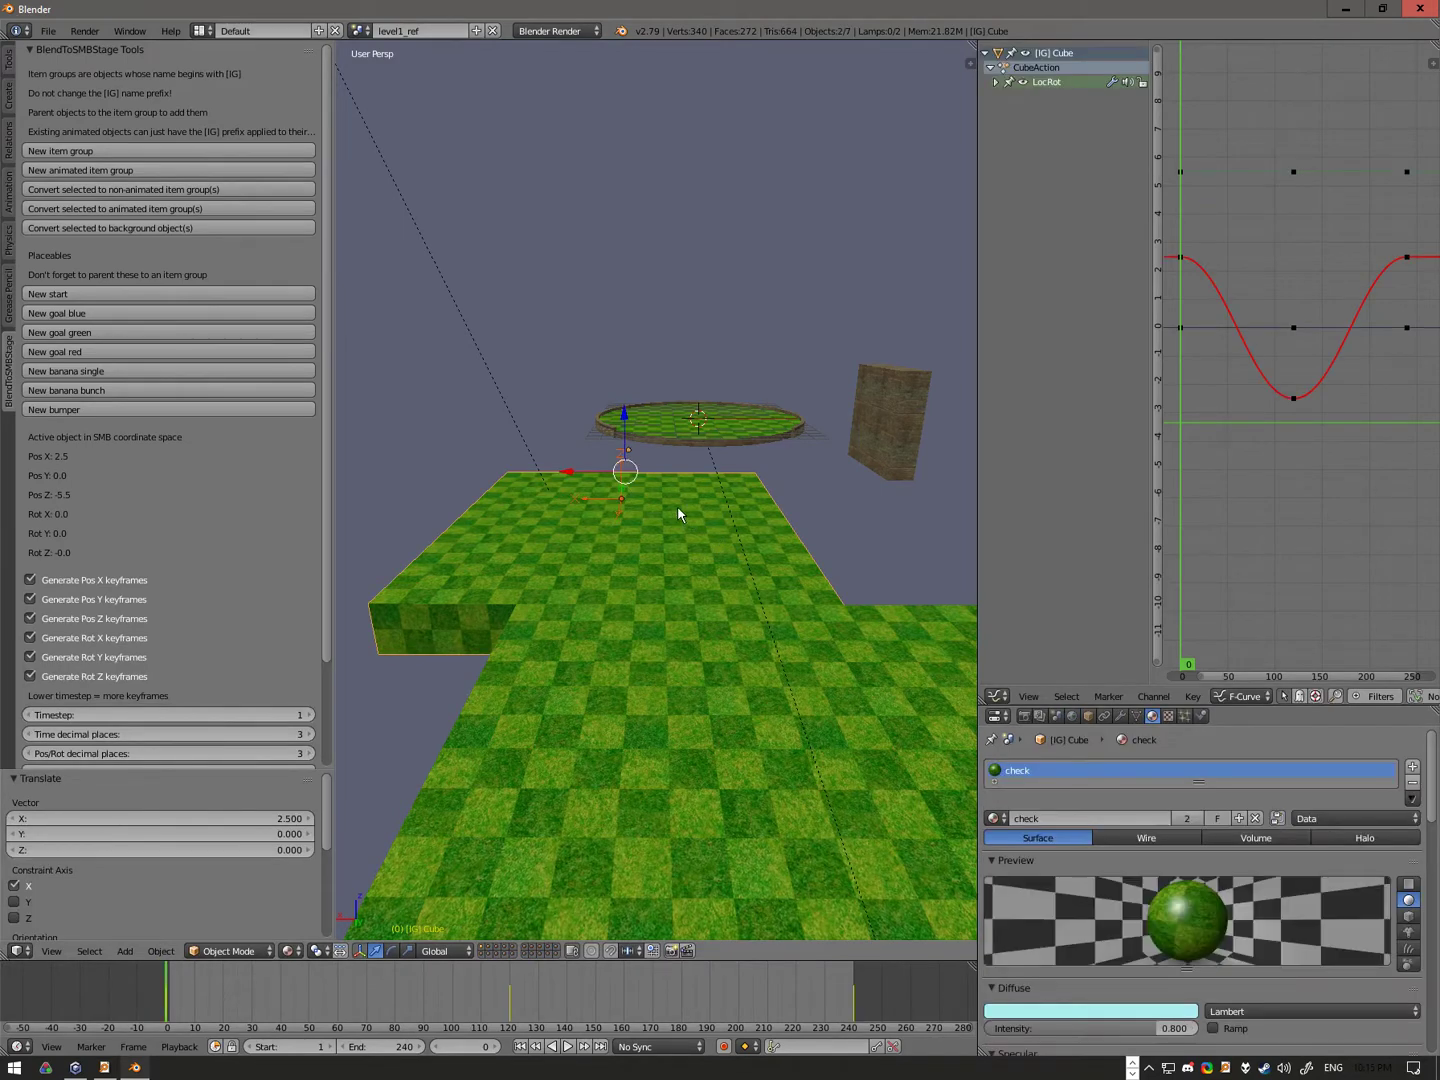
key(ctrl+p)
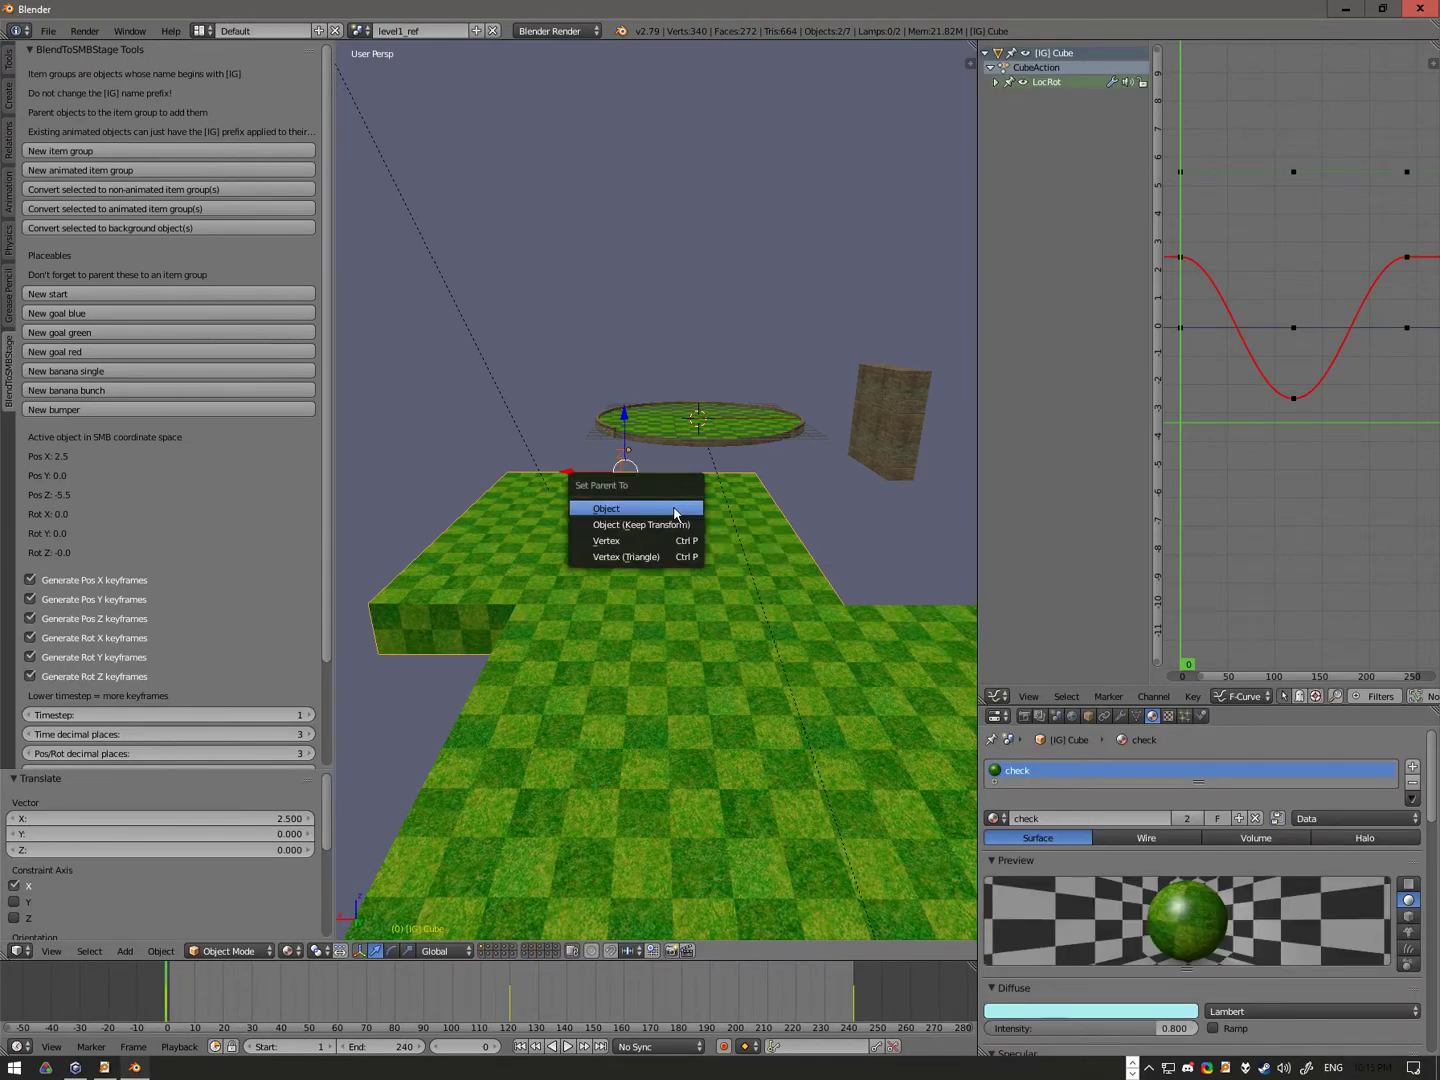
click(678, 510)
key(alt+a)
key(a)
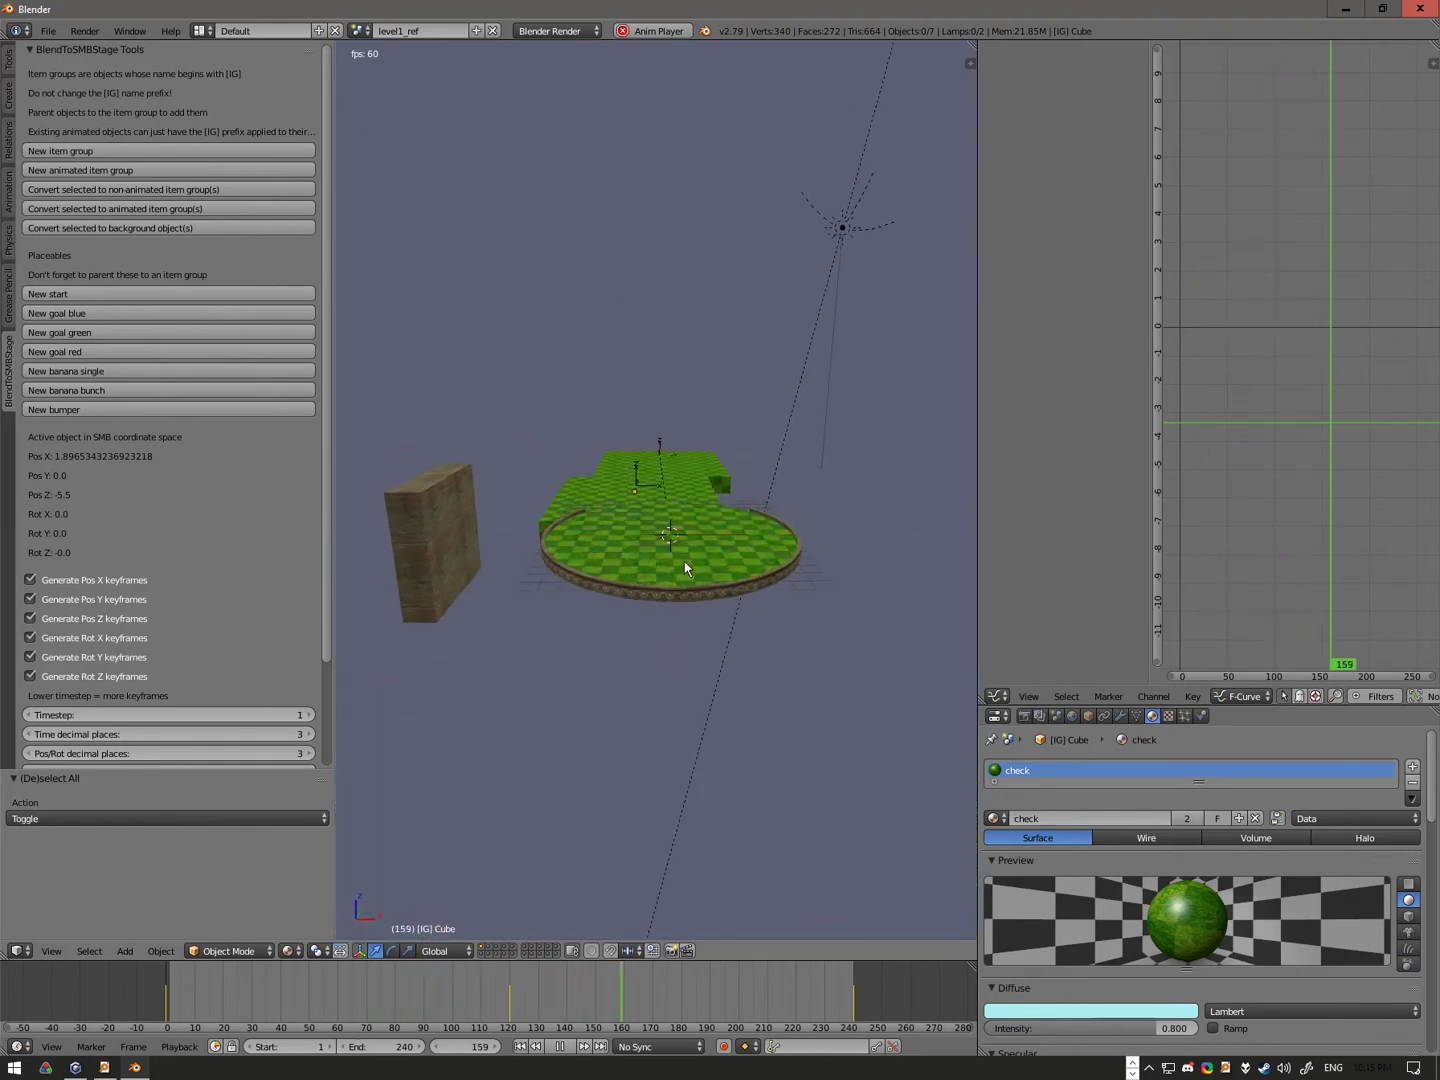
right_click(428, 561)
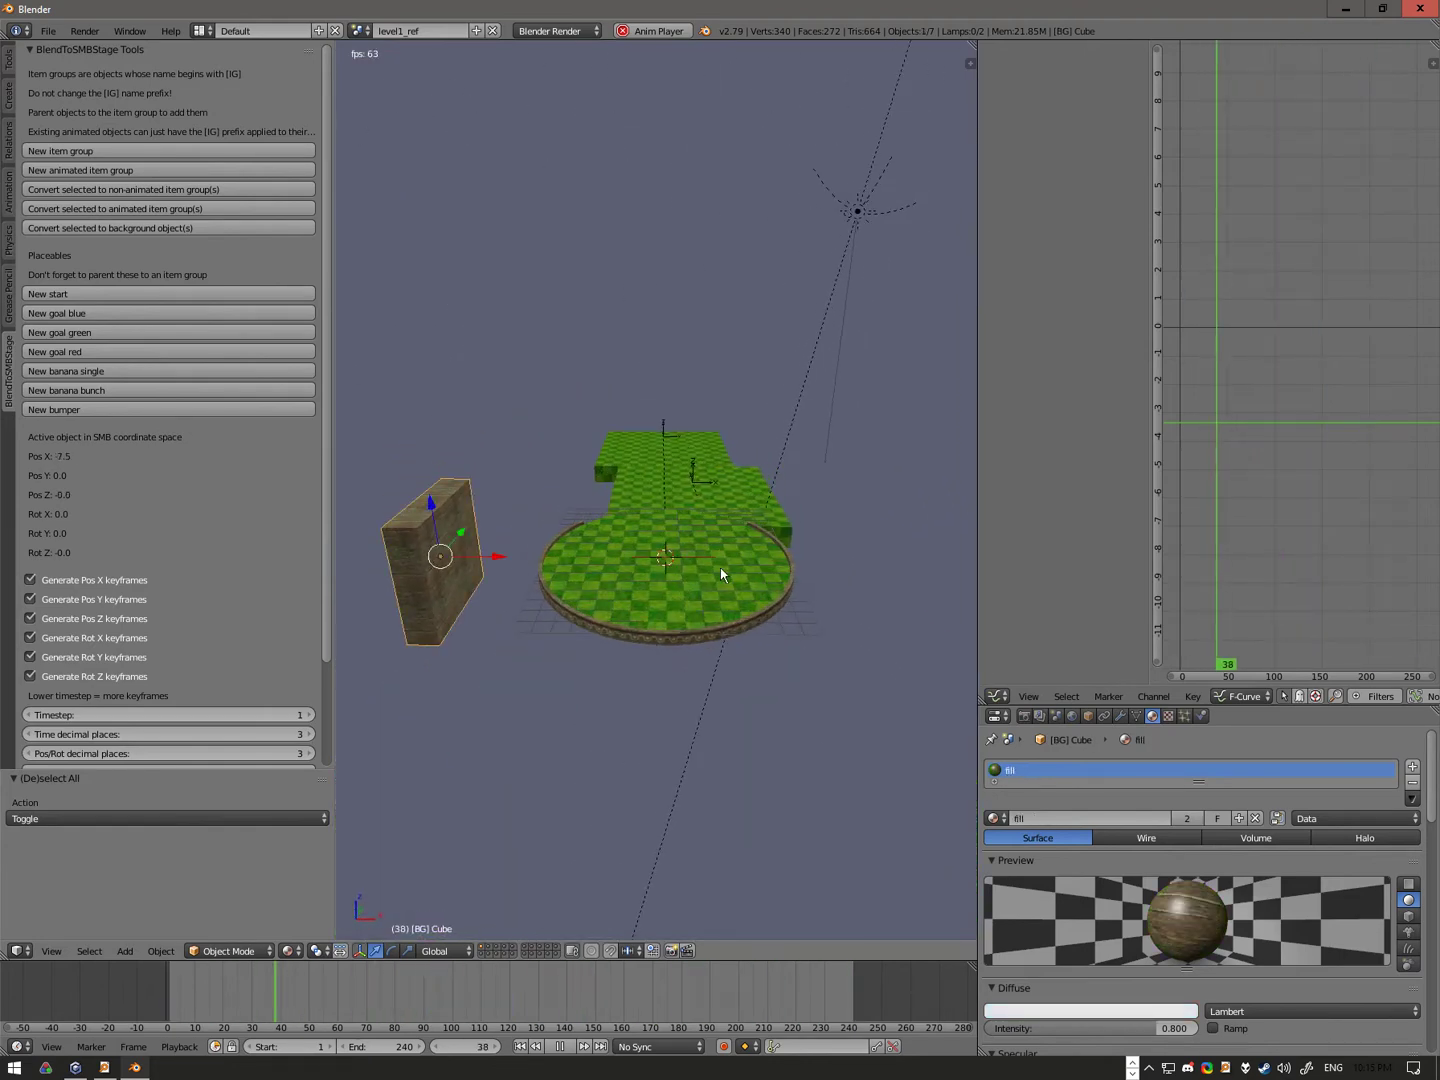
key(Escape)
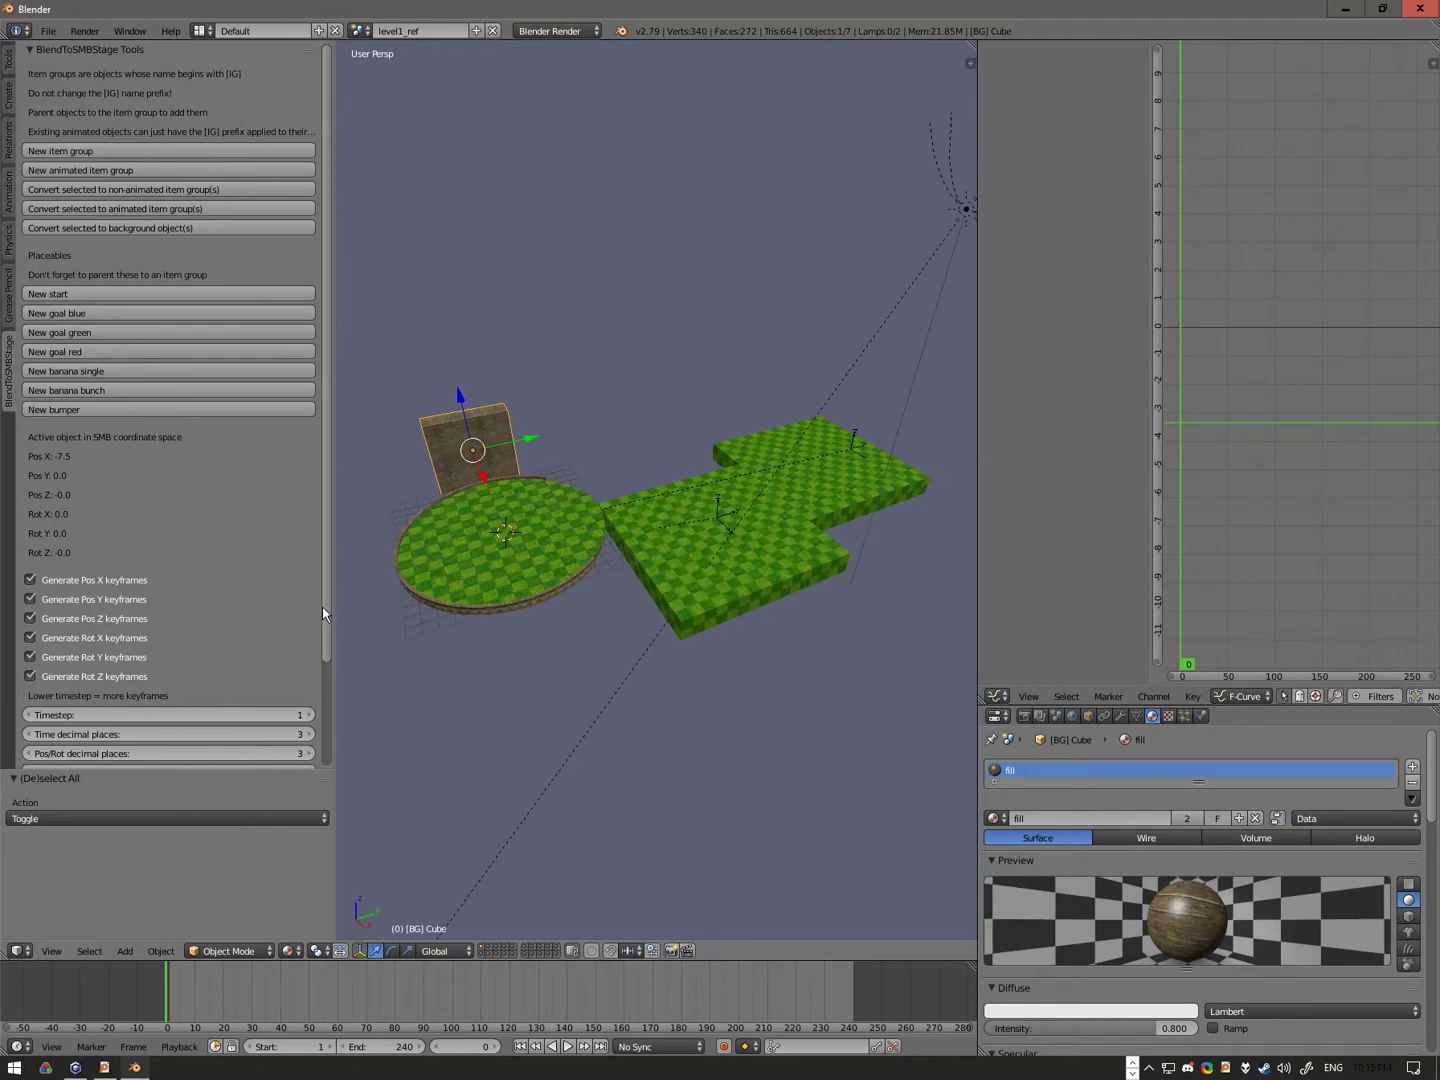
Step: Check a face's median coordinates on the green moving platform in Edit Mode
drag(322, 607, 330, 716)
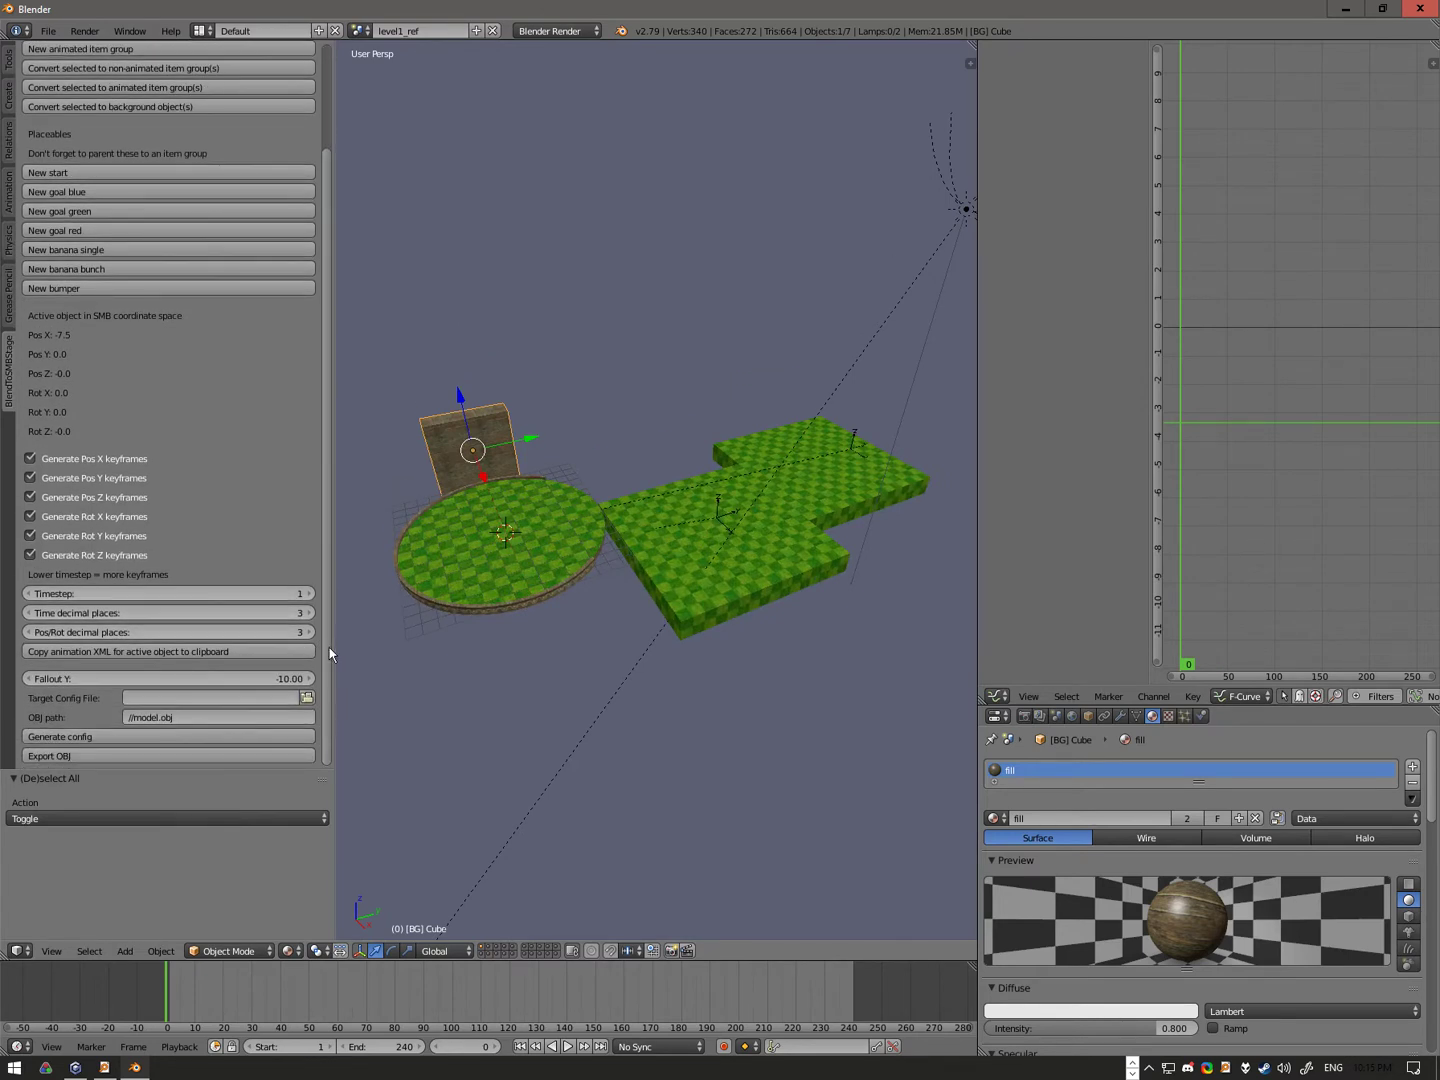
middle_drag(380, 644, 652, 625)
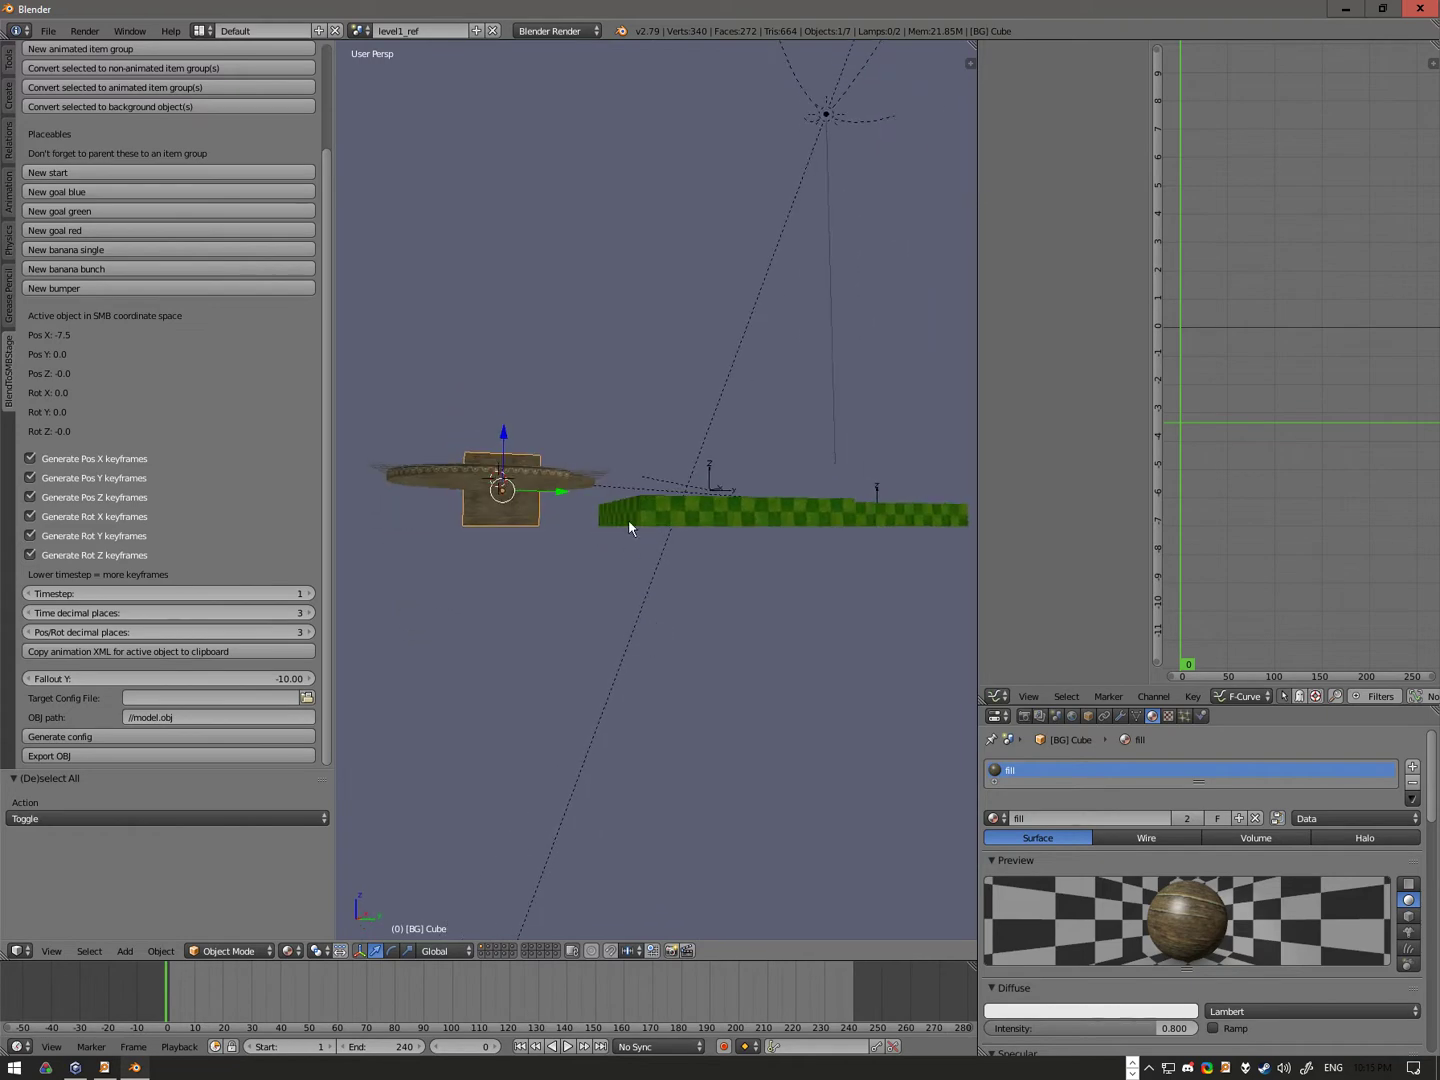
right_click(708, 513)
key(Tab)
middle_drag(710, 514, 698, 527)
right_click(684, 501)
key(n)
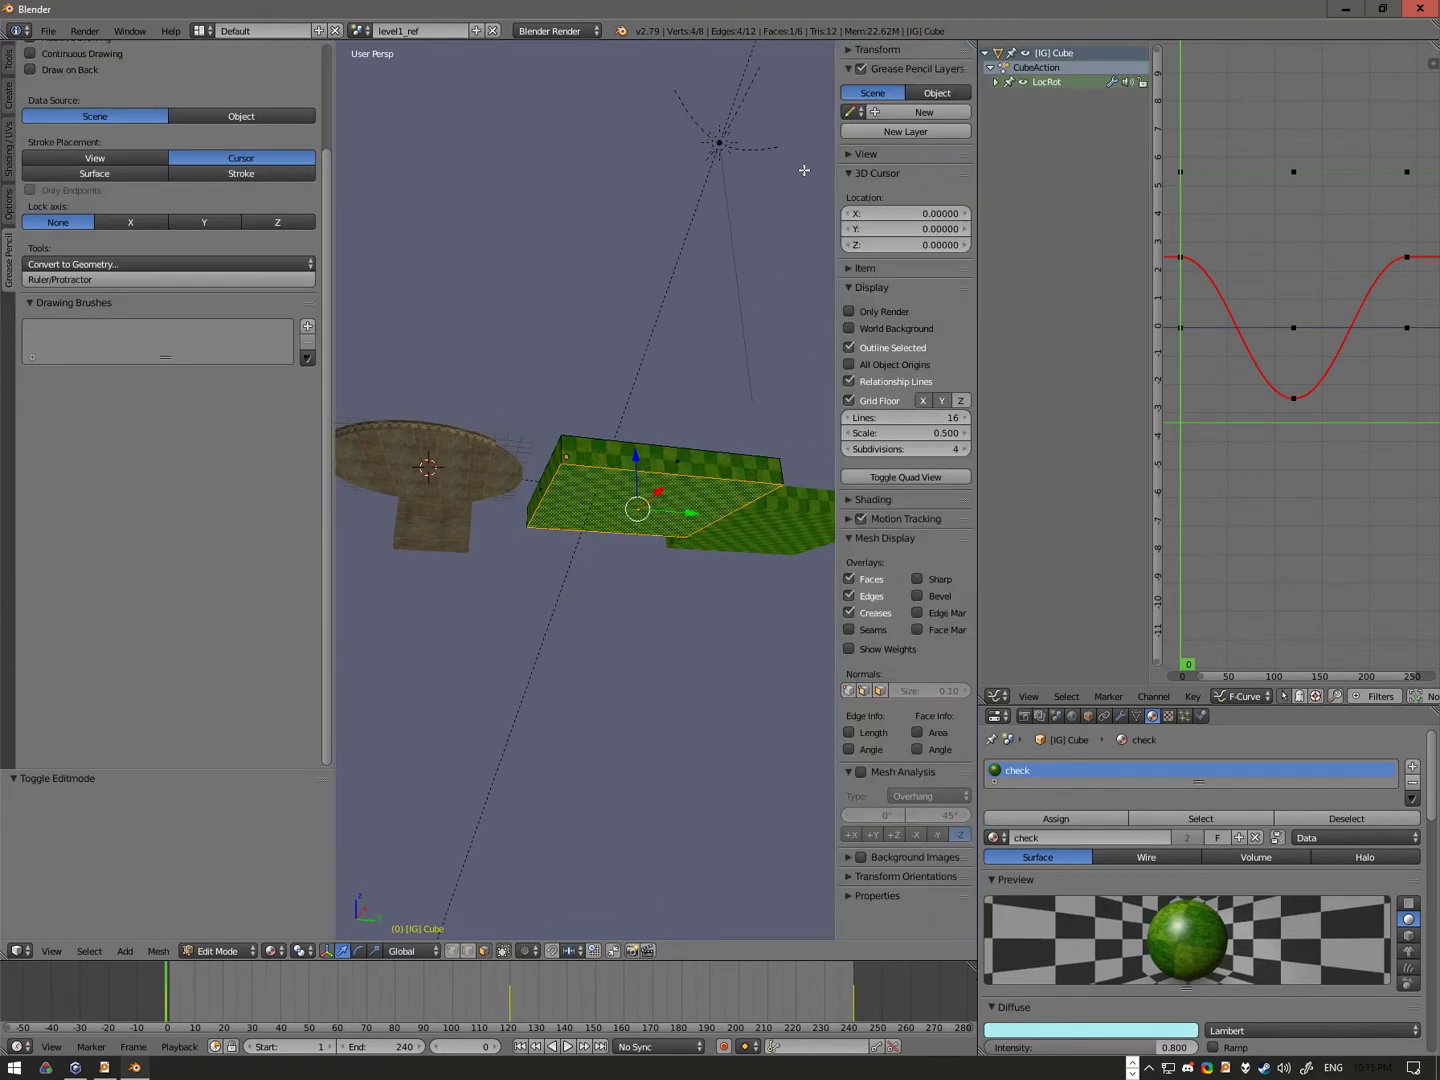
click(875, 49)
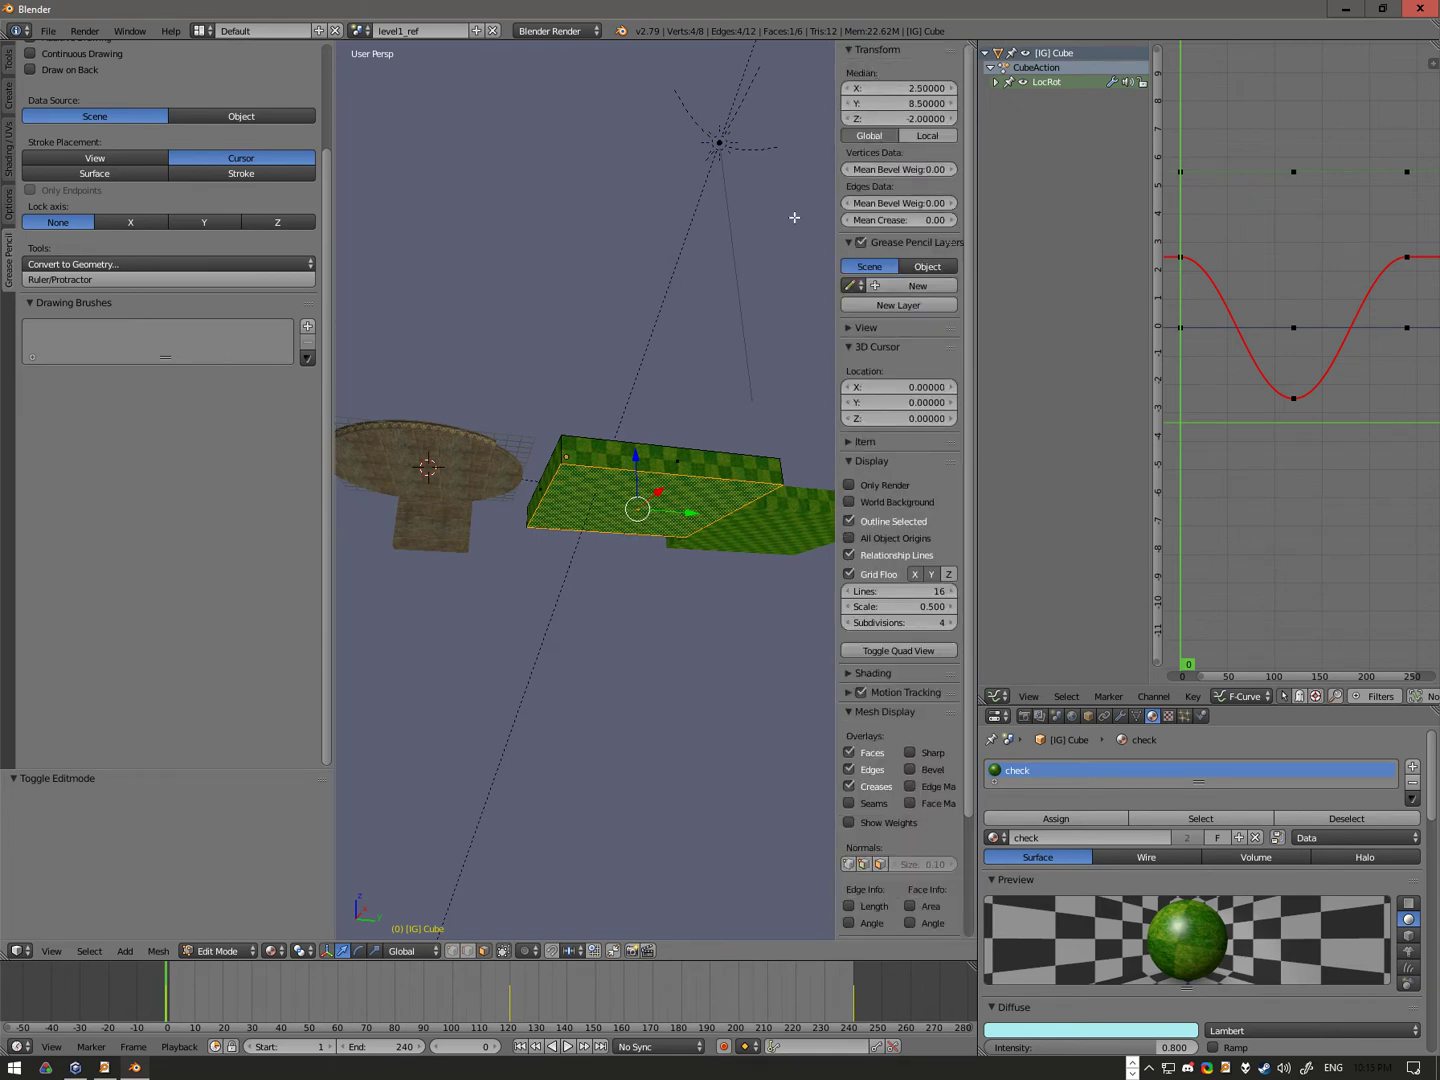
key(n)
key(Tab)
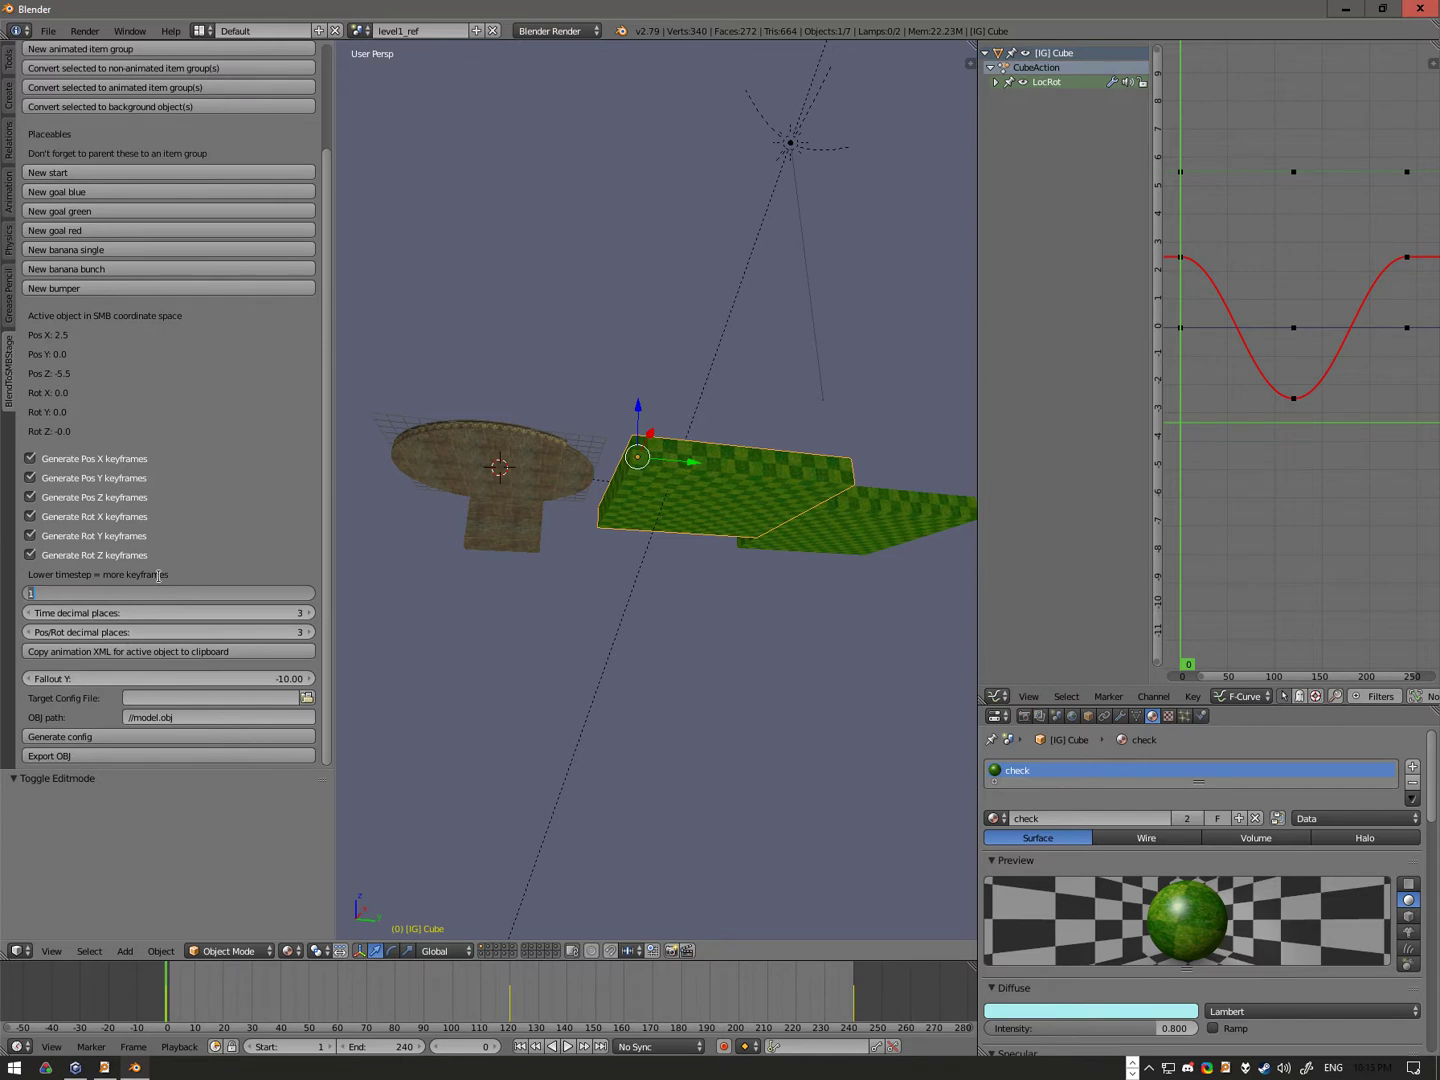
Step: Set the stage Timestep to 5 and play the animation, viewing it from several angles
text(5)
key(Return)
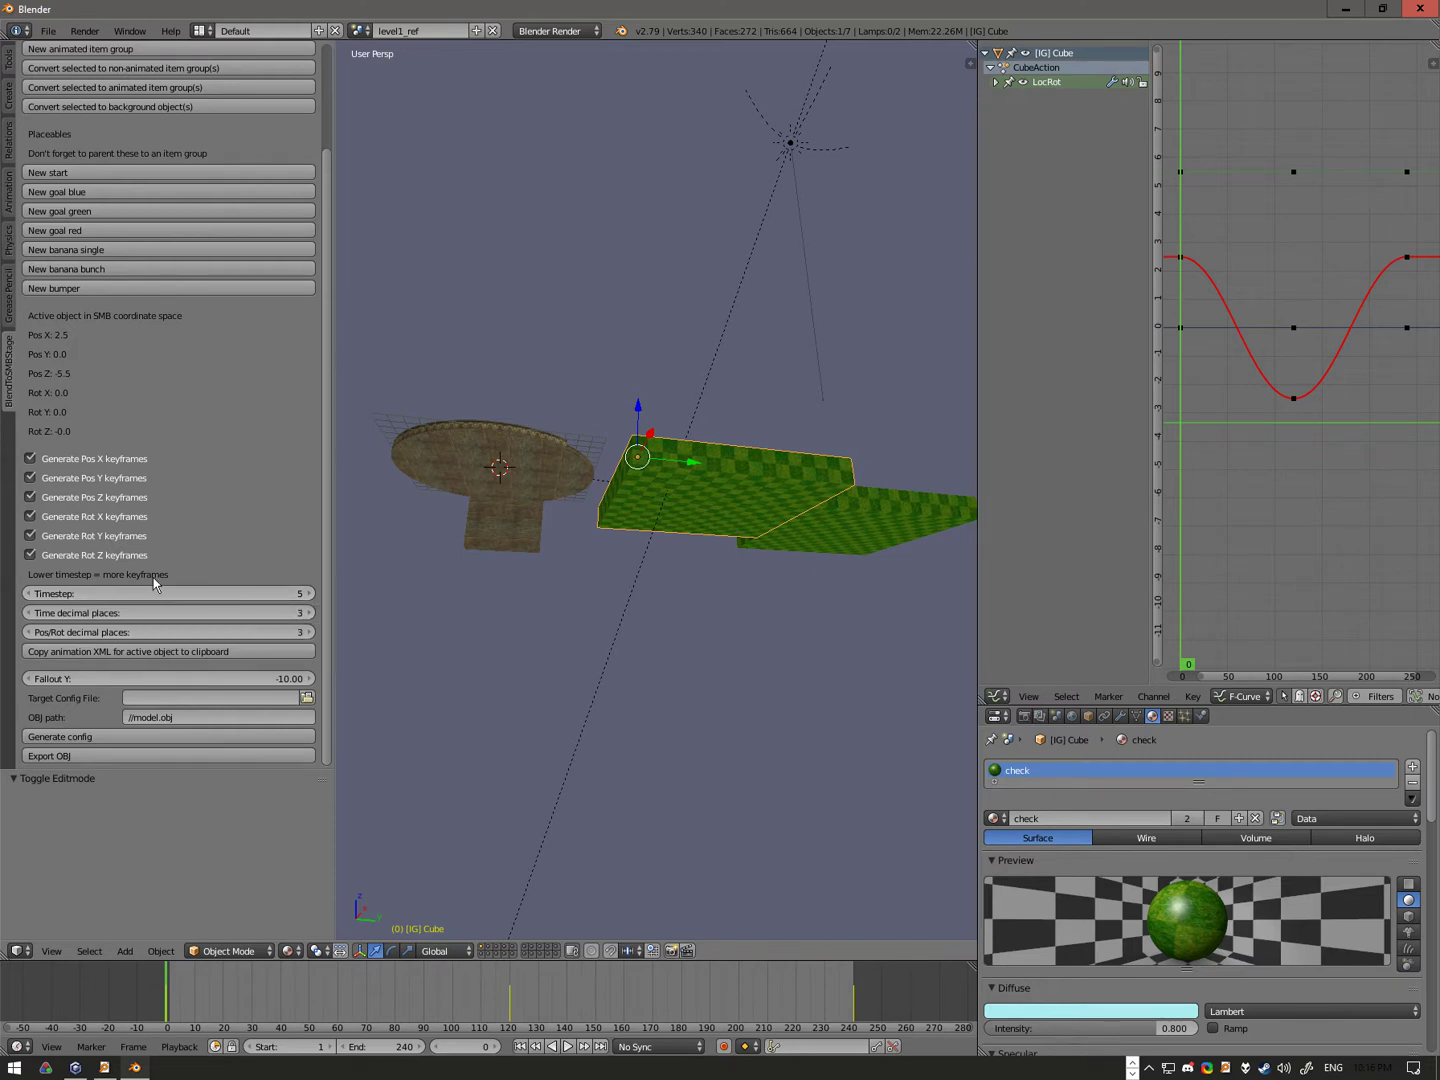
key(alt+a)
middle_drag(540, 545, 538, 612)
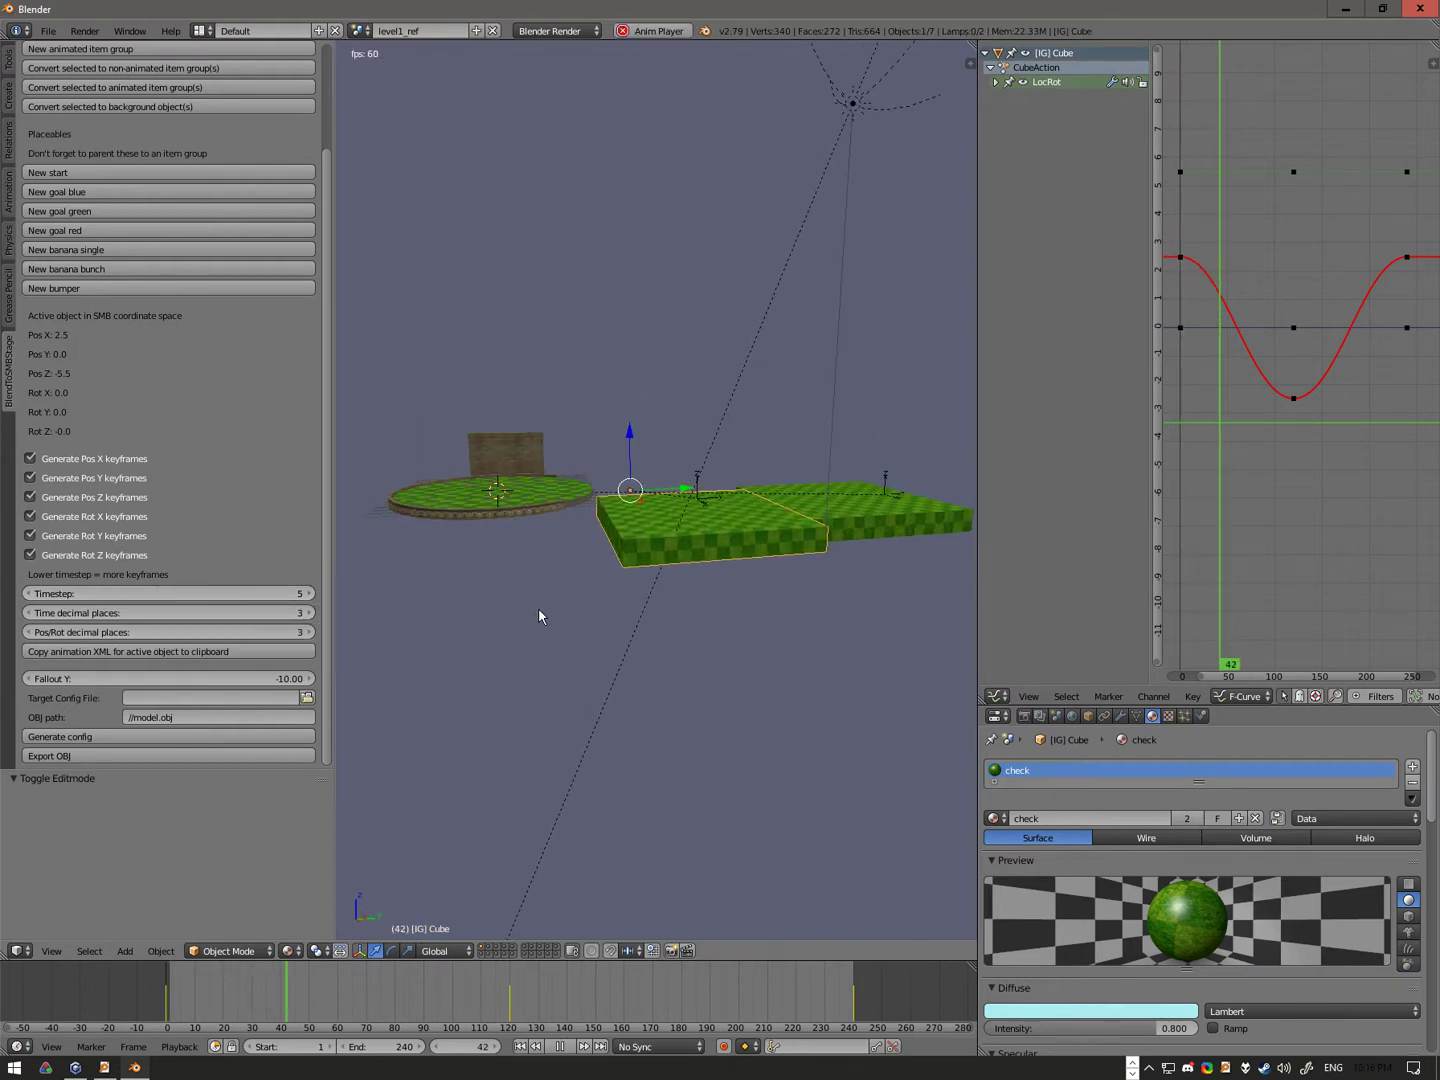
scroll(538, 609, up, 2)
scroll(537, 608, up, 1)
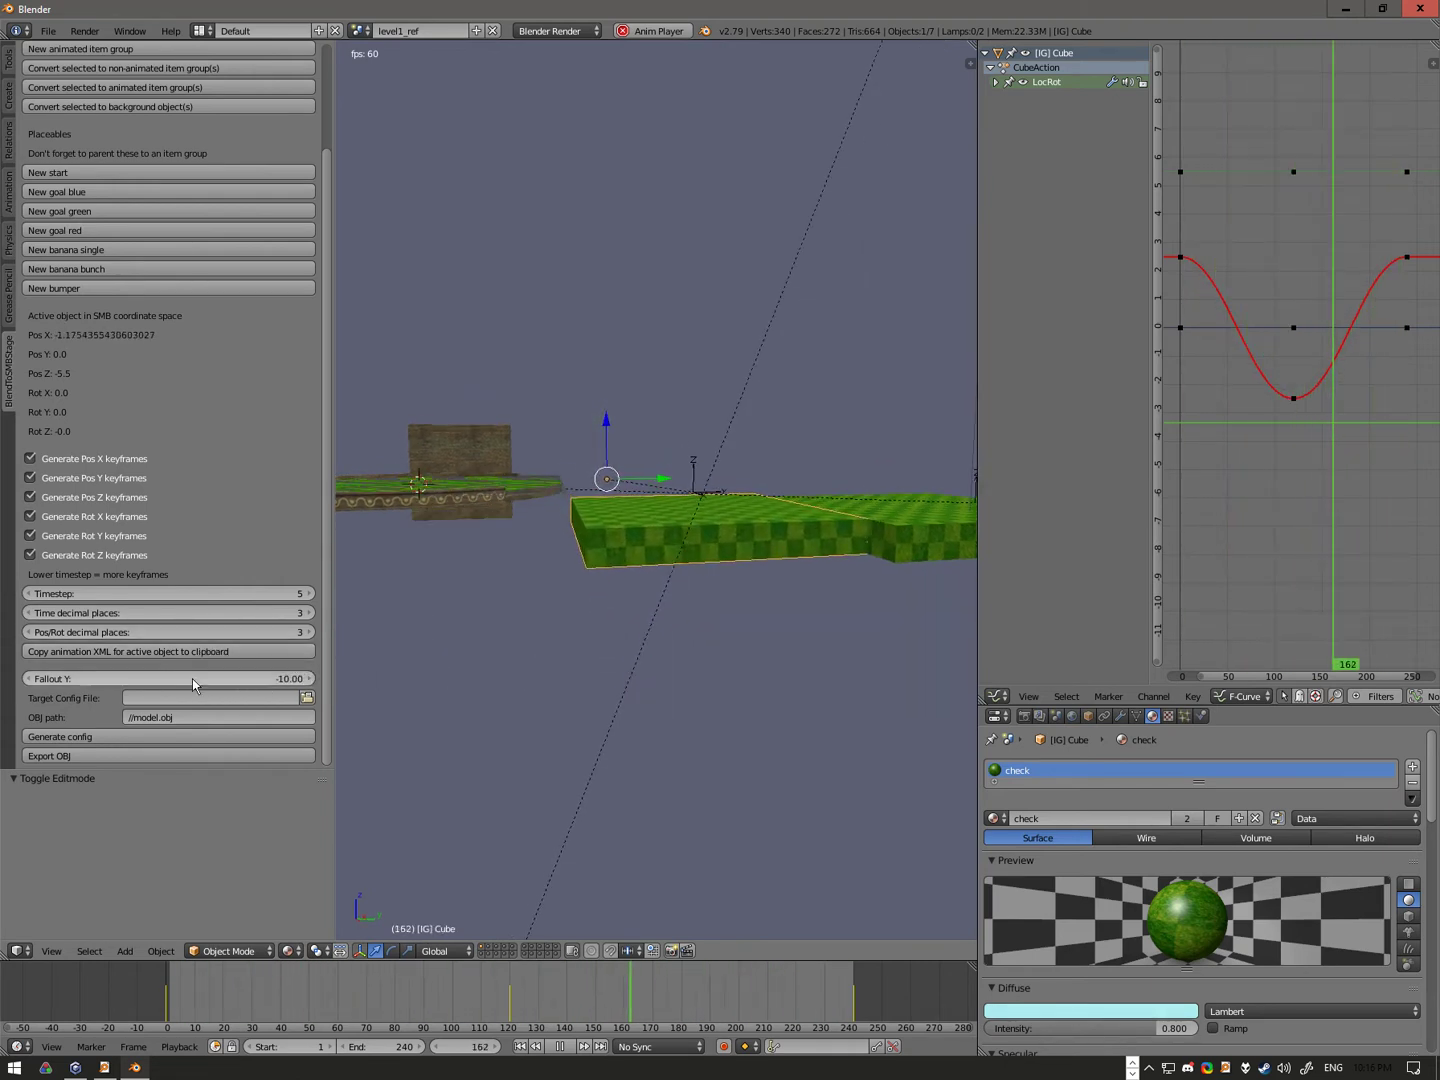
middle_drag(611, 690, 616, 652)
key(KP_3)
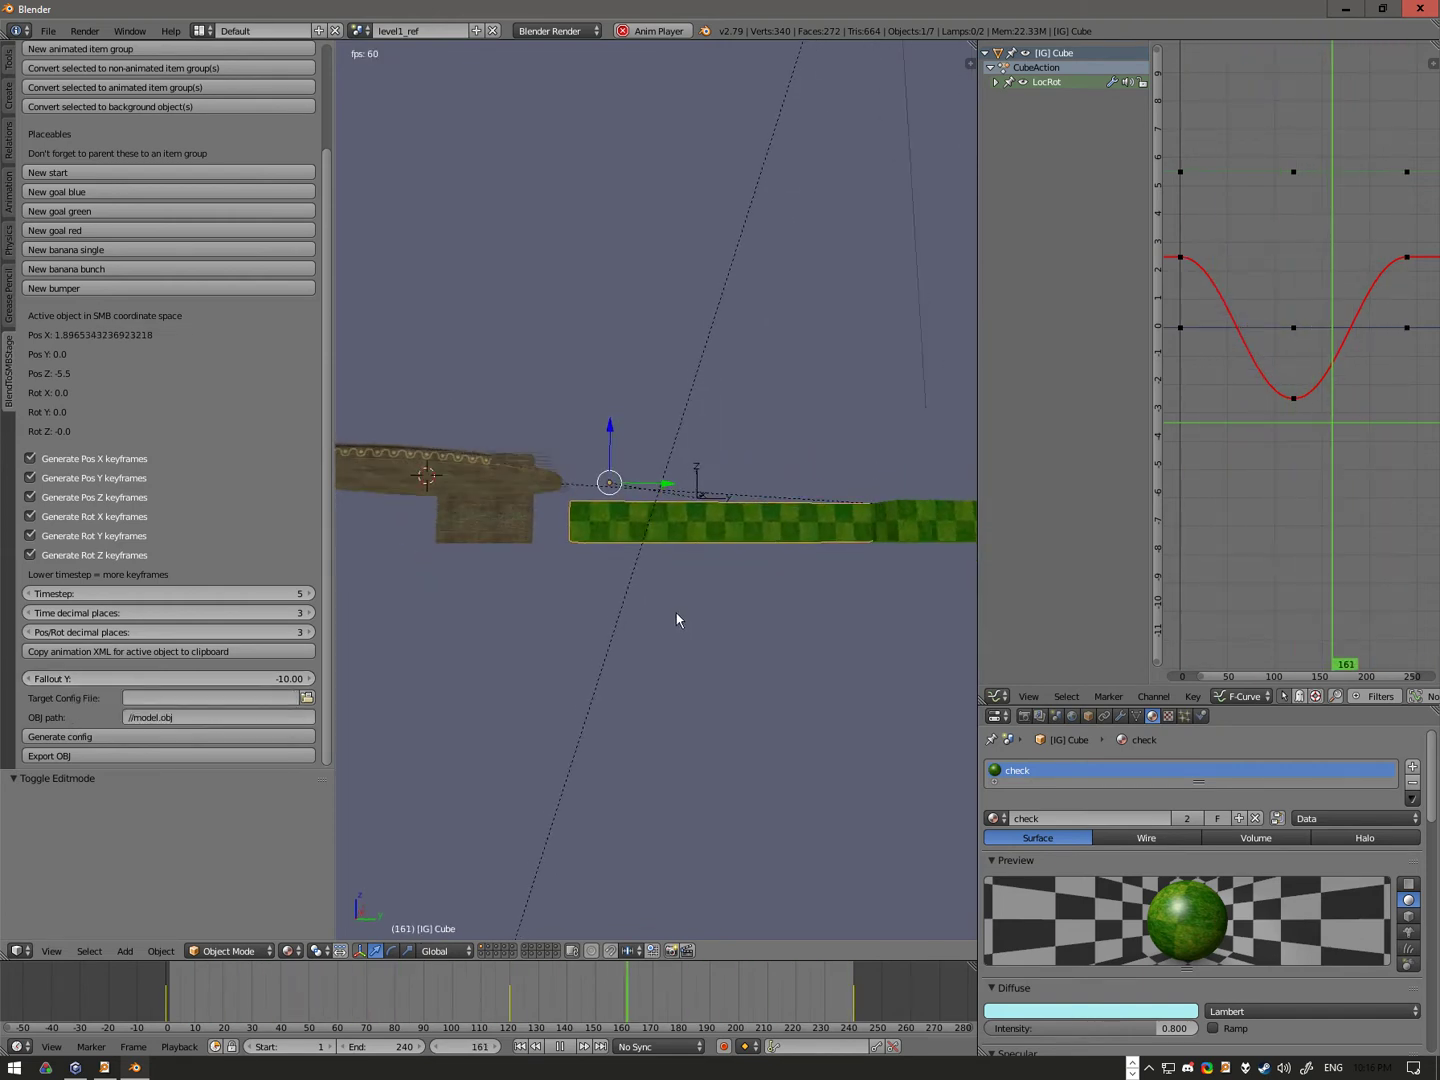
Step: In front orthographic view, place the 3D cursor below the platform to gauge fall height
key(KP_1)
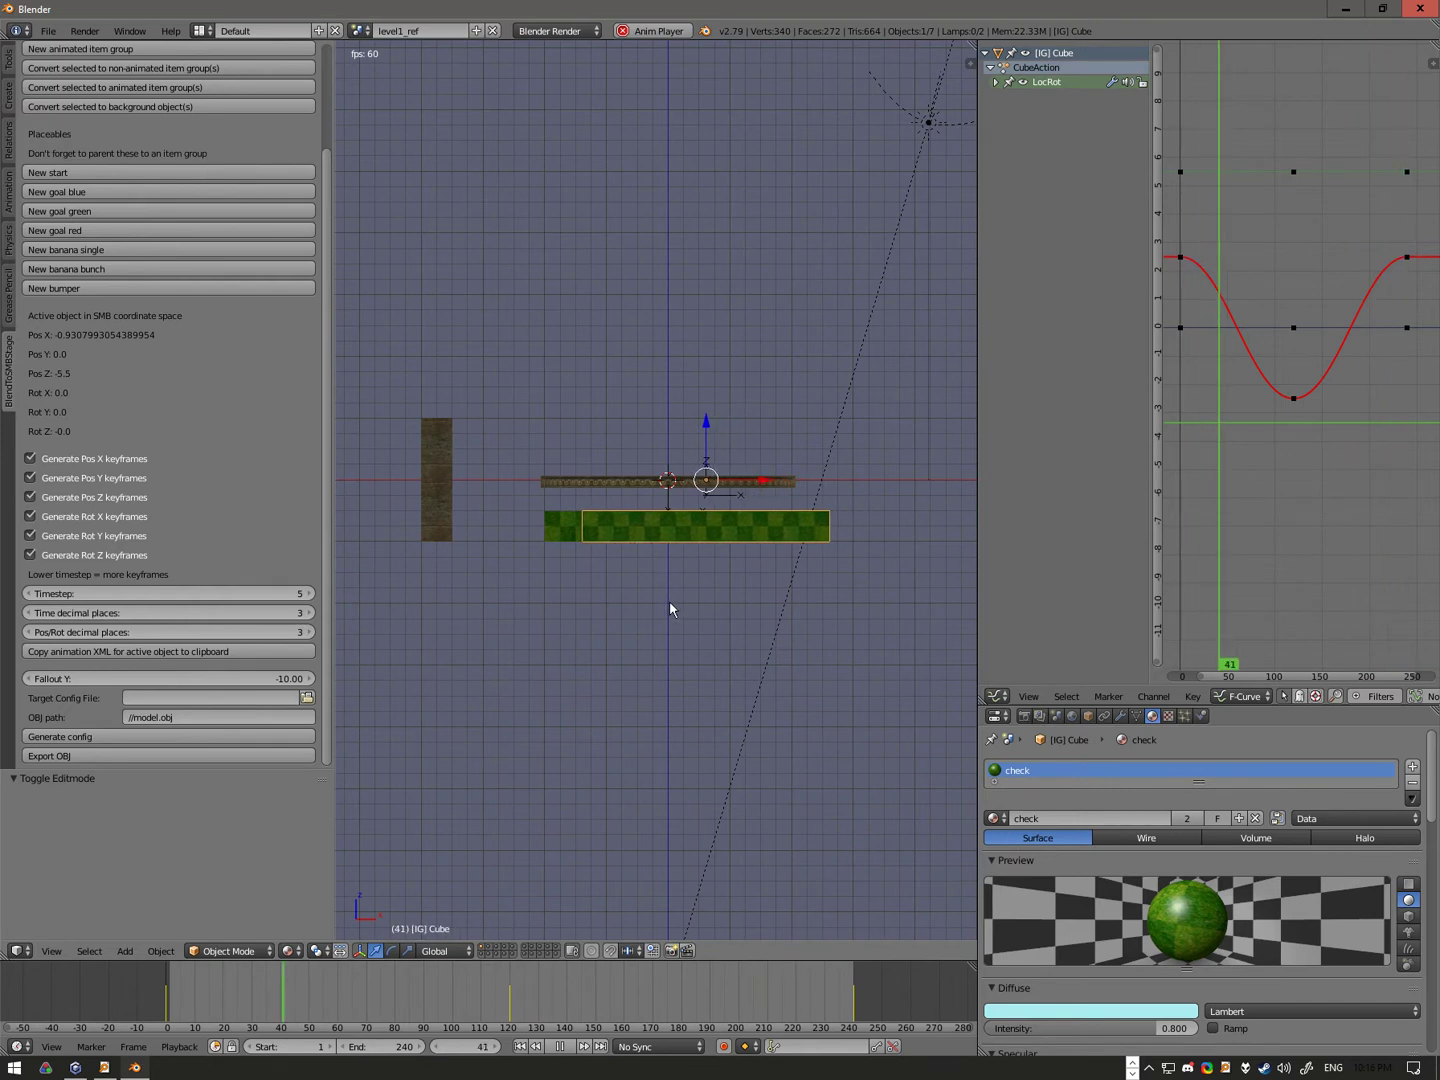
click(669, 600)
key(n)
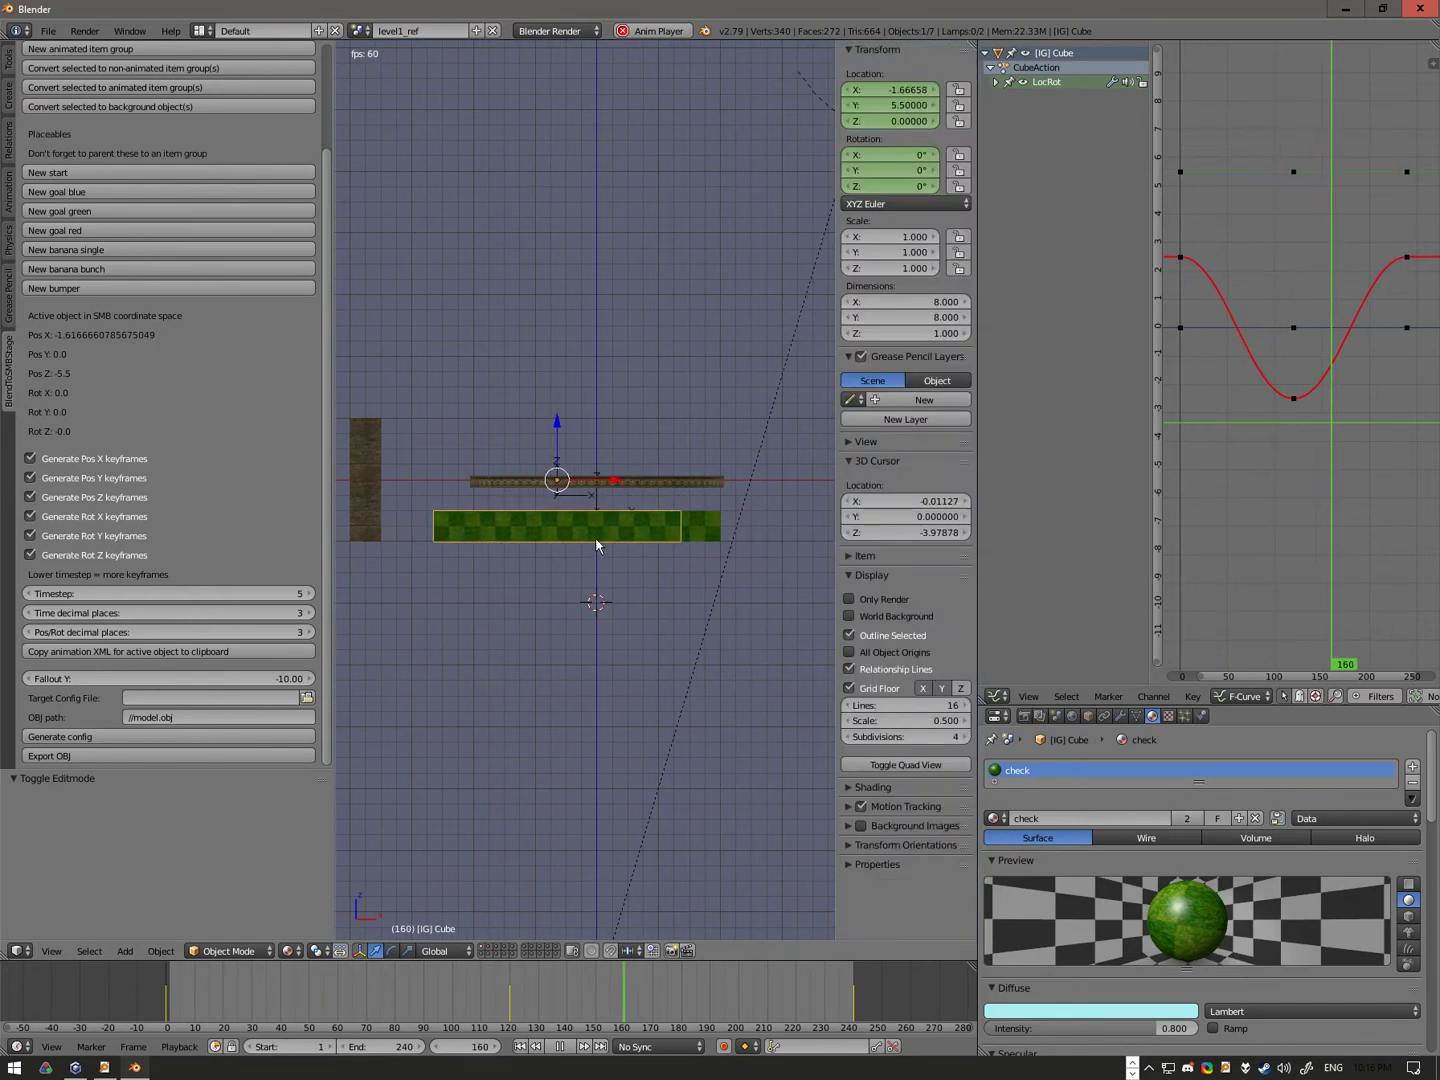
click(595, 537)
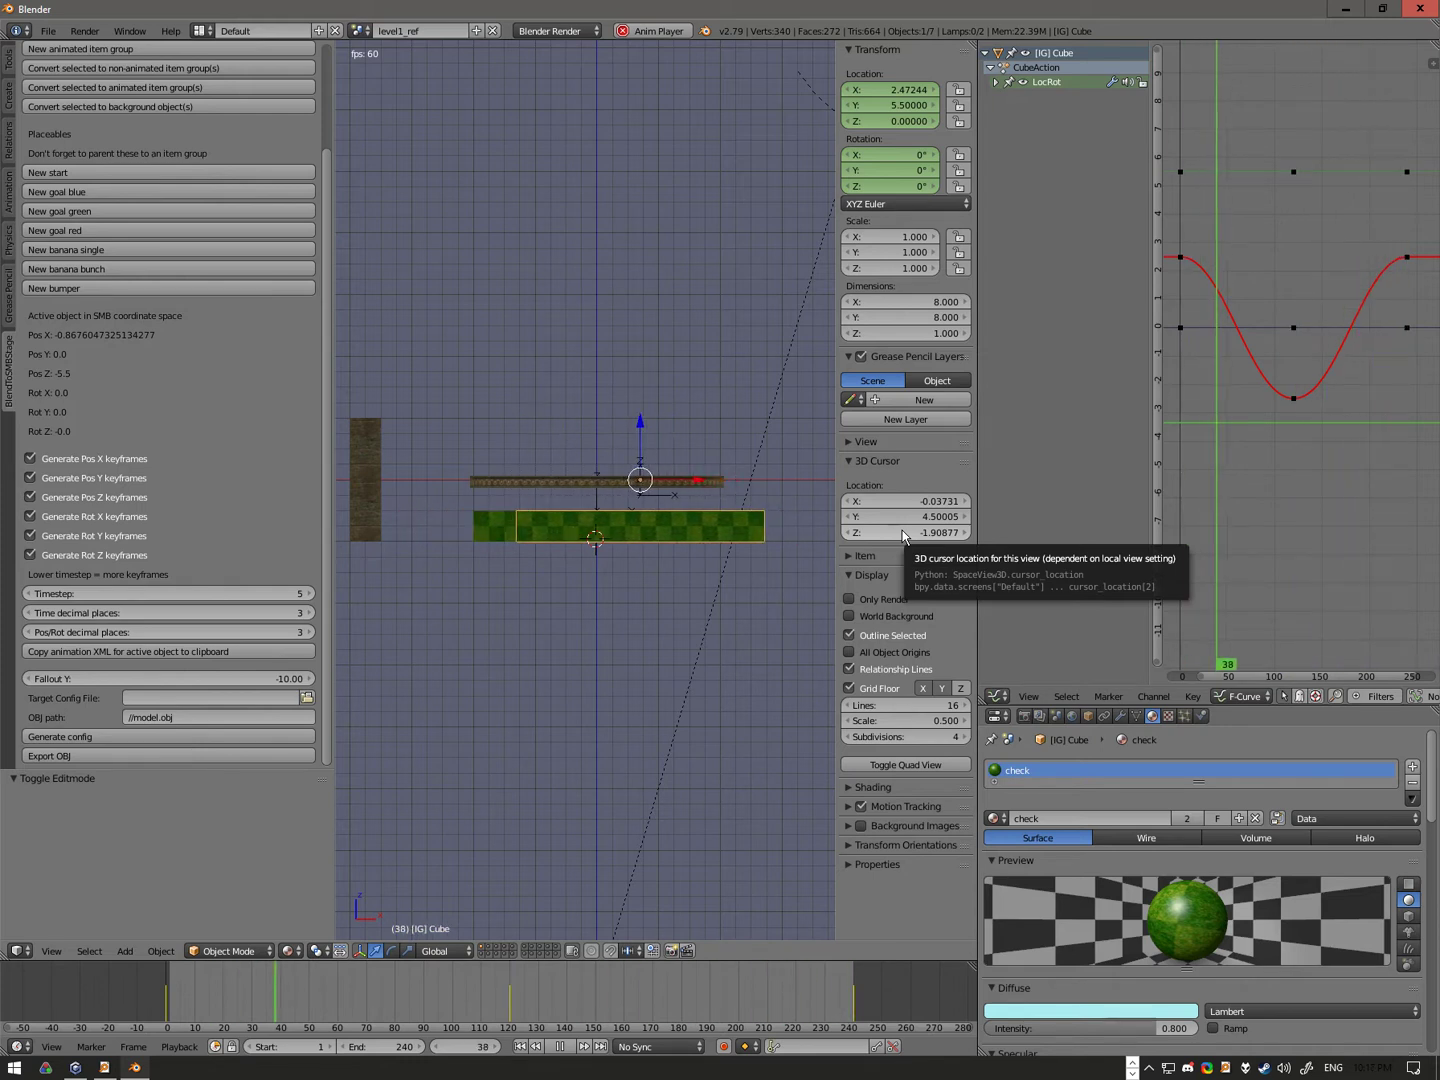
scroll(638, 557, up, 2)
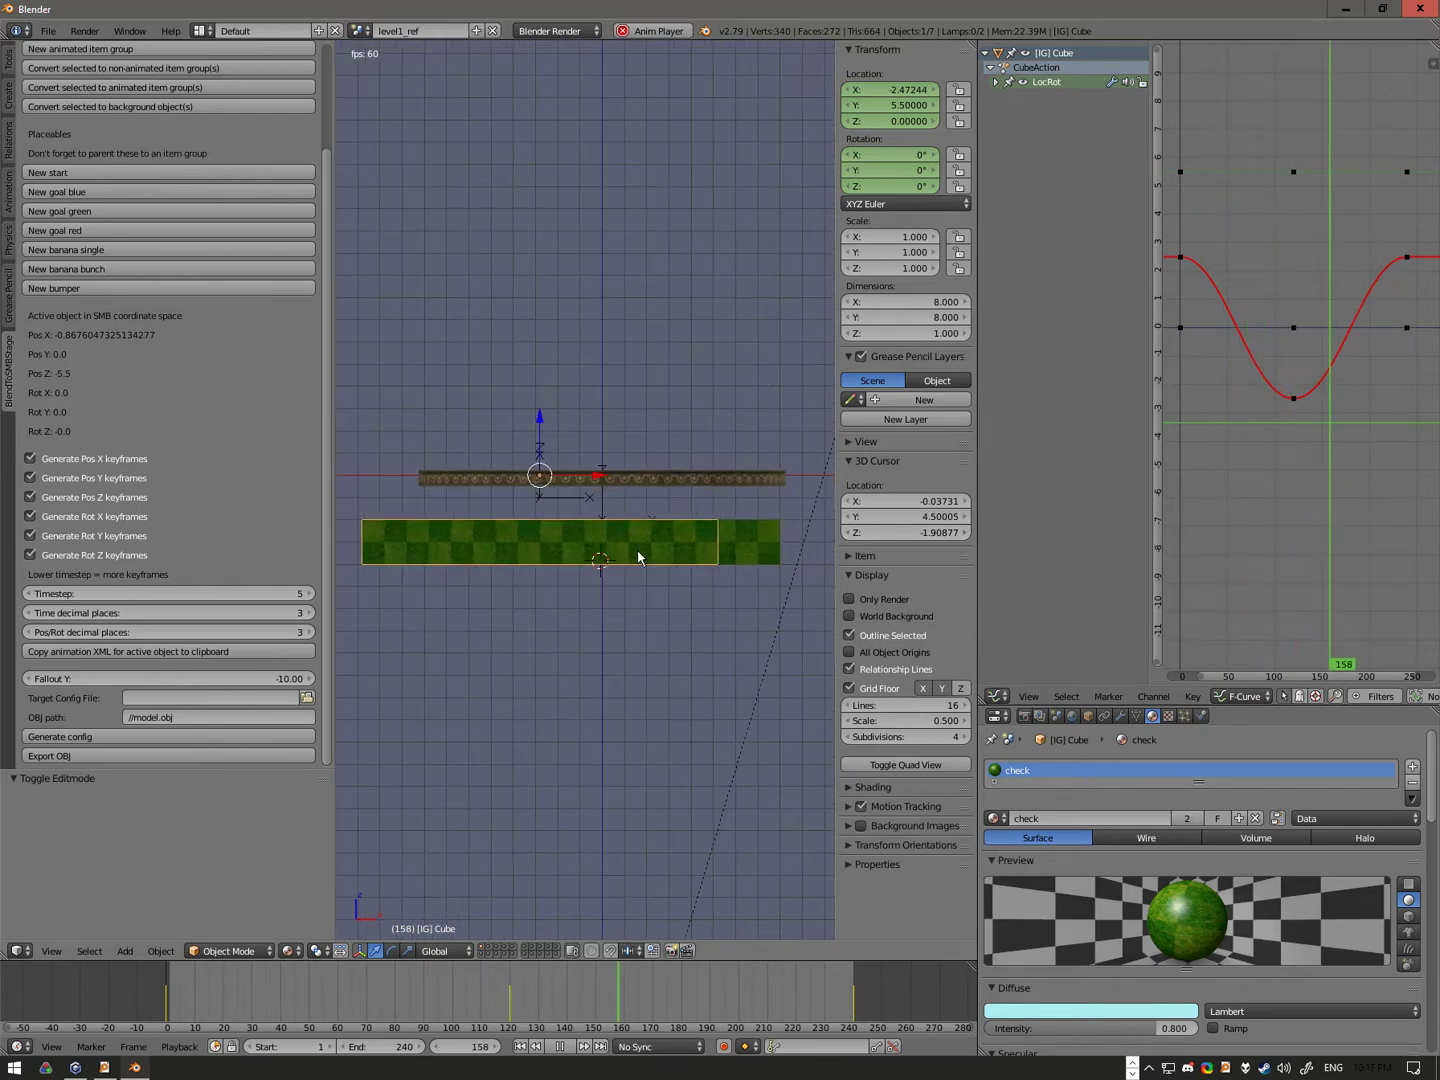
scroll(630, 571, up, 2)
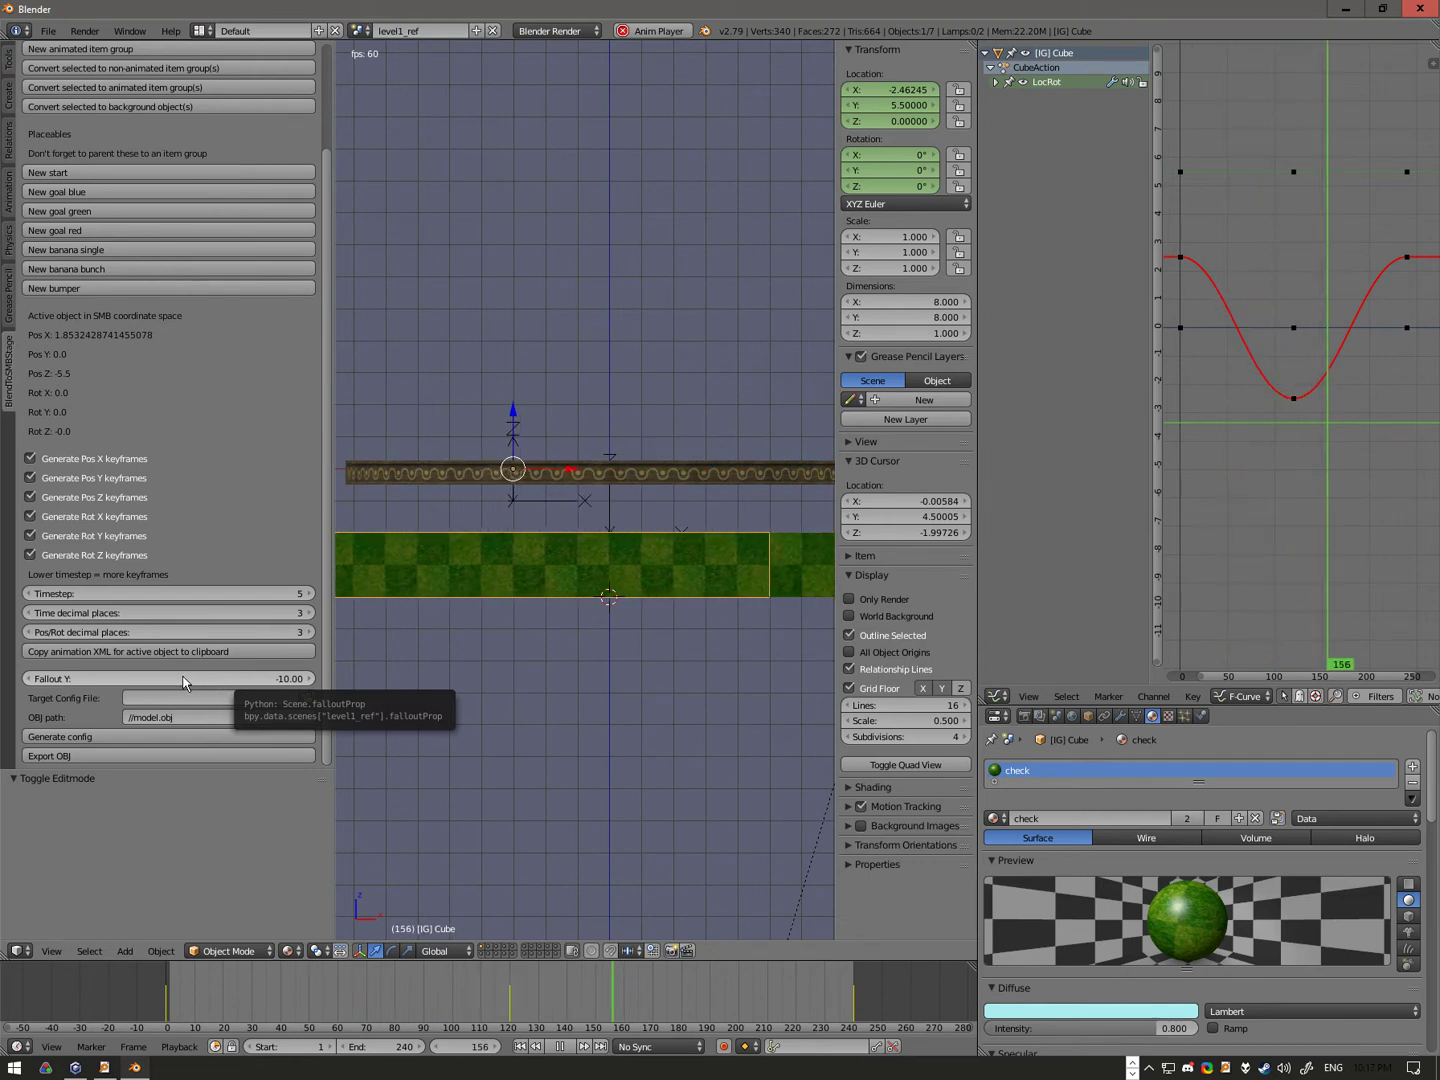
Step: Raise Fallout Y from -10 to -5, checked against the 3D cursor, and edit the Target Config File path
drag(186, 678, 167, 681)
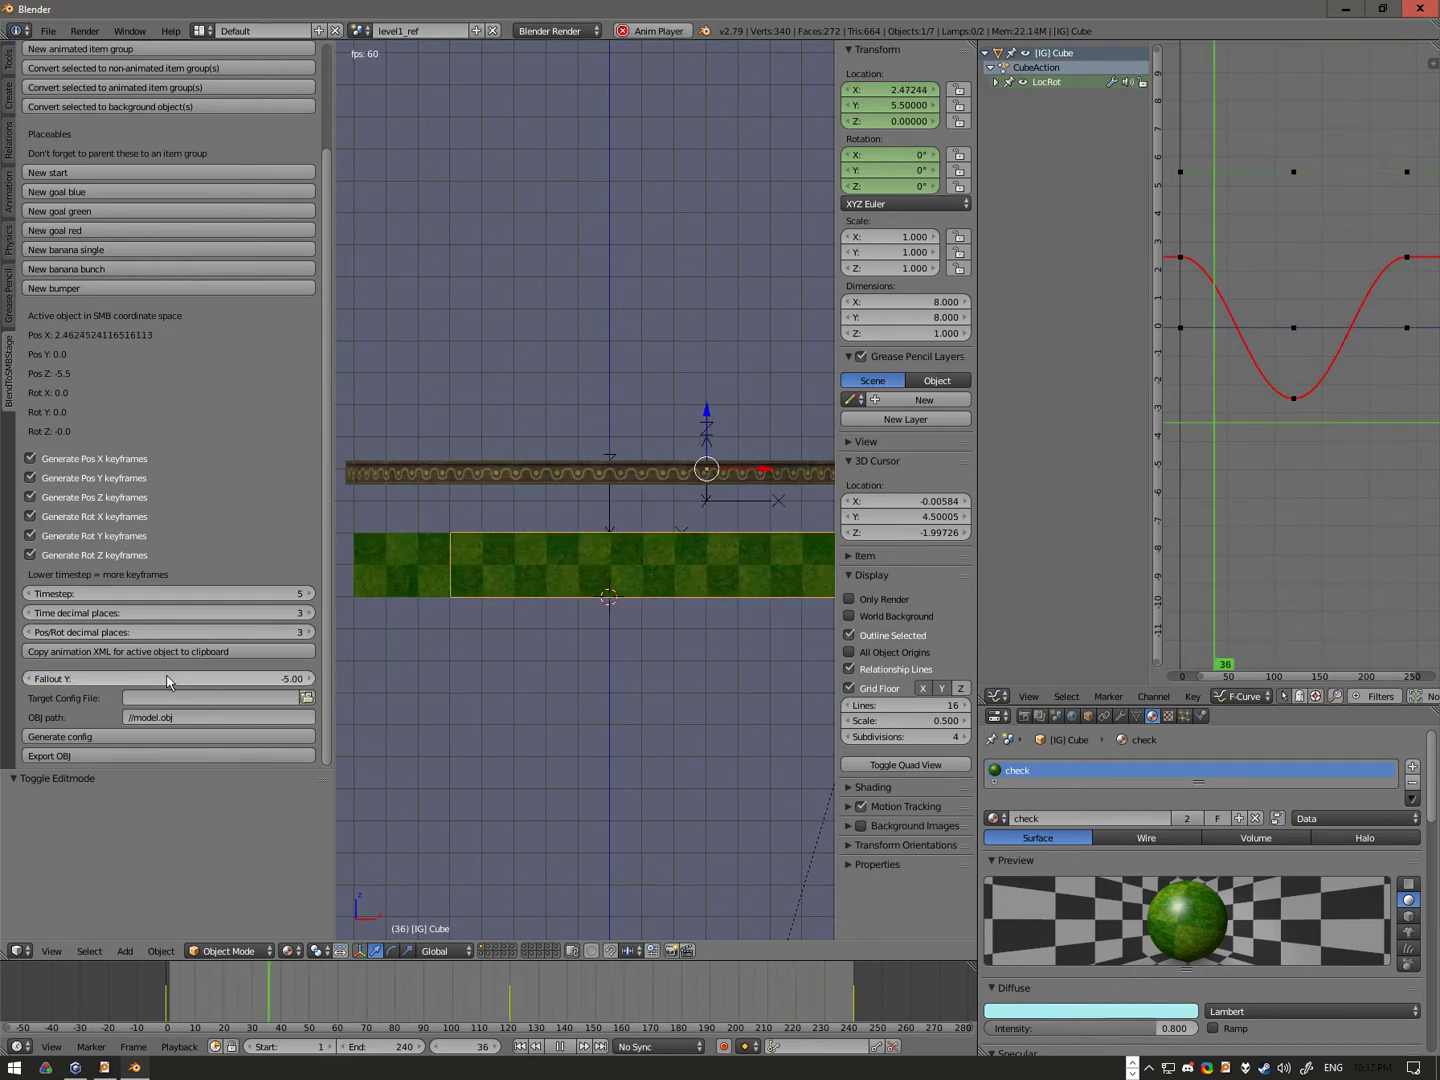
click(609, 692)
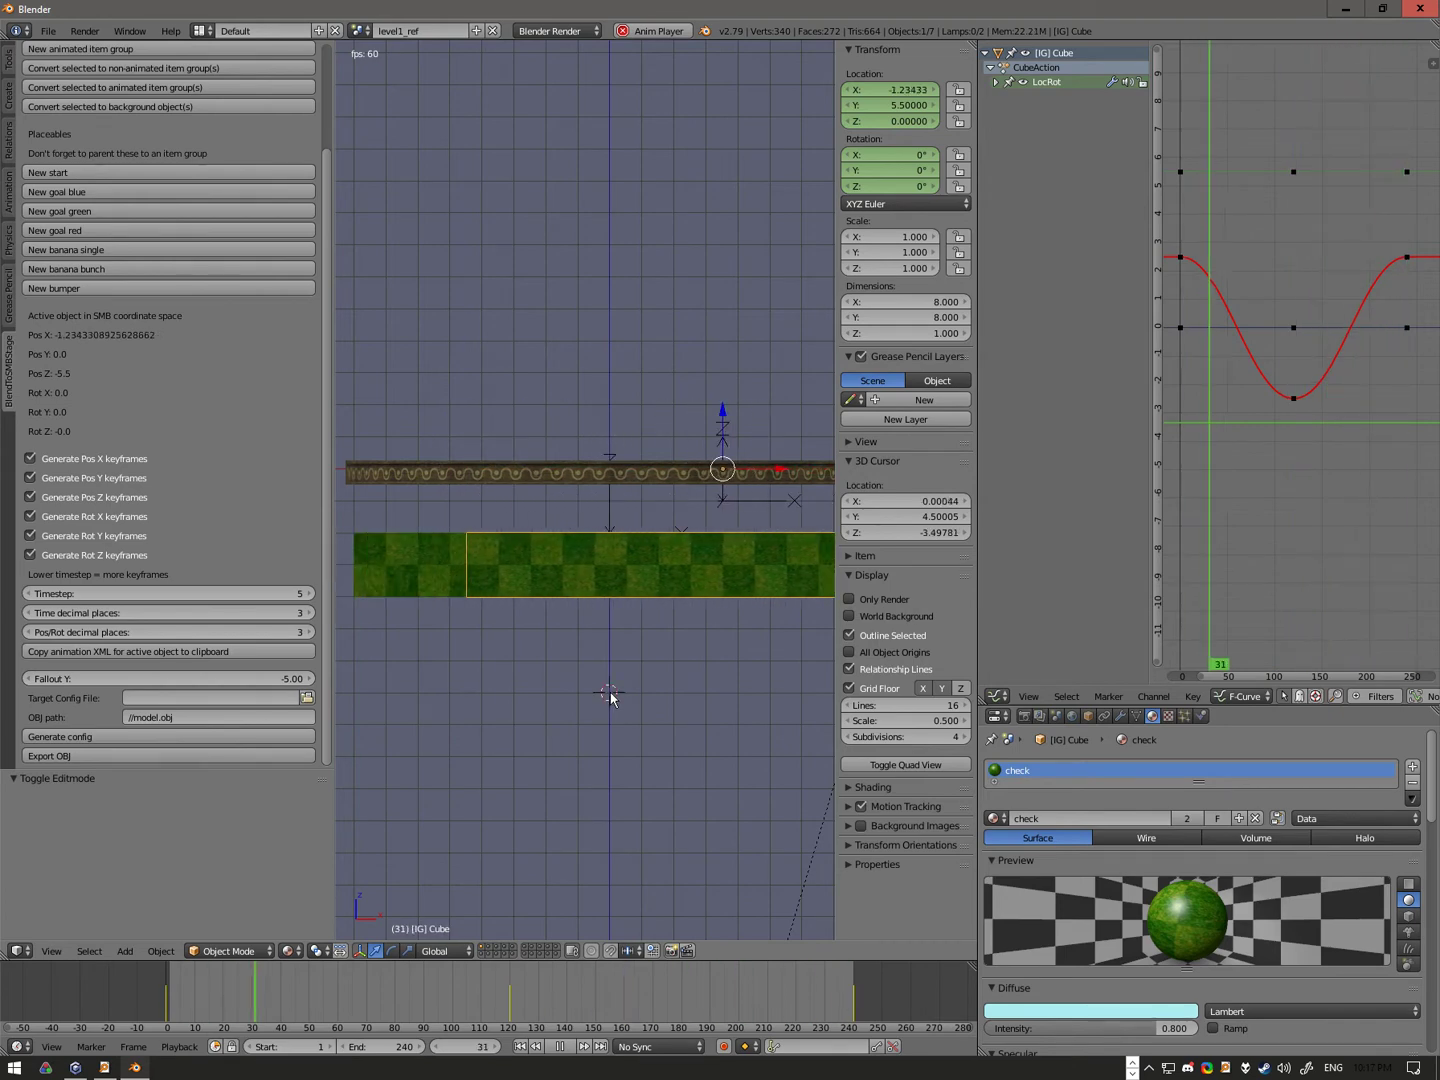
scroll(616, 683, down, 3)
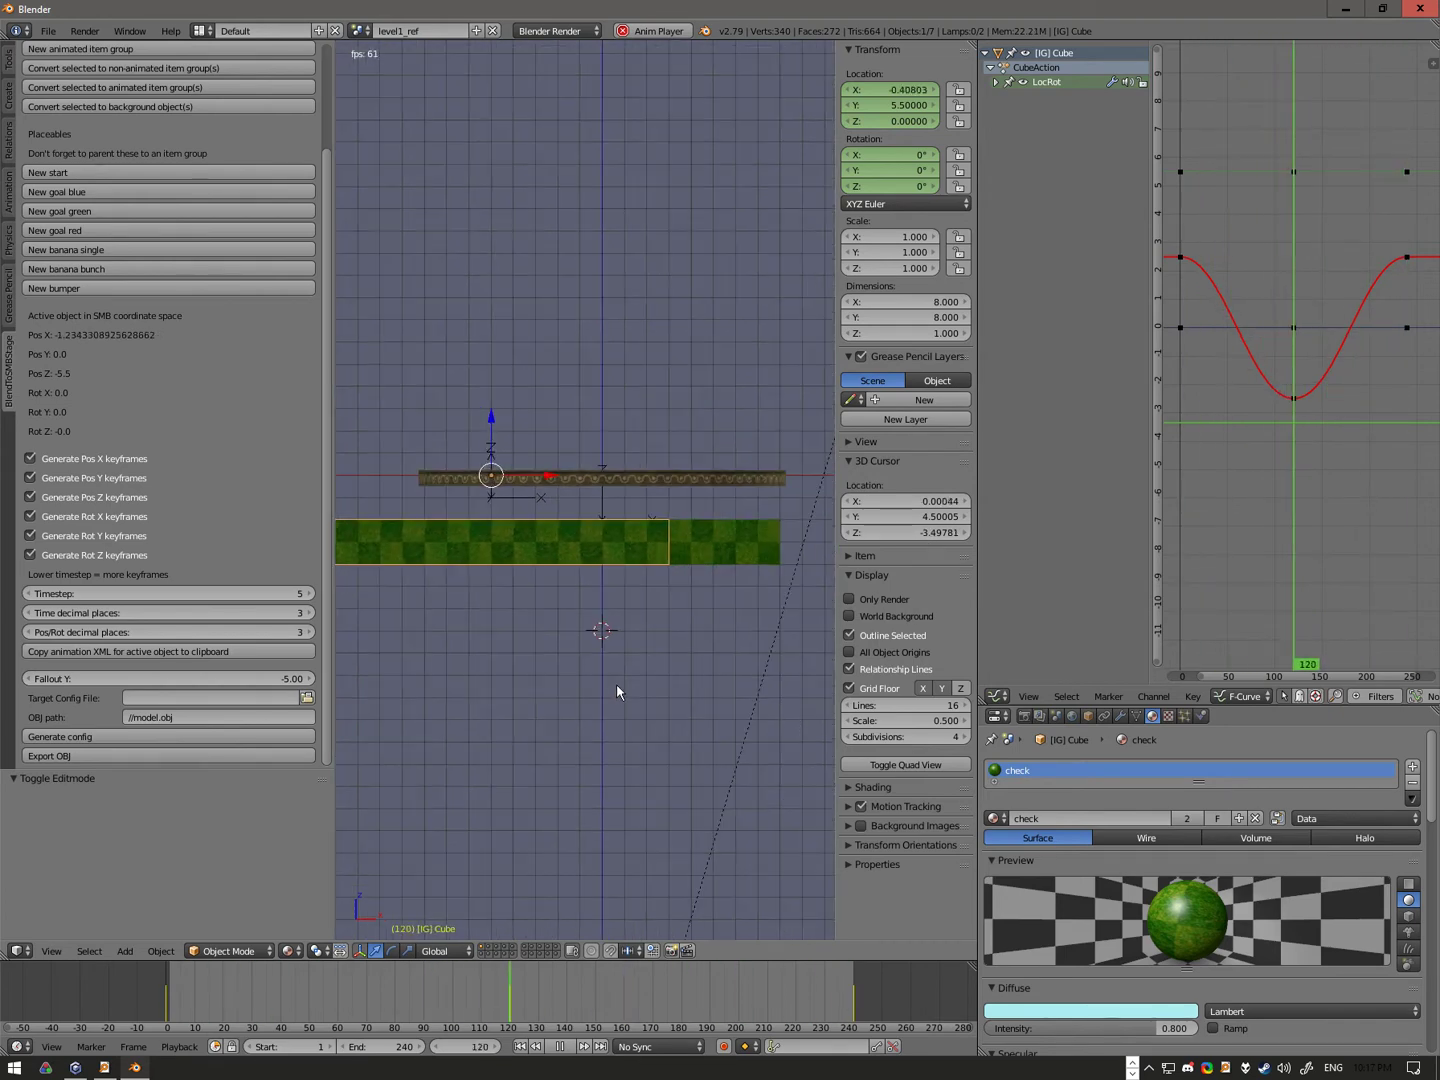
click(595, 635)
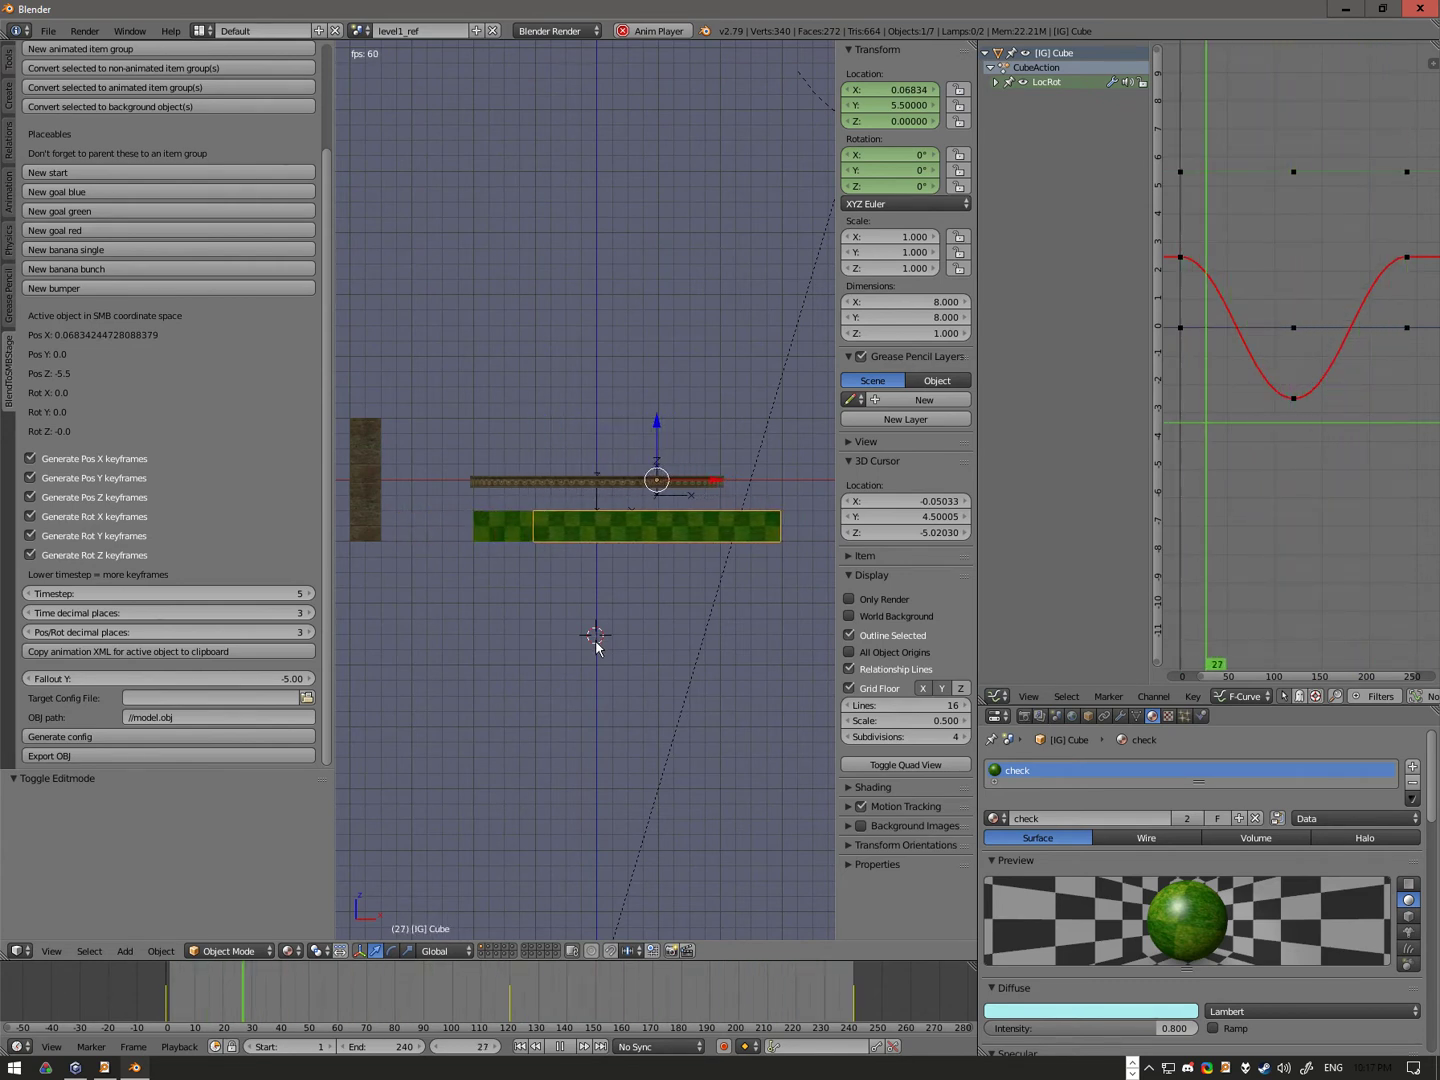
click(595, 575)
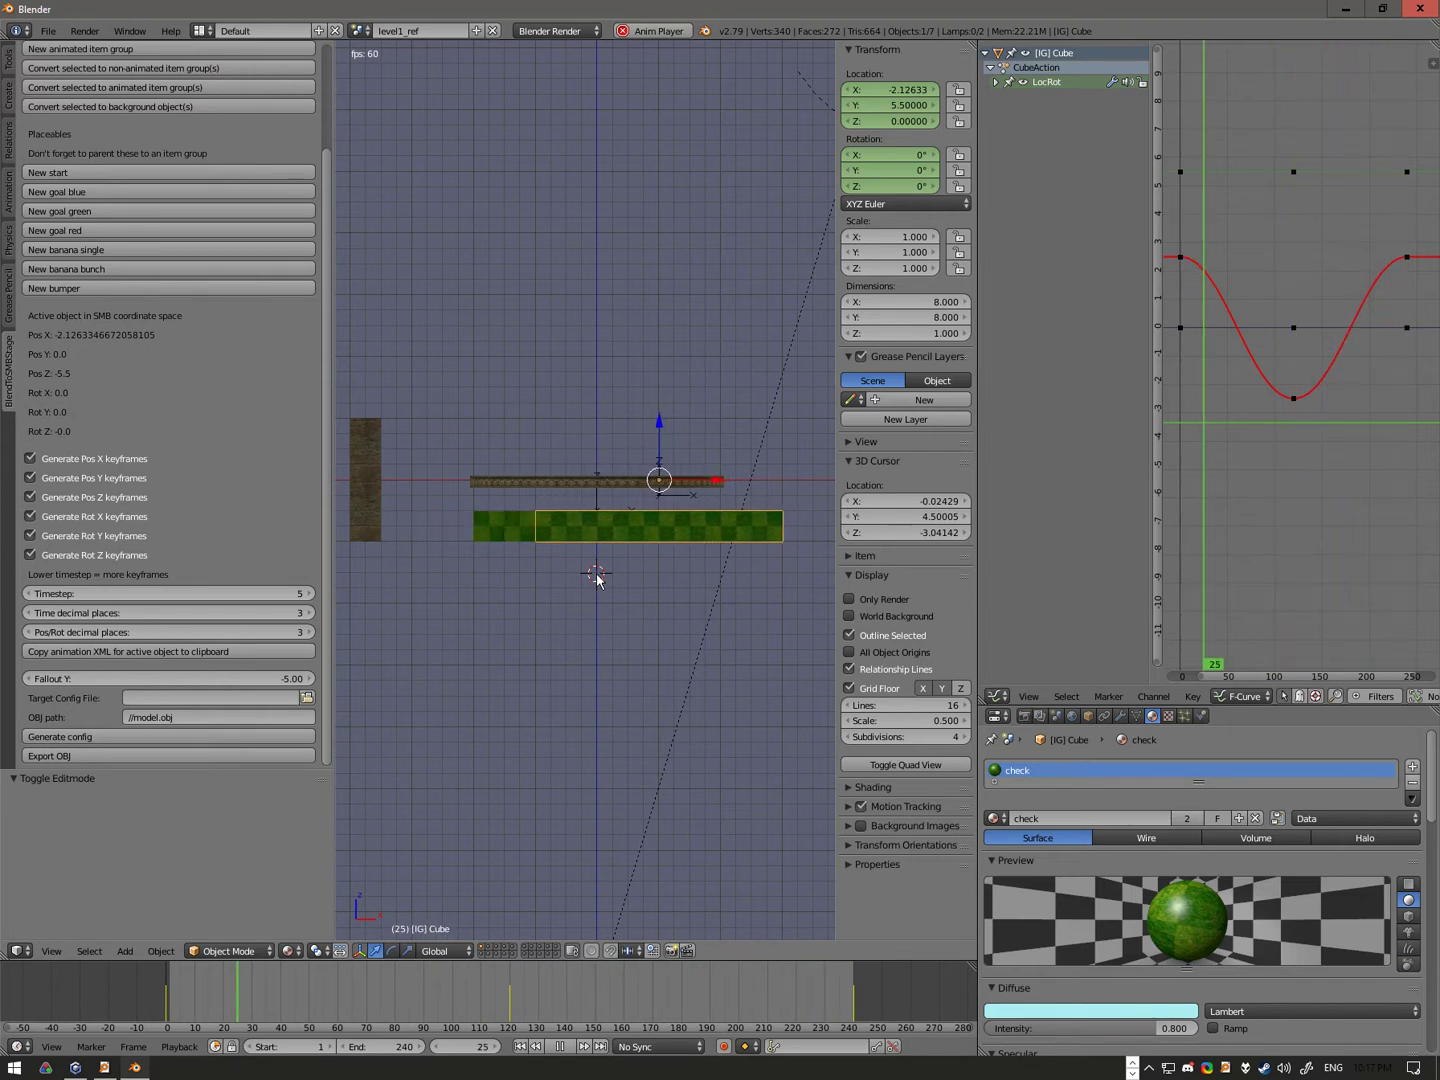
click(270, 698)
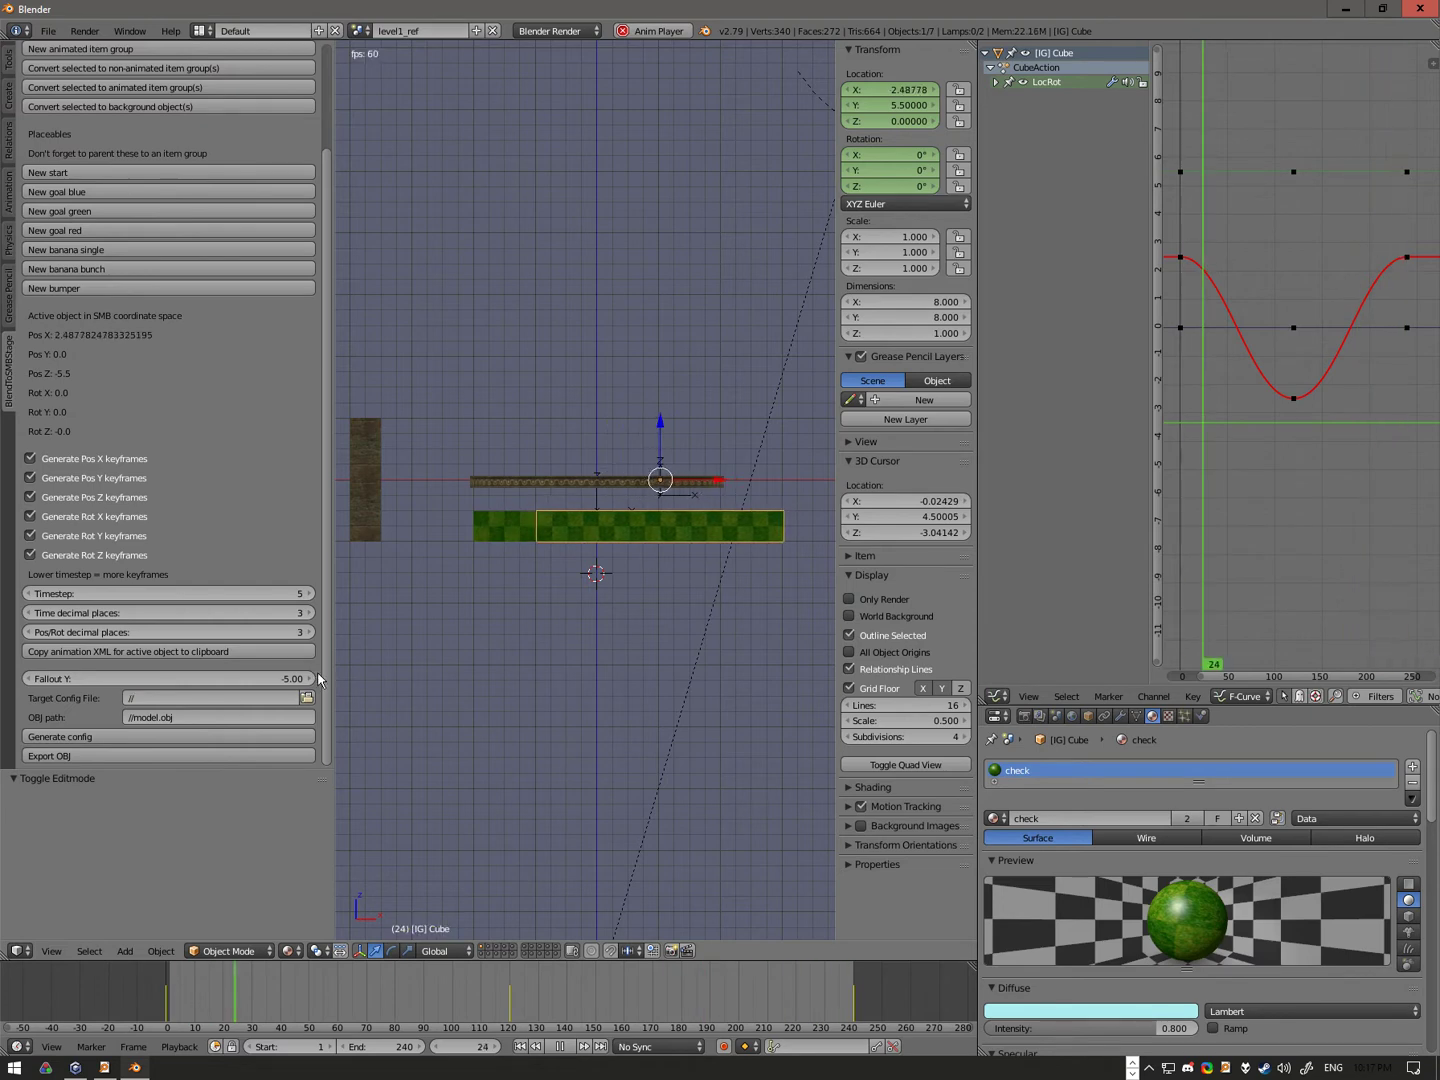
key(Escape)
Step: Save the project as TUITORIAL.blend in A:\monkeyball\modding
click(14, 30)
key(Escape)
click(48, 31)
click(80, 182)
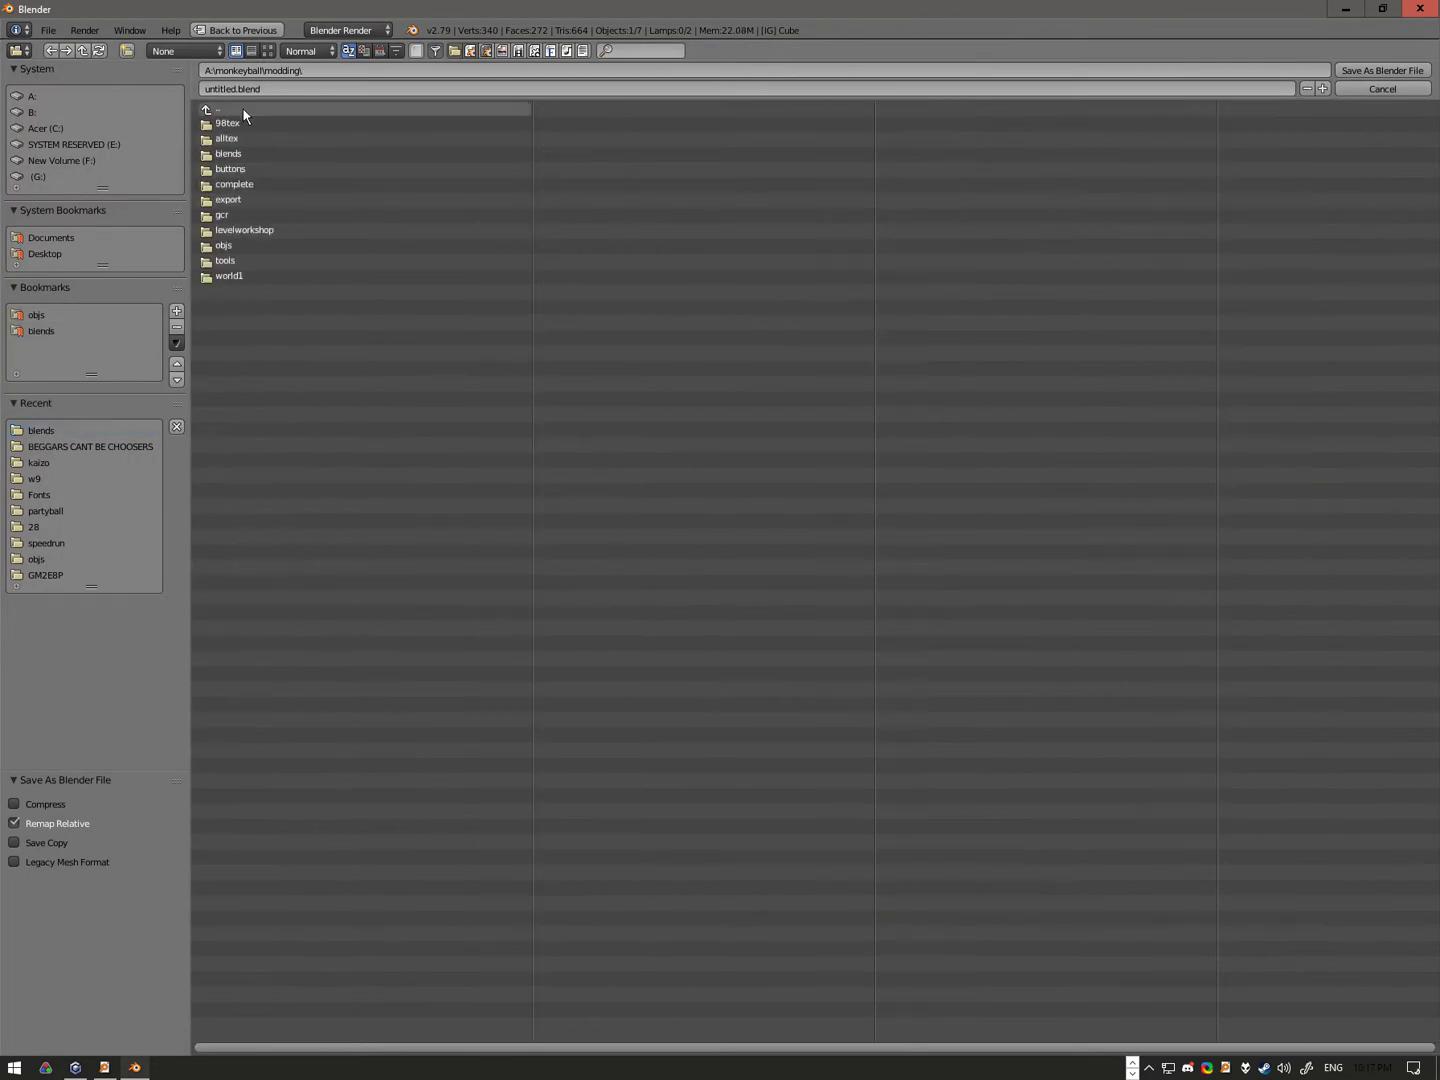
click(318, 89)
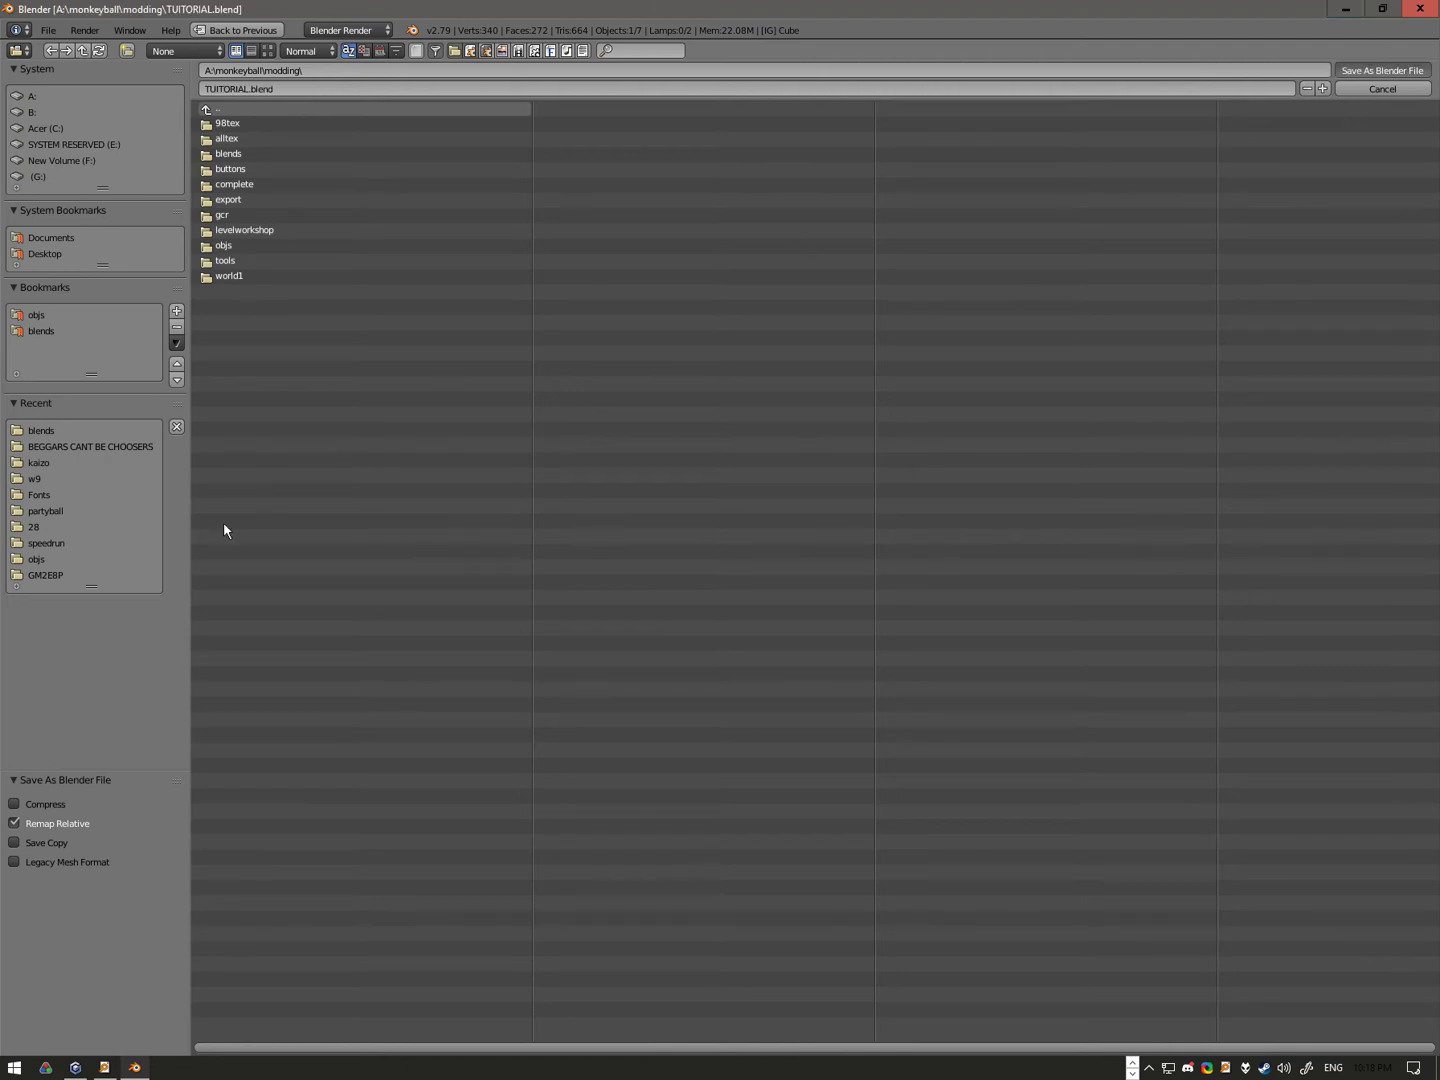
click(1378, 70)
click(200, 697)
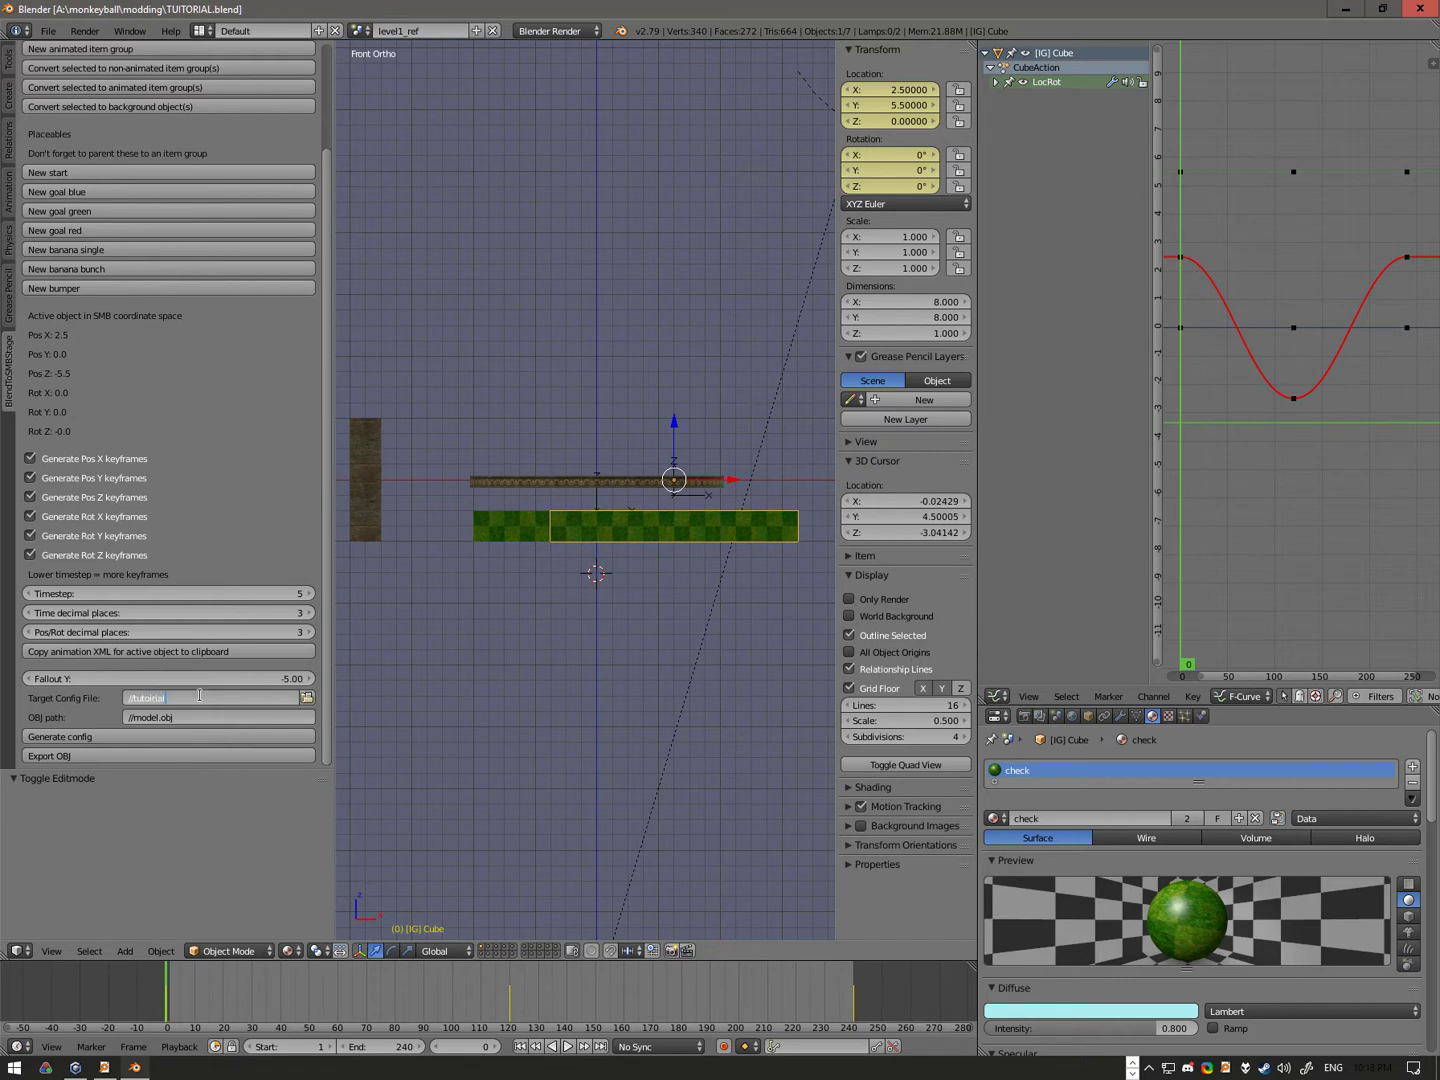
Step: Set Target Config File to //tutoirial.xml and the OBJ path to //tutorial.obj
key(Return)
click(189, 717)
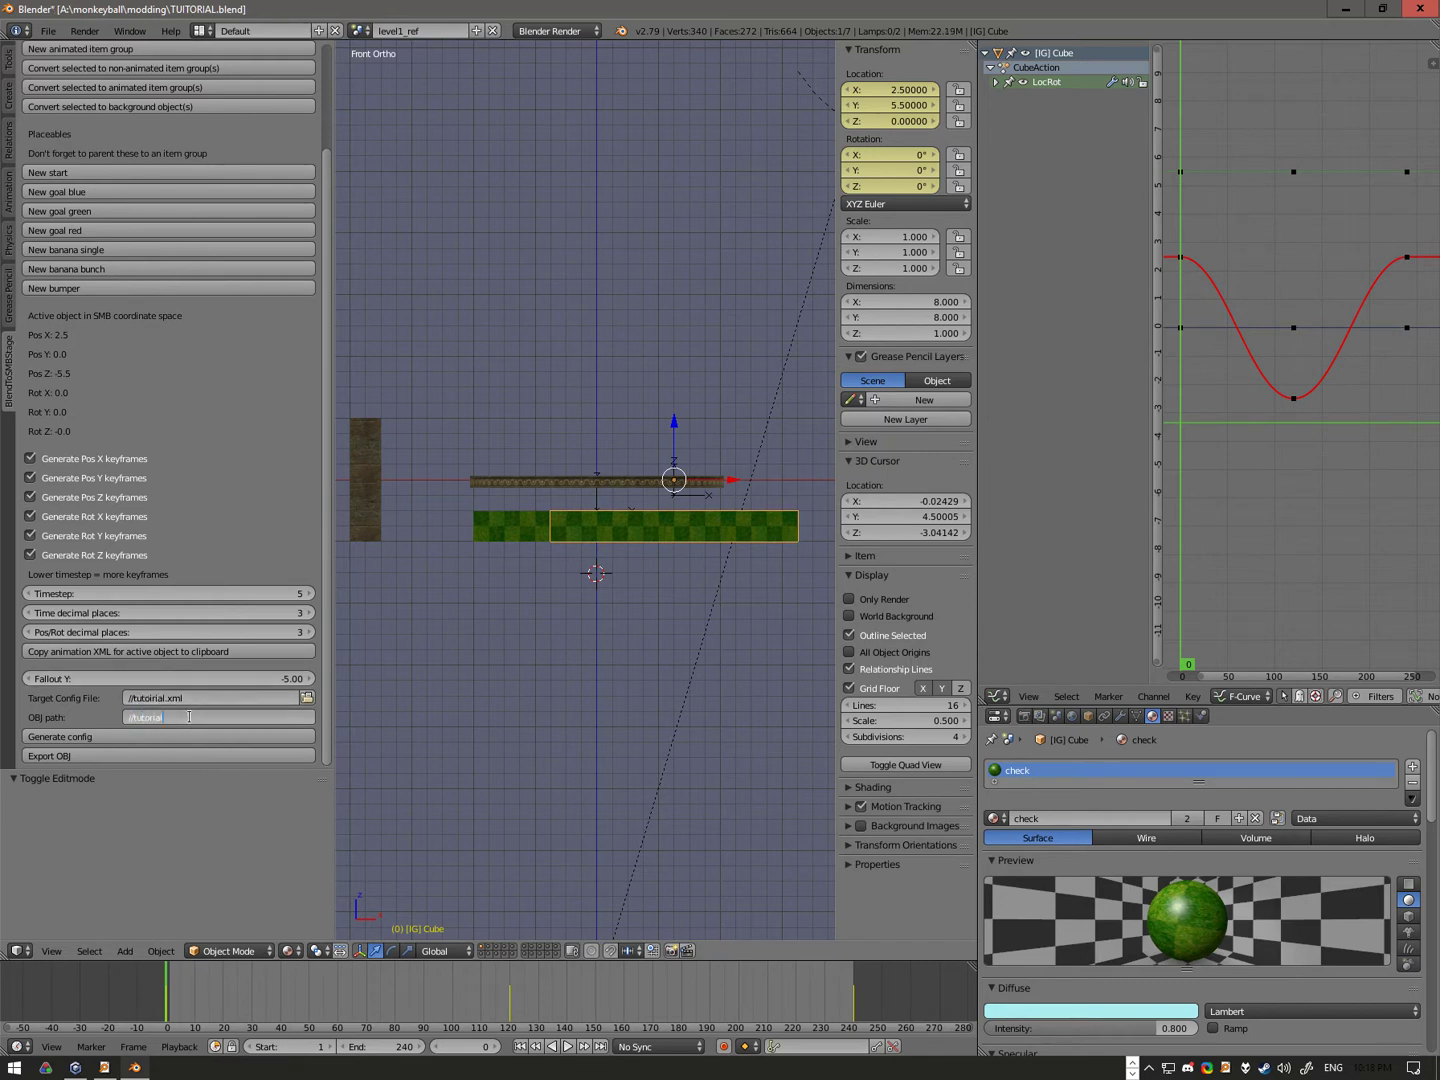
text(//tutorial.obj)
key(Return)
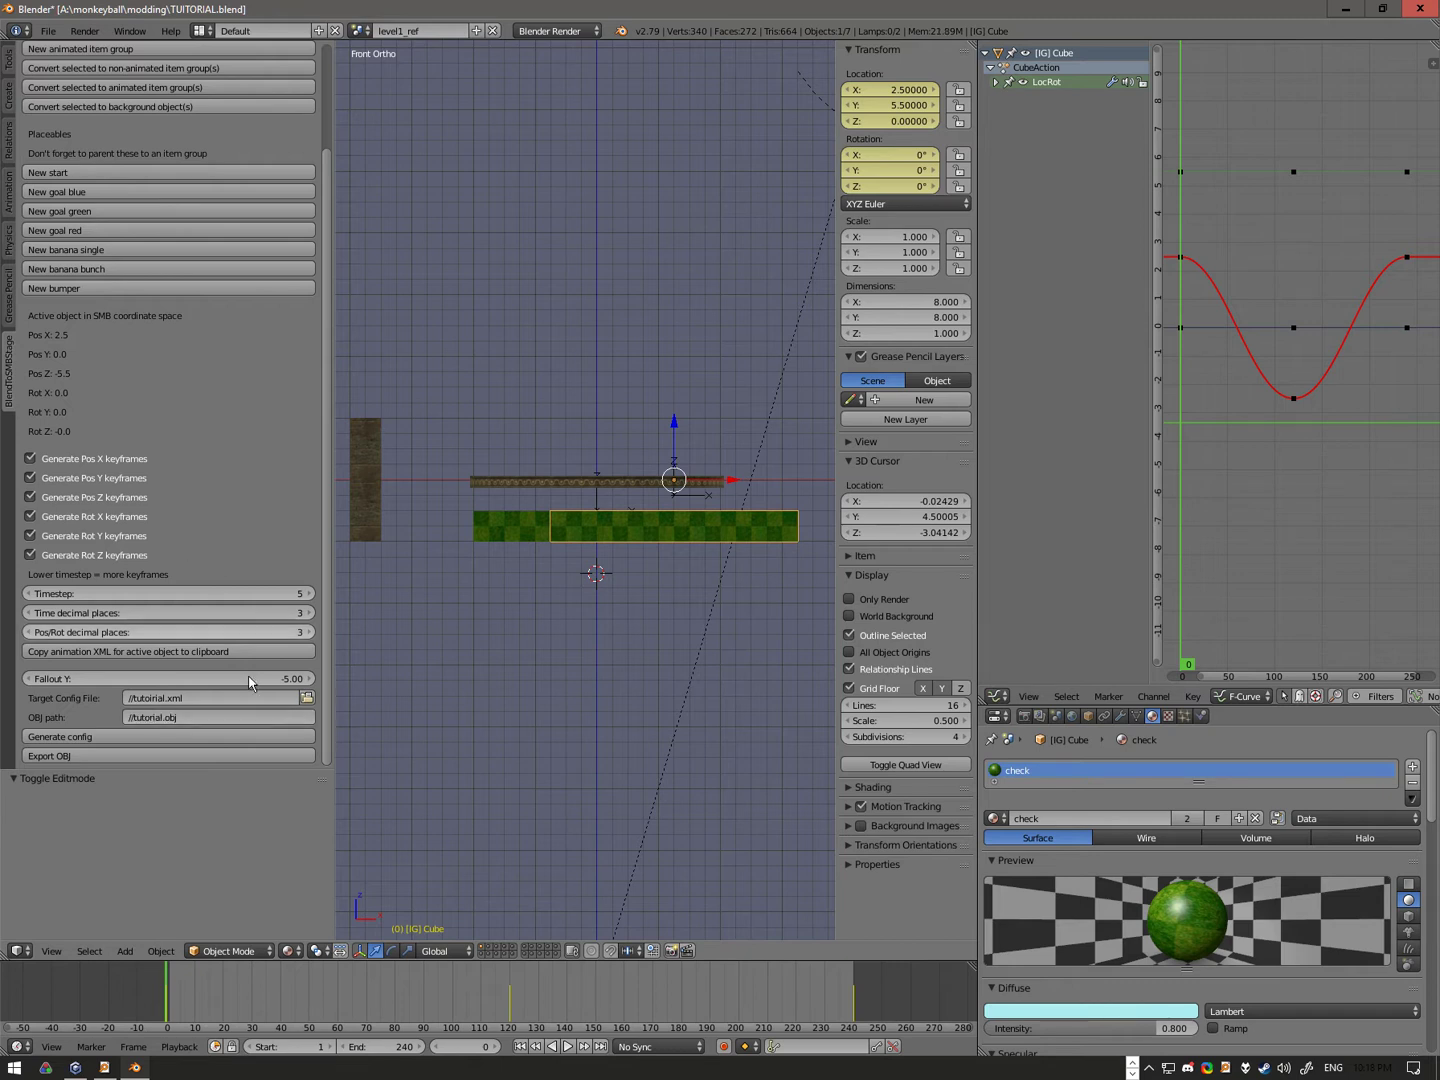
Step: Preview the platform animation, then generate the stage config files
key(alt+a)
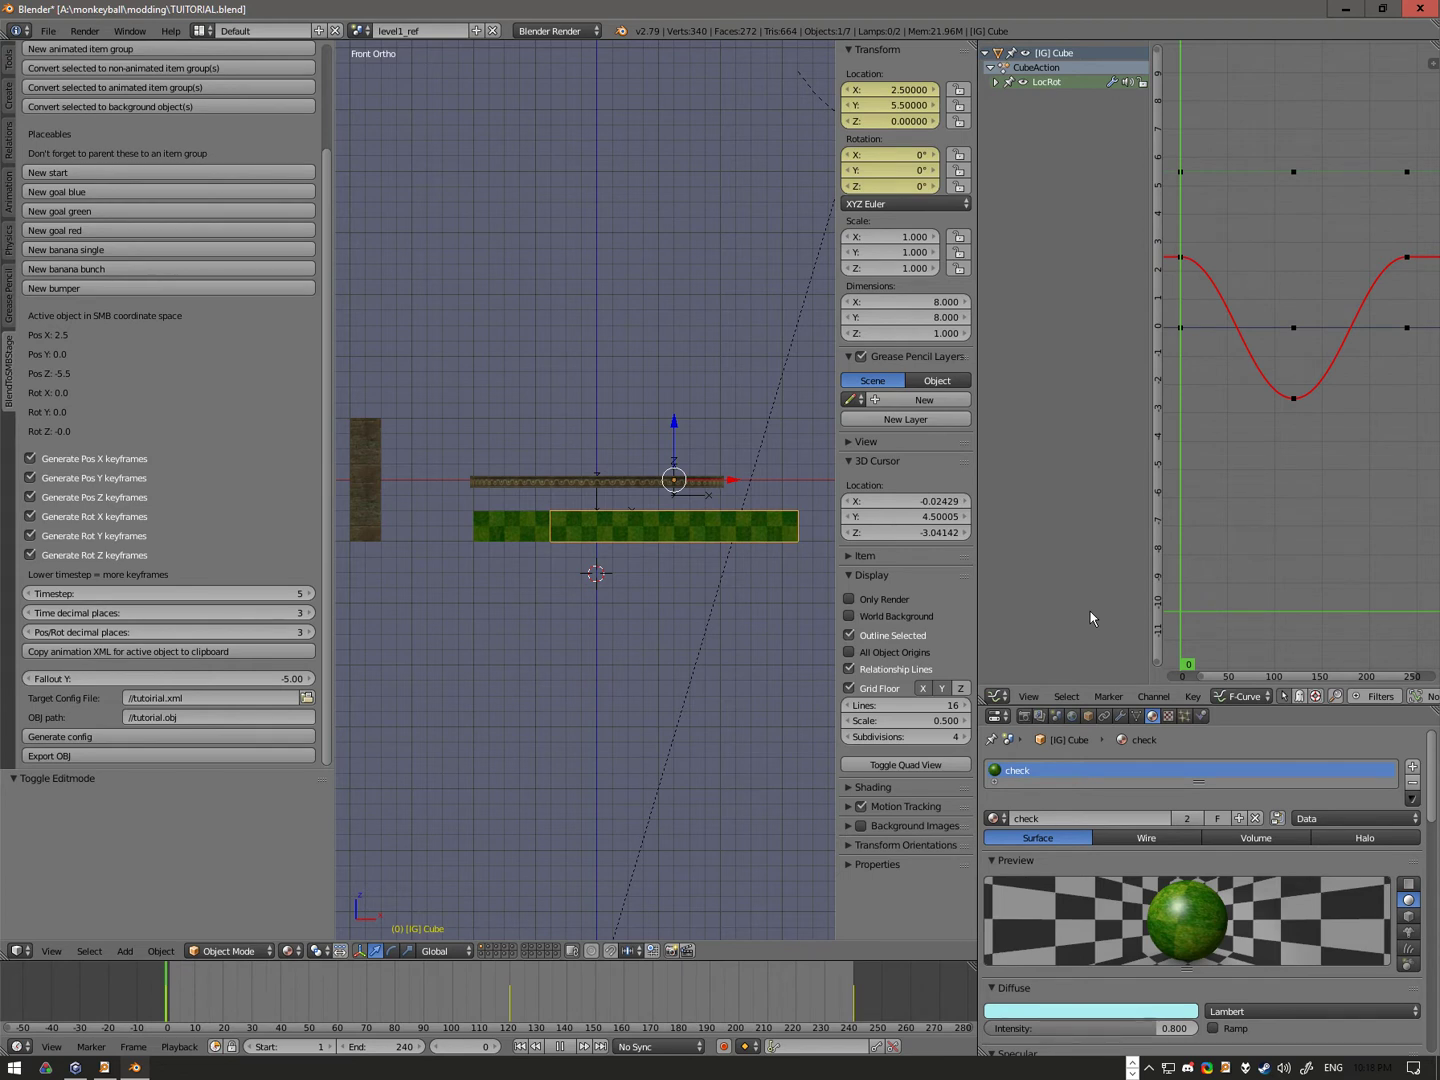
key(alt+a)
click(202, 737)
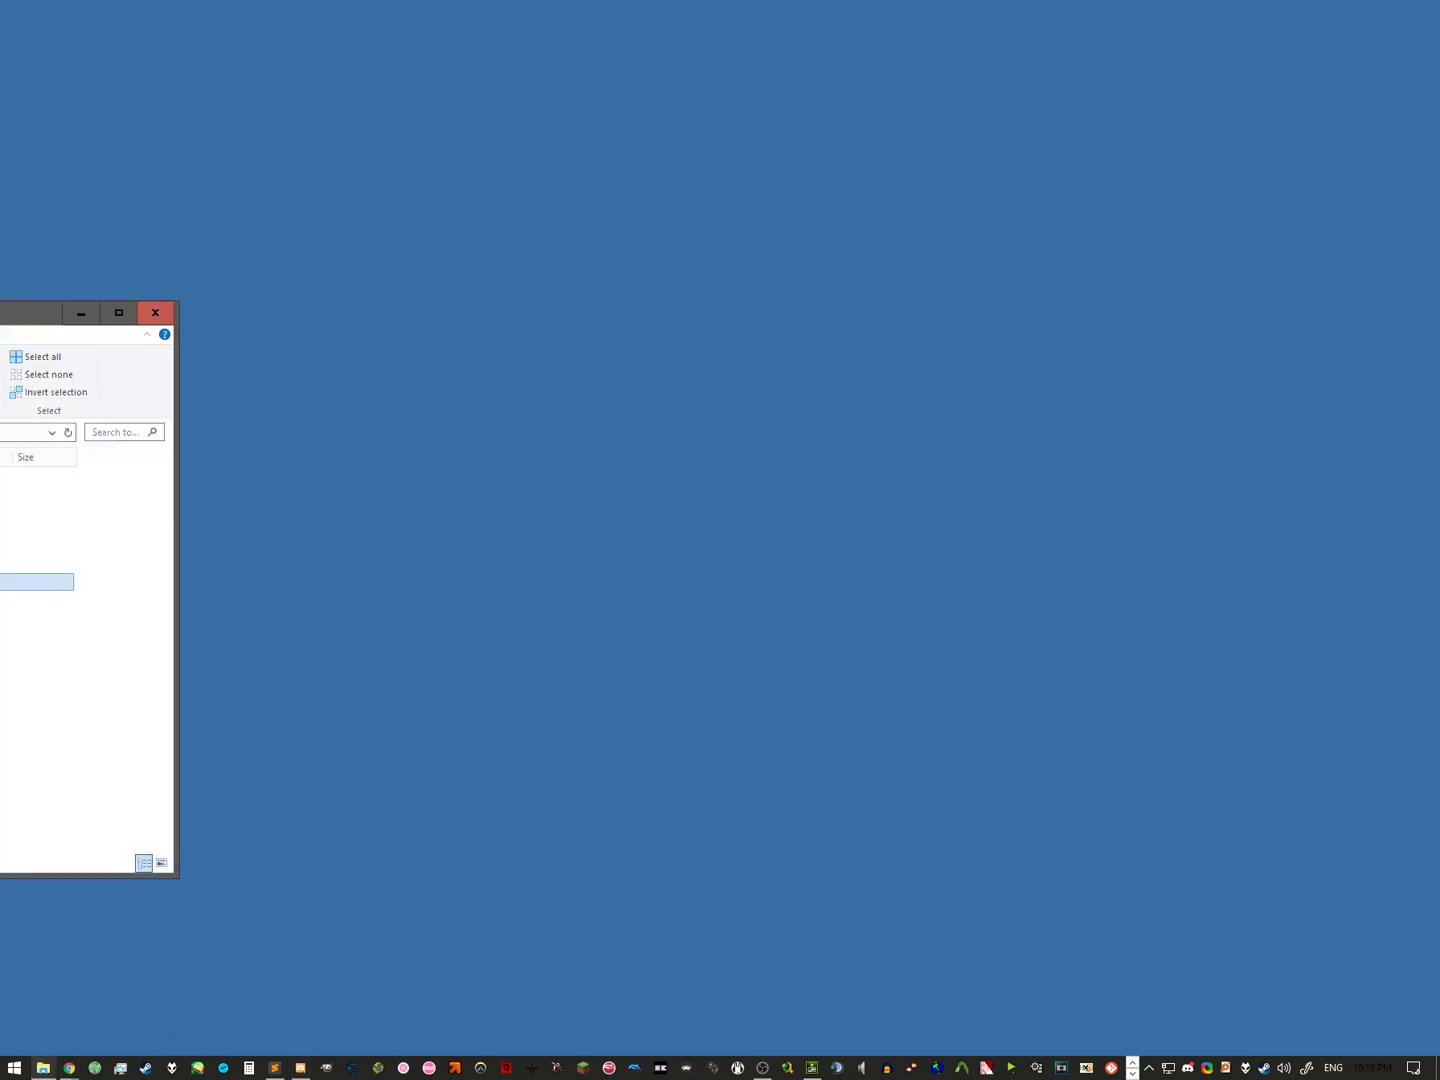
Step: Restore the tools window and open a second File Explorer window side by side with it
click(43, 1068)
drag(120, 330, 827, 341)
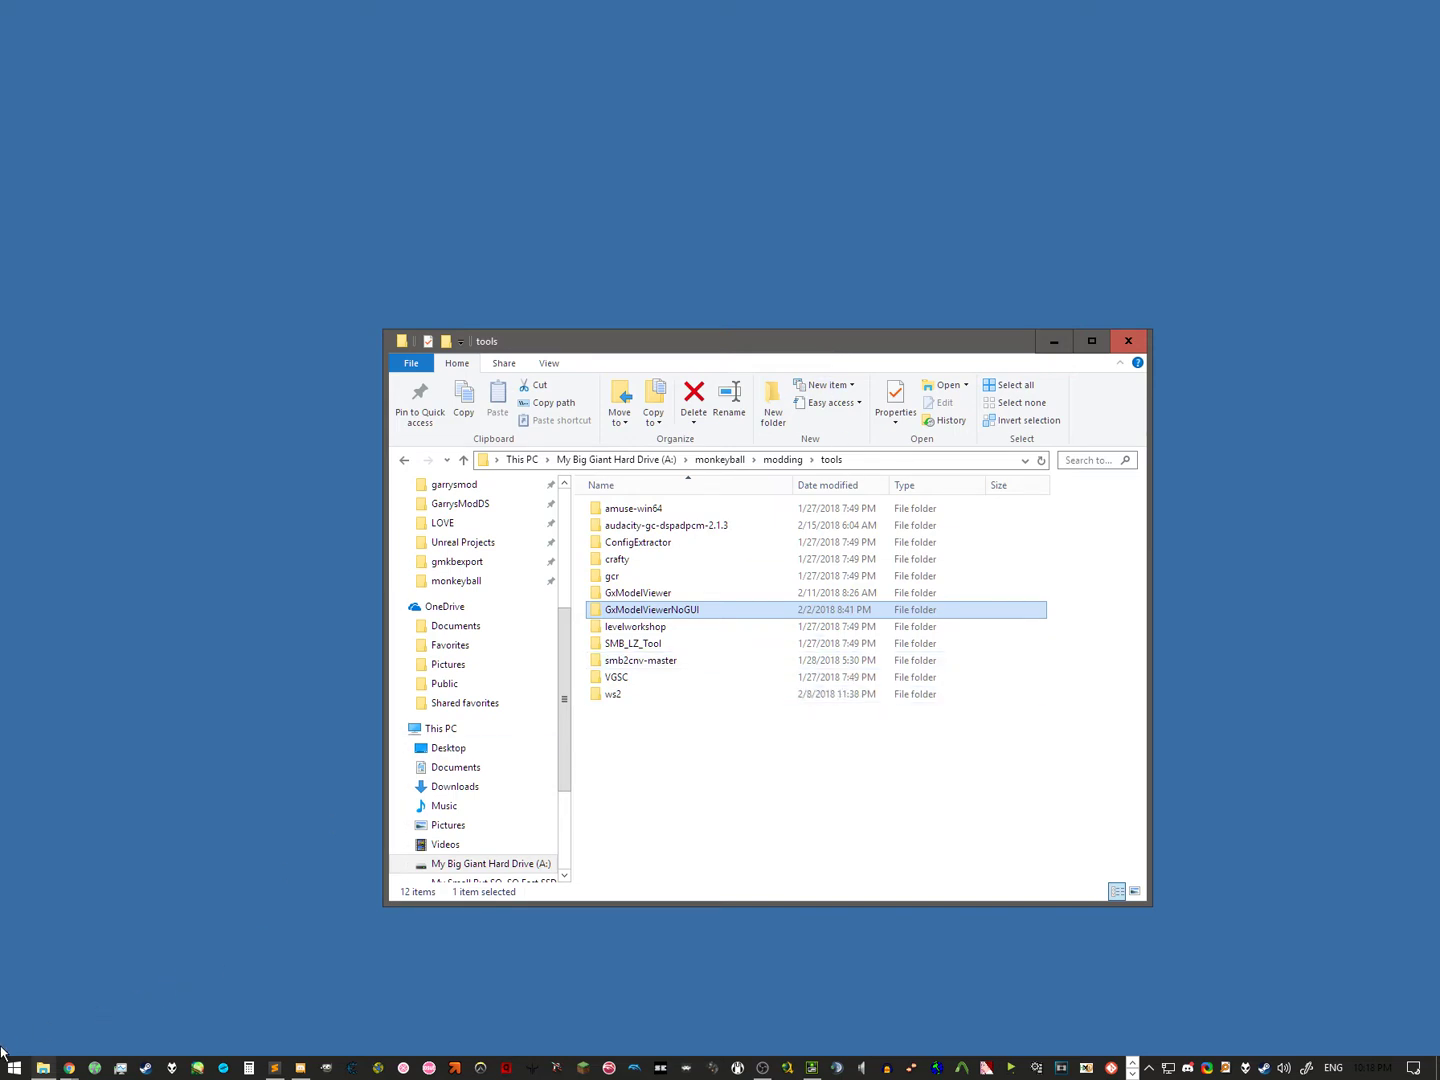
click(42, 1067)
right_click(43, 1070)
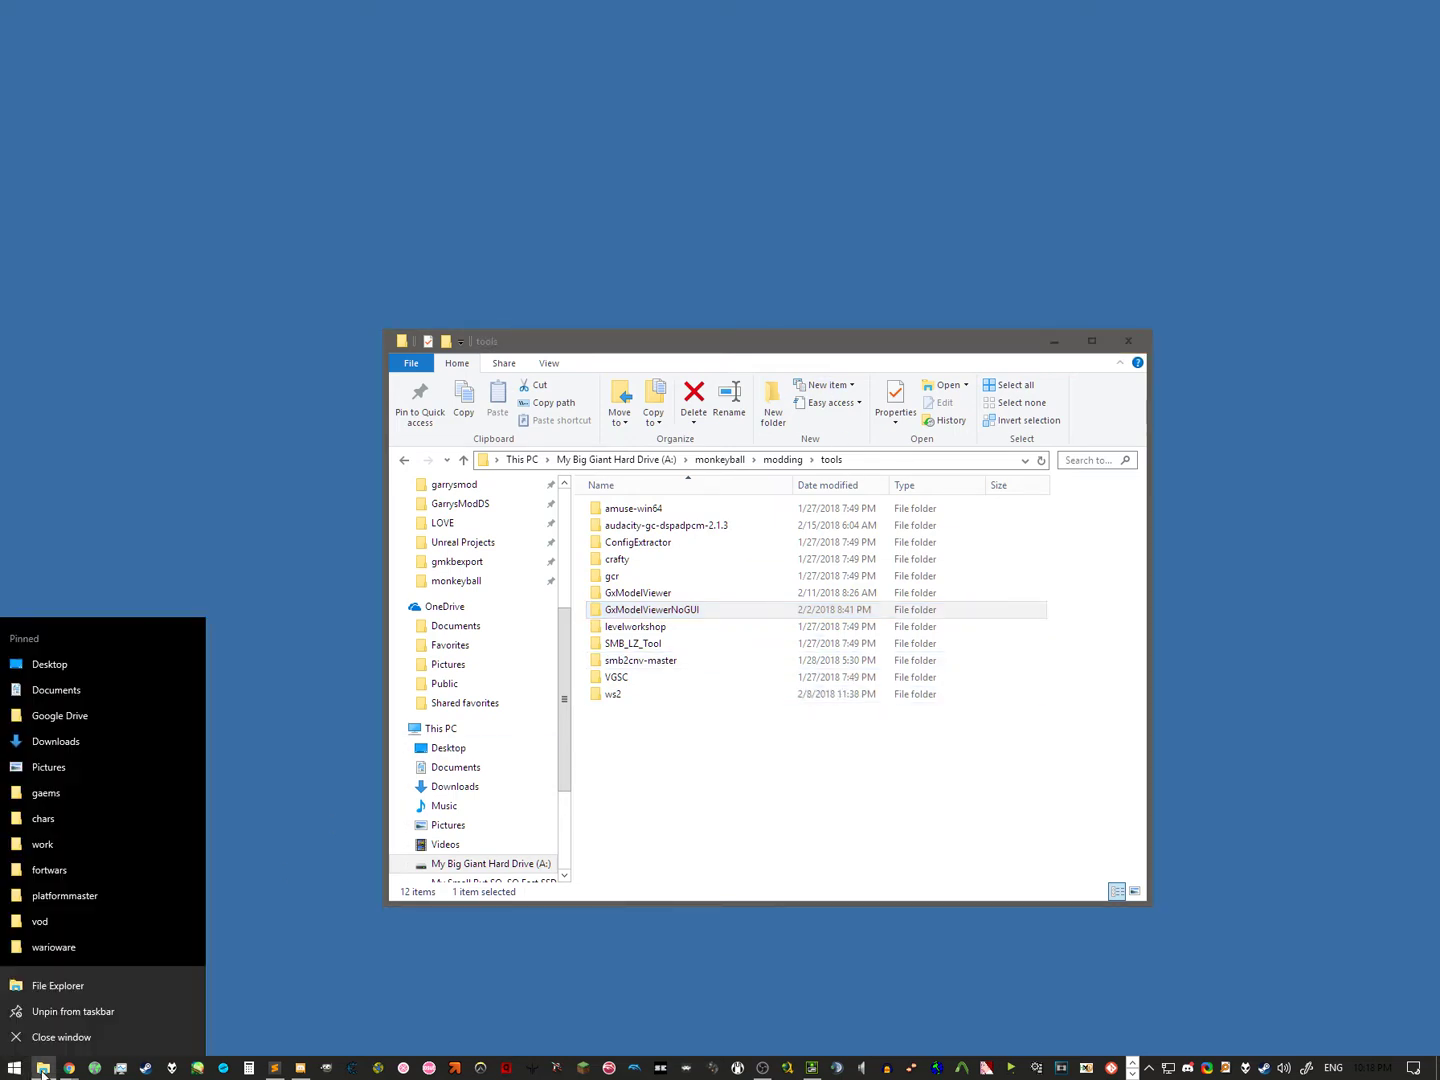
click(84, 988)
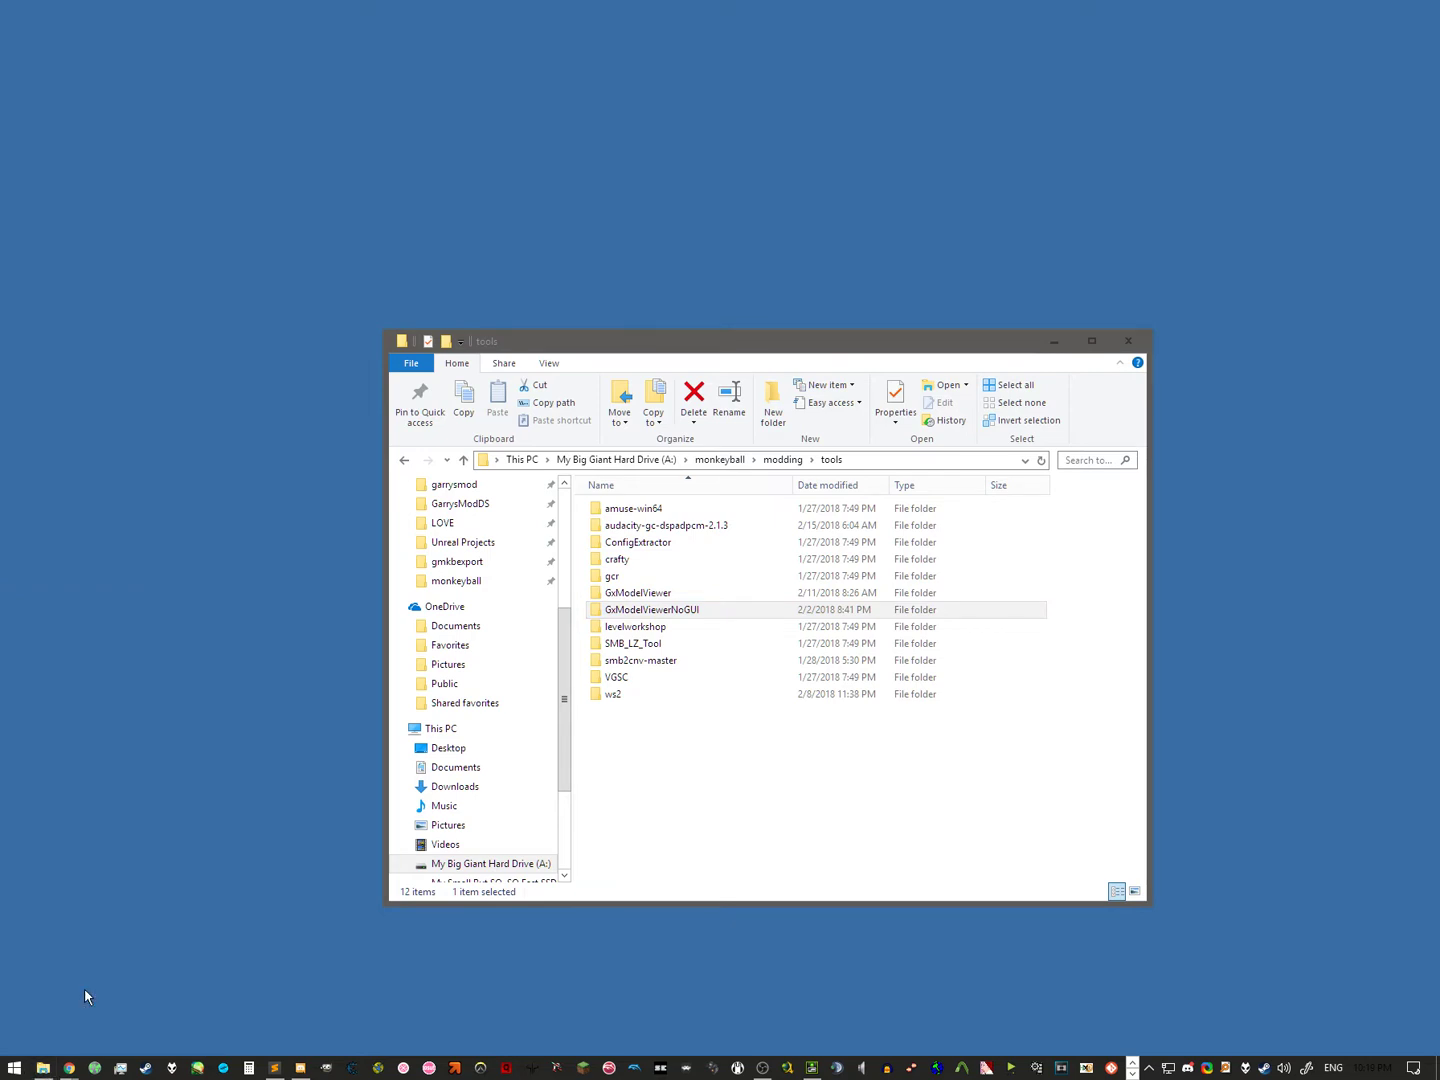
drag(666, 371, 358, 283)
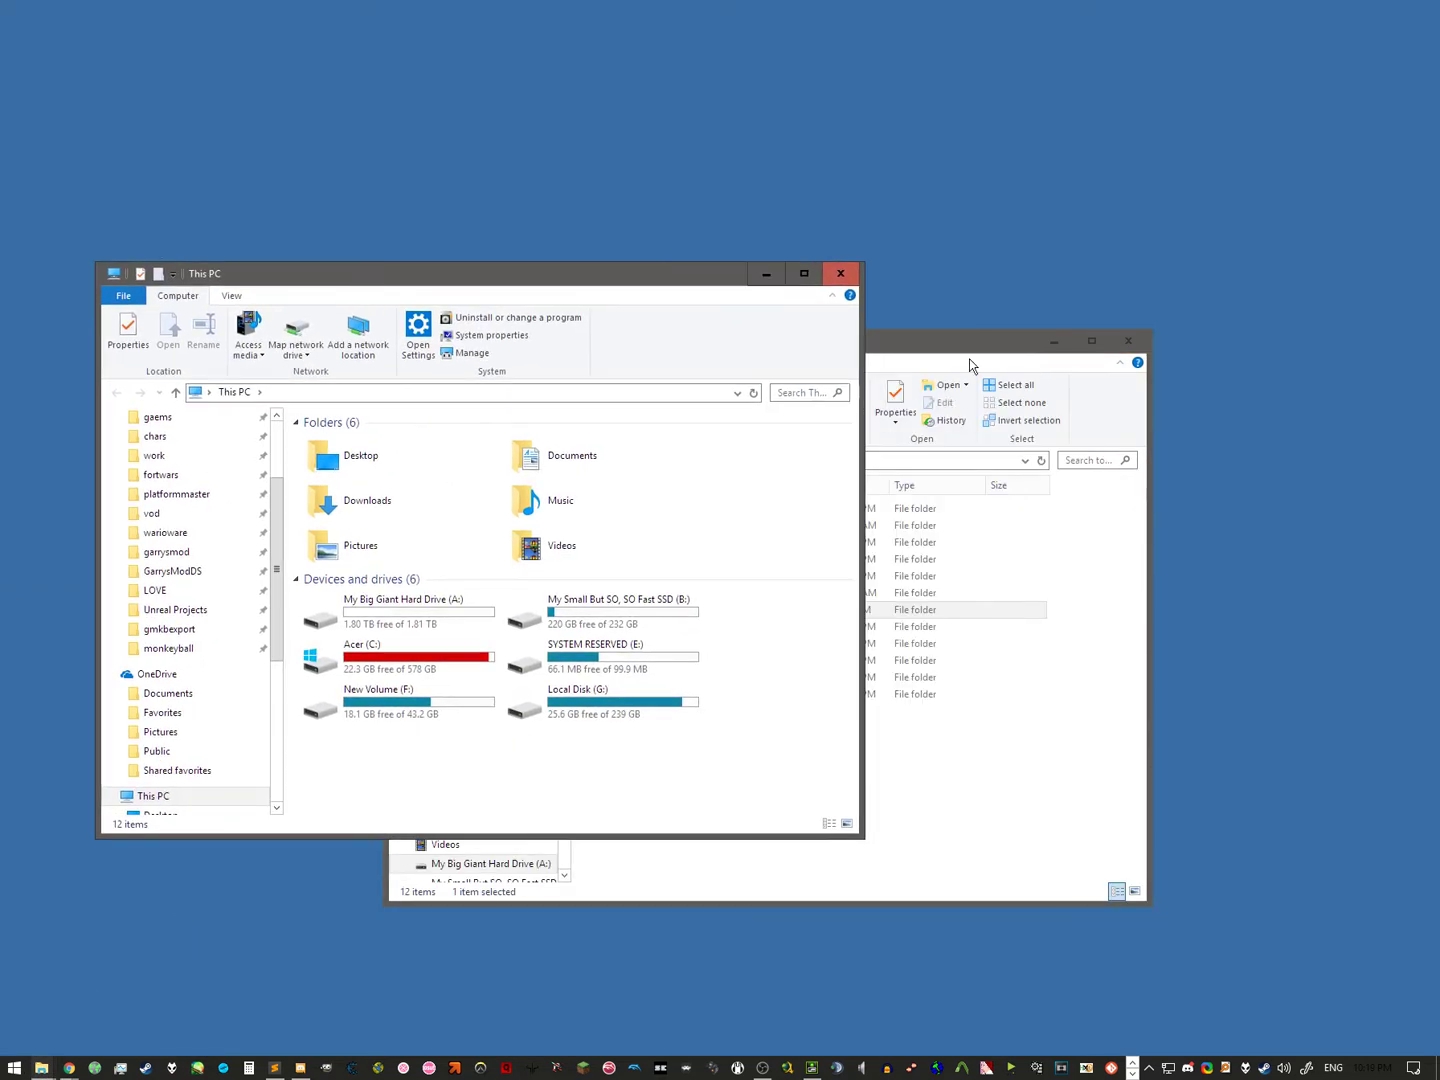
drag(963, 341, 1183, 307)
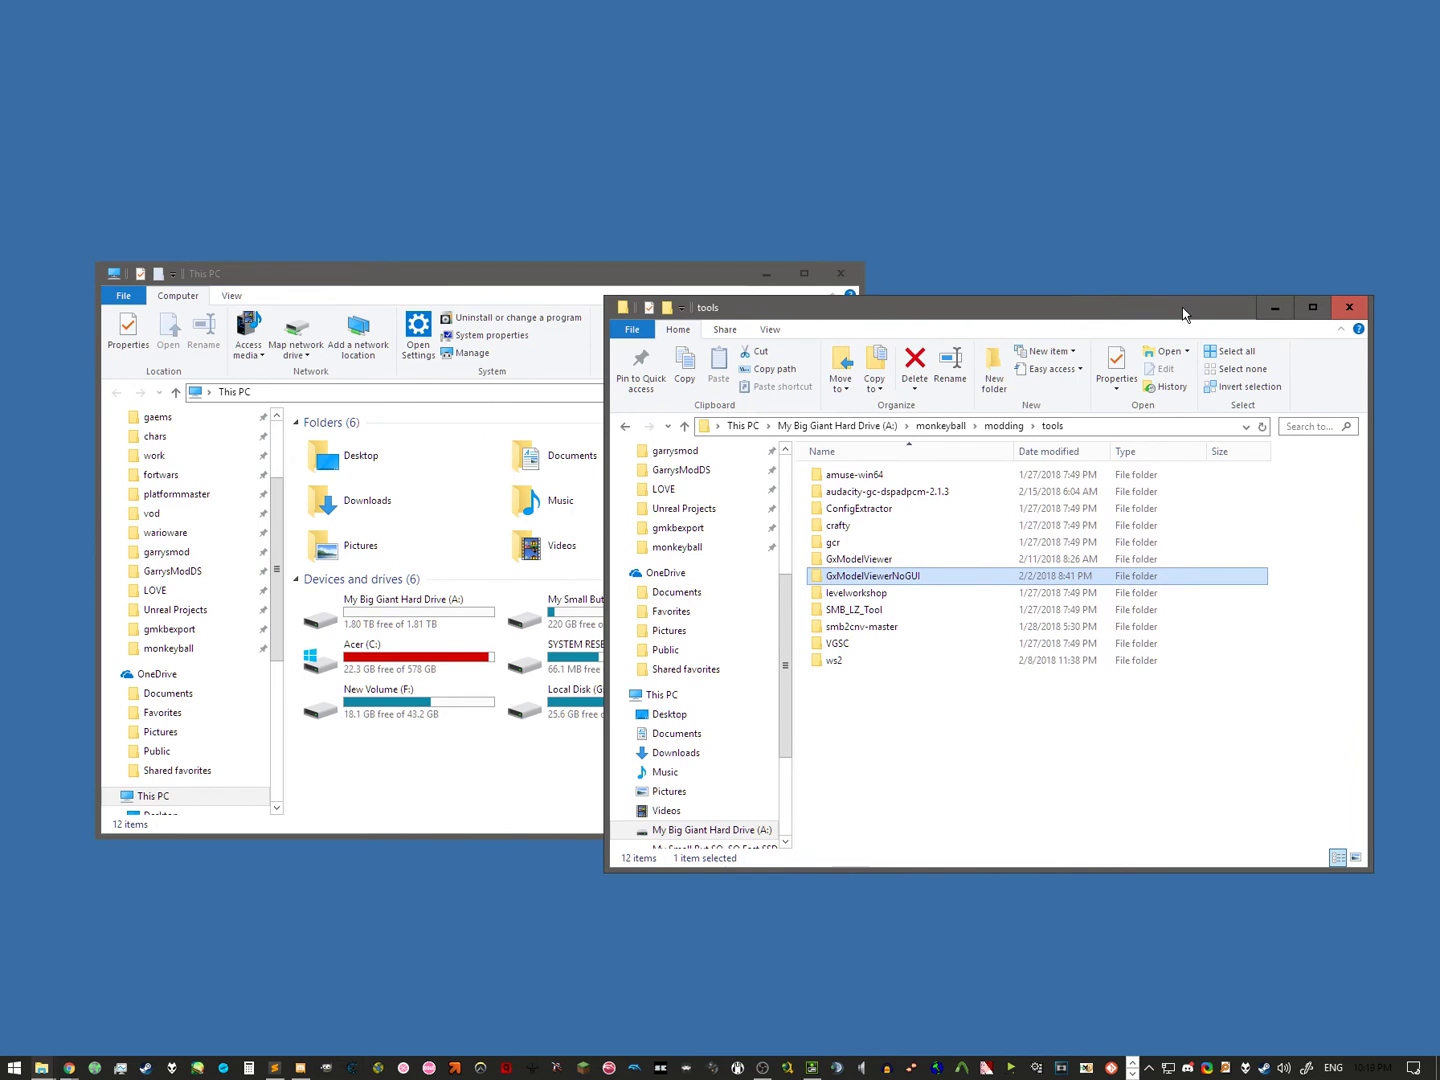
click(686, 282)
click(971, 741)
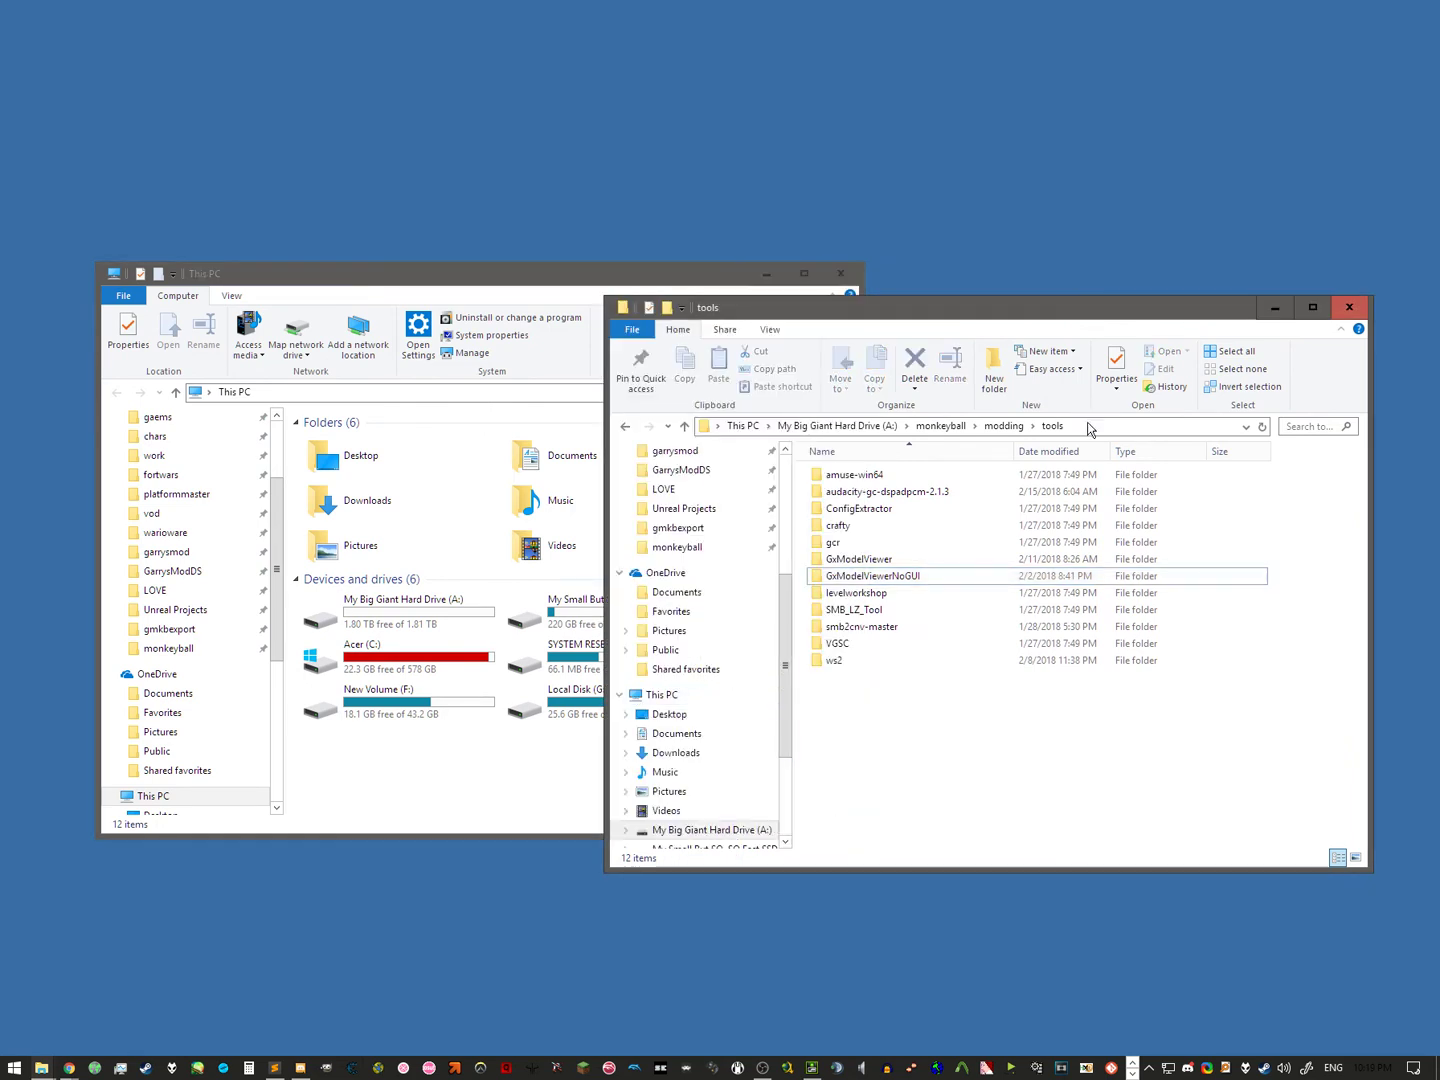
Step: Open monkeyball\modding and confirm tutoirial.xml and tutorial.obj were exported
click(156, 649)
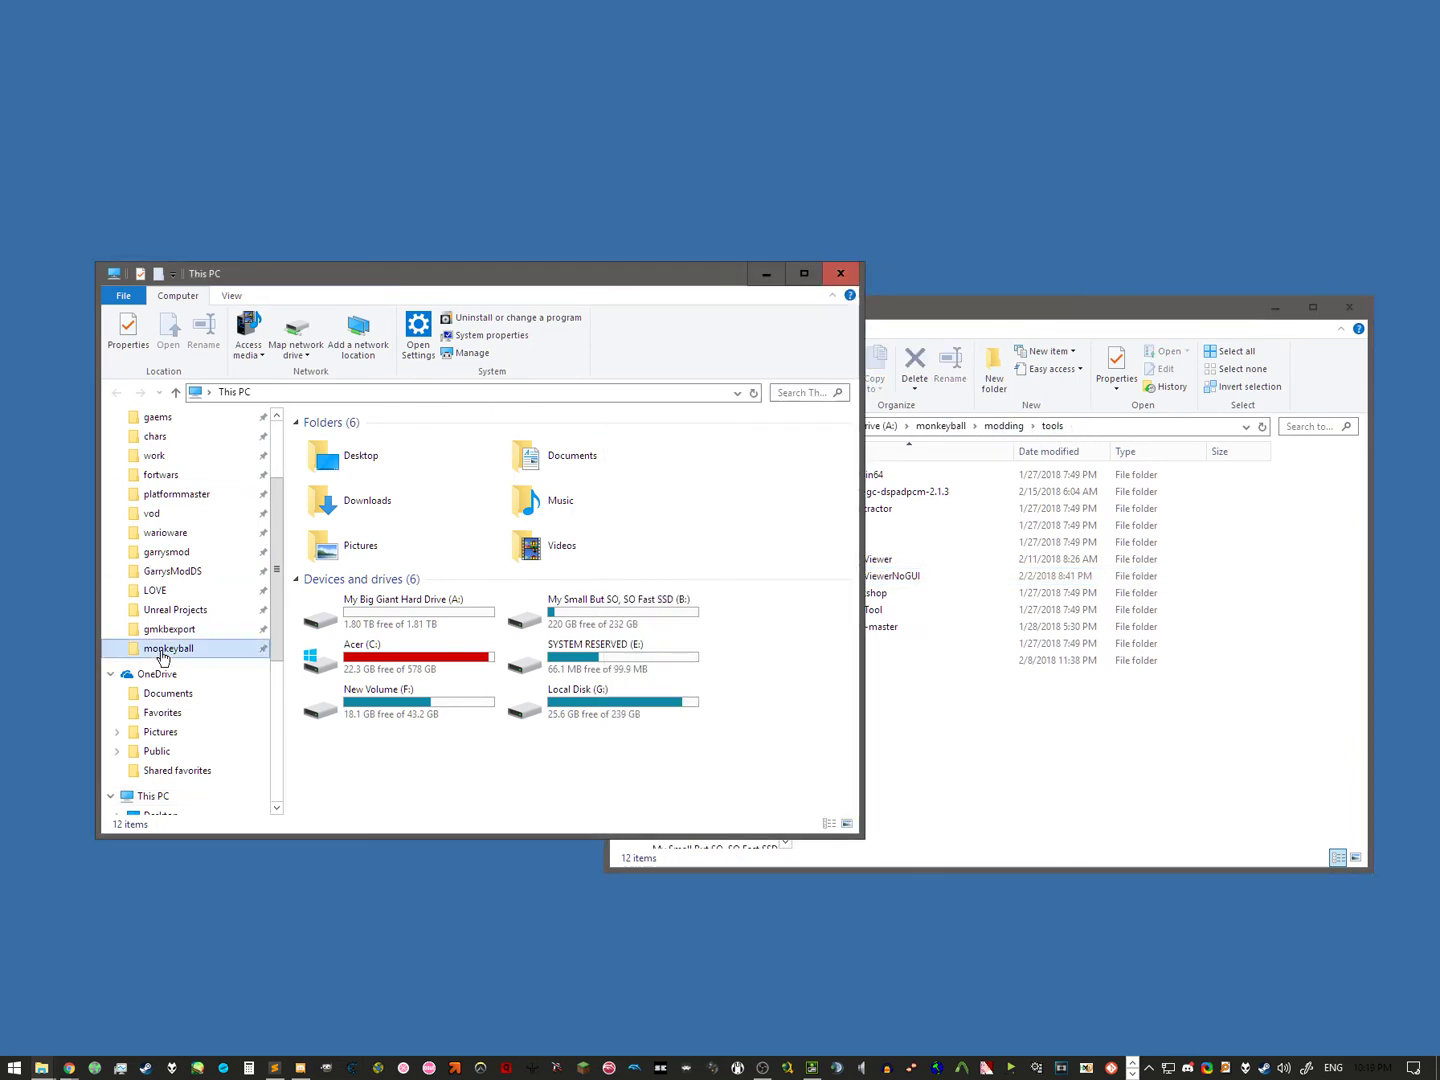
double_click(370, 593)
scroll(390, 630, down, 4)
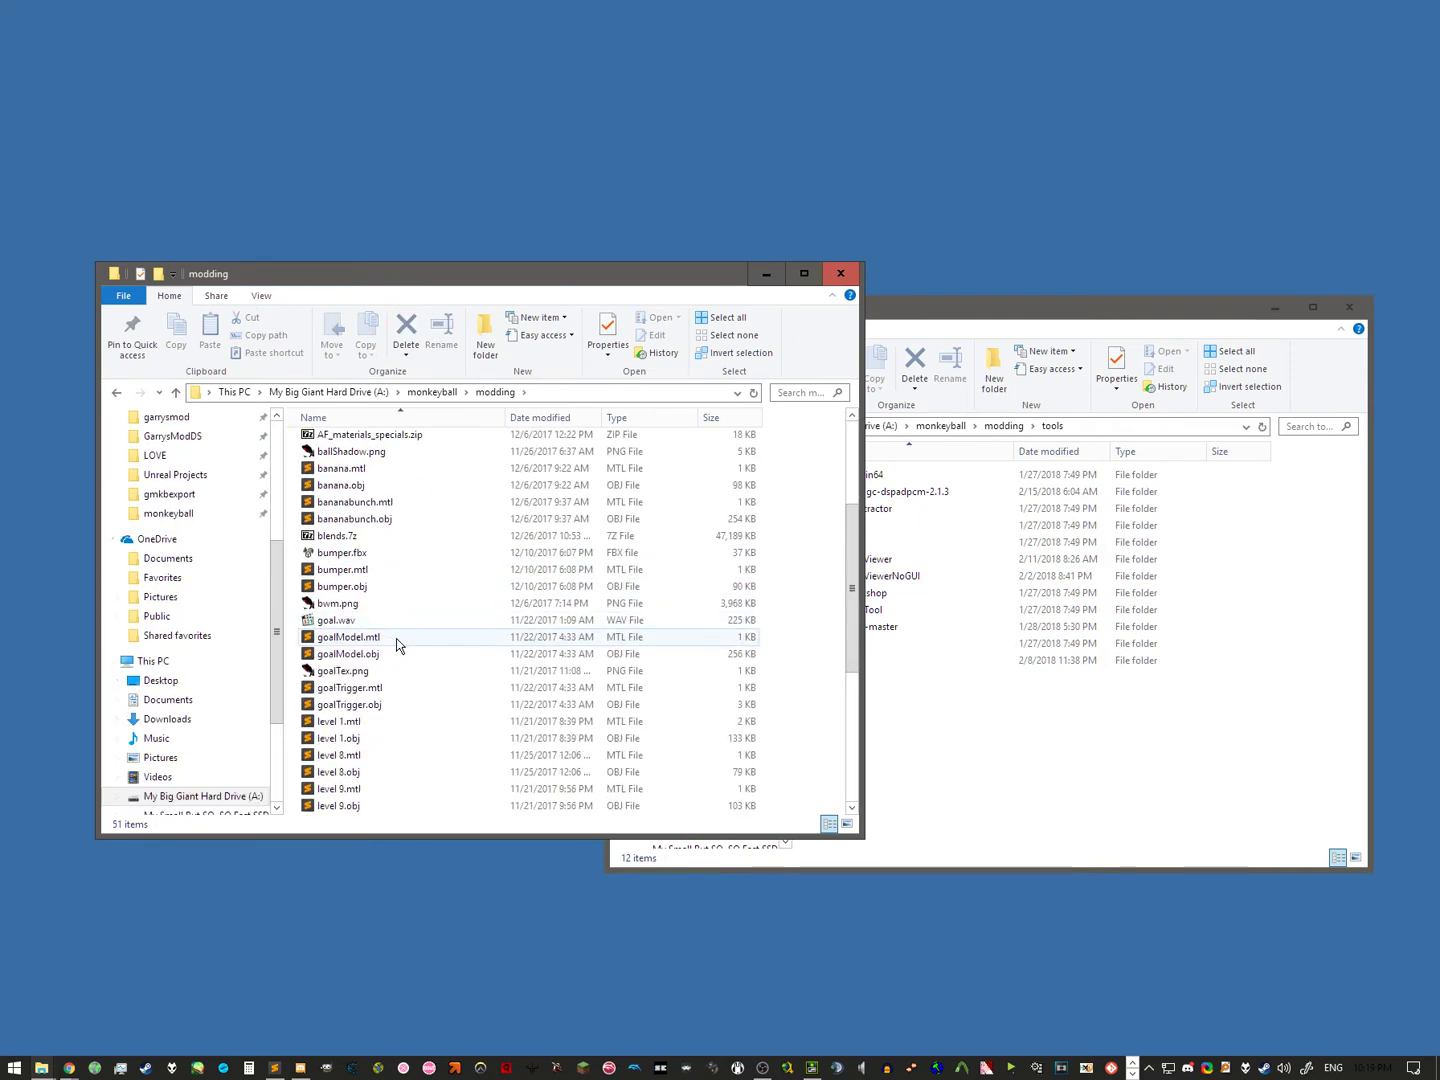
text(tu)
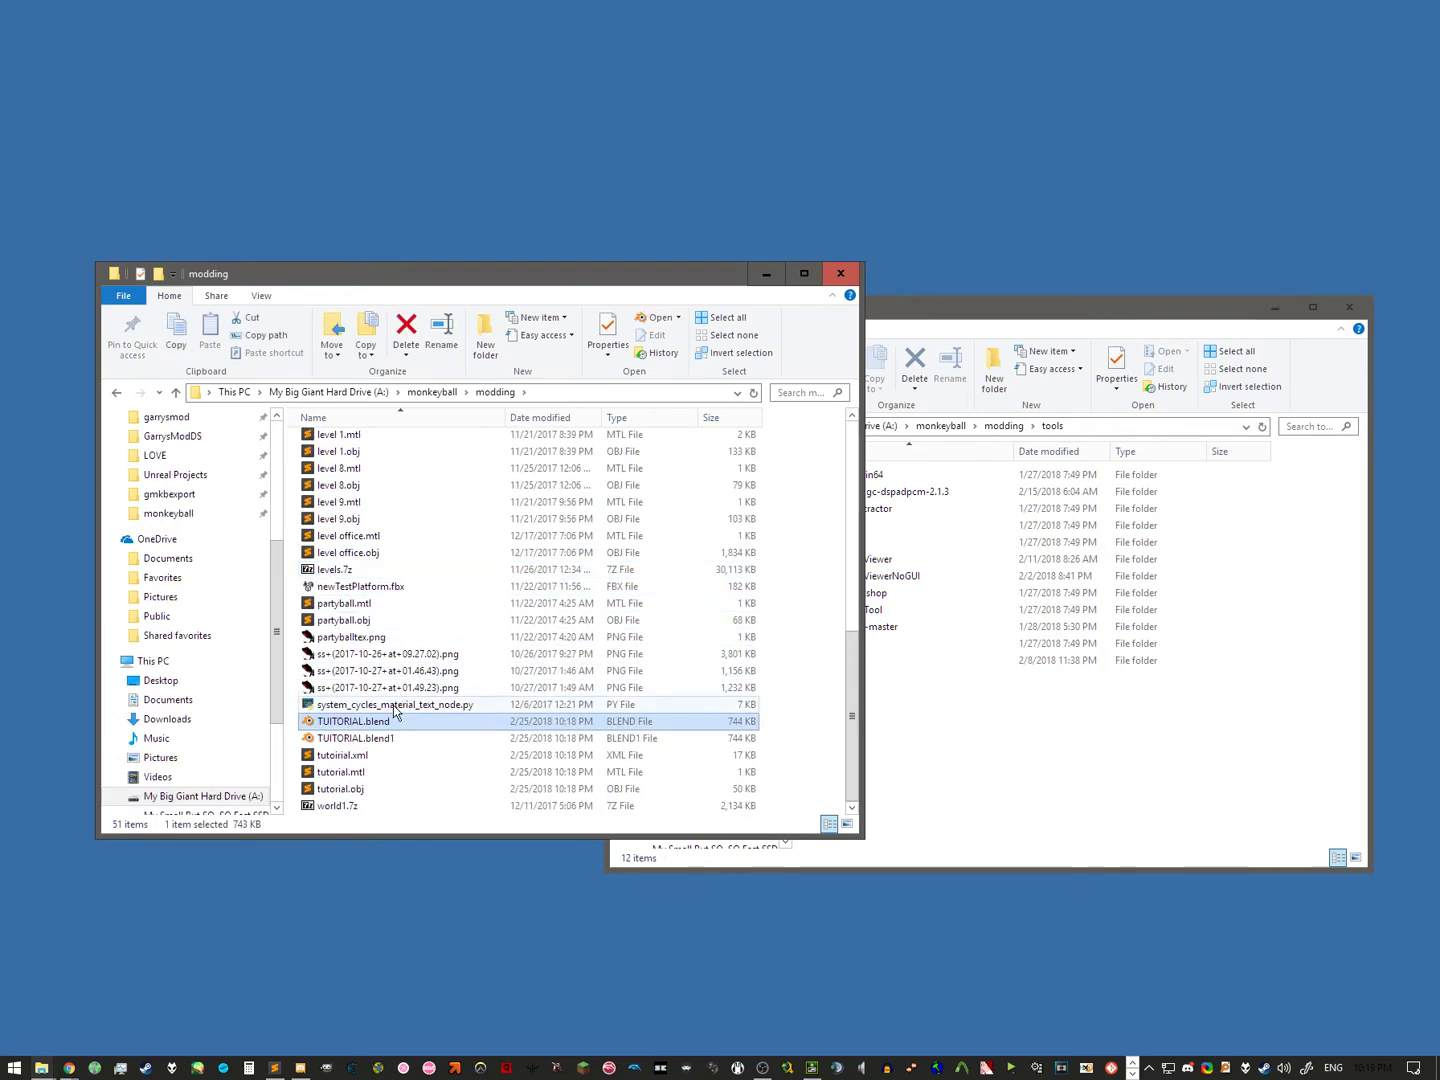
click(355, 761)
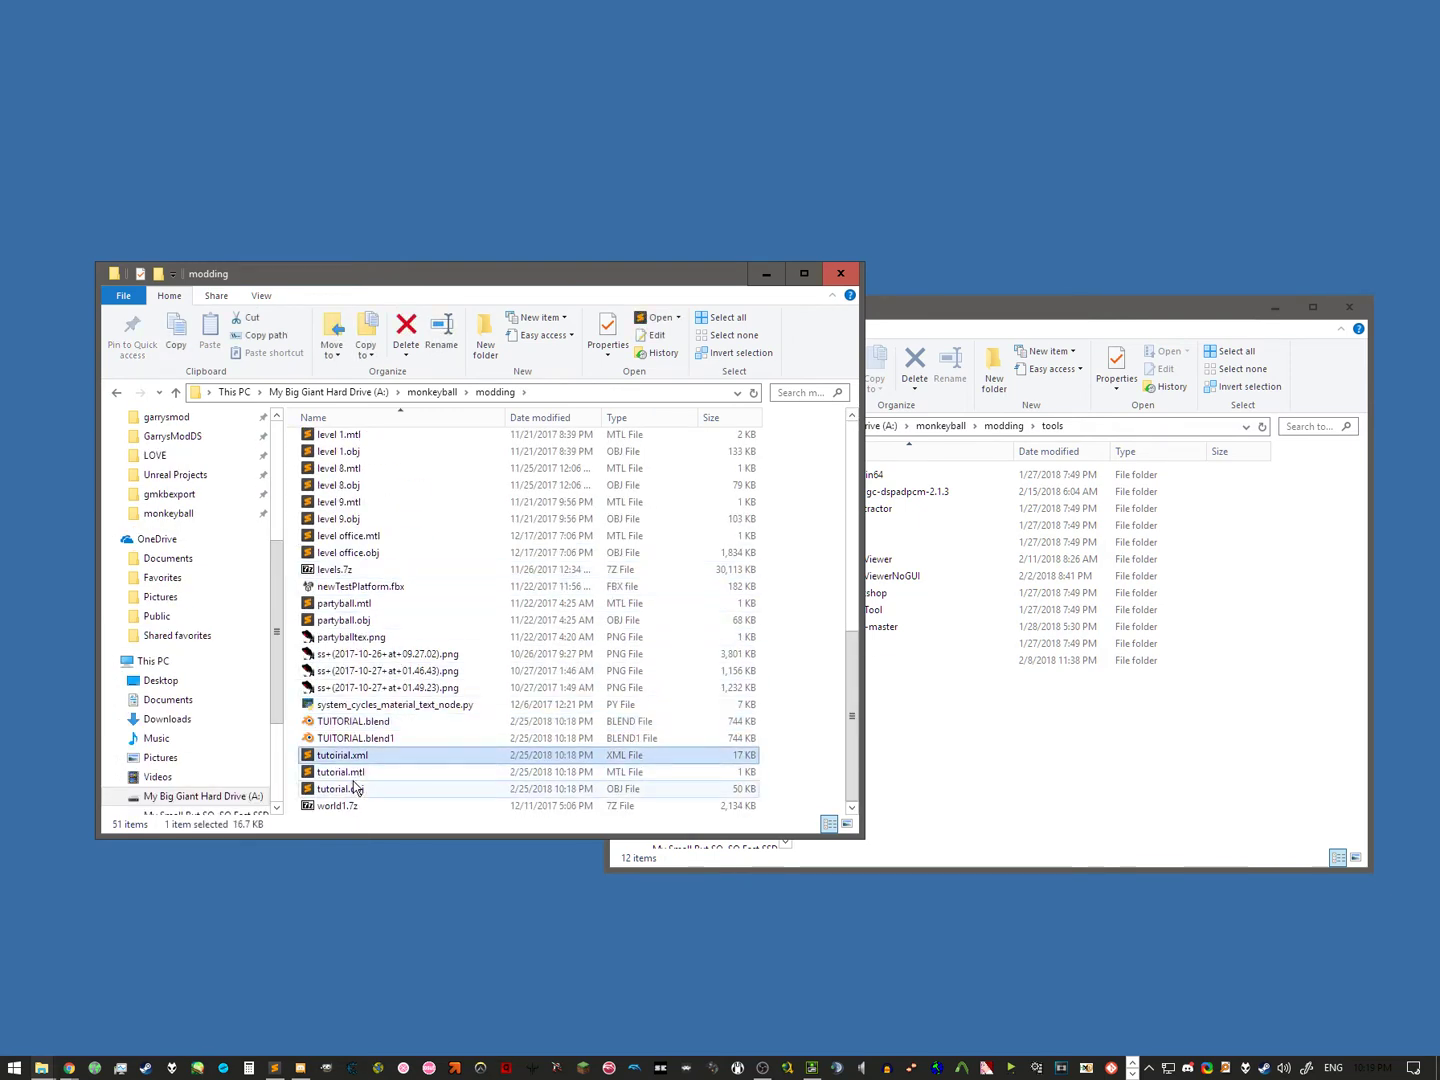
click(352, 793)
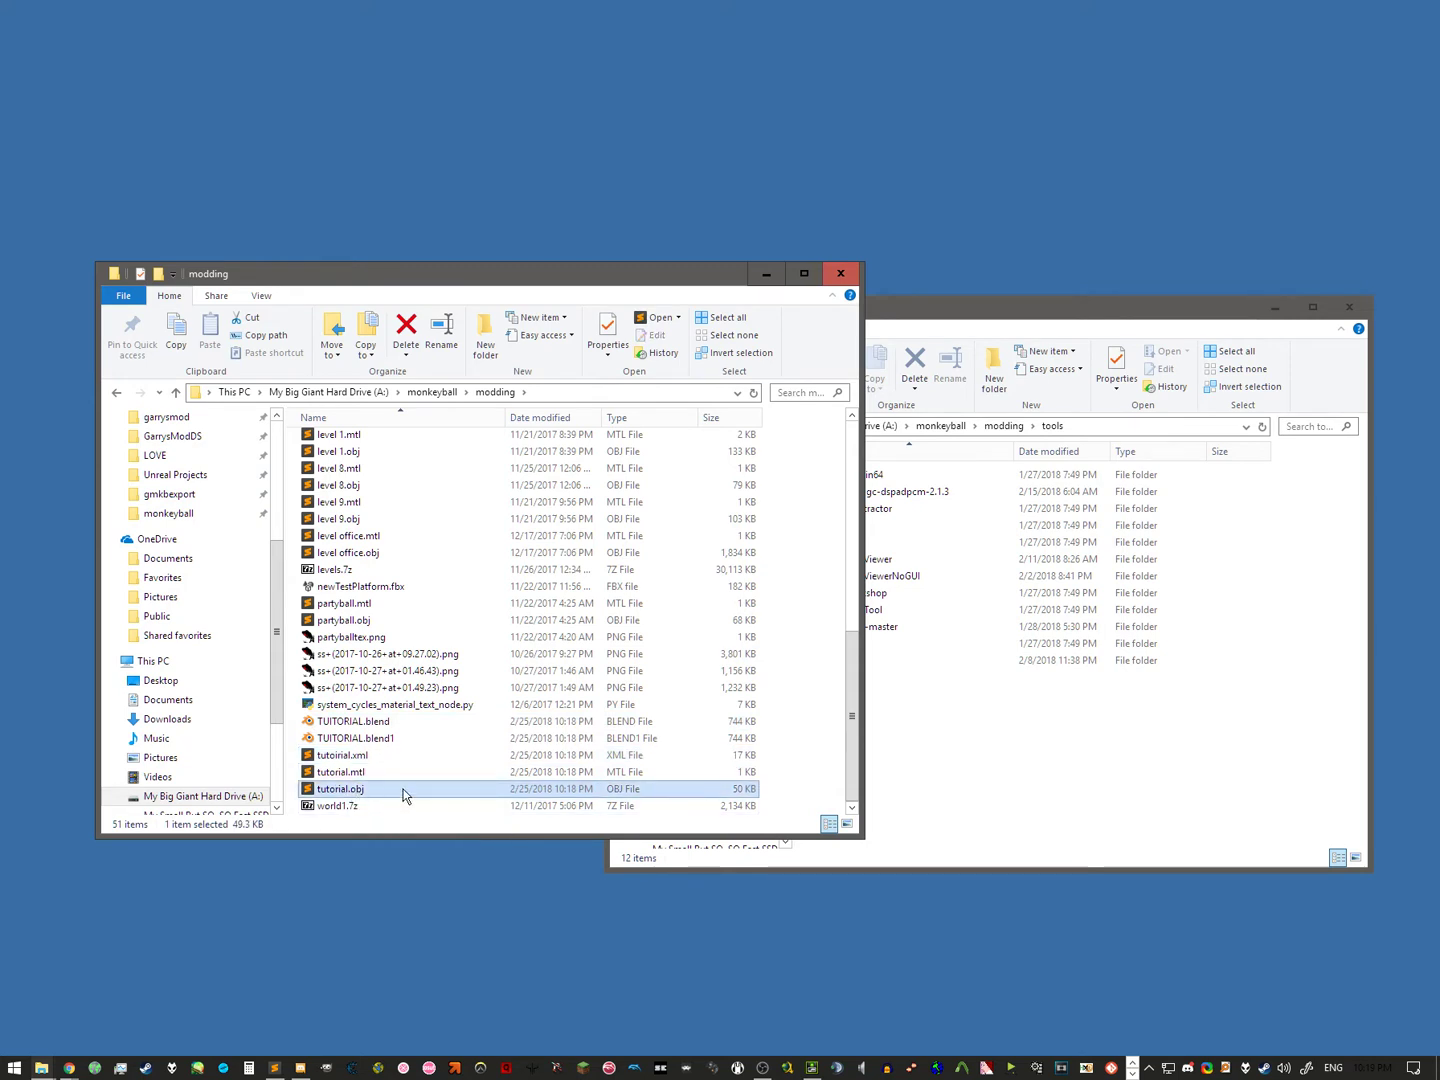
Step: In the tools window, open the ws2 folder and select ws2lzfrontend.exe
click(1012, 729)
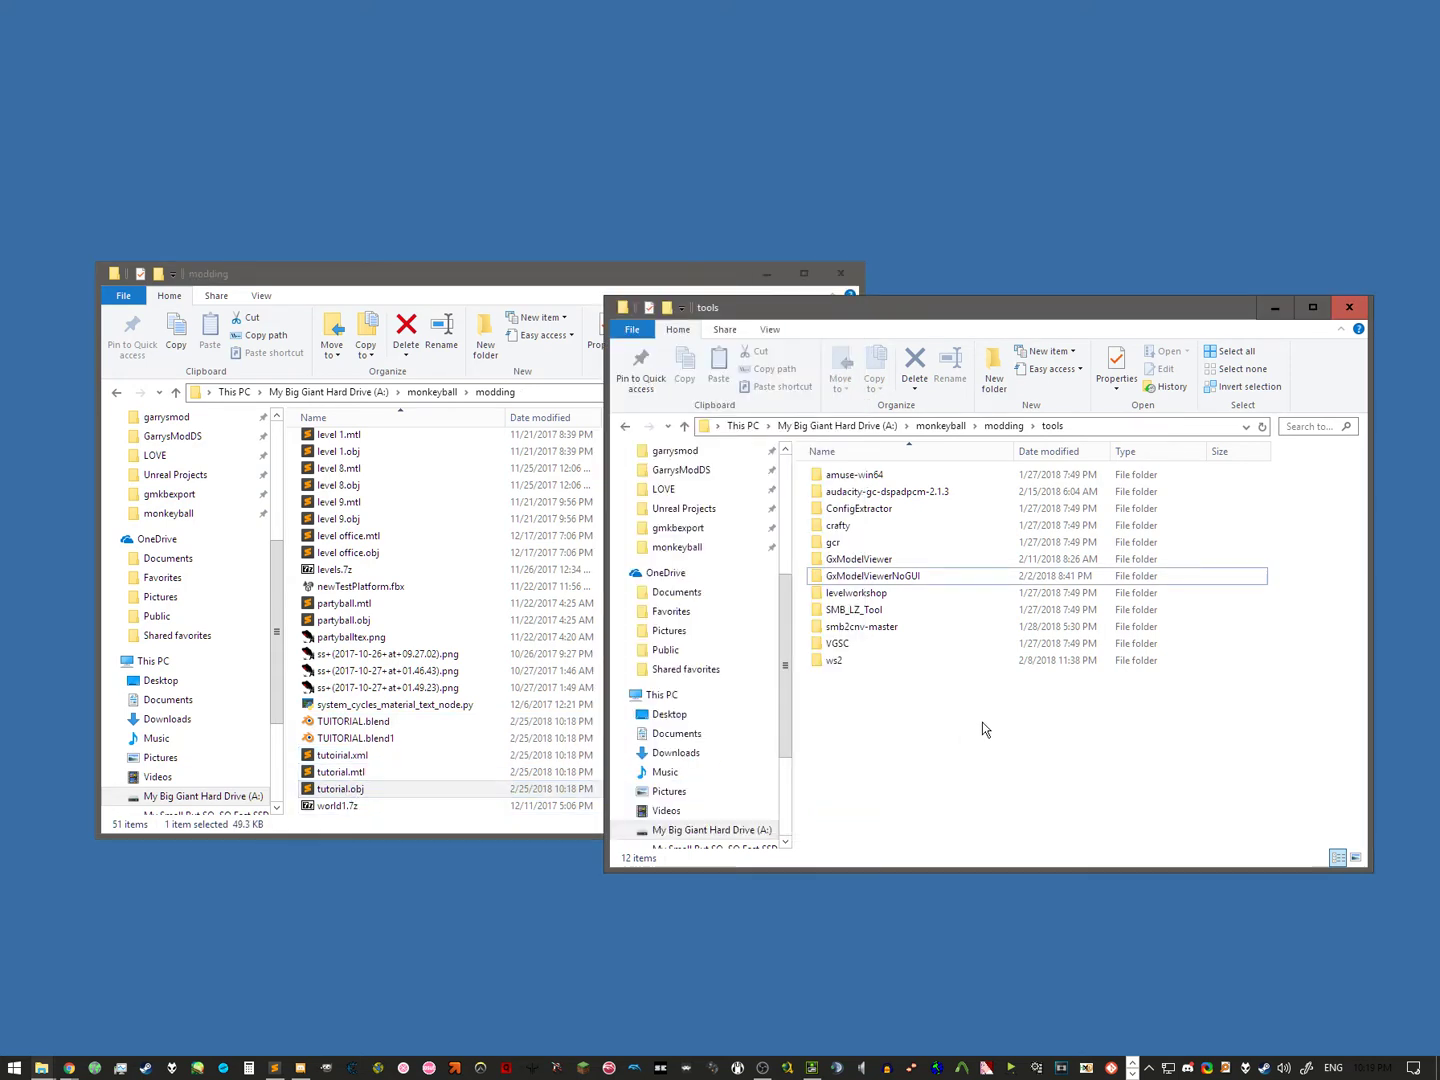
double_click(870, 628)
click(1052, 426)
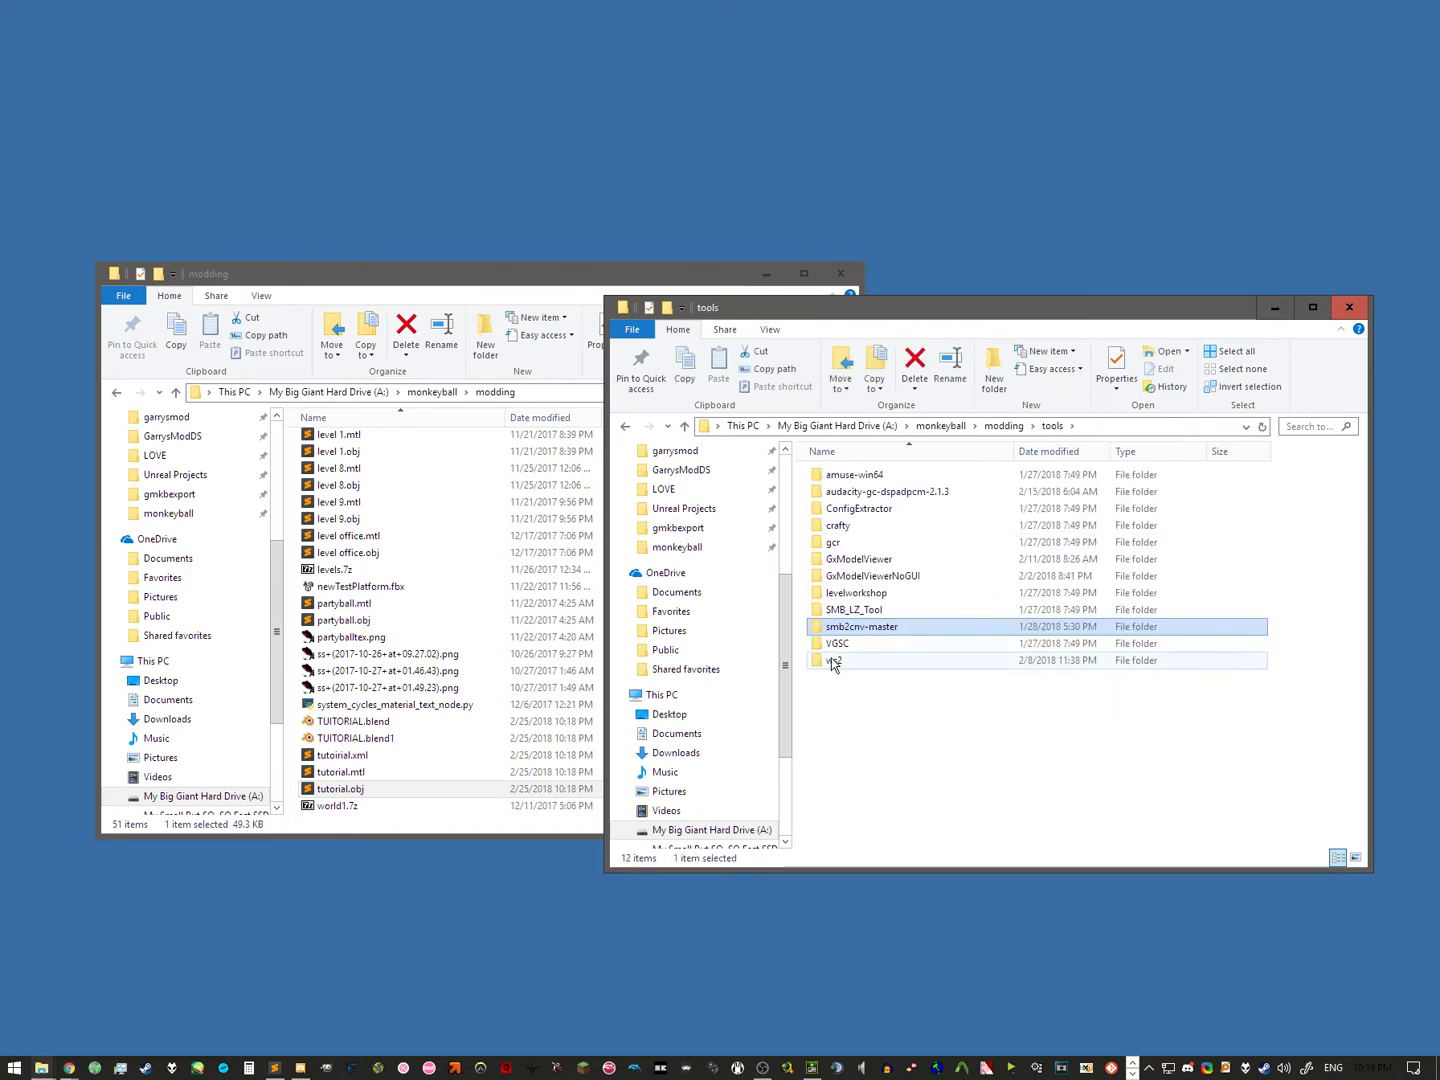
double_click(862, 598)
click(1052, 426)
double_click(844, 662)
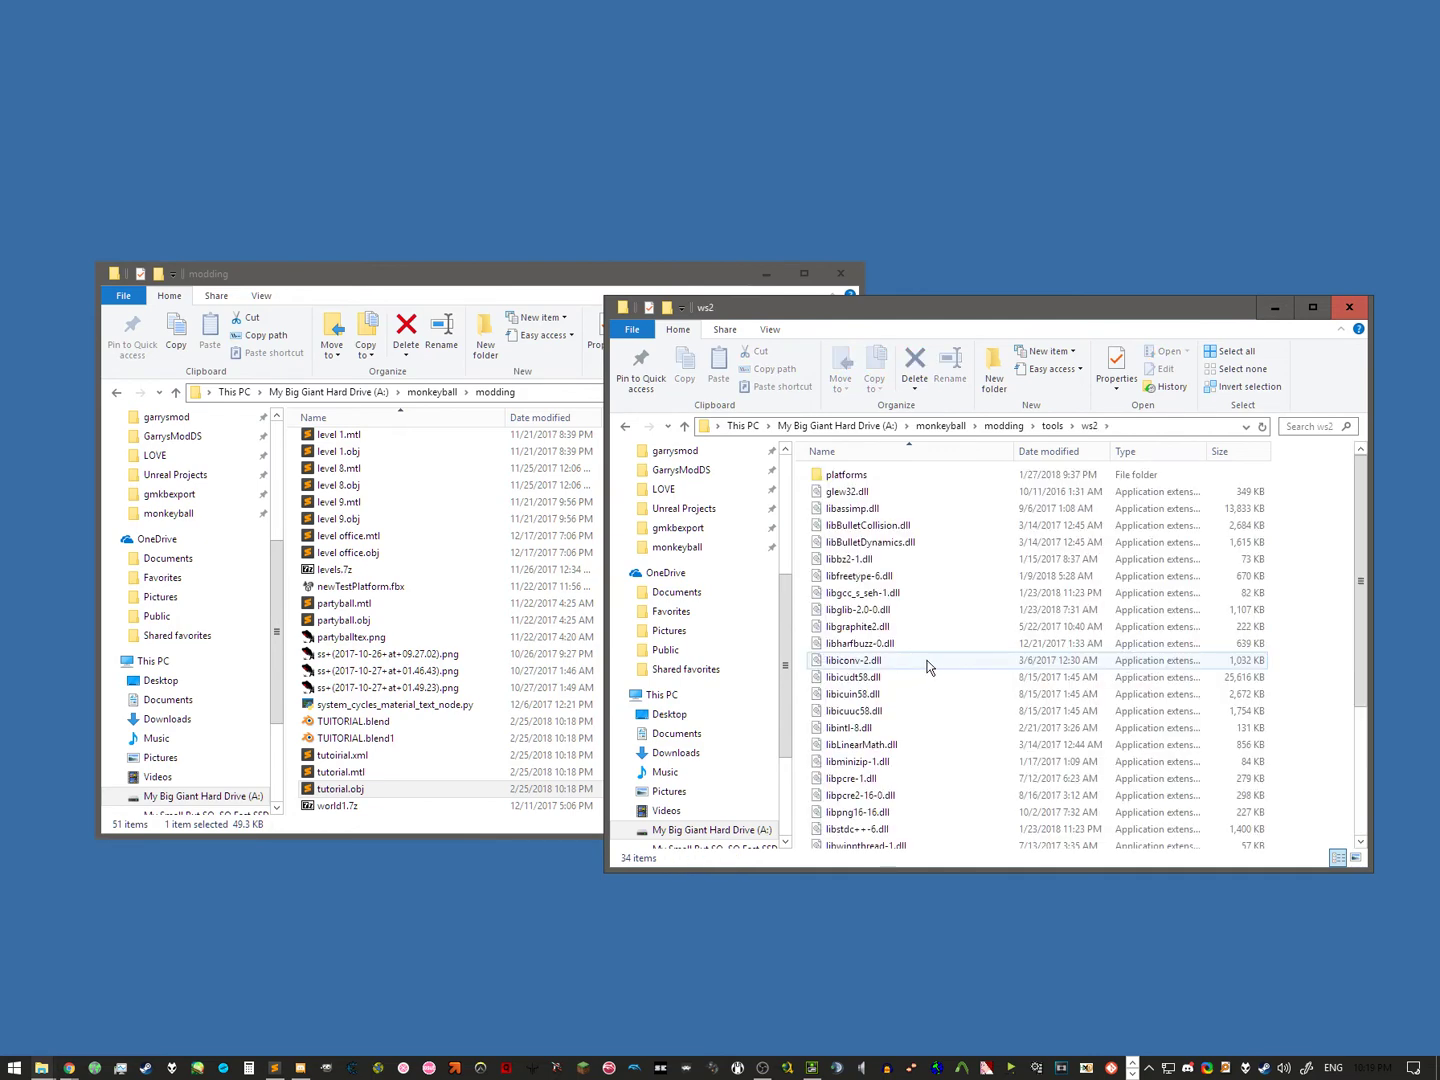
scroll(927, 667, down, 4)
click(862, 823)
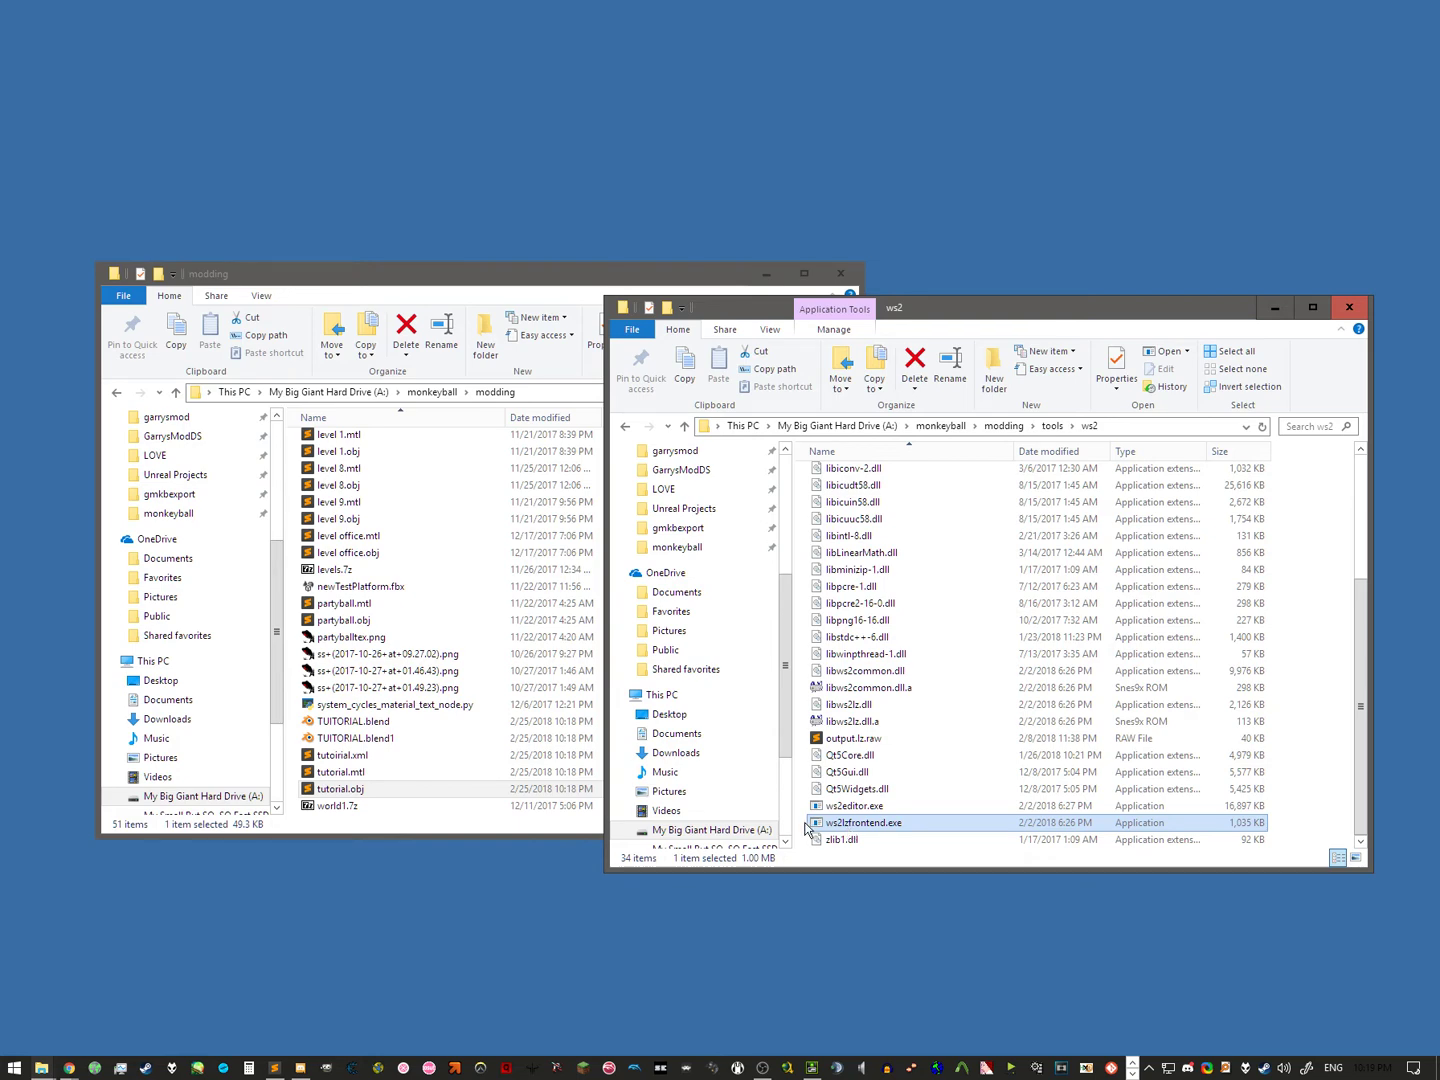
Step: Open a Command Prompt in the ws2 folder with console font size 24
shift+right_click(806, 826)
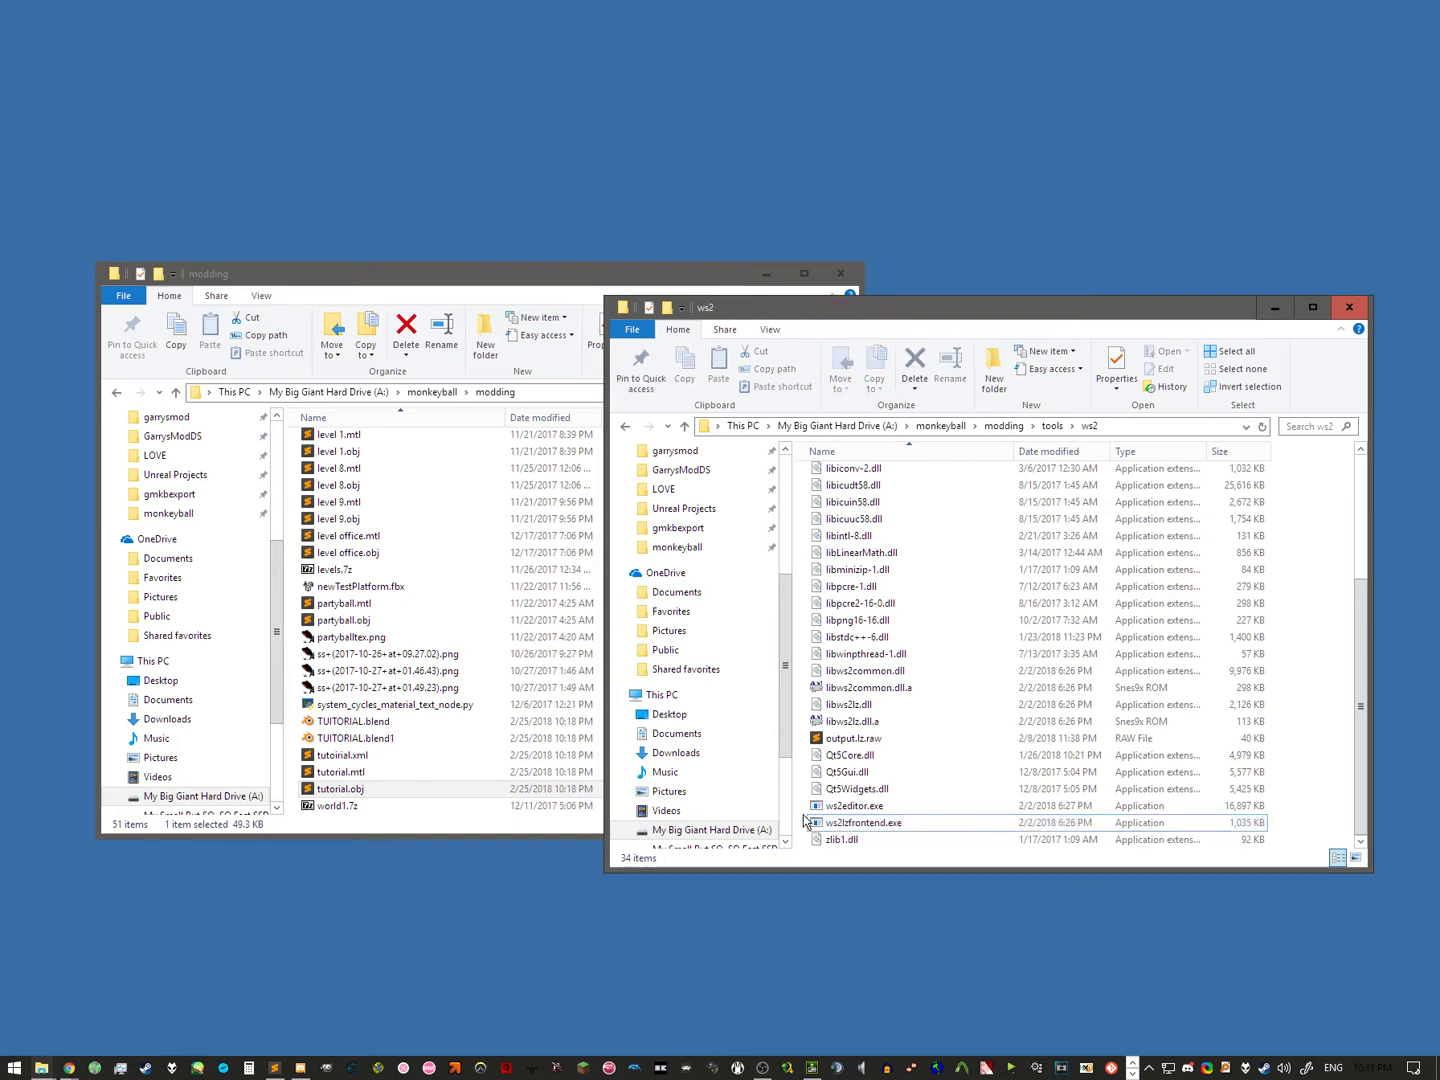
click(681, 686)
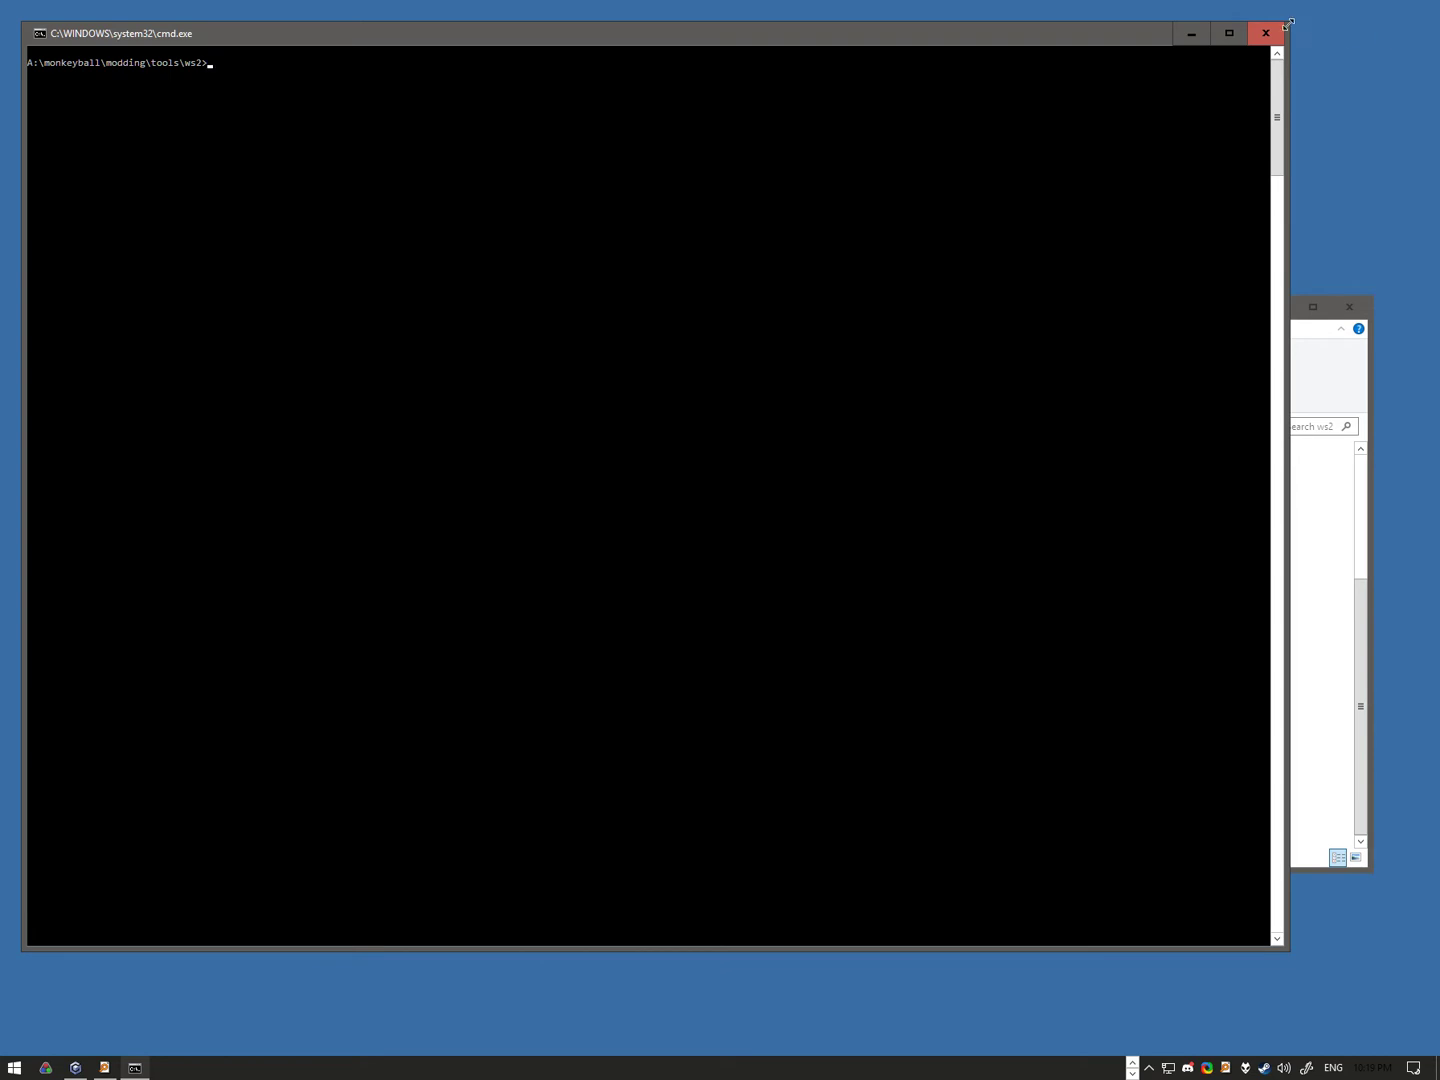
right_click(247, 49)
click(284, 196)
click(81, 172)
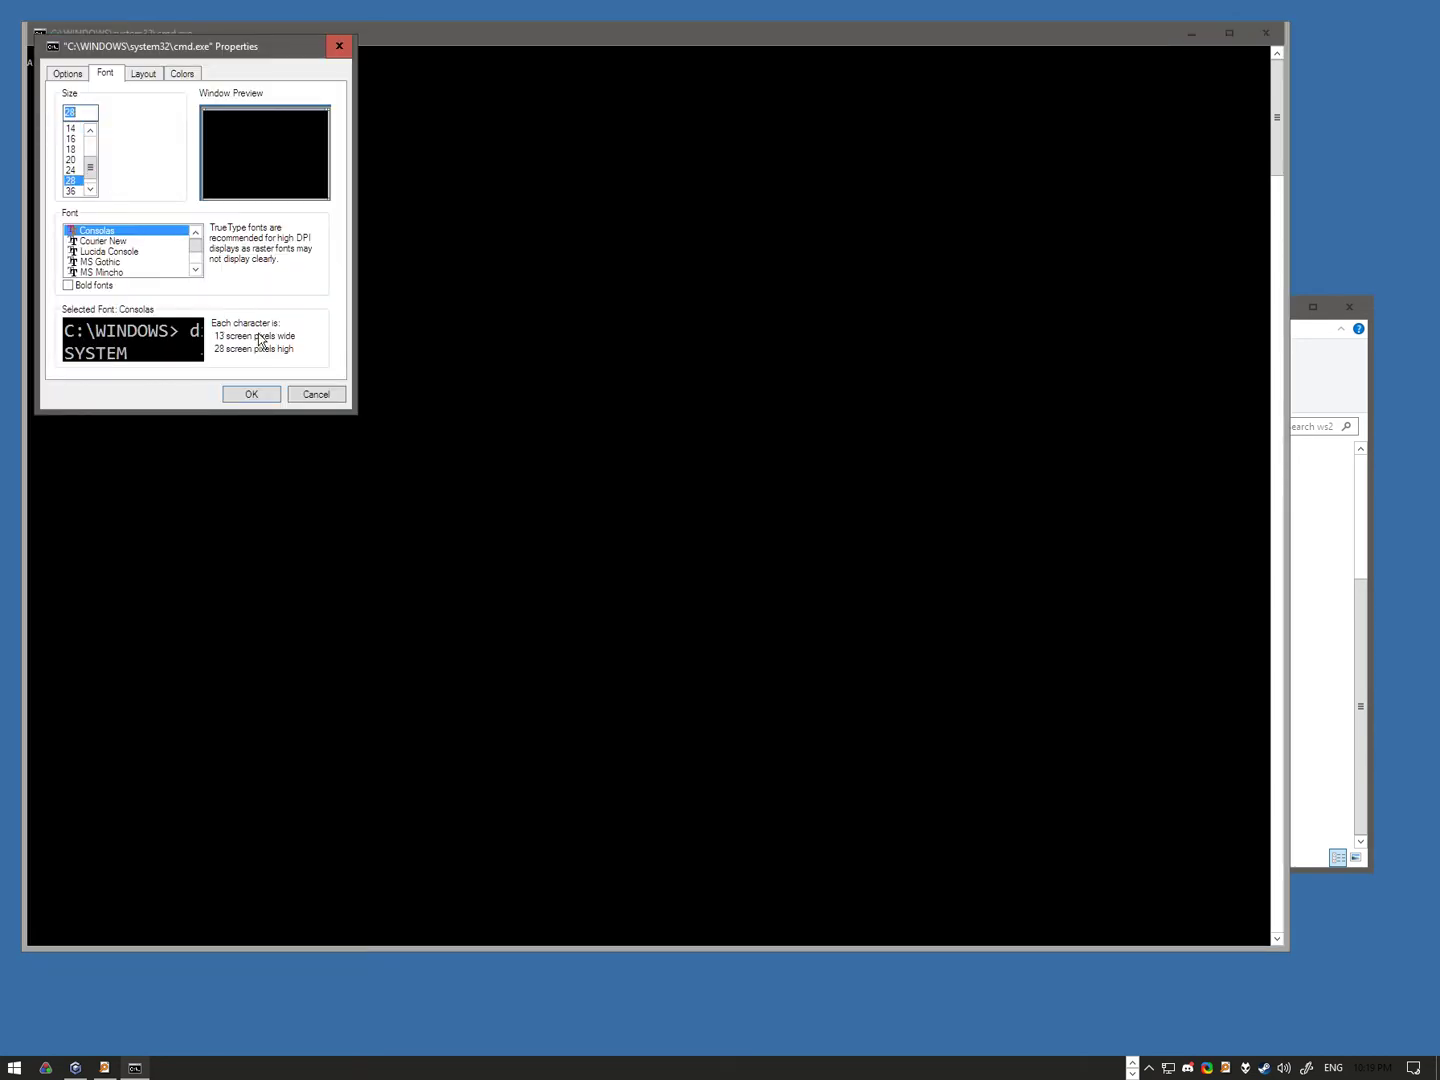
click(263, 394)
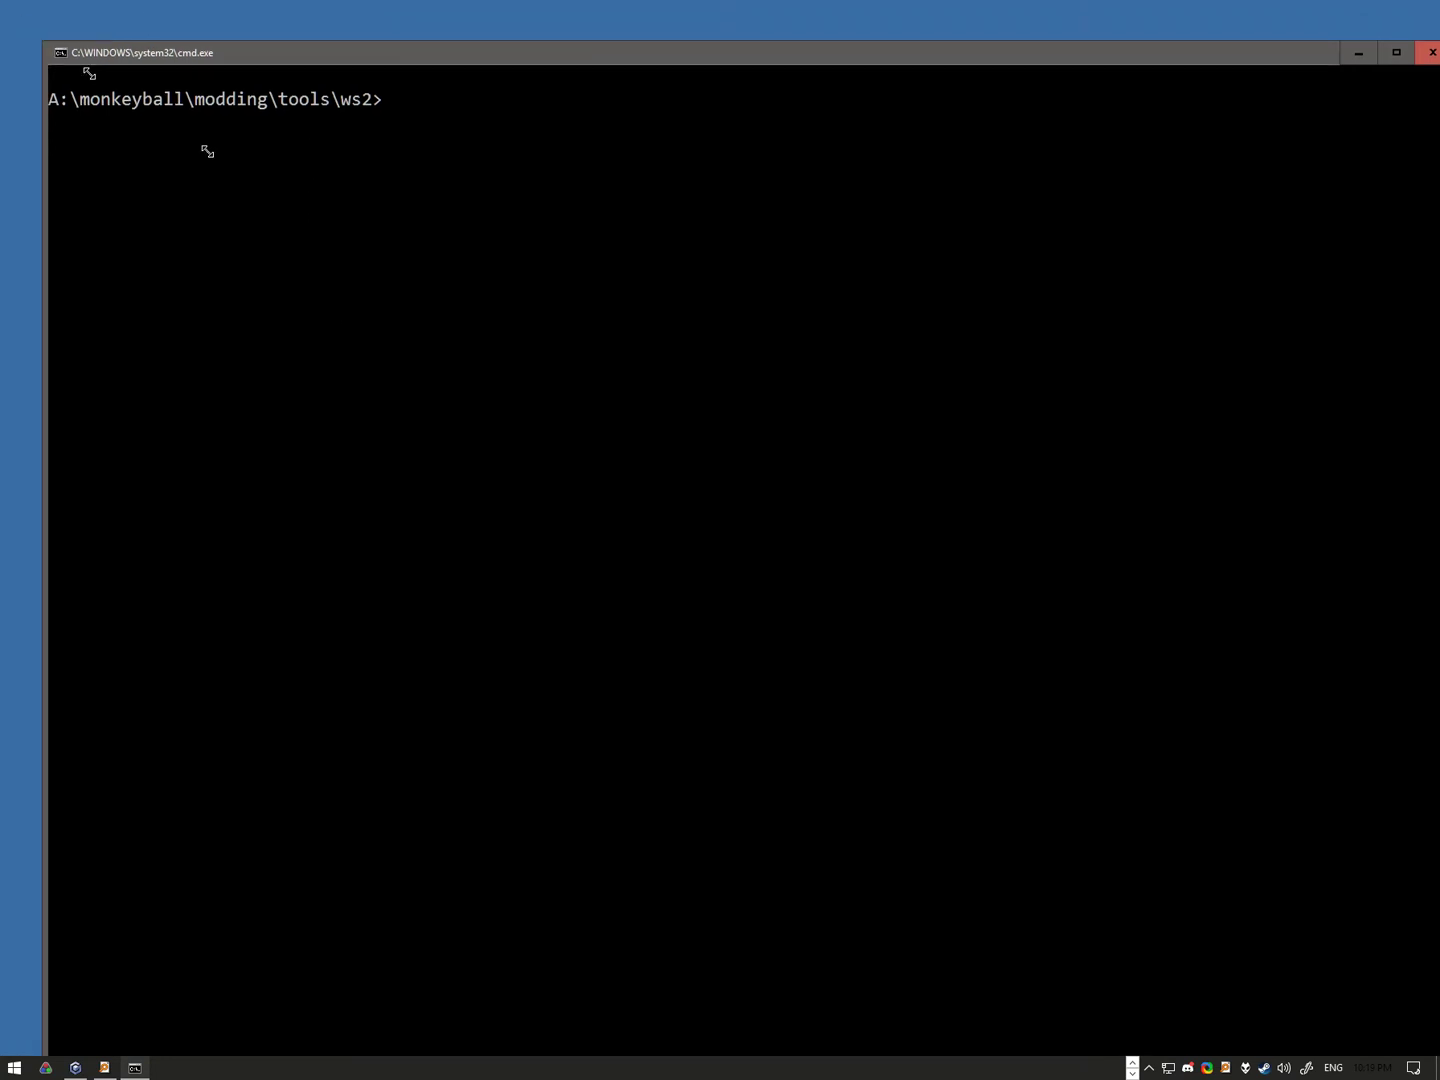
drag(319, 33, 513, 121)
Step: Run ws2lzfrontend.exe with no arguments to list its options
click(949, 851)
drag(836, 301, 687, 623)
scroll(829, 868, down, 4)
click(771, 402)
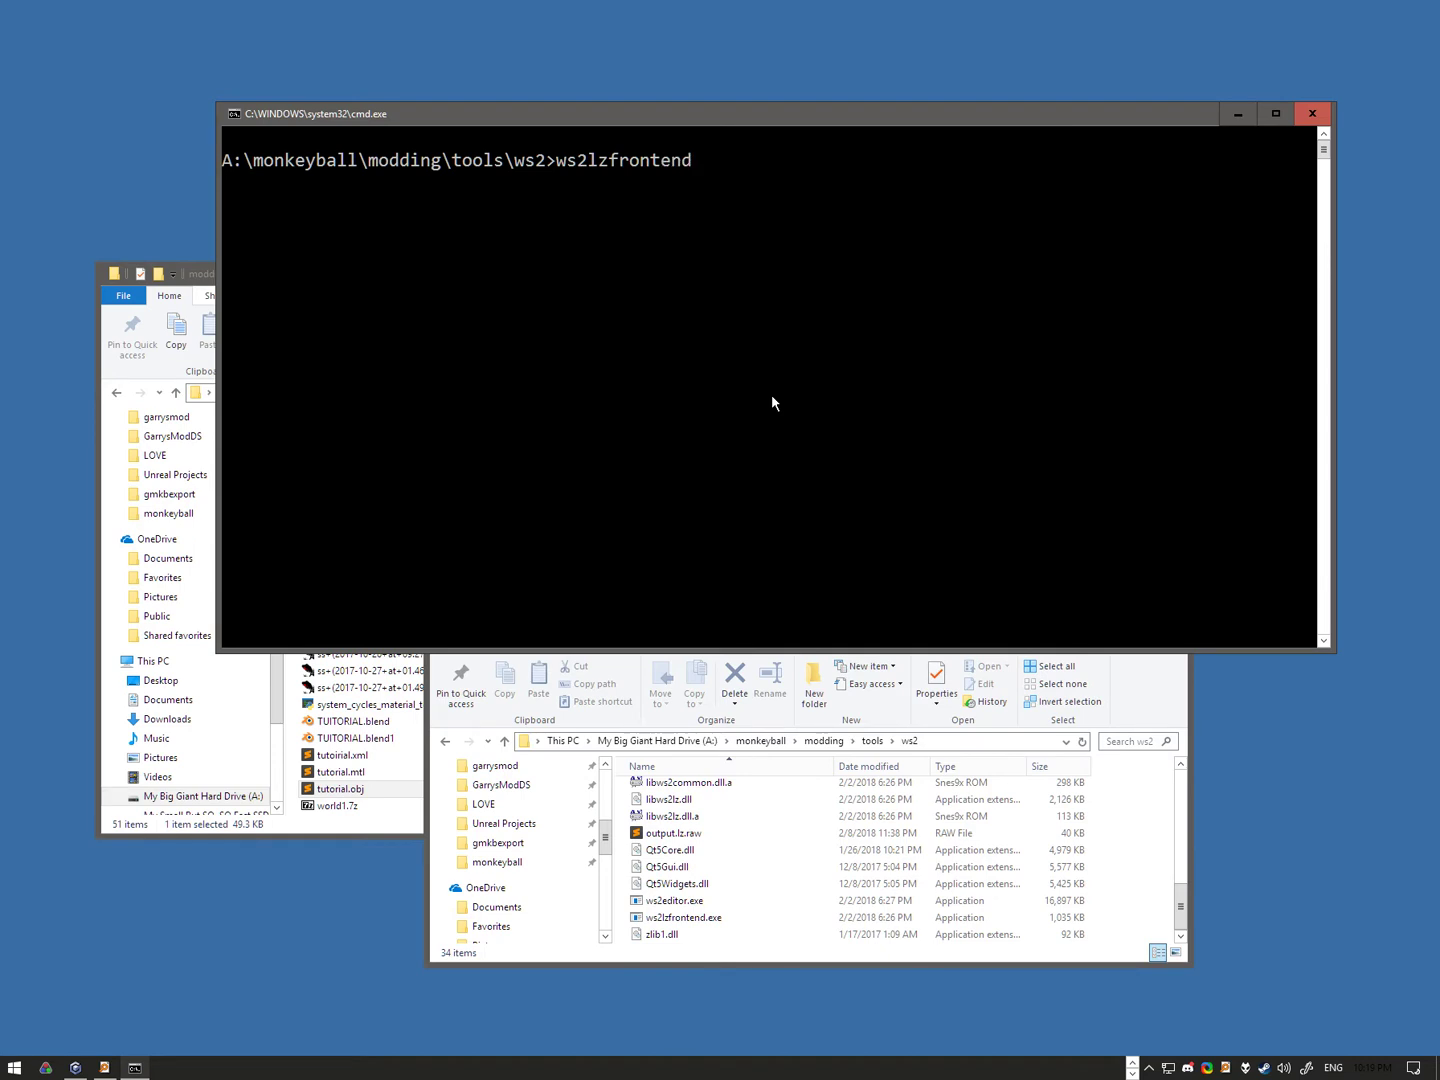
text(.exe)
key(Return)
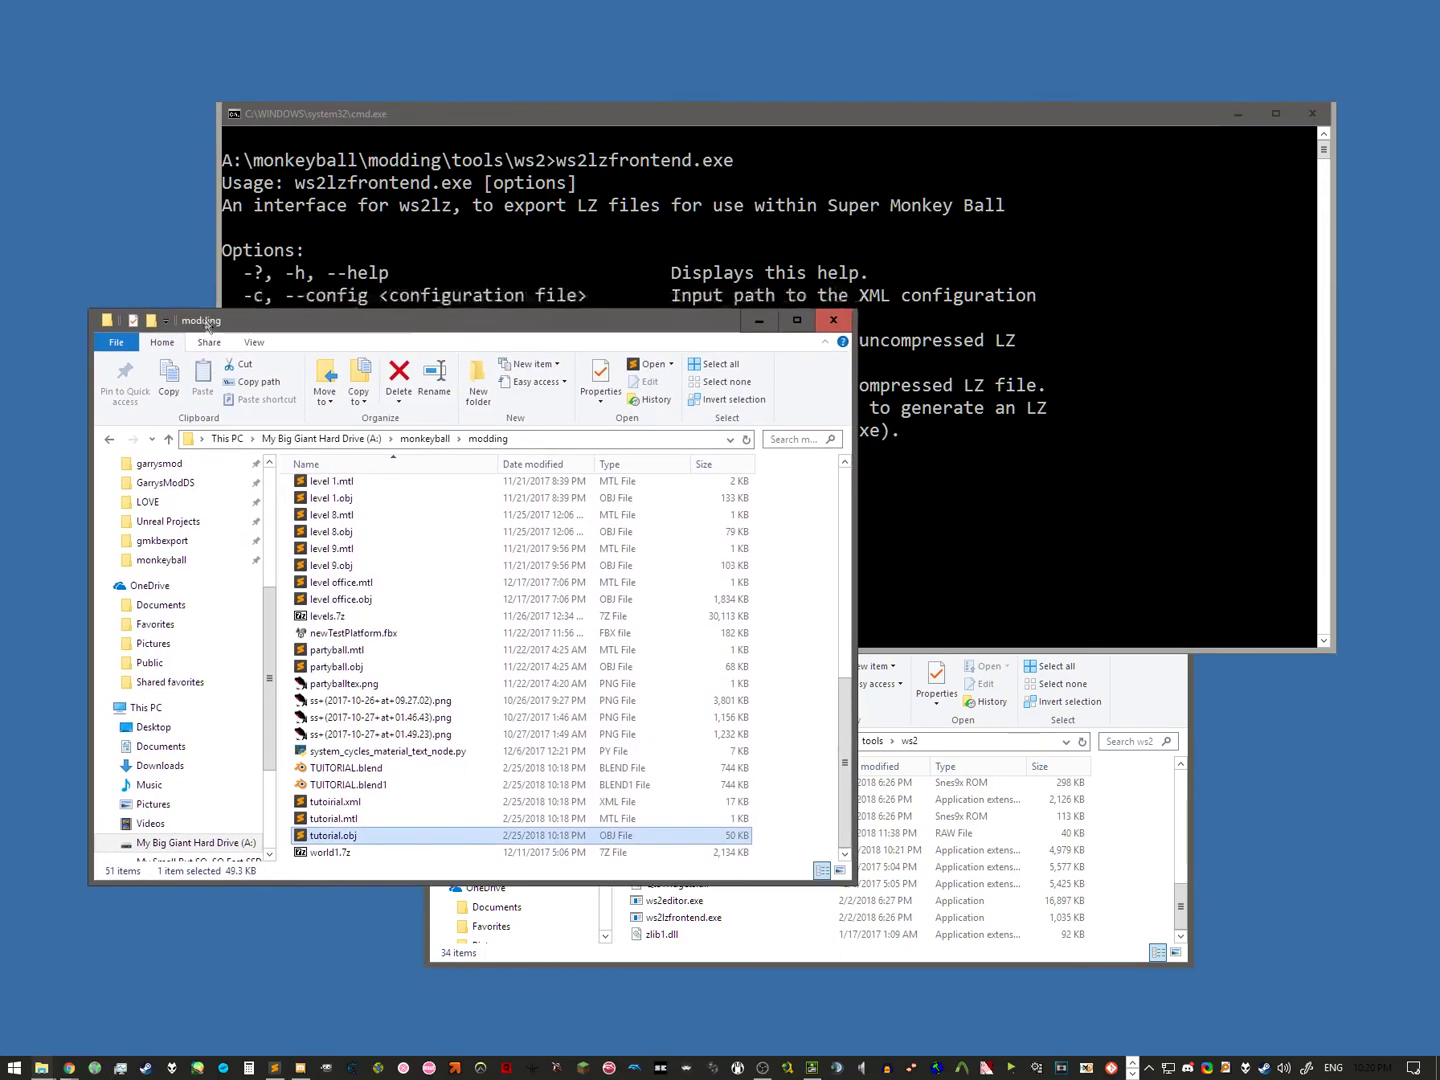
Step: Copy the modding folder path from Explorer's address bar
click(336, 818)
click(343, 804)
click(537, 436)
key(ctrl+c)
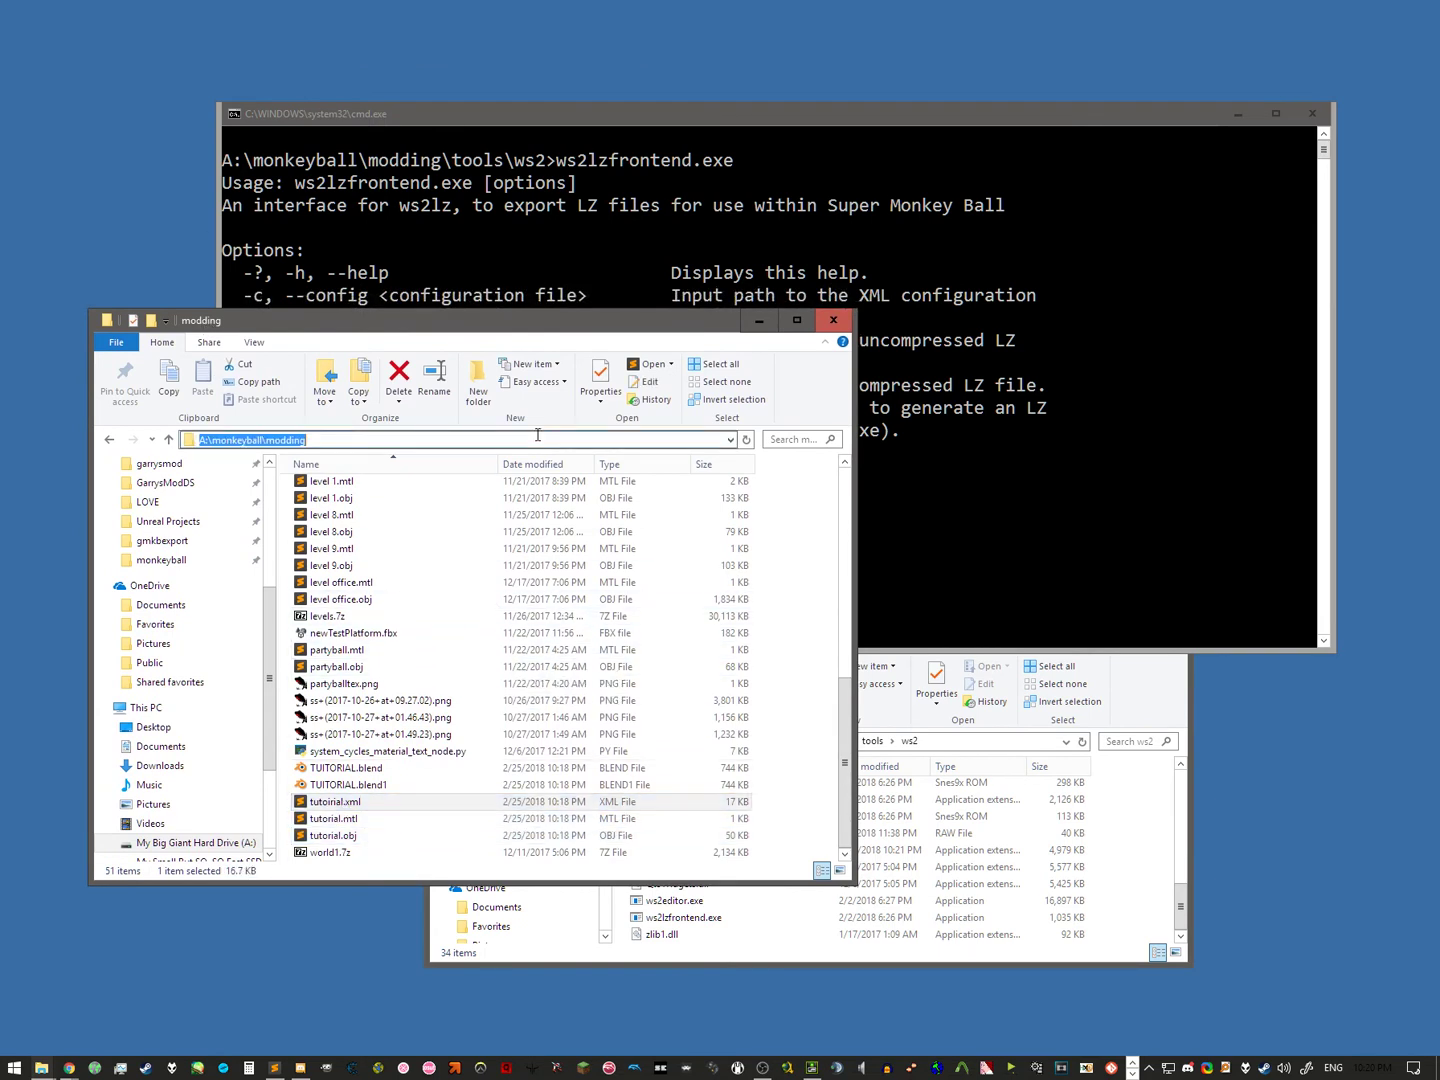
click(901, 497)
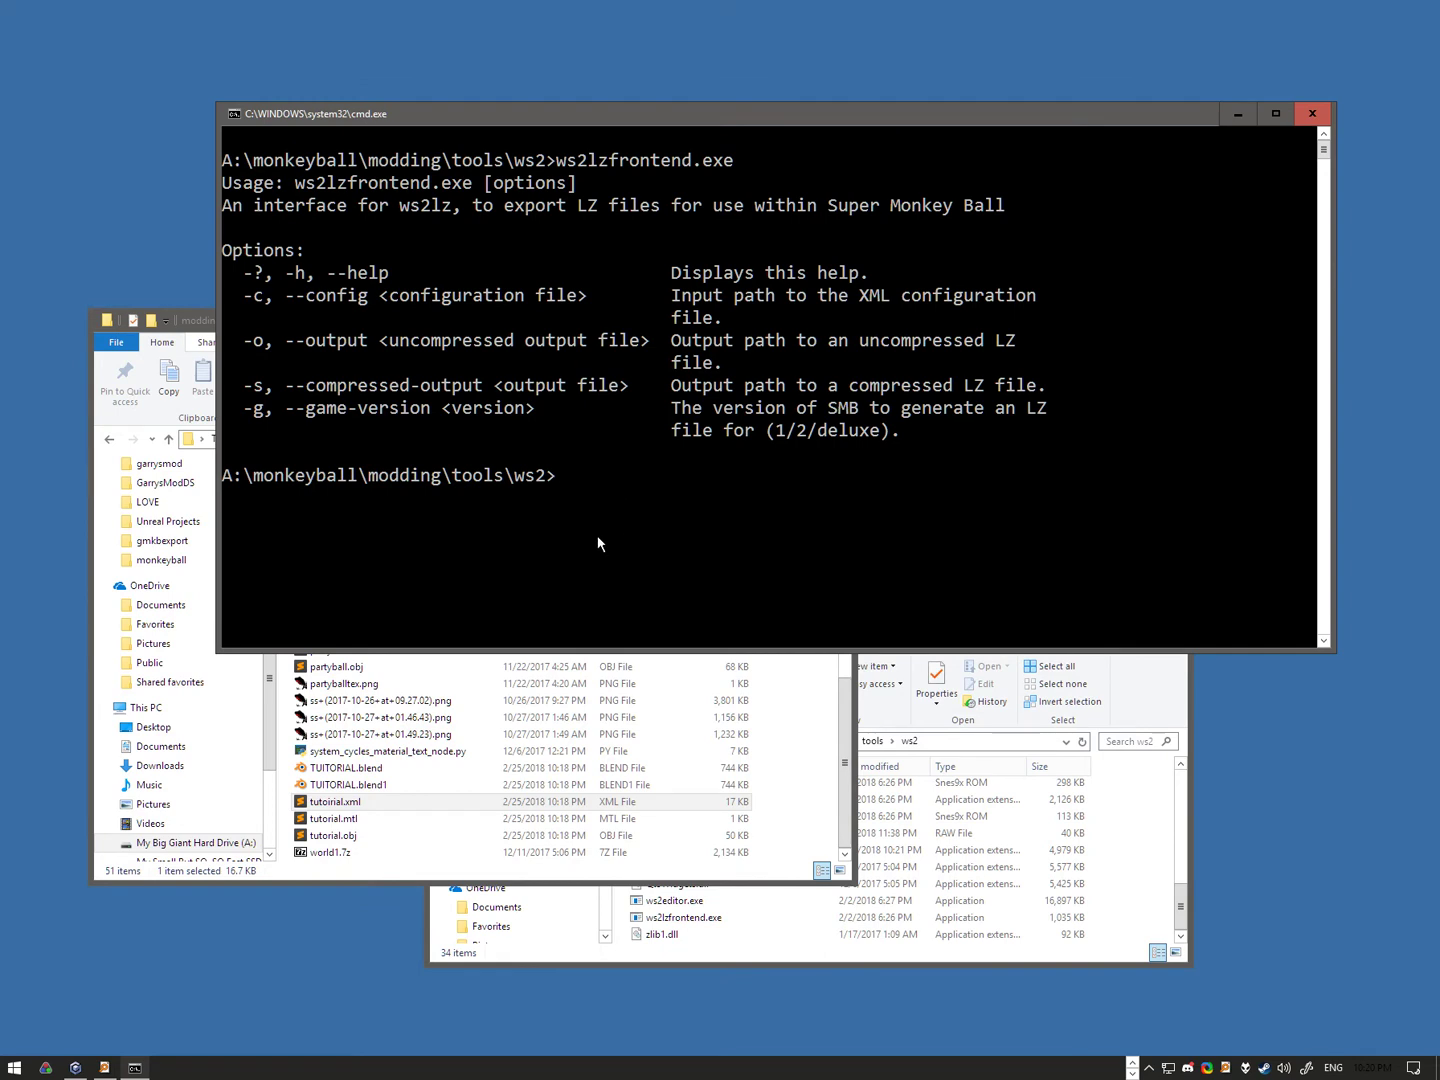
Step: Run ws2lzfrontend.exe with -c pointing to tutoirial.xml and -o to output.lz.raw in modding
key(Up)
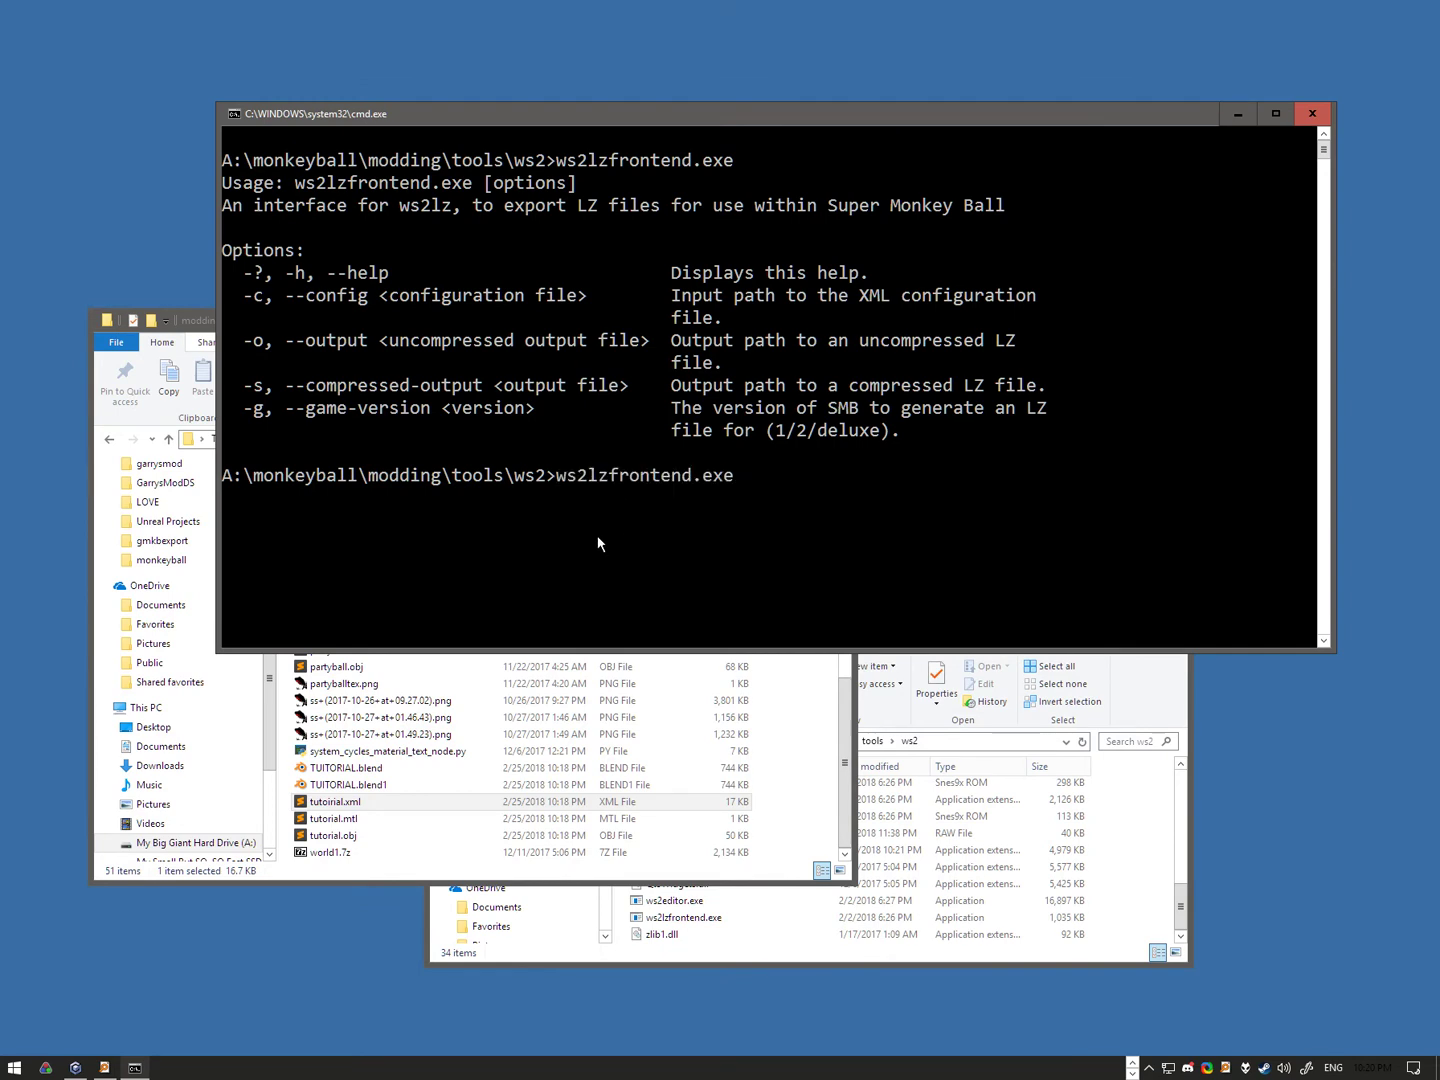
text(-c ")
key(ctrl+v)
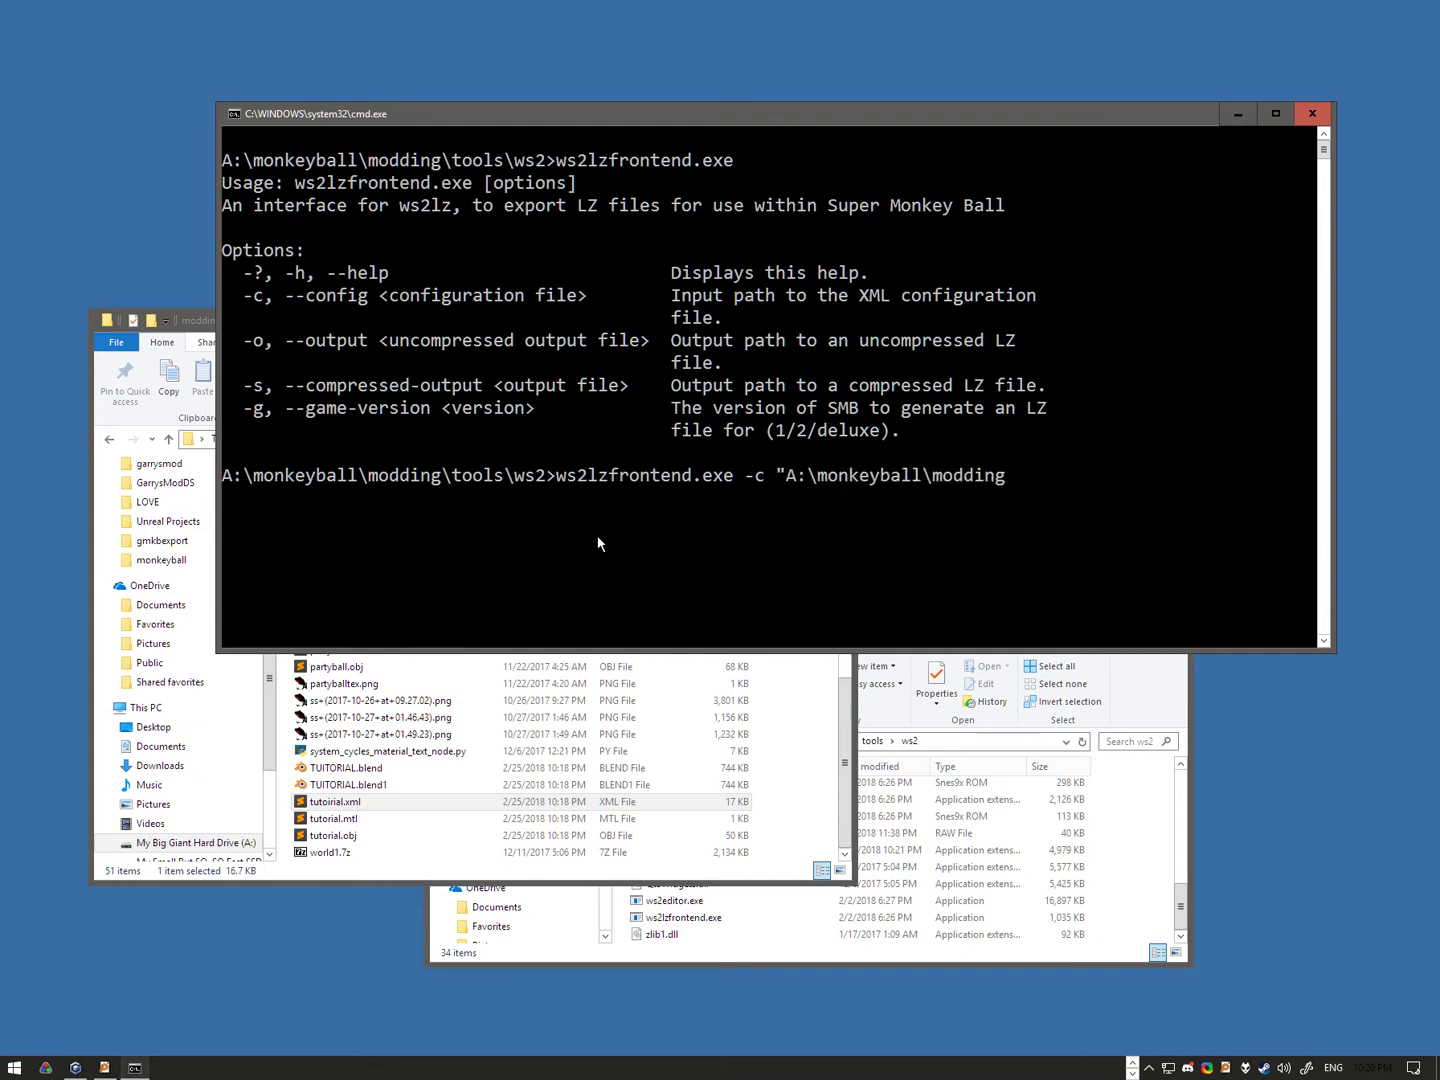
text(\tutoirial.xml)
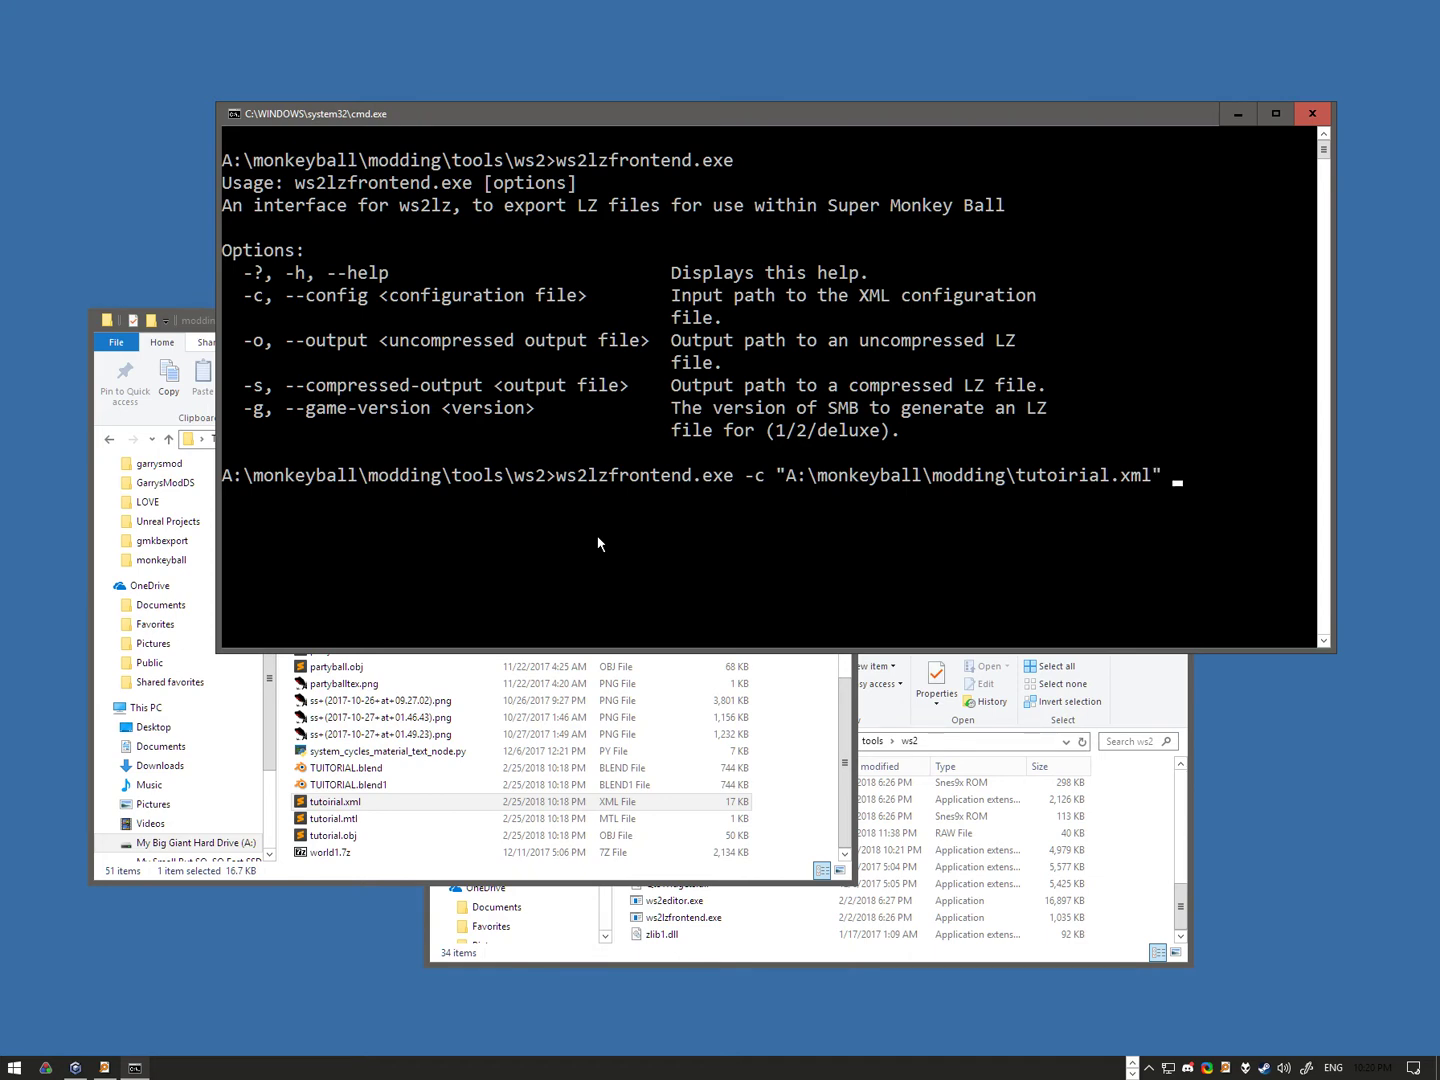
text(")
text(-o ")
key(ctrl+v)
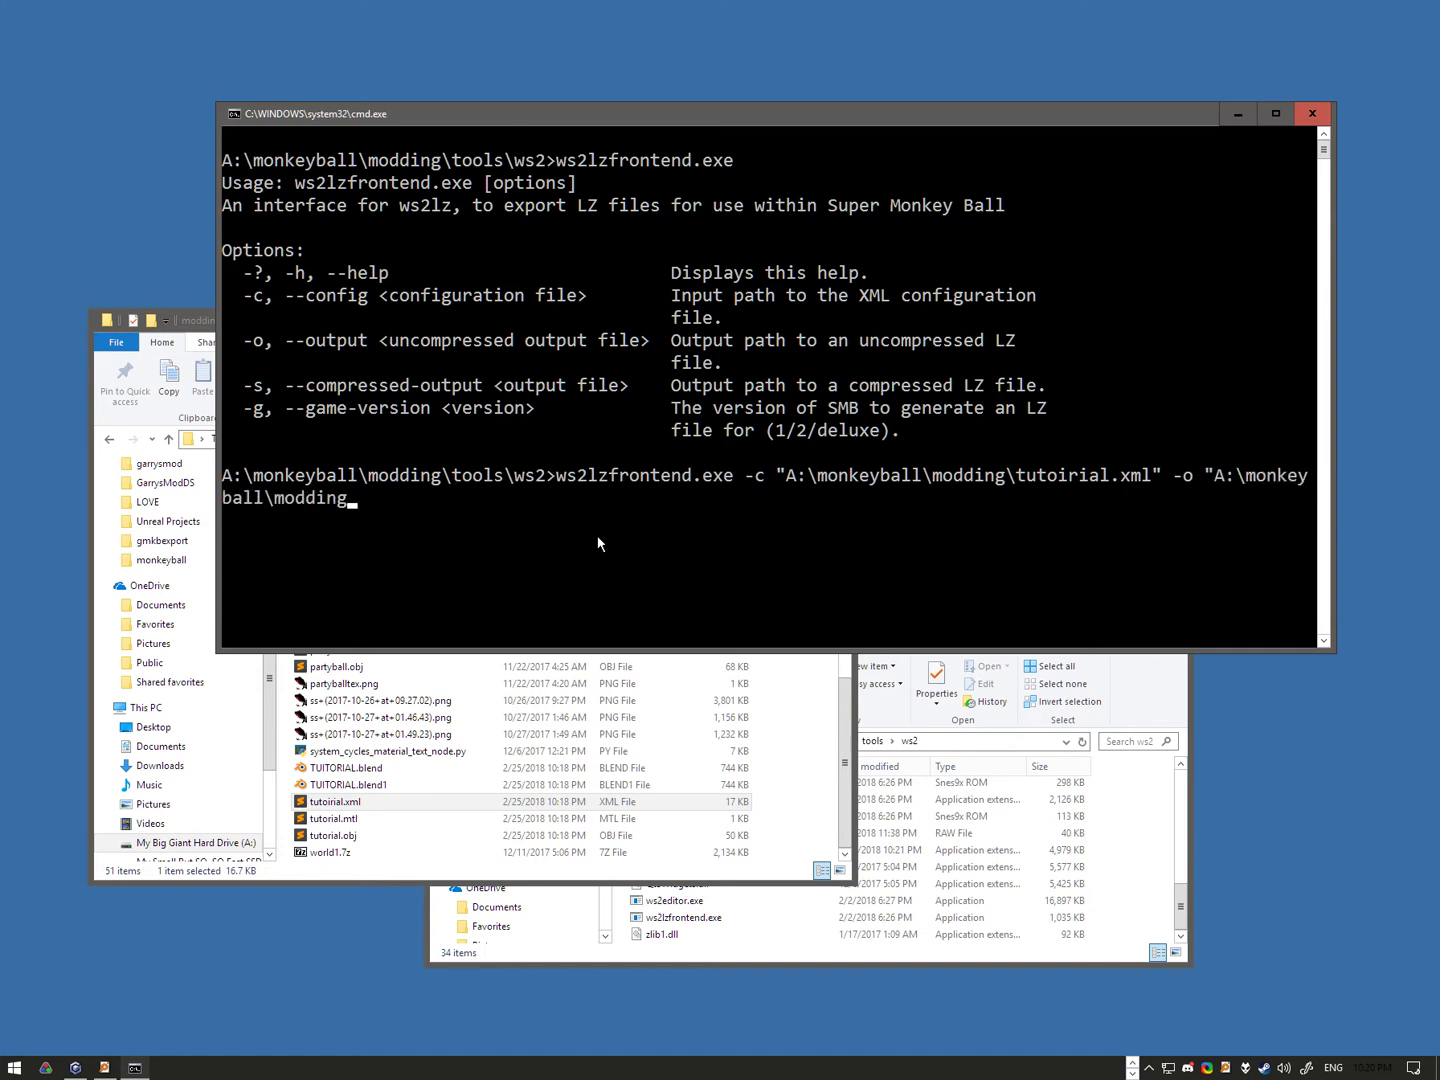
text(\output.lz.raw")
key(Return)
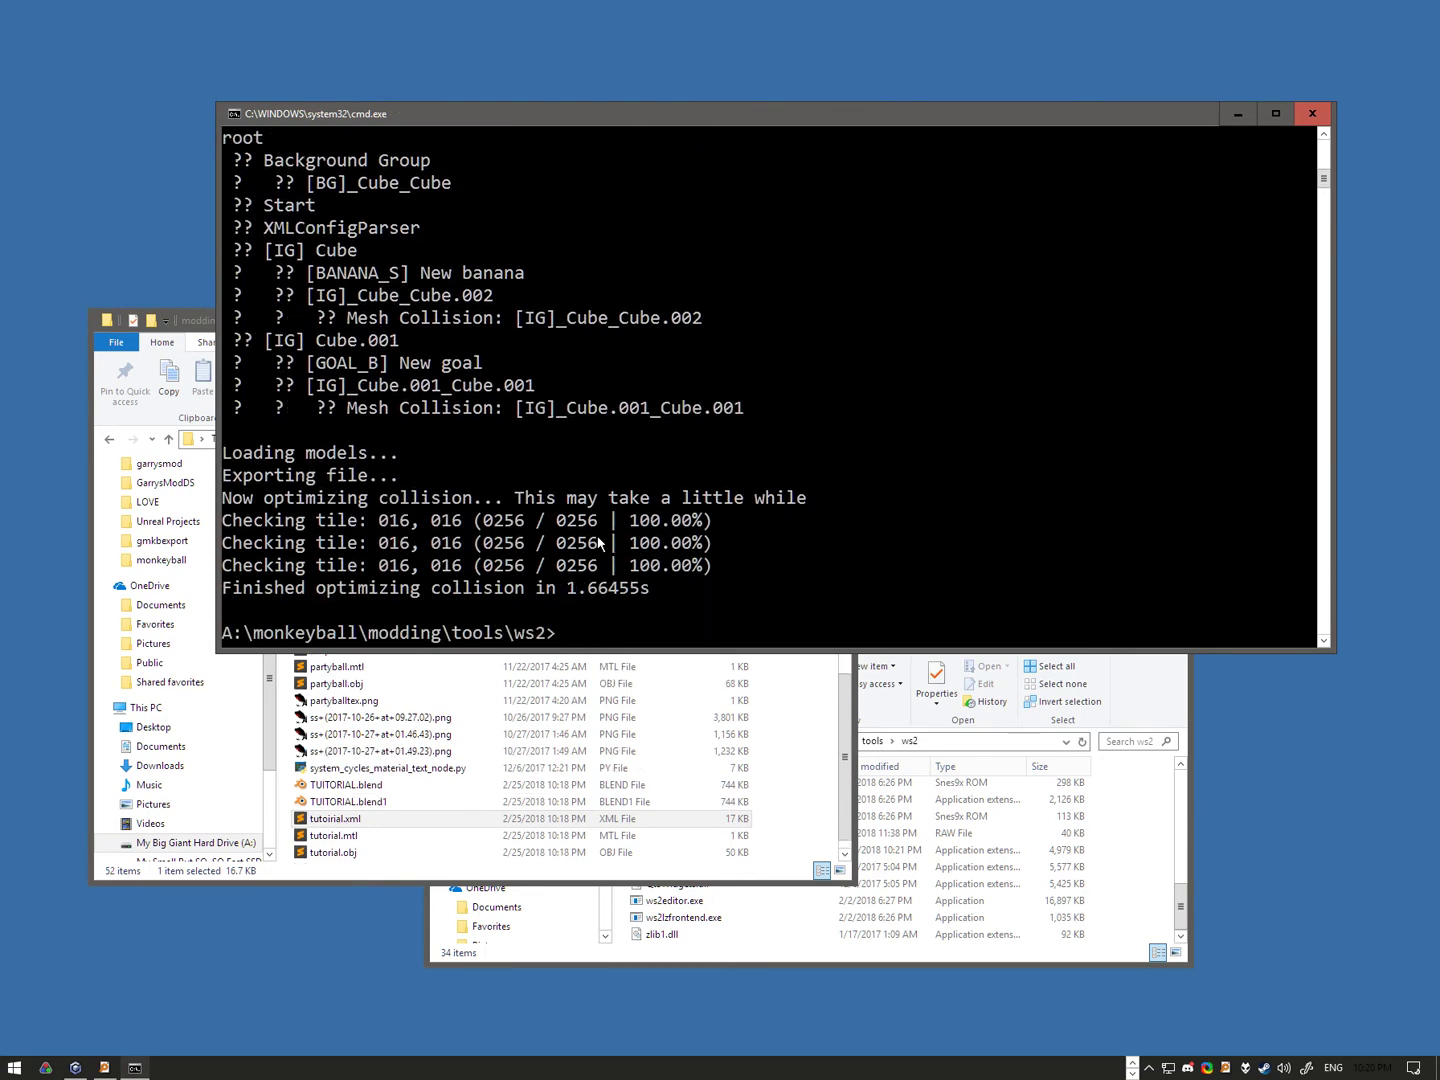
Step: Find output.lz.raw in the modding folder and close the Command Prompt
click(804, 707)
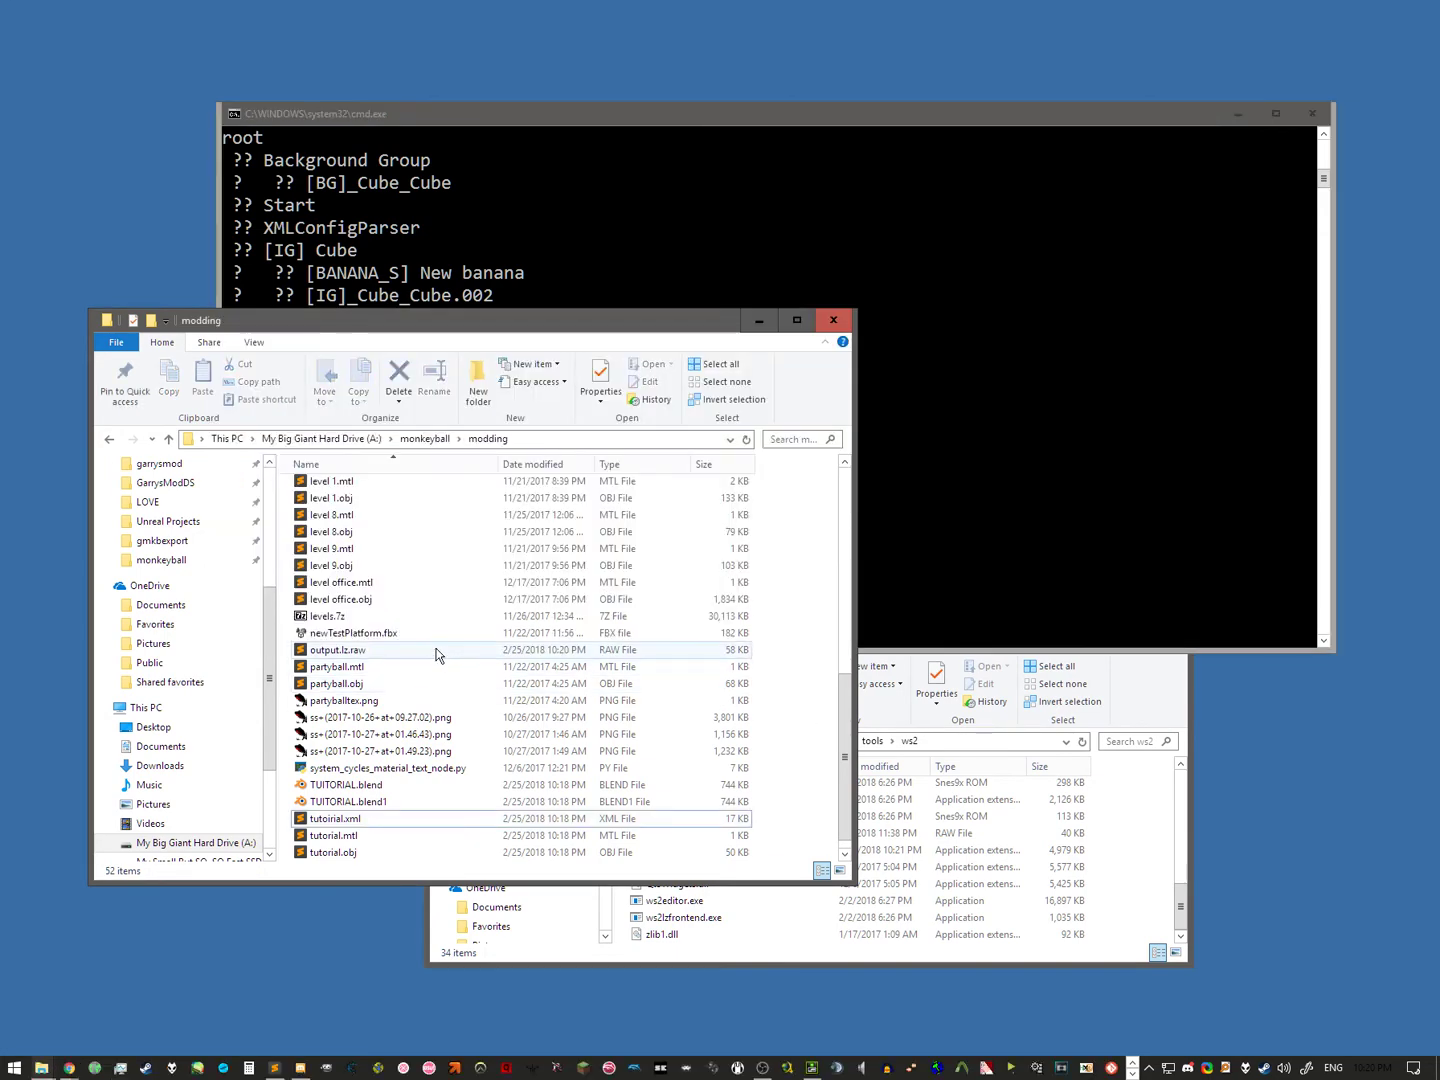
scroll(435, 647, down, 1)
click(353, 738)
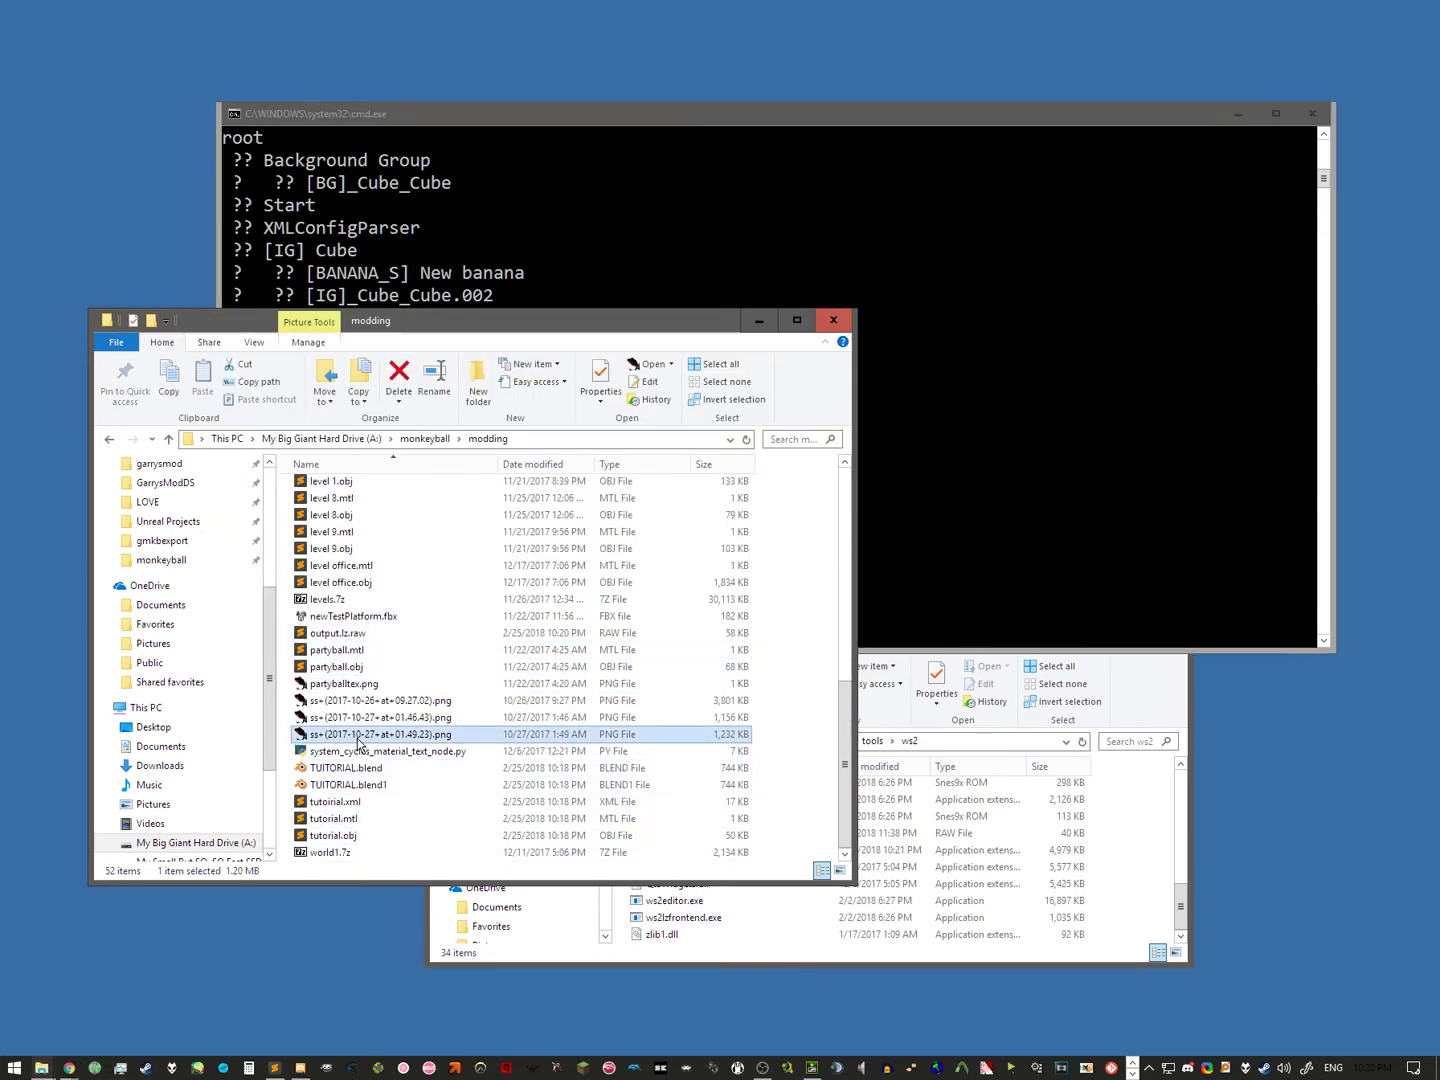
key(o)
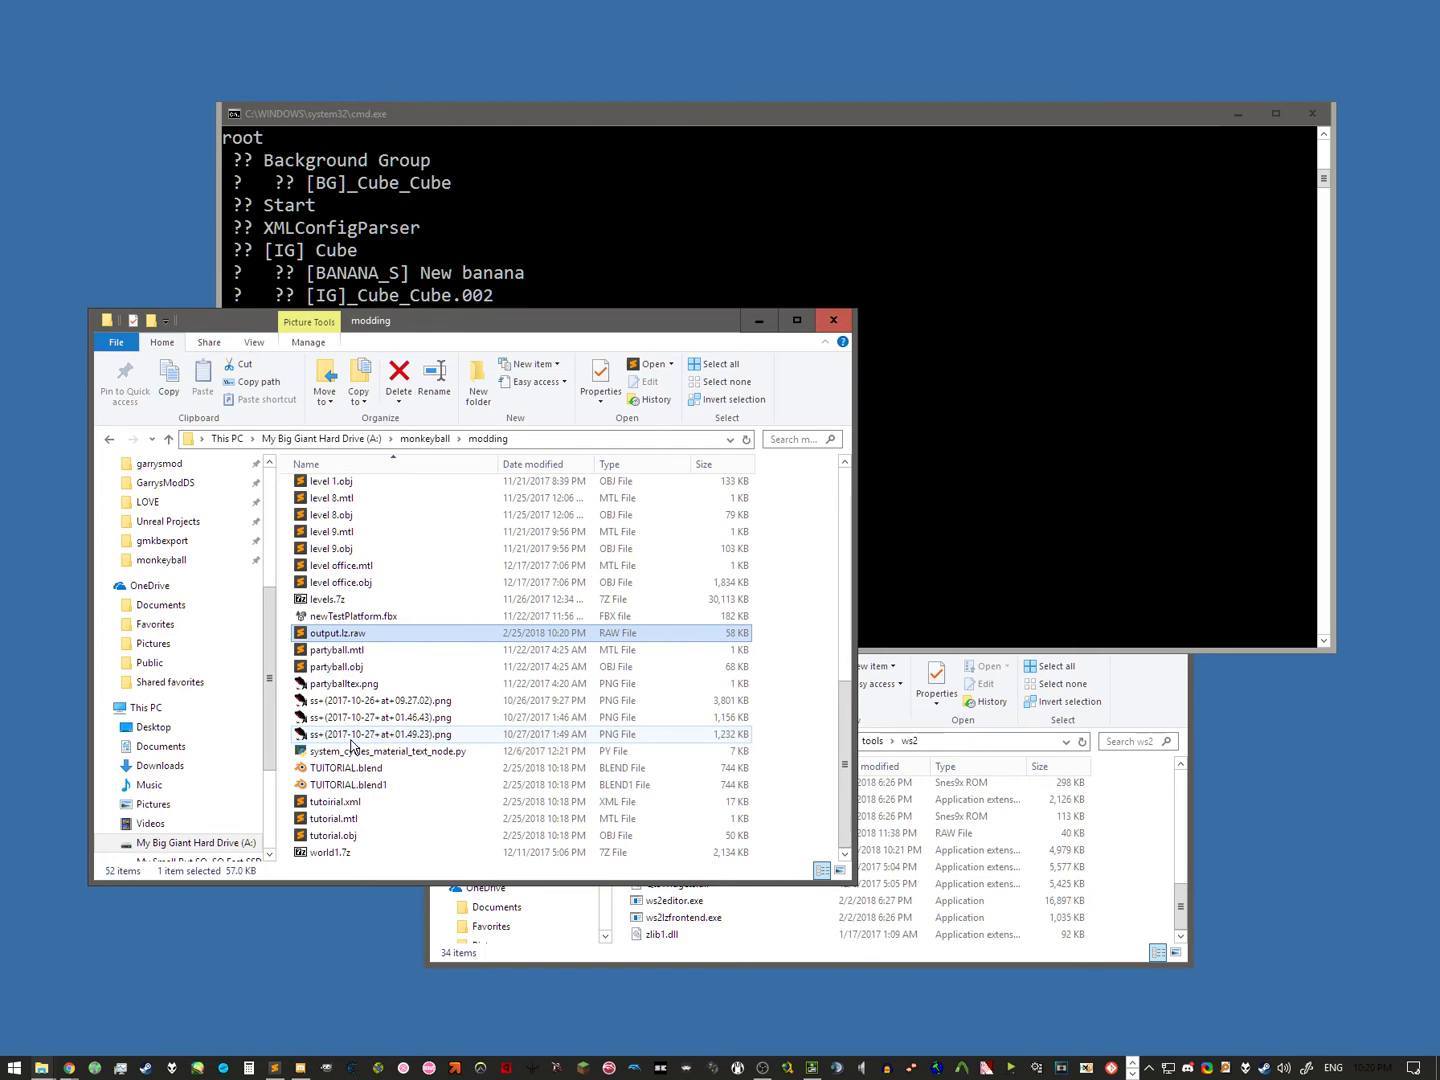
click(1312, 113)
Step: Navigate the second window to tools\smb2cnv-master\win\lzdec
drag(910, 629, 1080, 469)
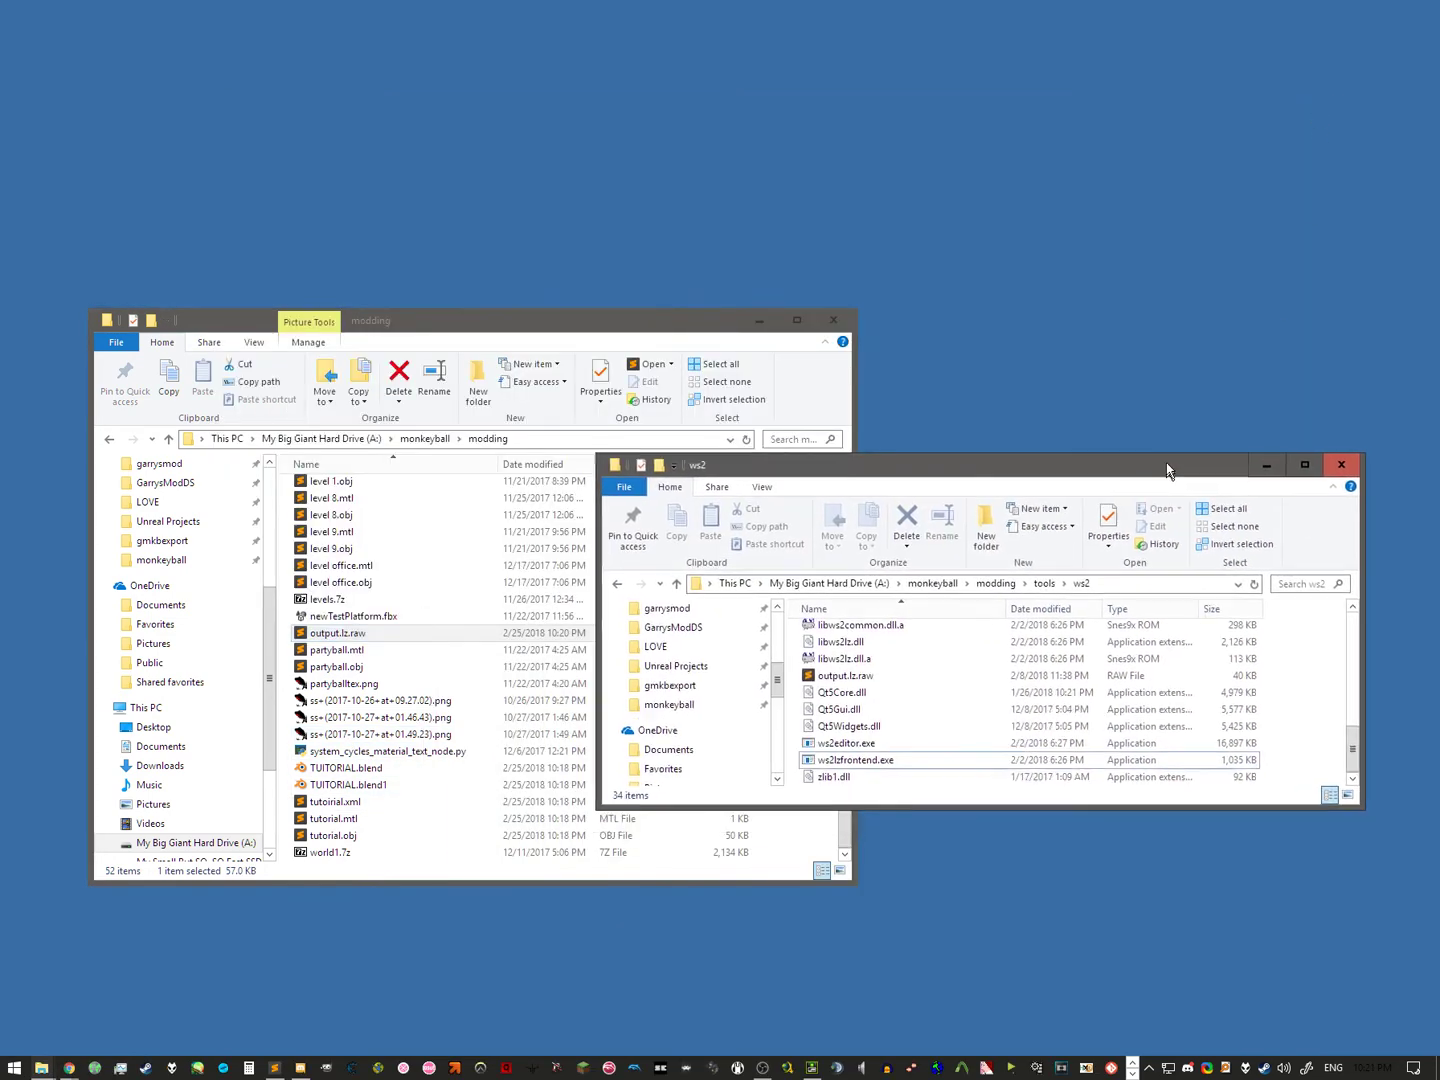
click(1001, 581)
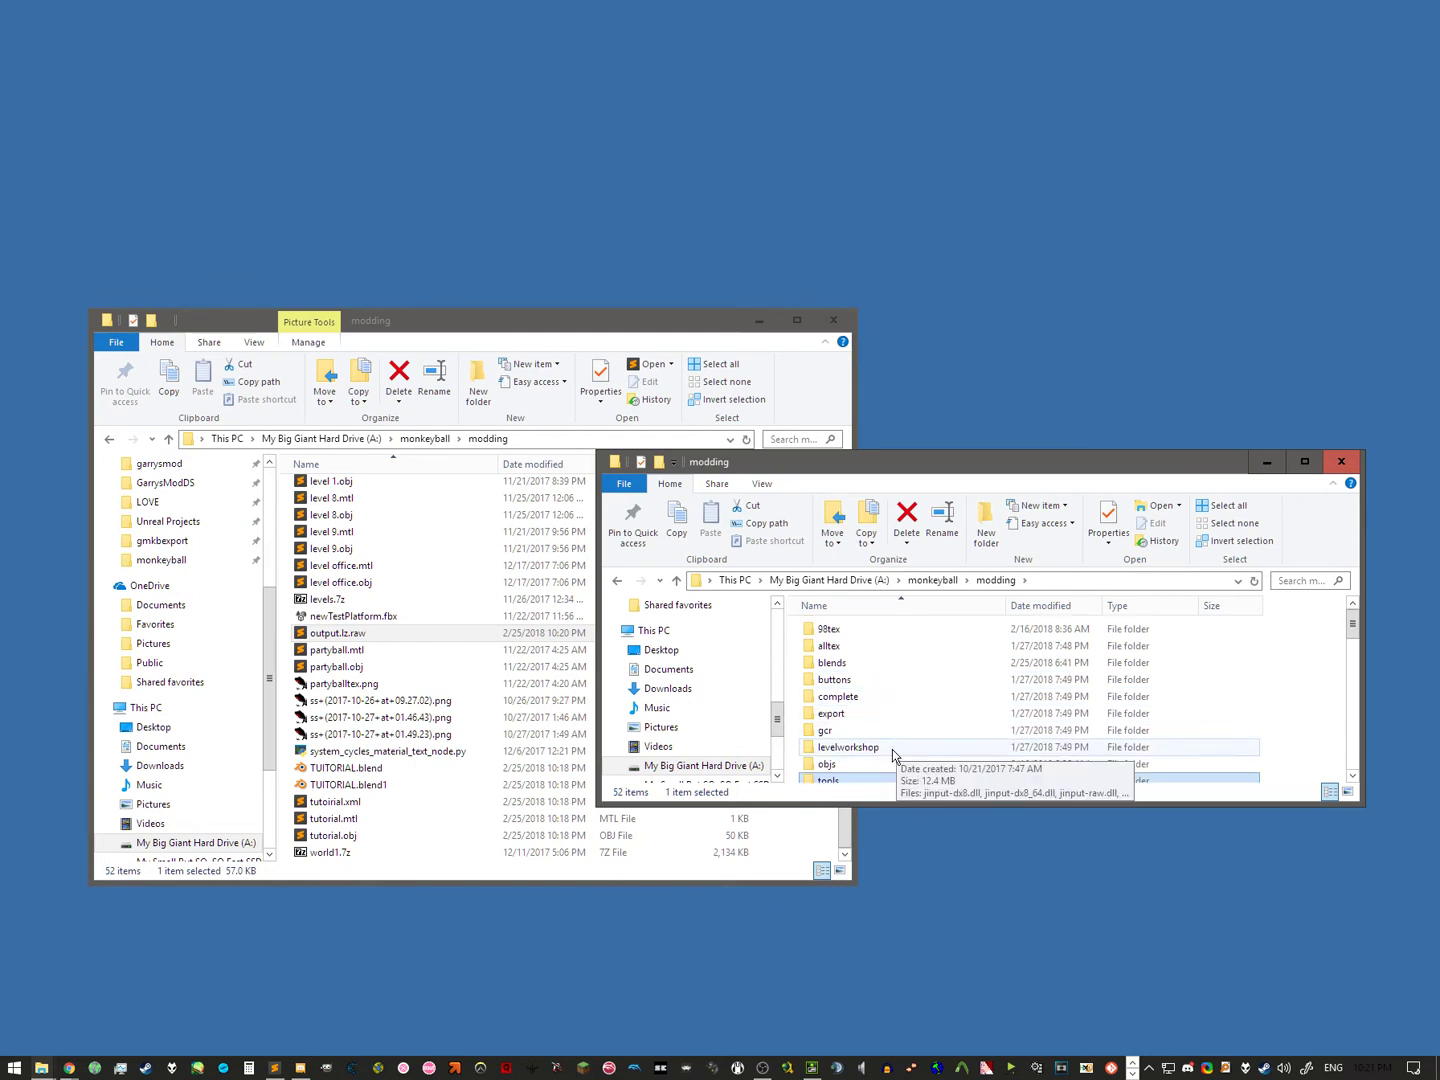
double_click(859, 777)
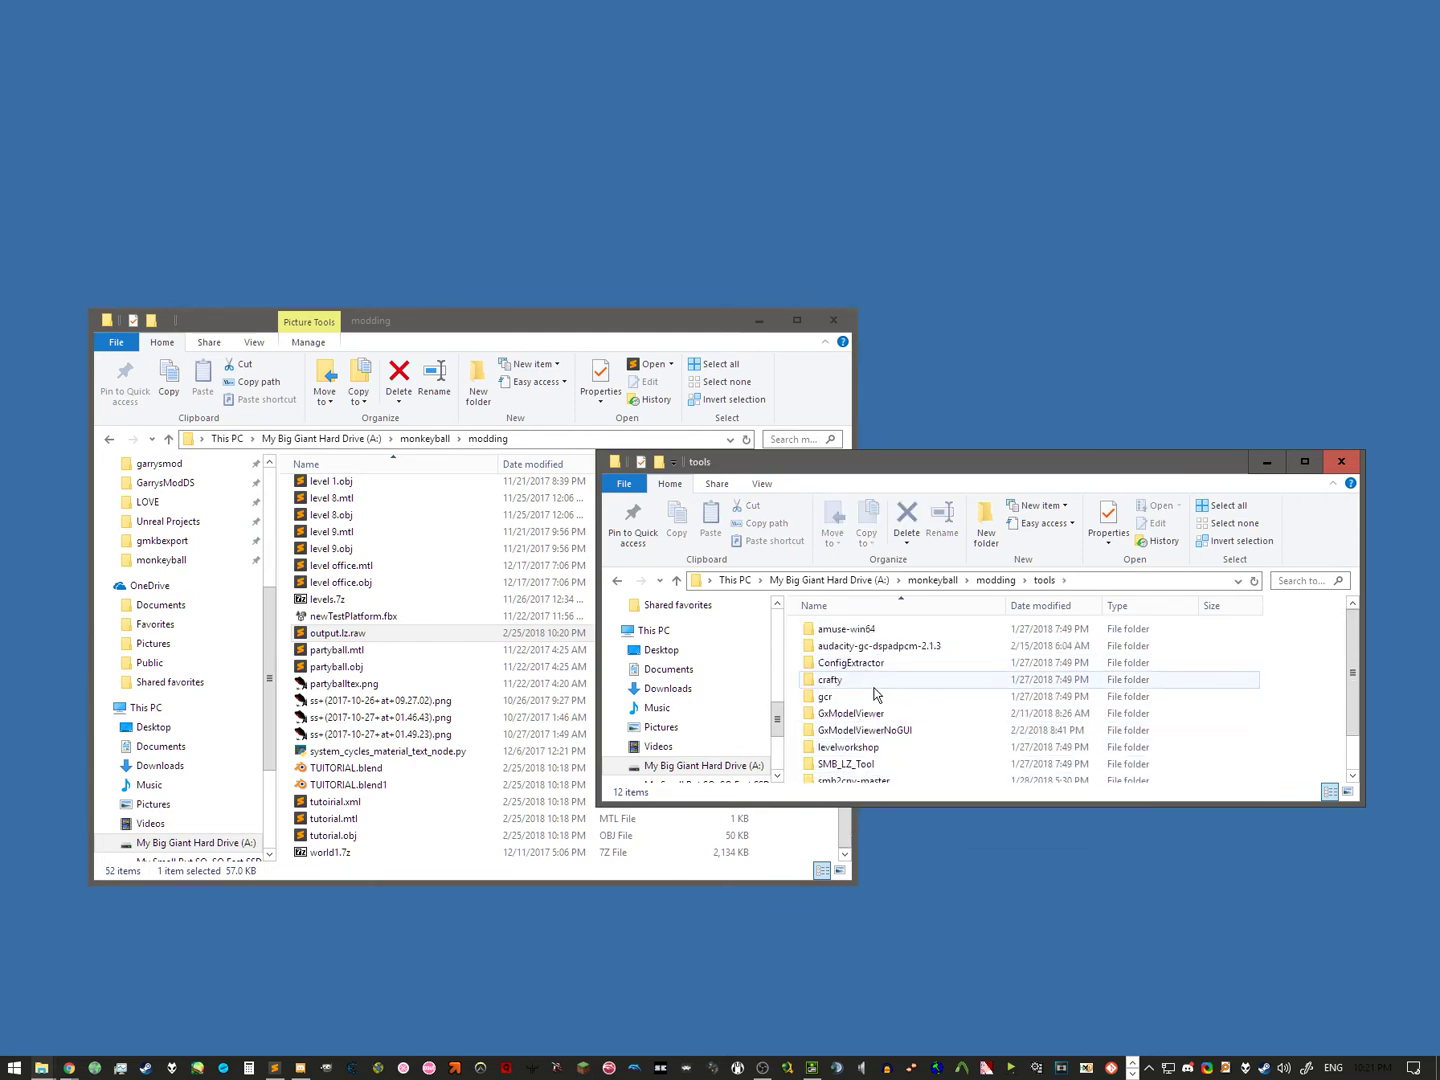
double_click(869, 730)
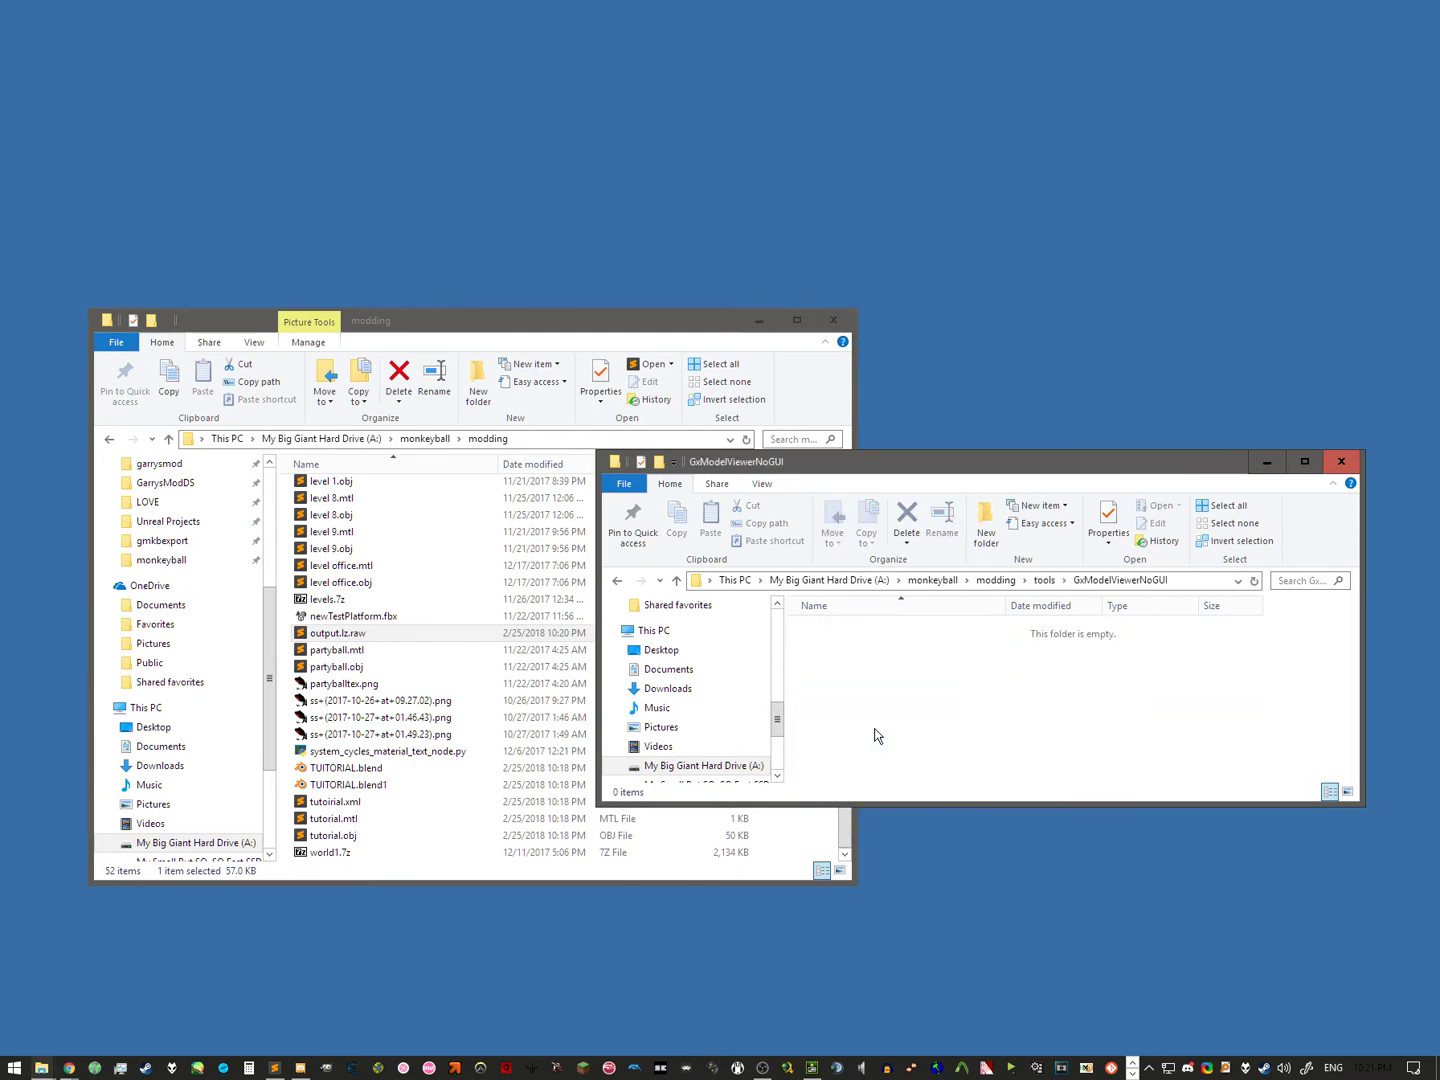
click(1044, 581)
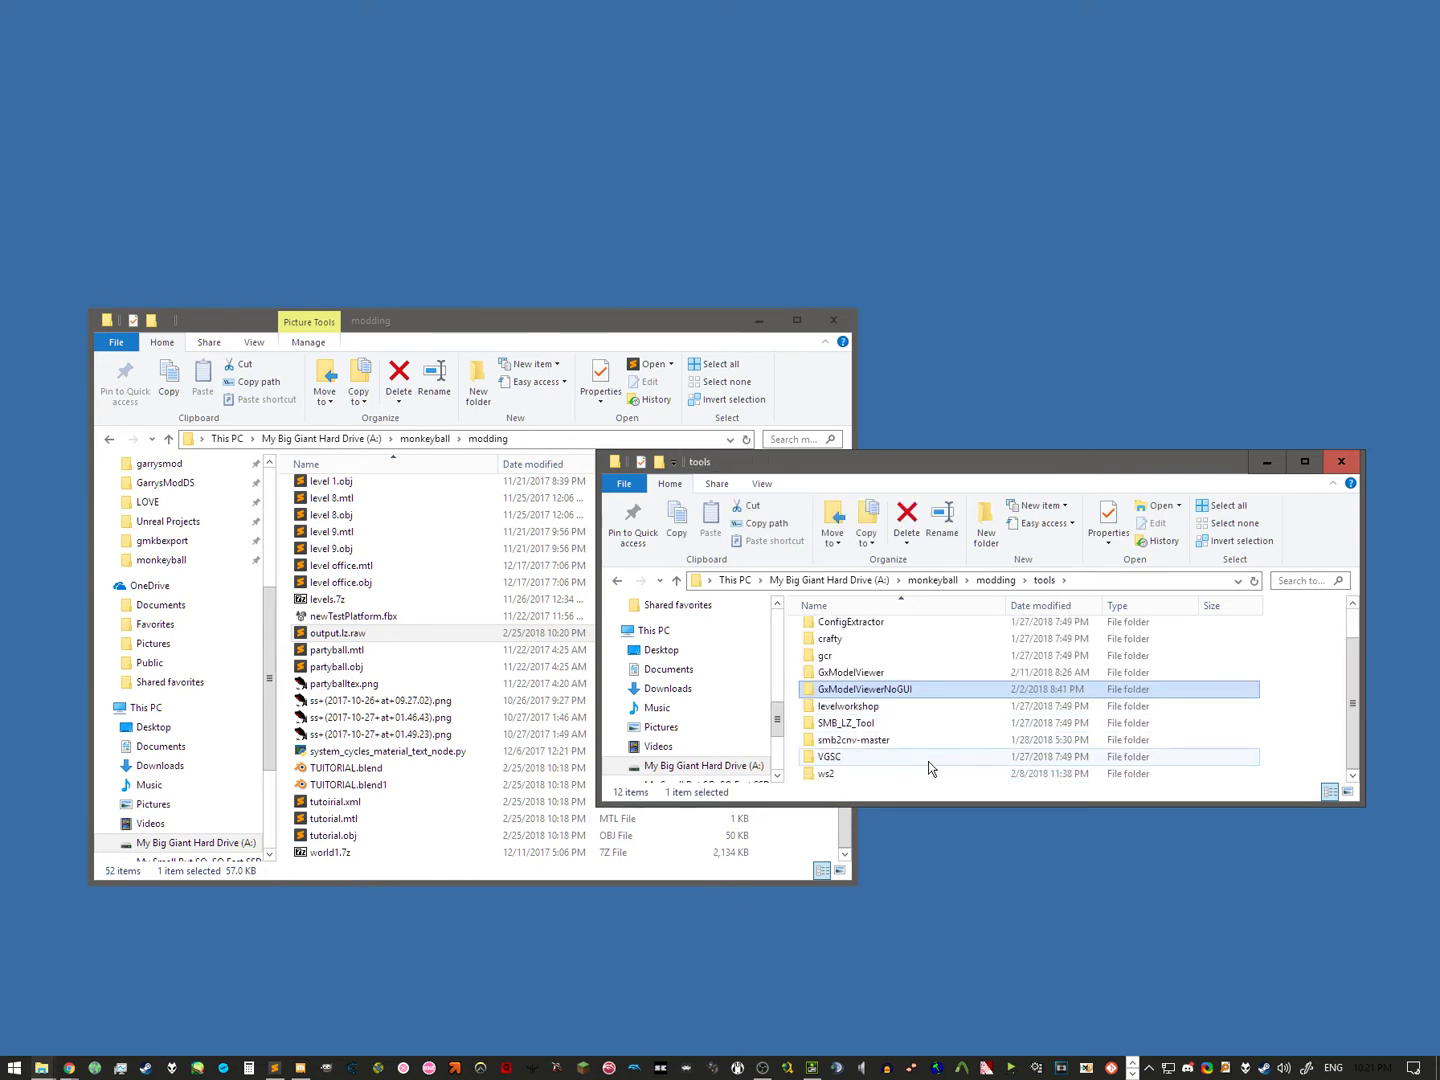
double_click(869, 745)
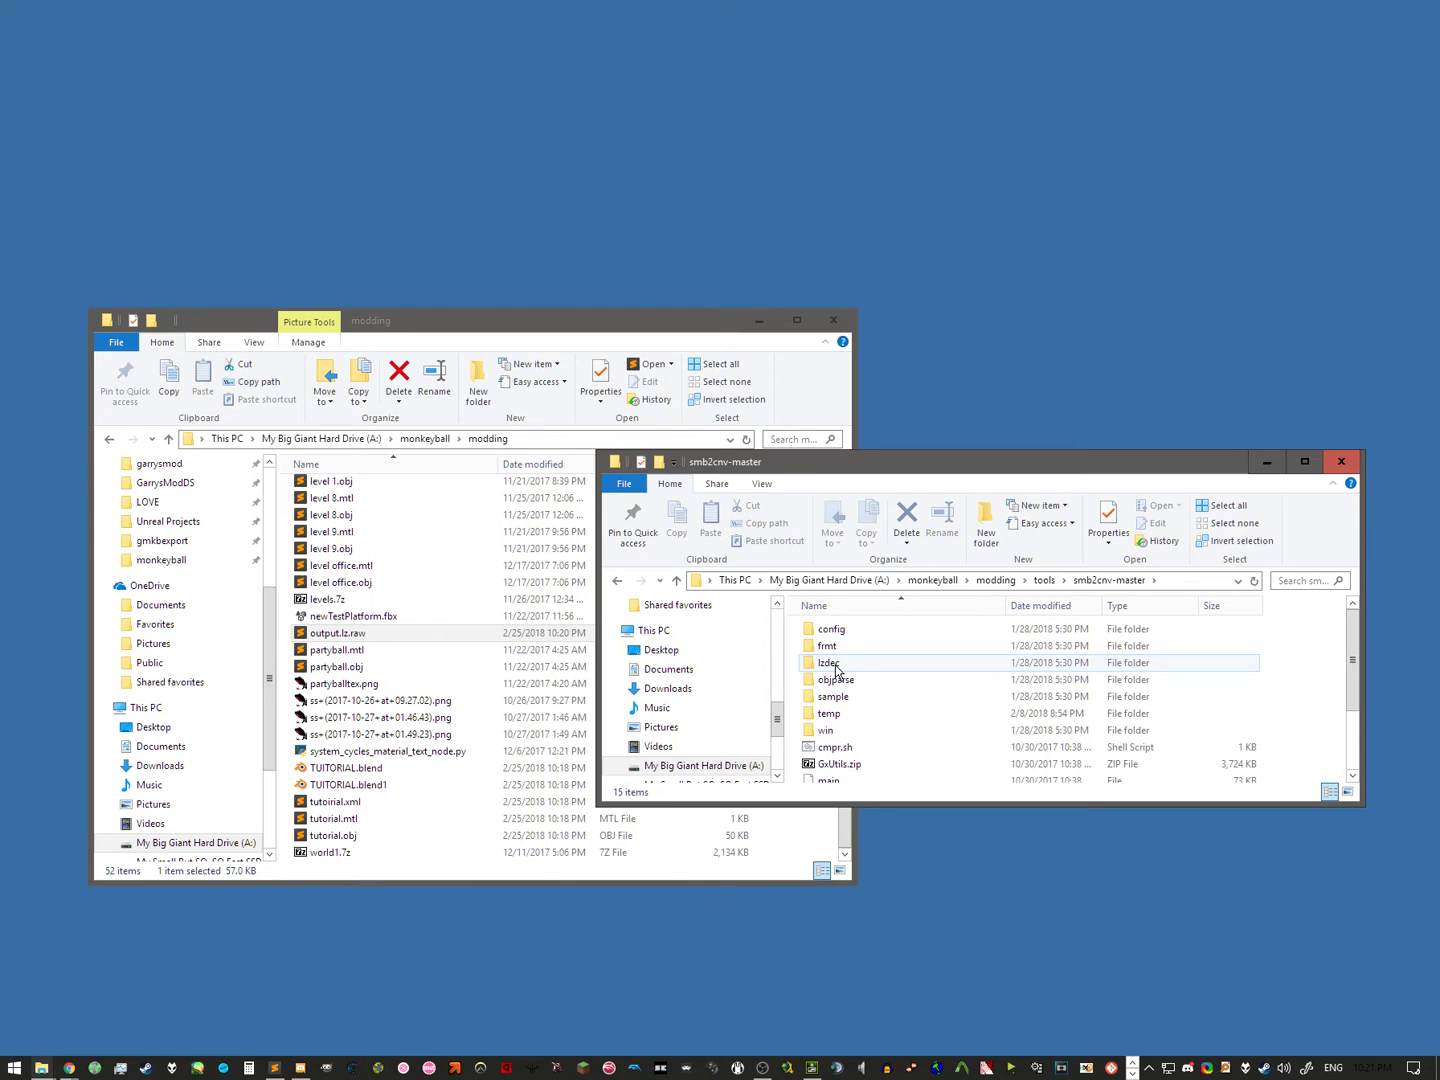
double_click(851, 731)
double_click(832, 629)
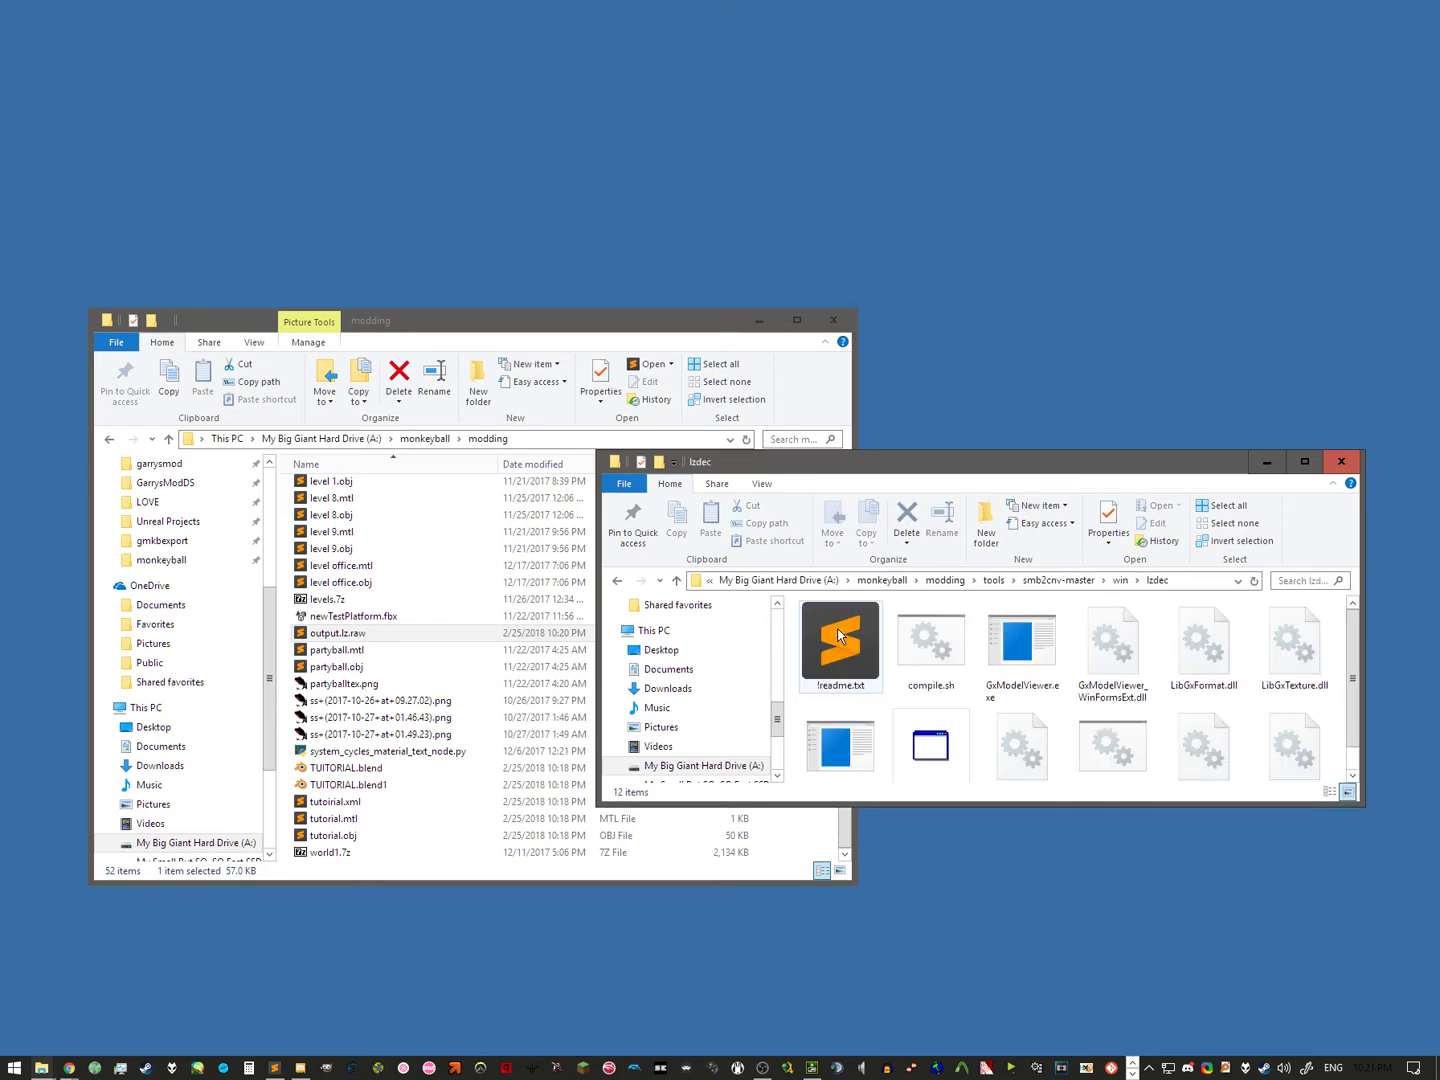
scroll(860, 660, down, 1)
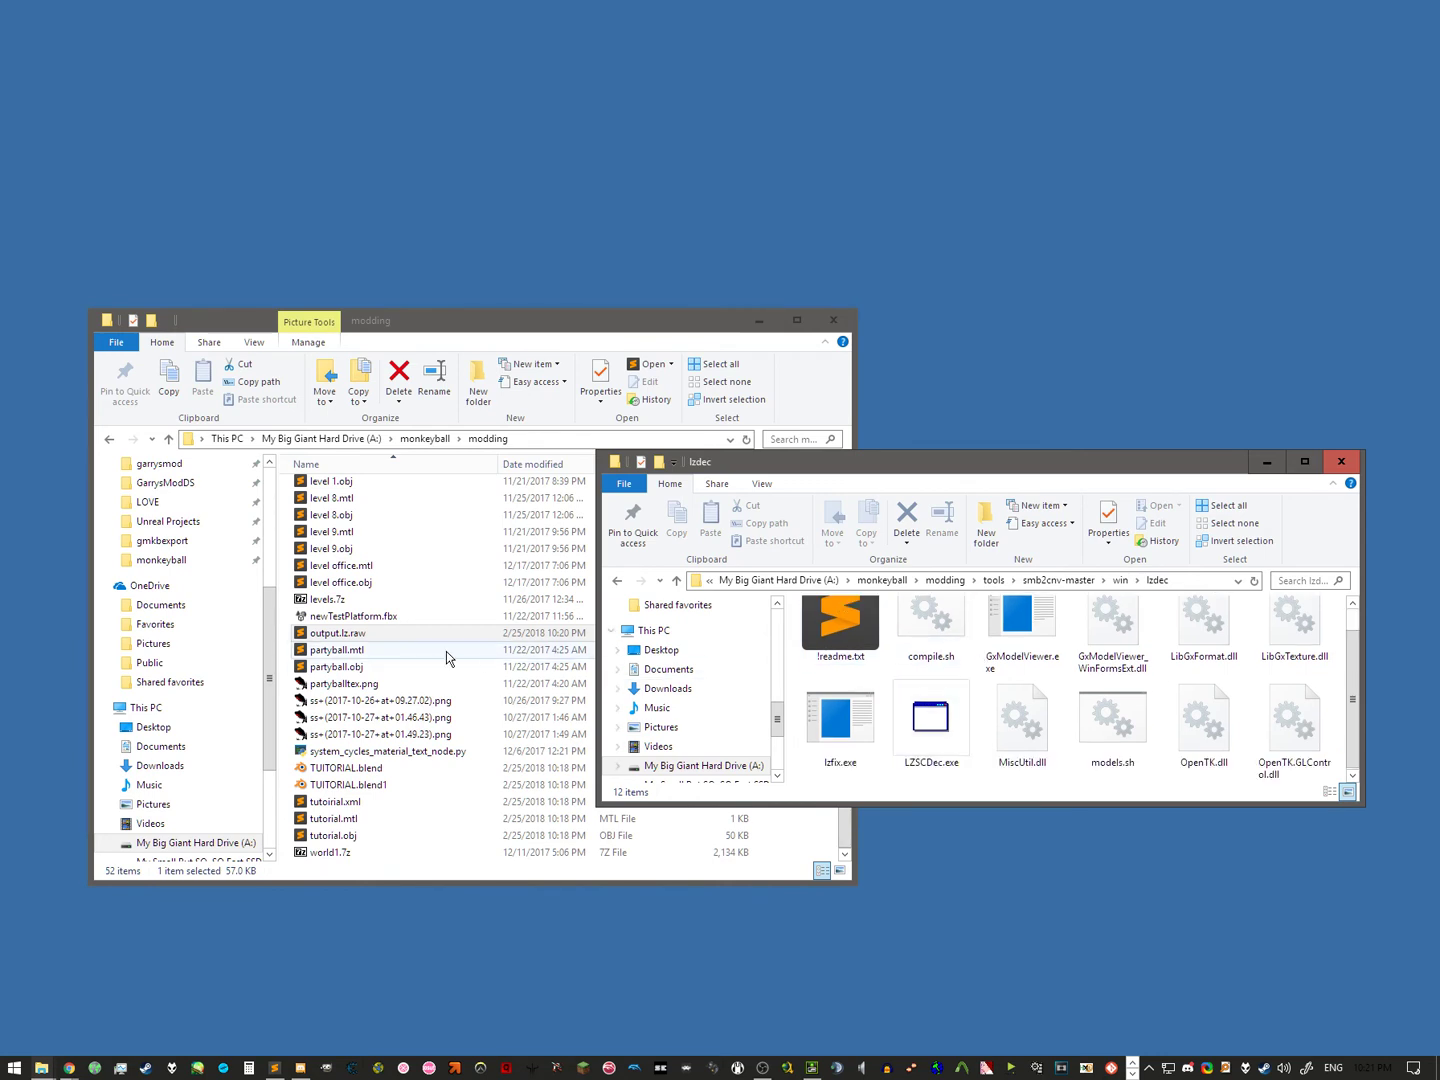
Step: Drop partyball.obj and tutorial.obj onto GxModelViewer.exe to produce their .gma and .tpl files
drag(336, 670, 1035, 640)
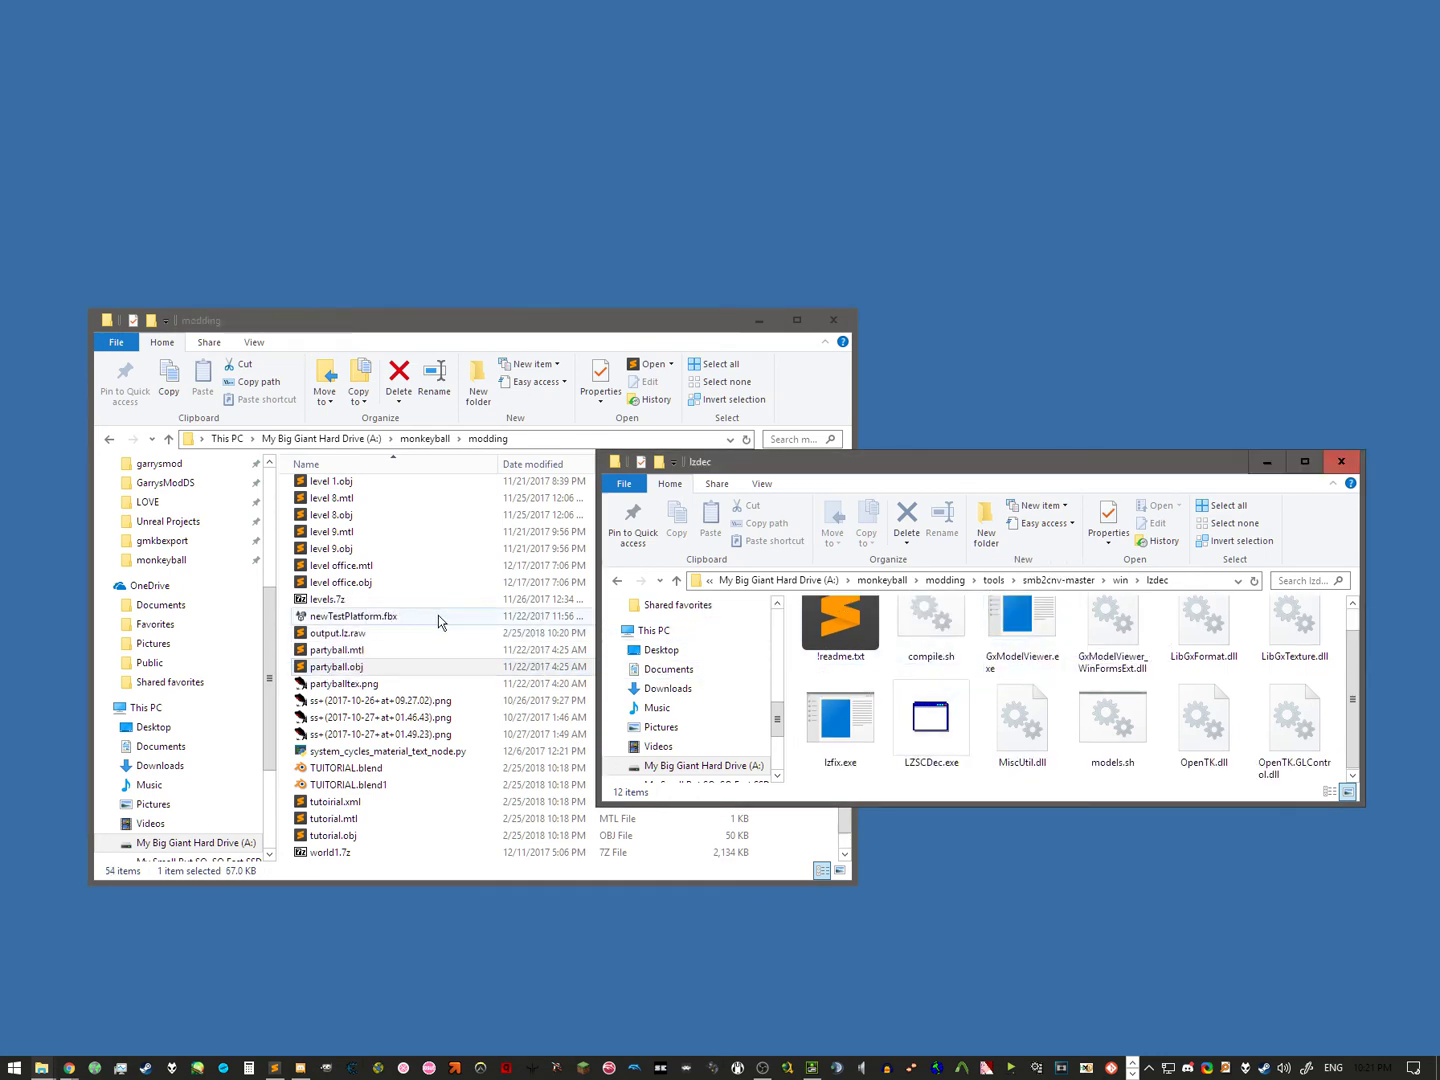
click(353, 651)
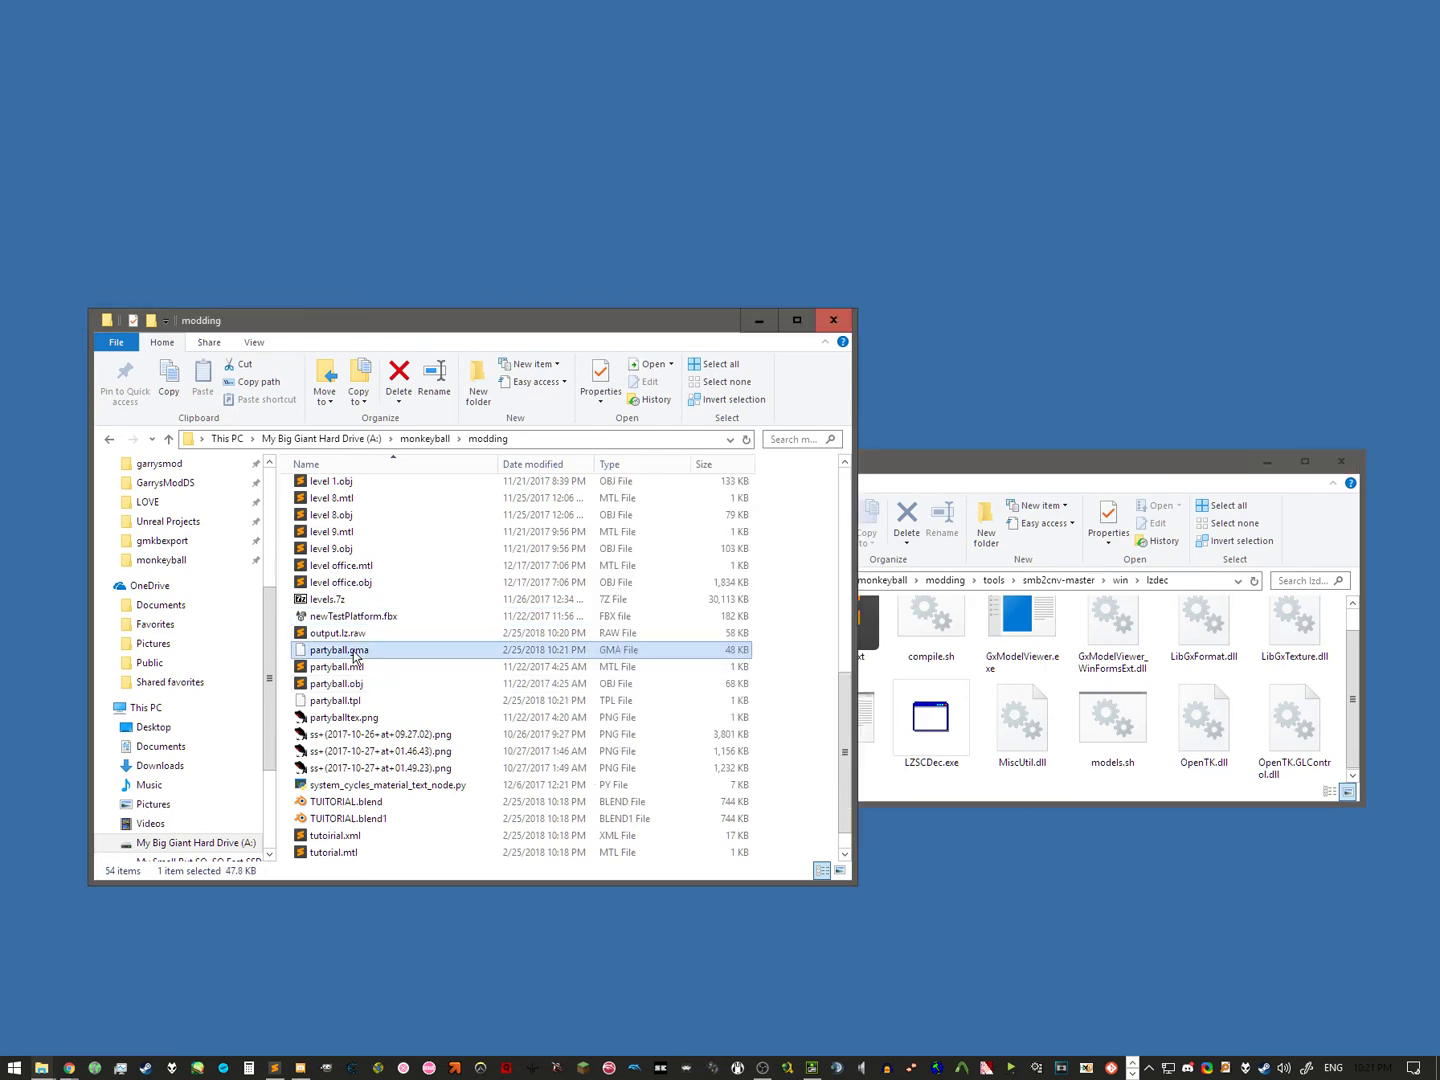
scroll(370, 705, down, 1)
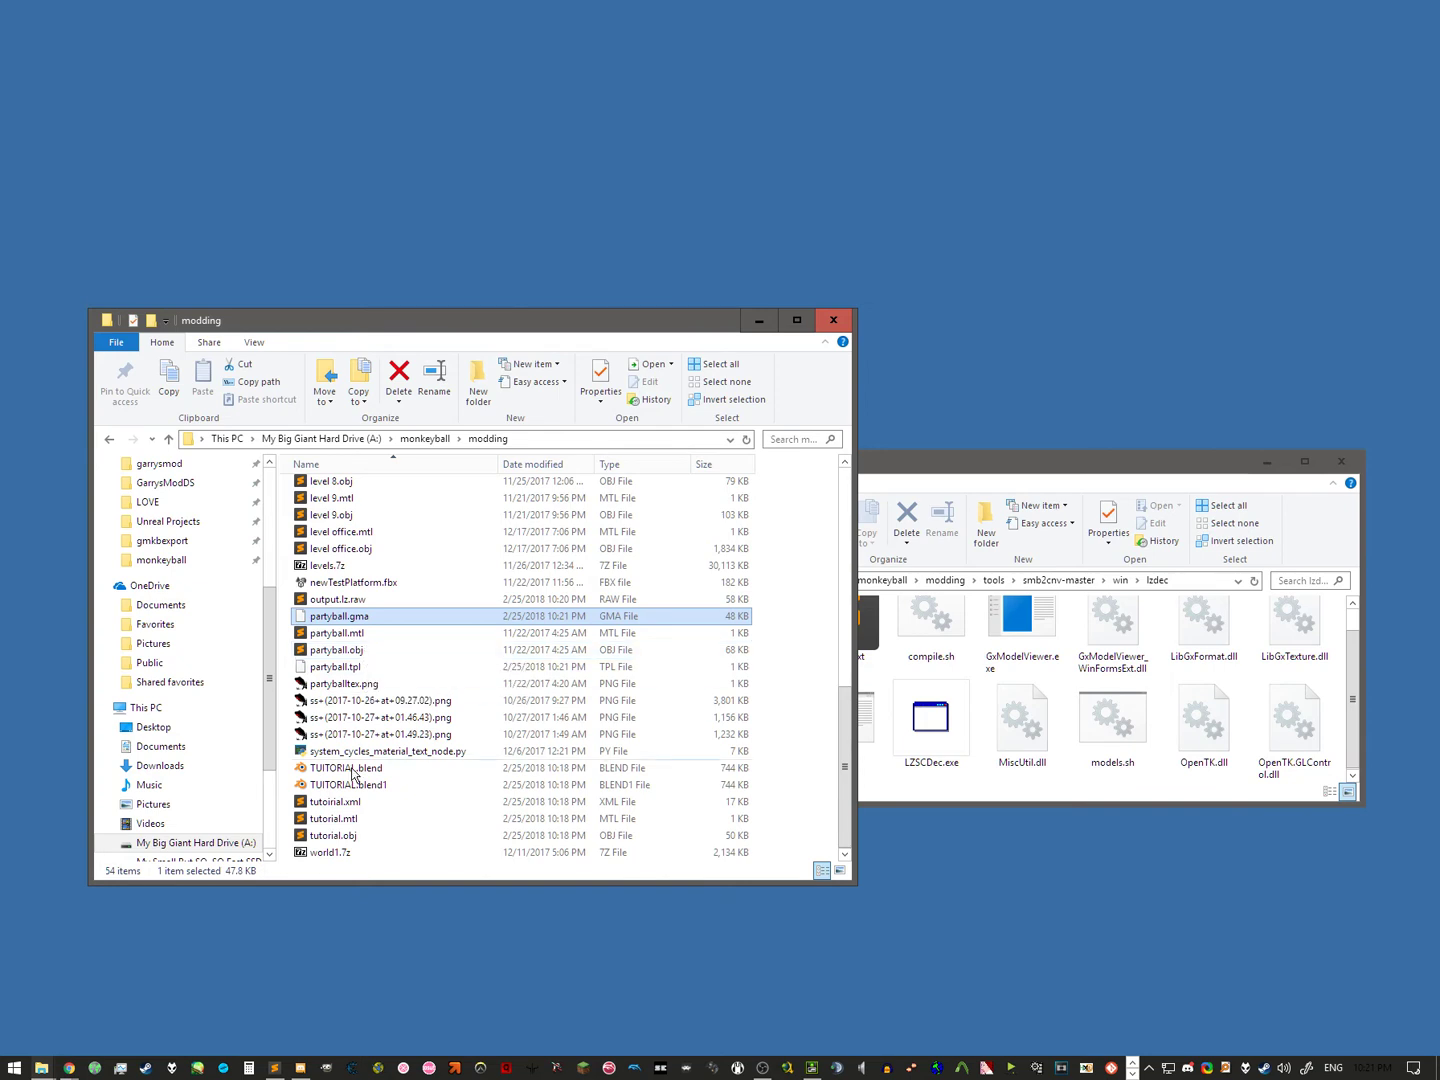
drag(333, 834, 1027, 644)
scroll(400, 800, down, 1)
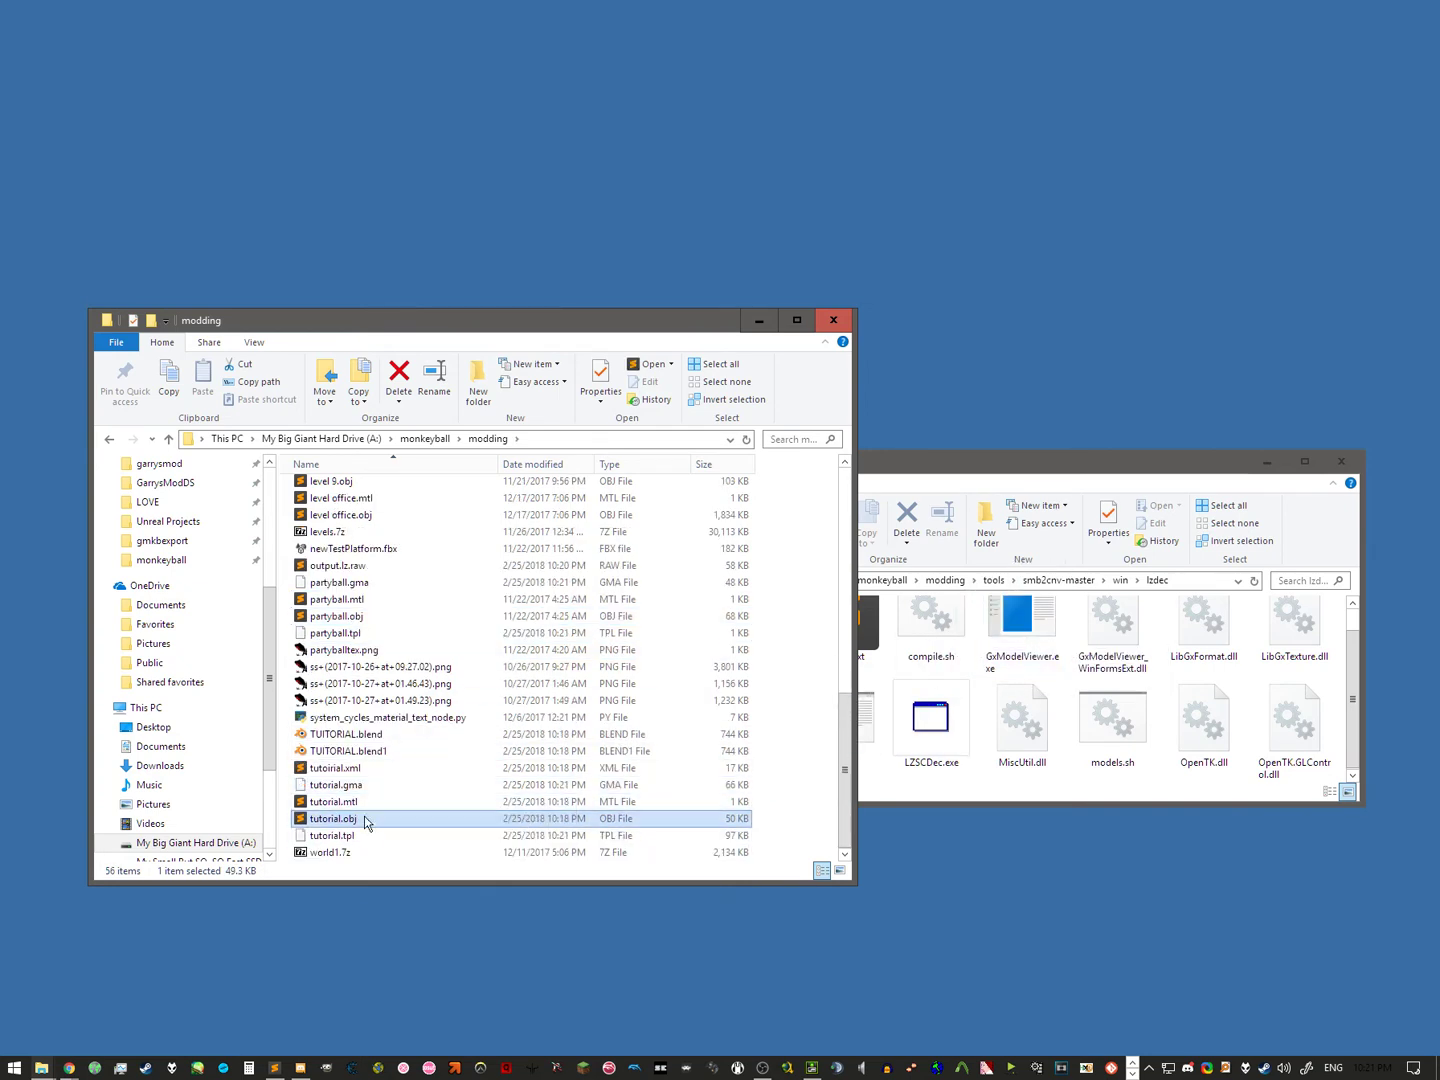
click(333, 835)
ctrl+click(347, 788)
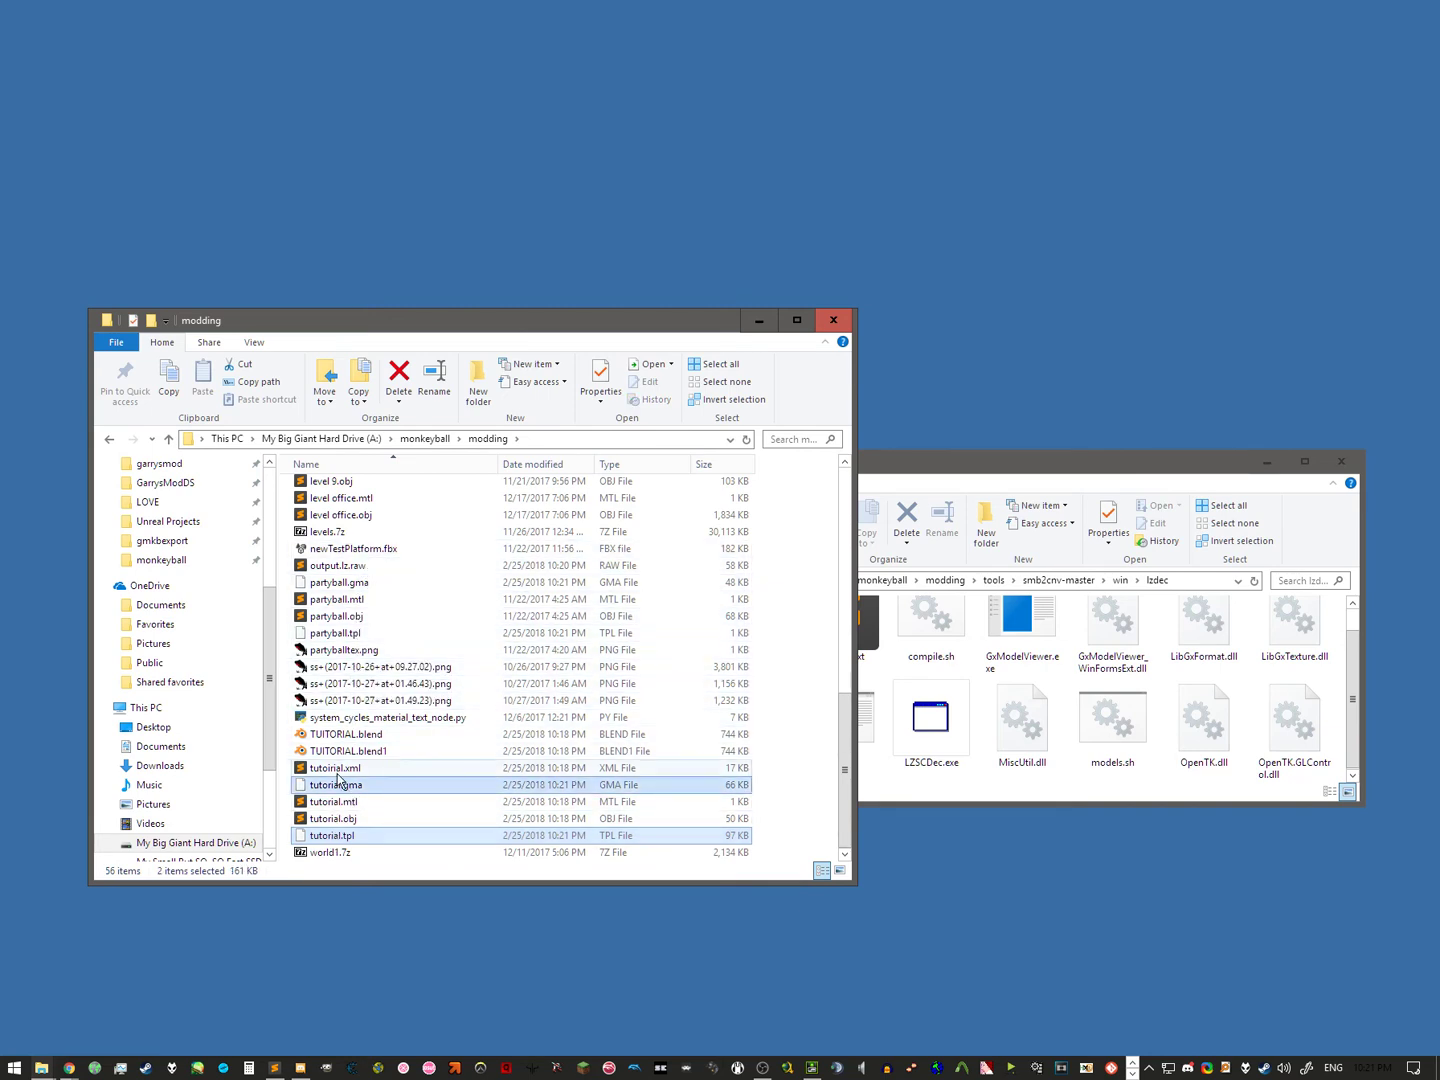
click(329, 845)
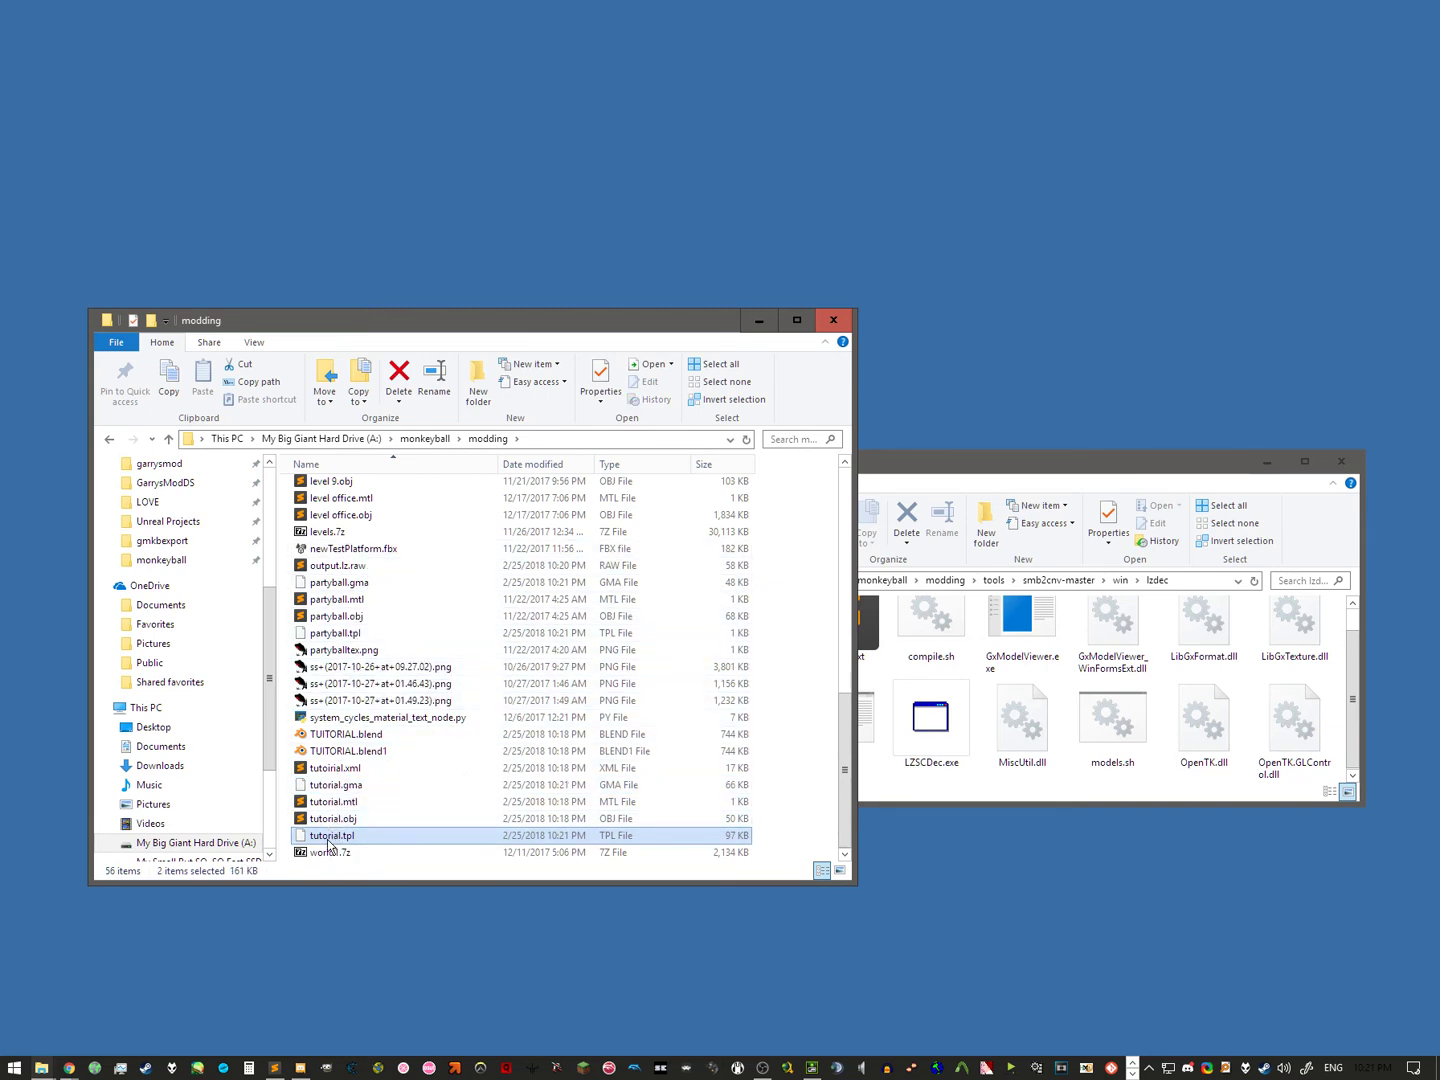
click(333, 787)
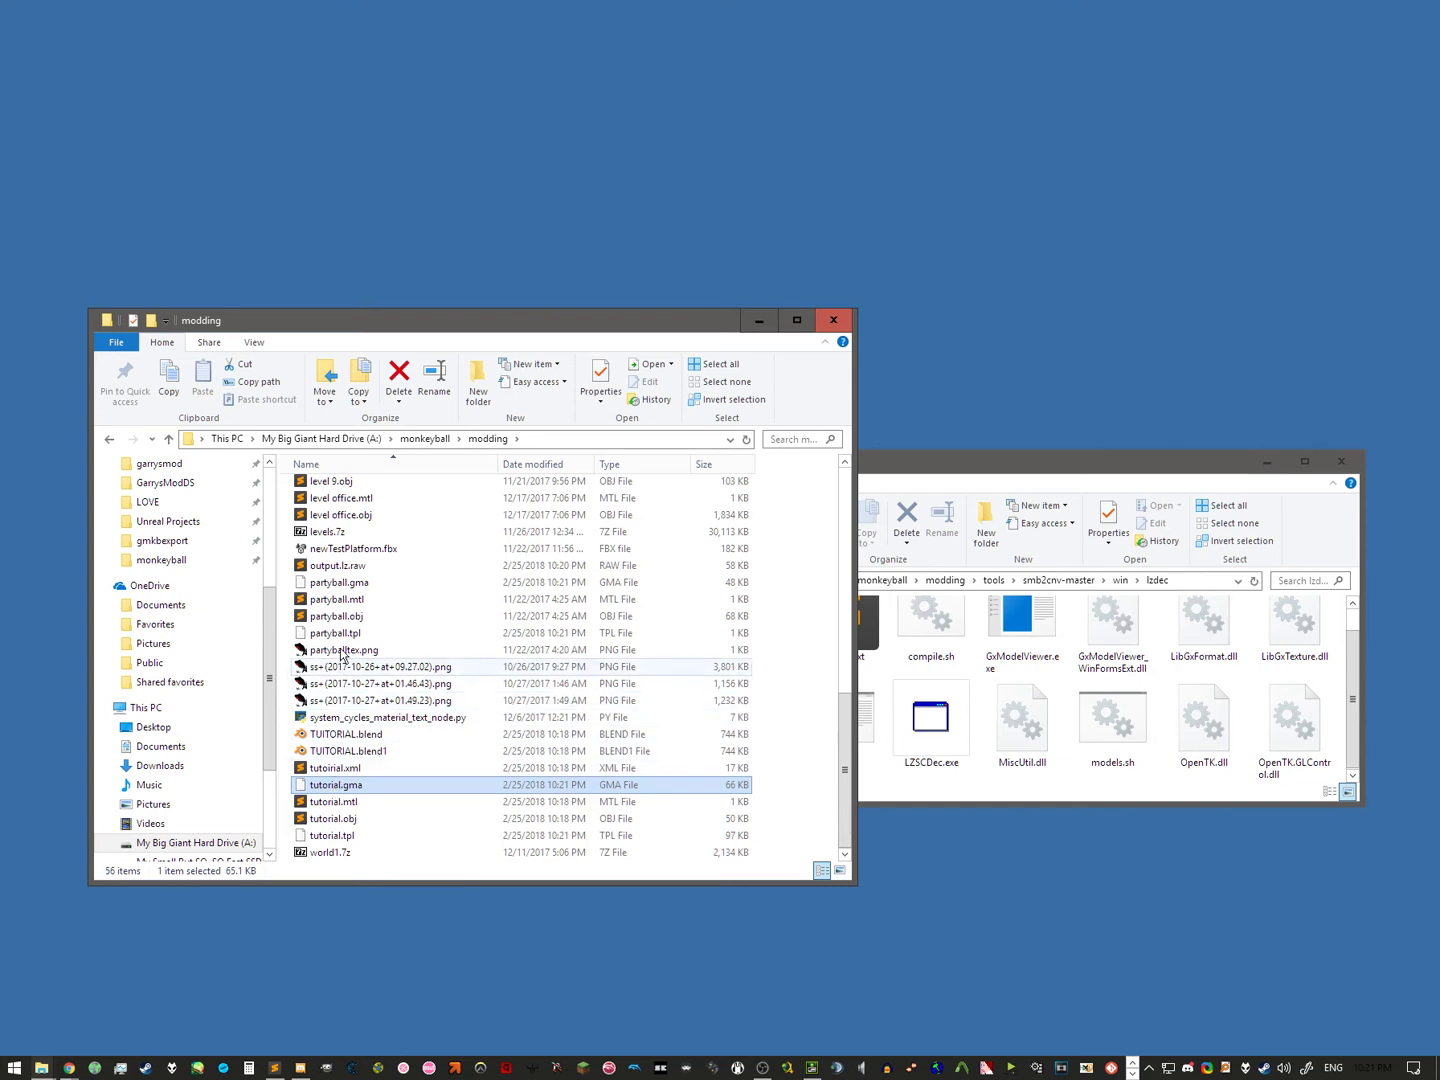
click(345, 566)
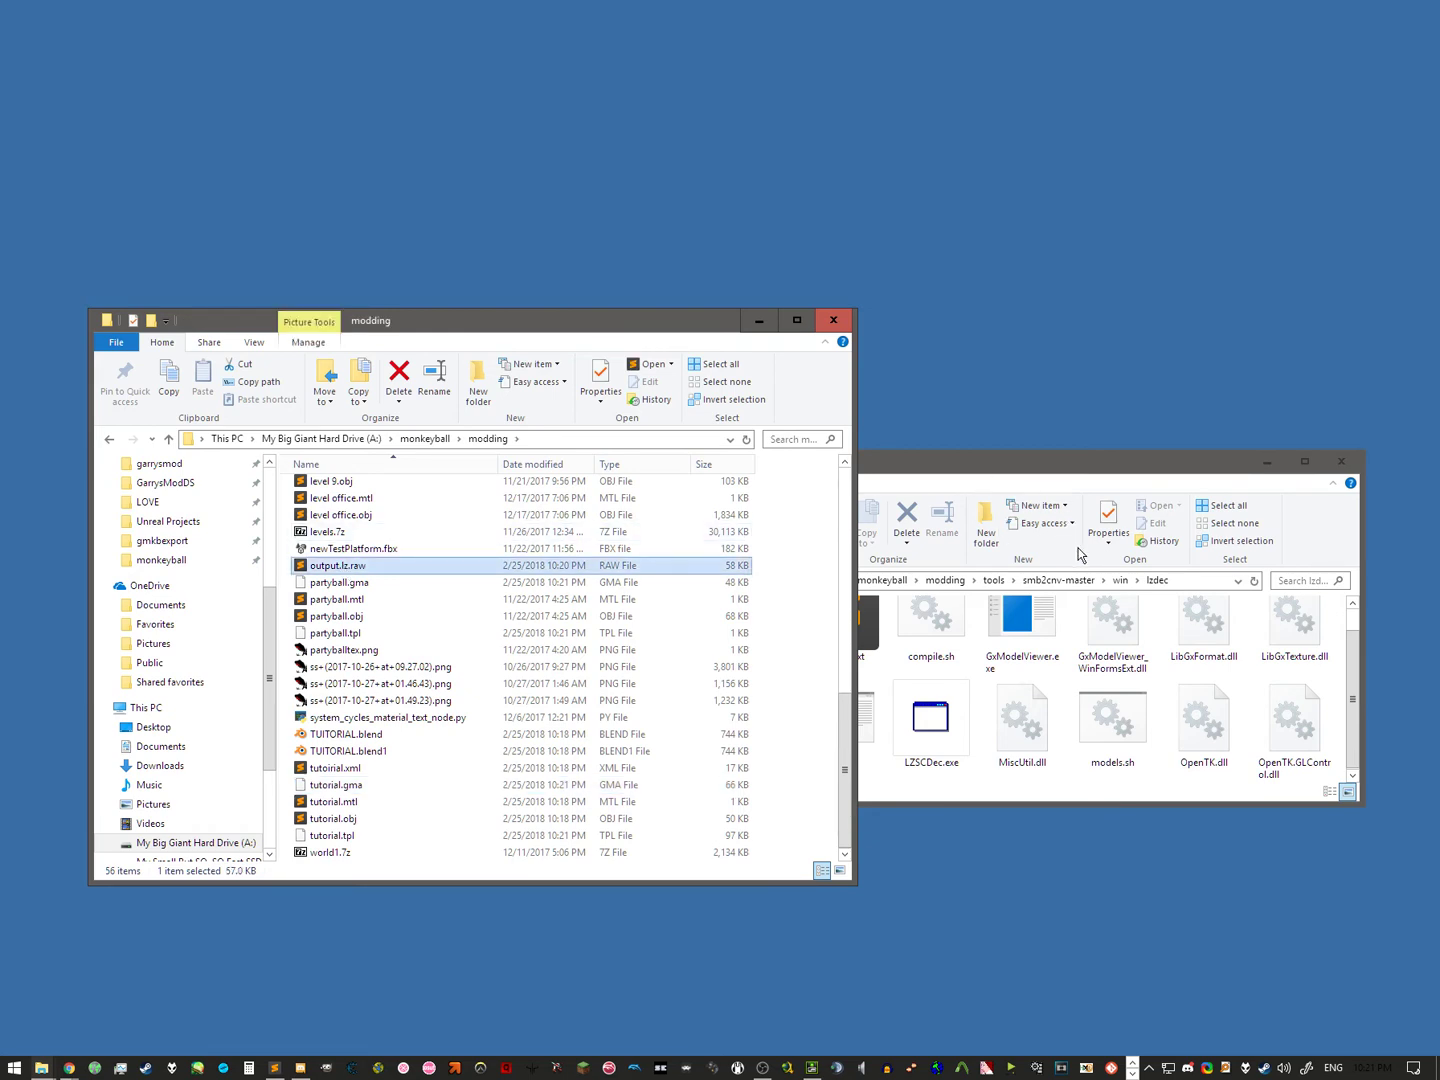
Step: Go back to smb2cnv-master\win\lzdec and launch LZSCDec.exe
click(1057, 580)
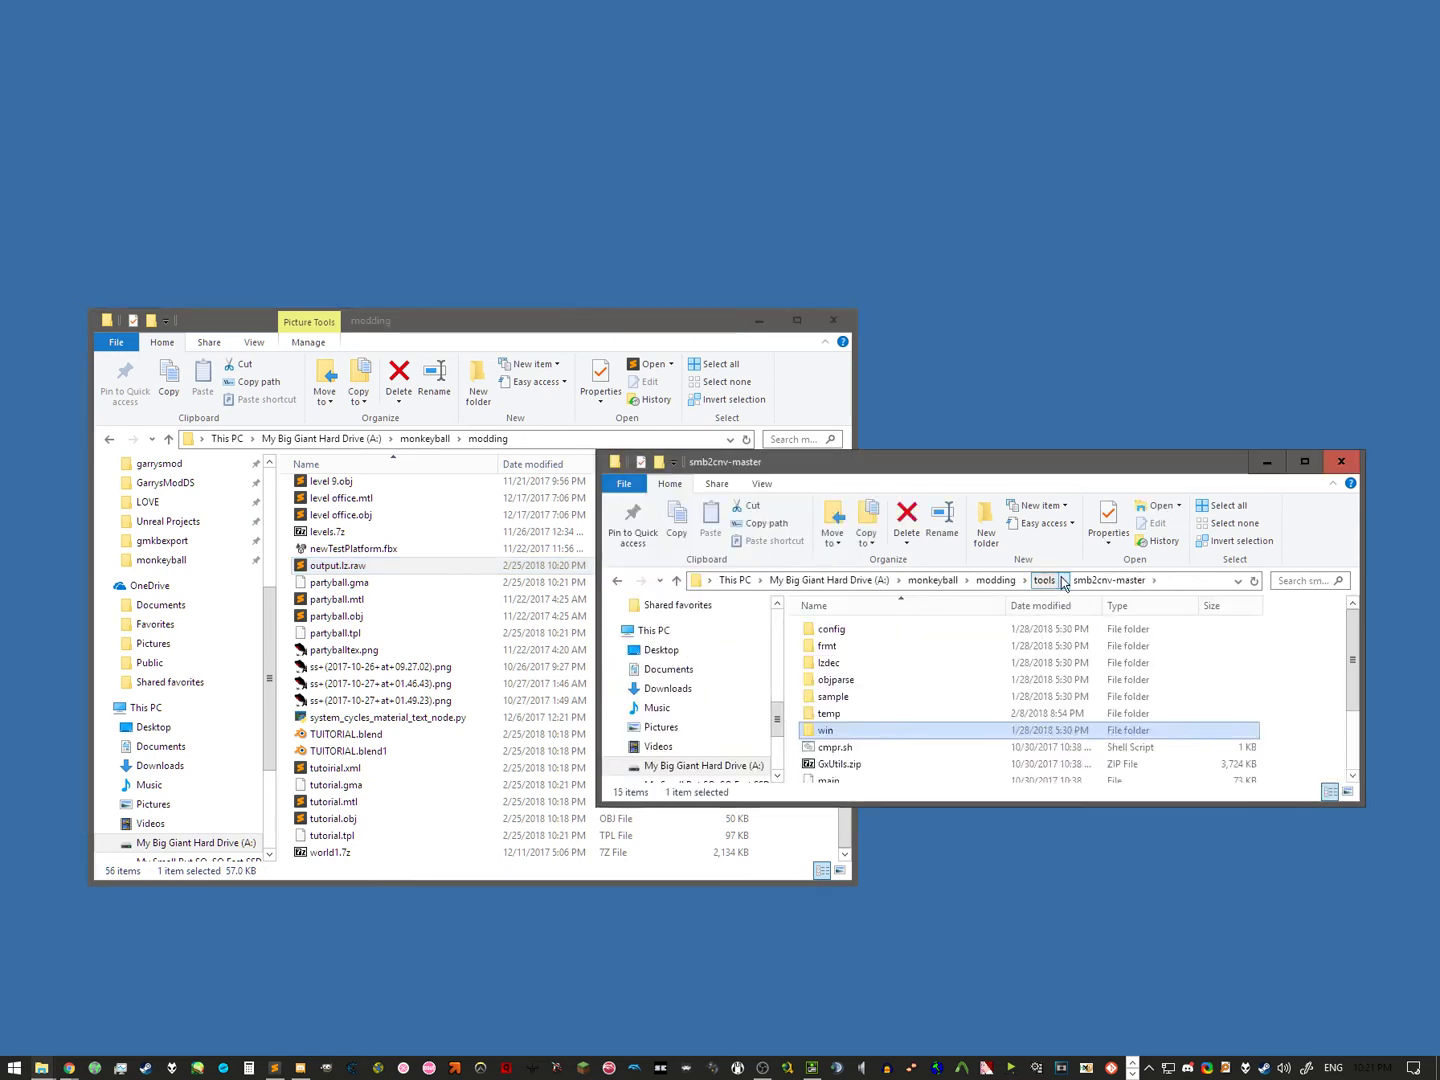
click(1044, 581)
scroll(916, 740, down, 1)
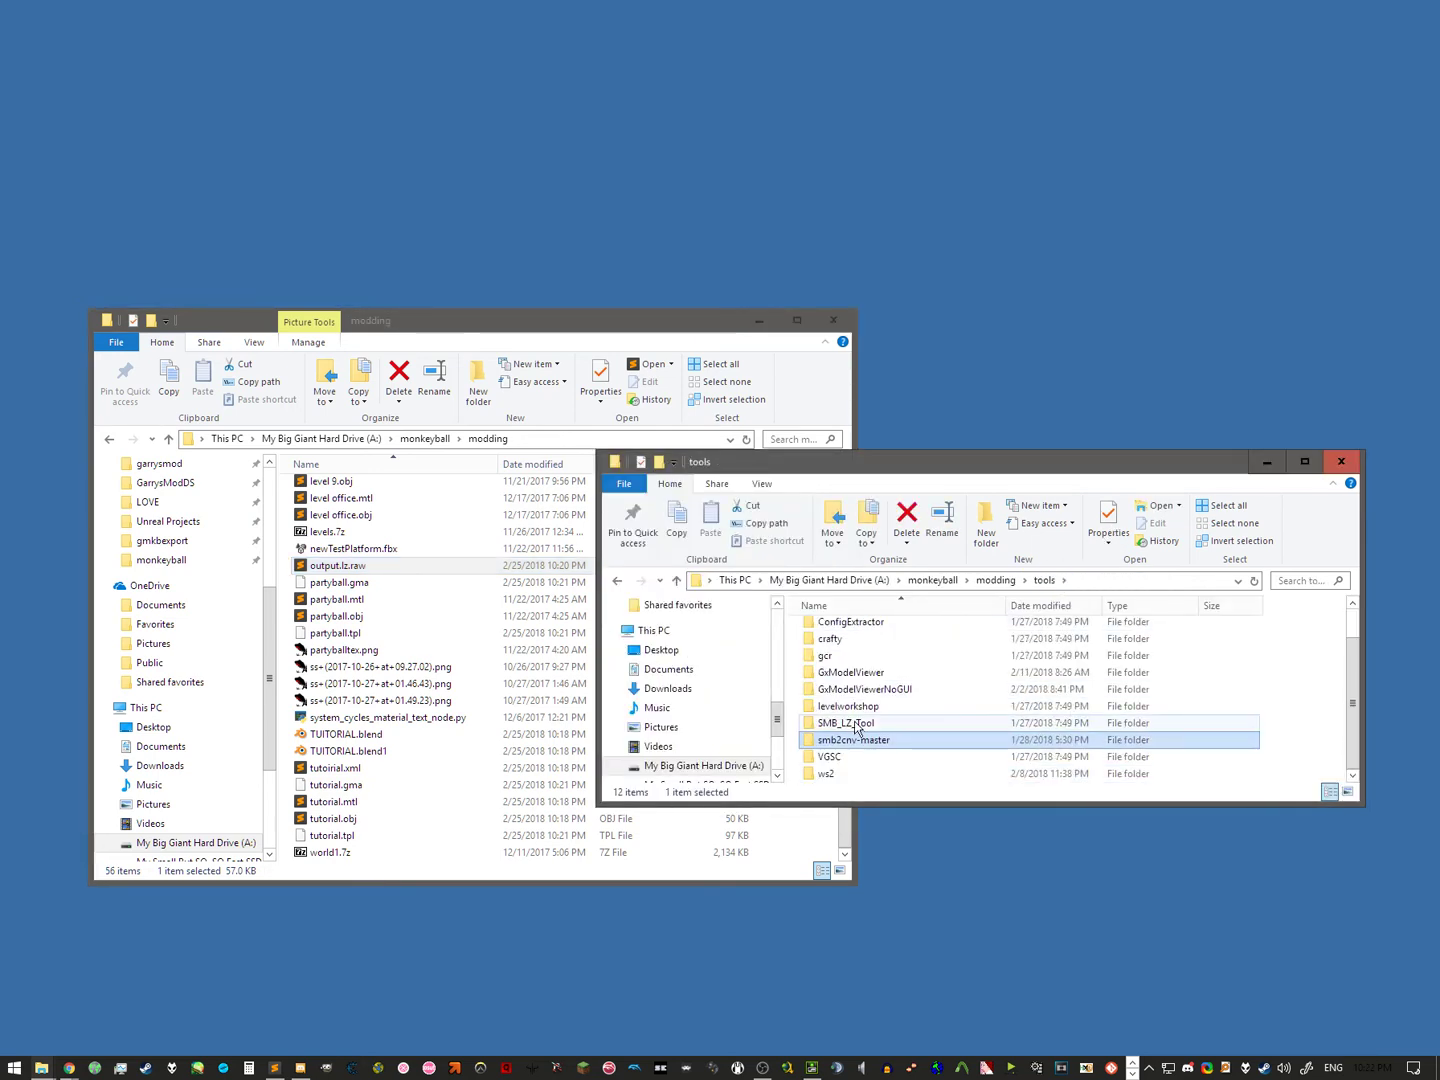
double_click(855, 741)
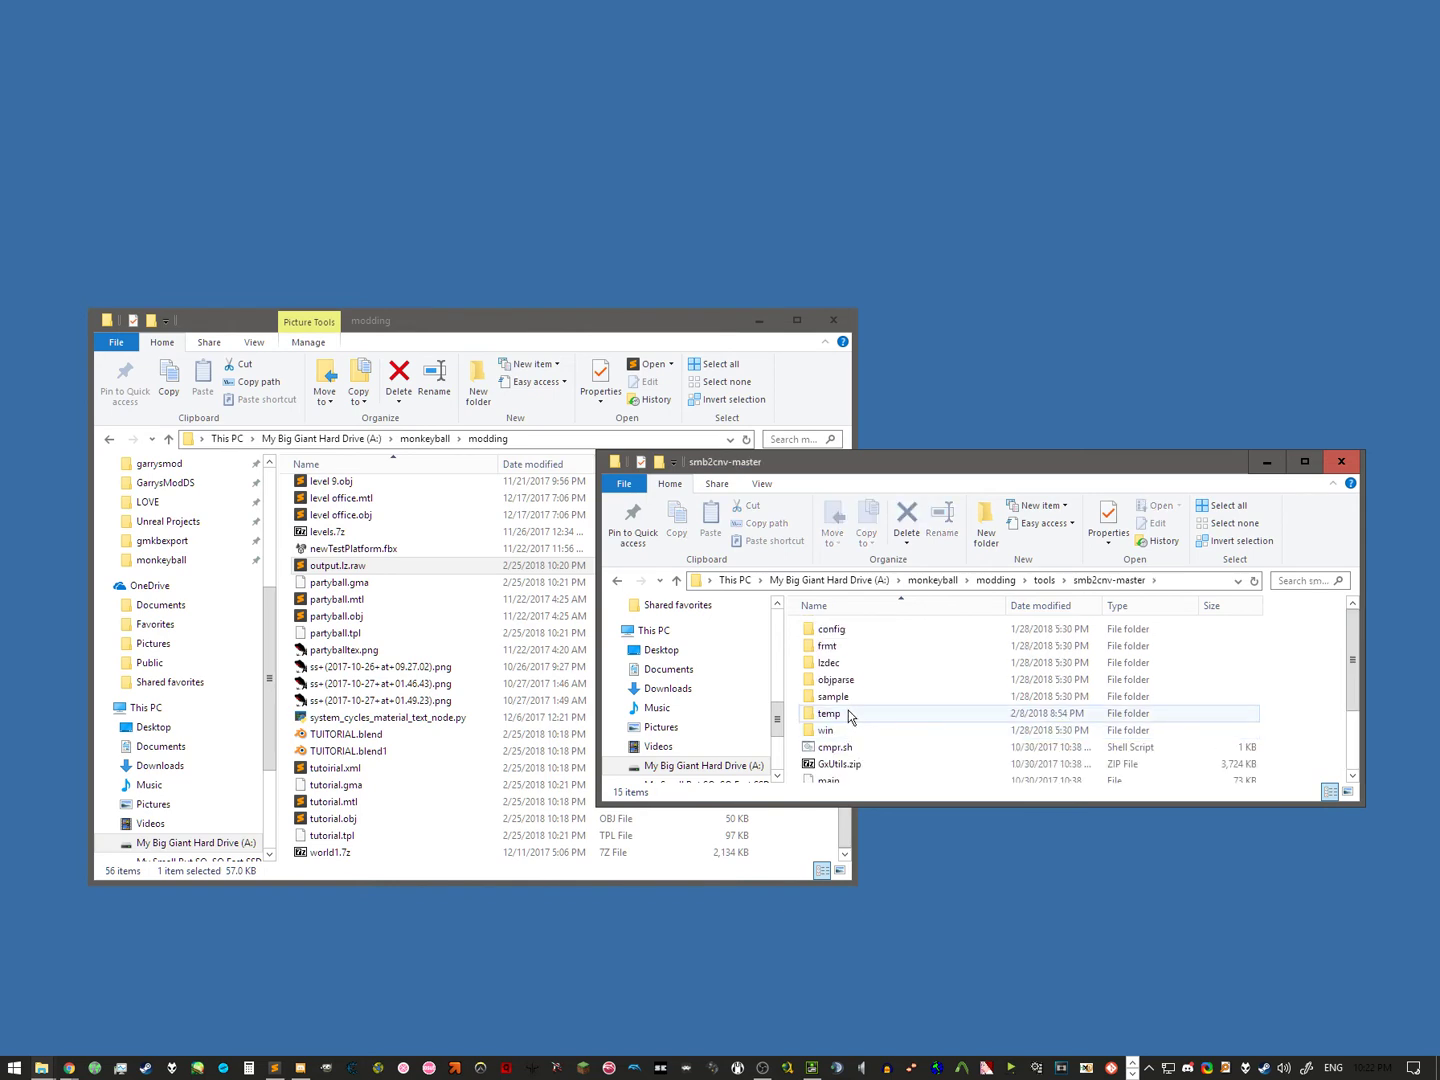
double_click(846, 730)
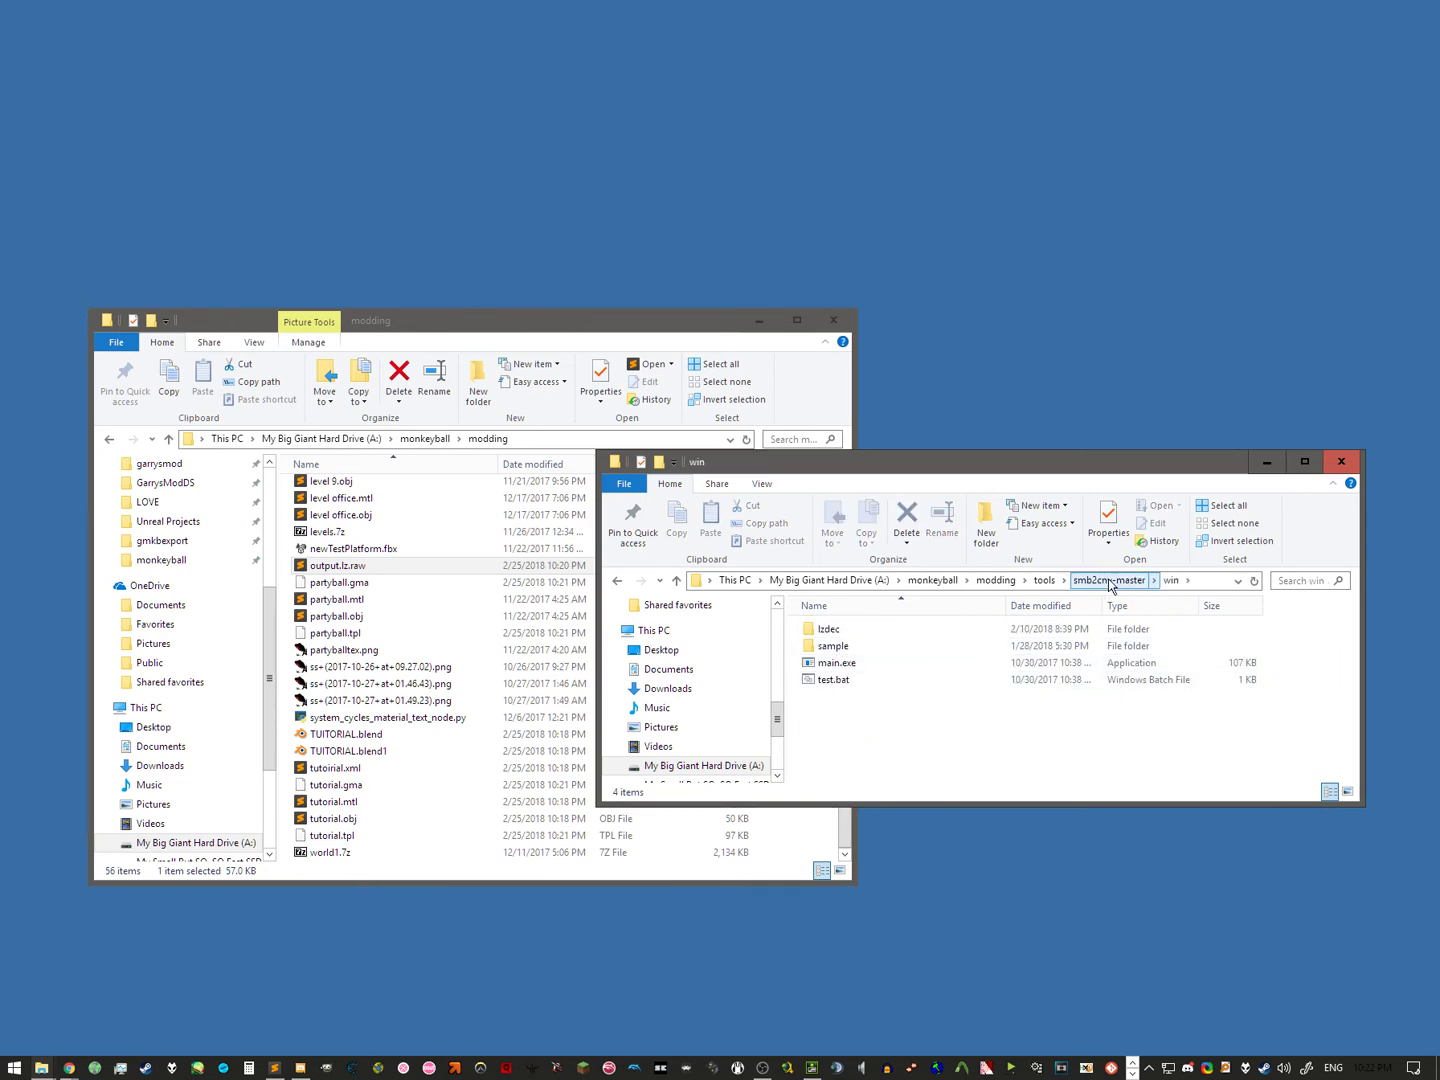
double_click(828, 629)
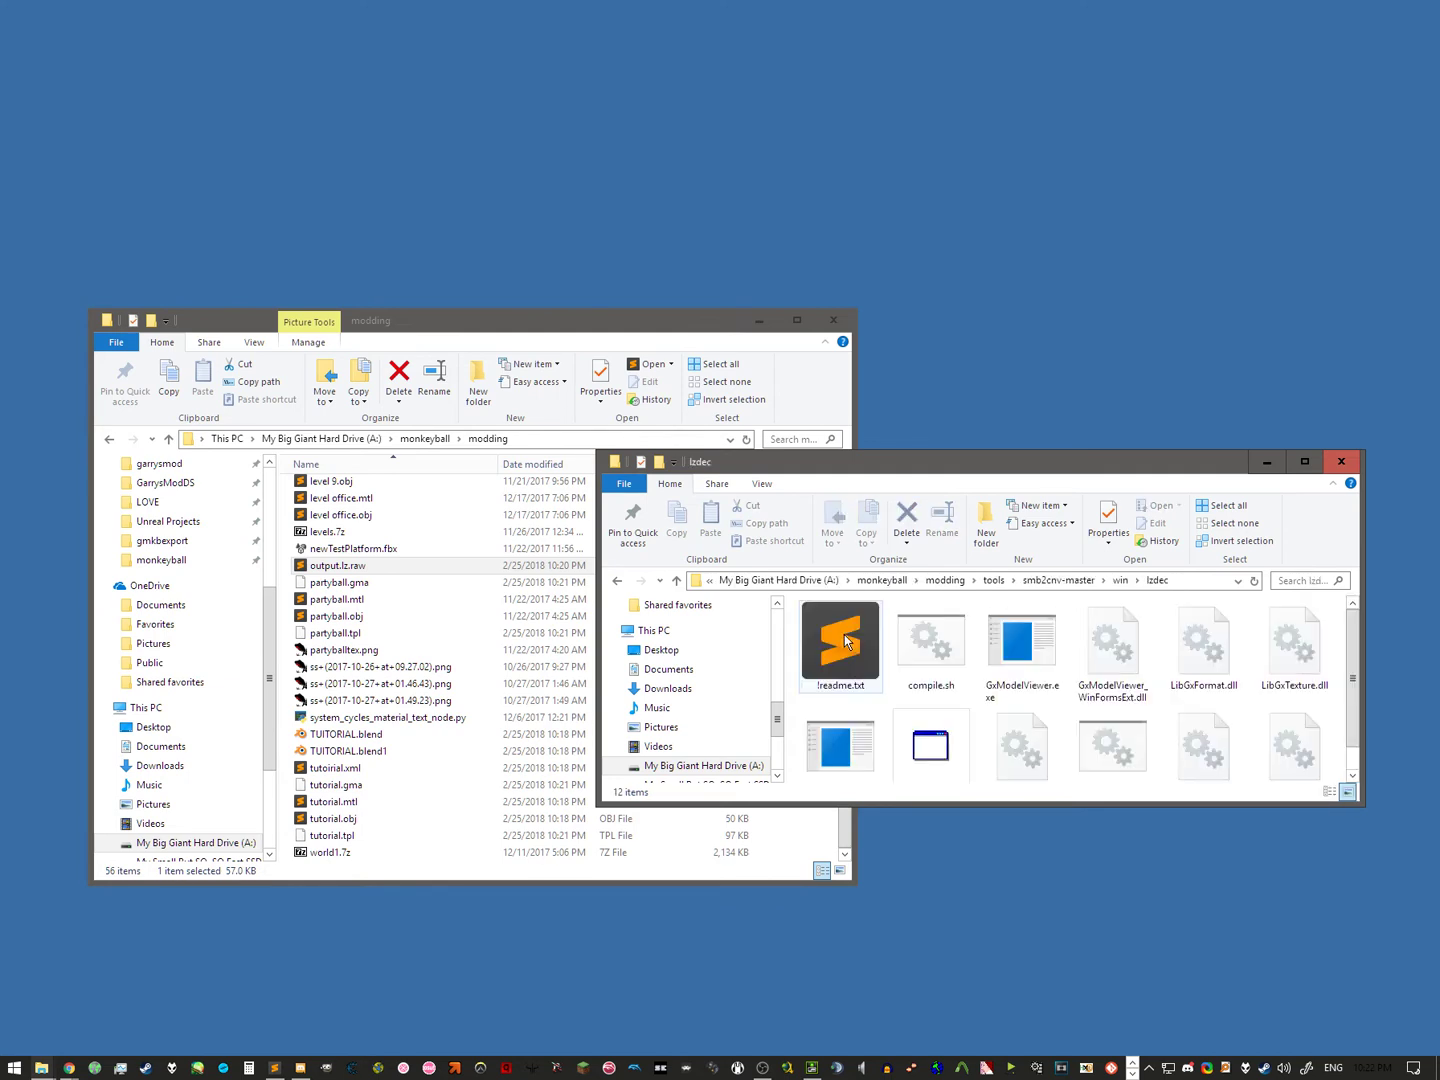
scroll(977, 760, down, 1)
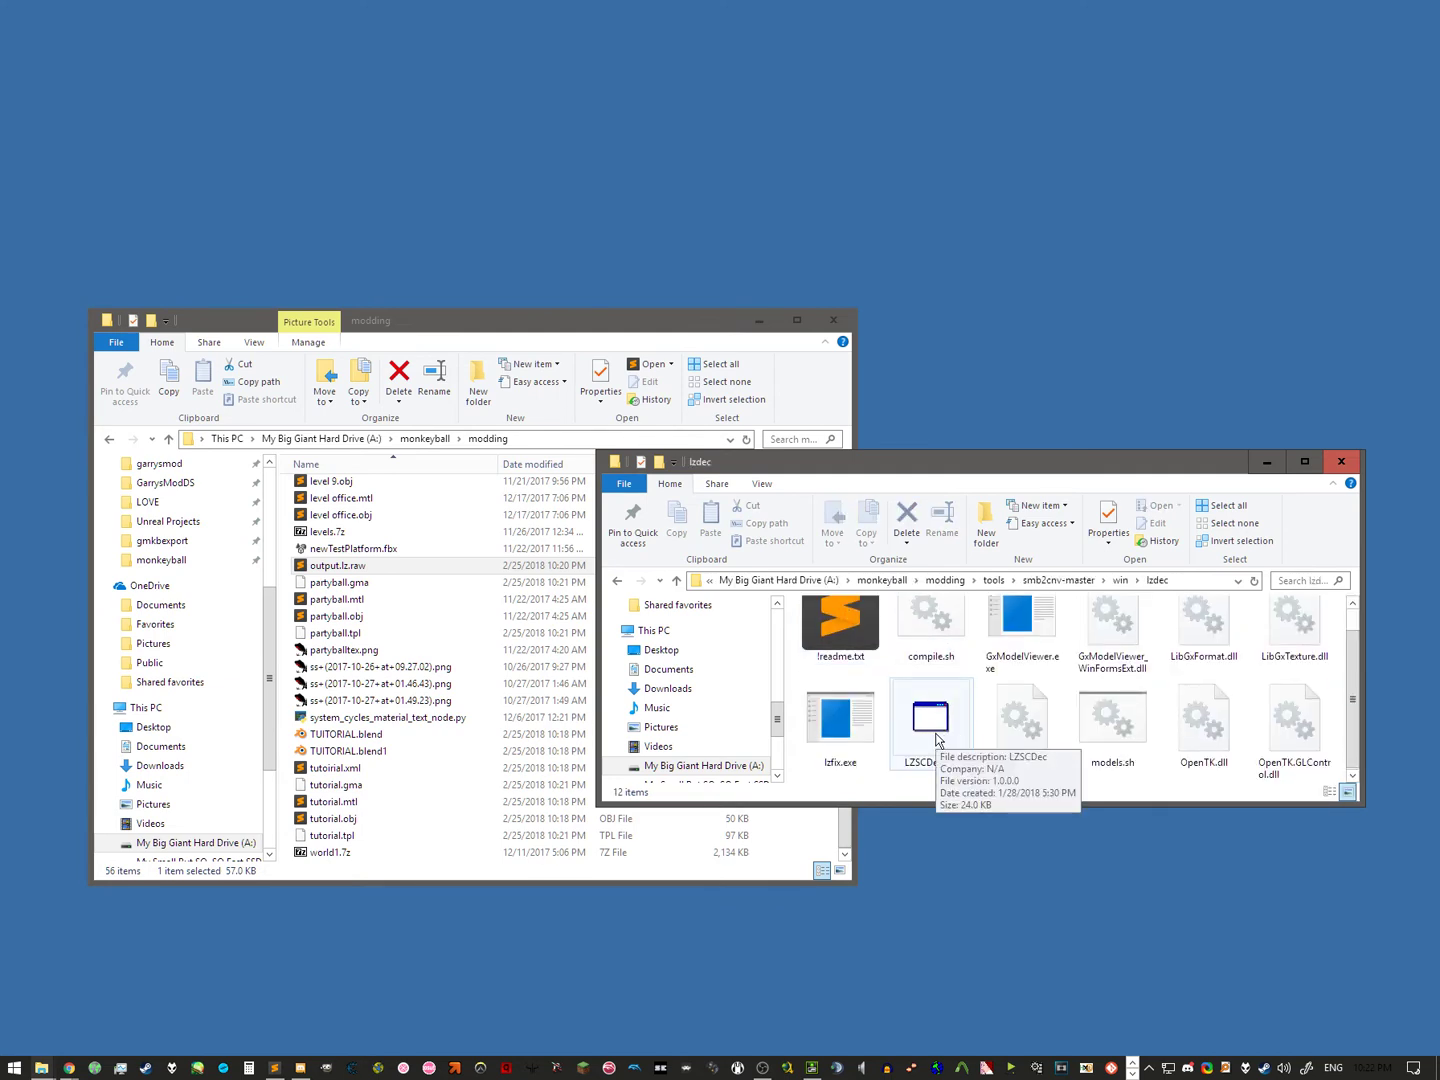
click(862, 738)
double_click(932, 721)
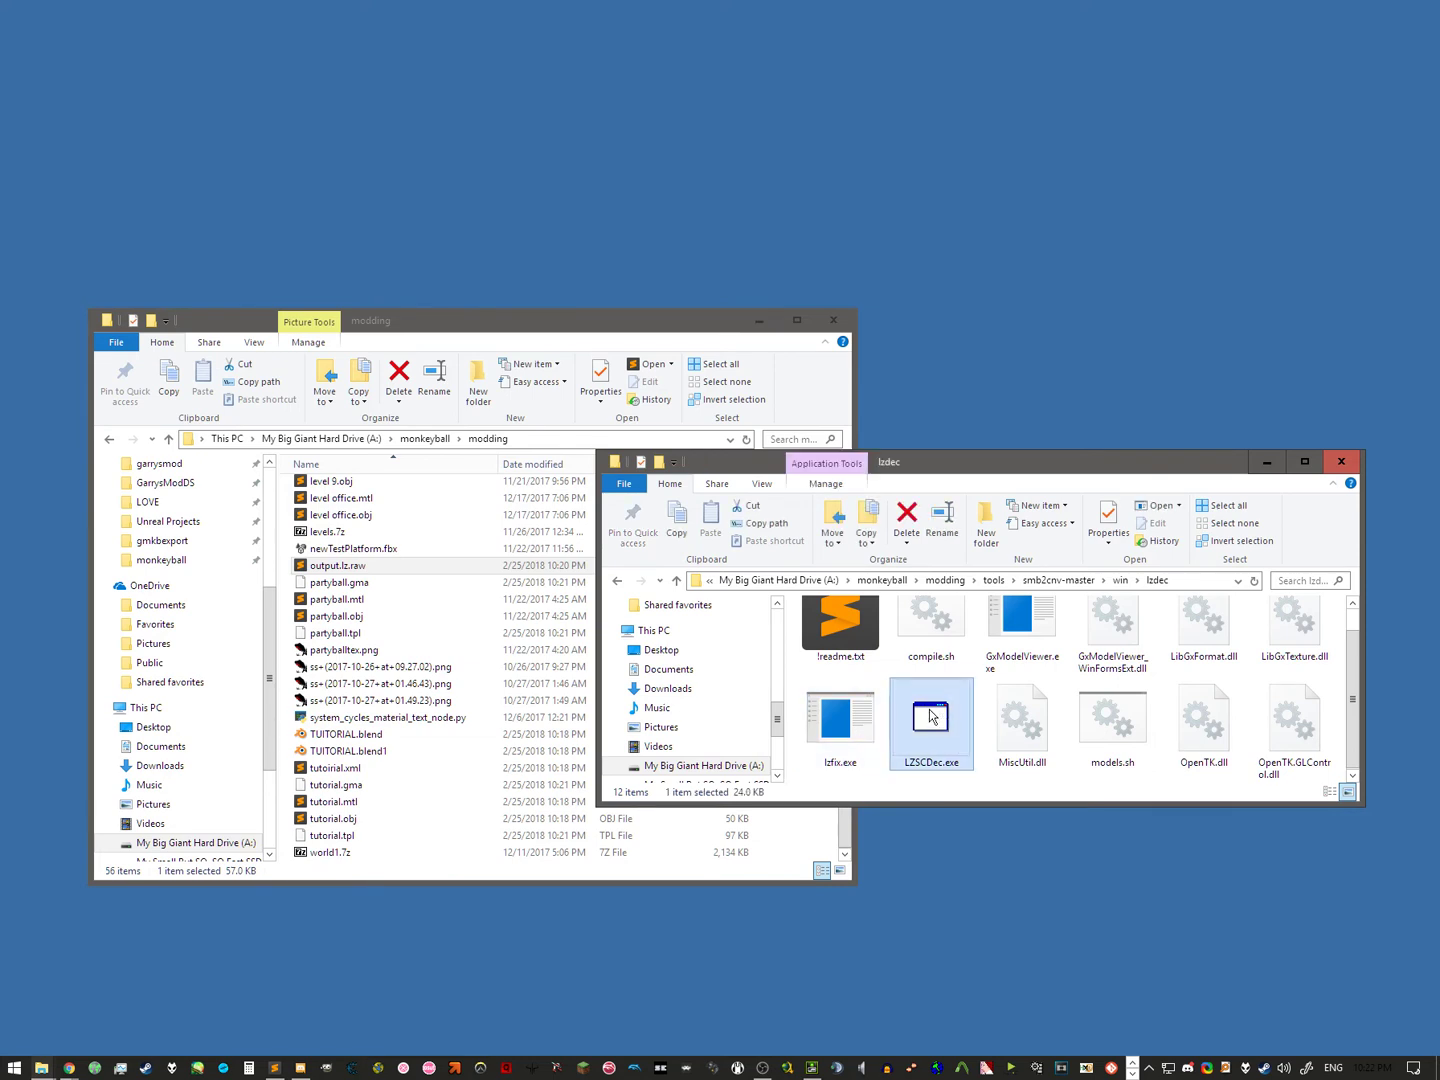
Step: Choose A:\monkeyball\modding\output.lz.raw as LZSCDec's source file
drag(163, 47, 696, 170)
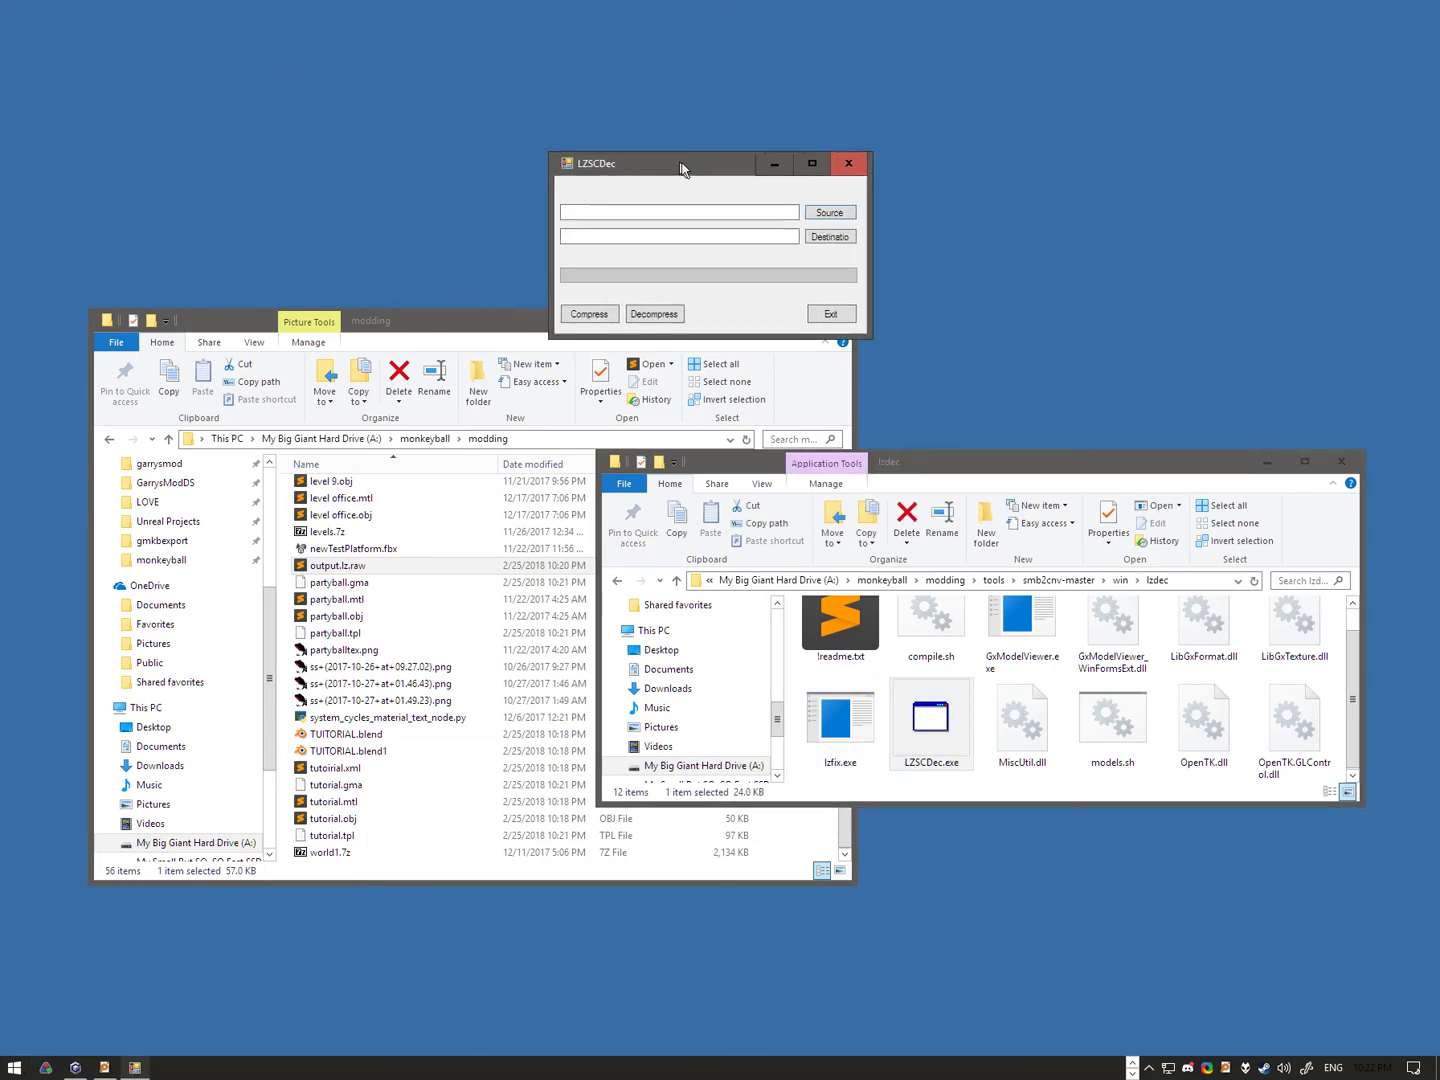
click(857, 227)
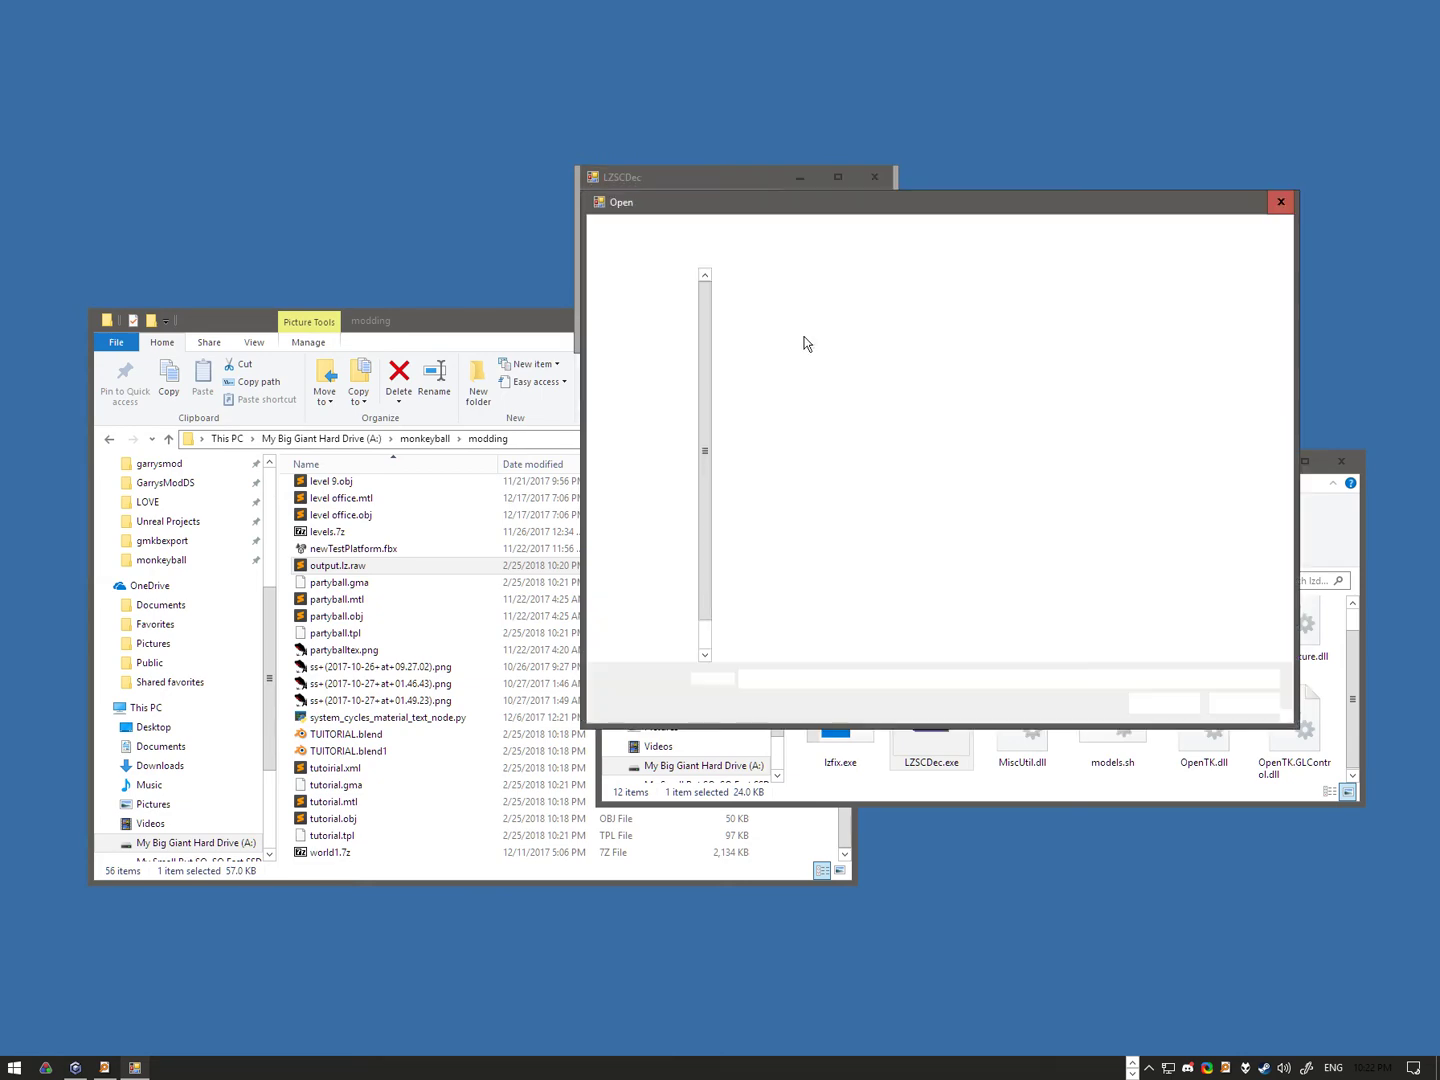
click(557, 438)
key(ctrl+c)
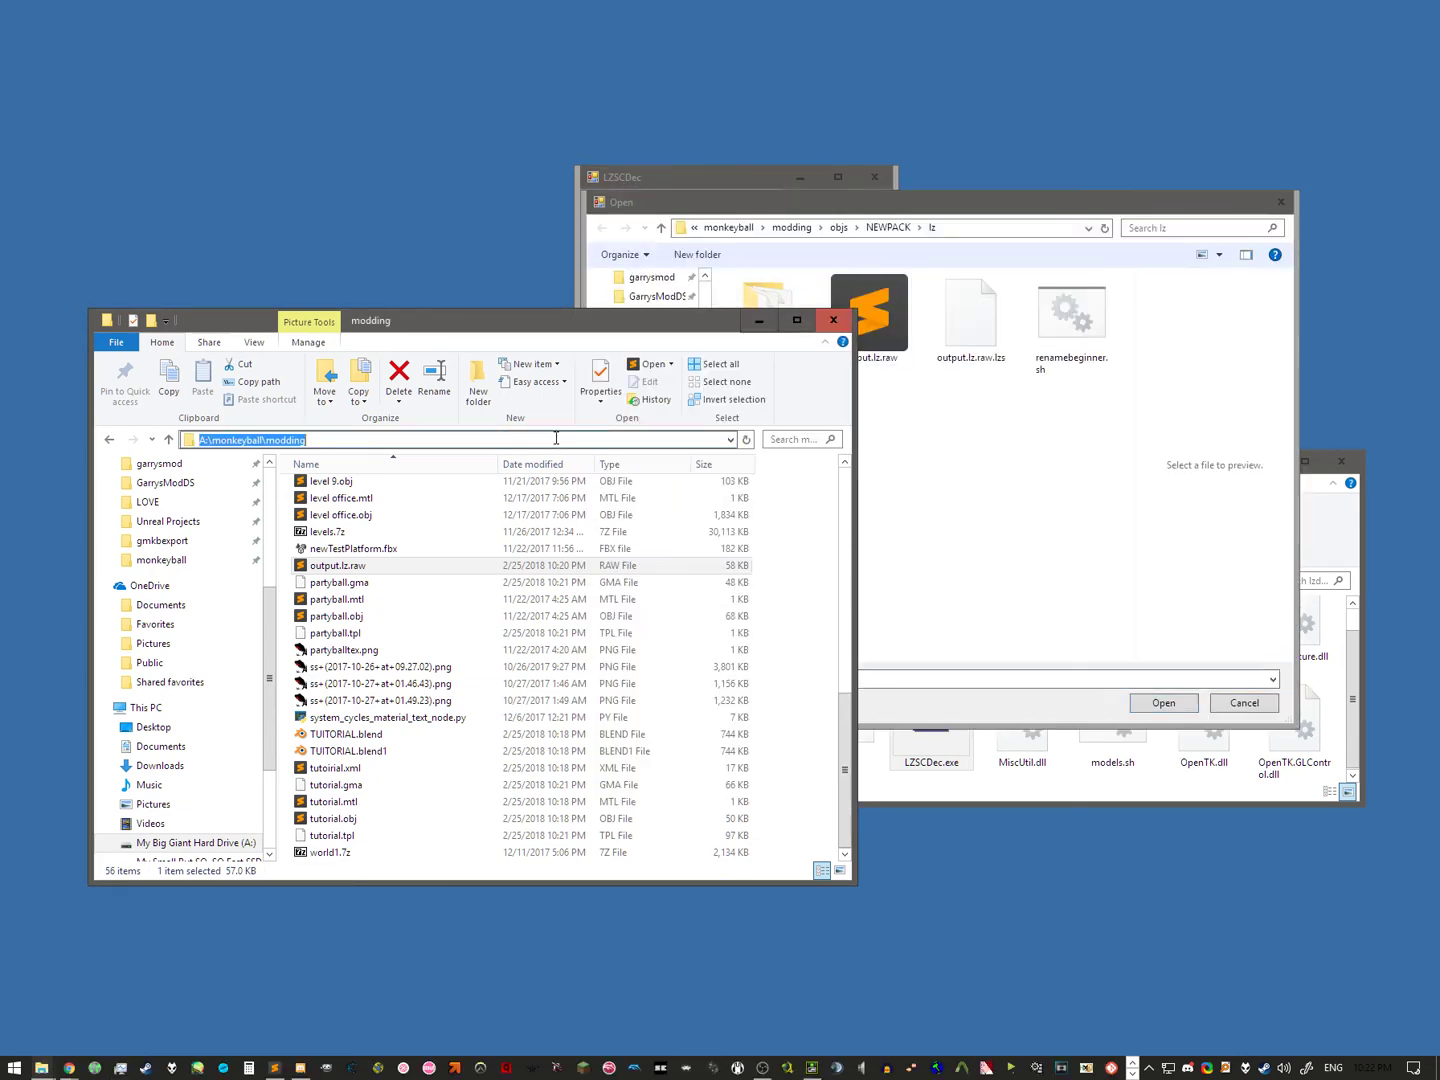
click(994, 228)
key(ctrl+v)
key(Return)
scroll(916, 450, down, 5)
drag(1128, 446, 1127, 585)
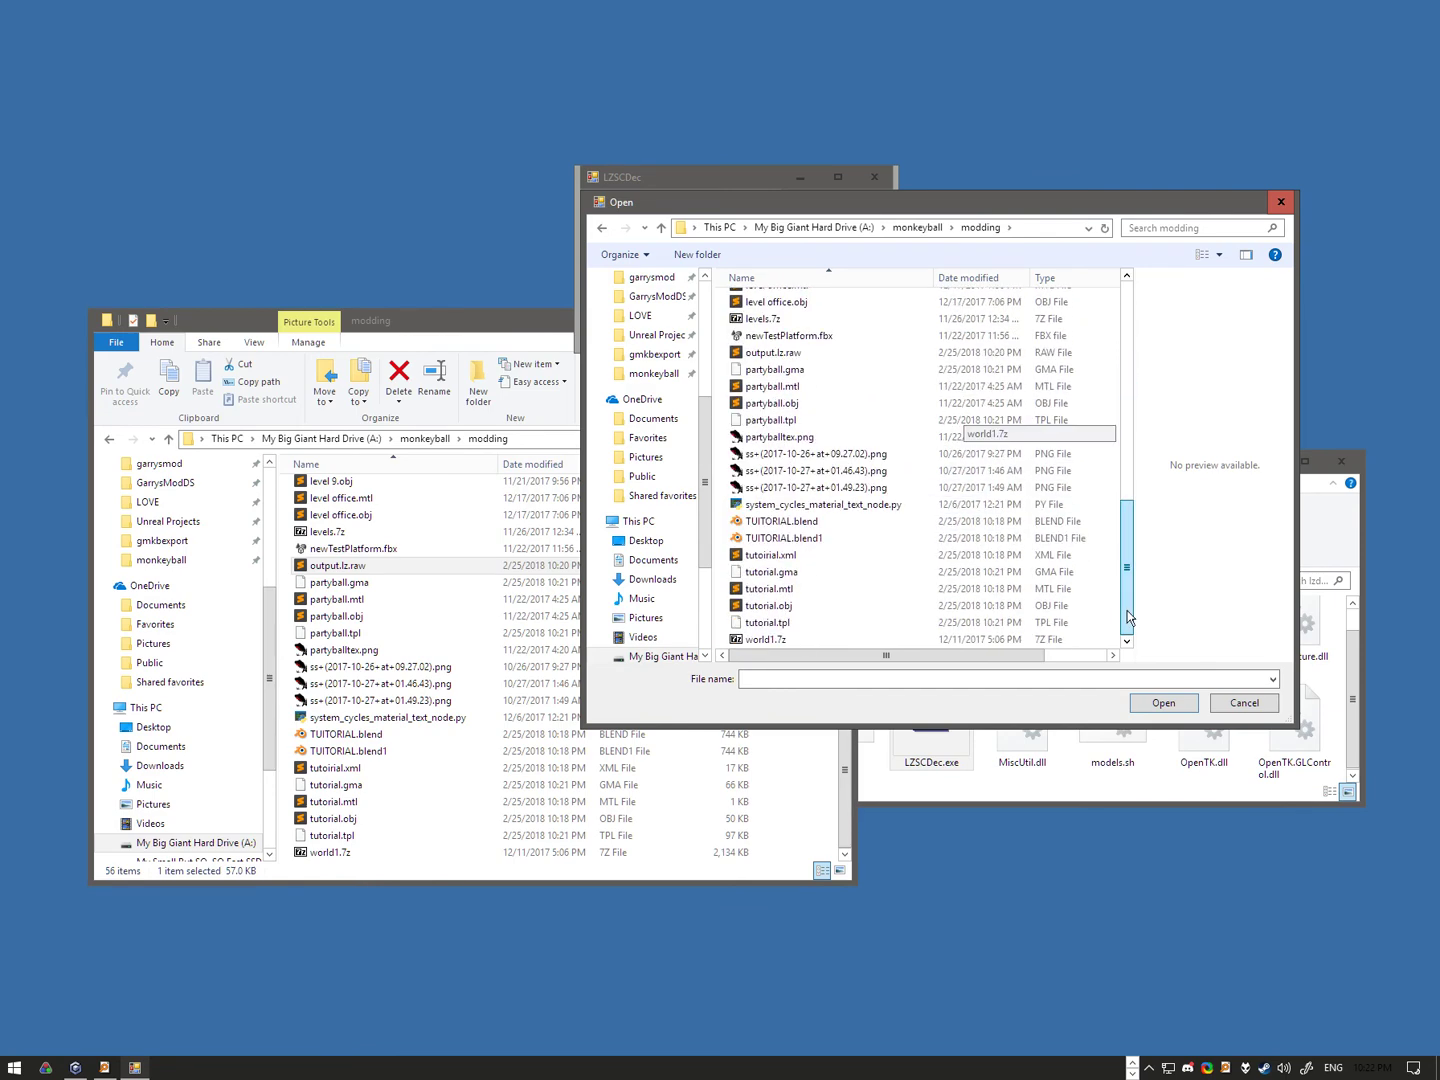
click(775, 353)
click(1163, 703)
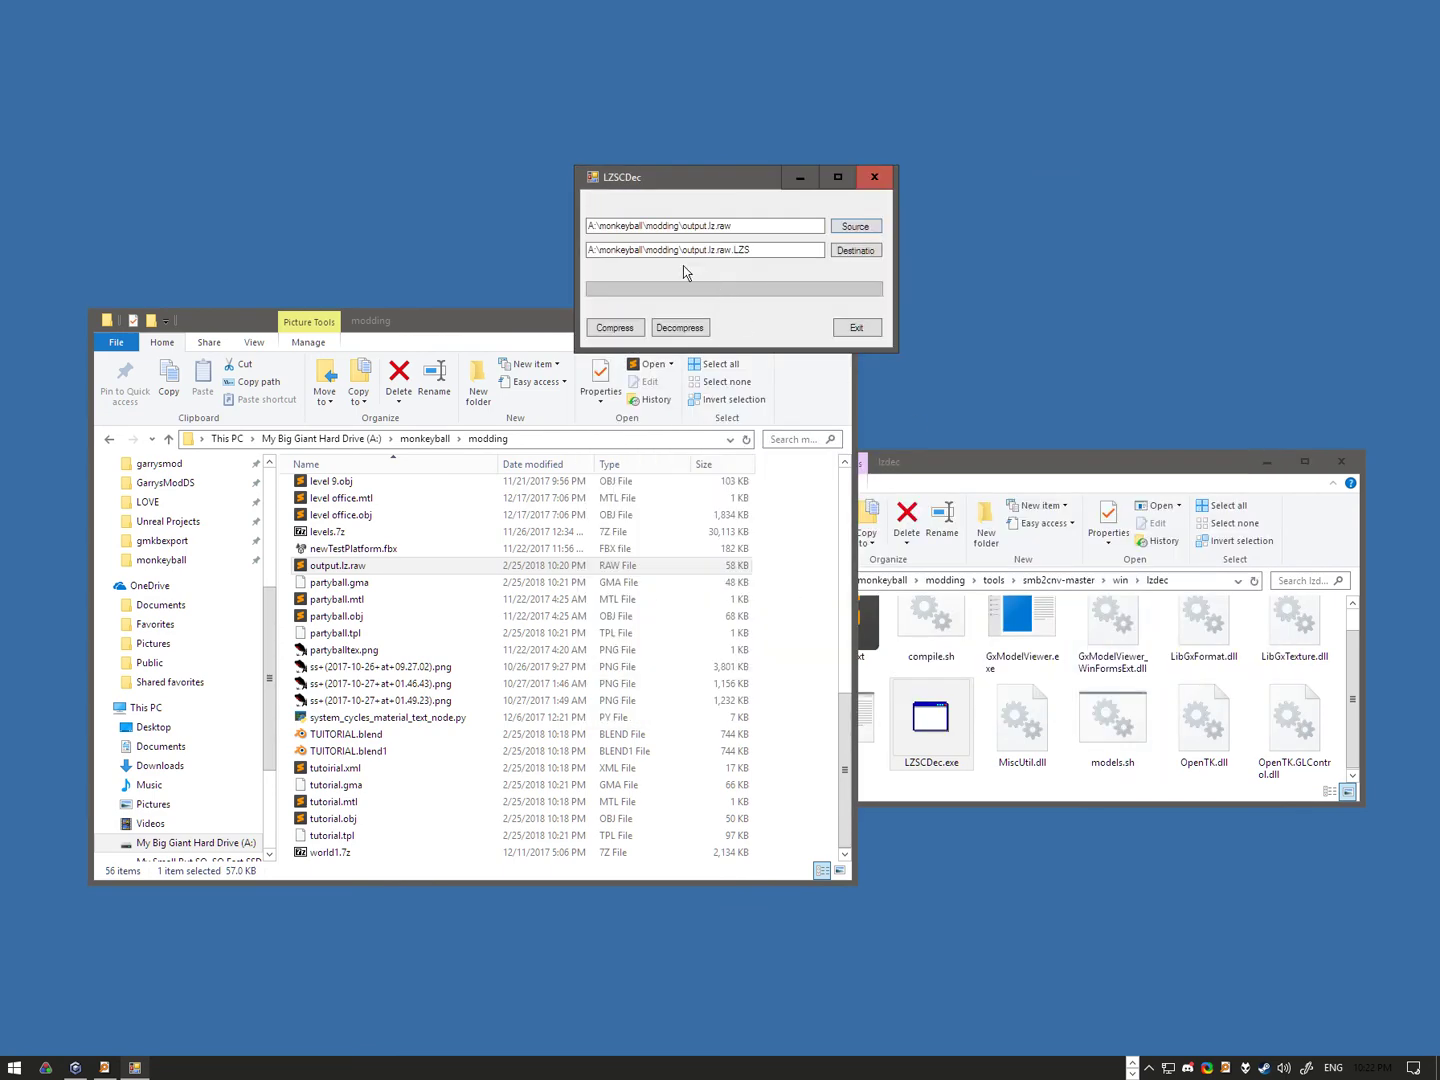
Step: Compress it into output.lz.raw.LZS and exit the compressor
click(618, 329)
click(849, 328)
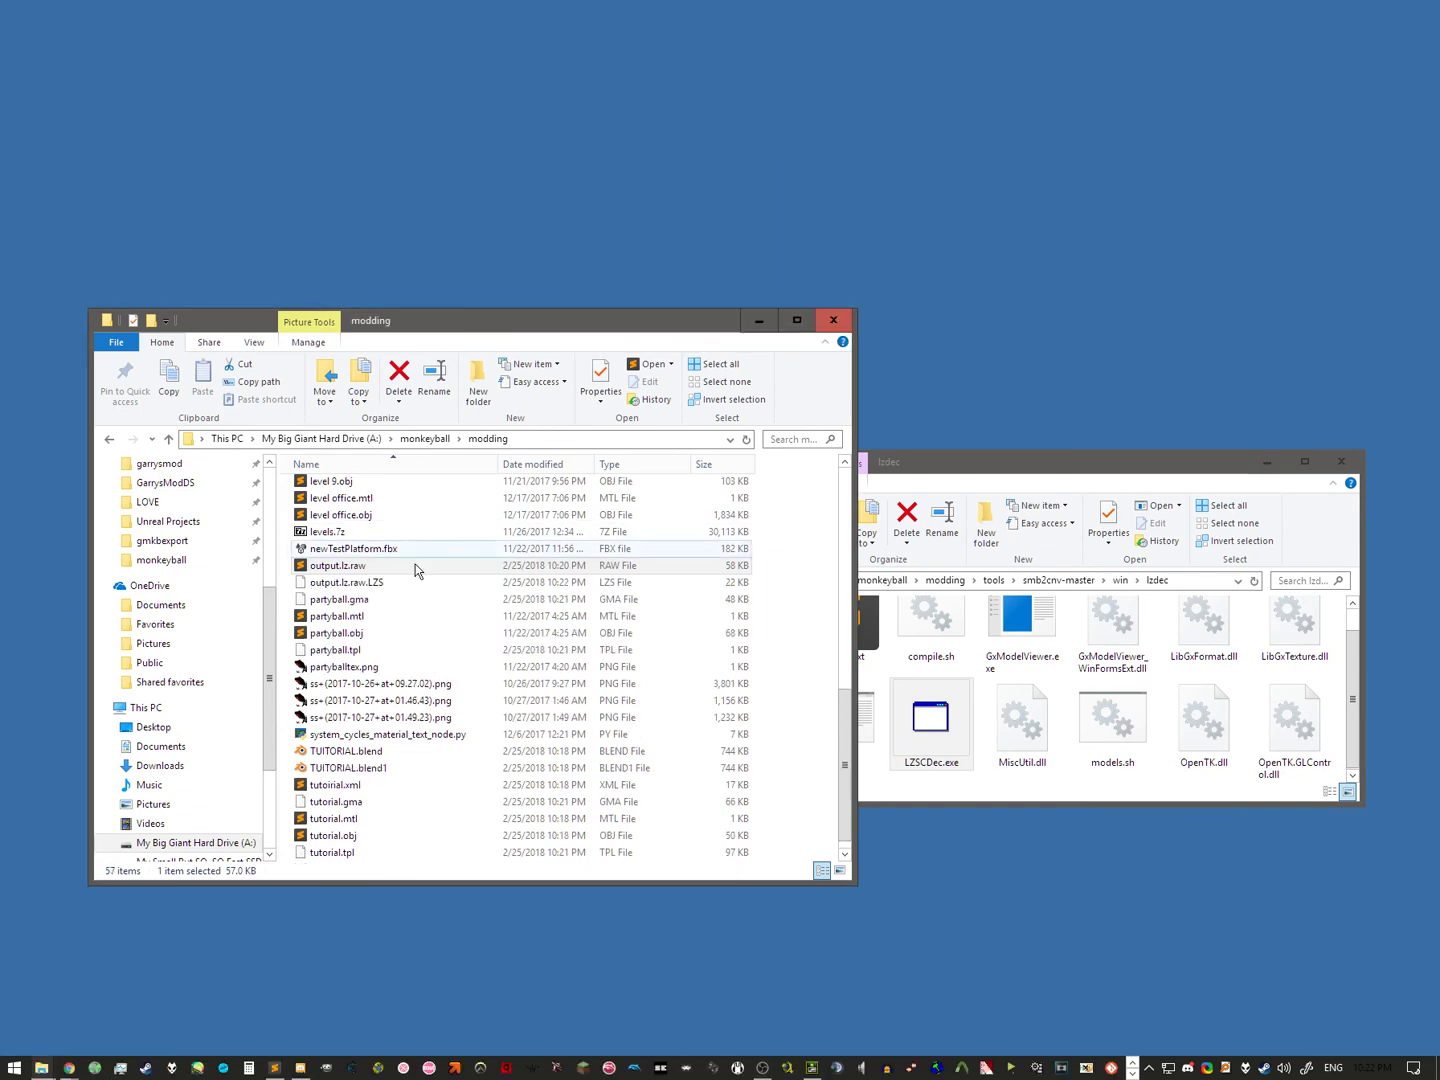
click(346, 582)
Step: Decompress output.lz.raw.LZS with LZSCDec into output.lz, then copy it with tutorial.gma and tutorial.tpl
drag(383, 588, 866, 728)
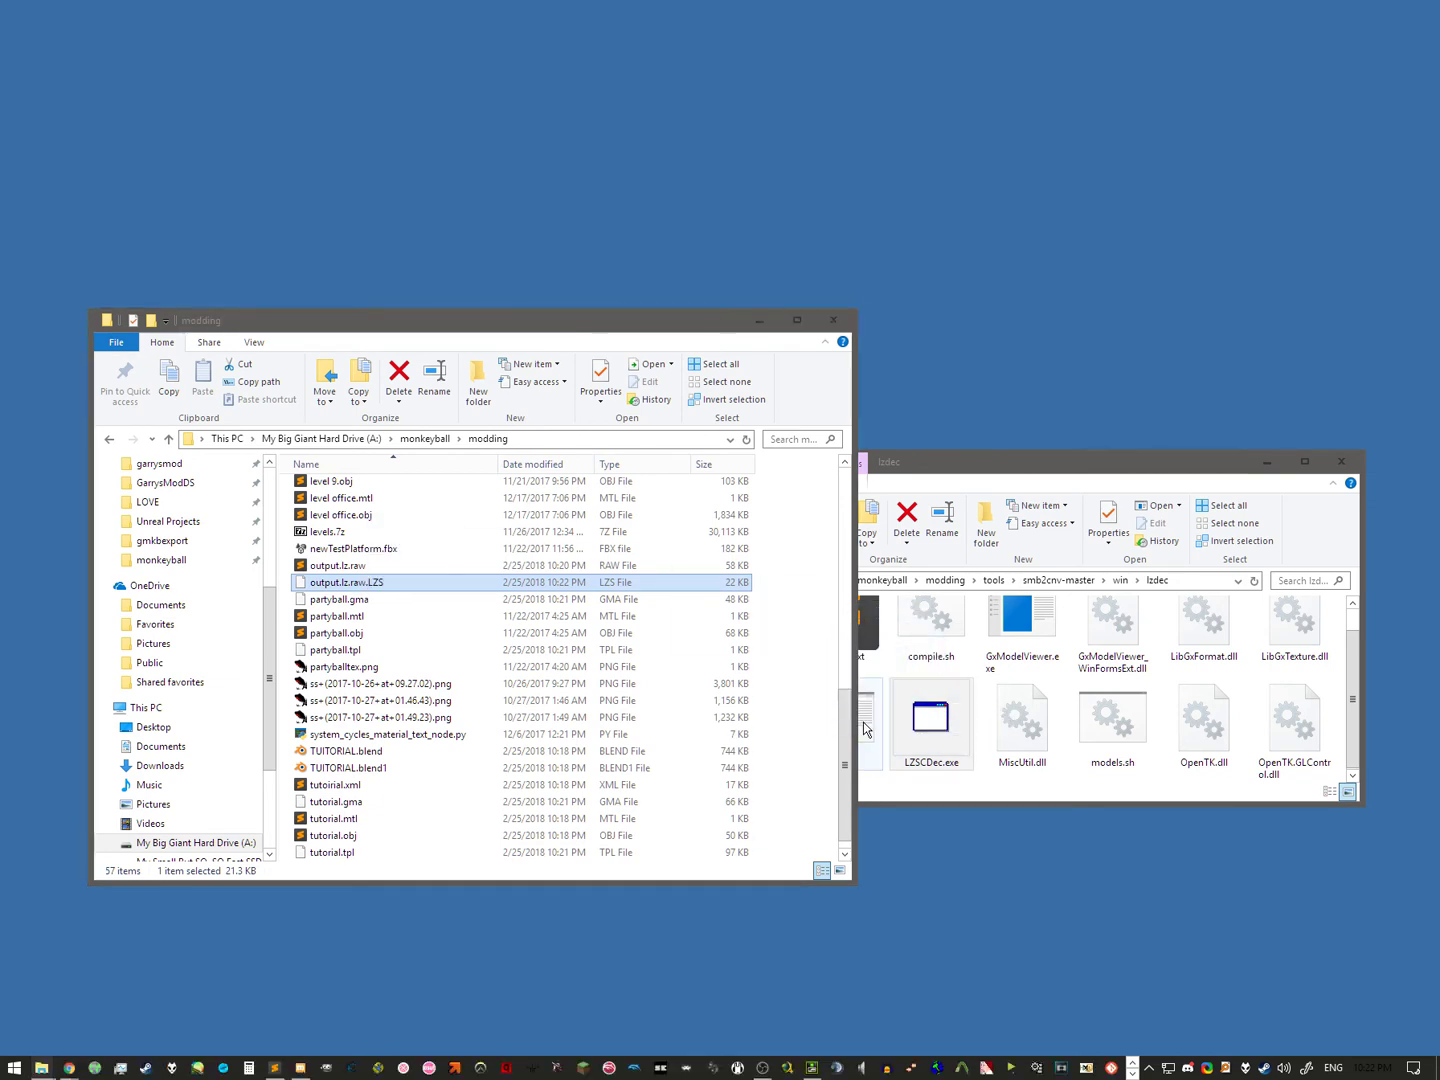
click(390, 566)
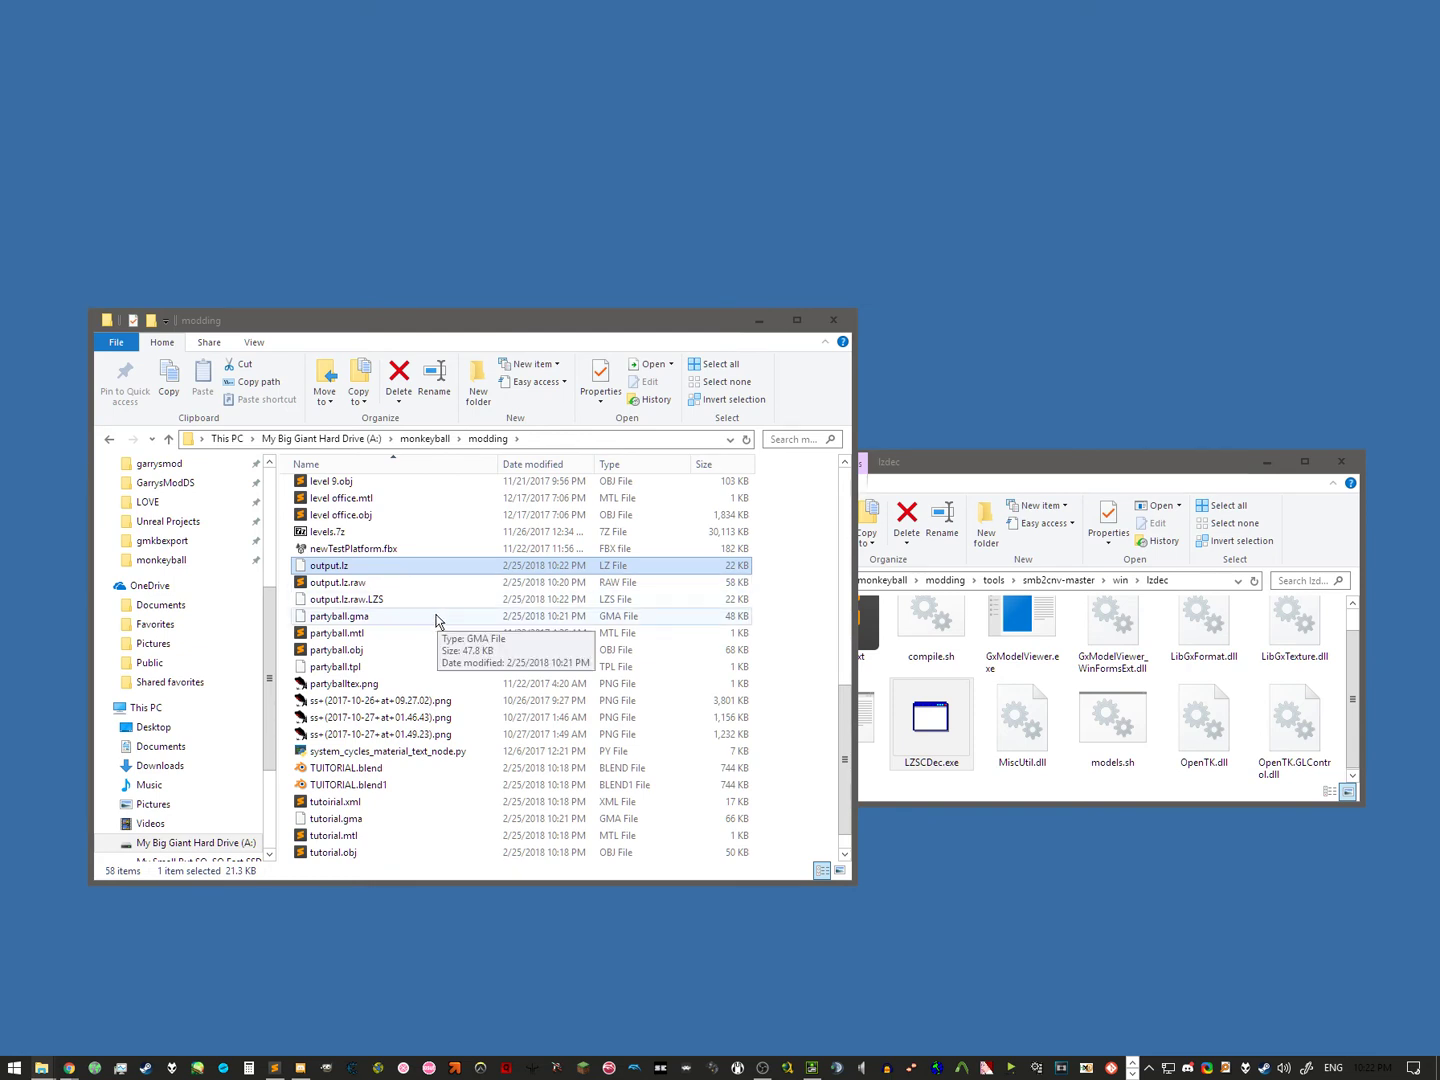
scroll(435, 621, down, 1)
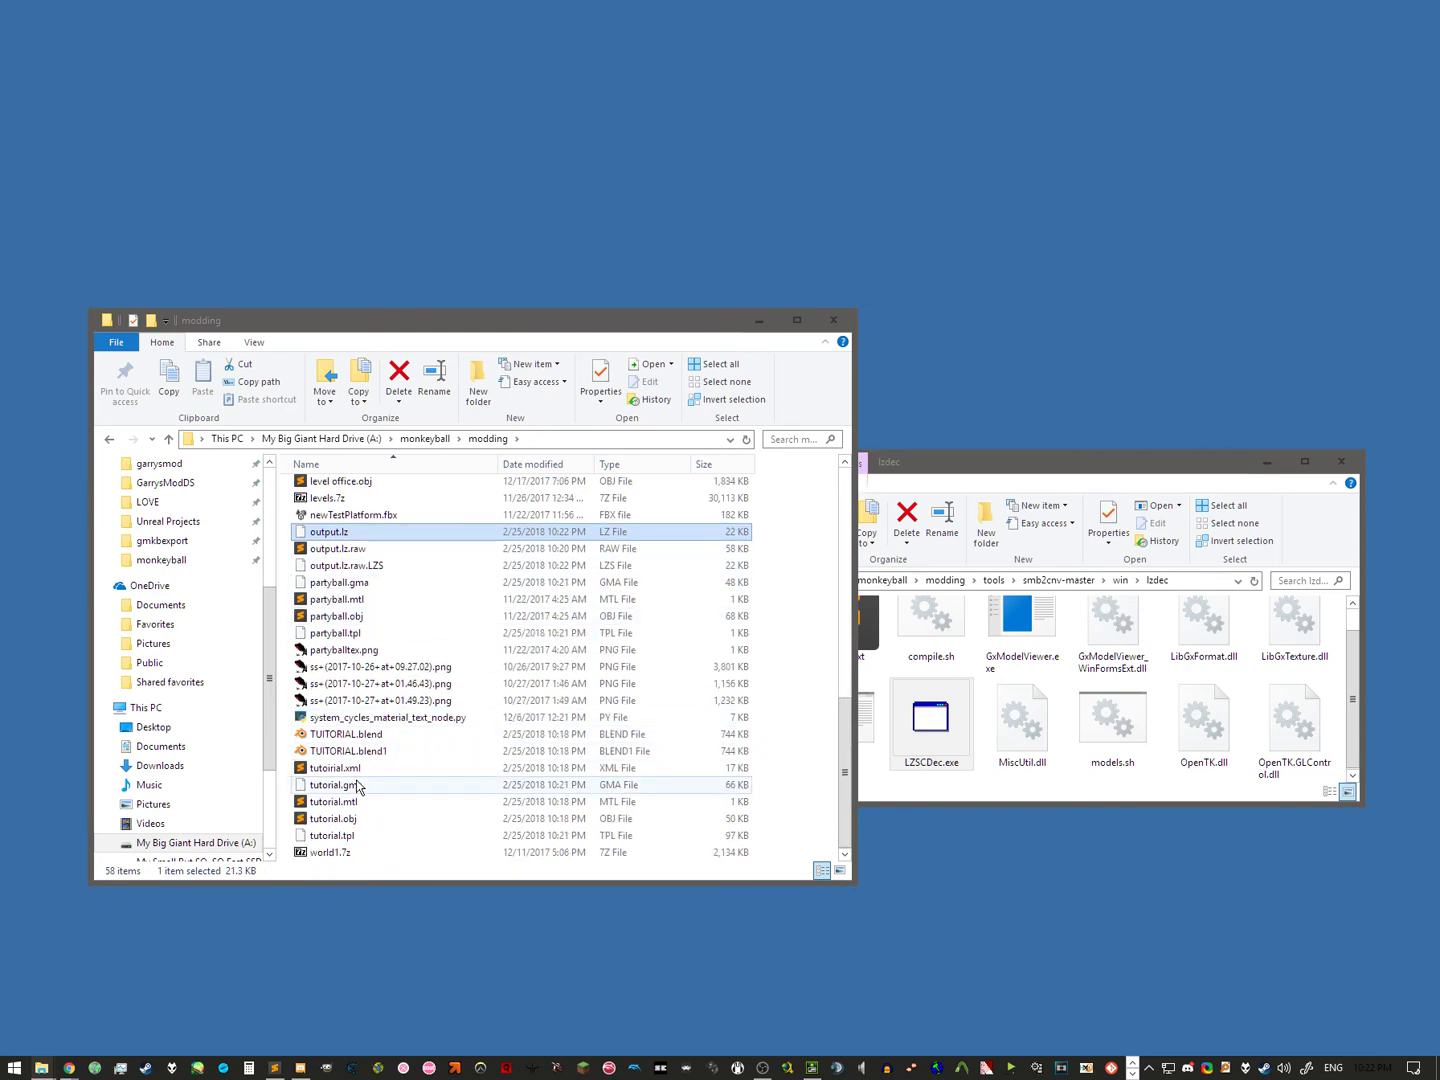
ctrl+click(356, 786)
ctrl+click(350, 837)
key(ctrl+c)
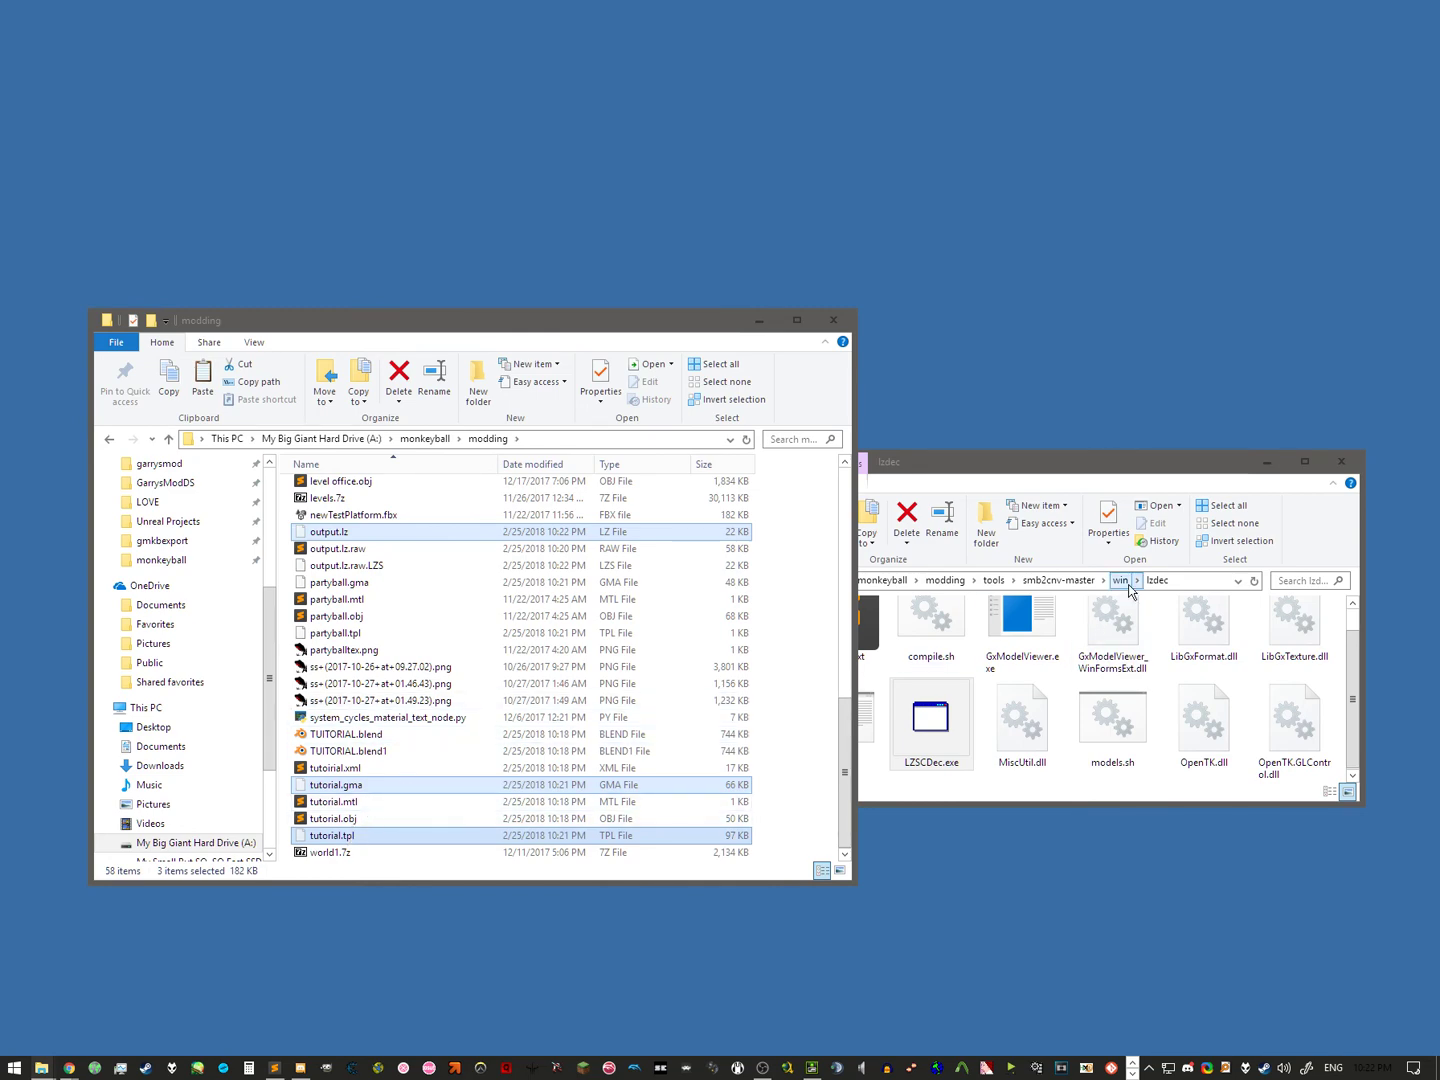
Step: Create a new folder named 'a' inside modding and paste the three stage files into it
scroll(583, 592, up, 12)
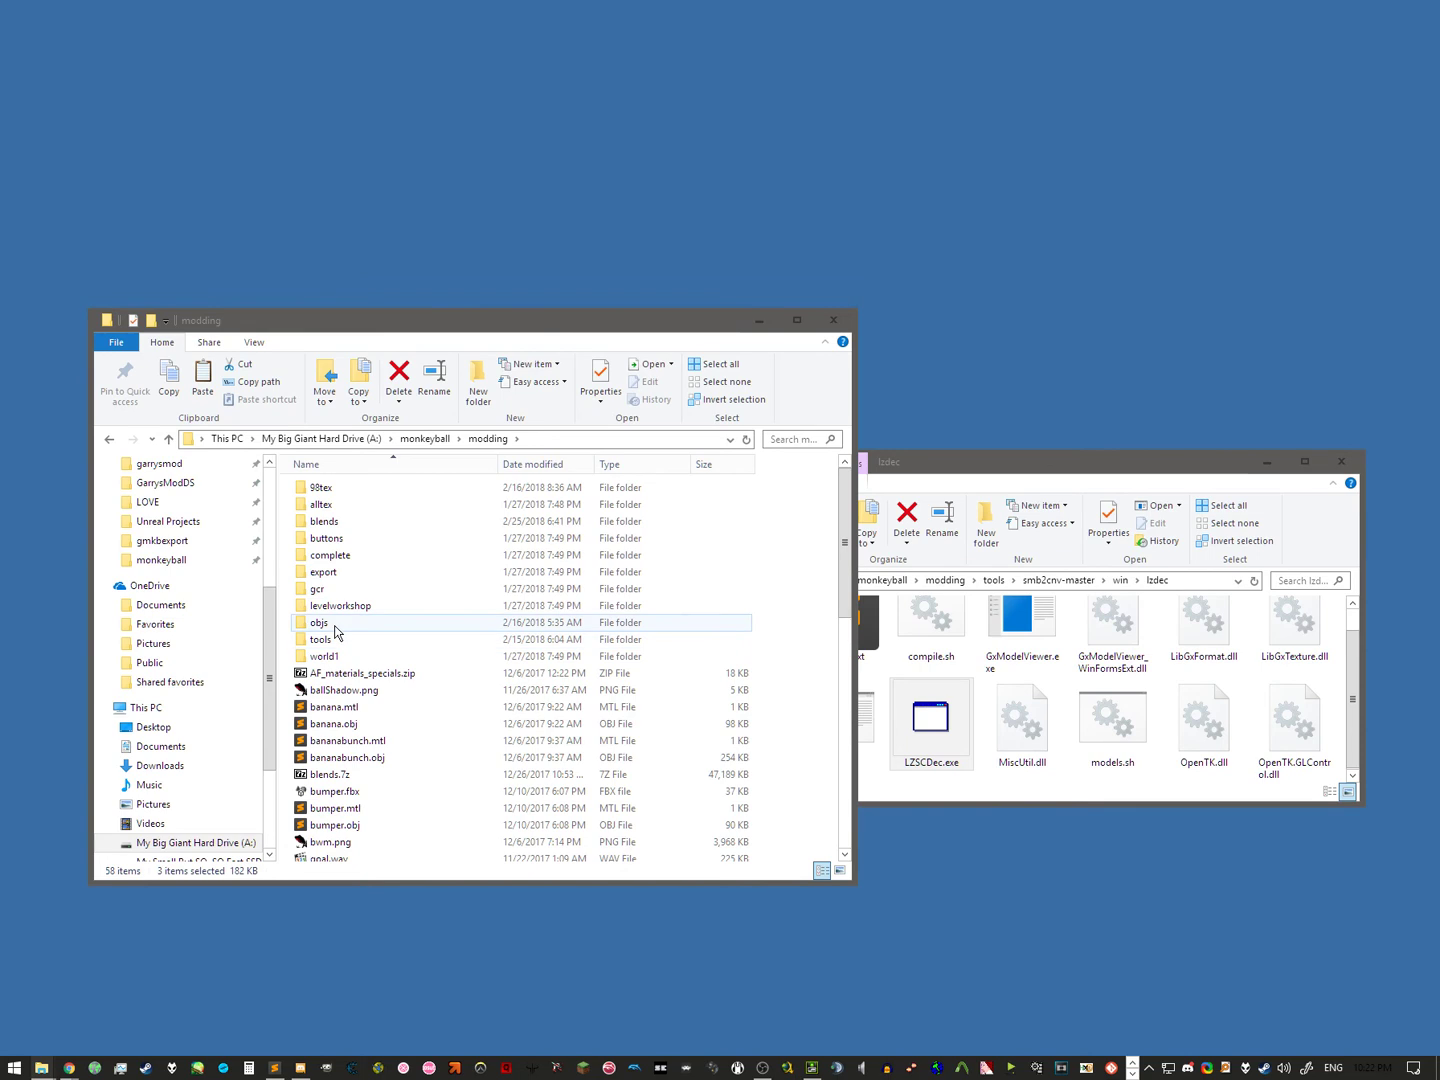
right_click(816, 644)
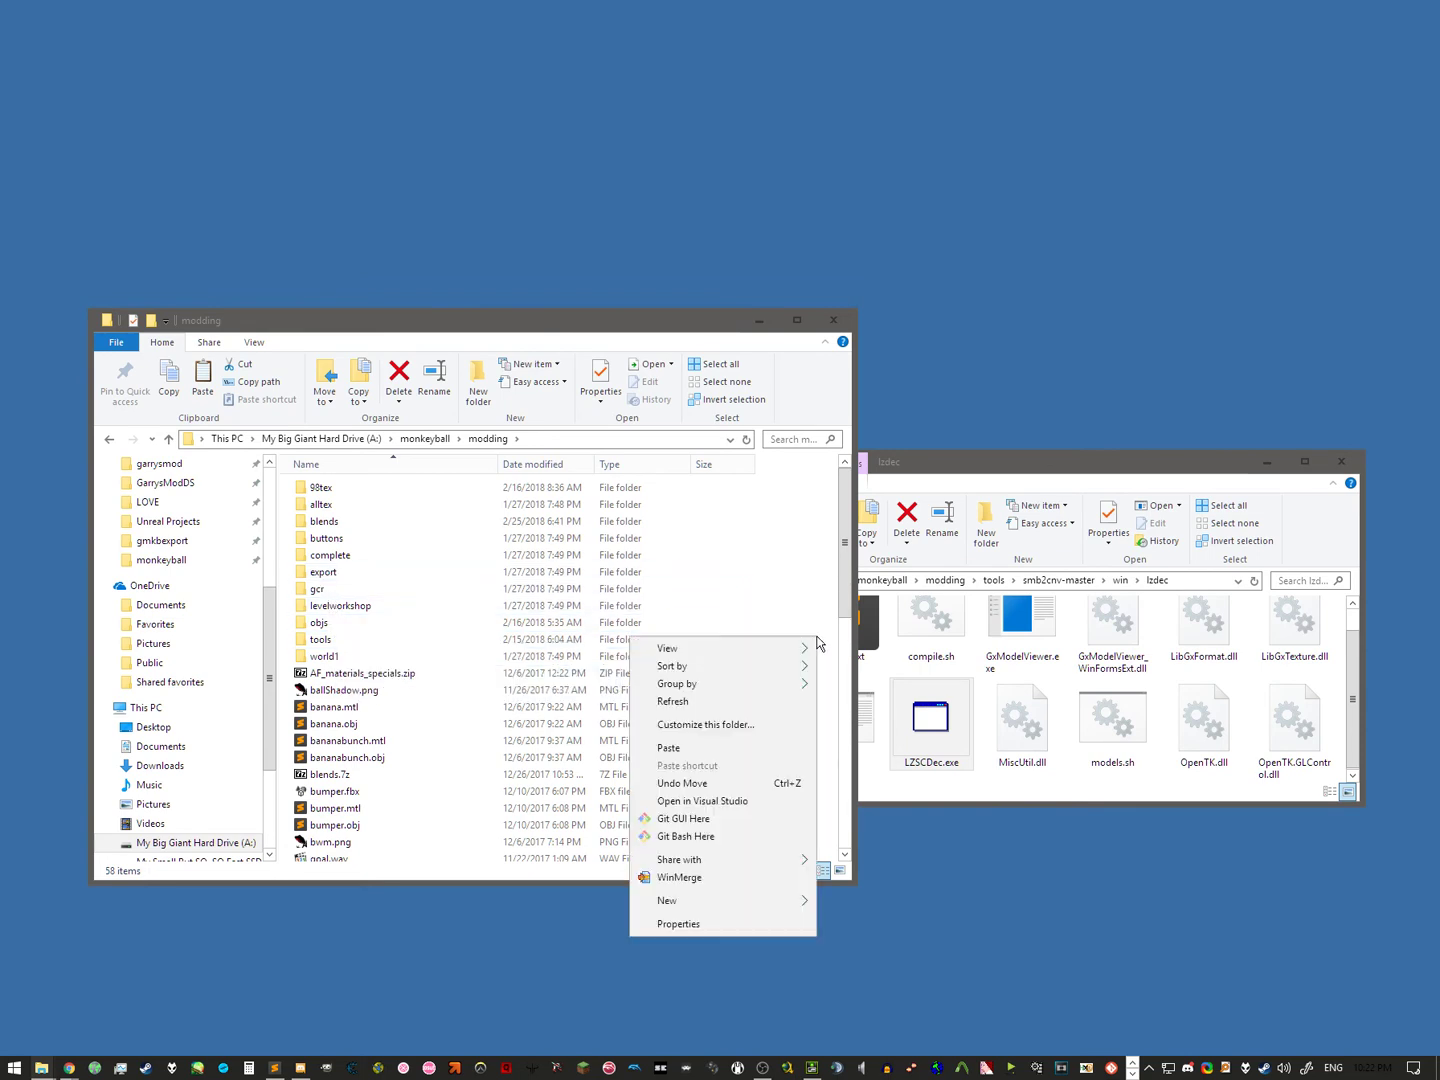
mouse_move(678, 903)
click(589, 898)
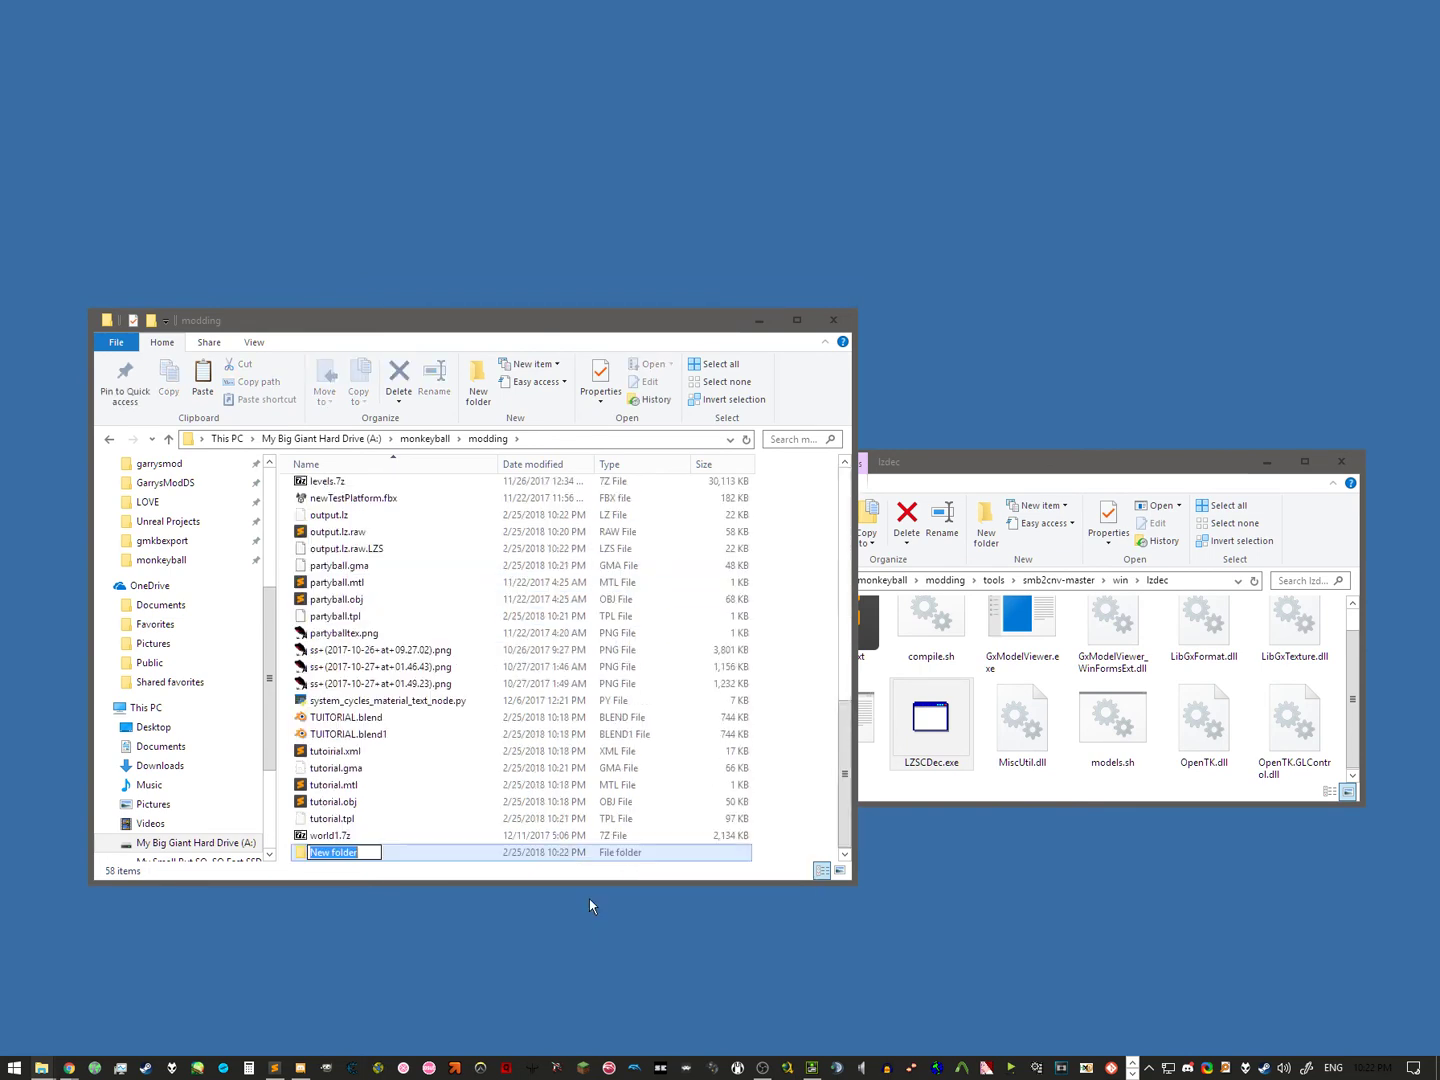
text(a)
key(Return)
key(Return)
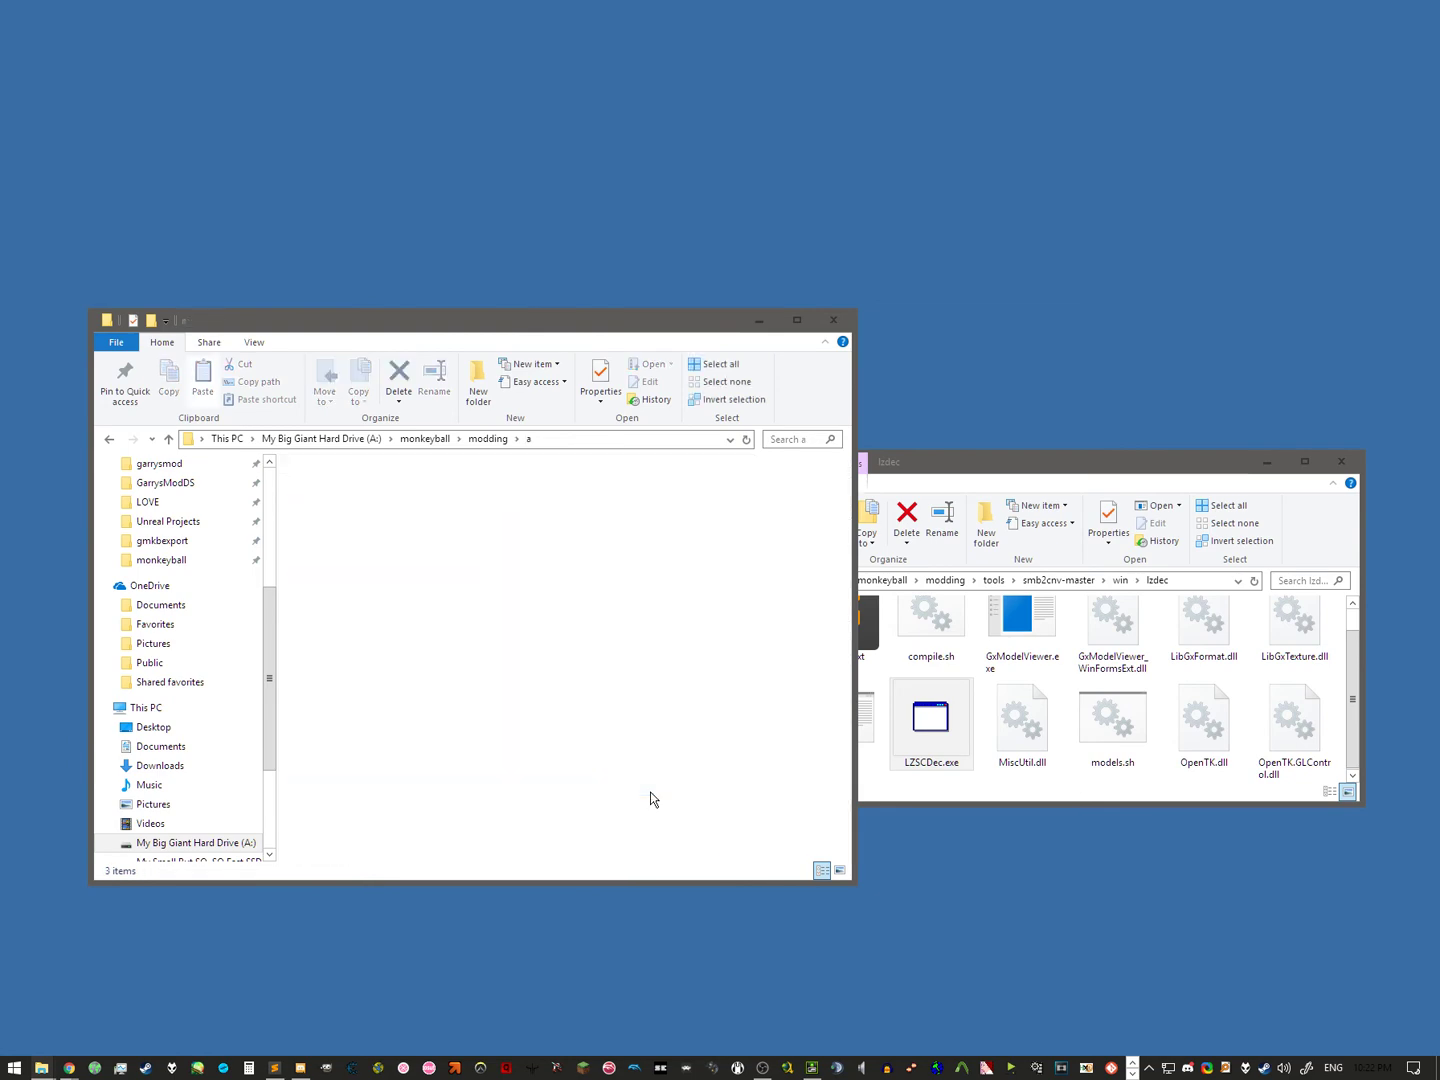
key(ctrl+v)
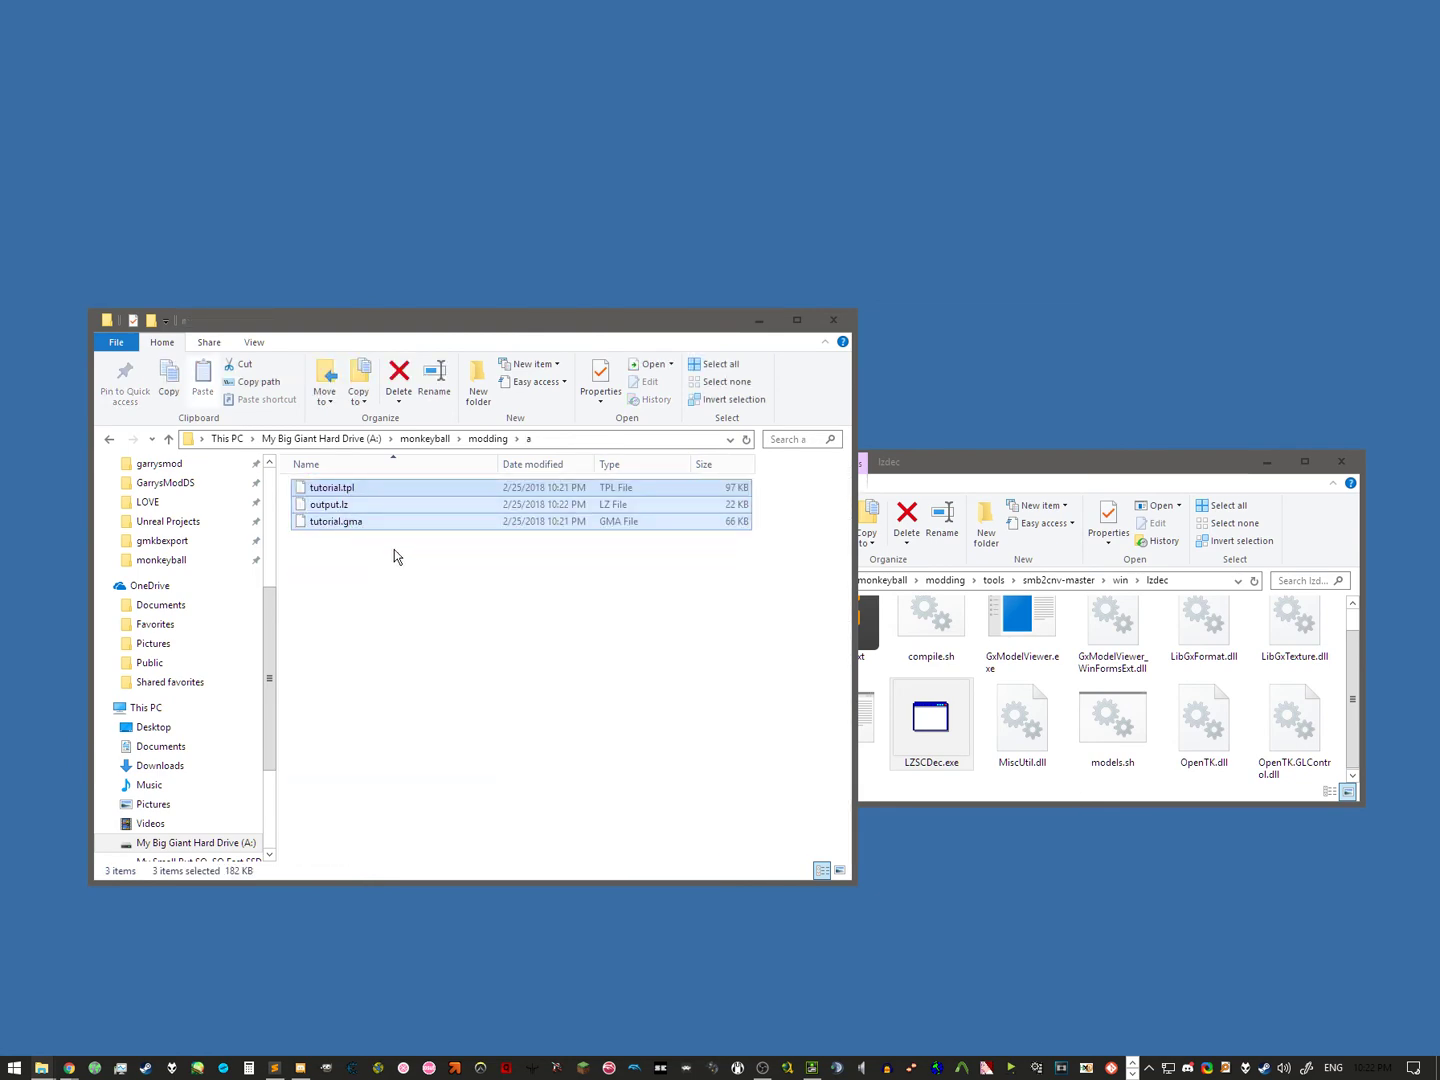
Step: In Sublime Text, read renamebeginner.sh's mv commands for the st###.gma, st###.tpl and STAGE###.lz naming
click(275, 1067)
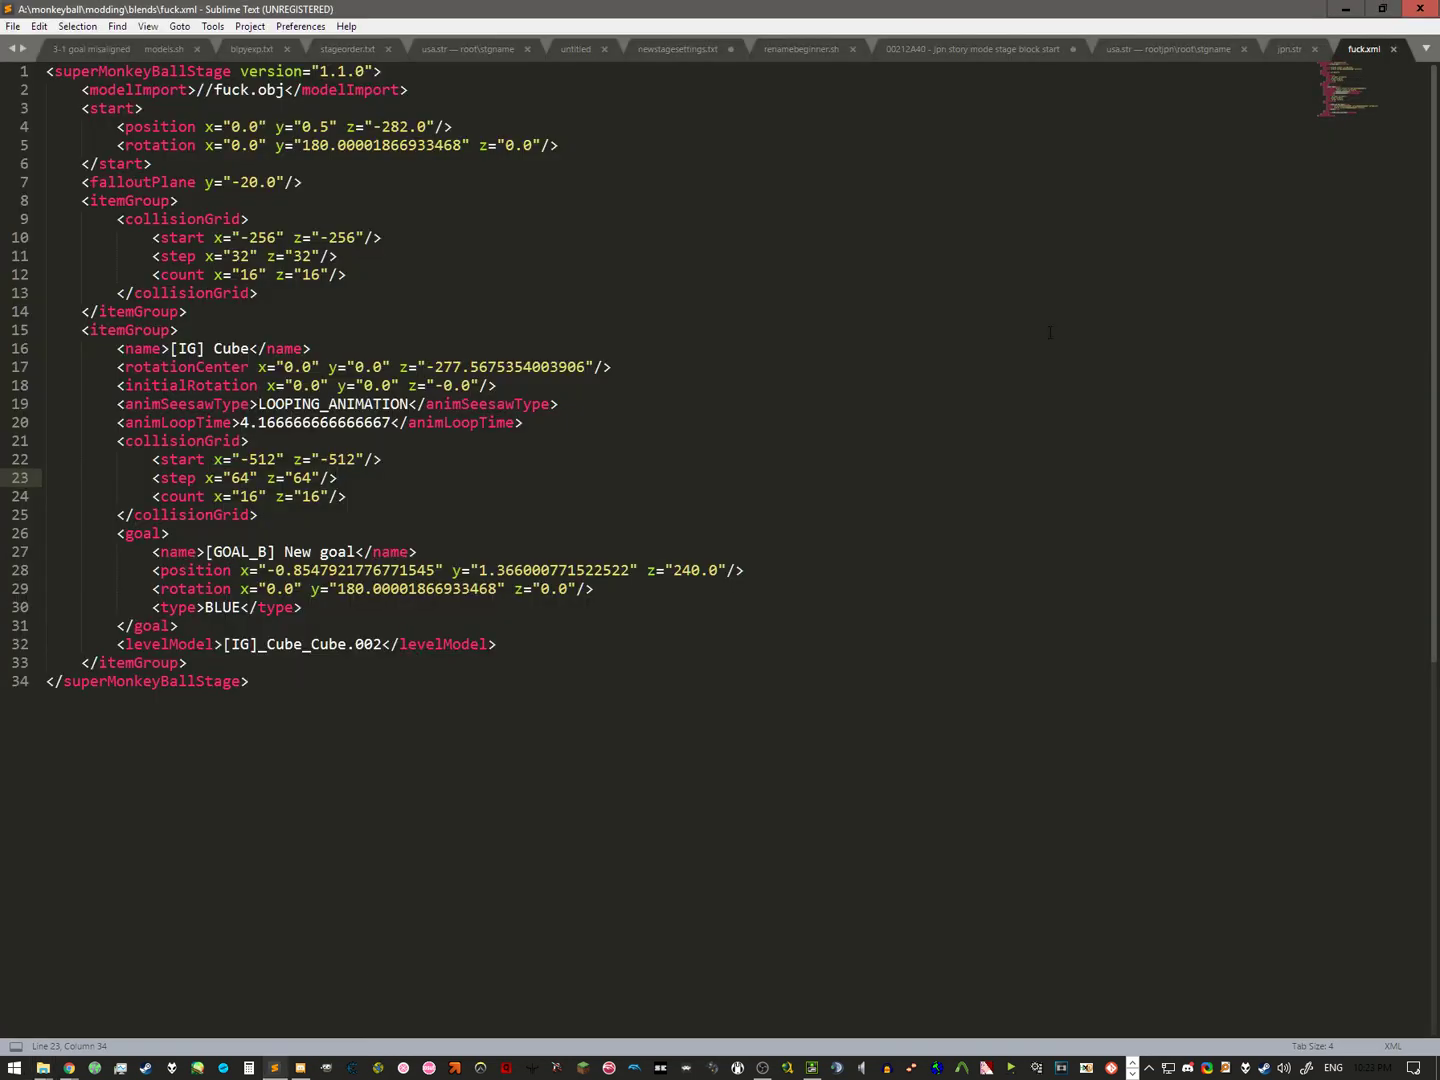
click(787, 52)
mouse_move(1369, 128)
mouse_down()
mouse_move(1368, 103)
mouse_move(1365, 161)
mouse_up()
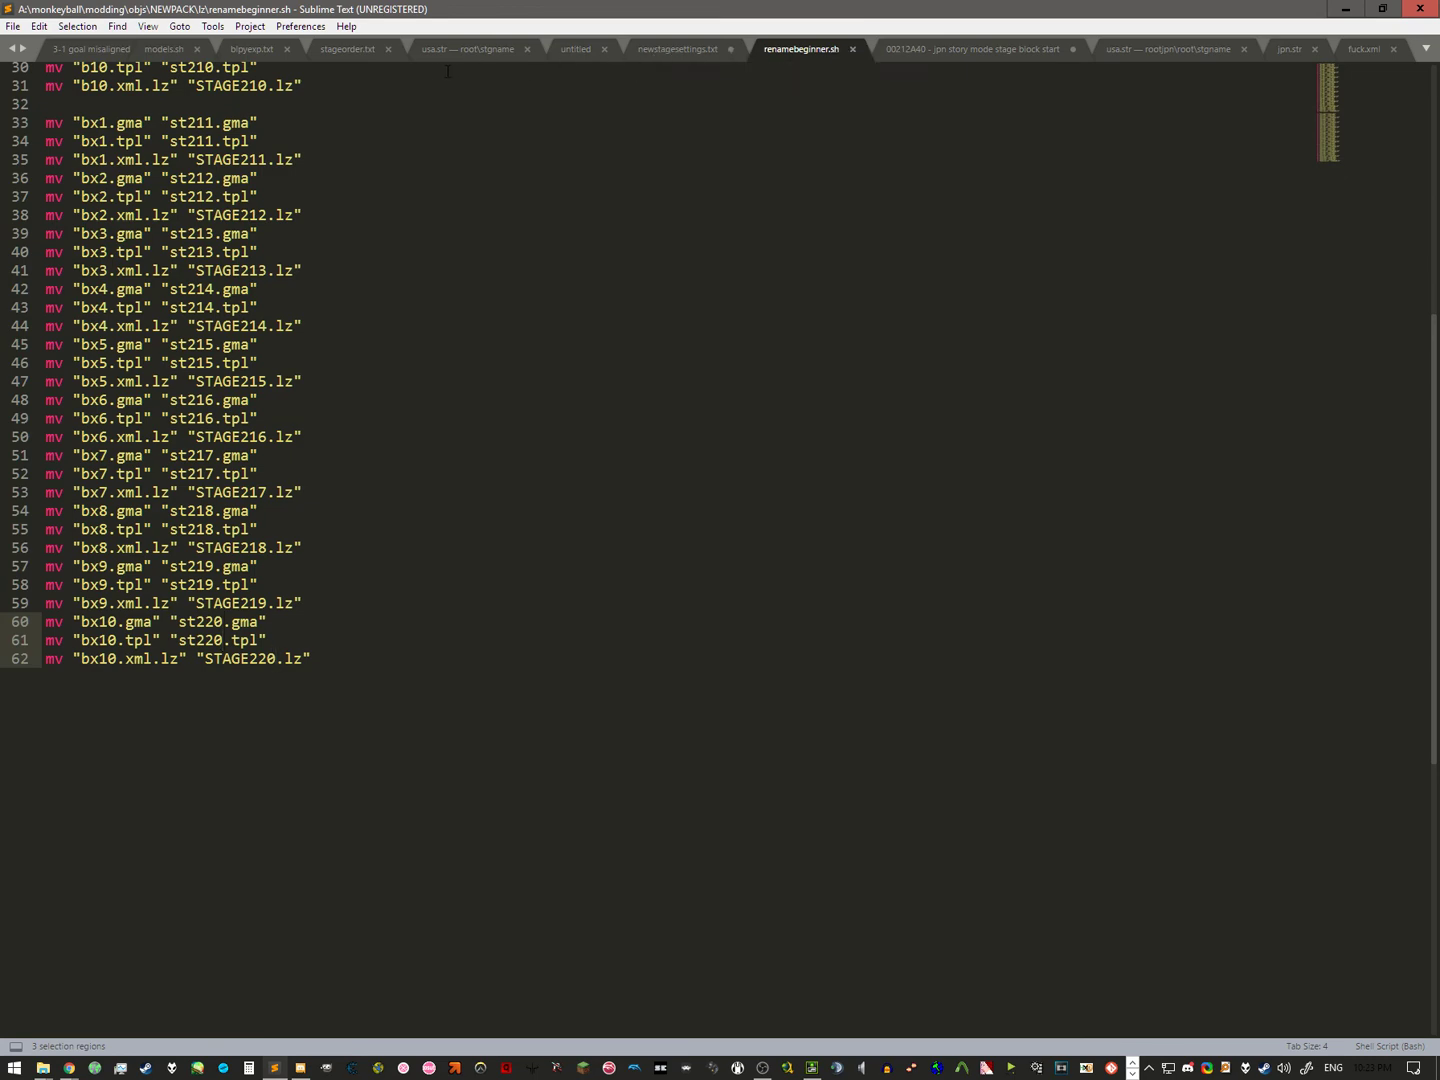
scroll(1373, 127, up, 10)
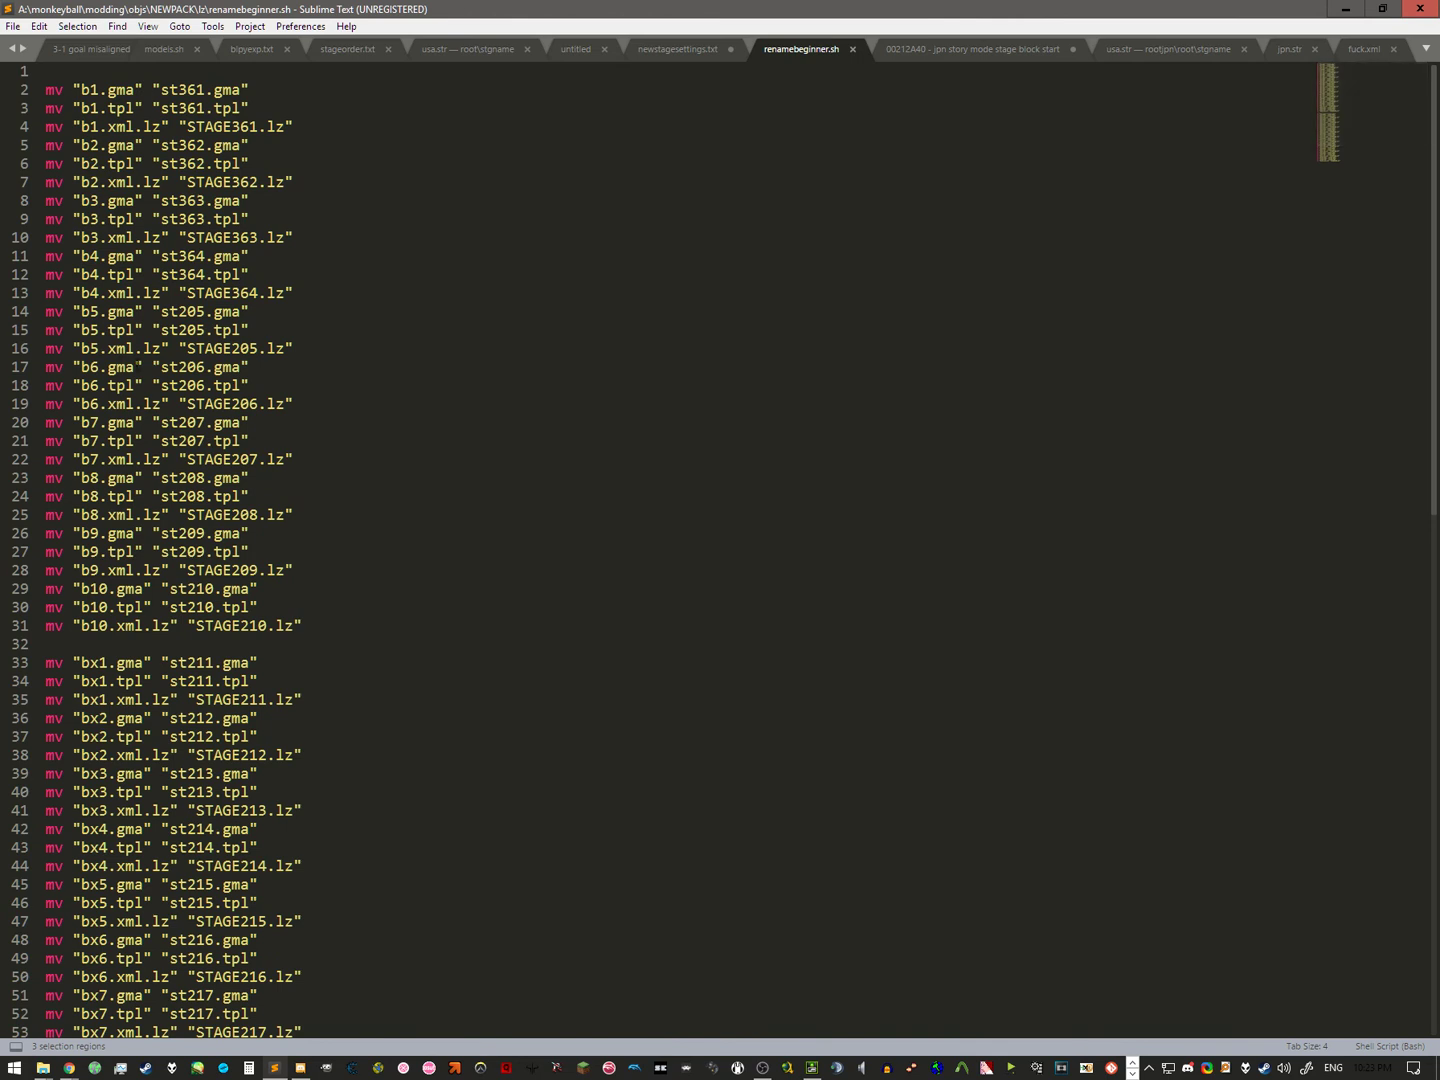
click(193, 126)
Step: Rename tutorial.tpl and tutorial.gma in folder a to st001.tpl and st001.gma
click(1344, 10)
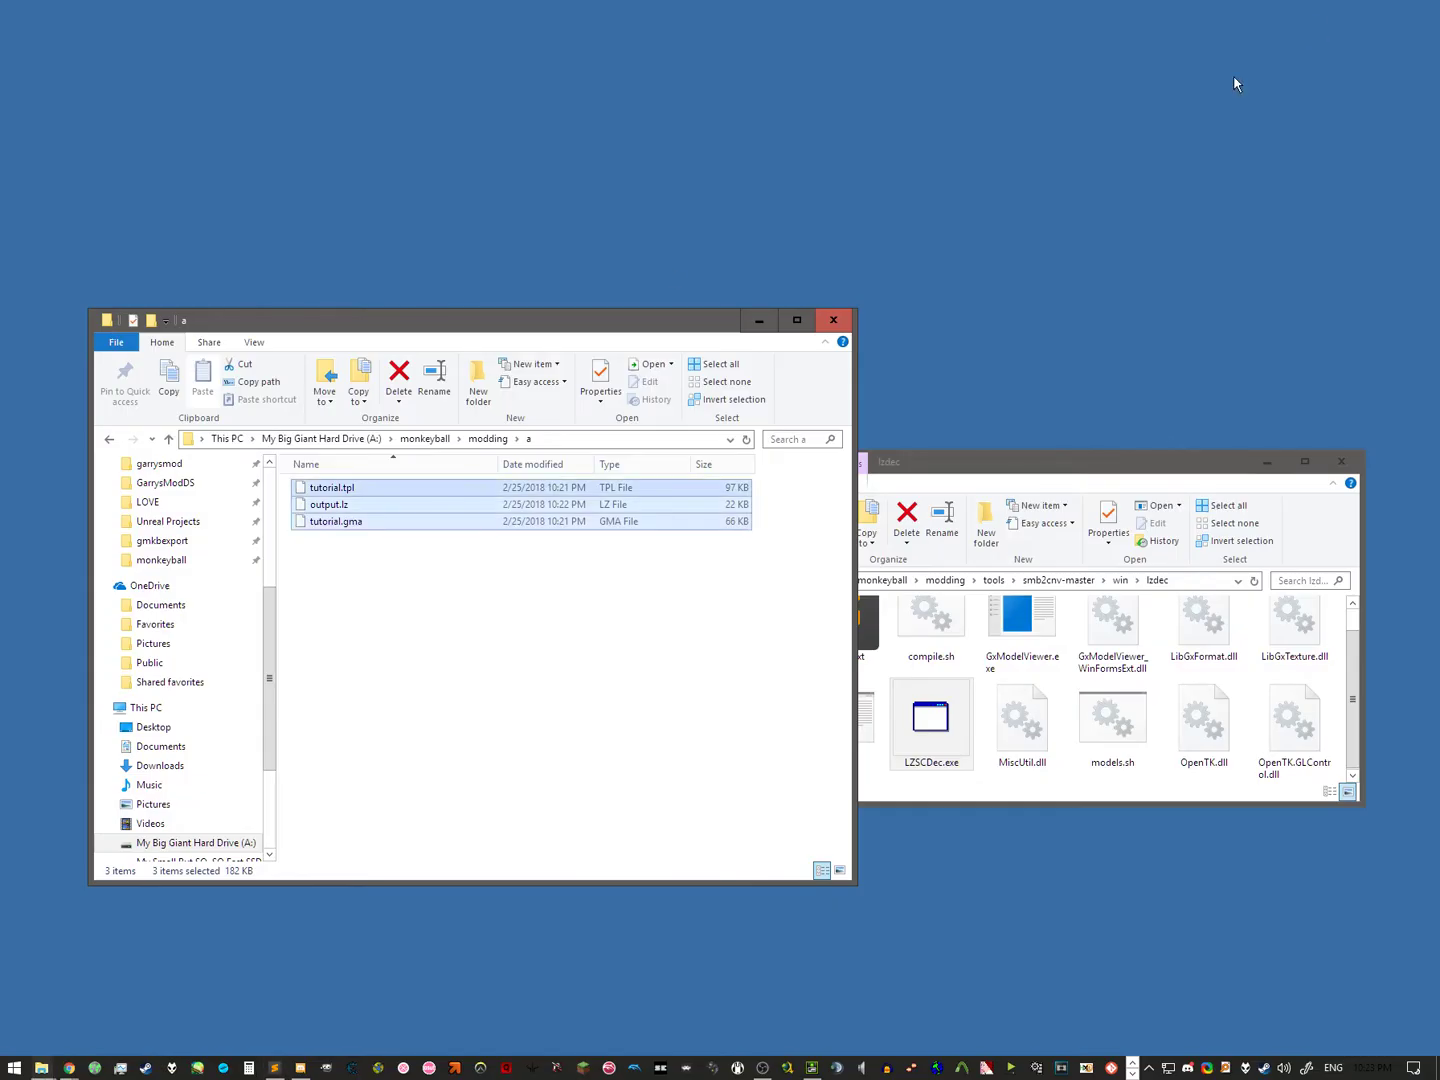
click(365, 620)
click(343, 489)
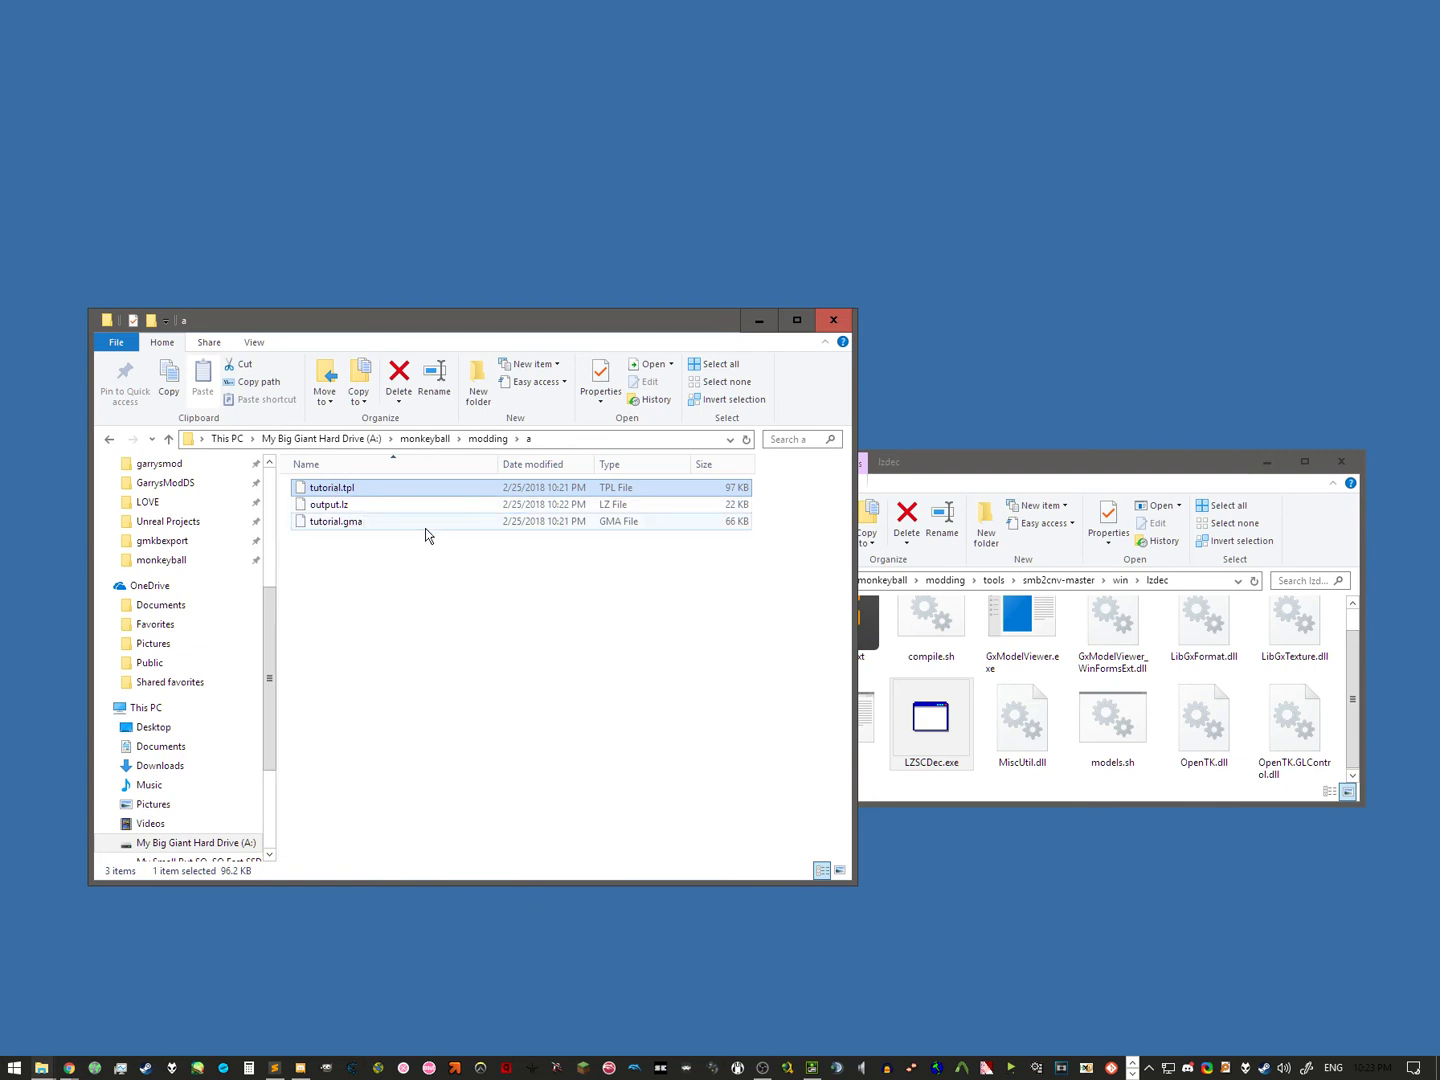
key(F2)
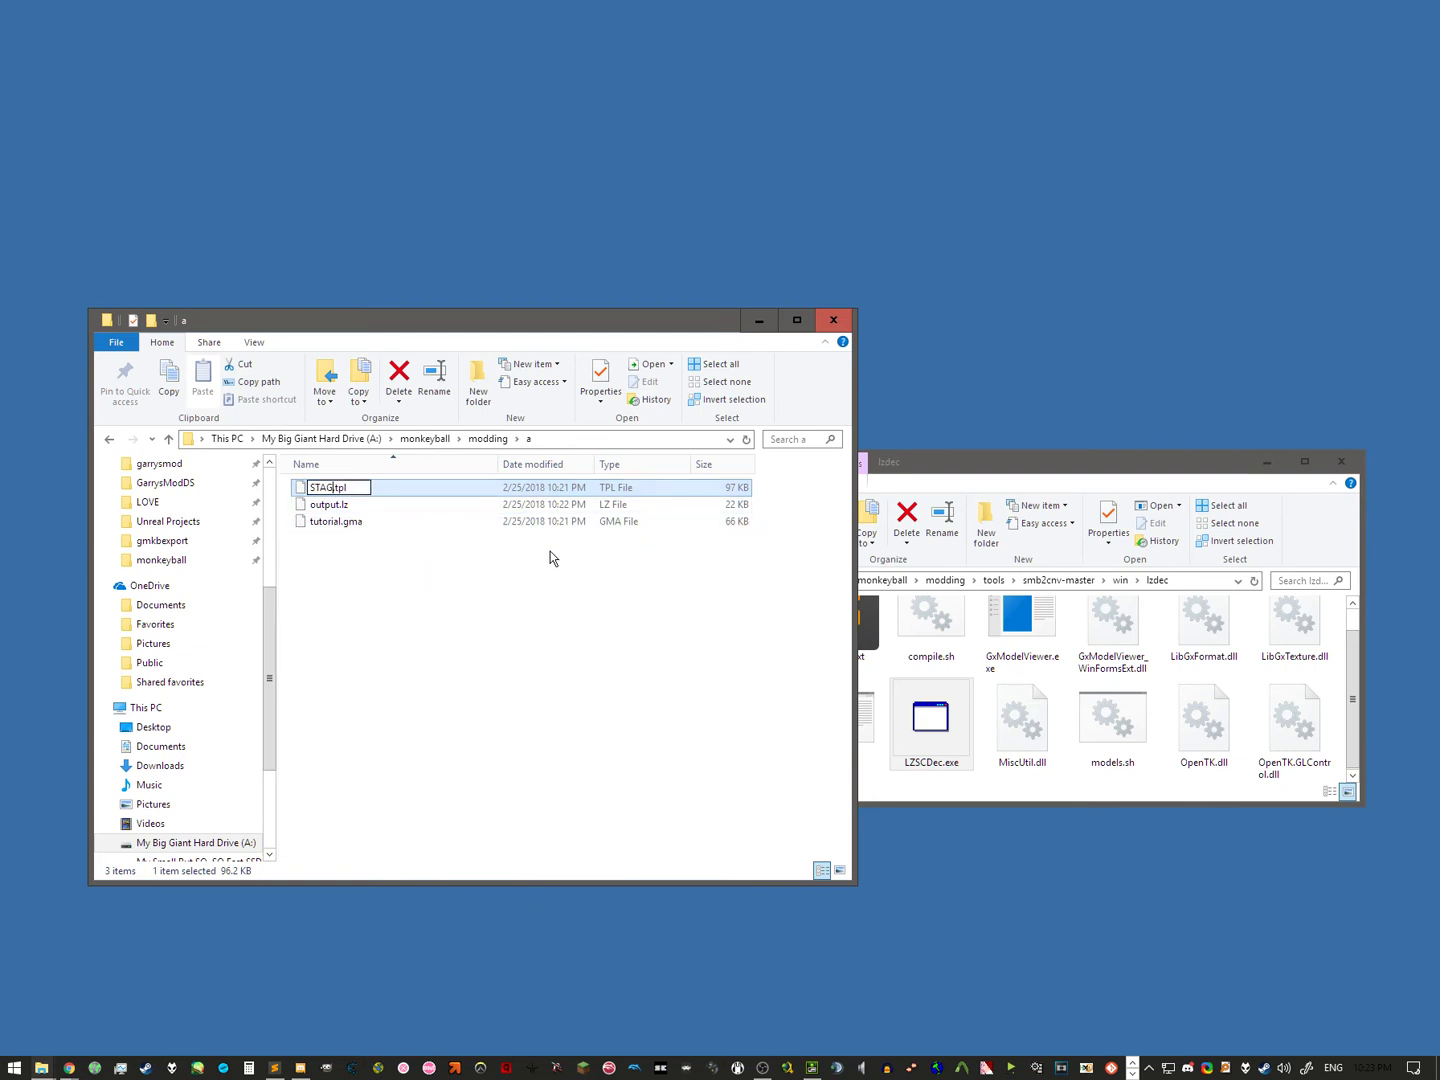
key(BackSpace)
key(BackSpace)
key(BackSpace)
key(BackSpace)
text(st001)
key(Return)
key(Down)
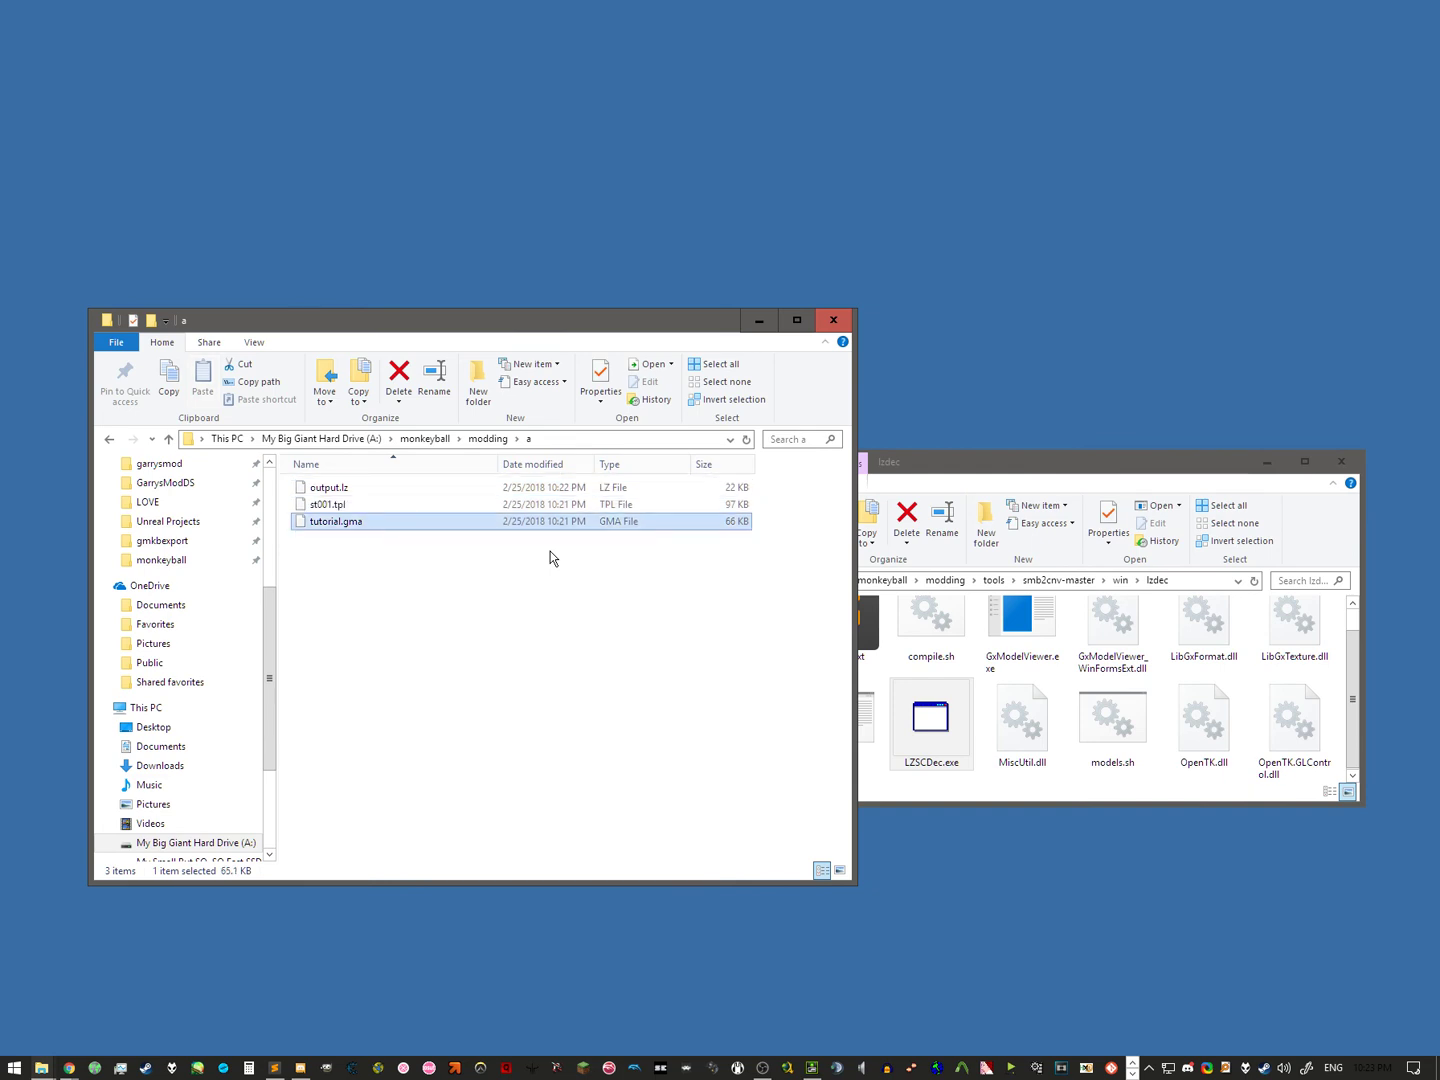
key(F2)
text(st0001)
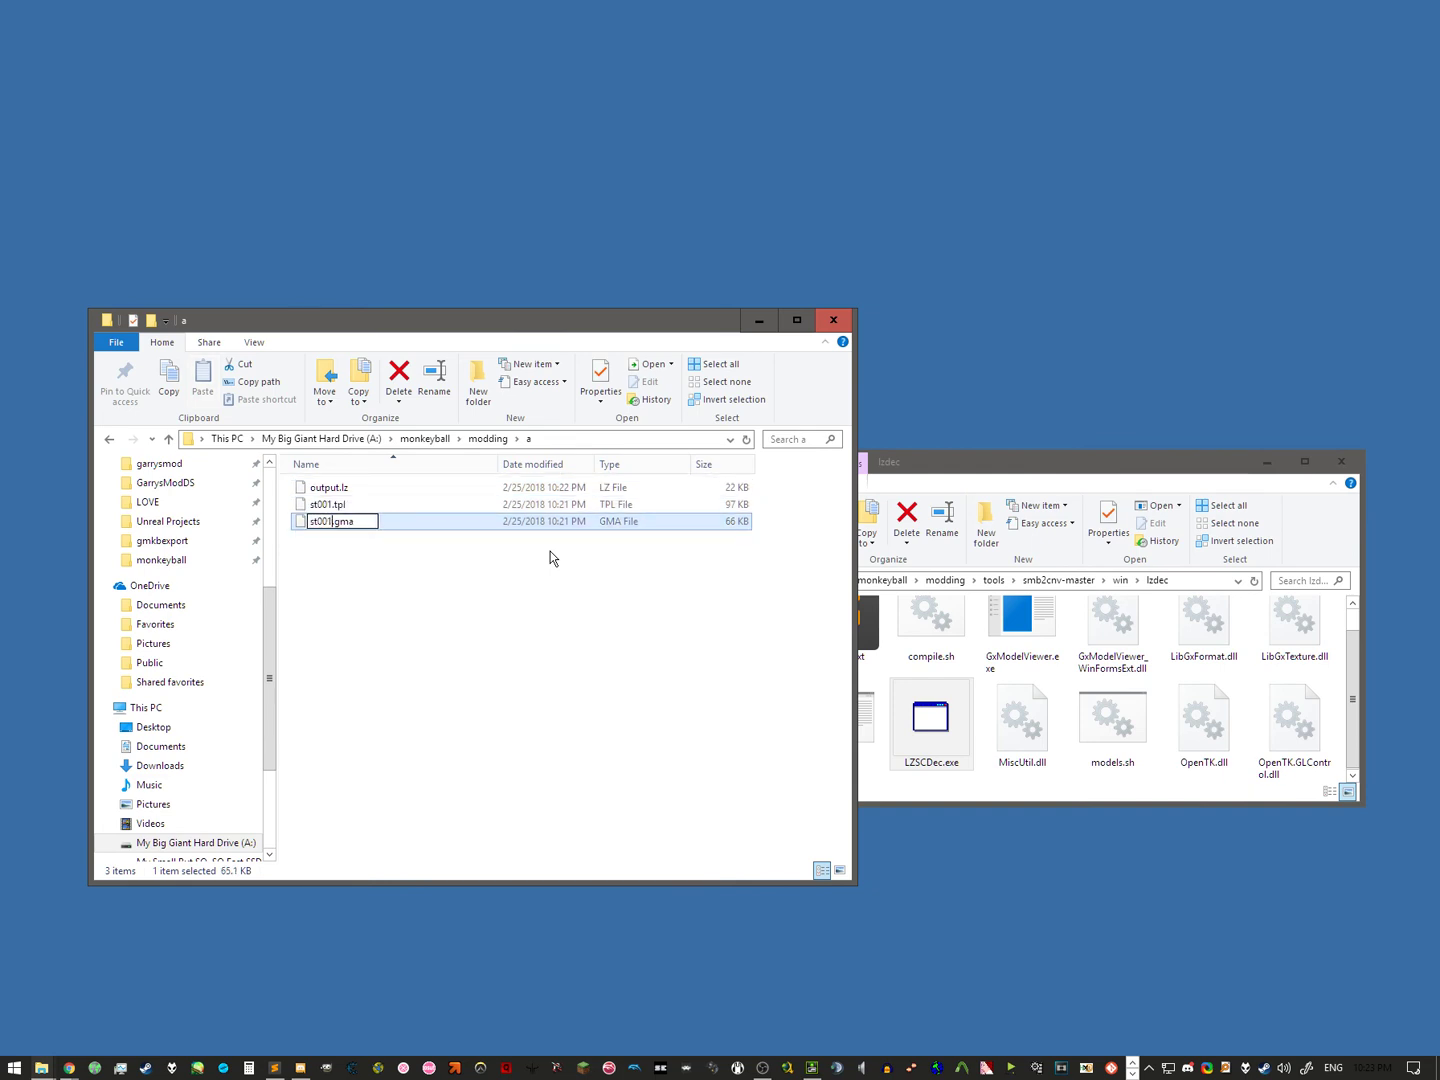
key(Return)
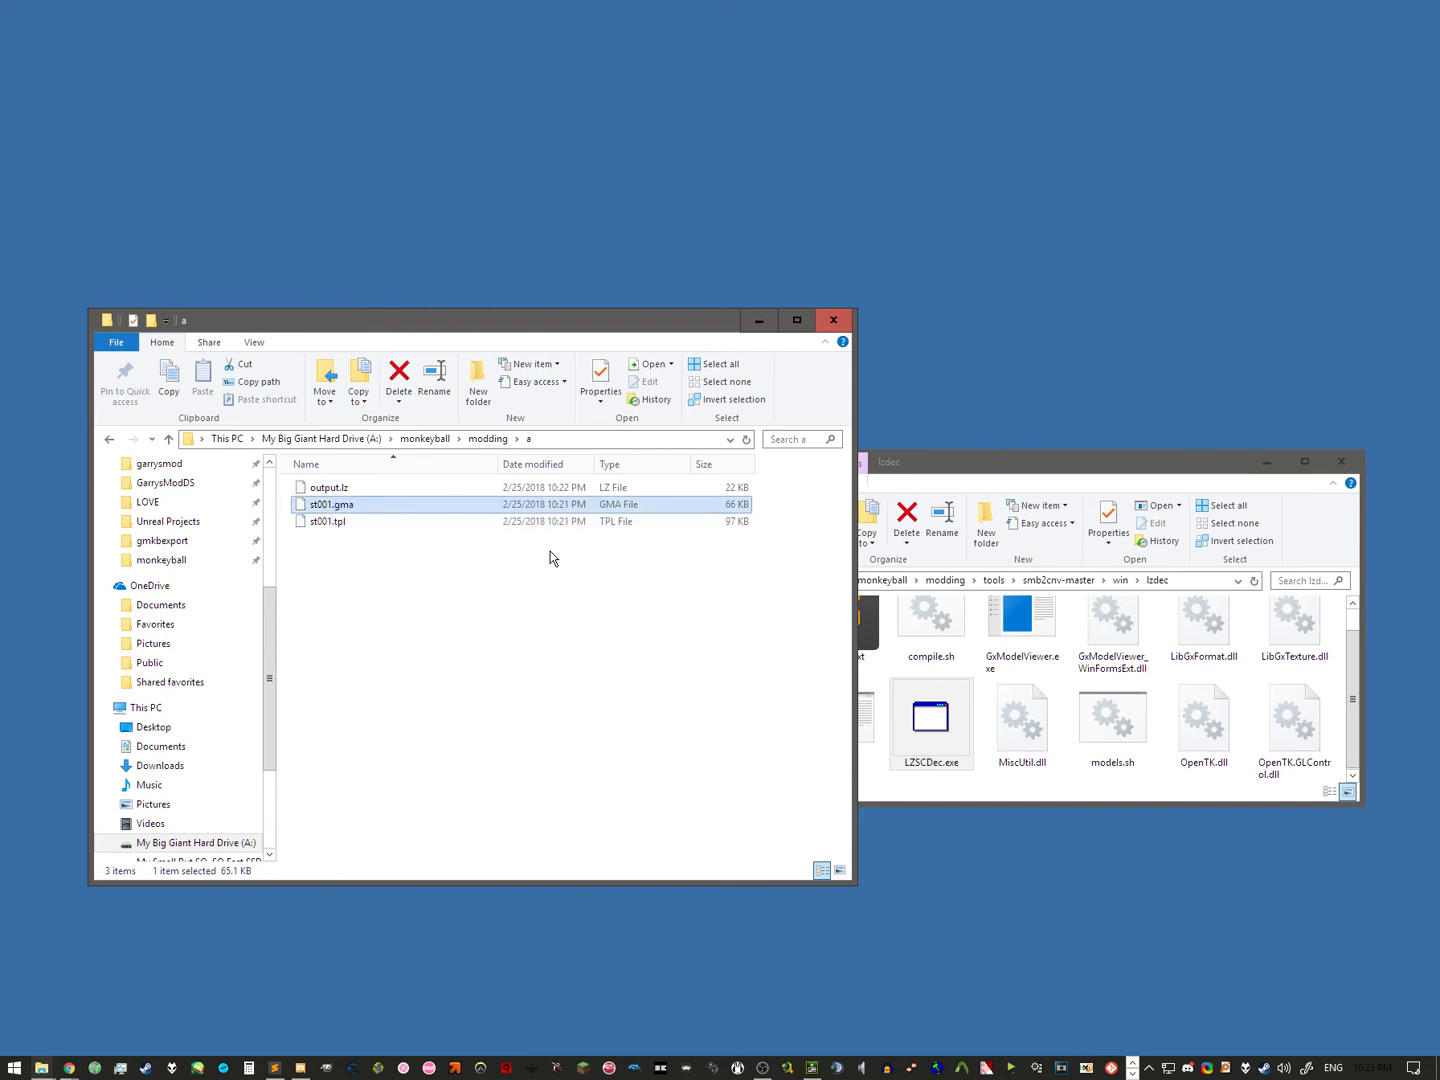
Step: Rename output.lz to STAGE001.lz and check all three renamed stage files together
key(Up)
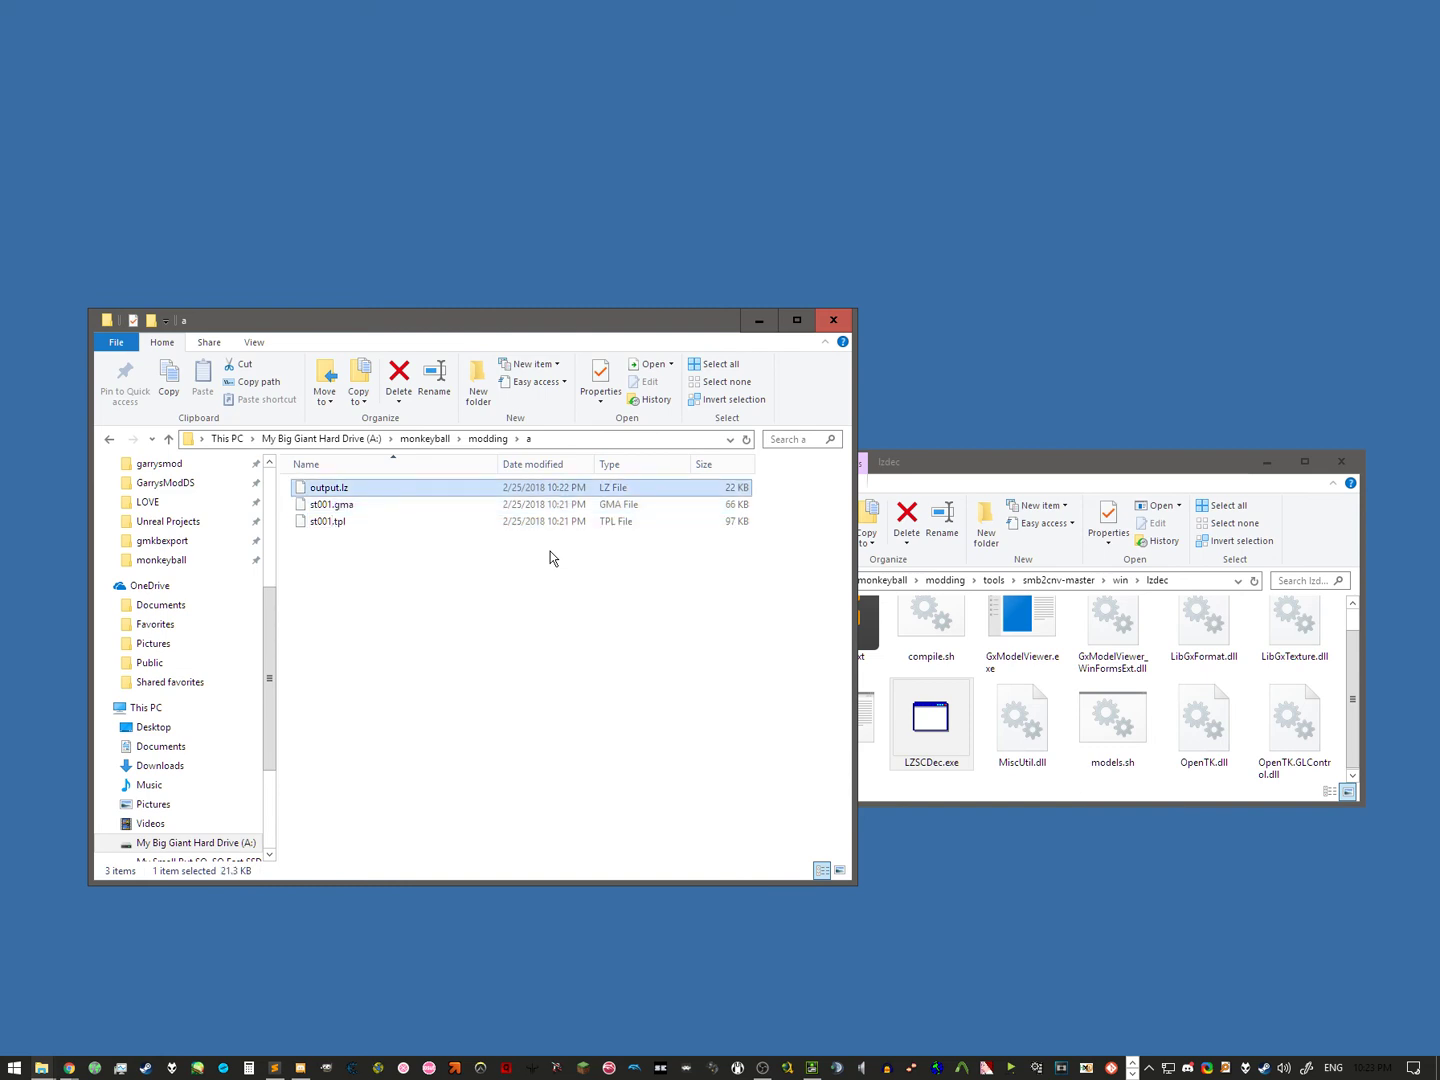
key(F2)
text(STAGE)
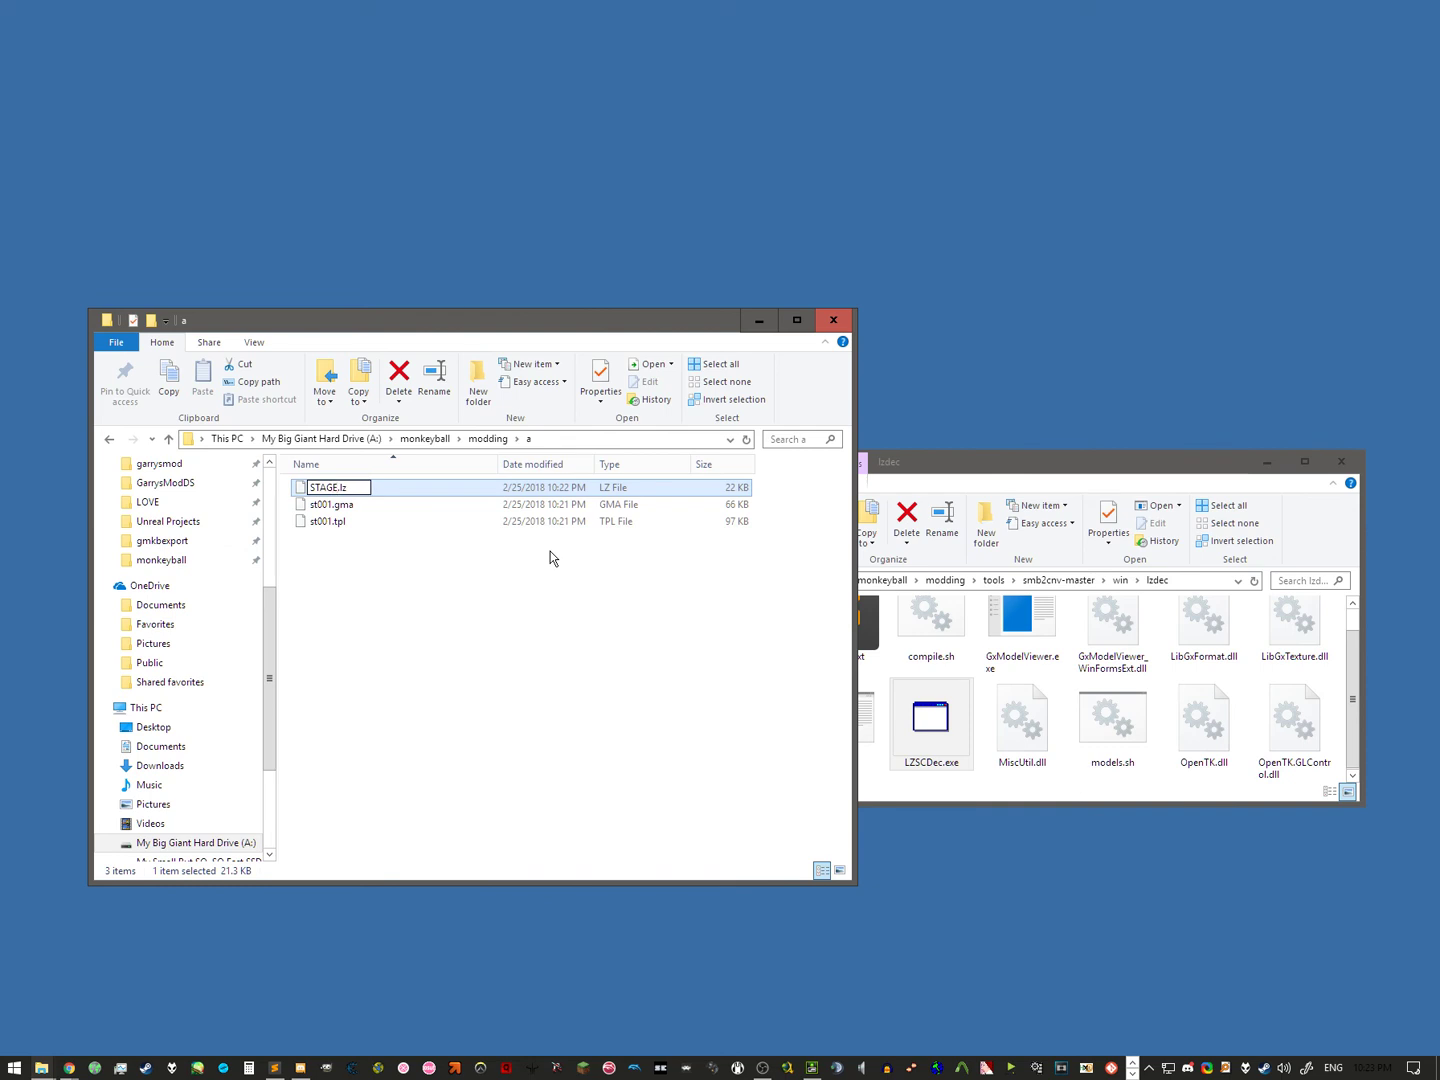
text(001)
key(Return)
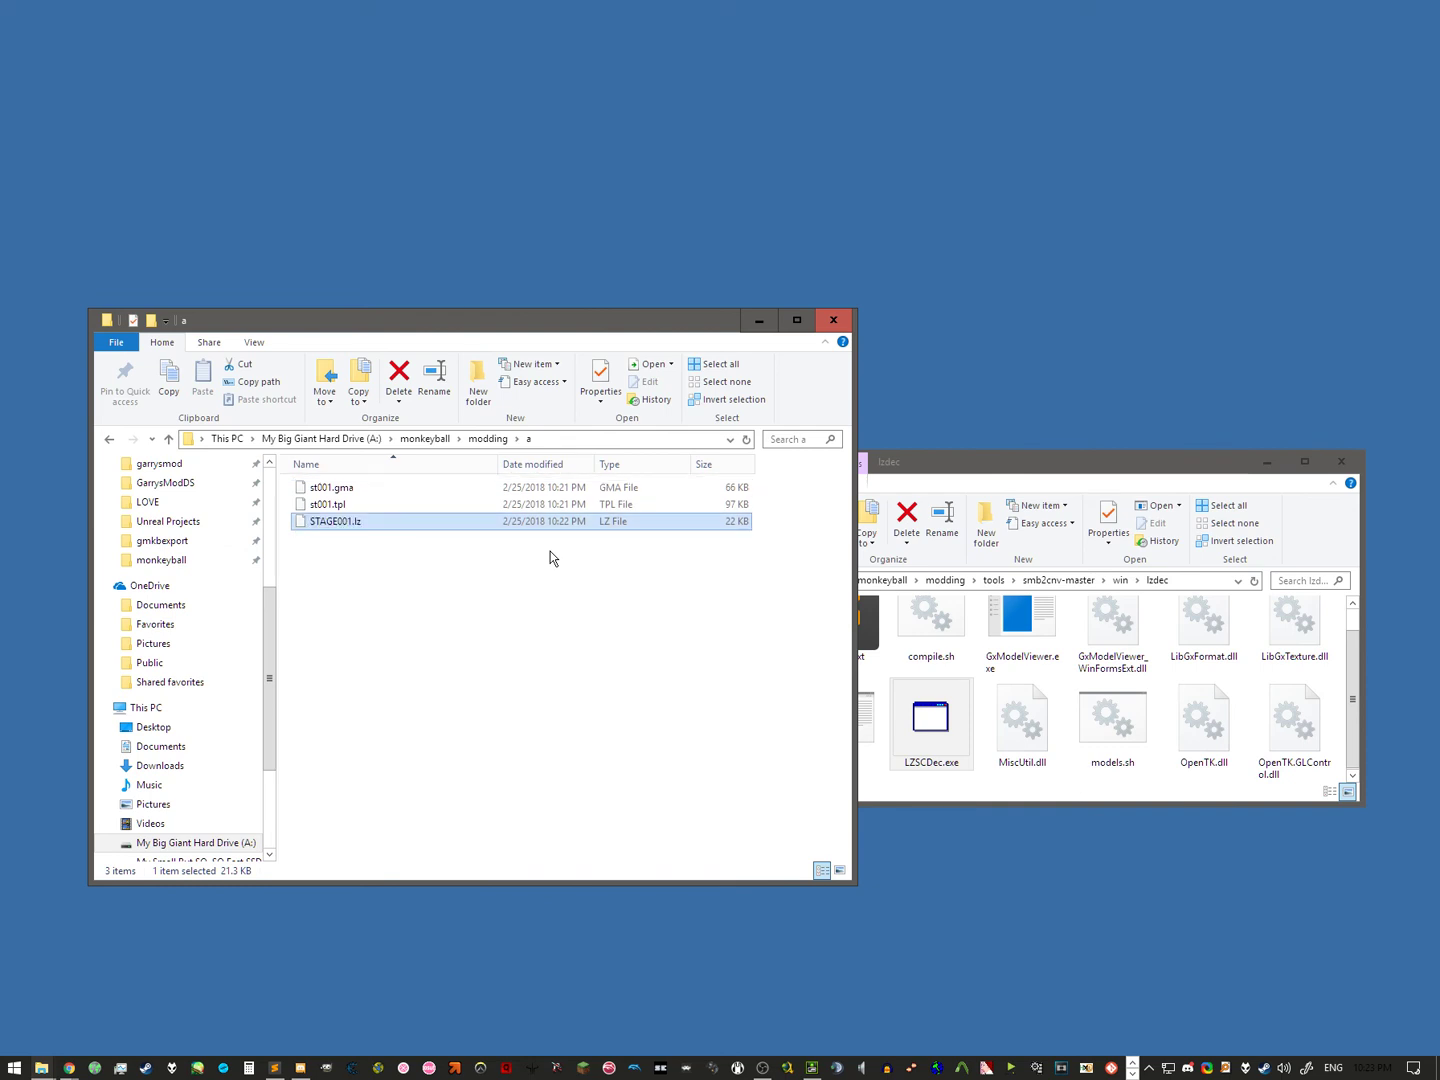
click(511, 601)
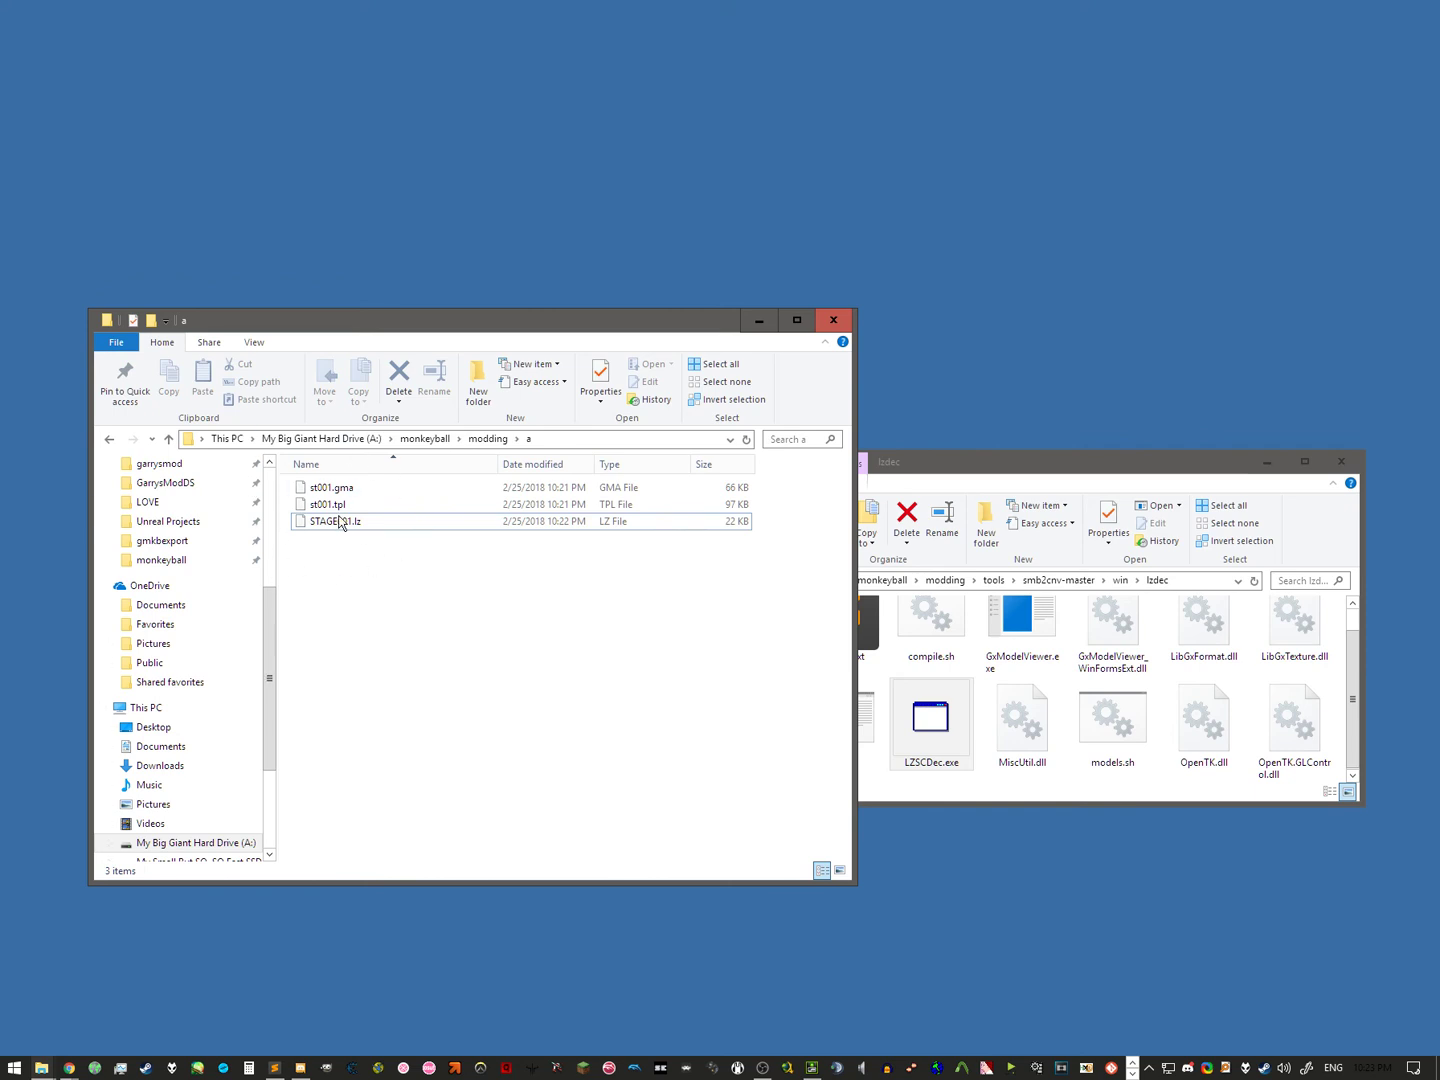
click(324, 489)
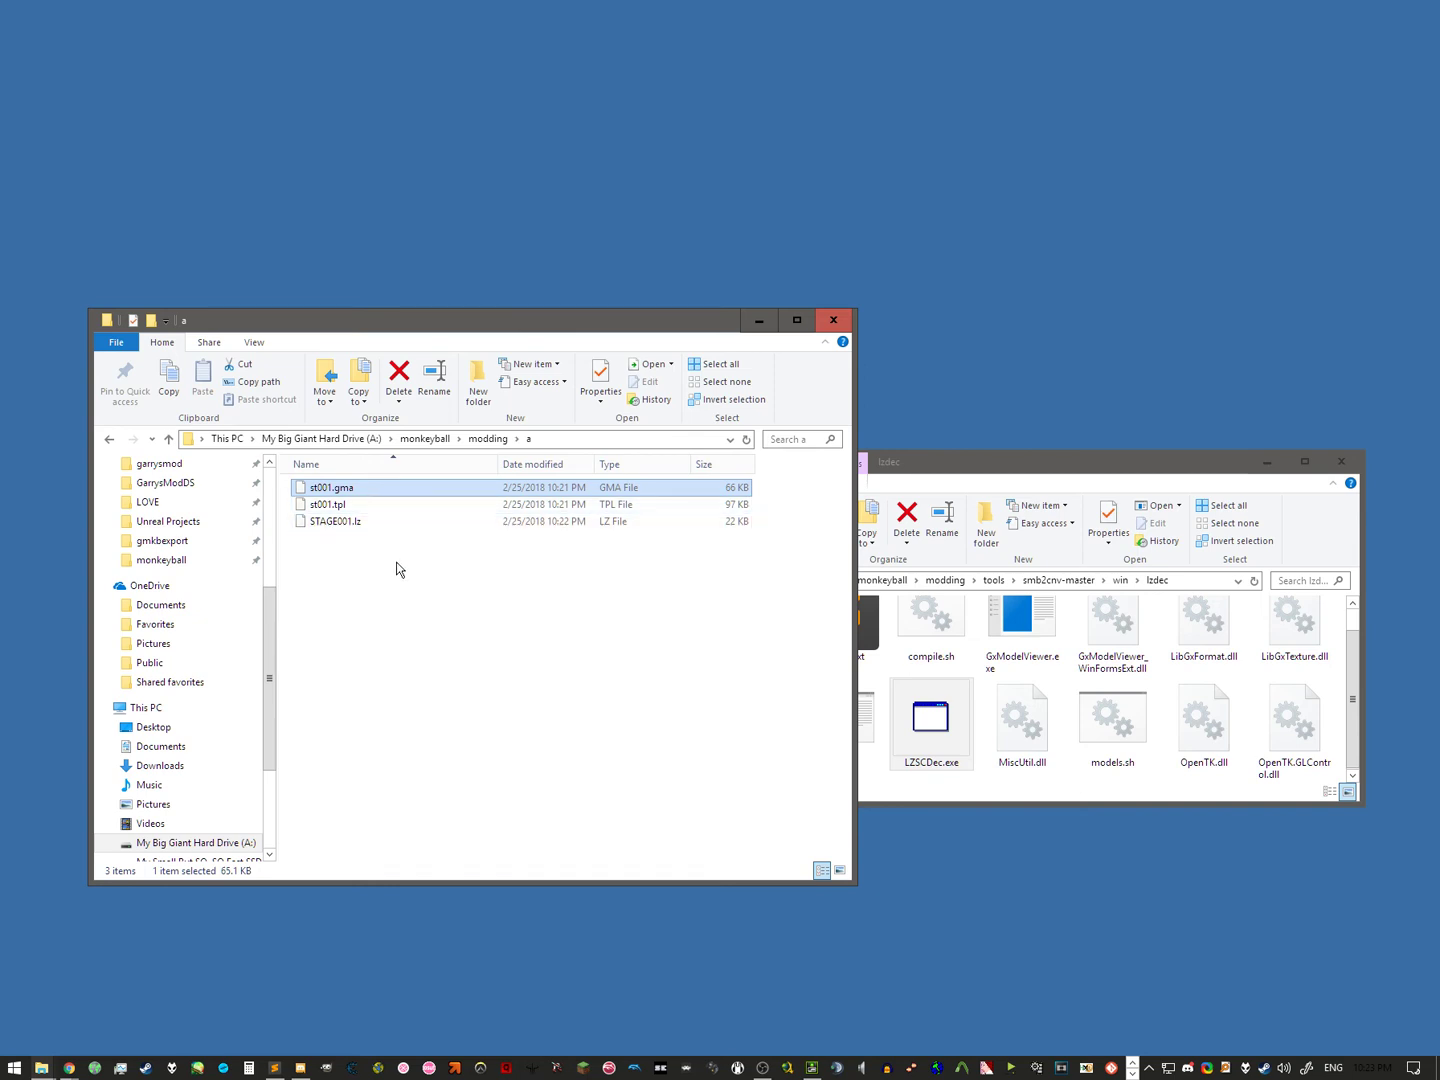
drag(398, 564, 312, 491)
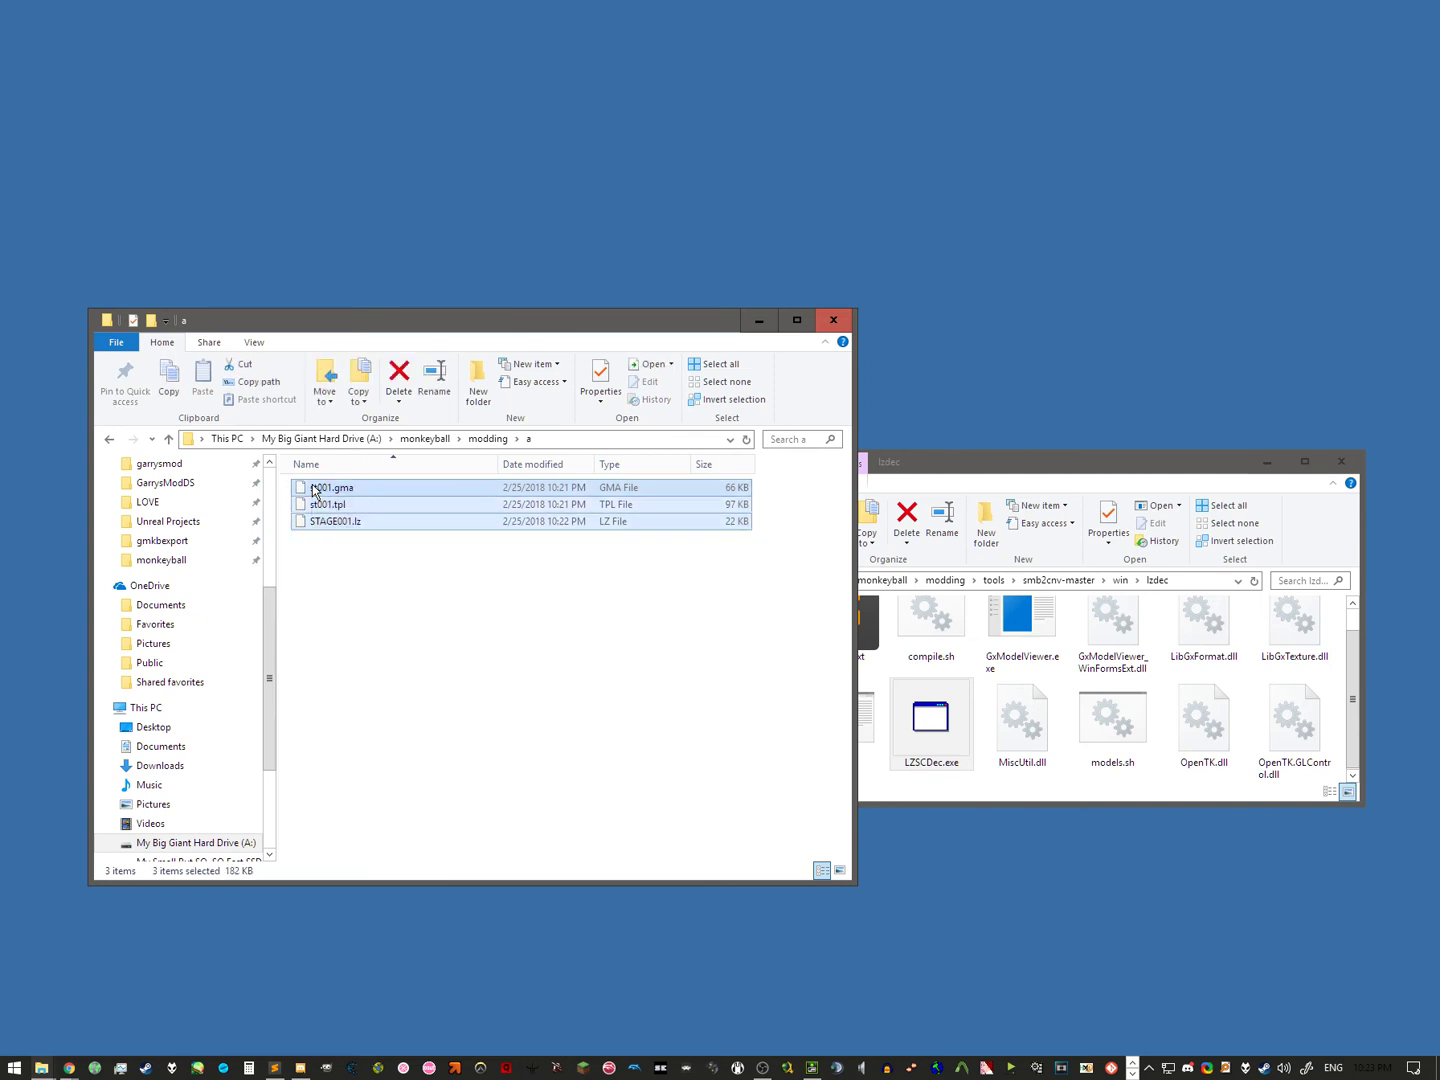
click(421, 592)
Step: Take the three stage files and navigate to the monkeyball root folder
key(ctrl+a)
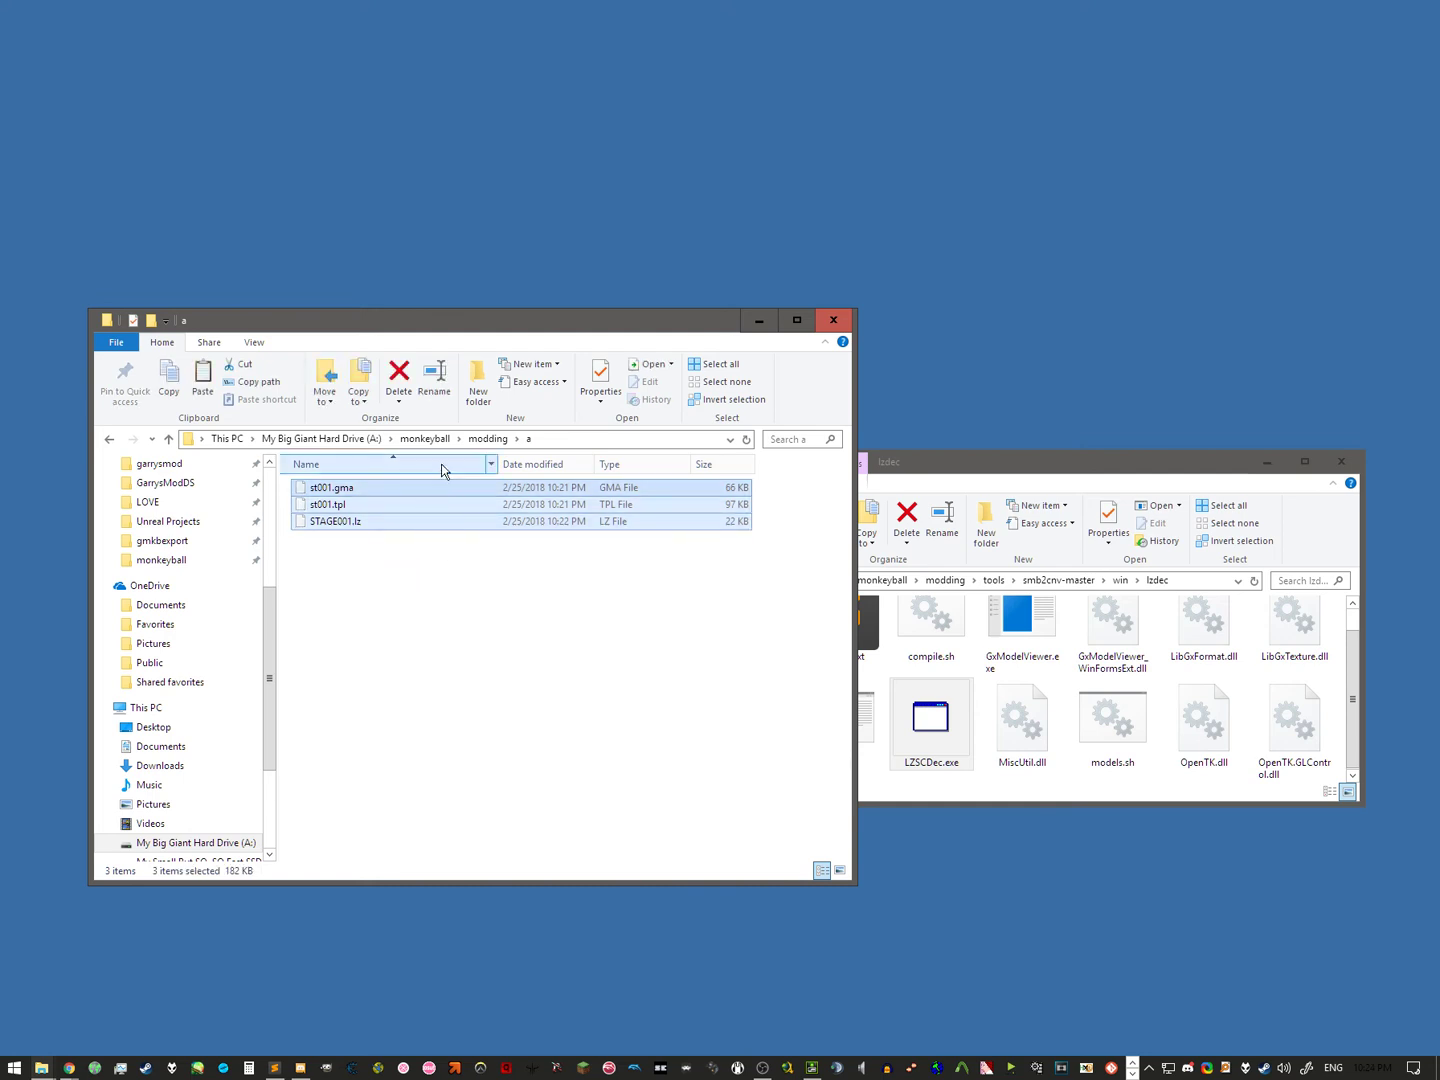
click(419, 437)
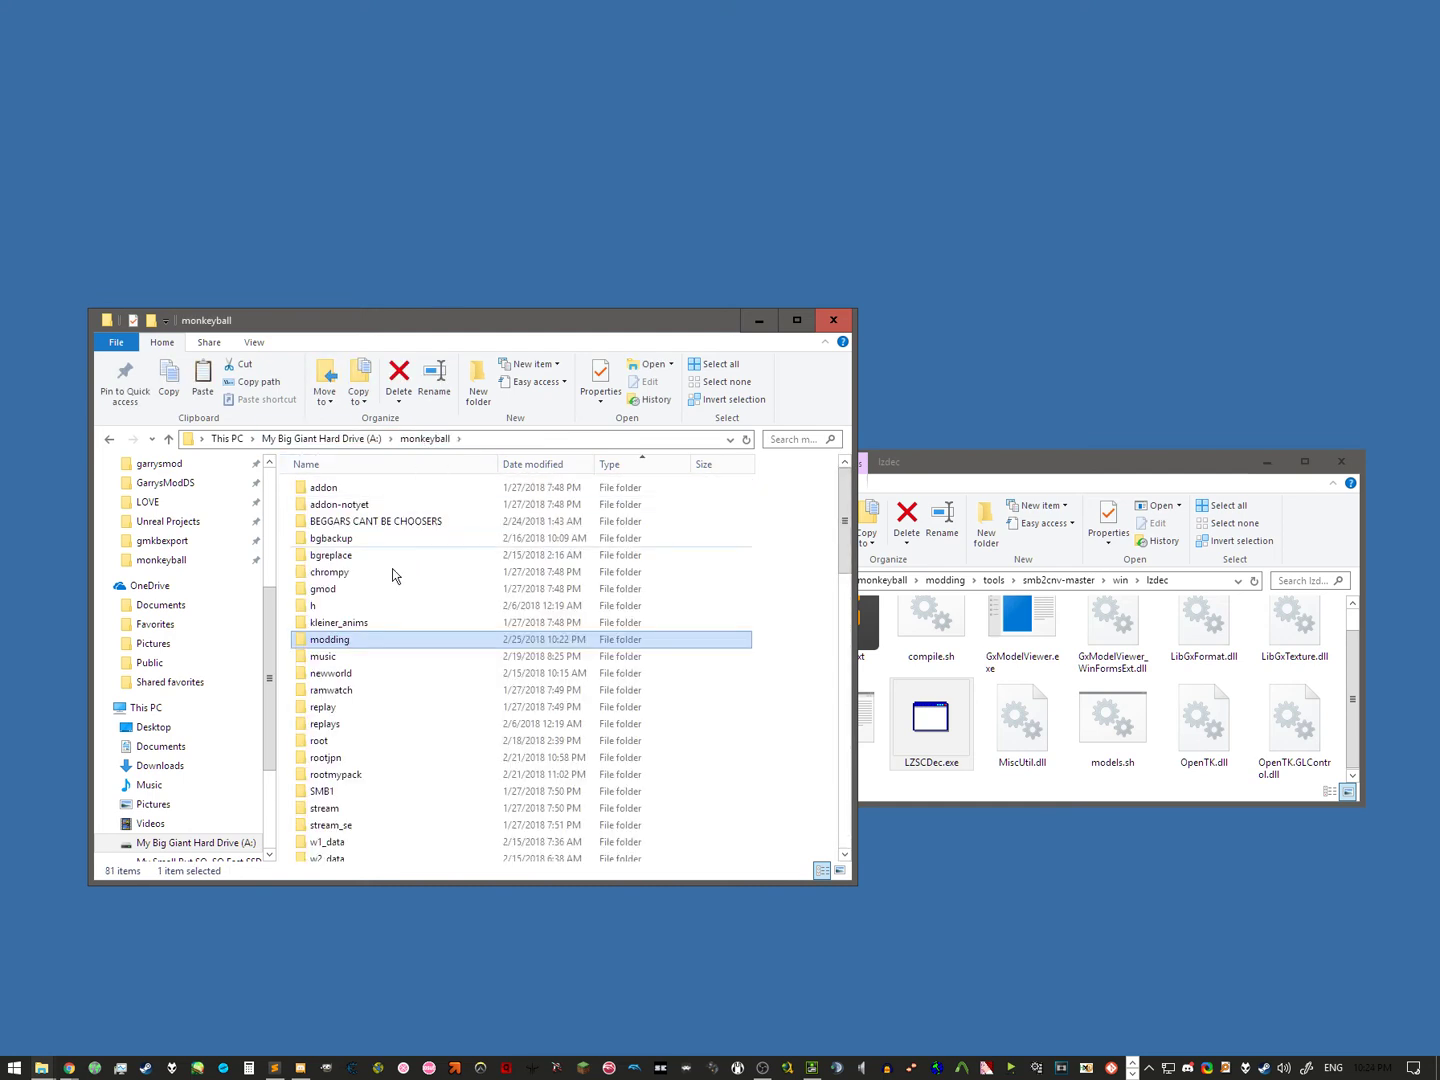
click(334, 743)
double_click(335, 745)
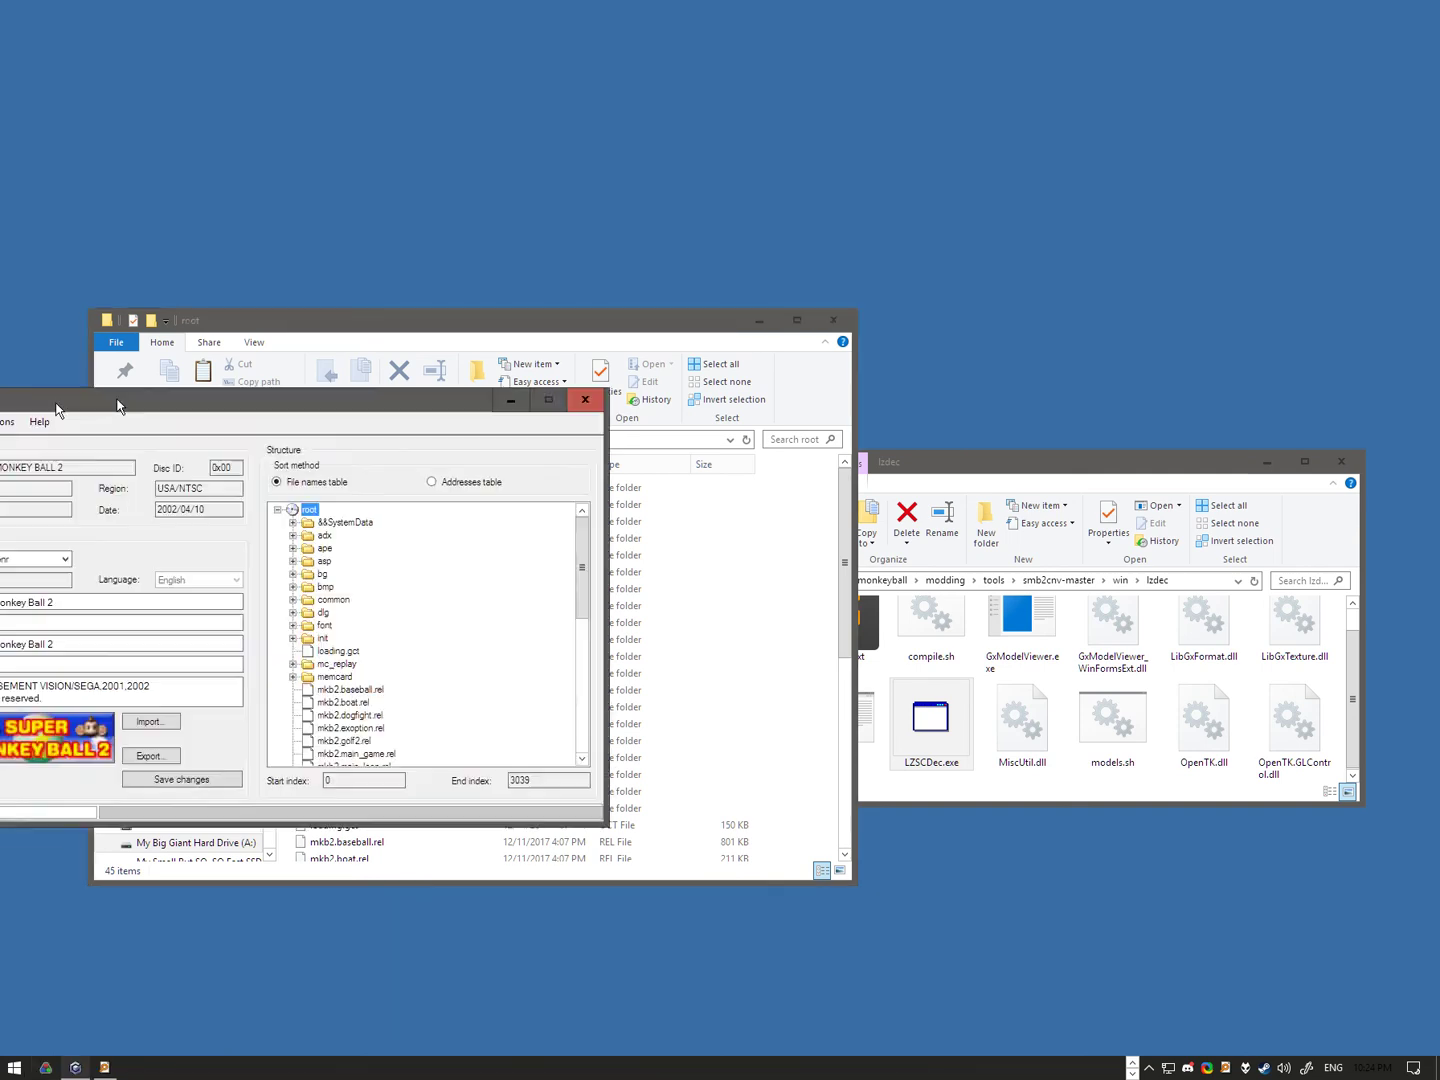
drag(21, 386, 408, 281)
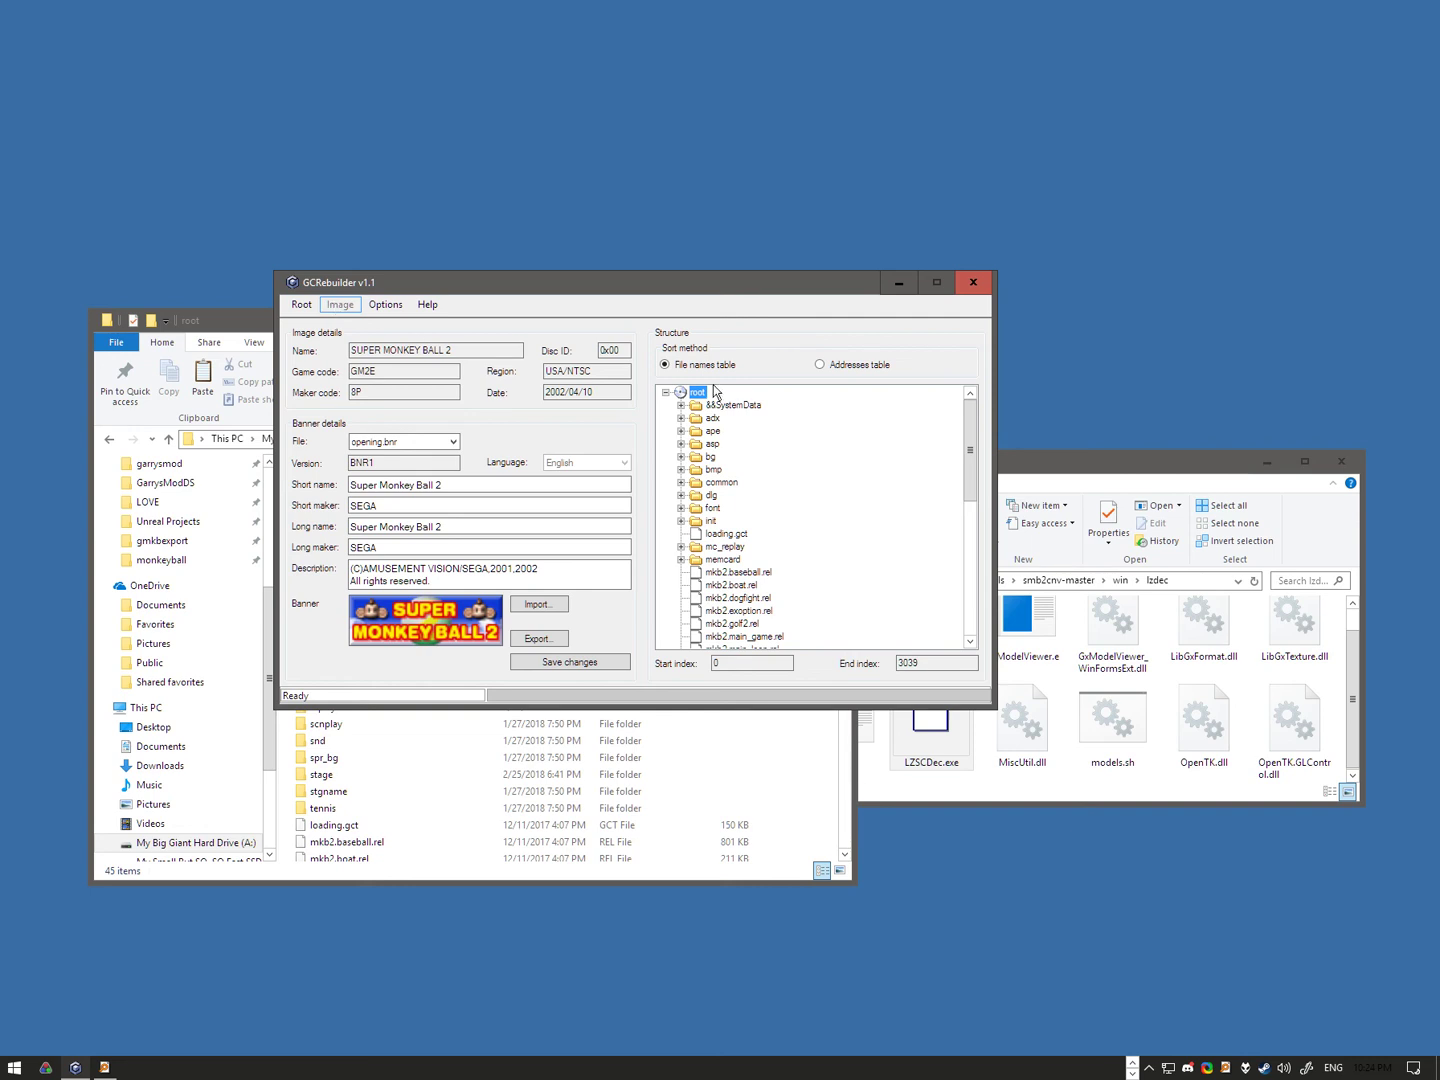
drag(672, 296, 992, 236)
click(476, 322)
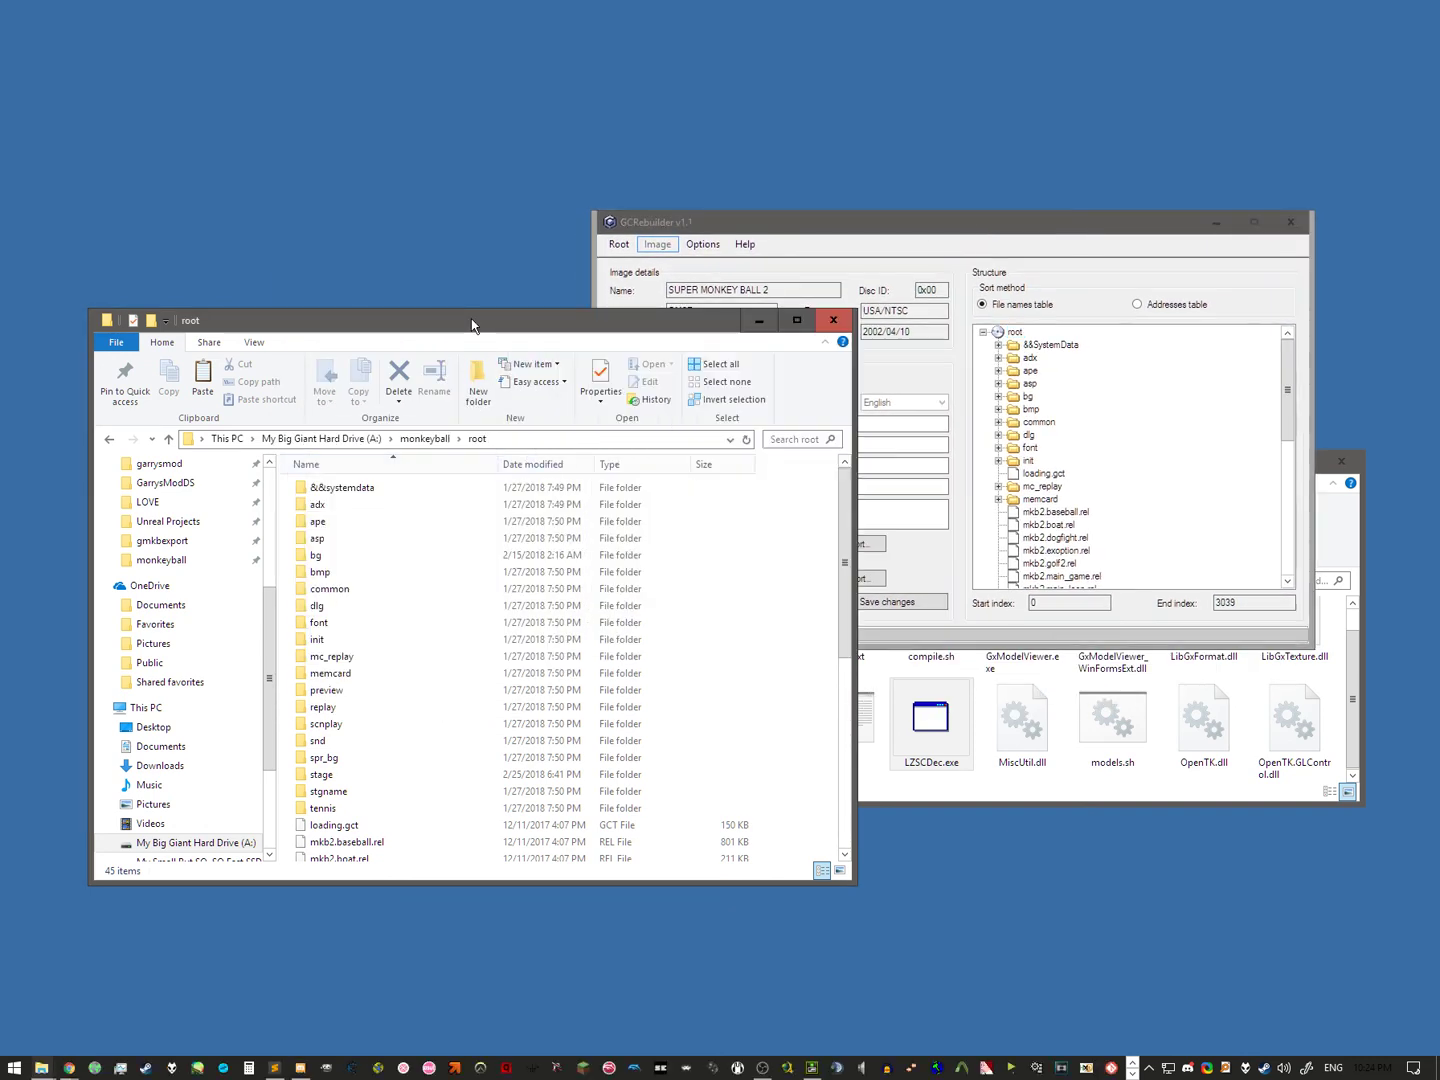
Step: Put the files into root's stage folder, replacing the existing st001 files
double_click(321, 774)
key(ctrl+v)
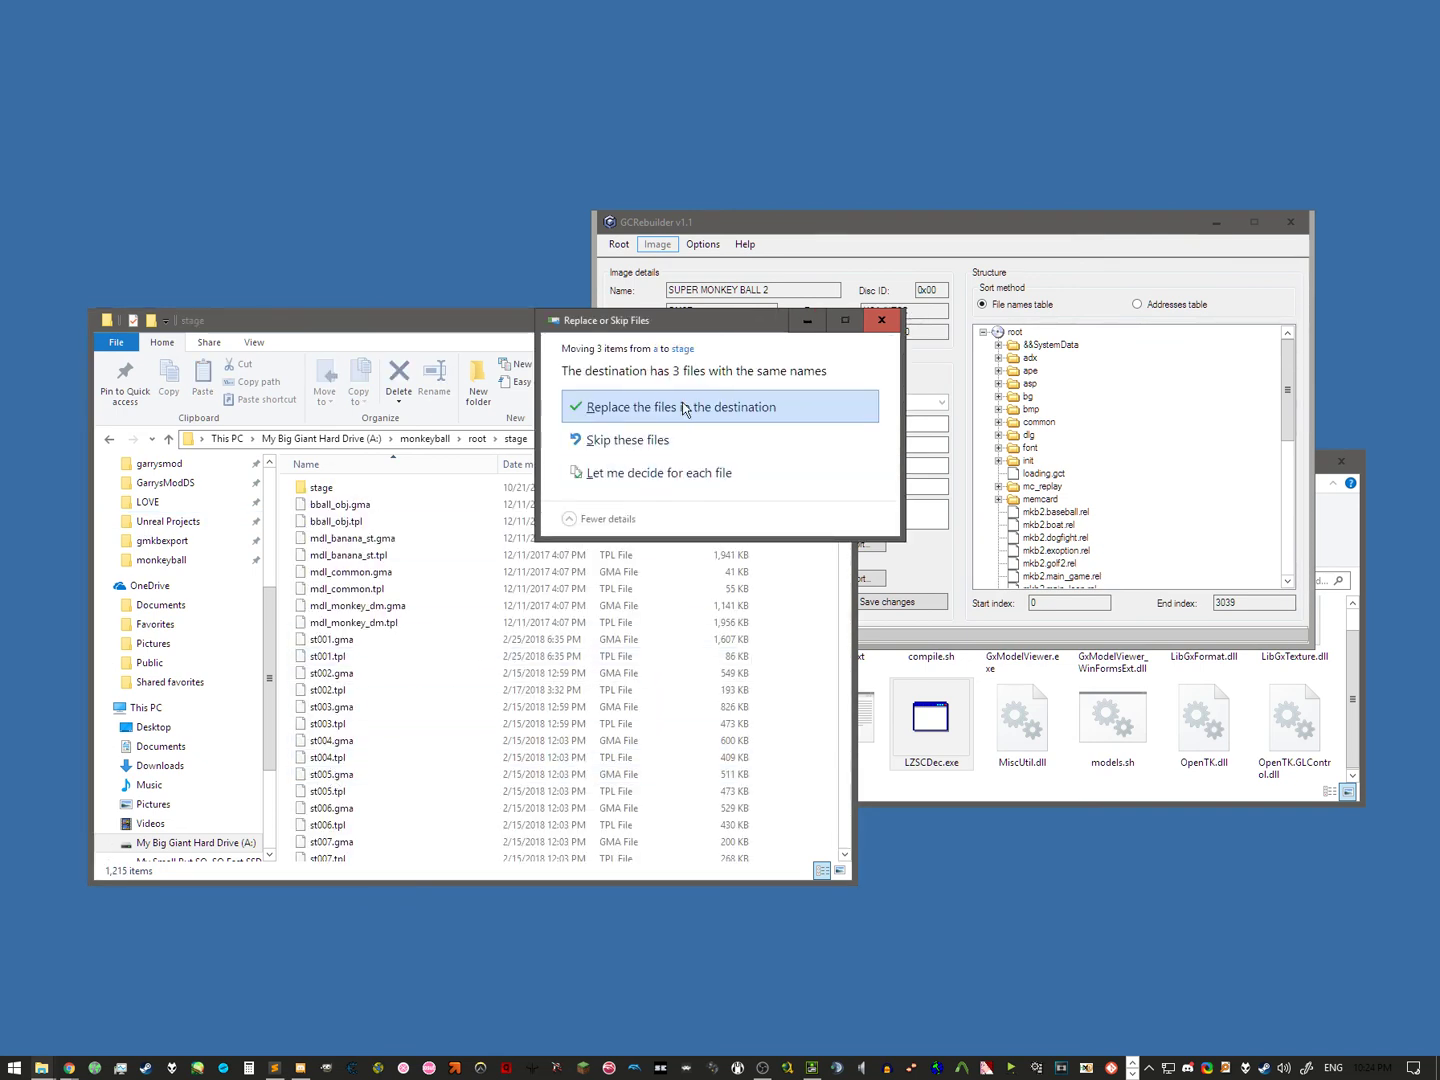
click(682, 404)
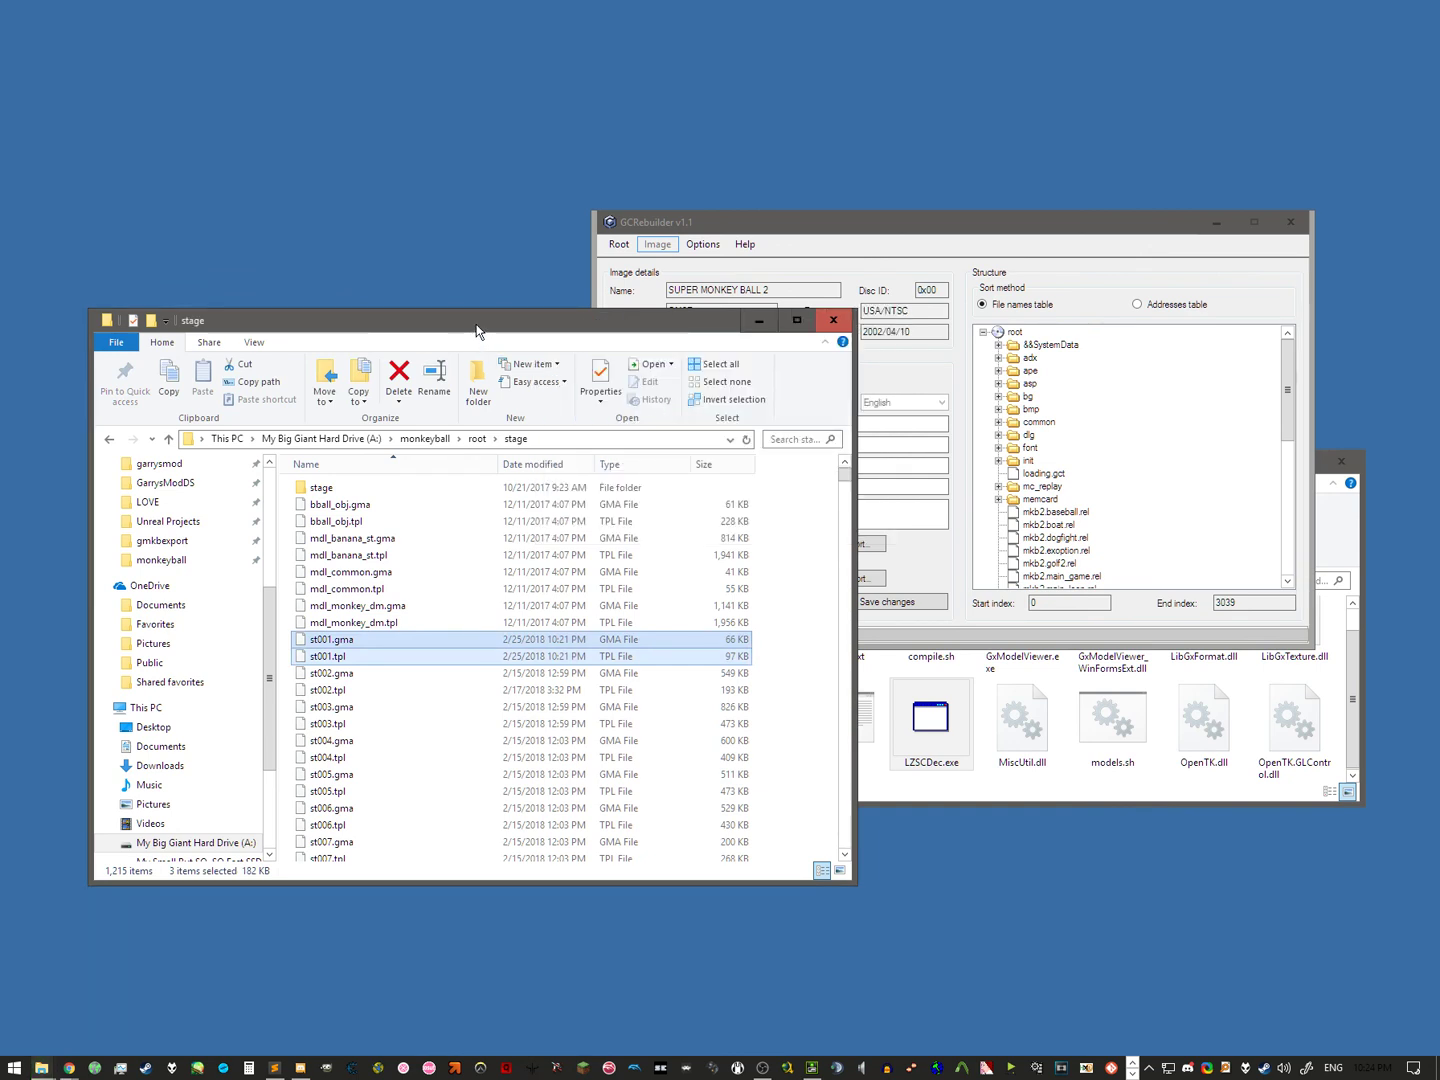
click(618, 245)
Step: Load the modded root folder in GCRebuilder and set SMB2Test.iso as the image, overwriting it
click(640, 263)
scroll(733, 630, down, 5)
click(689, 555)
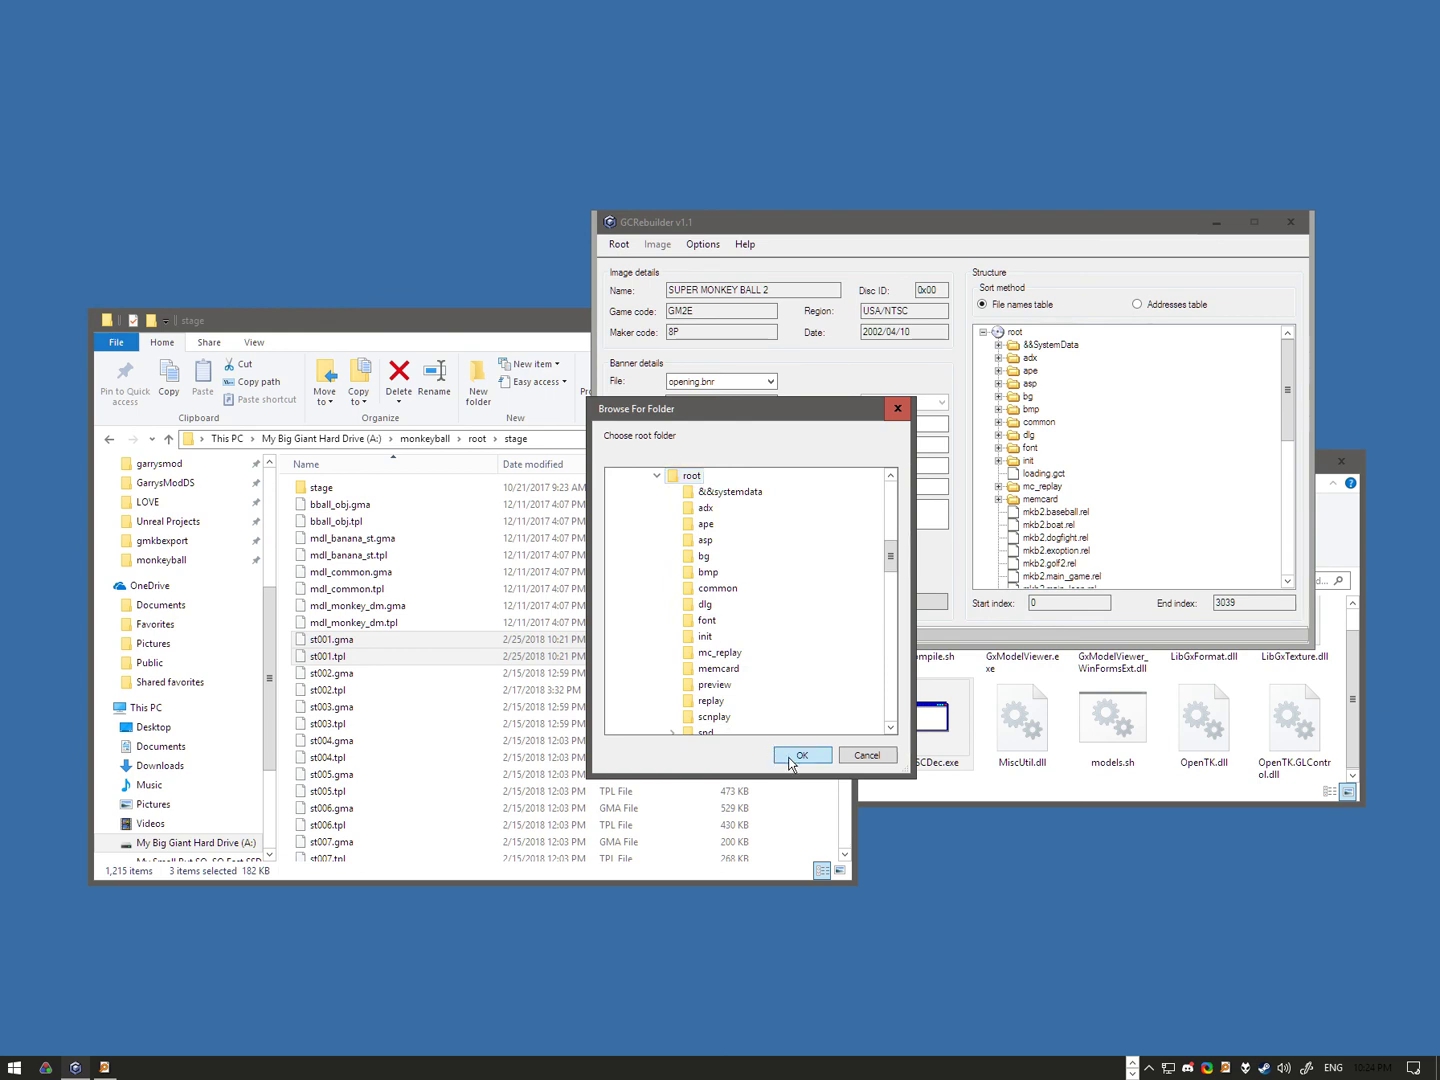
click(795, 754)
click(617, 248)
click(643, 280)
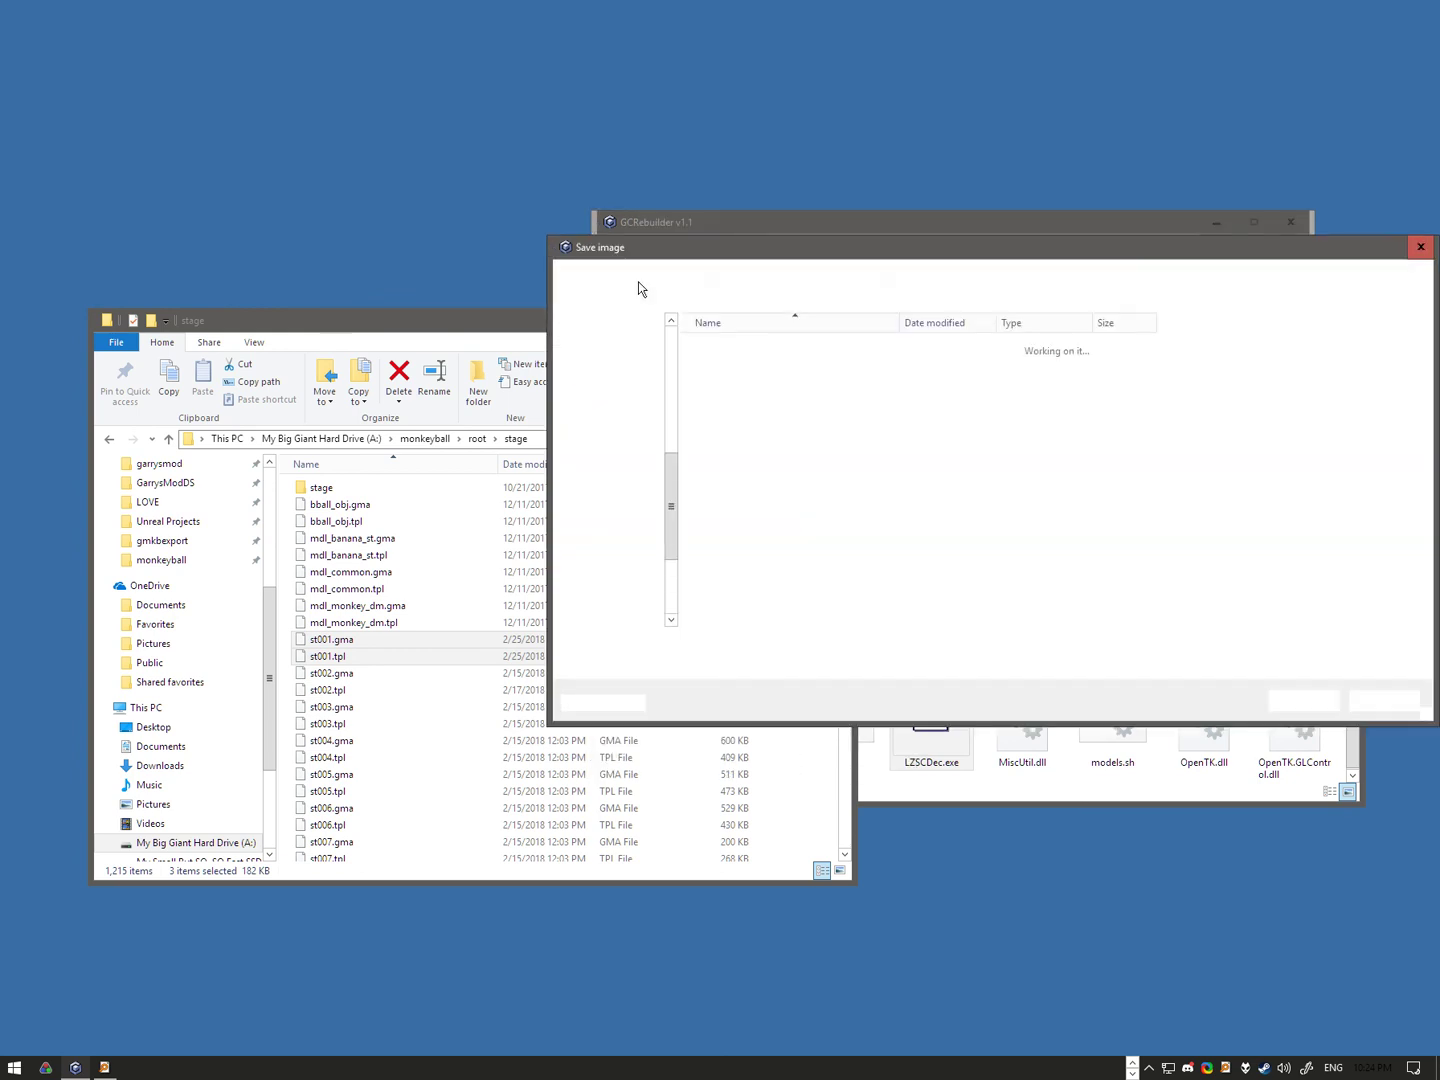
click(753, 536)
double_click(752, 536)
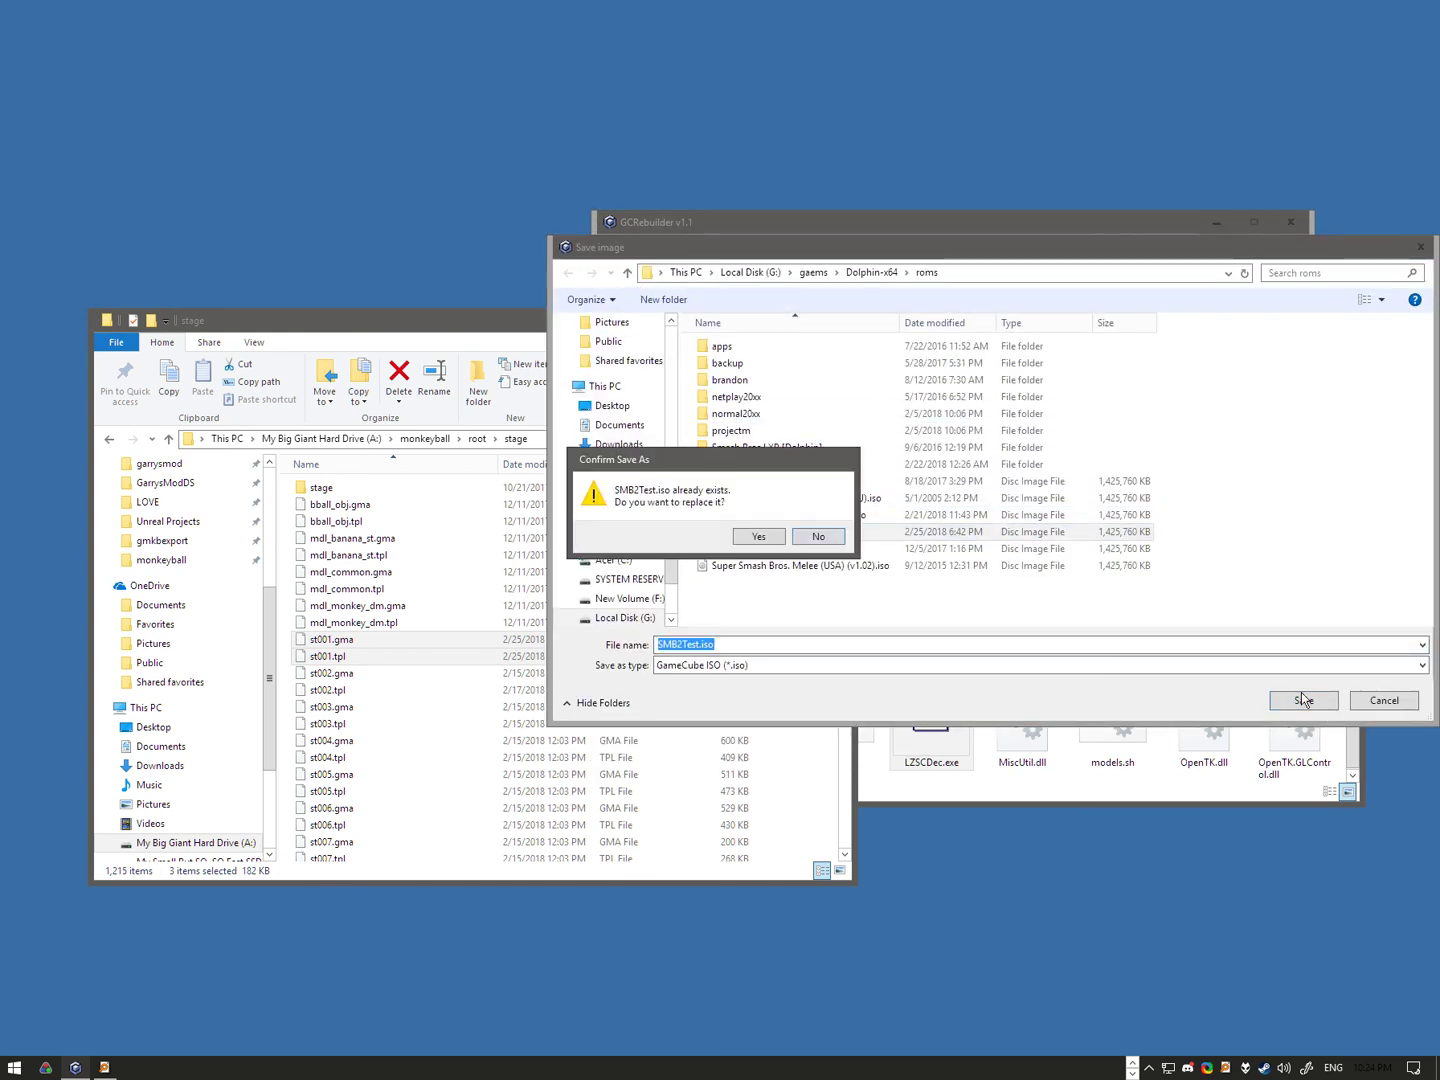
click(750, 538)
Step: Rebuild the Super Monkey Ball 2 disc image and dismiss the finished message
click(619, 244)
click(627, 322)
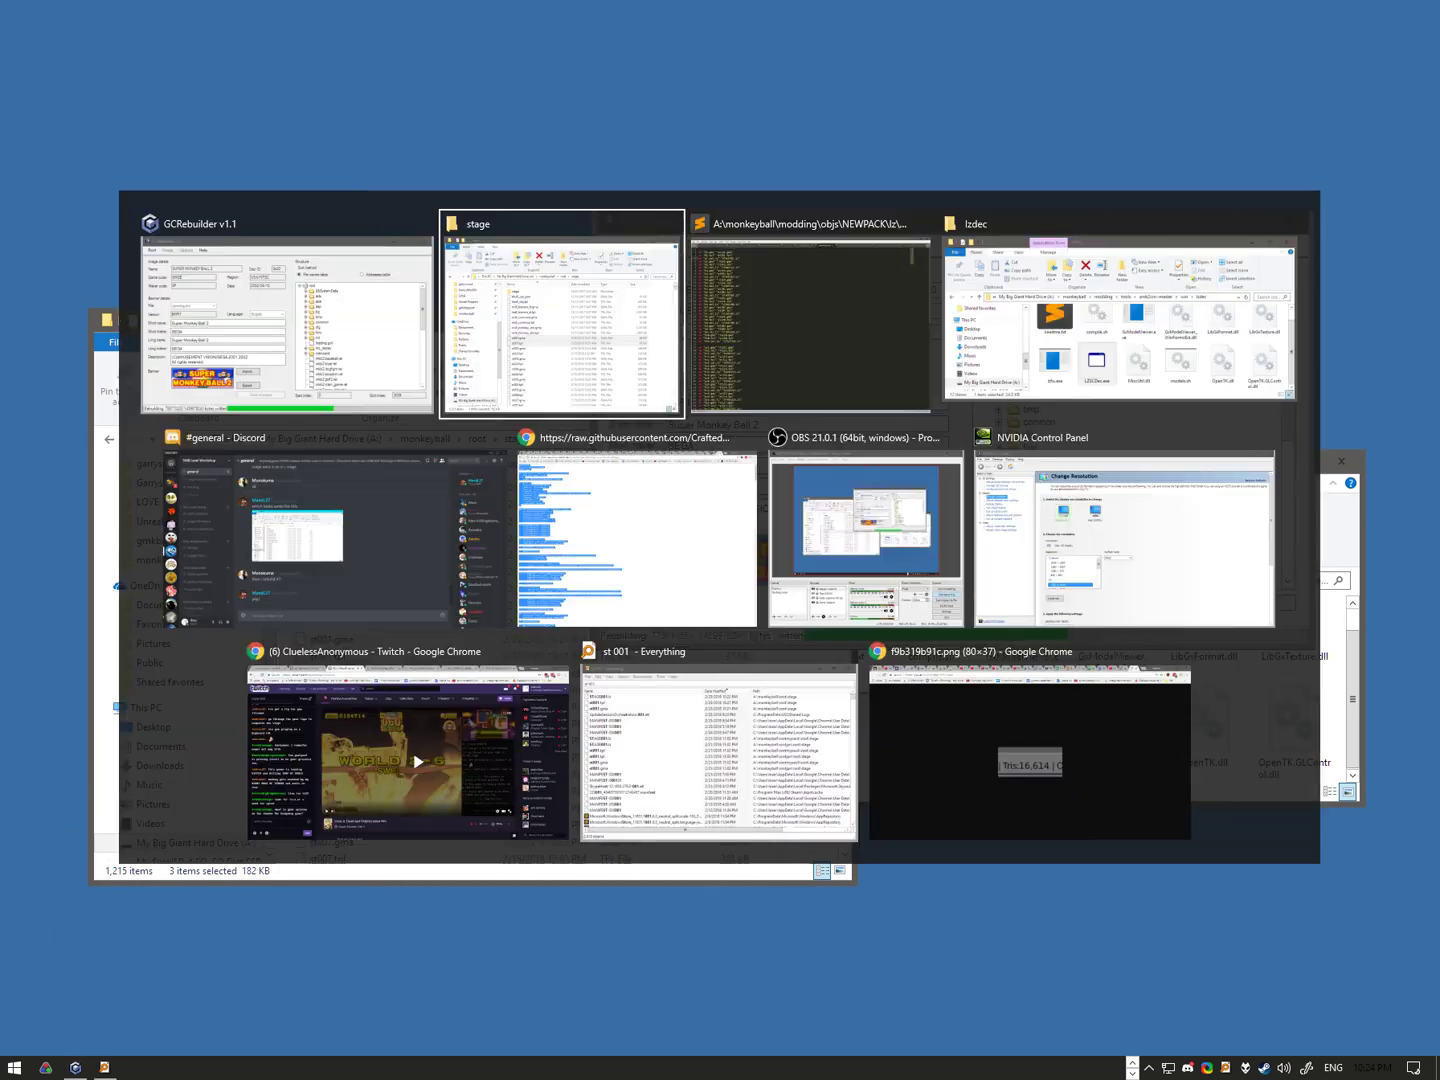
key(alt+Tab)
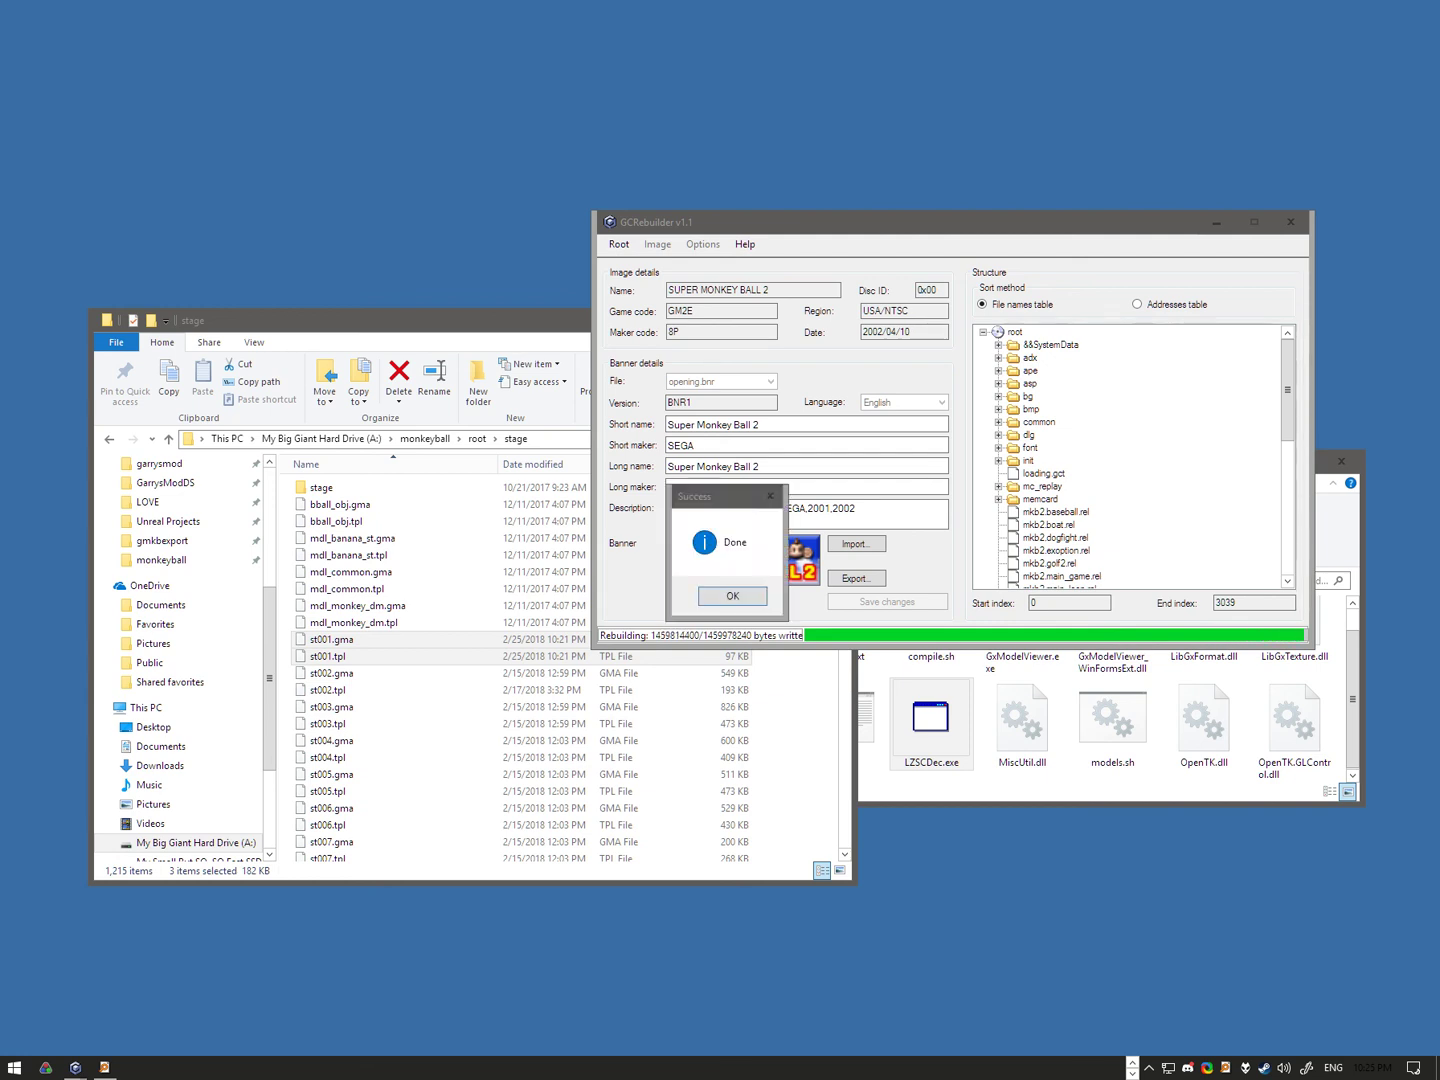
click(732, 596)
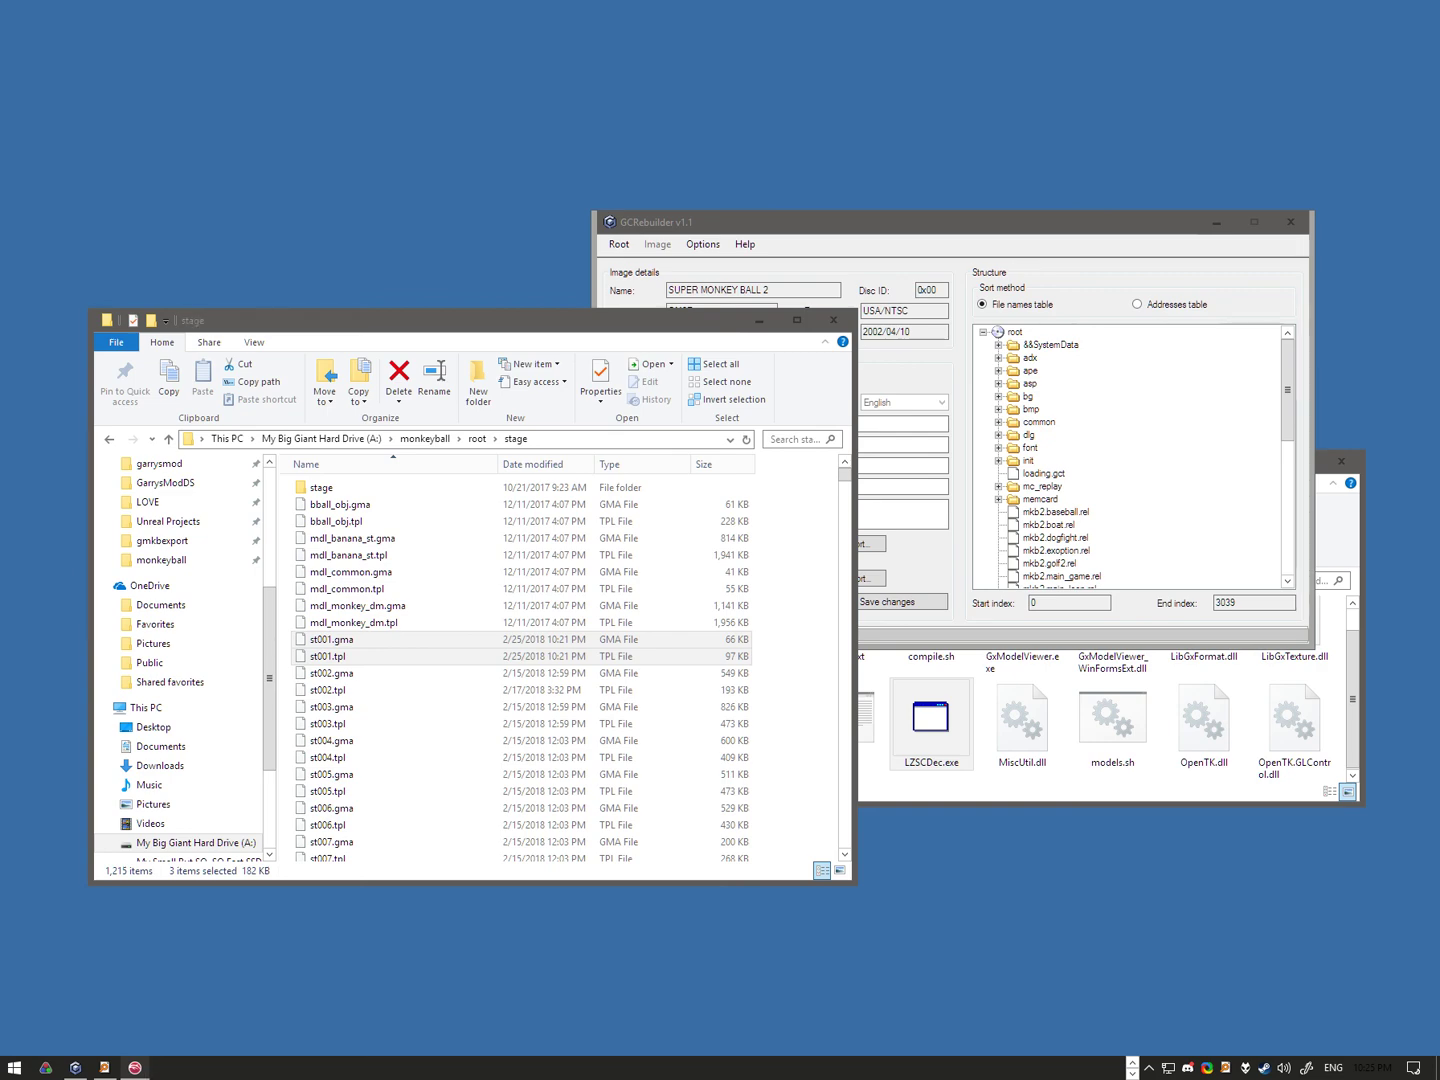
Step: Launch the rebuilt Super Monkey Ball 2 (SMB2Test.iso) in Dolphin with a maximized game window
key(alt+Tab)
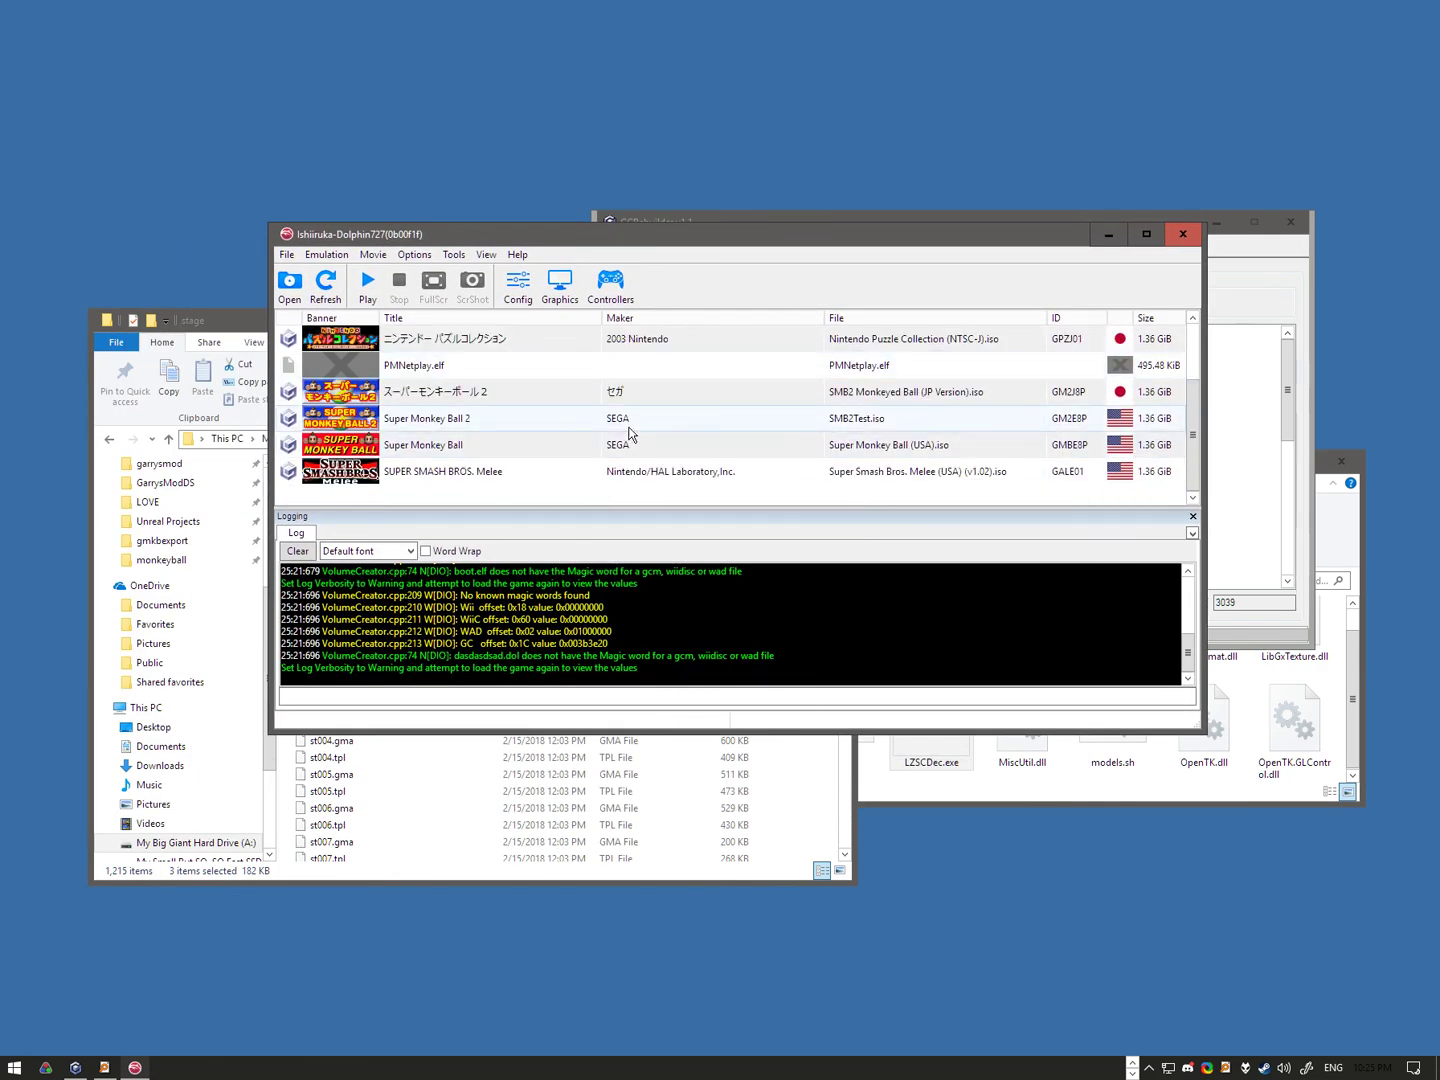
double_click(630, 433)
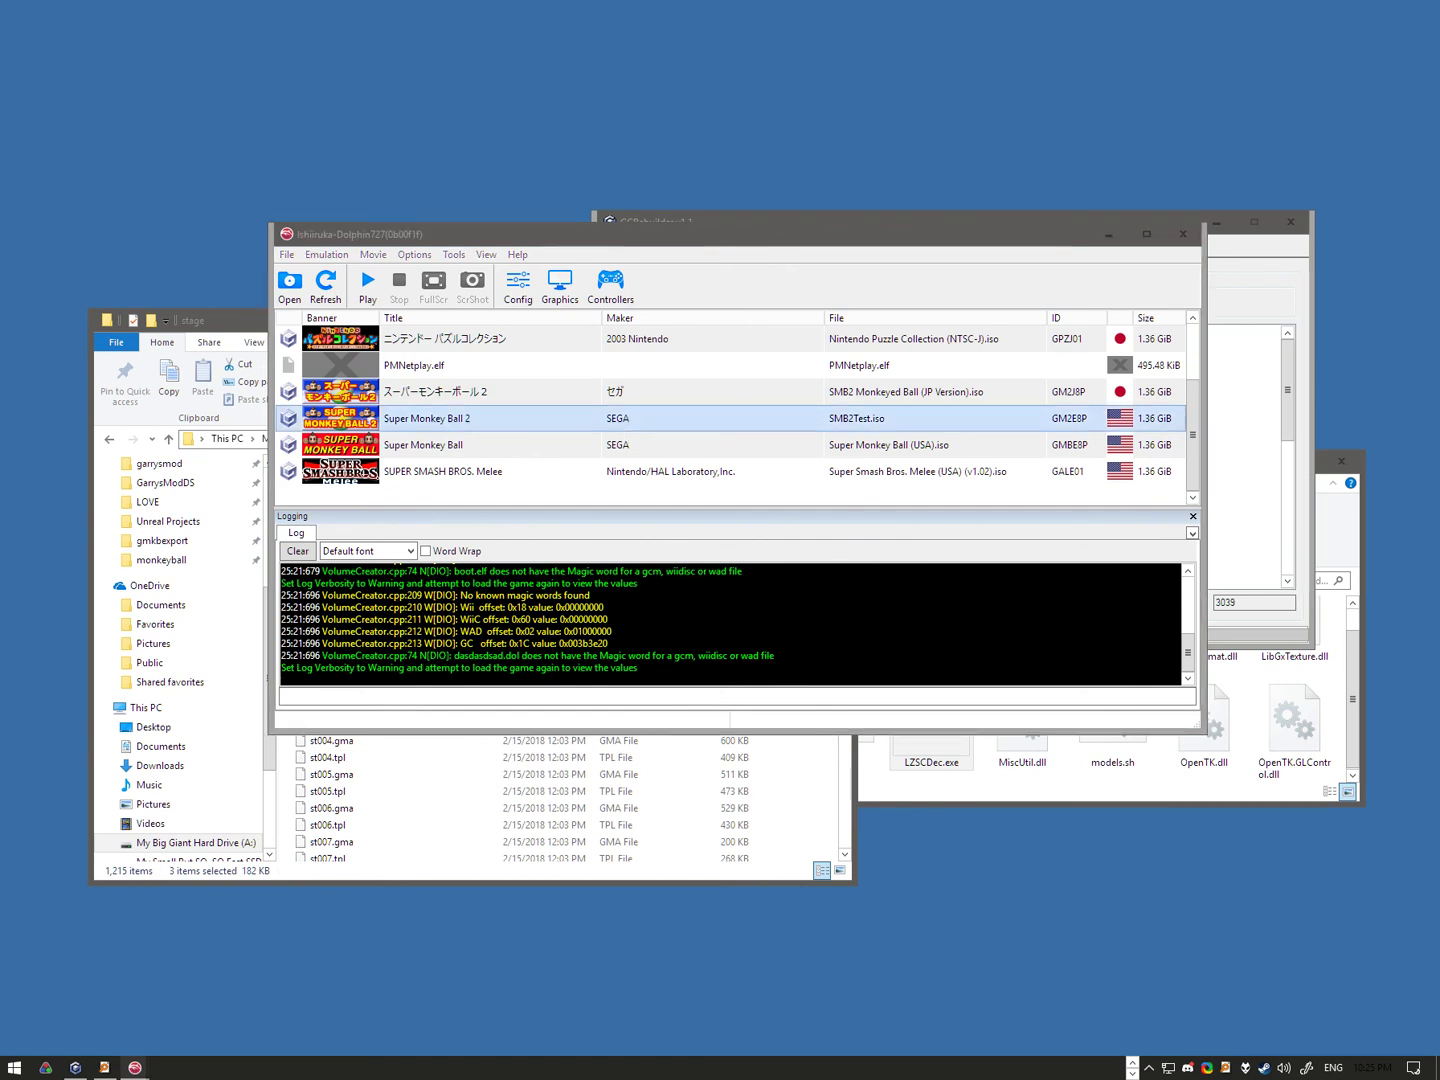
click(916, 414)
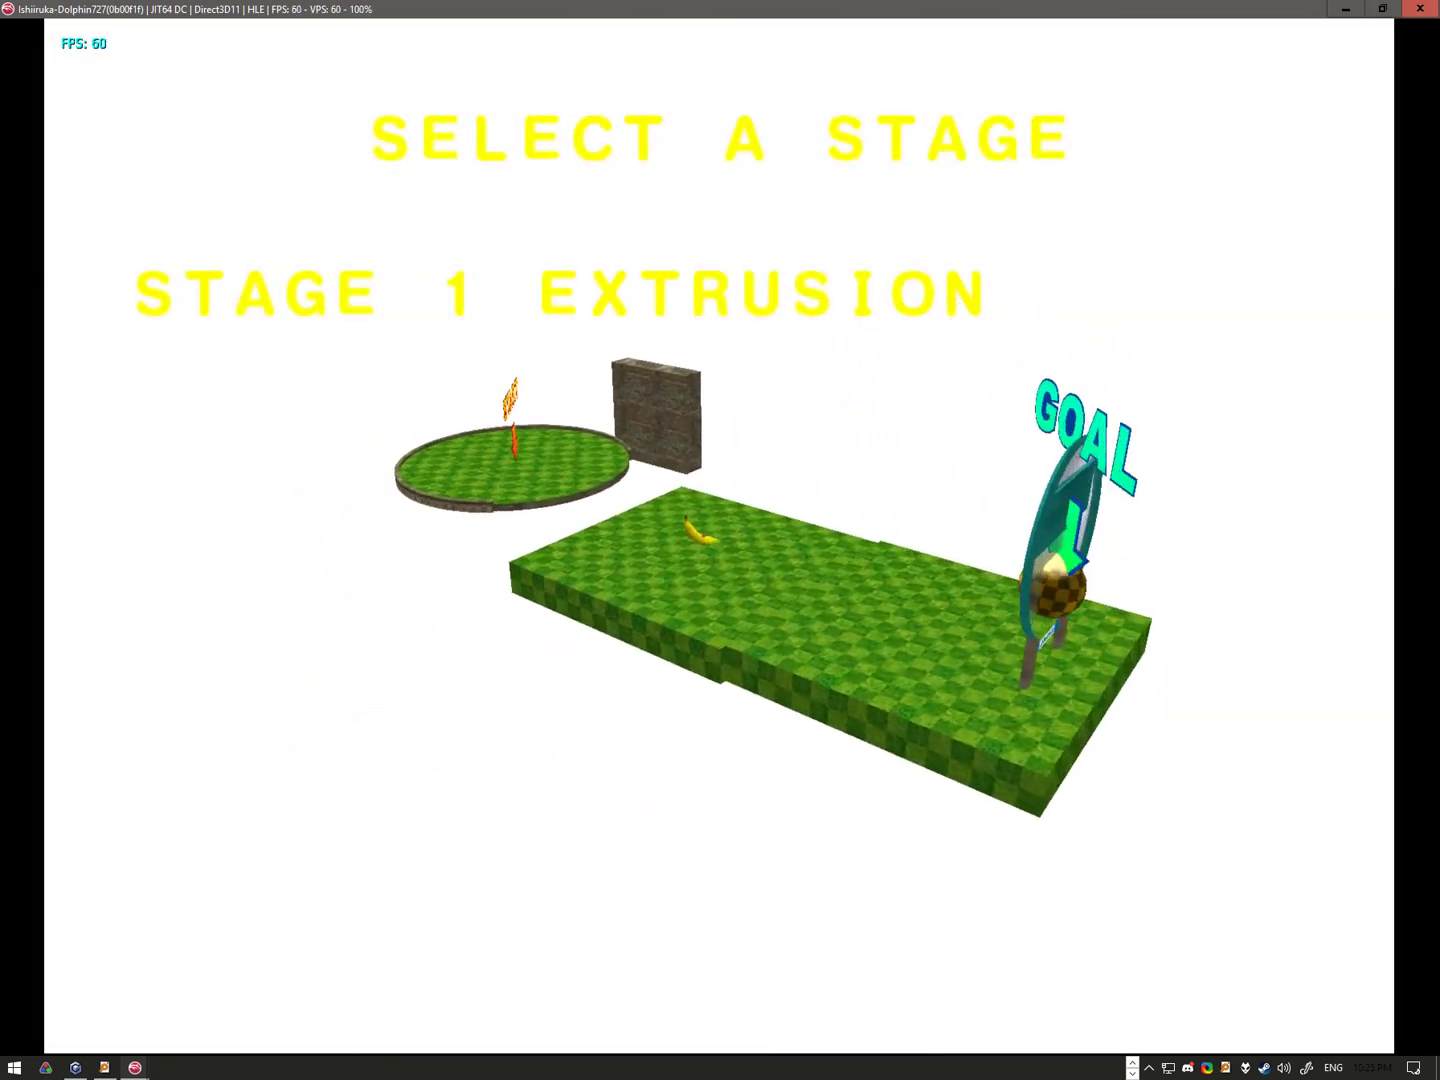
Step: Play the custom Extrusion stage, collecting the banana and rolling into the goal
key(x)
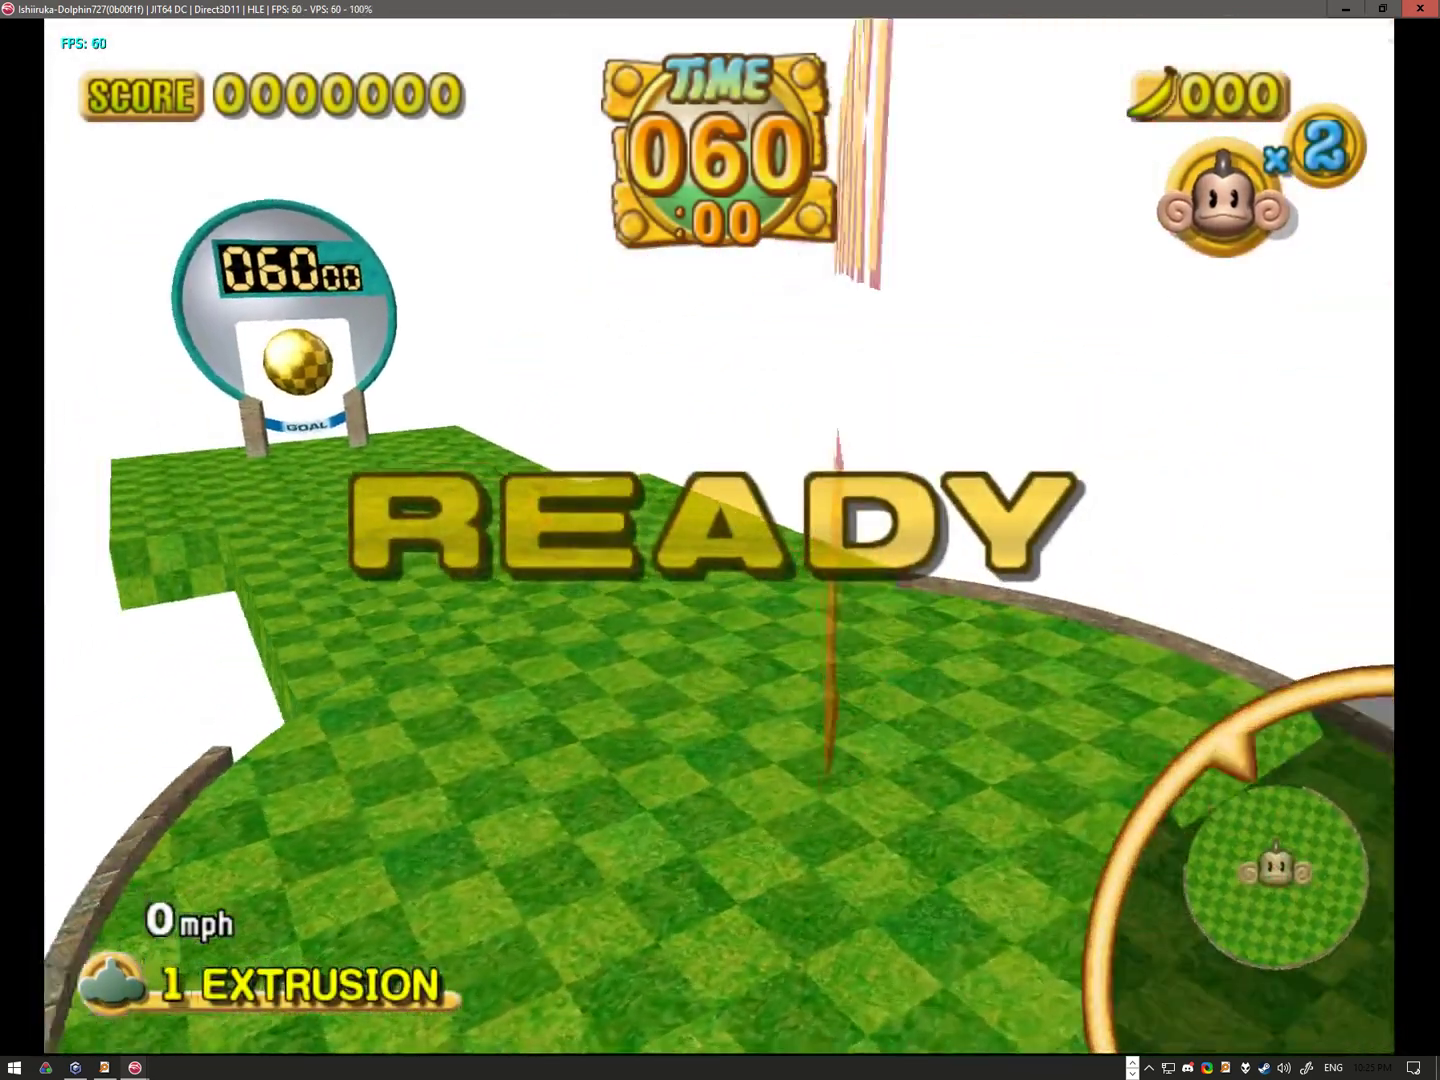
key(Left)
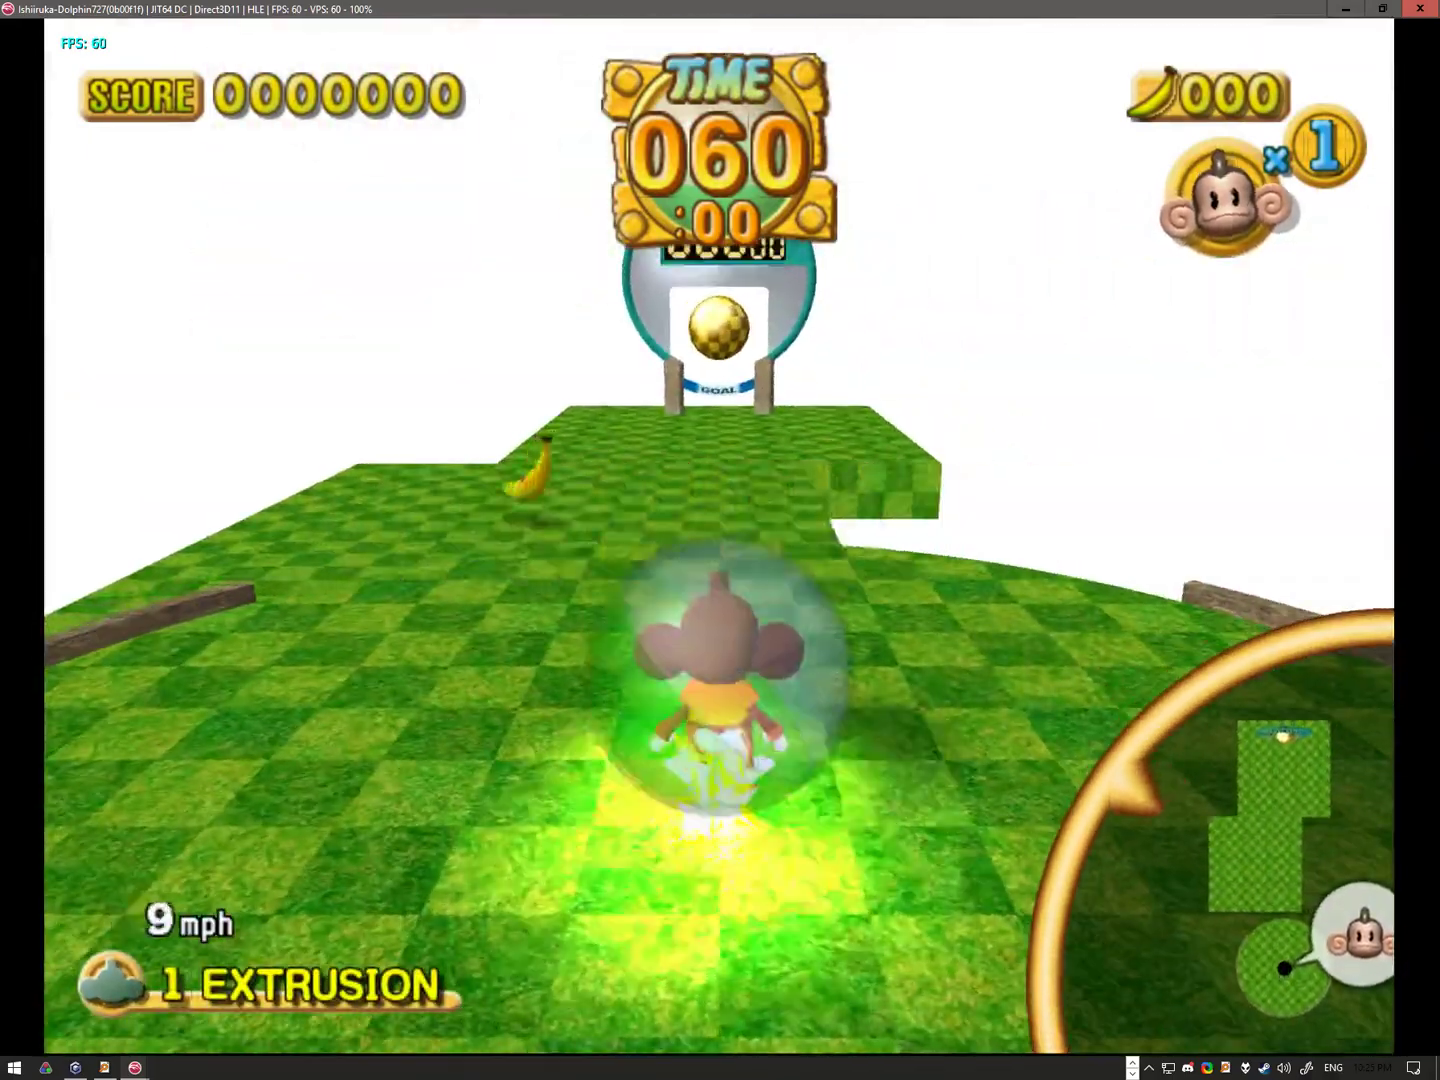
key(Up)
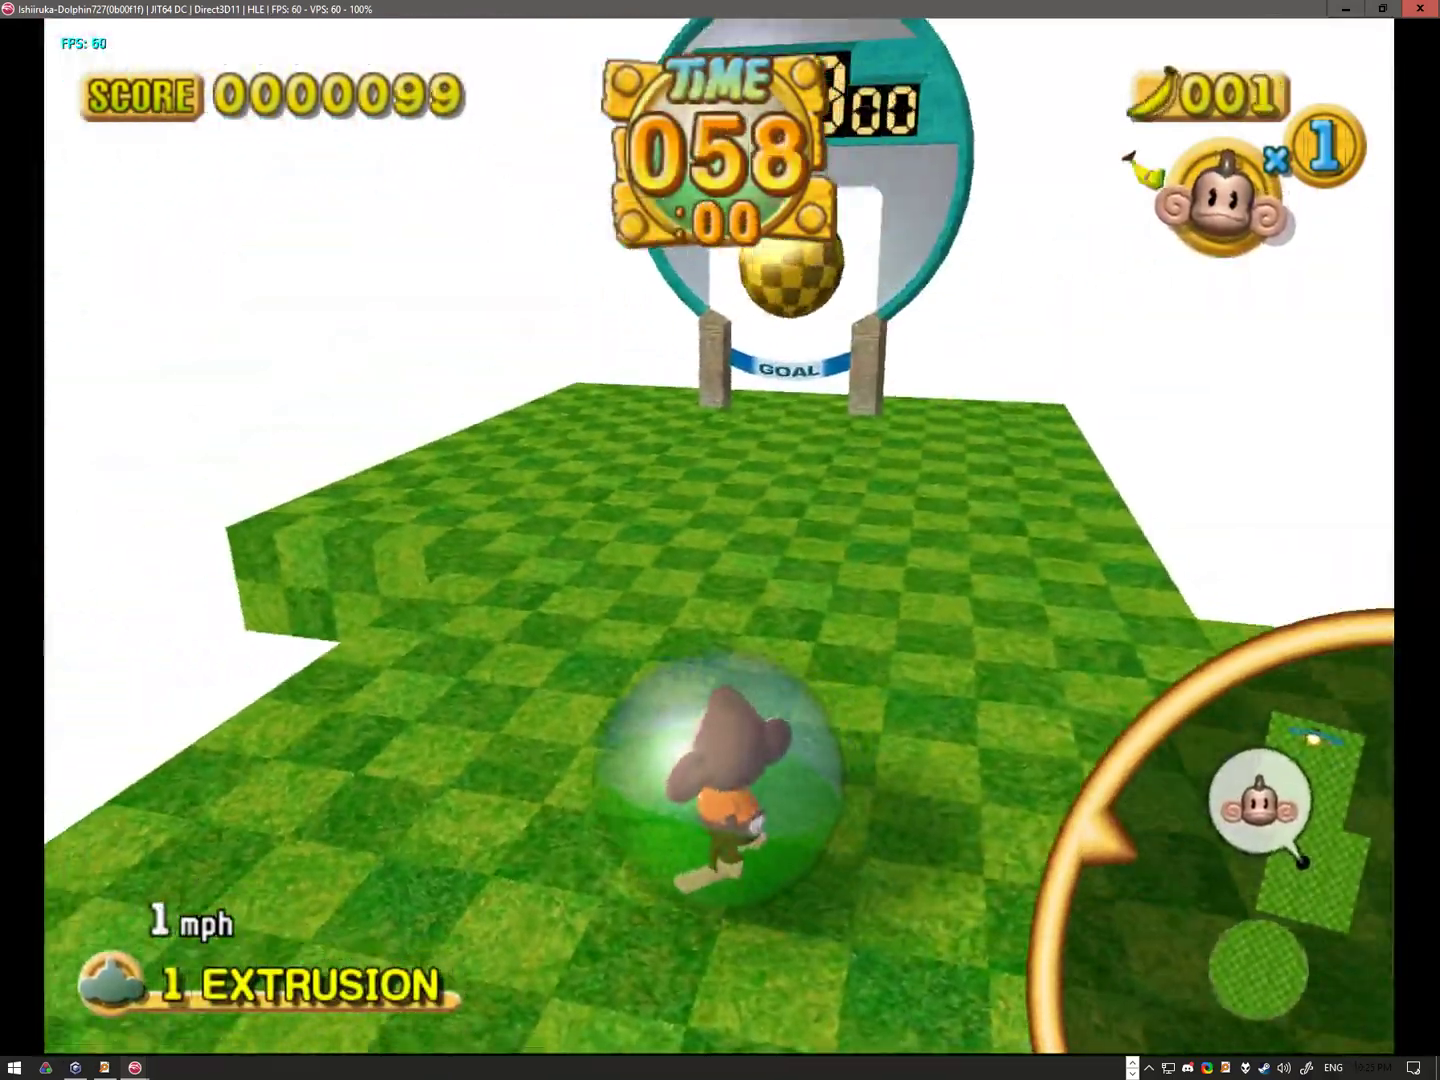
key(Left)
key(Right)
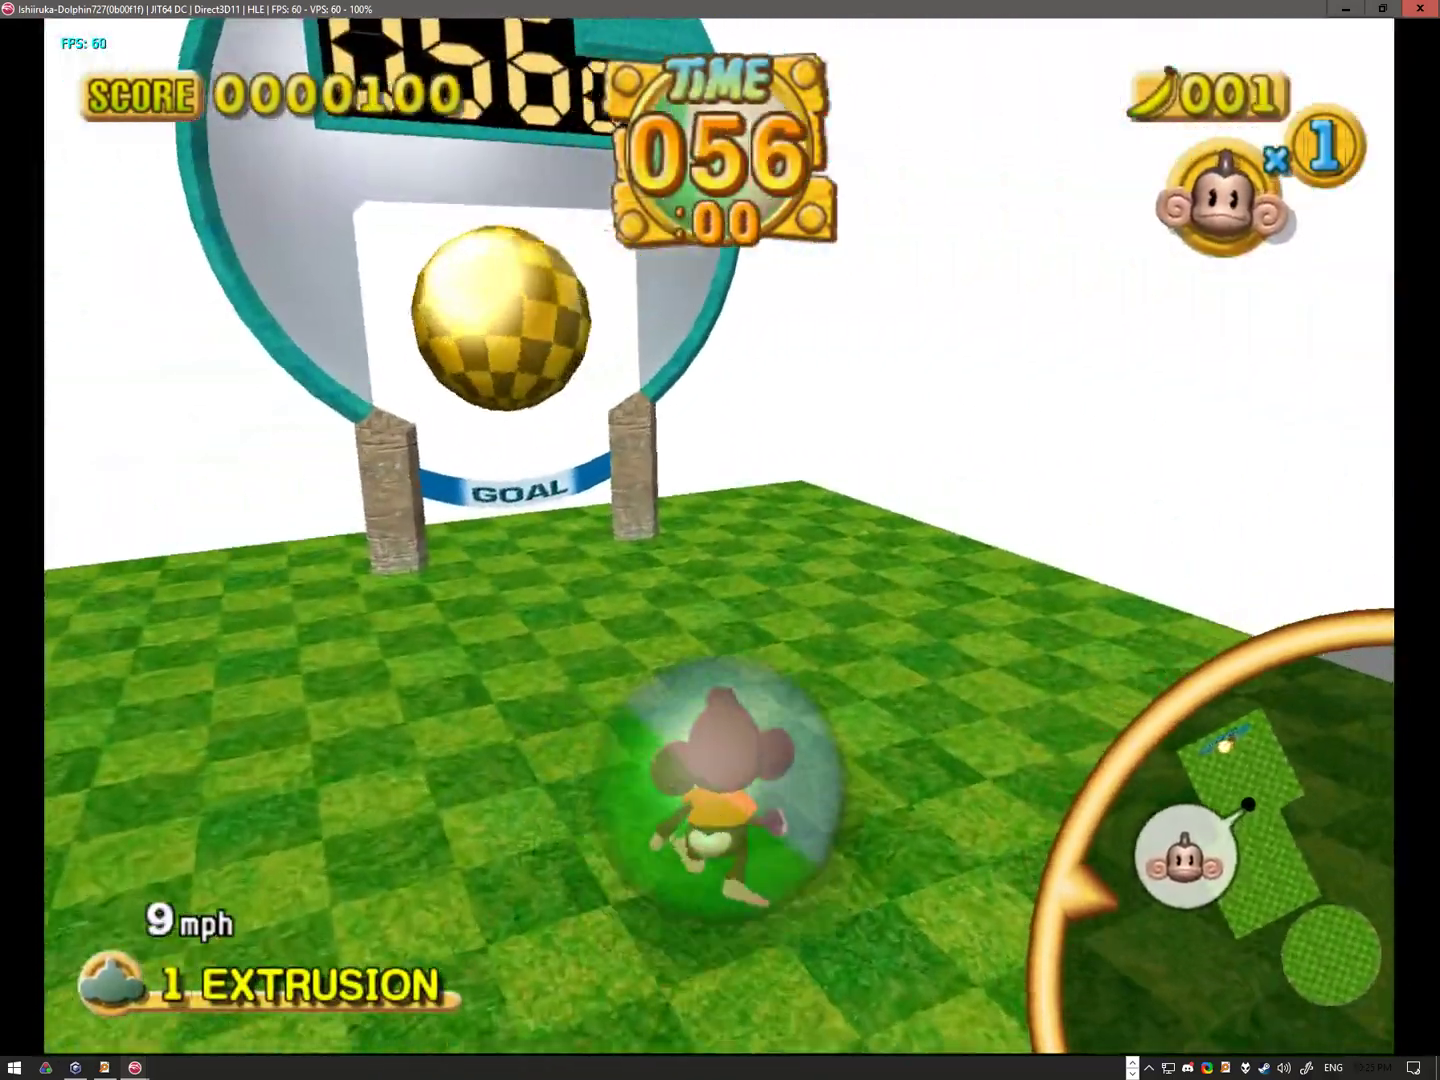
key(Up)
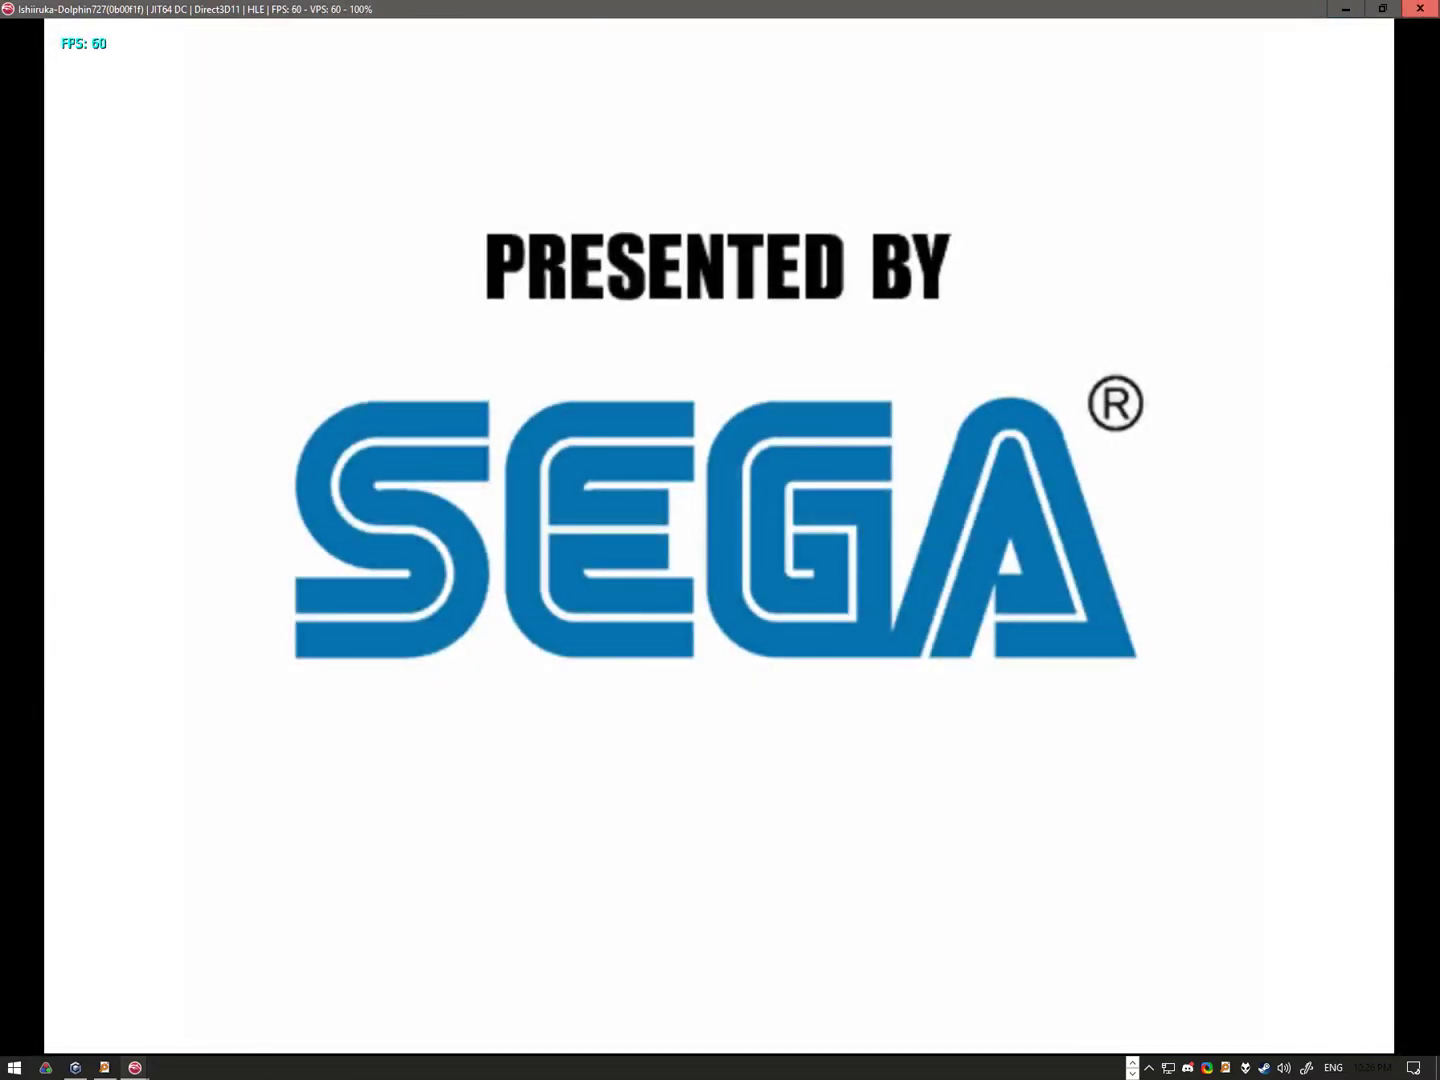
Step: Close the Dolphin game window to stop emulation
click(1419, 9)
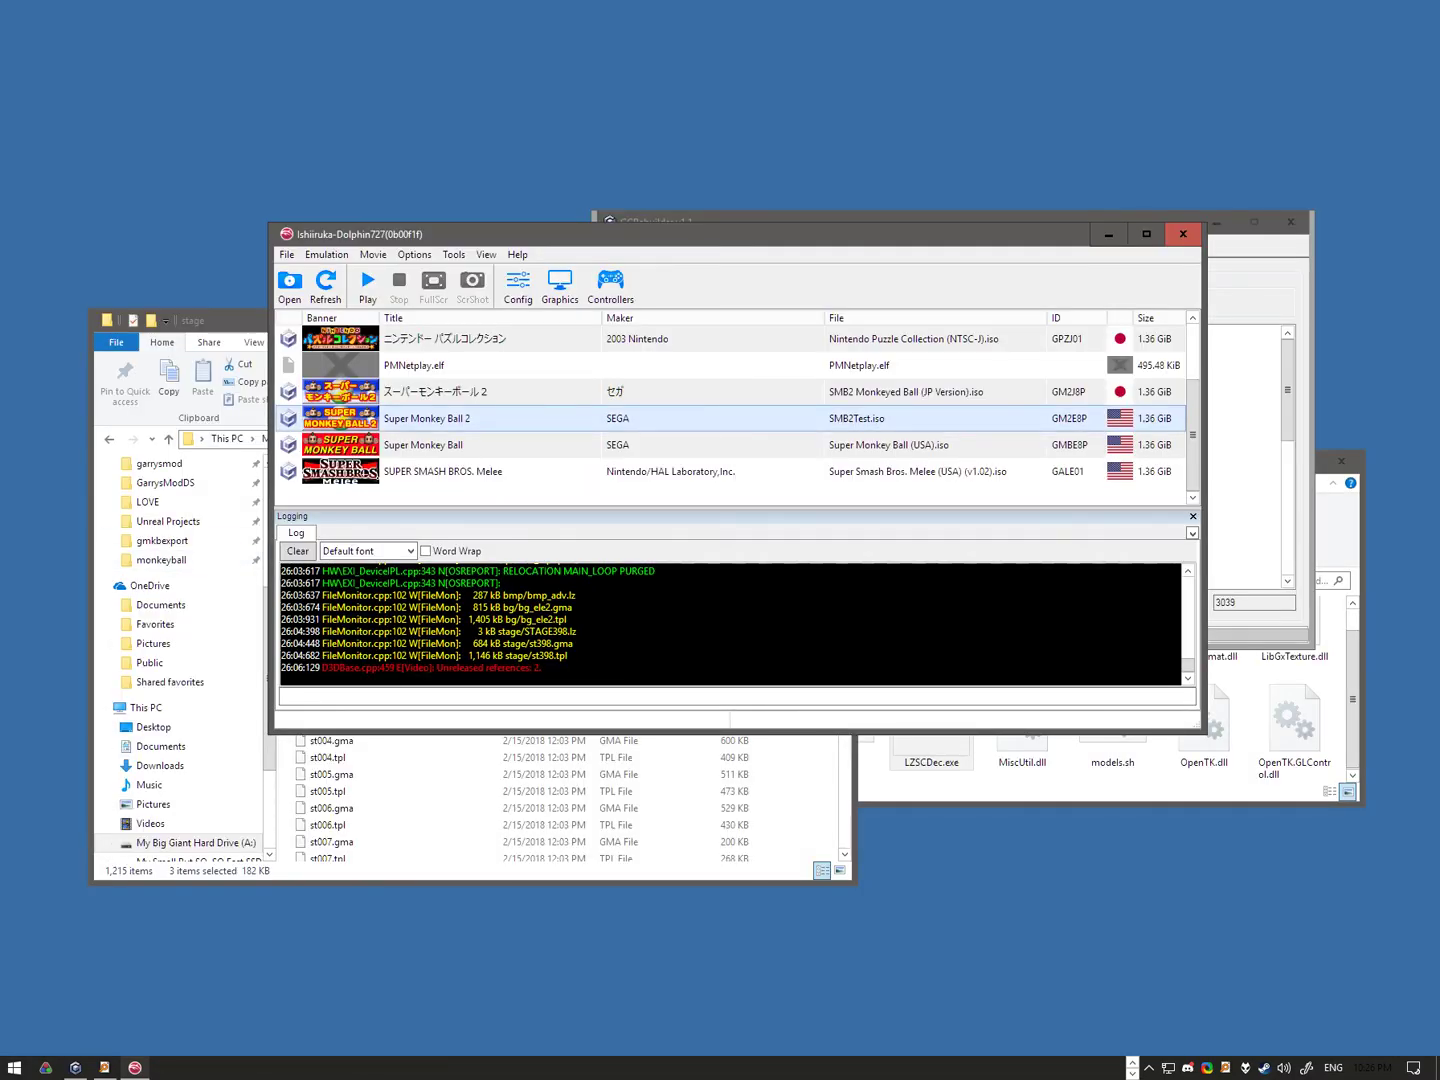